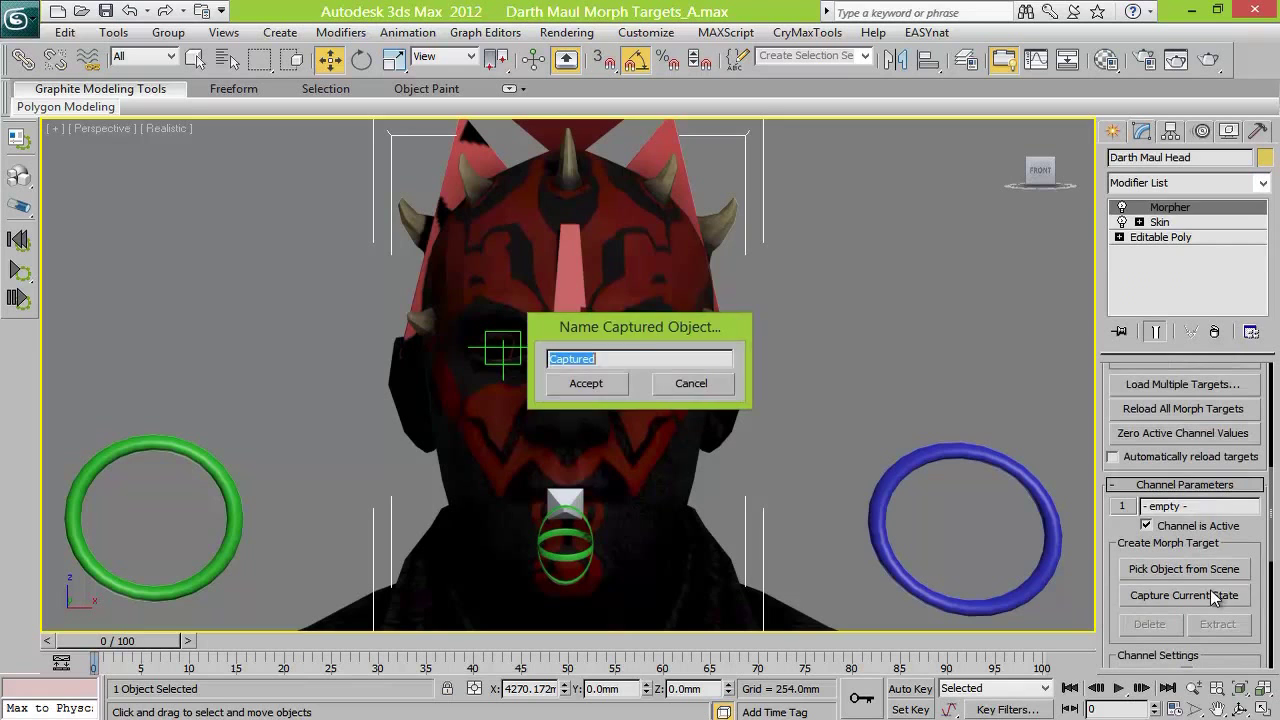
Store the captured state of Darth Maul Head in the first Morpher channel as base
key("Return")
left_click(1273, 388)
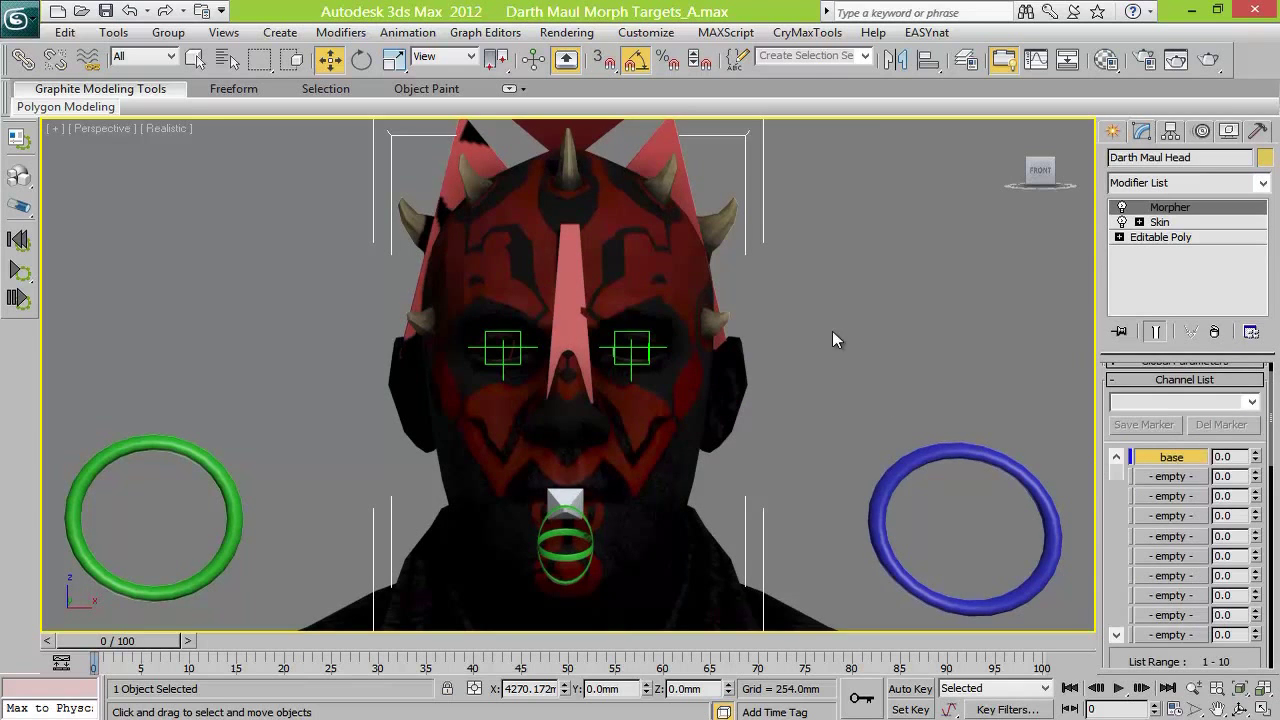
Set up a separate copy of the head named Darth Maul Head_Mrp_smile and open its mouth area for vertex editing
scroll(828, 330, "down", 4)
middle_click_drag(828, 330, 490, 358)
left_click(1037, 353)
left_click_drag(567, 689, 445, 318)
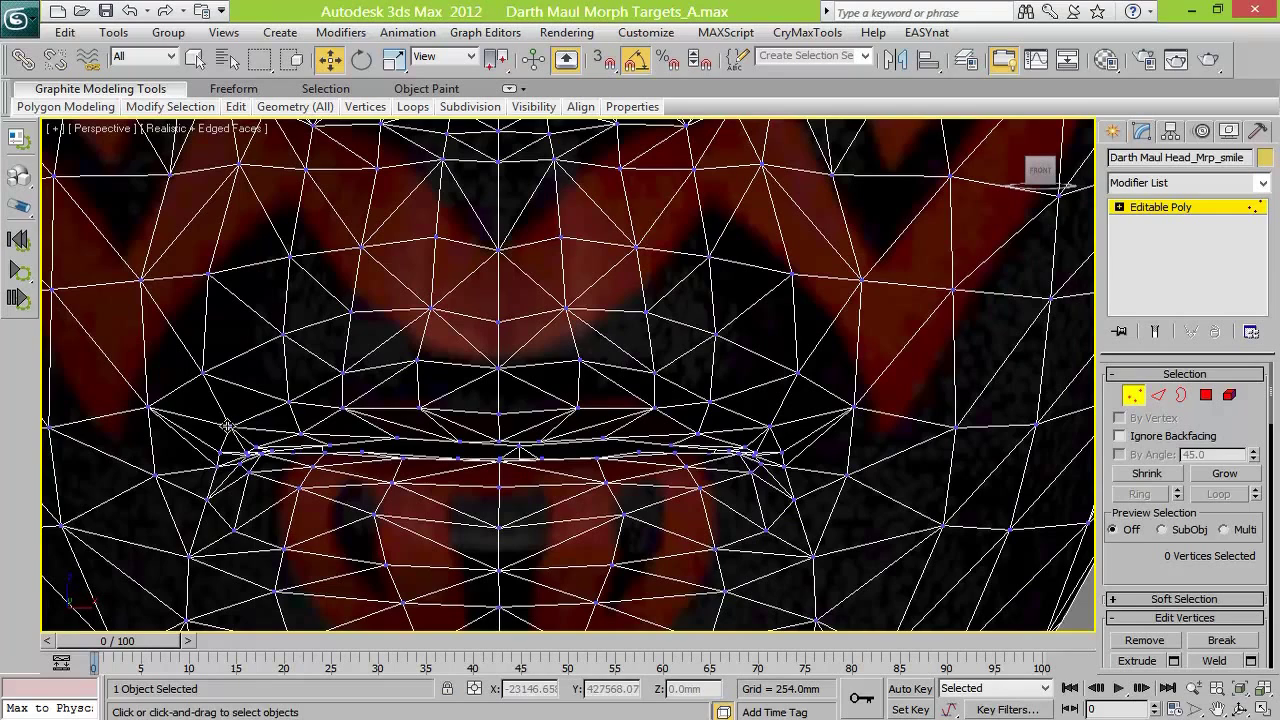
Select the vertices around both mouth corners of the smile head for soft-selection editing with a 0.4 mm falloff
left_click(232, 428)
left_click(148, 408, "ctrl")
left_click(232, 428)
left_click(148, 408)
left_click(217, 455)
left_click(1120, 436)
left_click(148, 408)
left_click_drag(138, 396, 246, 438)
mouse_move(207, 457)
left_mouse_down("ctrl")
mouse_move(233, 479)
mouse_move(227, 463)
left_mouse_up("ctrl")
left_click(785, 430, "ctrl")
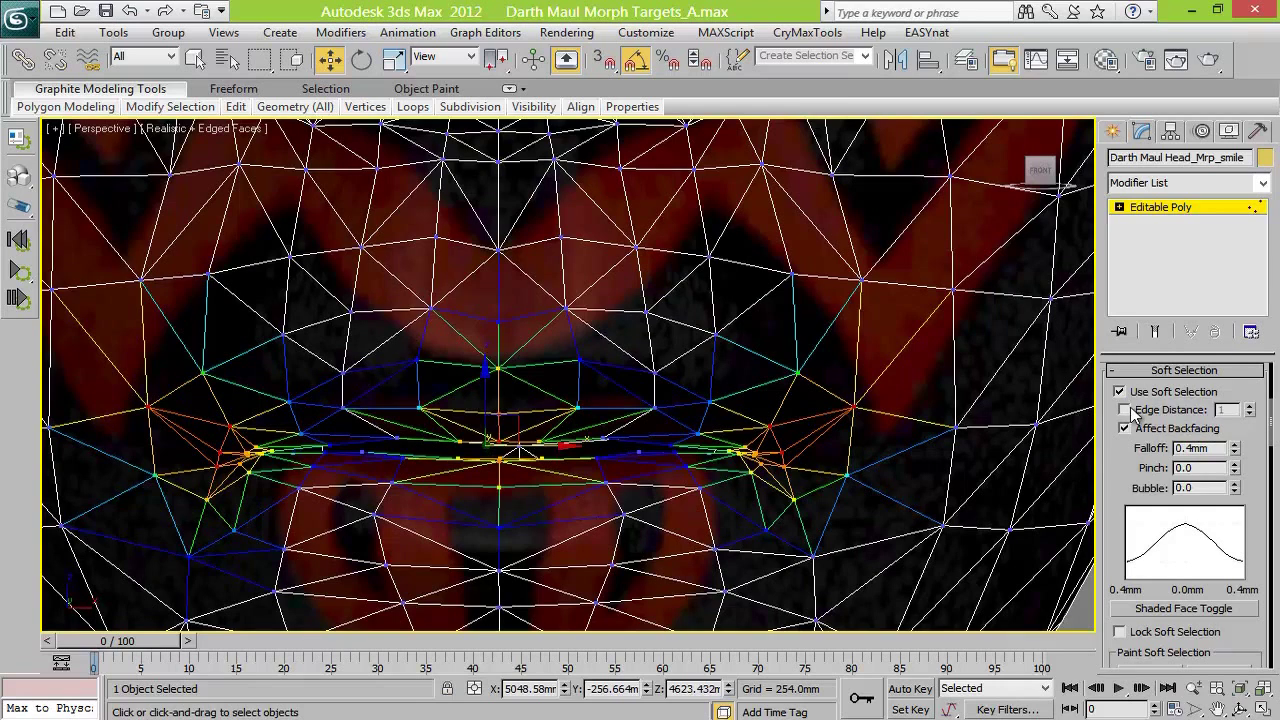
Limit the soft selection to an edge distance of 1 and extend the selection across the upper lip
left_click(1125, 410)
left_click(780, 465, "ctrl")
left_click_drag(815, 484, 774, 462, "ctrl")
left_click_drag(339, 401, 452, 422, "ctrl")
left_click(686, 434)
left_click(511, 444)
left_click(520, 447, "ctrl")
left_click(521, 446, "ctrl")
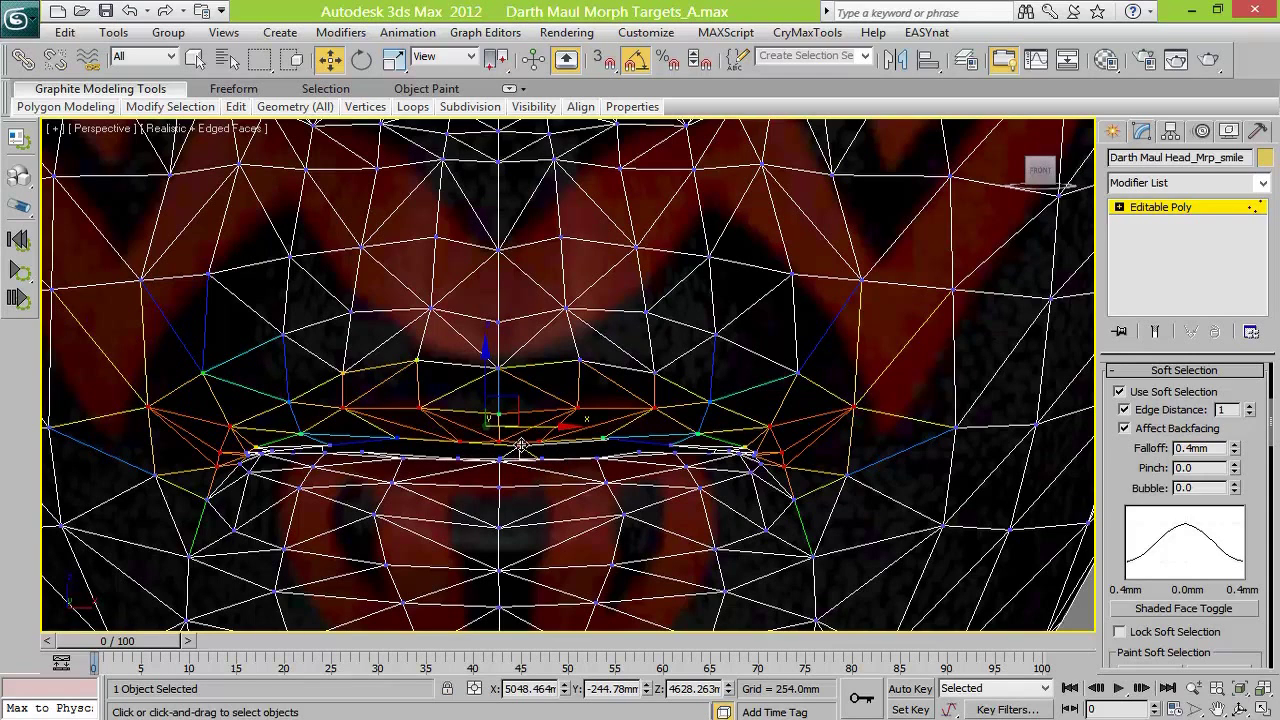
Add the vertices along the lower rim of the upper lip to the selection
left_click(498, 457, "ctrl")
left_click(519, 447, "ctrl")
left_click(519, 447, "ctrl")
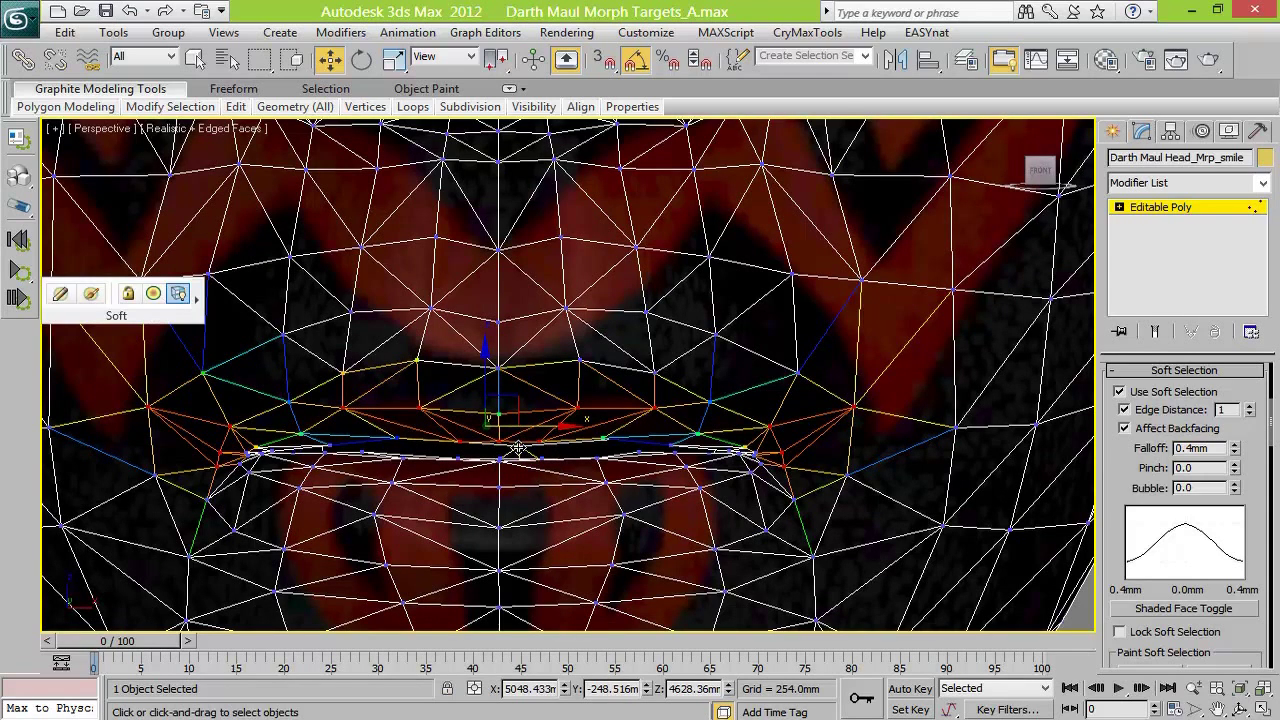
left_click(600, 438, "ctrl")
left_click(675, 444, "ctrl")
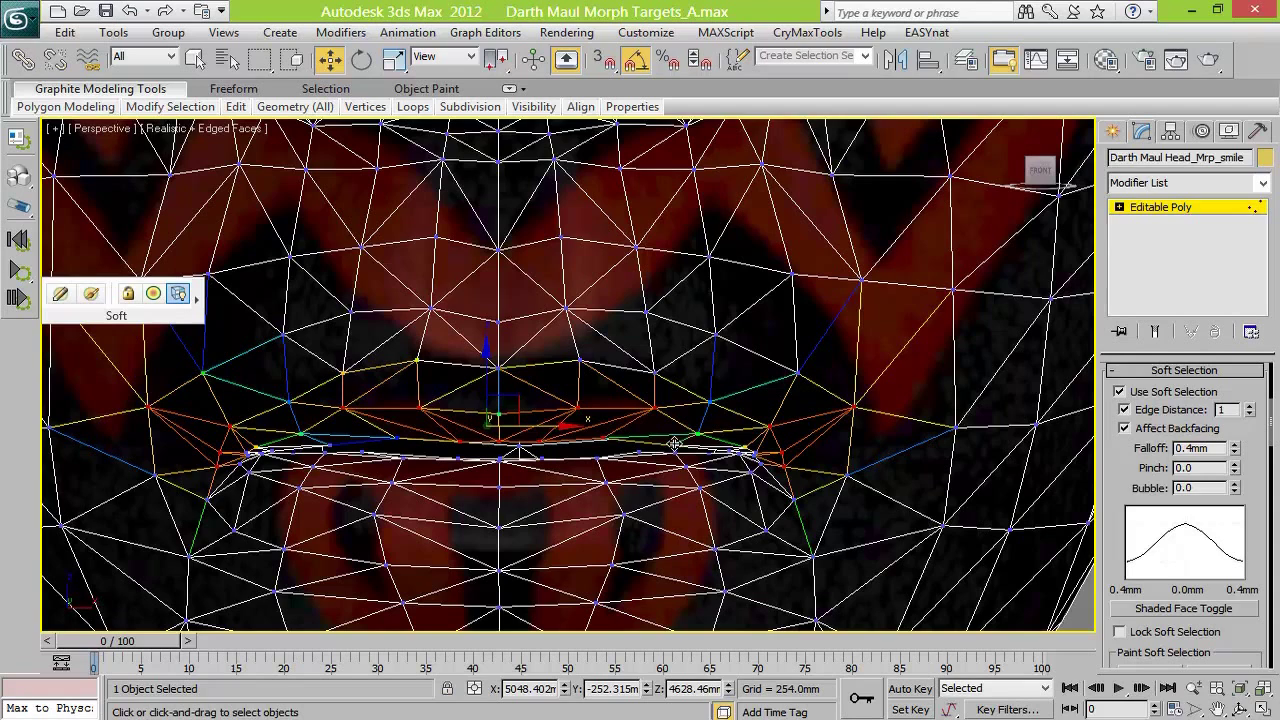
left_click(329, 442, "ctrl")
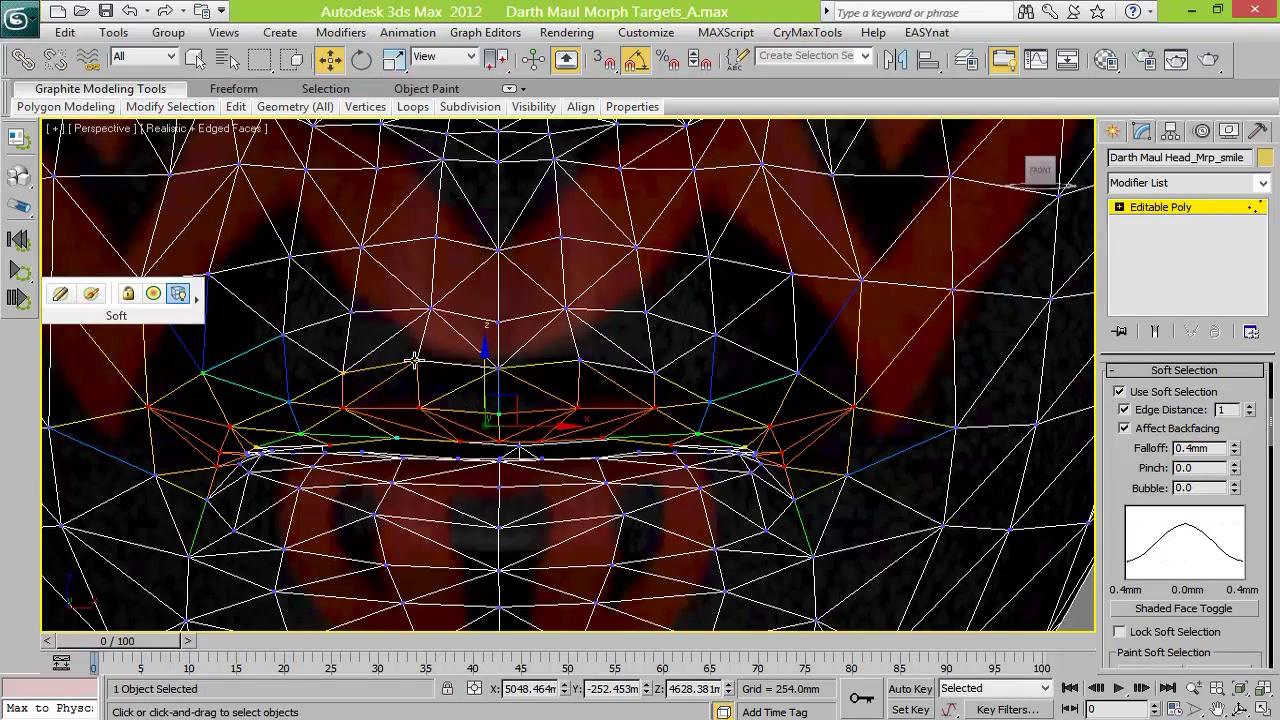
Add the row of vertices above the upper lip and the neighbouring cheek vertices on both sides to the selection
left_click_drag(393, 347, 440, 364, "ctrl")
left_click(583, 362, "ctrl")
left_click(652, 374, "ctrl")
left_click(344, 373, "ctrl")
left_click(289, 402, "ctrl")
left_click(710, 402, "ctrl")
left_click(717, 336, "ctrl")
left_click(799, 375, "ctrl")
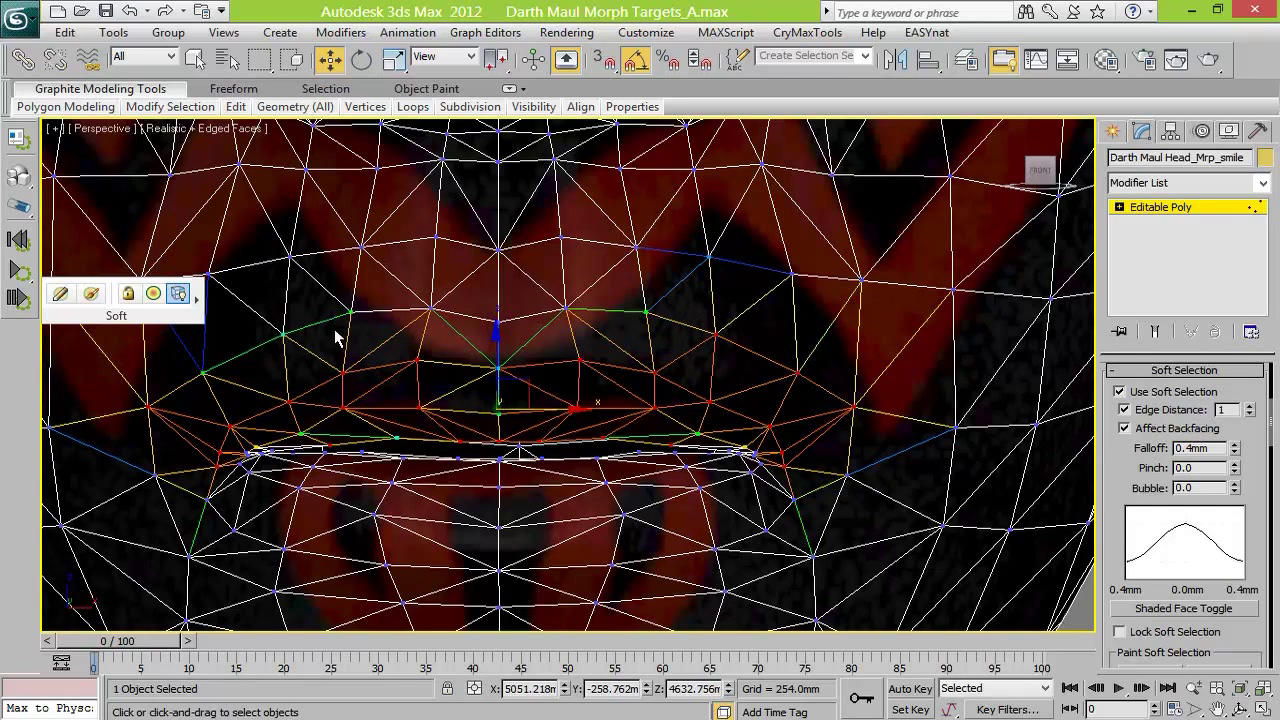
Fill out the upper-lip selection with the vertices below the nose, the remaining cheek vertices and the missing rim vertices
left_click(285, 336, "ctrl")
left_click(205, 375, "ctrl")
left_click(363, 313, "ctrl")
left_click(568, 318, "ctrl")
left_click(567, 309, "ctrl")
left_click(498, 322, "ctrl")
left_click(498, 368, "ctrl")
left_click(697, 434, "ctrl")
left_click(397, 438, "ctrl")
left_click(301, 434, "ctrl")
left_click(748, 447, "ctrl")
left_click_drag(494, 341, 494, 314)
key("ctrl+z")
key("ctrl+z")
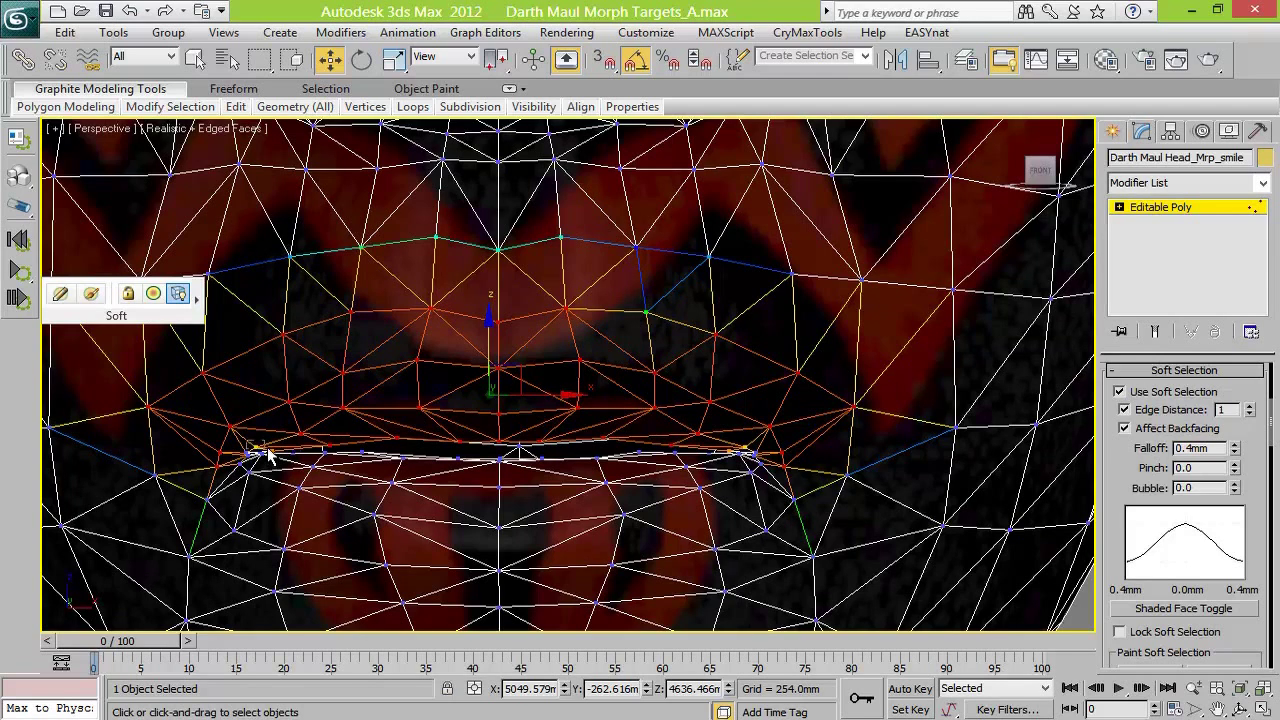
Add the inner mouth-corner vertices to the selection and raise the whole upper lip until the mouth opens slightly
left_click(266, 449, "ctrl")
left_click(742, 452, "ctrl")
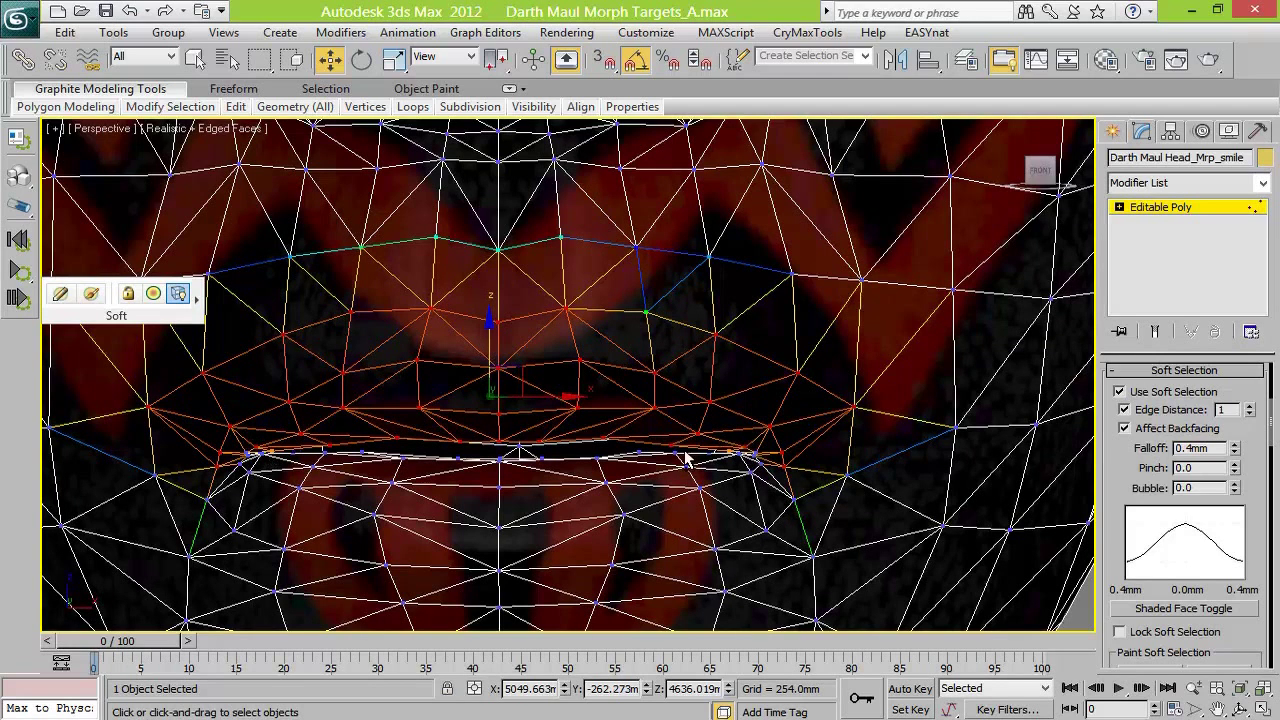
left_click_drag(487, 340, 503, 311)
key("F4")
scroll(503, 311, "down", 6)
middle_click_drag(500, 340, 502, 372, "alt")
left_click_drag(523, 369, 526, 368)
Remove the mouth-corner vertices from the selection and raise the middle of the upper lip a little more
left_click_drag(687, 429, 657, 455, "alt")
left_click_drag(385, 435, 399, 452, "alt")
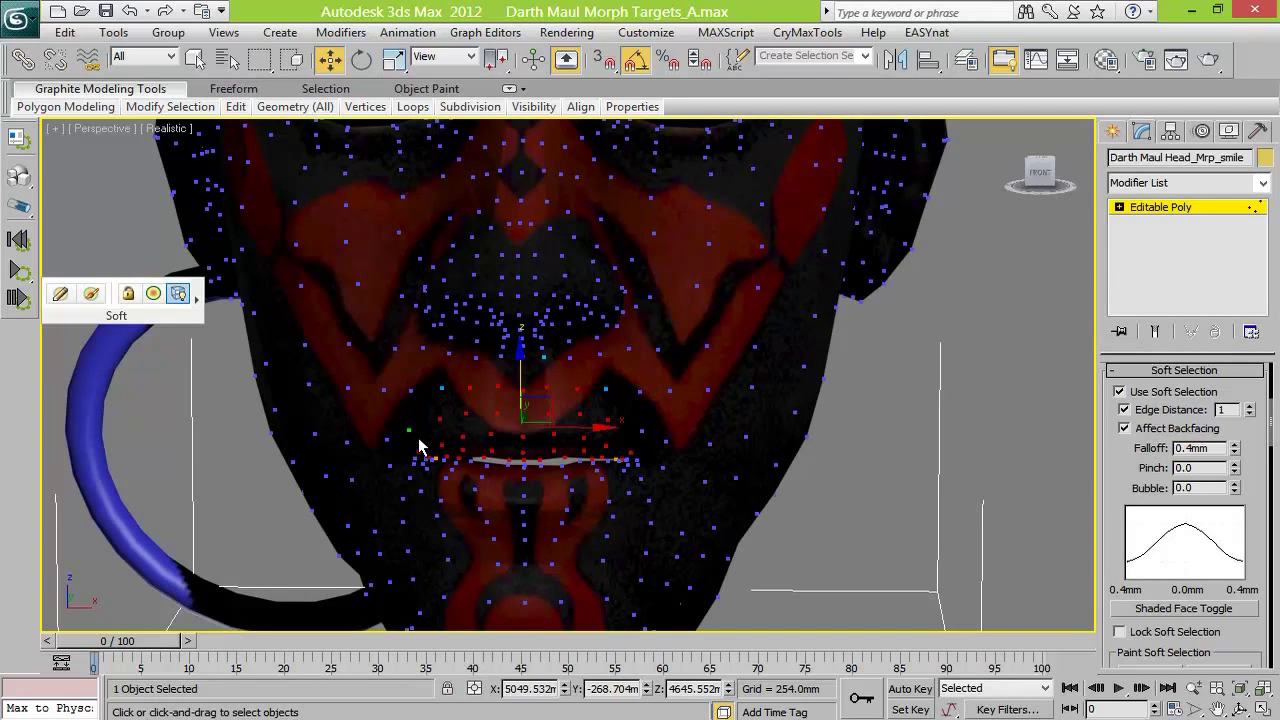
left_click_drag(404, 447, 423, 459, "alt")
left_click_drag(648, 451, 618, 461, "alt")
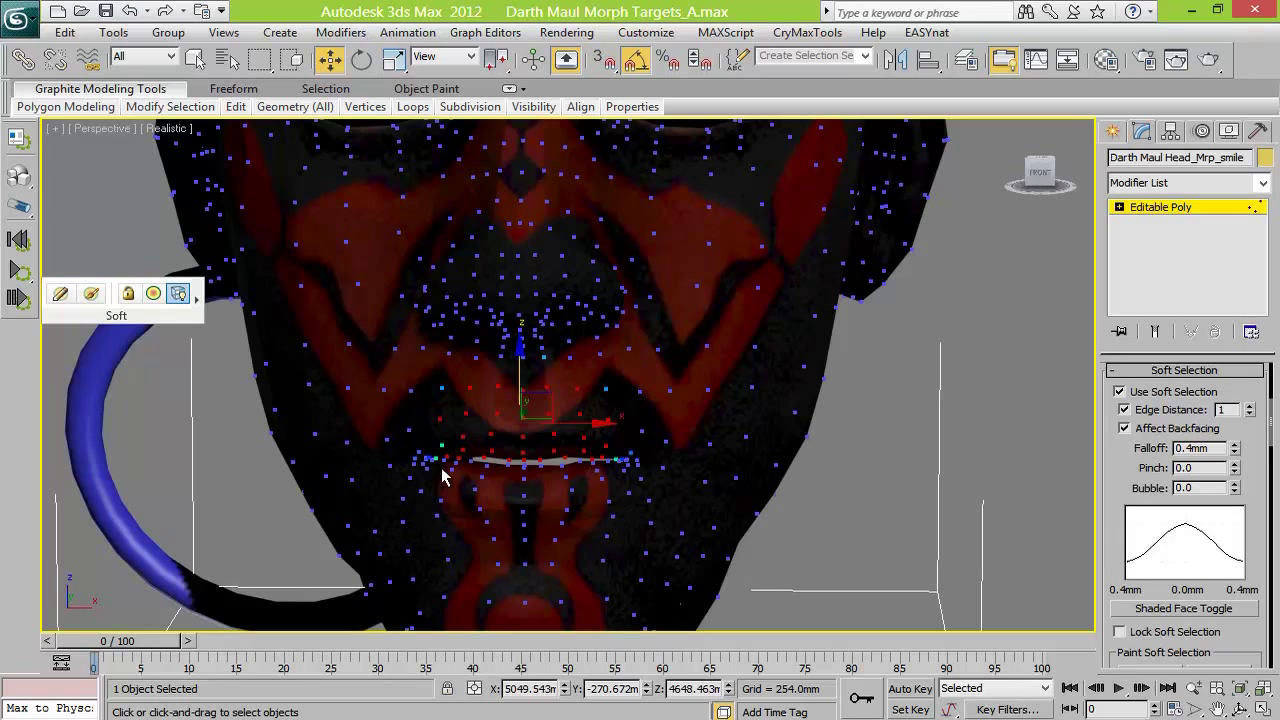
mouse_move(523, 366)
left_mouse_down()
mouse_move(540, 334)
mouse_move(534, 355)
left_mouse_up()
key("ctrl+z")
key("ctrl+y")
Show the mesh edges again around the mouth corners and turn off soft selection
left_click(629, 460)
left_click(429, 459, "ctrl")
left_click(640, 460, "ctrl")
scroll(600, 460, "up", 10)
key("F4")
left_click(1119, 392)
Reposition single lip-edge vertices near the mouth corner on the viewer's right, lowering the one on the lower lip
left_click(914, 392)
left_click_drag(920, 331, 922, 320)
left_click_drag(945, 402, 944, 345)
left_click(737, 409)
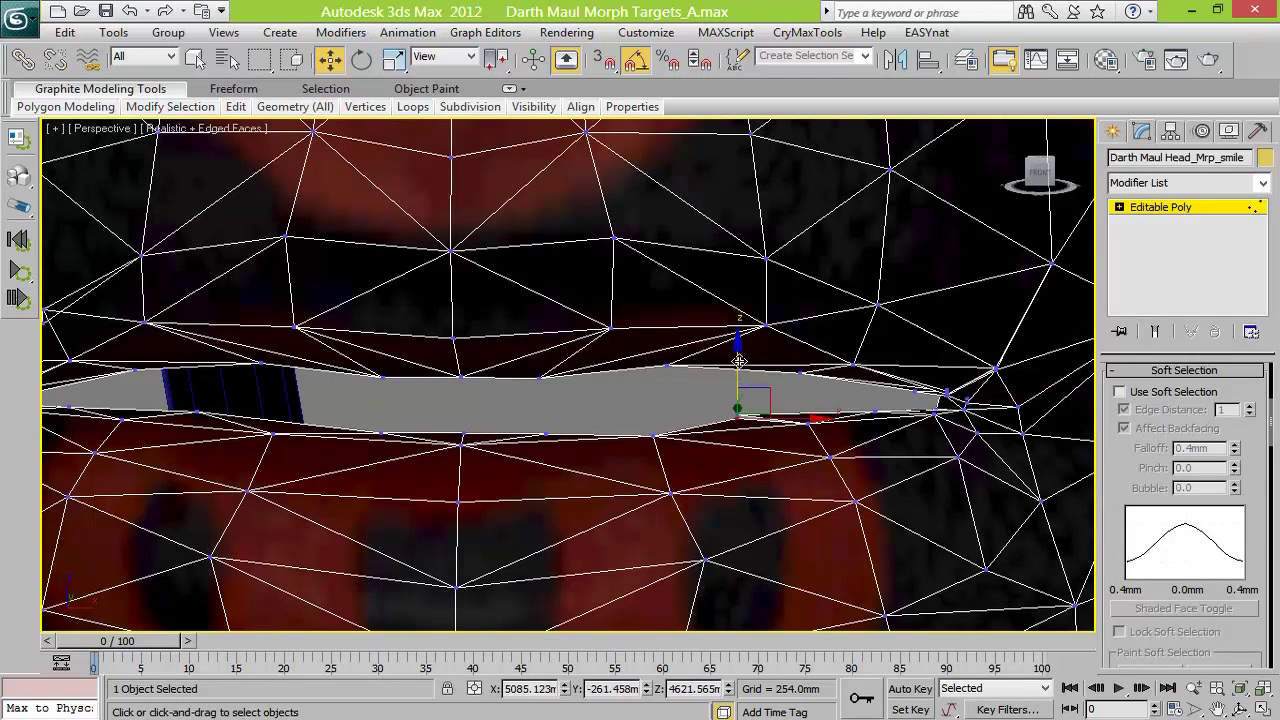
left_click_drag(738, 345, 738, 354)
left_click(875, 411)
Raise the upper-lip edge vertex near the mouth corner on the viewer's left
middle_click_drag(560, 410, 848, 430)
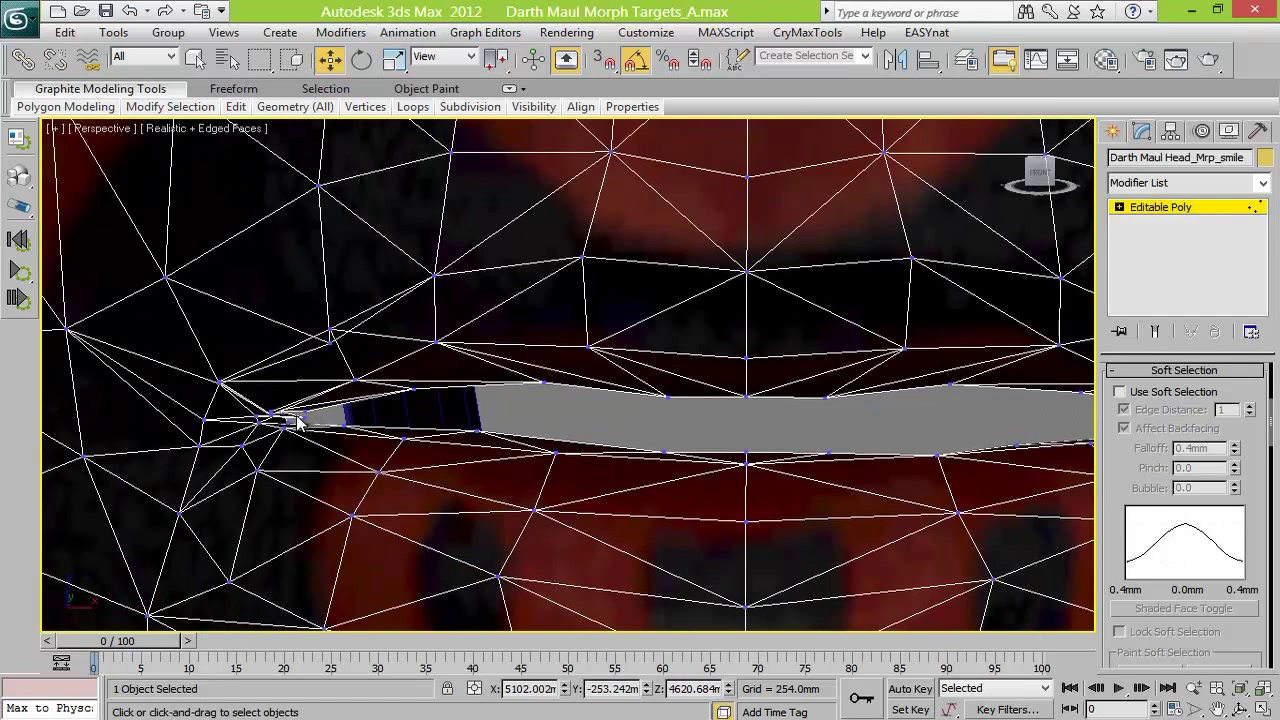
left_click(306, 414)
left_click_drag(358, 418, 329, 422)
left_click(413, 389)
left_click_drag(417, 361, 424, 322)
left_click(415, 391)
Select both mouth corners, turn soft selection back on and raise them slightly
scroll(424, 322, "down", 5)
left_click(420, 391)
left_click(708, 390, "ctrl")
left_click(1119, 392)
left_click_drag(566, 325, 566, 316)
key("r")
left_click_drag(638, 378, 678, 378)
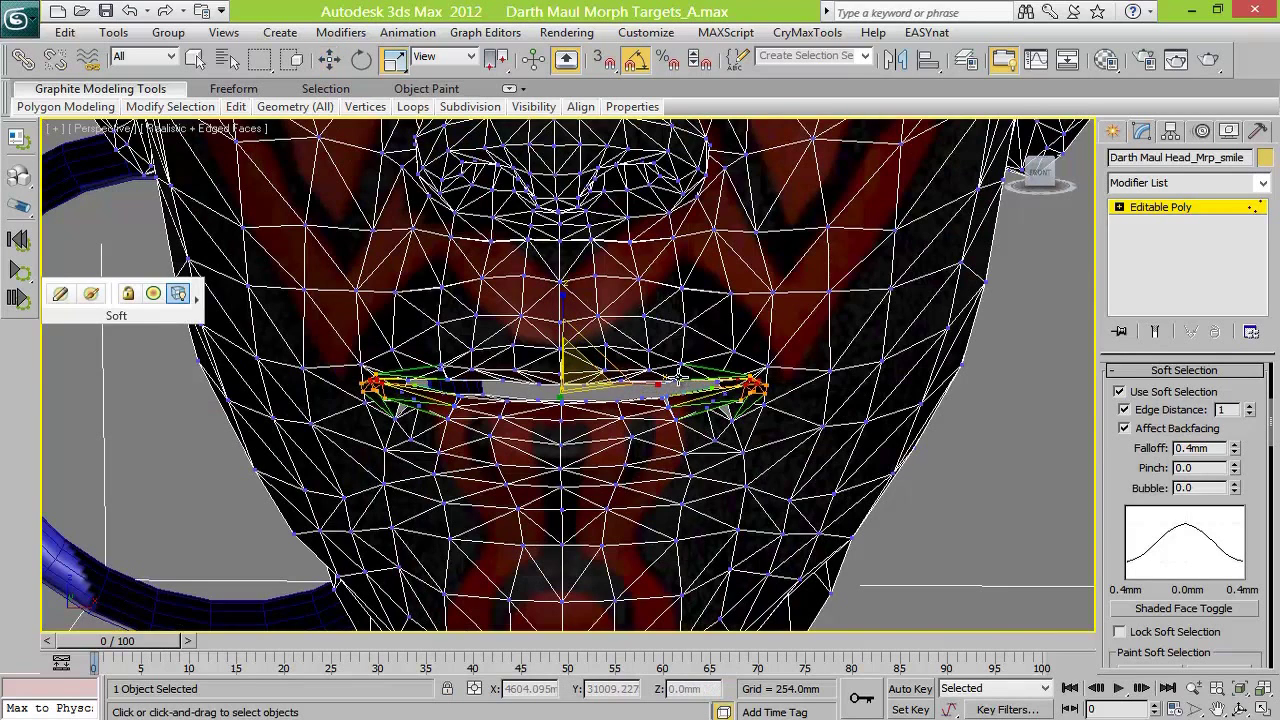
key("ctrl+z")
Rework the selection around both mouth corners, taking out the extra upper-lip vertices
left_click_drag(439, 396, 441, 398, "ctrl")
left_click_drag(738, 382, 662, 387, "ctrl")
left_click(402, 388, "ctrl")
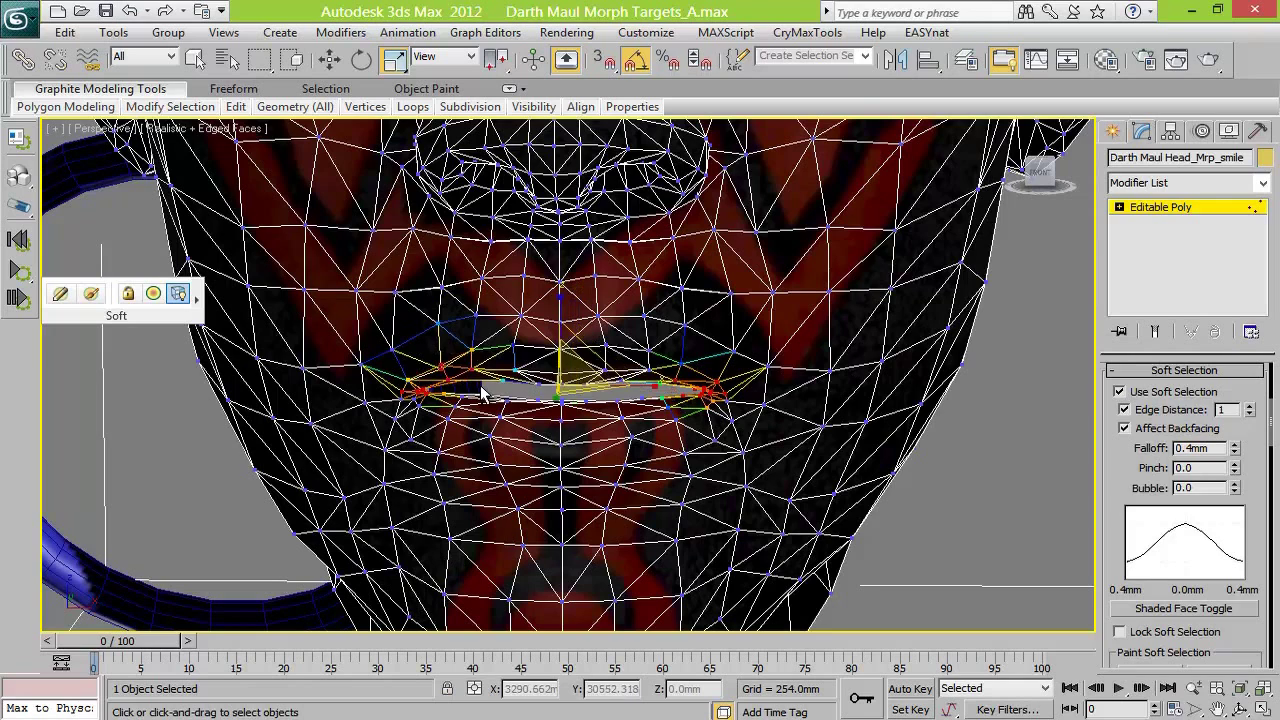
key("ctrl+z")
left_click(425, 393, "alt")
left_click(441, 367, "alt")
Complete the mouth-corner selection on both sides and set the soft selection falloff to 0.2 mm
left_click(408, 380, "ctrl")
left_click(768, 367, "ctrl")
left_click(765, 404, "ctrl")
left_click_drag(1186, 448, 1194, 448)
type("2")
key("Return")
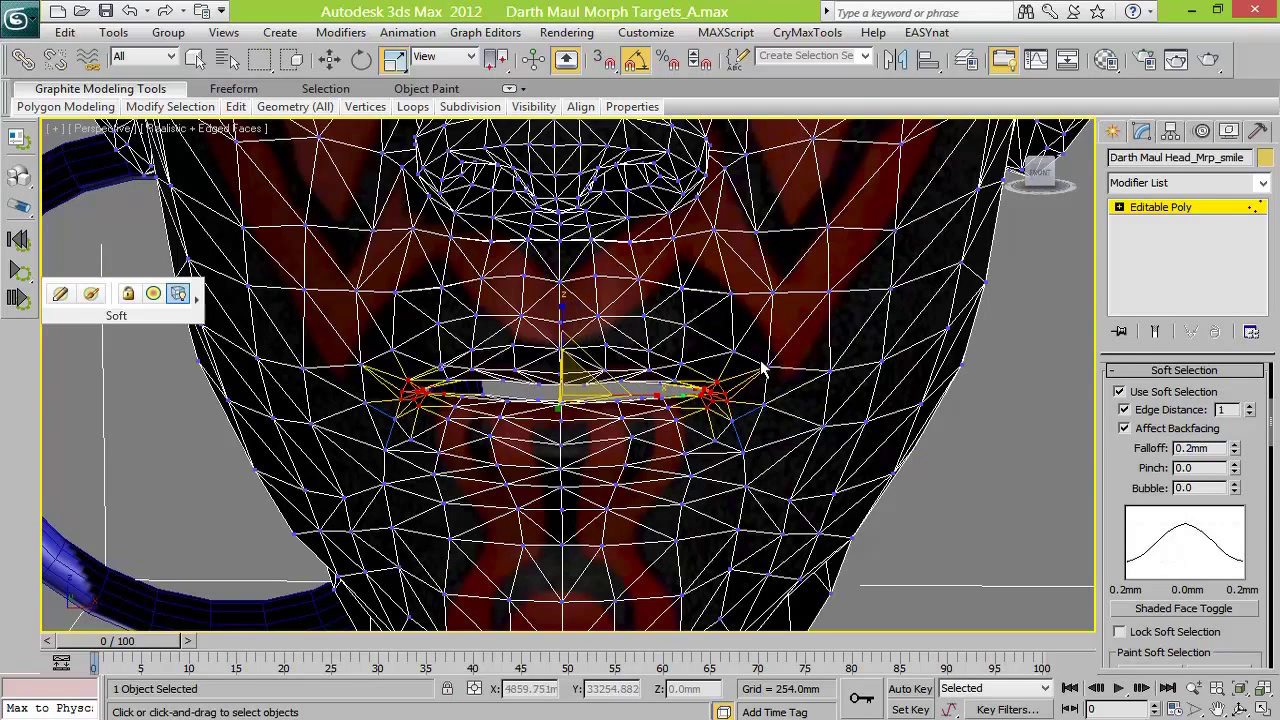
Scale the mouth corners outward along the X axis and raise them into a smile
left_click_drag(666, 395, 684, 394)
left_click_drag(407, 422, 684, 397)
key("ctrl+z")
key("w")
left_click_drag(562, 335, 562, 314)
Select the upper-lip vertices between the mouth corners and raise them along Z to match the lifted corners
left_click(660, 386)
left_click(446, 383, "ctrl")
left_click_drag(447, 393, 487, 374)
left_click_drag(671, 379, 597, 372, "ctrl")
left_click_drag(593, 388, 487, 366, "ctrl")
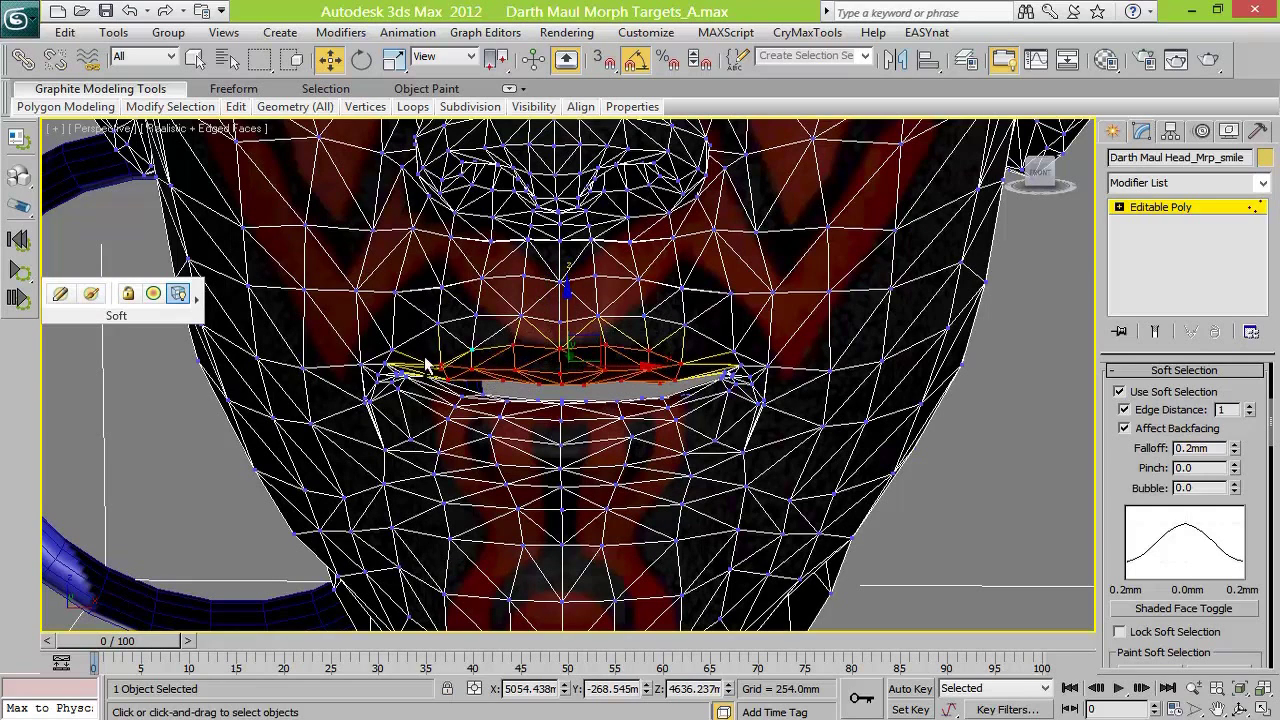
left_click_drag(564, 300, 564, 275)
Reposition the single upper-lip vertices that sag near the mouth corner on the viewer's left
left_click(468, 379)
left_click_drag(468, 306, 443, 281)
left_click(465, 380)
left_click(467, 374)
left_click(440, 357)
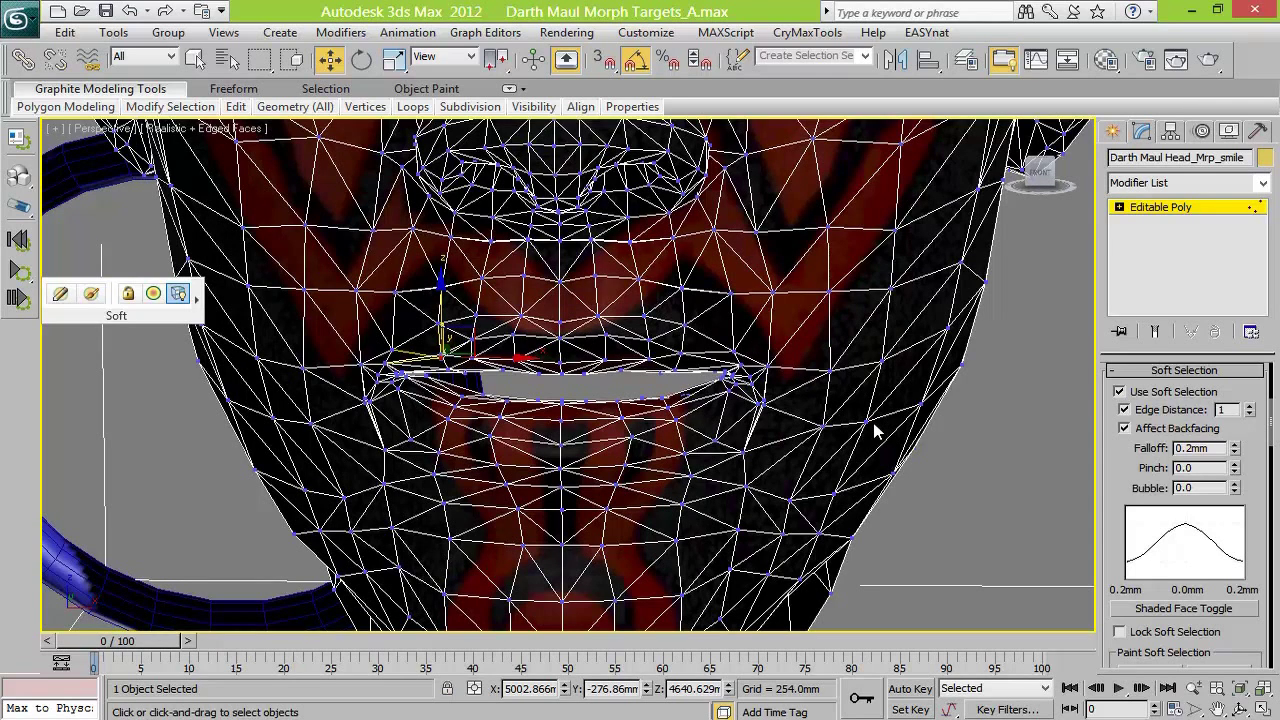
Leave vertex editing, hide the mesh edges and test the smile on the original head by changing its second Morpher channel
scroll(875, 431, "down", 8)
key("1")
key("F4")
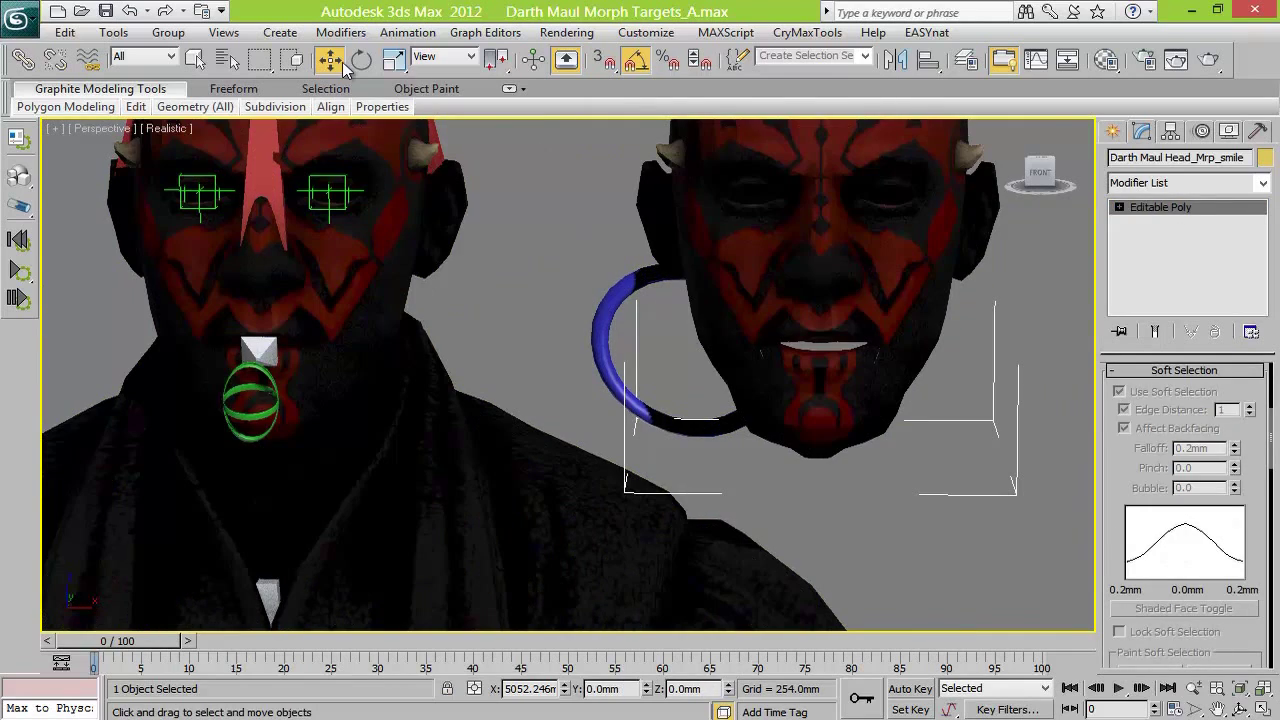
left_click(386, 206)
scroll(1276, 530, "down", 3)
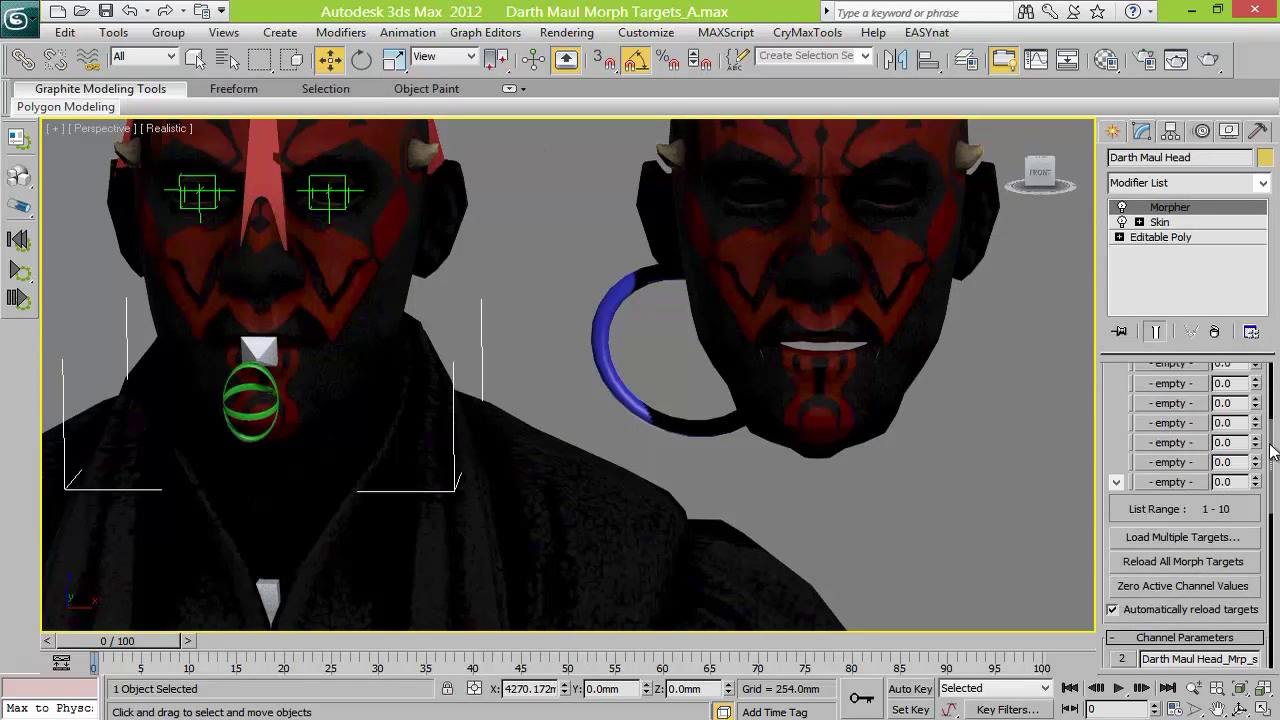
scroll(1262, 480, "up", 3)
left_click_drag(1258, 476, 1172, 246)
Return to vertex editing on the smile head with edges shown and lower a lip vertex near one mouth corner
left_click(861, 376)
key("1")
key("F4")
scroll(892, 350, "up", 8)
left_click(708, 394)
left_click_drag(706, 325, 709, 341)
left_click(707, 393)
Select the matching lower-lip vertices beside both mouth corners and move them down together
middle_click_drag(369, 342, 898, 351)
left_click(453, 348)
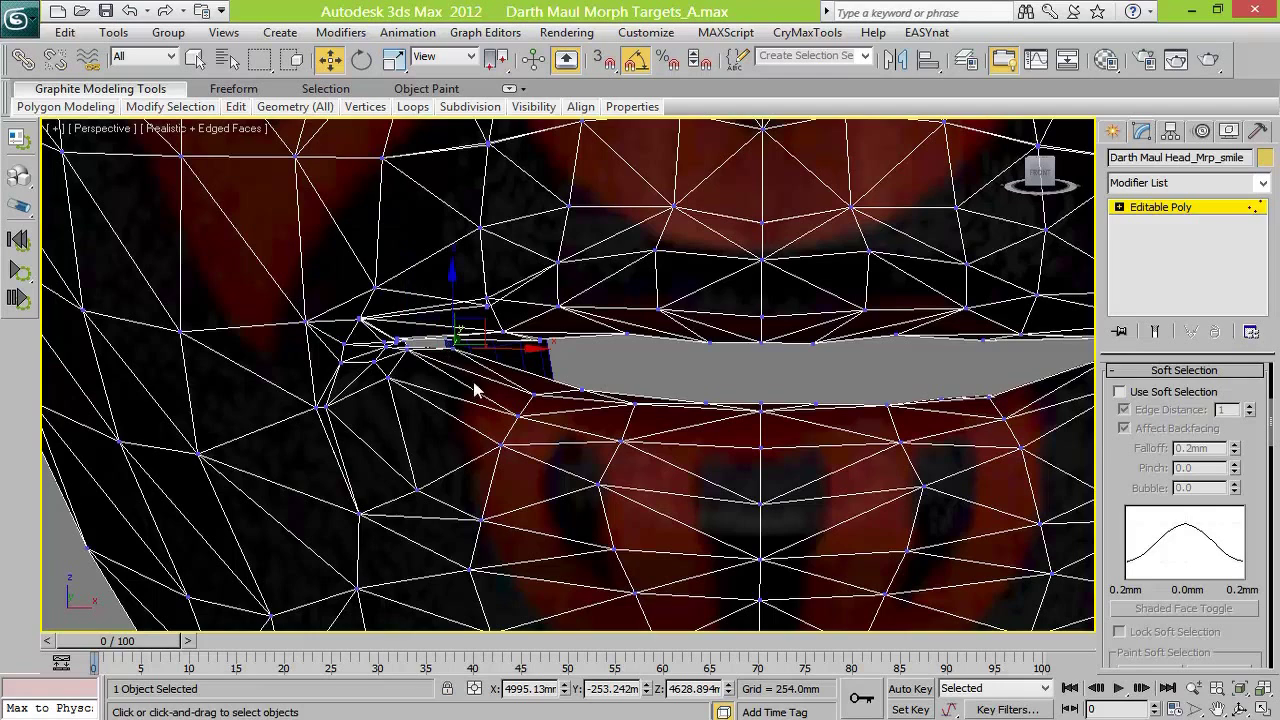
middle_click_drag(768, 400, 614, 406)
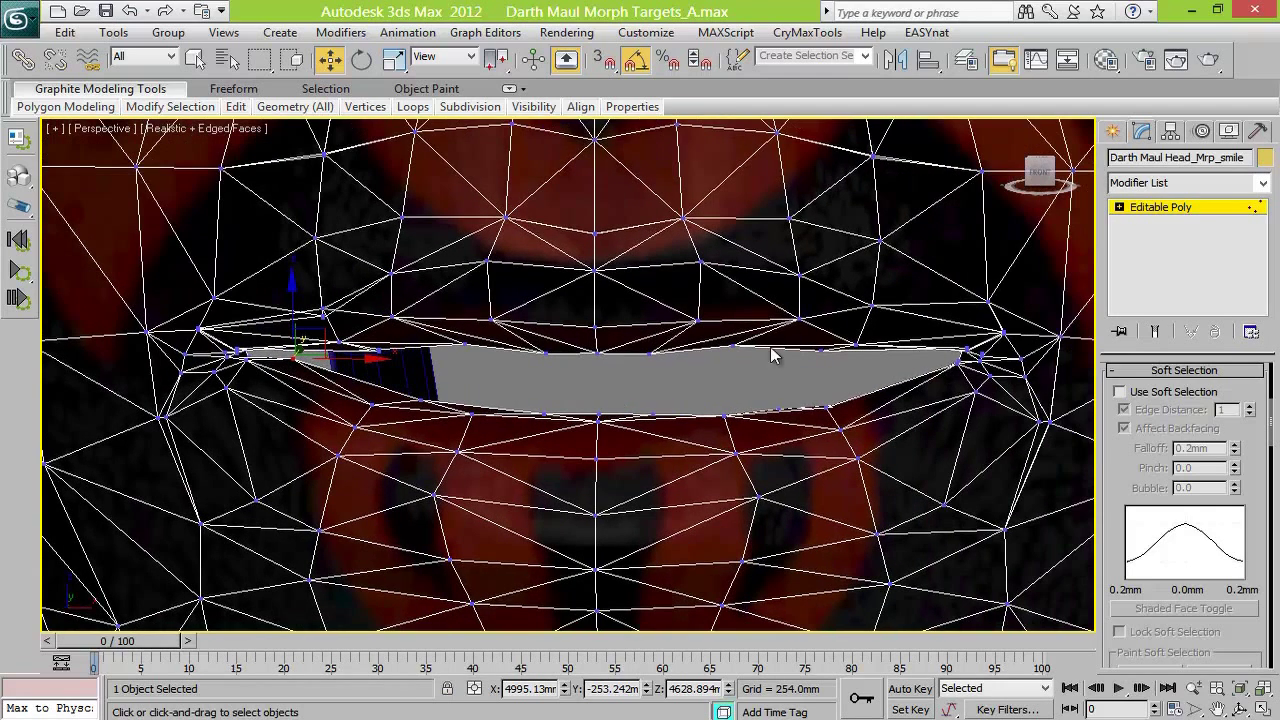
left_click(962, 366, "ctrl")
left_click_drag(733, 290, 660, 307)
Adjust the innermost mouth-corner vertices, raising the one at the corner on the viewer's right
left_click(248, 360, "ctrl")
left_click(976, 391, "ctrl")
left_click(984, 360)
left_click_drag(984, 306, 984, 297)
left_click_drag(988, 372, 955, 360)
Raise the upper-lip edge vertices beside the mouth corner on the viewer's right
left_click(959, 349)
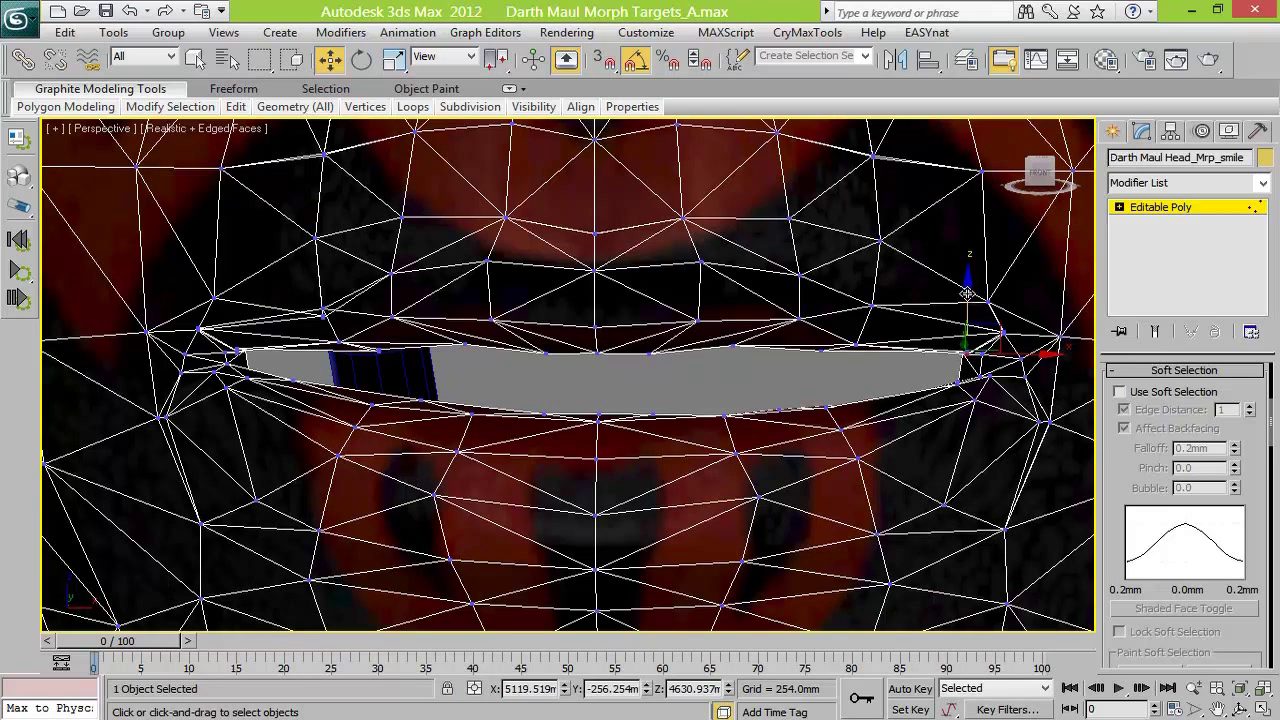
left_click_drag(964, 284, 963, 270)
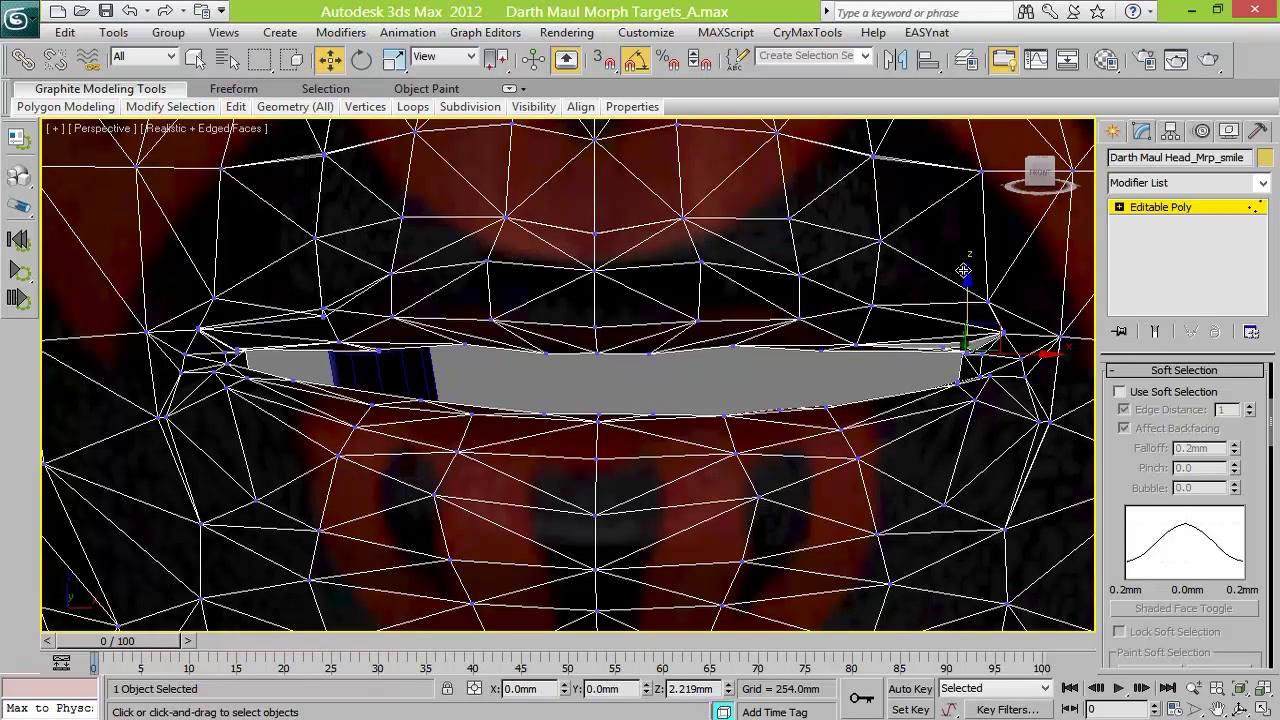
left_click(948, 372)
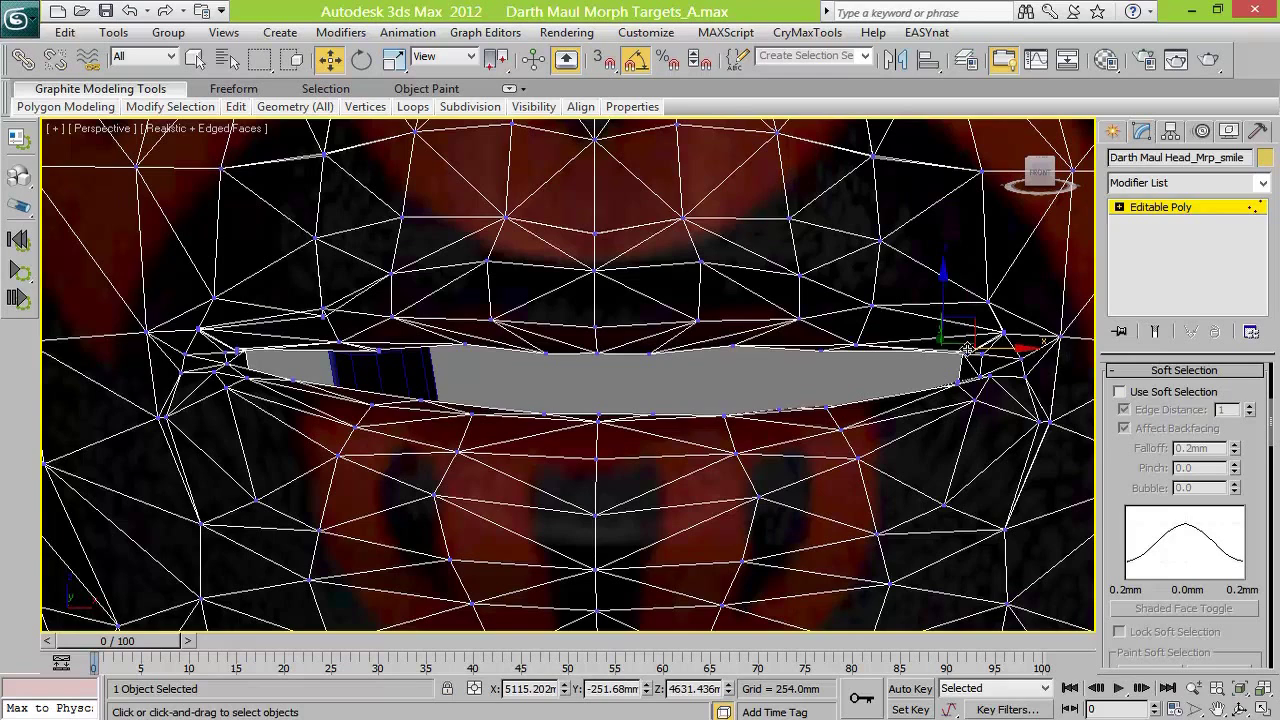
left_click(1000, 332)
Raise two upper-lip vertices on the viewer's left and slightly lower the vertex at that mouth corner
left_click(381, 347)
left_click_drag(374, 294, 372, 287)
left_click(322, 313)
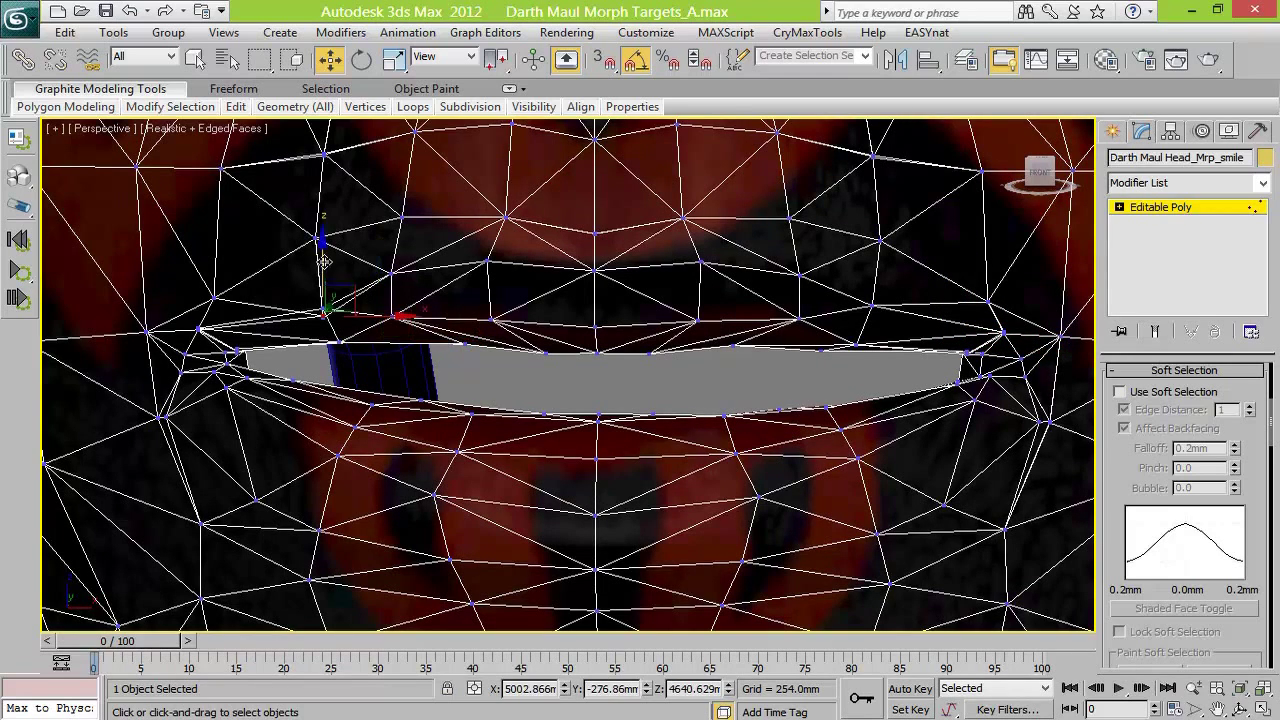
left_click_drag(320, 252, 320, 242)
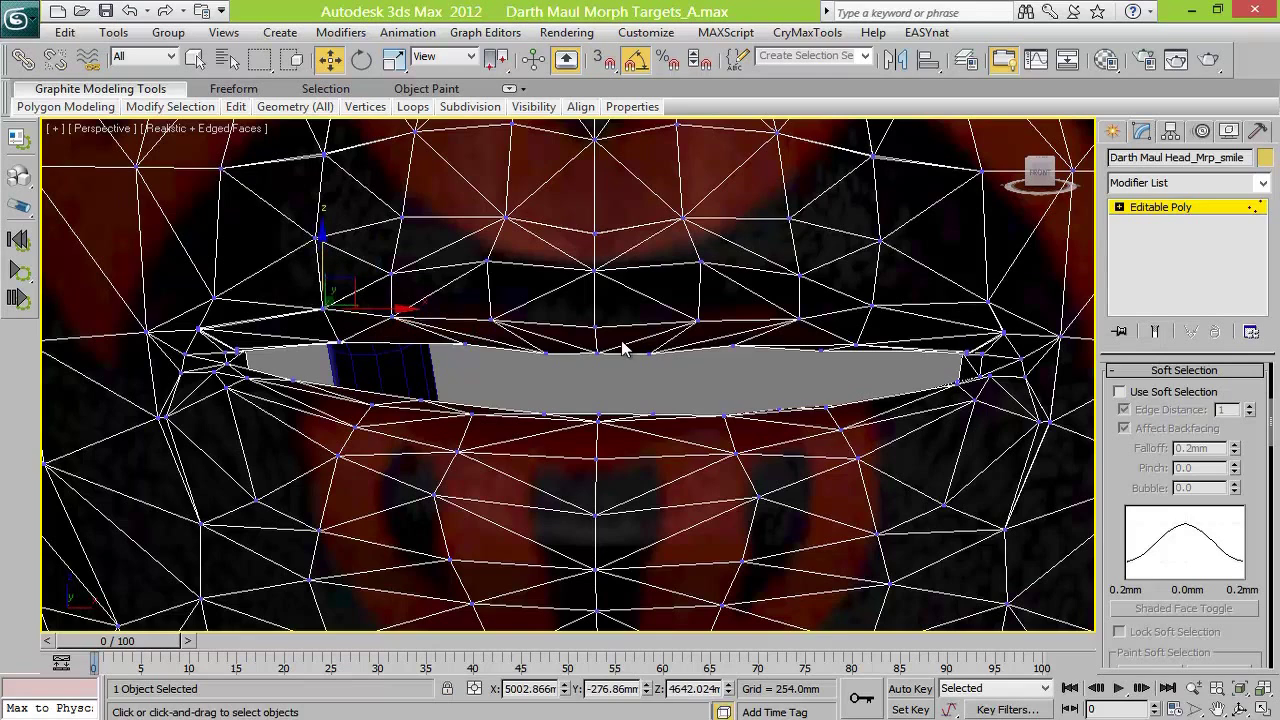
left_click(238, 345)
left_click_drag(238, 292, 237, 295)
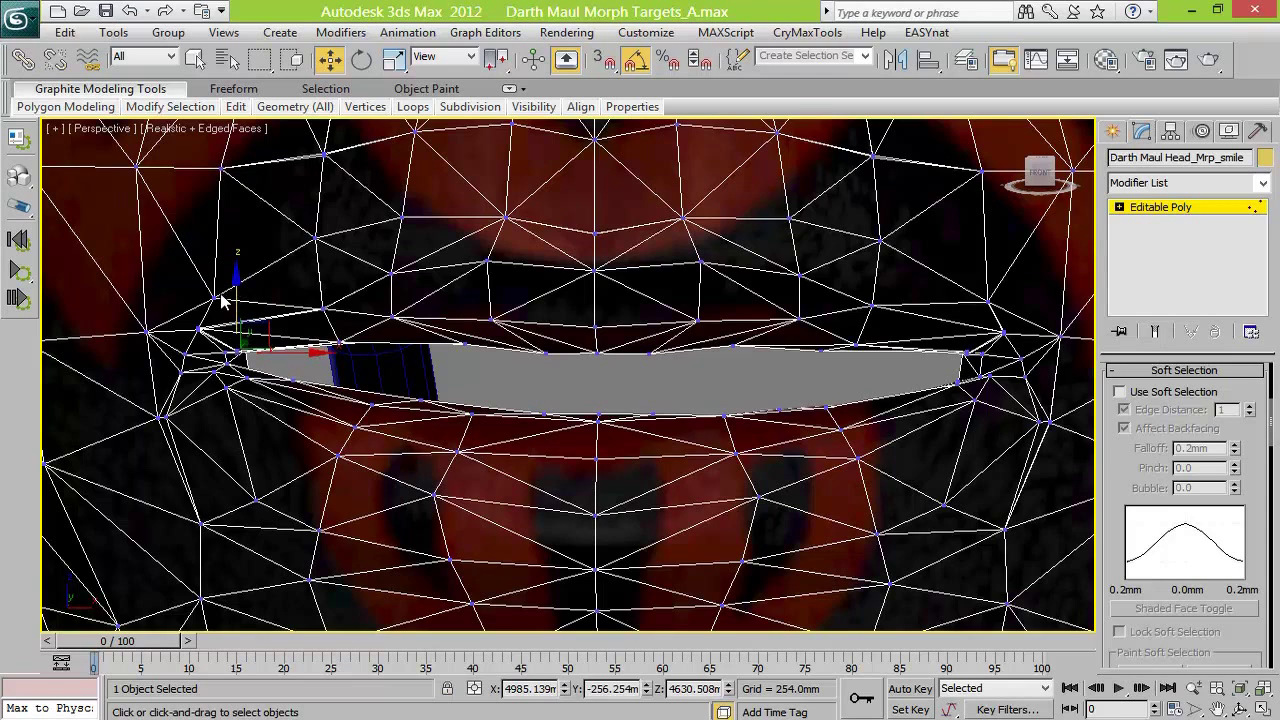
Move the vertex at the mouth corner on the viewer's right slightly down and outward
left_click(962, 352)
left_click_drag(969, 289, 968, 293)
left_click_drag(1040, 354, 1056, 354)
left_click(982, 375)
Raise the upper-lip vertices across the mouth and pull the central ones back down
left_click_drag(299, 299, 904, 364)
left_click_drag(608, 258, 660, 237)
left_click_drag(427, 237, 754, 355)
left_click_drag(586, 231, 585, 259)
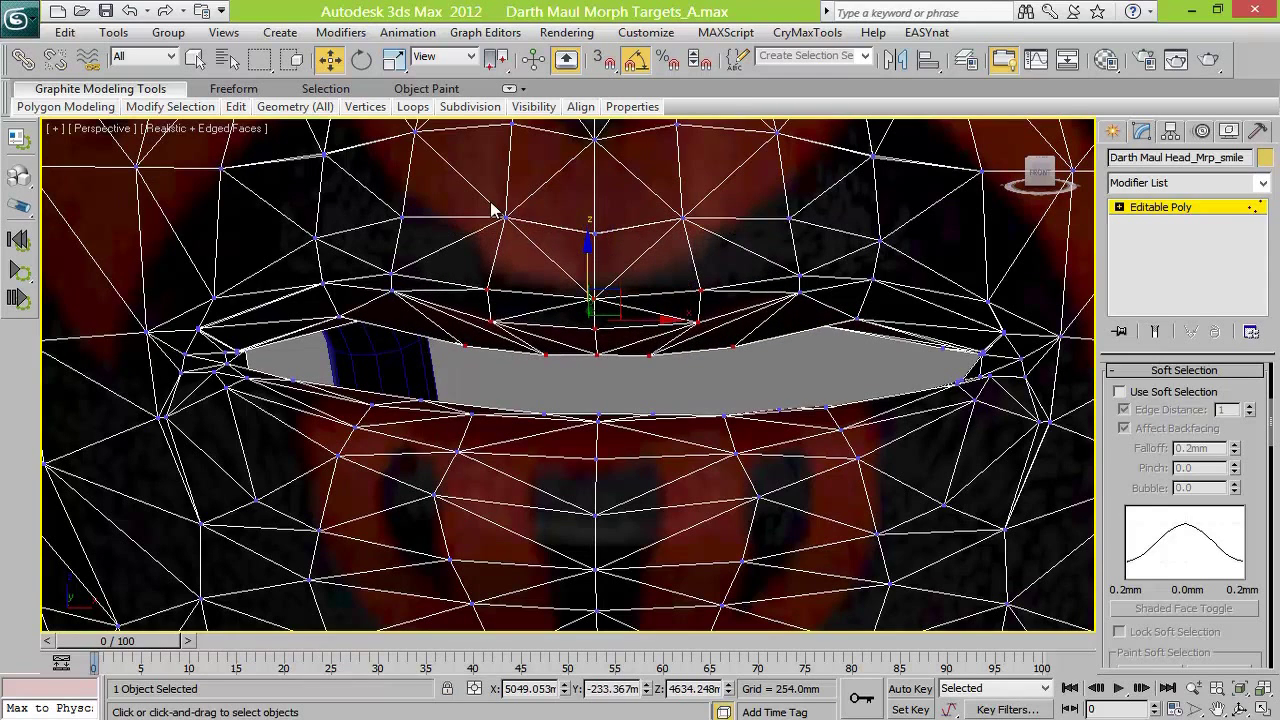
Select the vertices above both ends of the upper lip and raise them together
left_click_drag(292, 188, 429, 261)
left_click_drag(778, 232, 913, 272, "ctrl")
left_click_drag(597, 168, 597, 146)
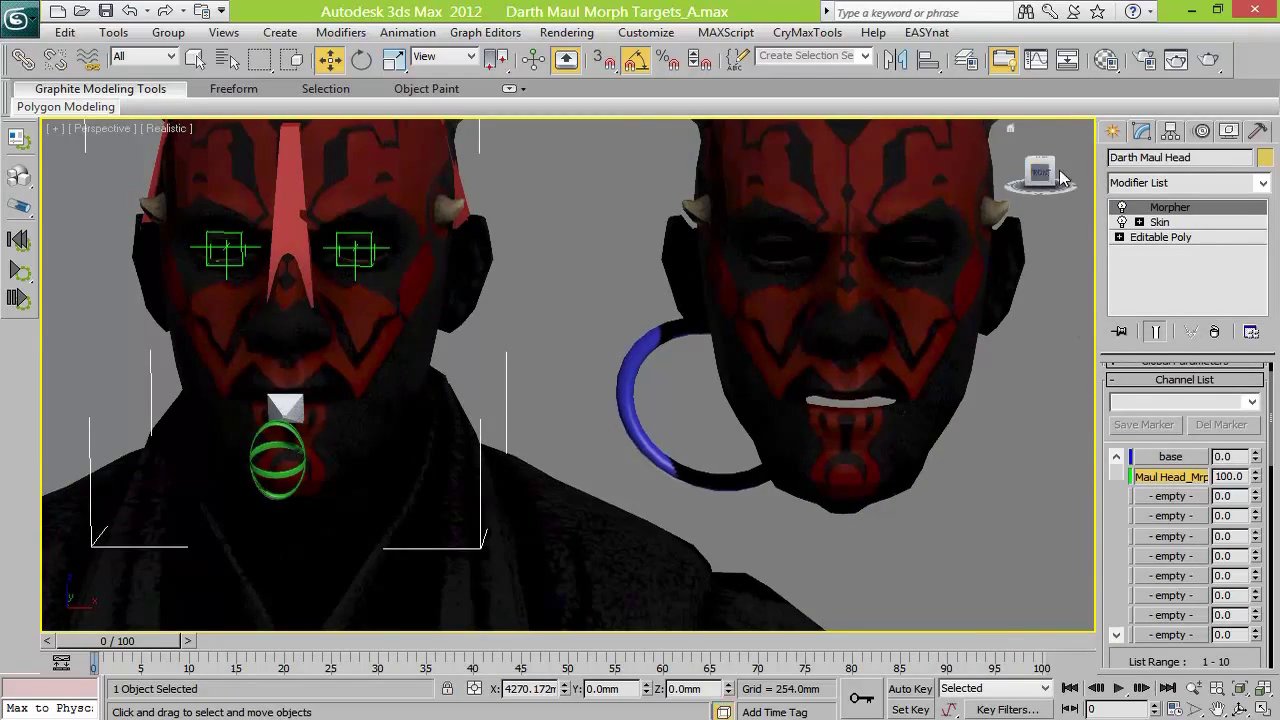
Reselect the smile target head and resume vertex editing with edged faces displayed
left_click(1070, 172)
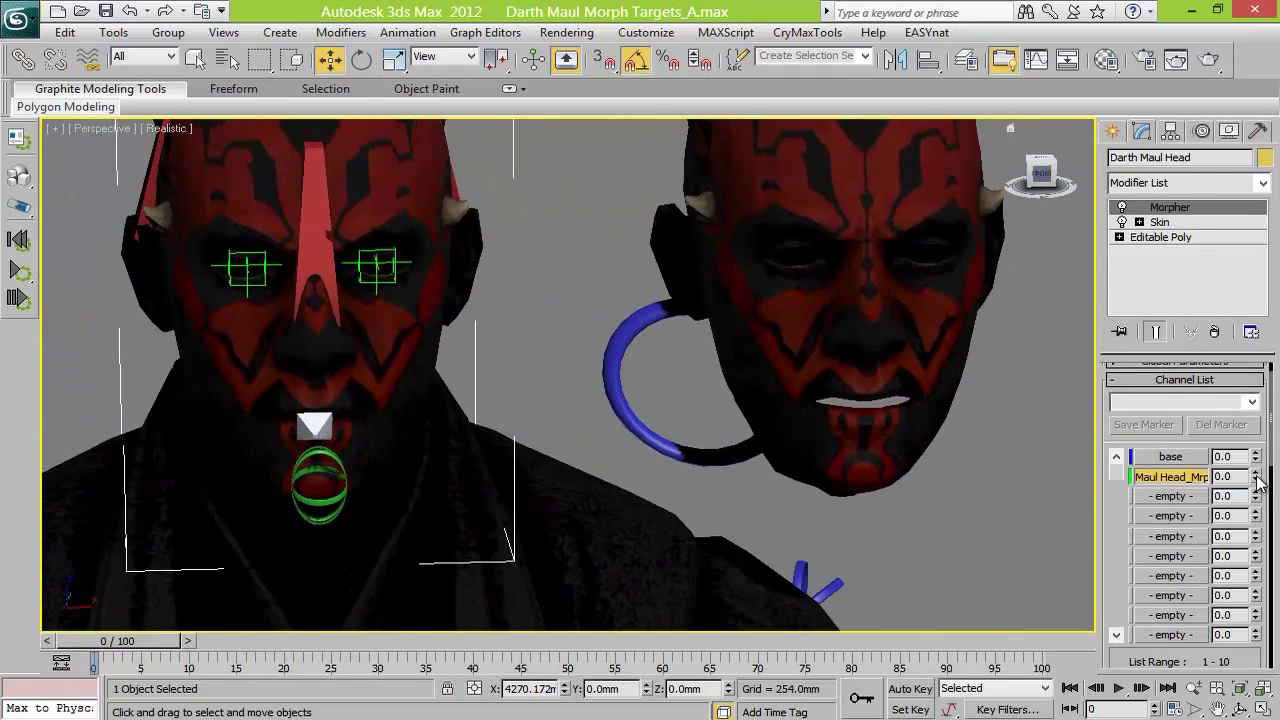
left_click(894, 289)
key("1")
key("z")
key("F4")
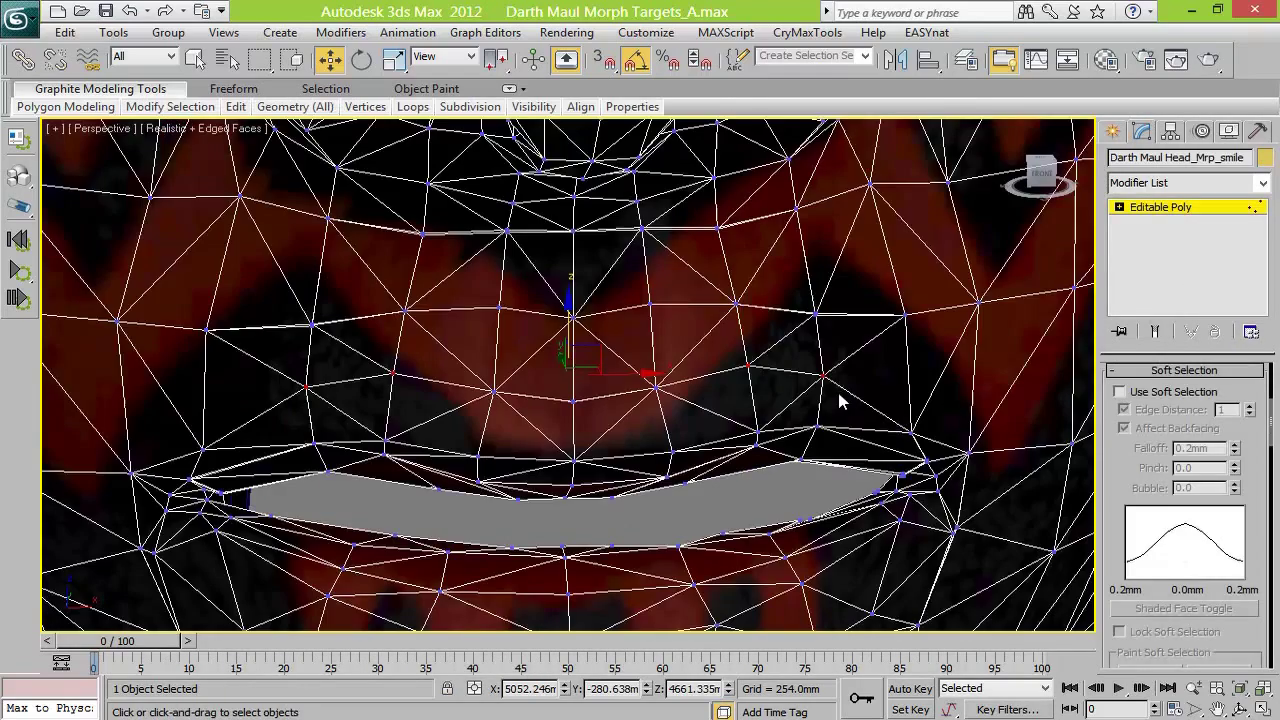
Try to pull the lower-lip edge vertices down using soft selection
left_click_drag(797, 526, 332, 575)
left_click(1119, 392)
left_click_drag(257, 543, 289, 504, "ctrl")
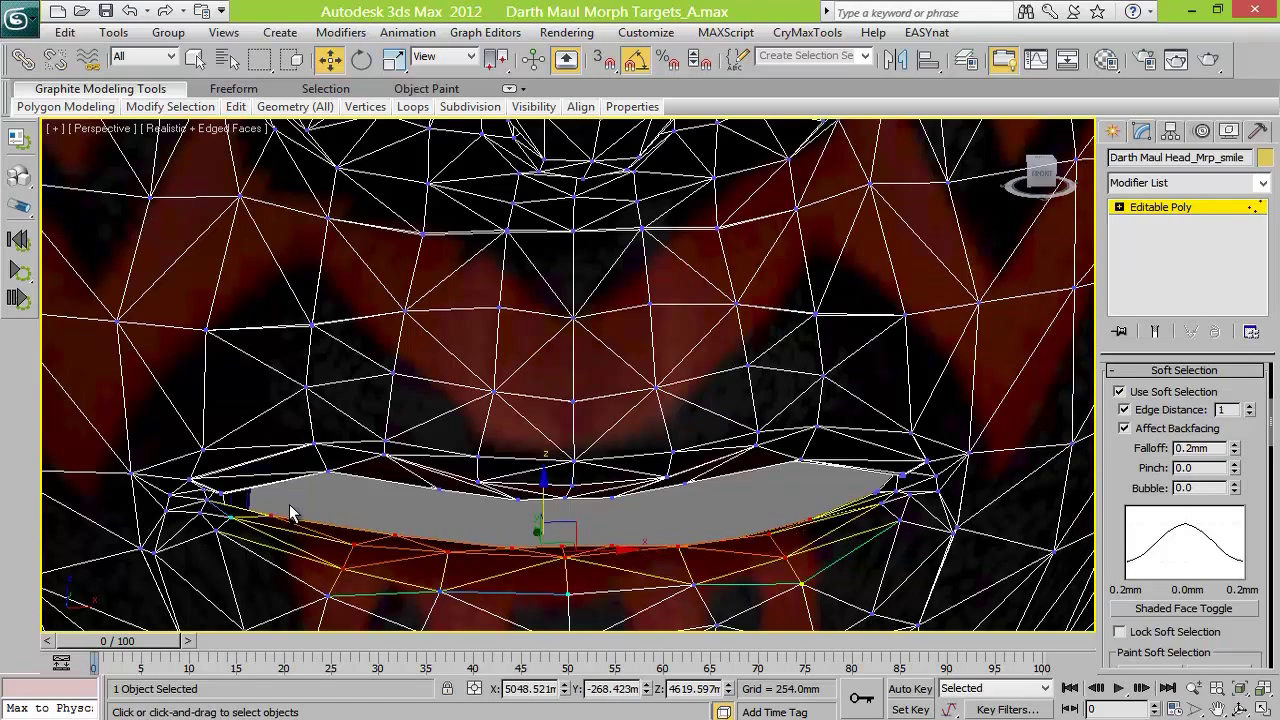
left_click_drag(545, 486, 551, 580)
key("ctrl+z")
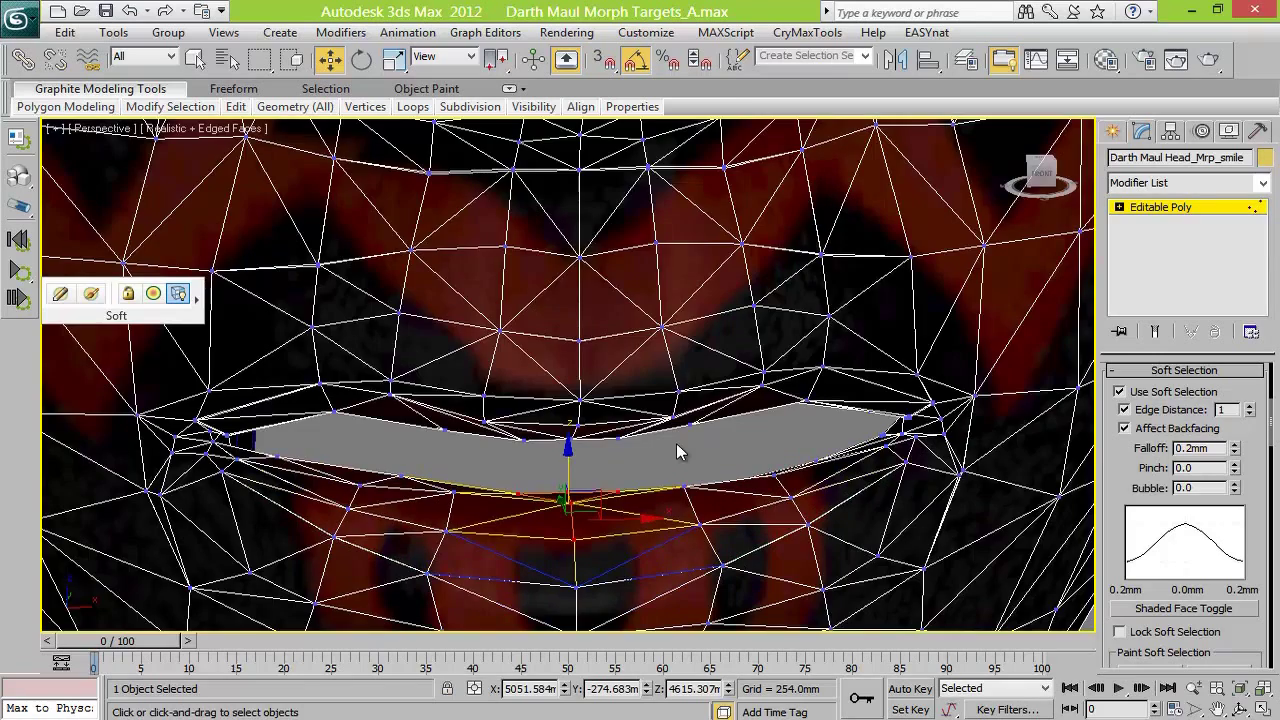
Try to raise the cheek vertices beside the mouth using soft selection
scroll(676, 443, "down", 8)
left_click(729, 378)
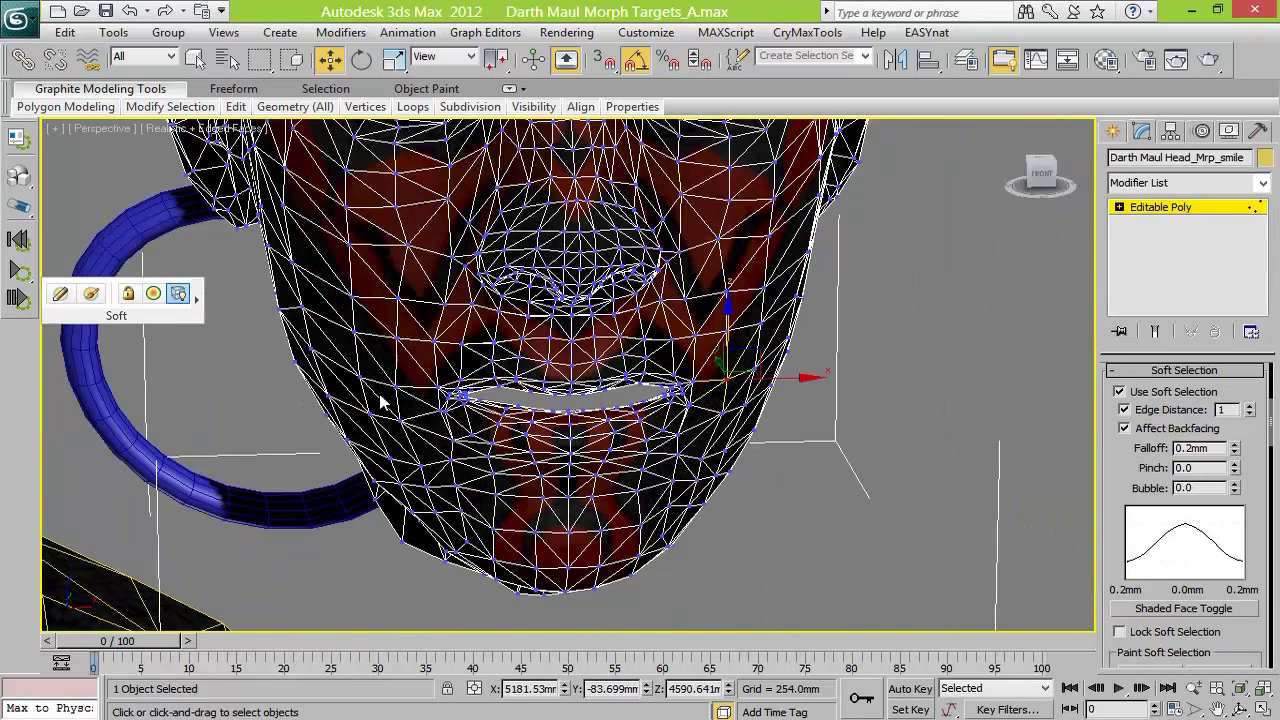
key("Return")
left_click_drag(619, 312, 619, 304)
key("ctrl+z")
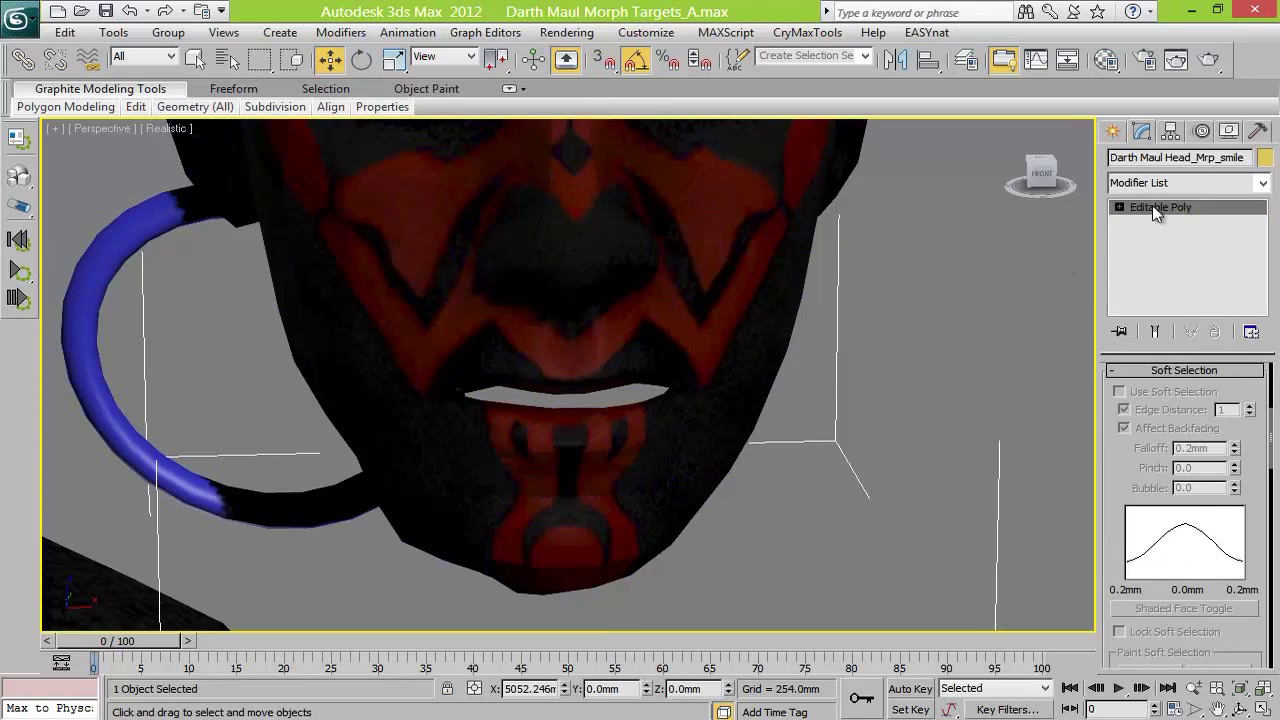
Lower a vertex at the mouth corner on the viewer's right by about 0.15 mm, without edged faces
left_click(1155, 210)
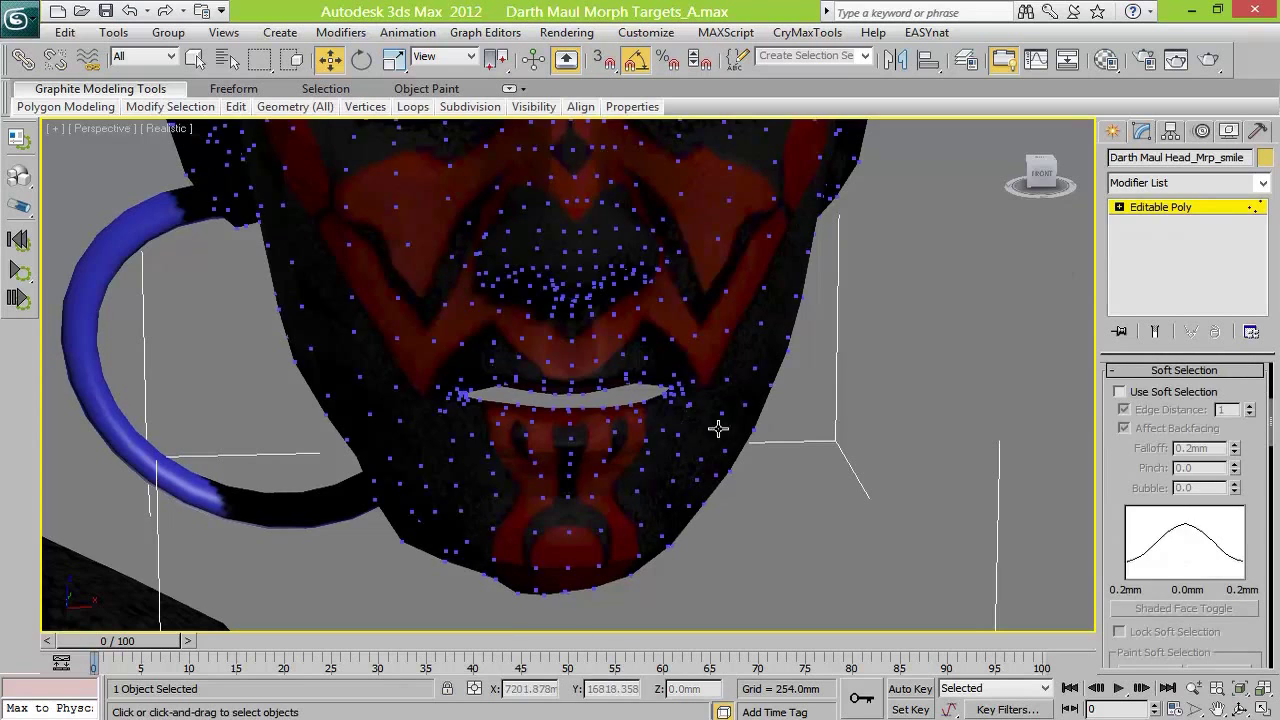
left_click(689, 403)
key("z")
scroll(738, 455, "down", 3)
left_click(680, 307)
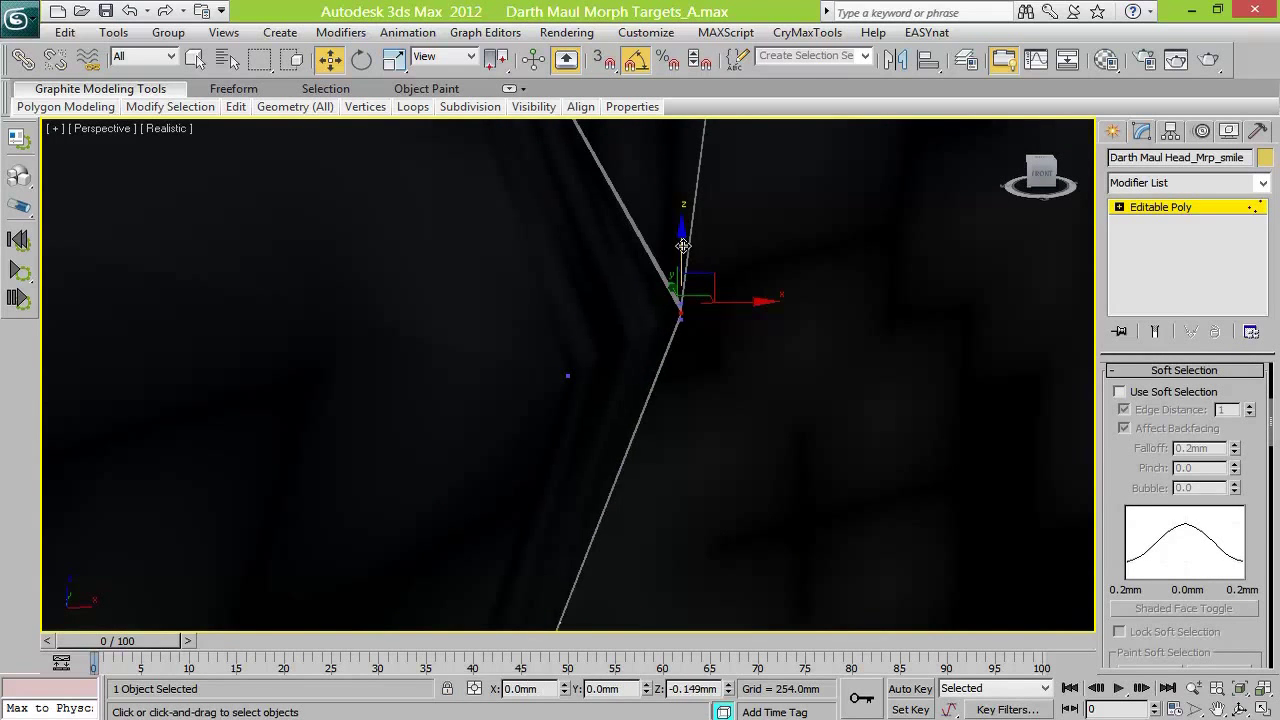
left_click_drag(681, 241, 683, 248)
Slightly lower an upper-lip vertex near the mouth corner on the viewer's left
scroll(683, 300, "down", 3)
left_click(893, 365)
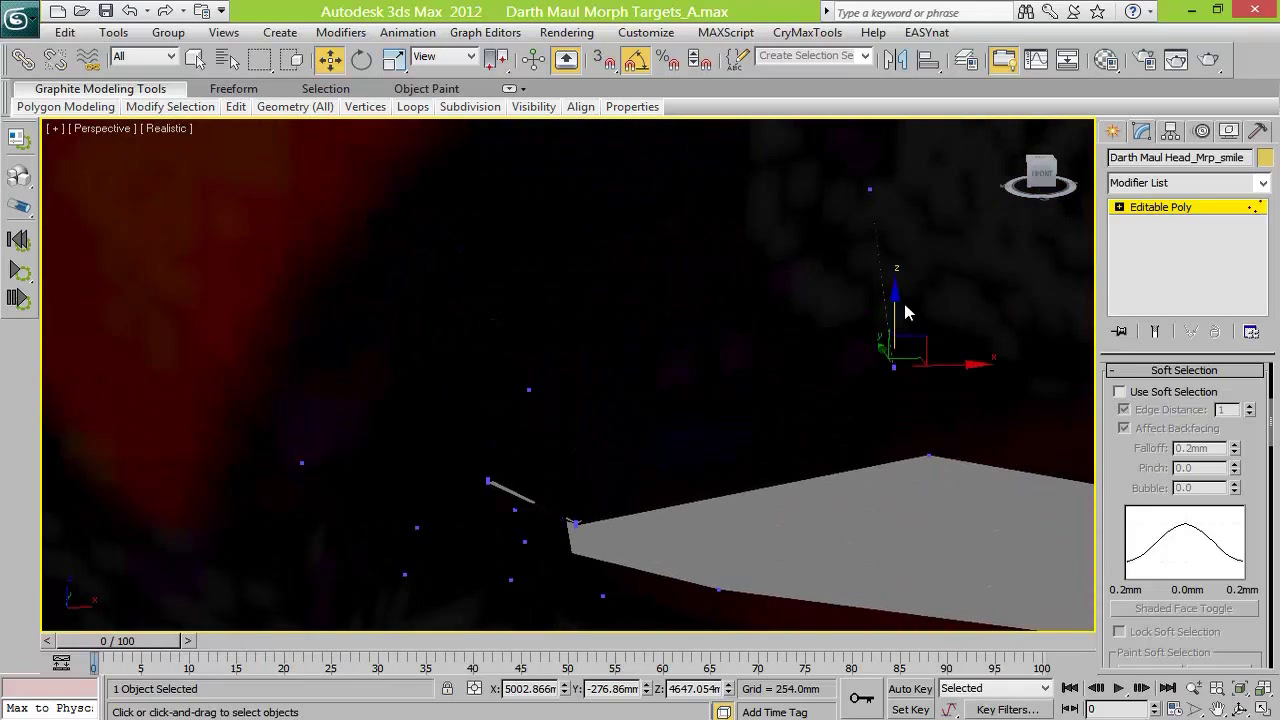
left_click_drag(893, 300, 892, 306)
Try to shift the two vertices at the mouth corner on the viewer's left
left_click(488, 481)
mouse_move(489, 422)
left_mouse_down()
mouse_move(482, 431)
mouse_move(489, 422)
left_mouse_up()
key("ctrl+z")
left_click(573, 523)
left_click_drag(648, 520, 592, 524)
key("ctrl+z")
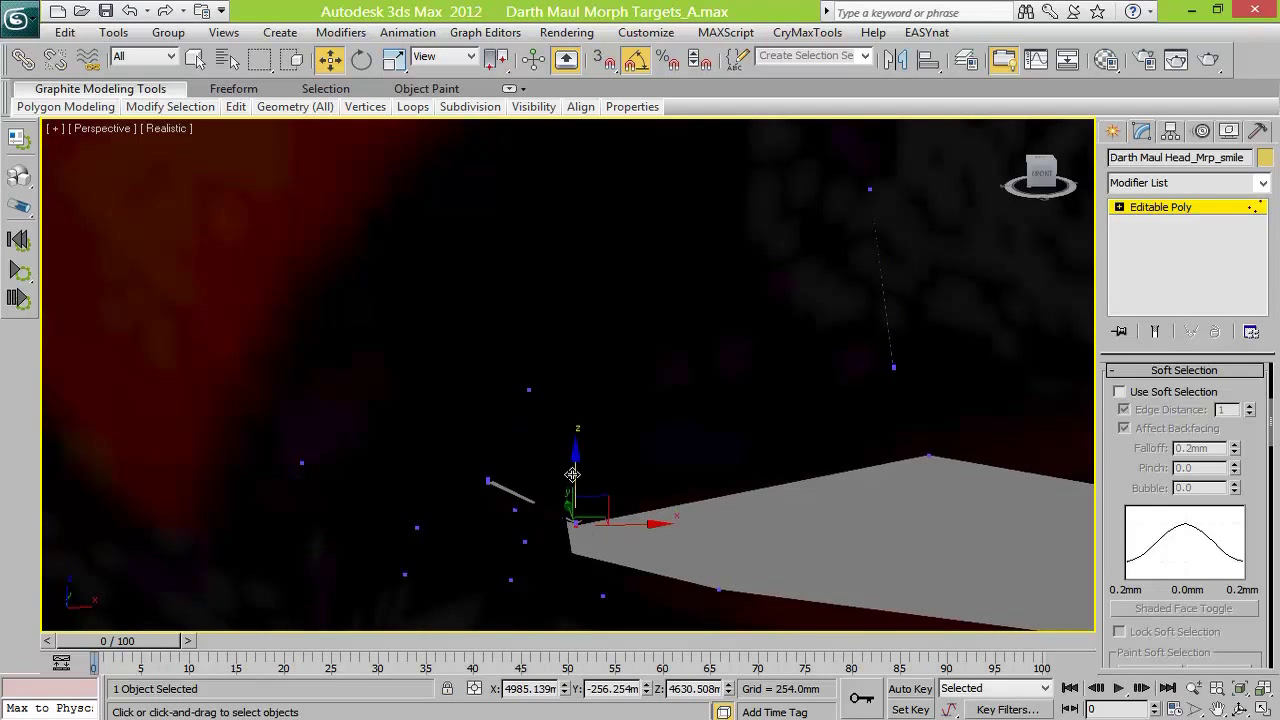
Slightly raise the innermost and outer vertices at the mouth corner on the viewer's left
left_click(577, 535)
left_click(576, 530)
left_click_drag(572, 470, 570, 465)
left_click(484, 481)
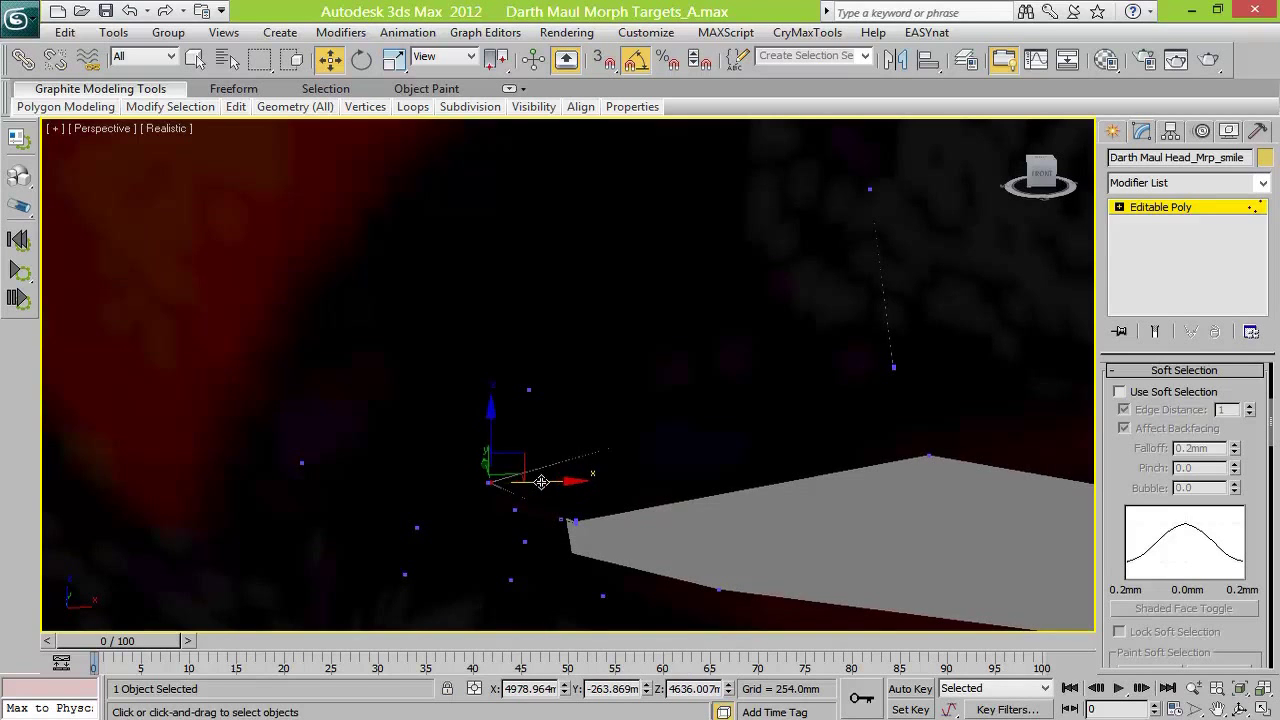
left_click_drag(488, 432, 488, 427)
left_click(584, 526)
Nudge the vertex above the upper lip on the viewer's left upward and the one below it sideways toward the mouth's centre
left_click(870, 188)
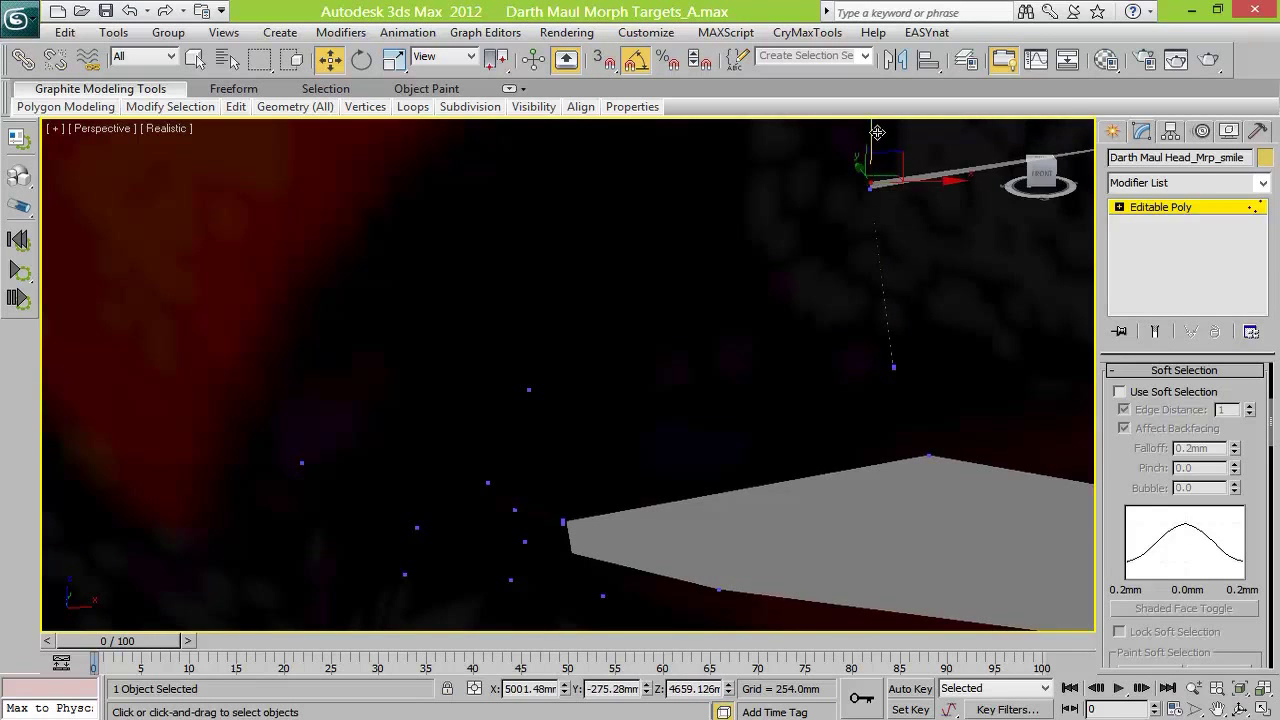
left_click_drag(876, 133, 876, 130)
left_click(893, 367)
left_click_drag(955, 366, 959, 366)
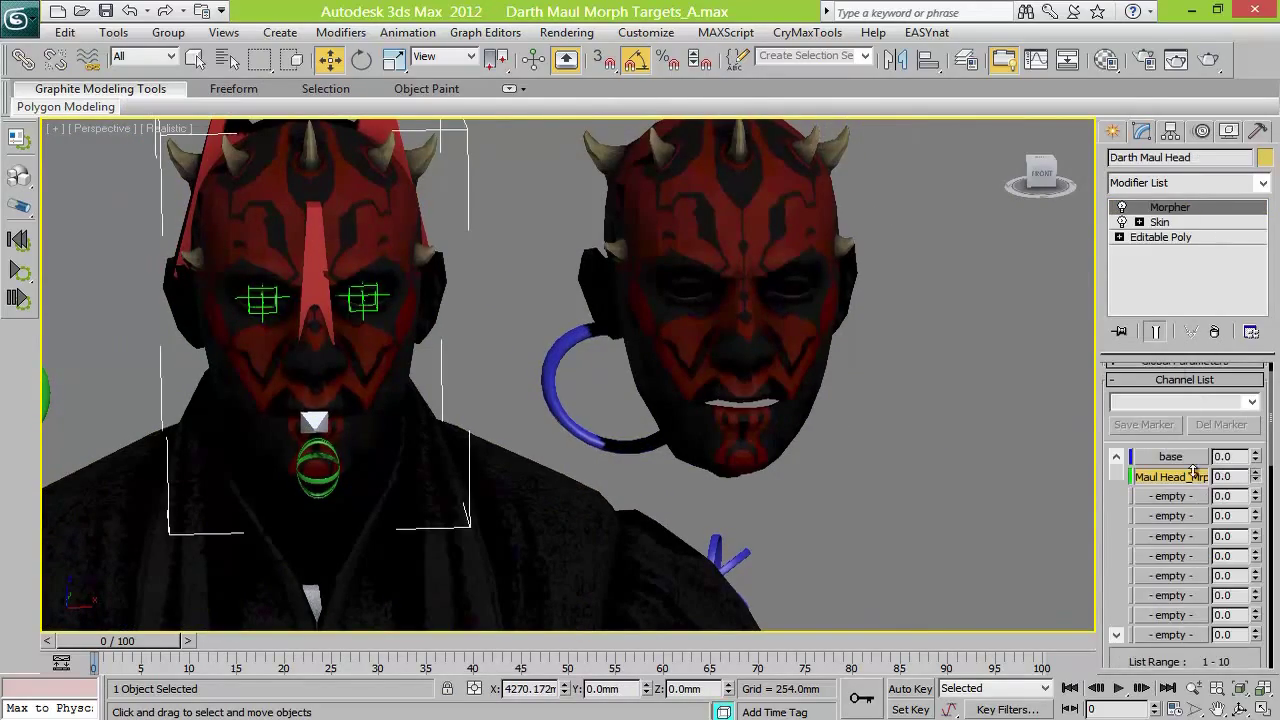
Open the smile channel's options in the main head's Morpher modifier and select the smile target head
right_click(1160, 478)
left_click(1160, 483)
left_click(791, 349)
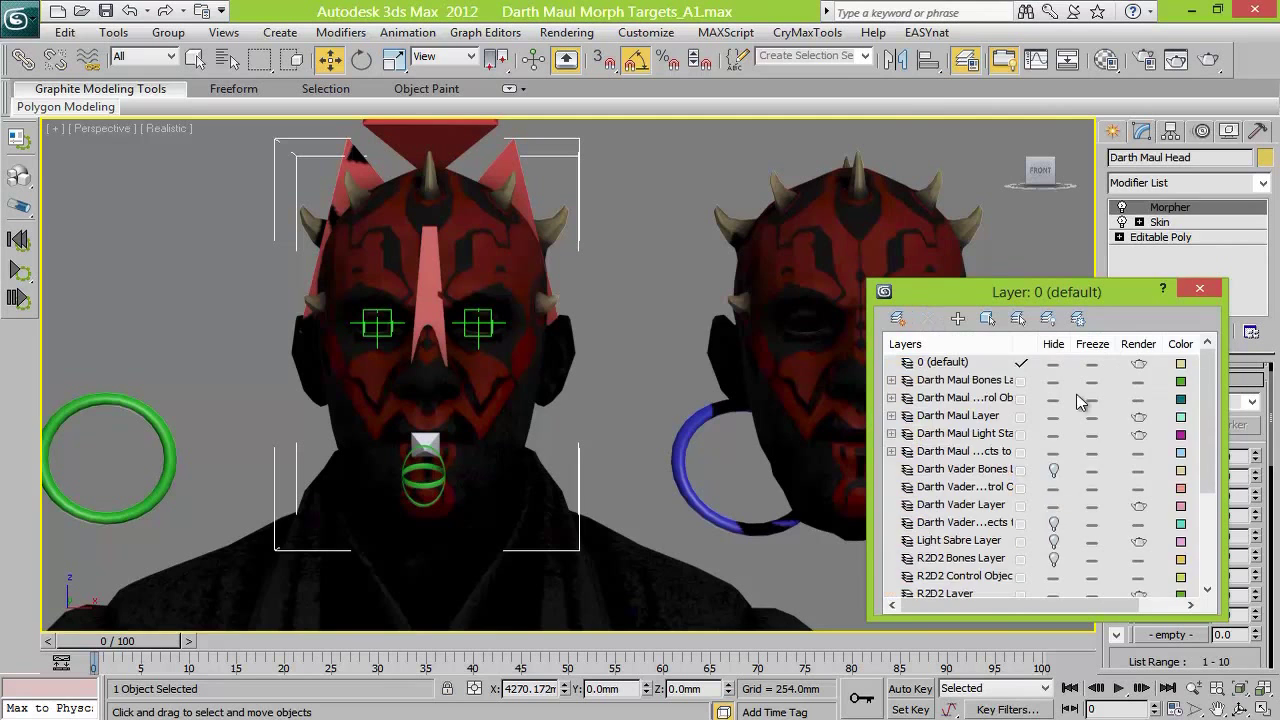
Delete the empty Darth Vader, Light Sabre, R2D2 and Storm Trooper layers
left_click(966, 471)
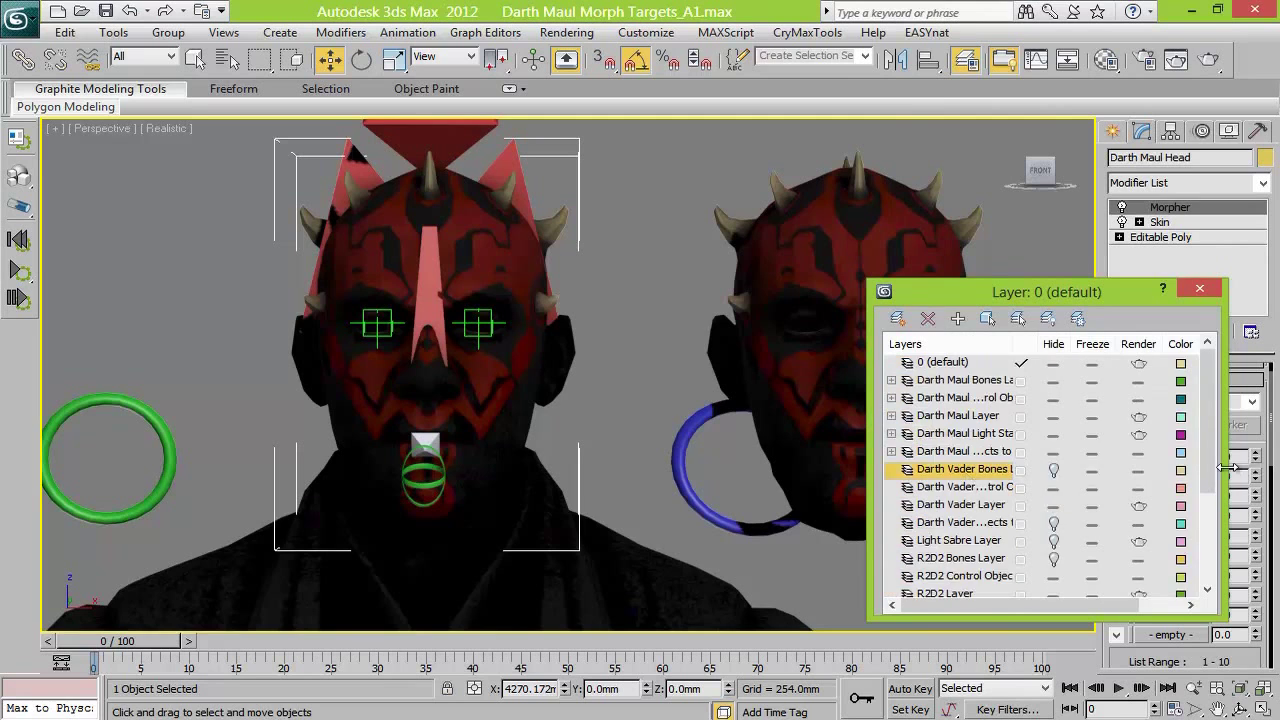
left_click_drag(1013, 345, 1078, 345)
left_click_drag(1207, 462, 1207, 530)
left_click(985, 592, "shift")
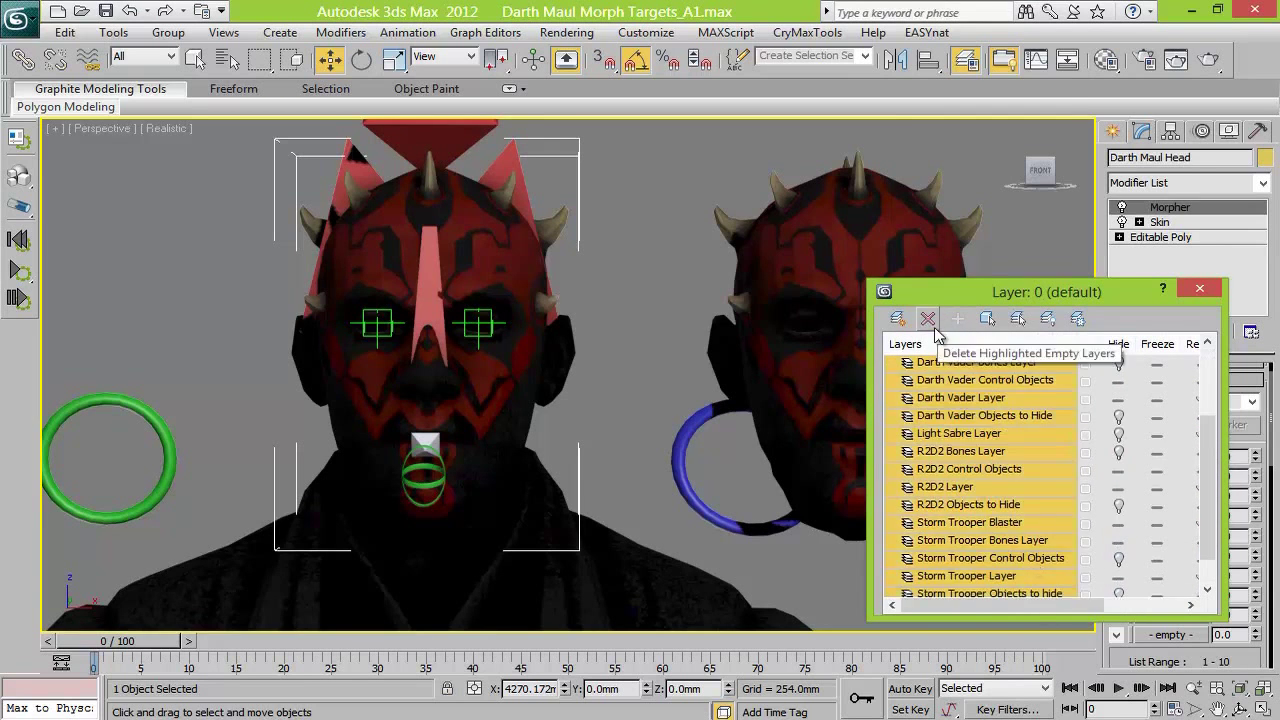
left_click(928, 319)
Hide the Darth Maul Bones Layer and the Darth Maul Objects to Hide layer, and close the layer manager
left_click(1118, 382)
left_click(1119, 455)
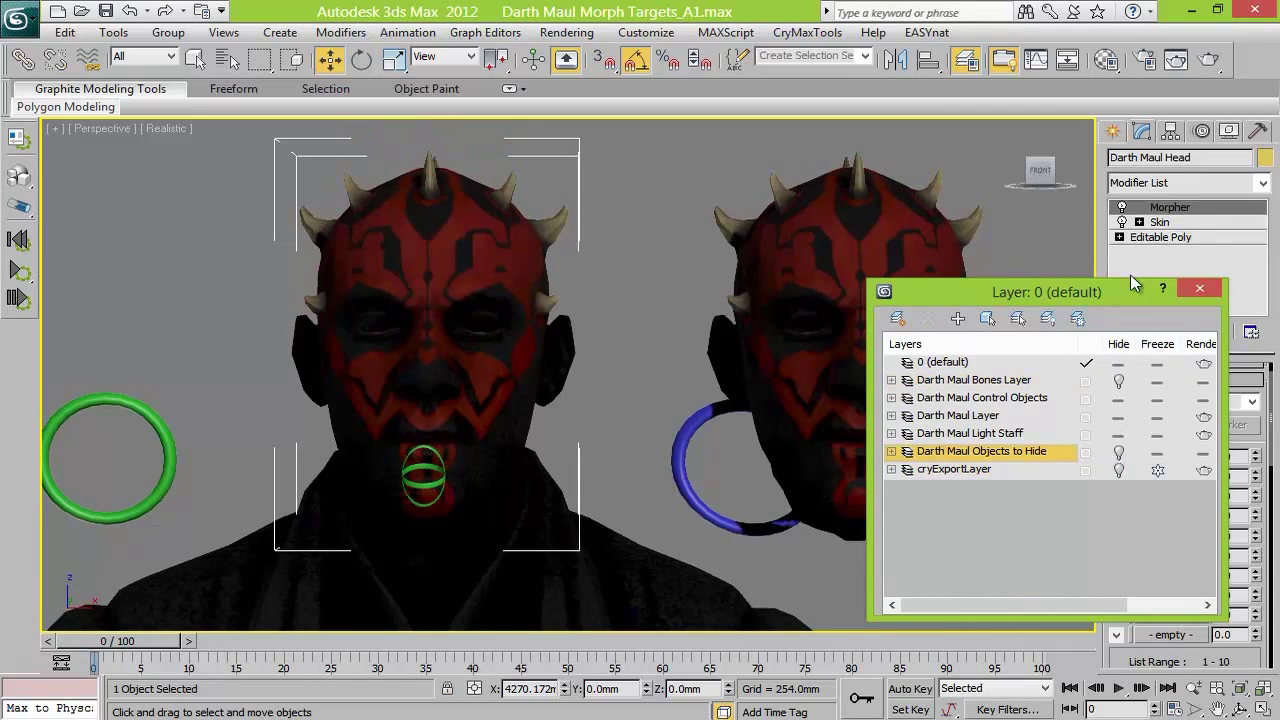
left_click(1201, 289)
Clone the Darth Maul head sideways as a single copy named Darth Maul Mrp_Eyes_L_Shock
left_click(1112, 131)
scroll(790, 450, "down", 6)
middle_click_drag(788, 486, 817, 328)
scroll(845, 365, "down", 4)
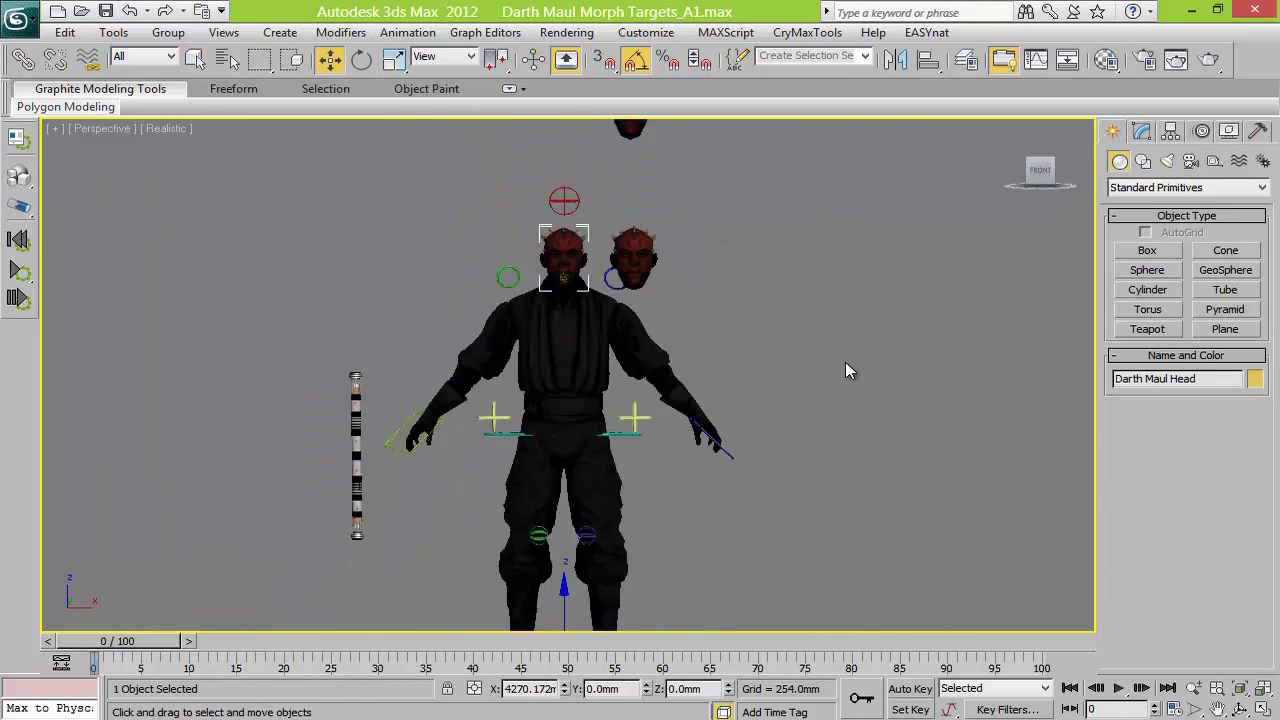
left_click_drag(602, 566, 712, 558, "shift")
double_click(640, 419)
type("Mr")
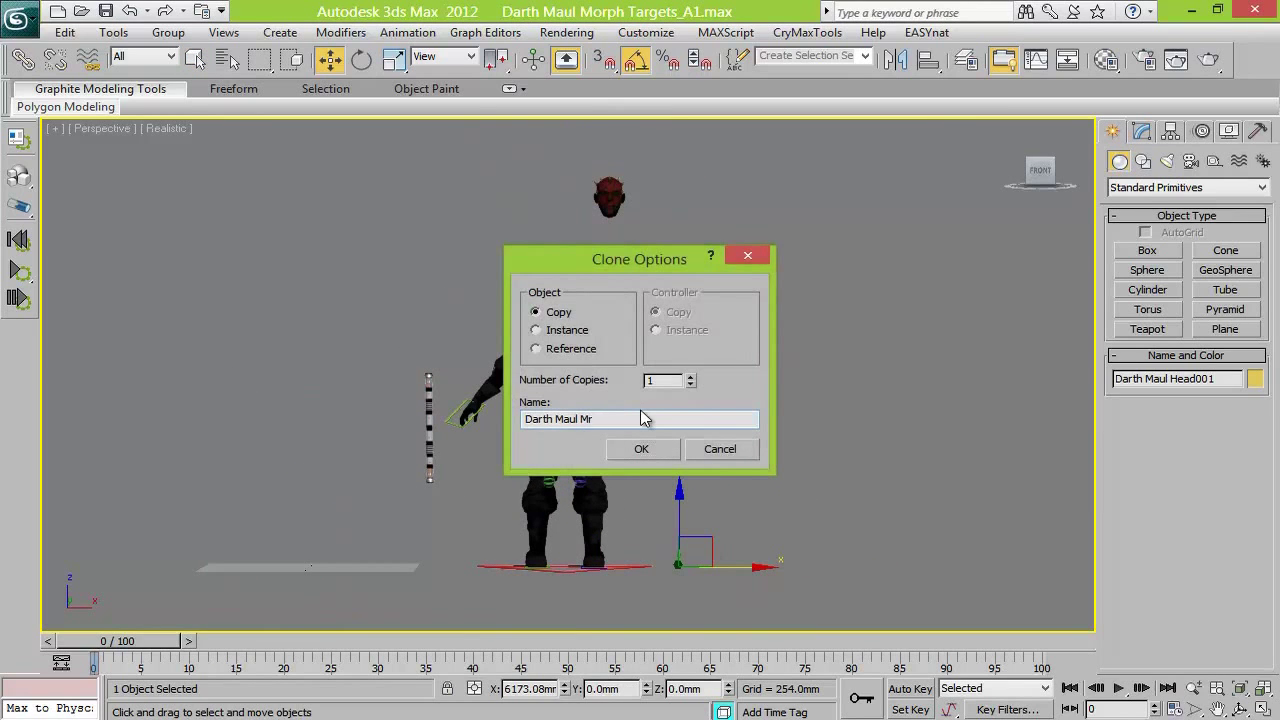
type("p_EyesShock")
left_click(642, 419)
type("_L_")
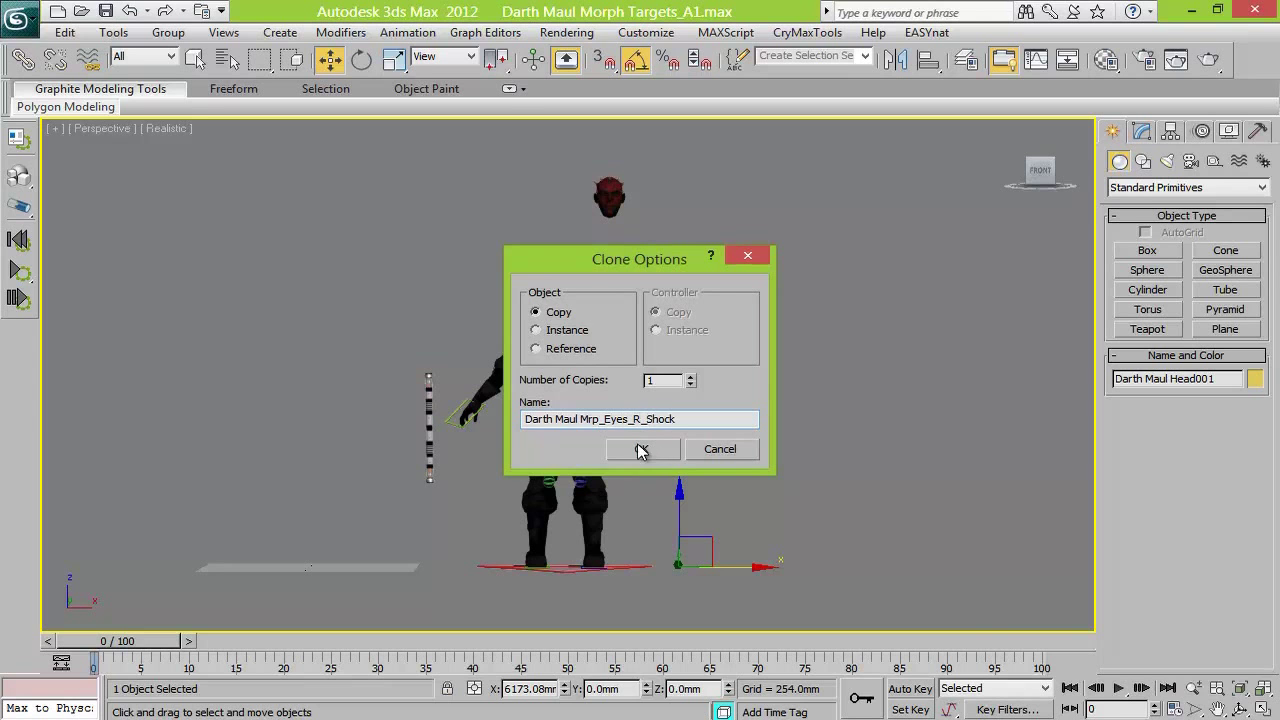
left_click(657, 448)
Remove the Morpher and Skin modifiers from the copied head
left_click(1140, 131)
left_click(1211, 331)
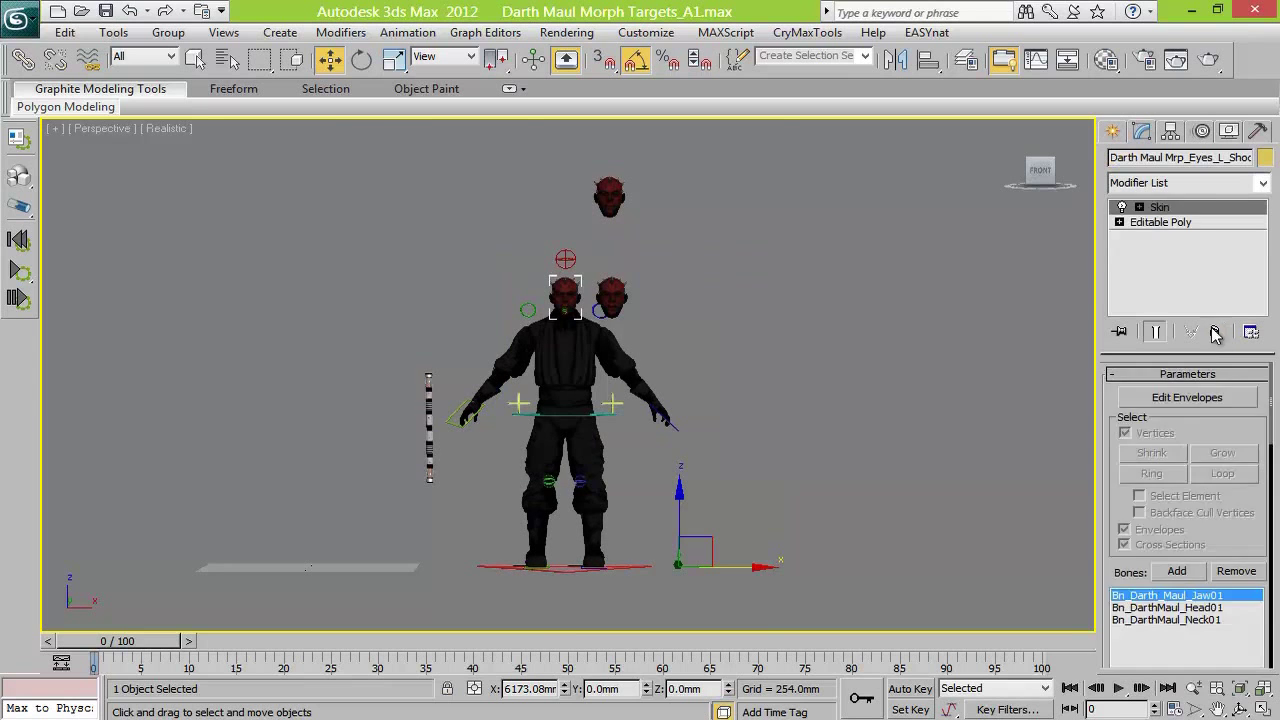
left_click(1211, 331)
Select the vertices around the eye on the viewer's left with edged faces shown, and enable soft selection with edge distance
key("z")
key("F4")
key("1")
scroll(475, 346, "up", 10)
left_click_drag(422, 293, 815, 485)
scroll(1180, 500, "down", 4)
left_click(1119, 392)
left_click(1124, 410)
left_click_drag(515, 150, 426, 356)
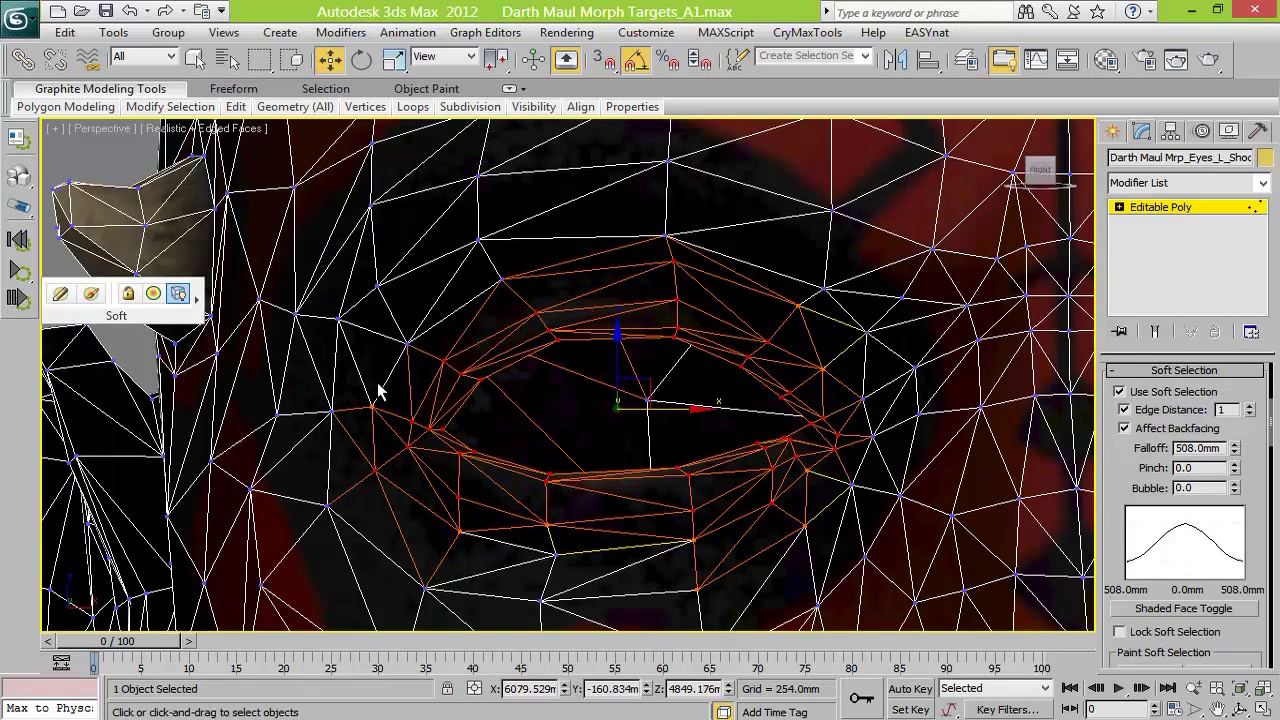
Remove the outer vertices below and beside the eye from the selection
left_click_drag(353, 481, 418, 462, "alt")
left_click_drag(440, 484, 534, 518, "alt")
left_click_drag(665, 504, 741, 558, "alt")
left_click_drag(813, 540, 748, 461, "alt")
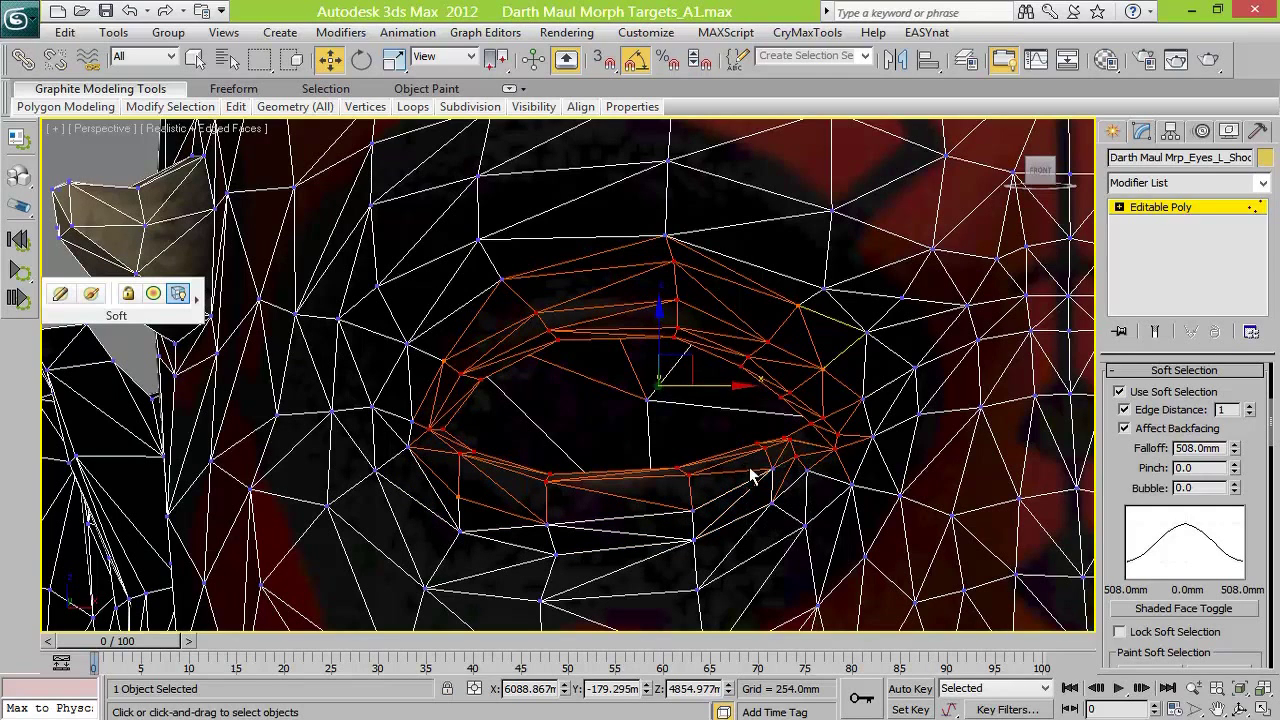
Undo the recent eye selection changes and redo part of them
key("ctrl+z")
key("ctrl+z")
key("ctrl+z")
key("ctrl+z")
key("ctrl+z")
key("ctrl+z")
key("ctrl+z")
key("ctrl+y")
key("ctrl+y")
key("ctrl+y")
key("ctrl+y")
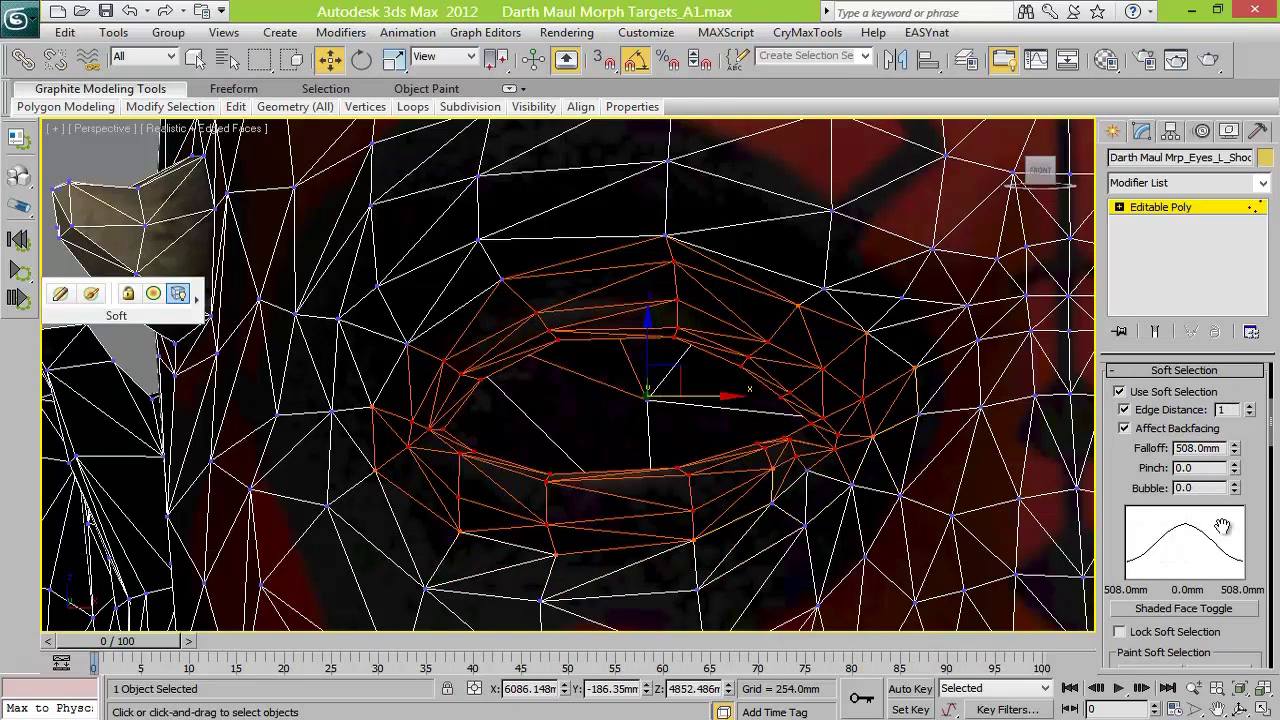
Turn on Ignore Backfacing and reselect the eye vertices, excluding the outermost ones around the socket
scroll(1222, 498, "up", 5)
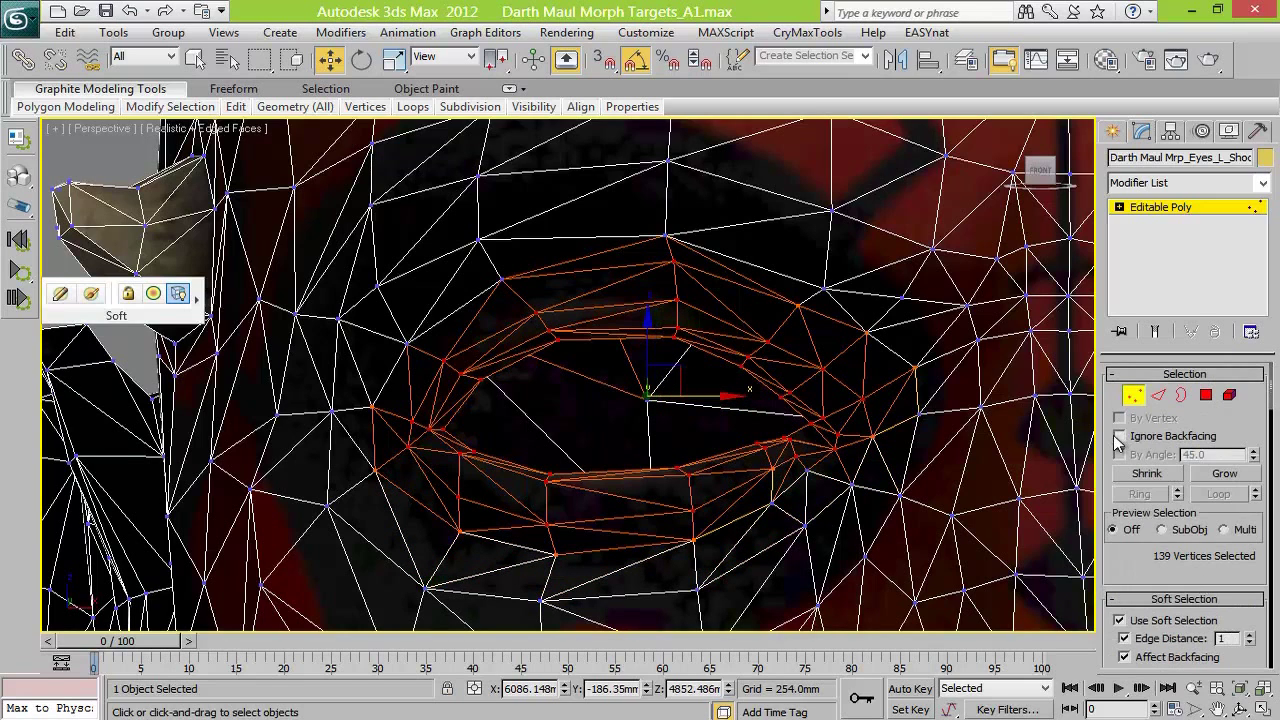
left_click(380, 268)
left_click_drag(780, 550, 876, 596)
left_click_drag(890, 515, 840, 467, "alt")
left_click_drag(848, 262, 808, 300, "alt")
left_click_drag(460, 250, 538, 294, "alt")
left_click_drag(374, 539, 465, 606, "alt")
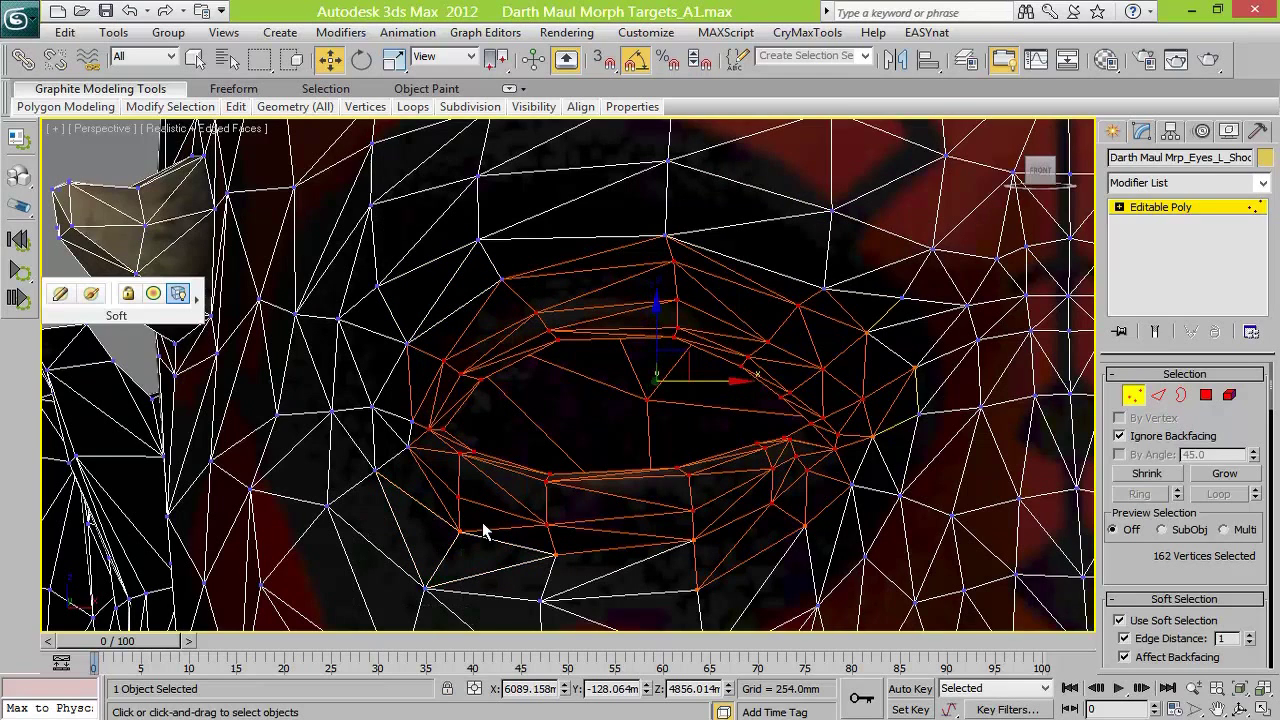
left_click_drag(829, 554, 760, 494)
Set the soft selection's edge distance to 3 and its falloff to 5.0 mm
left_click(1184, 374)
left_click(1250, 428)
left_click(1250, 428)
Select the vertices along the upper eyelid of the eye on the viewer's left
scroll(650, 420, "down", 1)
left_click(673, 436, "ctrl")
left_click(614, 406, "ctrl")
left_click_drag(538, 385, 483, 403, "ctrl")
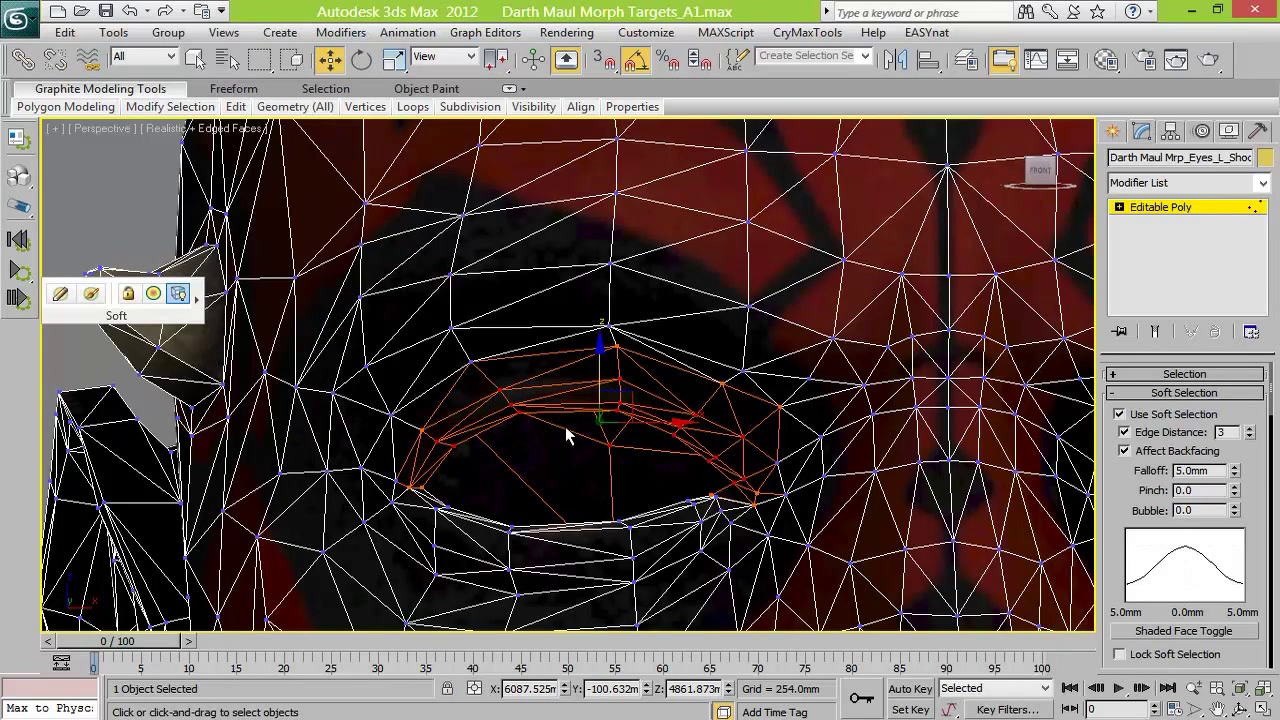
left_click_drag(635, 451, 583, 429, "ctrl")
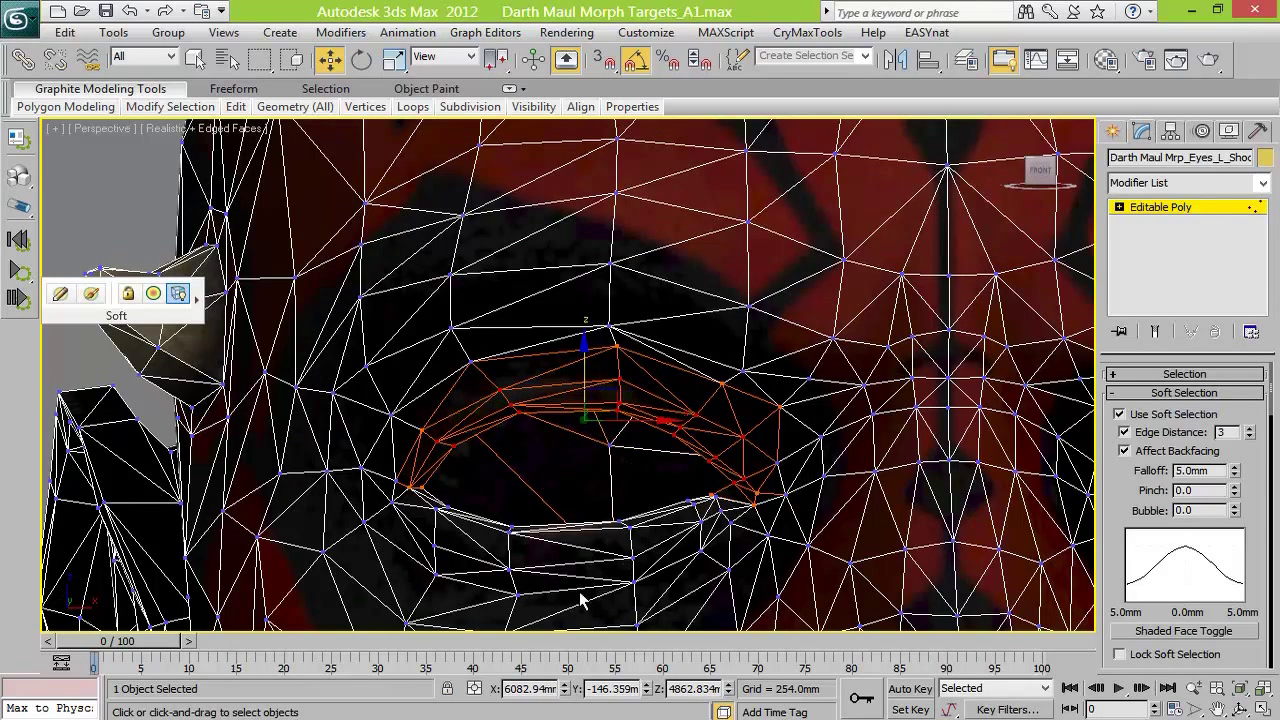
Deselect the outer upper-eyelid vertices and those near the inner eye corner, keeping only the lid's edge
left_click_drag(492, 428, 537, 404, "alt")
left_click_drag(686, 346, 812, 455, "alt")
left_click_drag(464, 305, 518, 400, "alt")
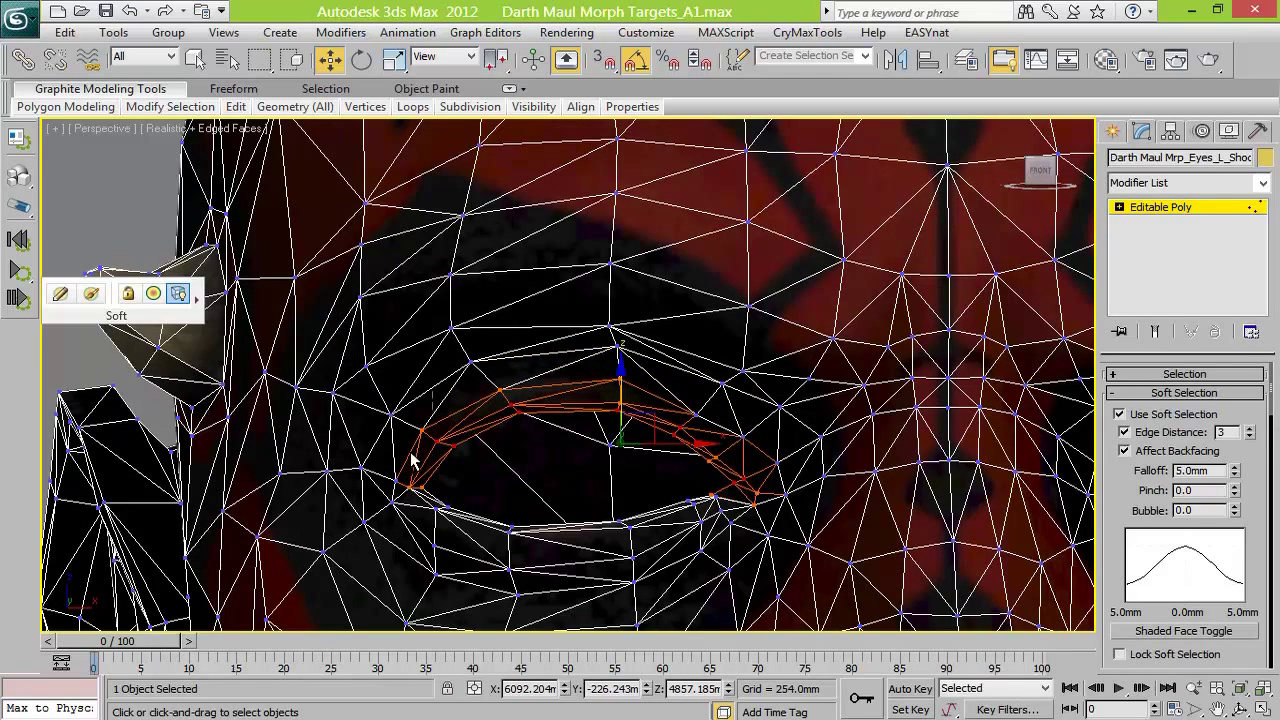
left_click_drag(715, 478, 756, 514, "alt")
key("ctrl+z")
left_click_drag(694, 469, 739, 499, "alt")
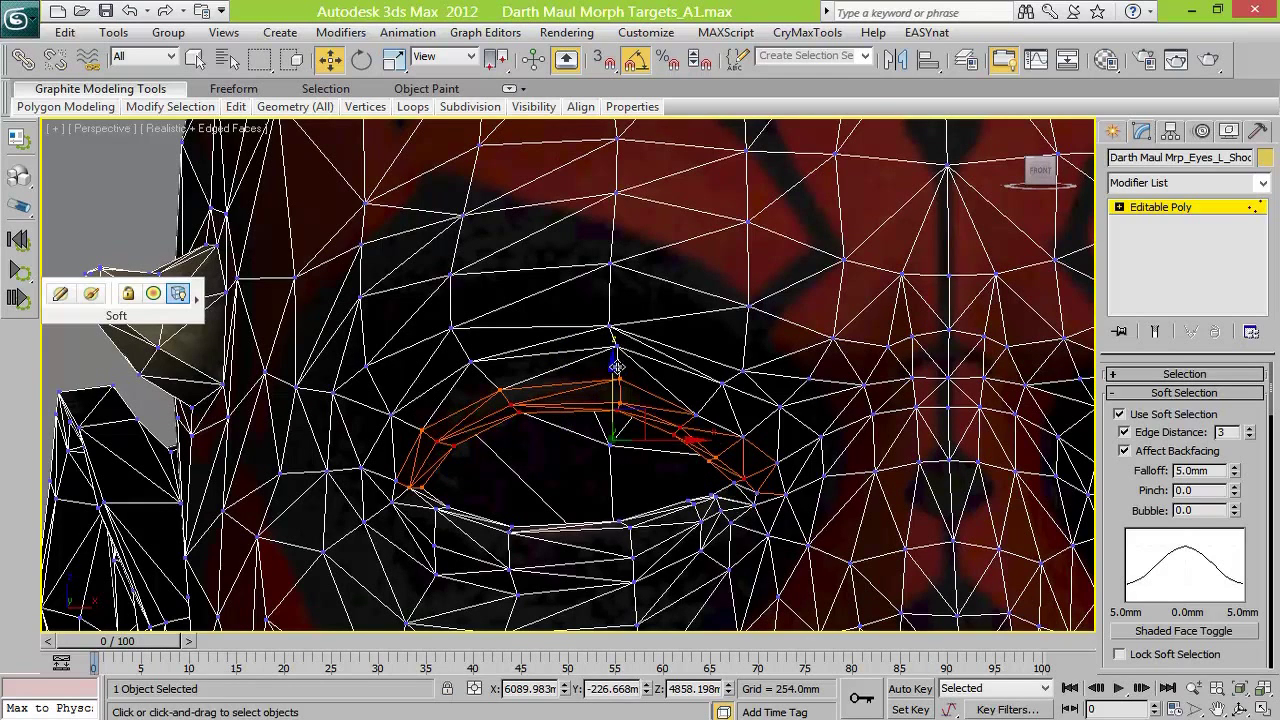
Try to raise the selected upper-eyelid vertices with soft selection
left_click_drag(617, 367, 629, 357)
right_click(629, 357)
key("ctrl+z")
Select the vertices along the upper and lower eyelid rims, undoing the last addition at the outer corner
left_click(486, 451)
left_click(455, 446)
left_click_drag(543, 427, 545, 428, "ctrl")
left_click_drag(616, 397, 685, 512, "ctrl")
left_click(740, 482, "ctrl")
left_click_drag(632, 508, 606, 532, "ctrl")
left_click_drag(524, 515, 498, 540, "ctrl")
left_click_drag(450, 492, 425, 520, "ctrl")
left_click_drag(418, 478, 372, 526, "ctrl")
key("ctrl+z")
Extend the selection to the remaining vertices surrounding the eyelids, undoing the unwanted additions at the outer corner
left_click_drag(425, 432, 538, 433, "ctrl")
left_click_drag(571, 377, 760, 500, "ctrl")
left_click_drag(741, 447, 608, 570, "ctrl")
left_click(430, 527, "ctrl")
left_click(343, 432, "ctrl")
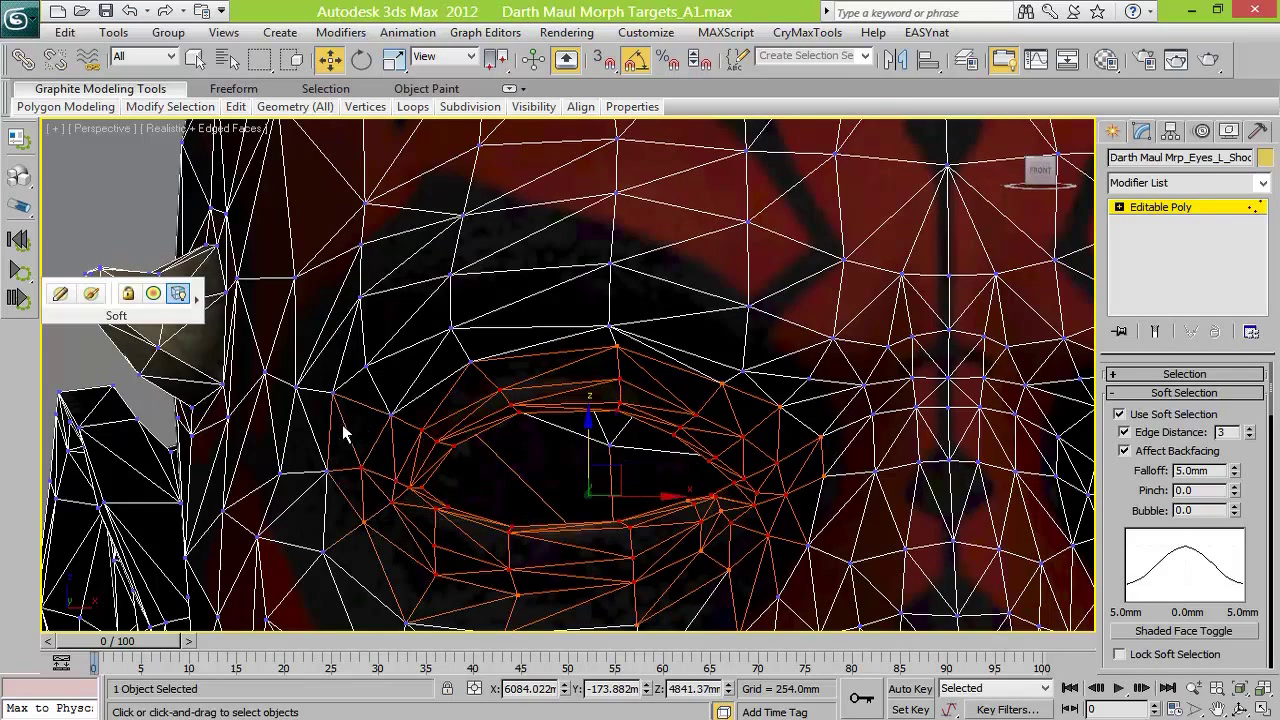
key("ctrl+z")
left_click_drag(386, 453, 431, 506, "ctrl")
key("ctrl+z")
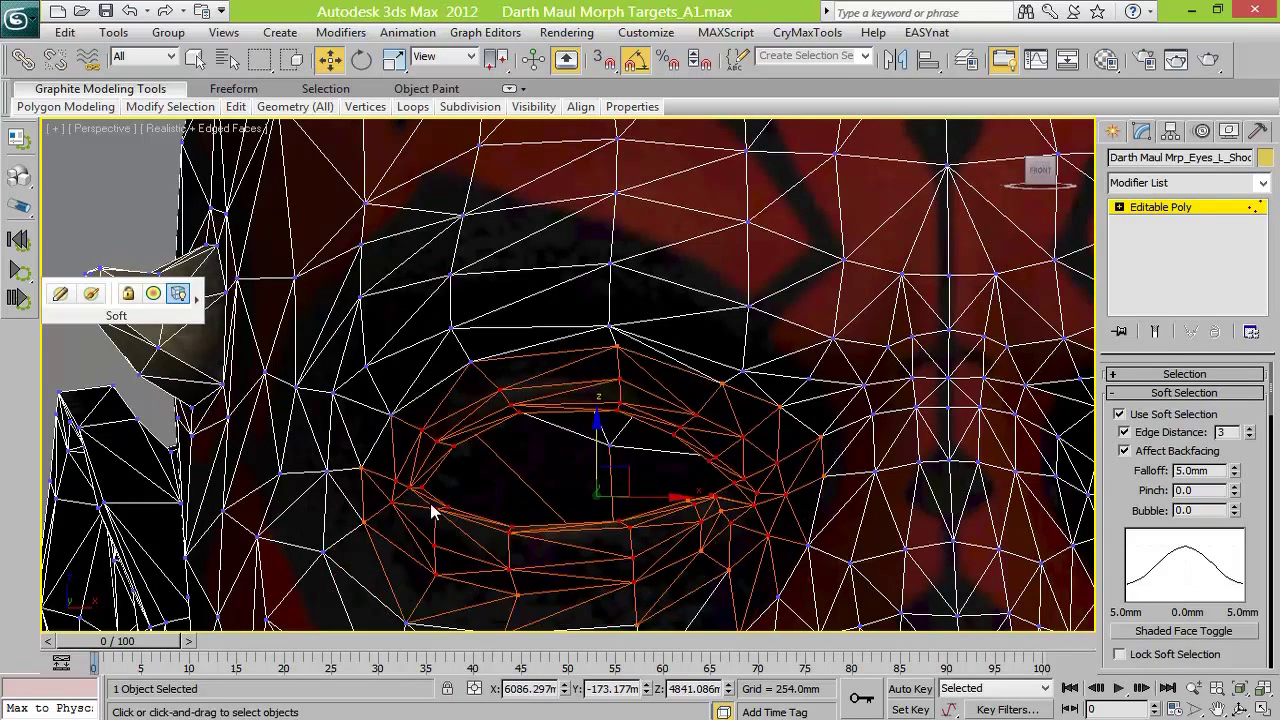
Try a small scale on the selected eyelid vertices, undo it and turn off soft selection
left_click(394, 59)
left_click_drag(617, 449, 628, 456)
key("ctrl+z")
left_click(1123, 416)
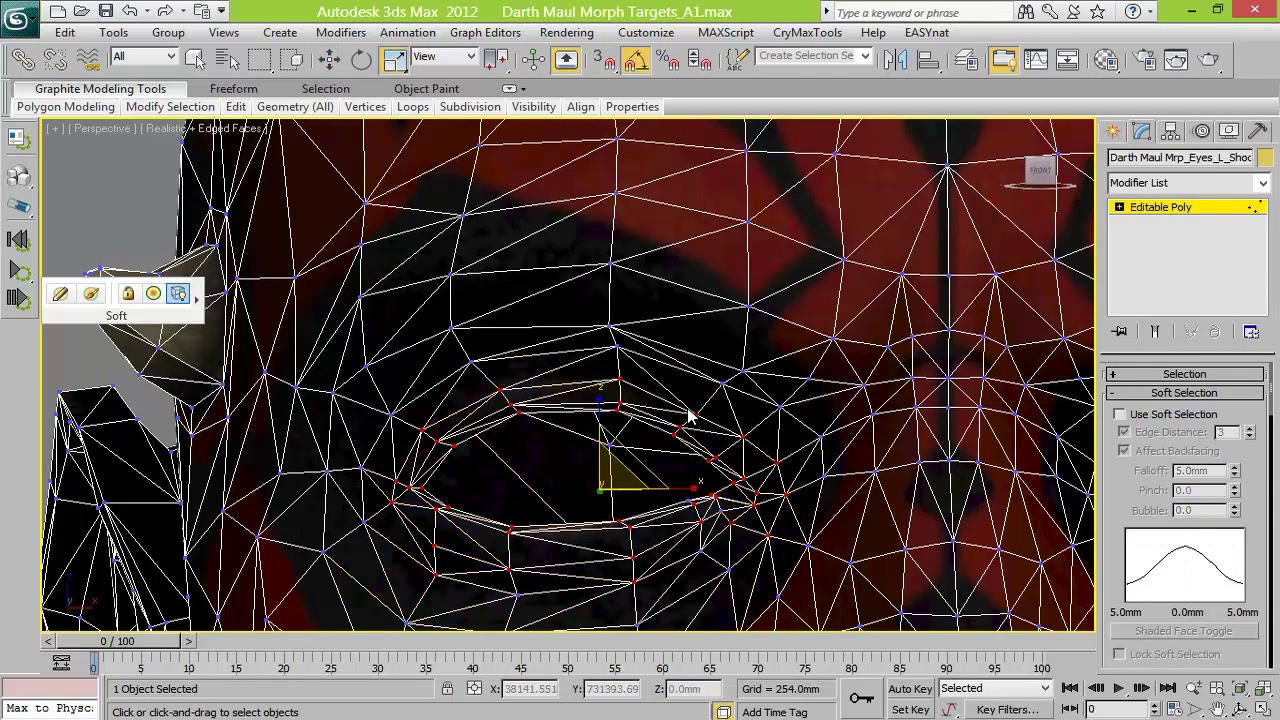
Scale the selected eyelid vertices vertically and set up a Relax/Soften brush with a size of 0.5
left_click_drag(606, 400, 602, 378)
left_click(234, 89)
left_click(510, 89)
left_click(788, 114)
left_click_drag(128, 290, 105, 294)
type("2")
key("Return")
type("0.5")
key("Return")
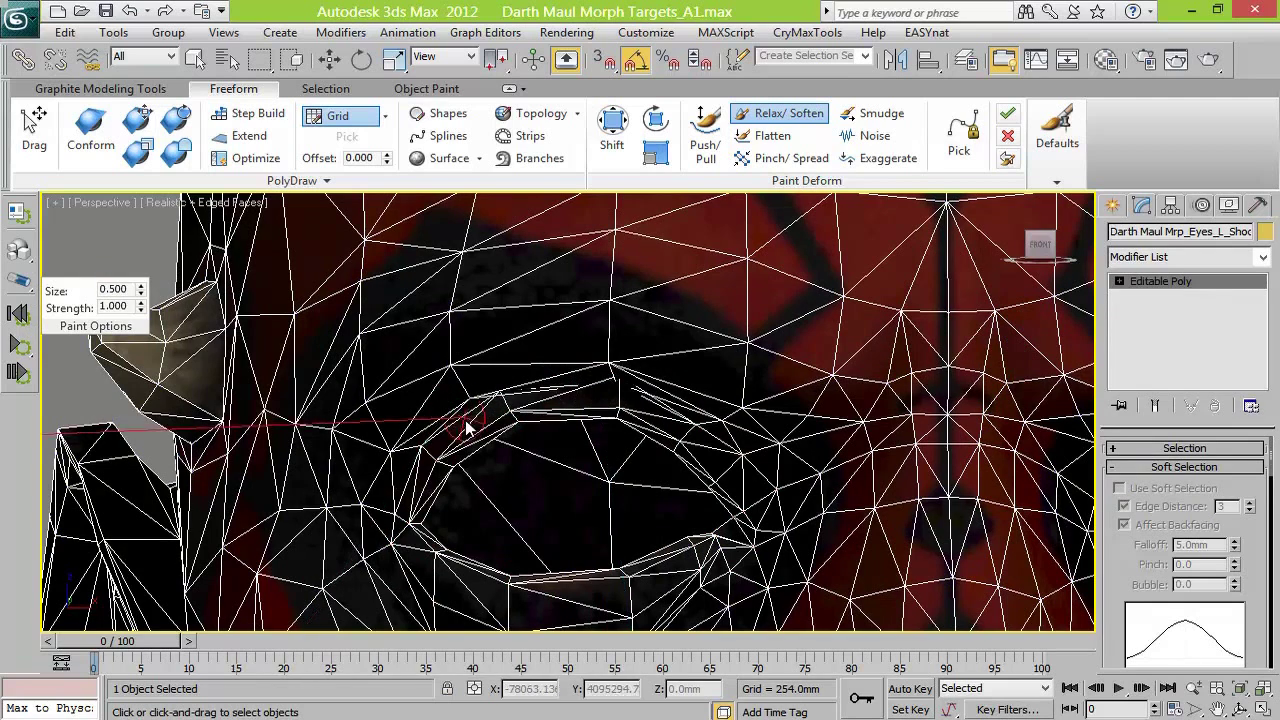
Set the Relax/Soften strength to 0.4 and smooth the mesh near the inner eye corner
double_click(113, 307)
type("0.4")
key("Return")
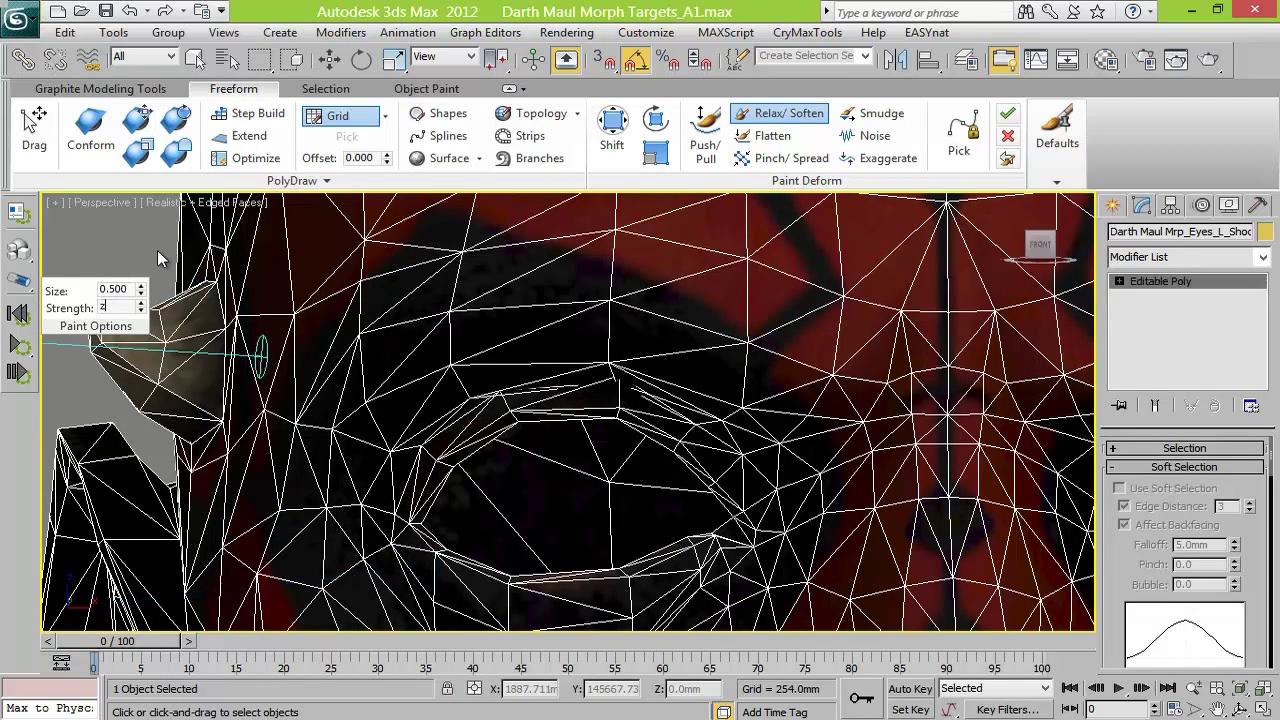
key("z")
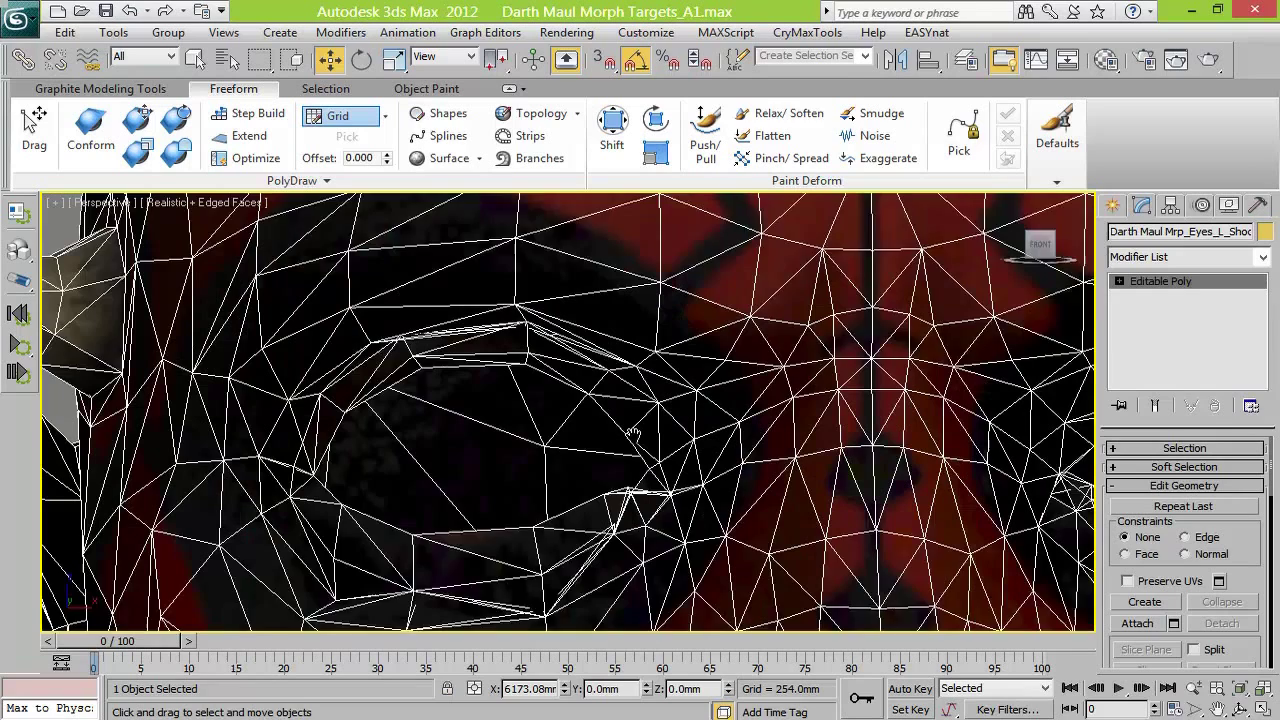
scroll(510, 410, "up", 1)
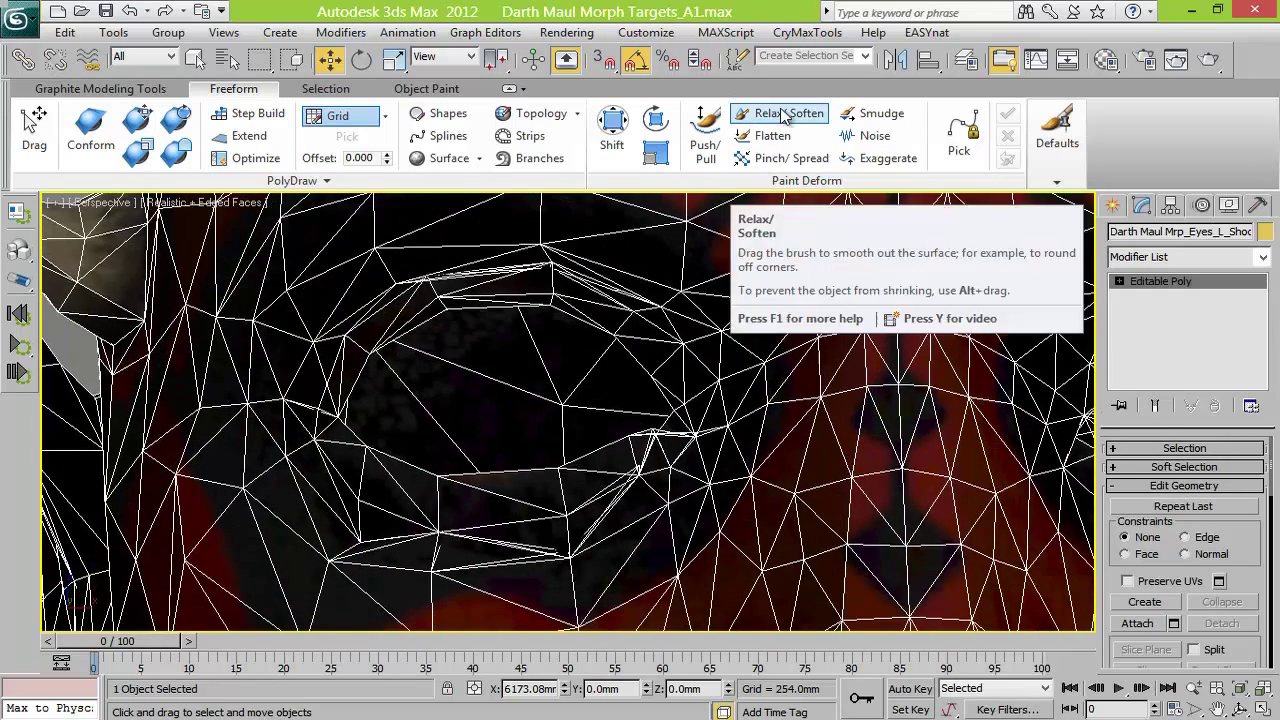
left_click(782, 113)
left_click_drag(643, 477, 640, 473)
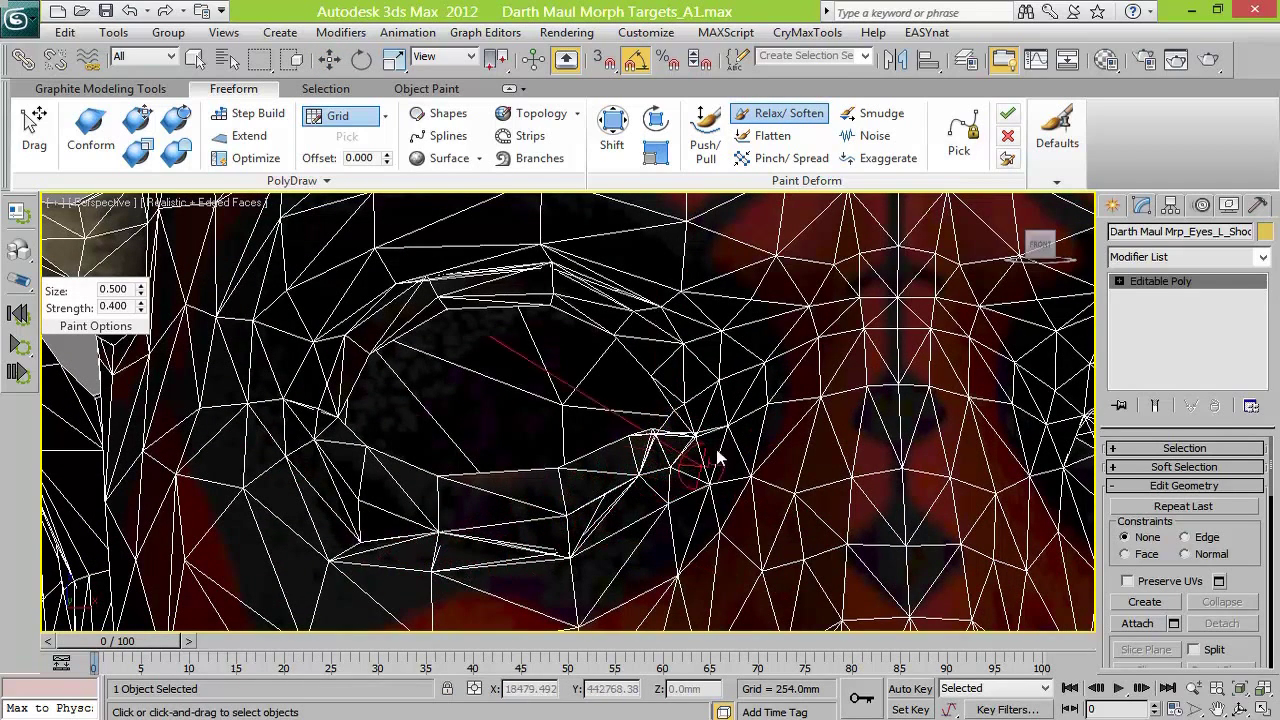
Try smoothing the eyelid with a Relax/Soften strength of 1, undo the eyelid changes and leave the brush
double_click(116, 306)
type("1")
key("Return")
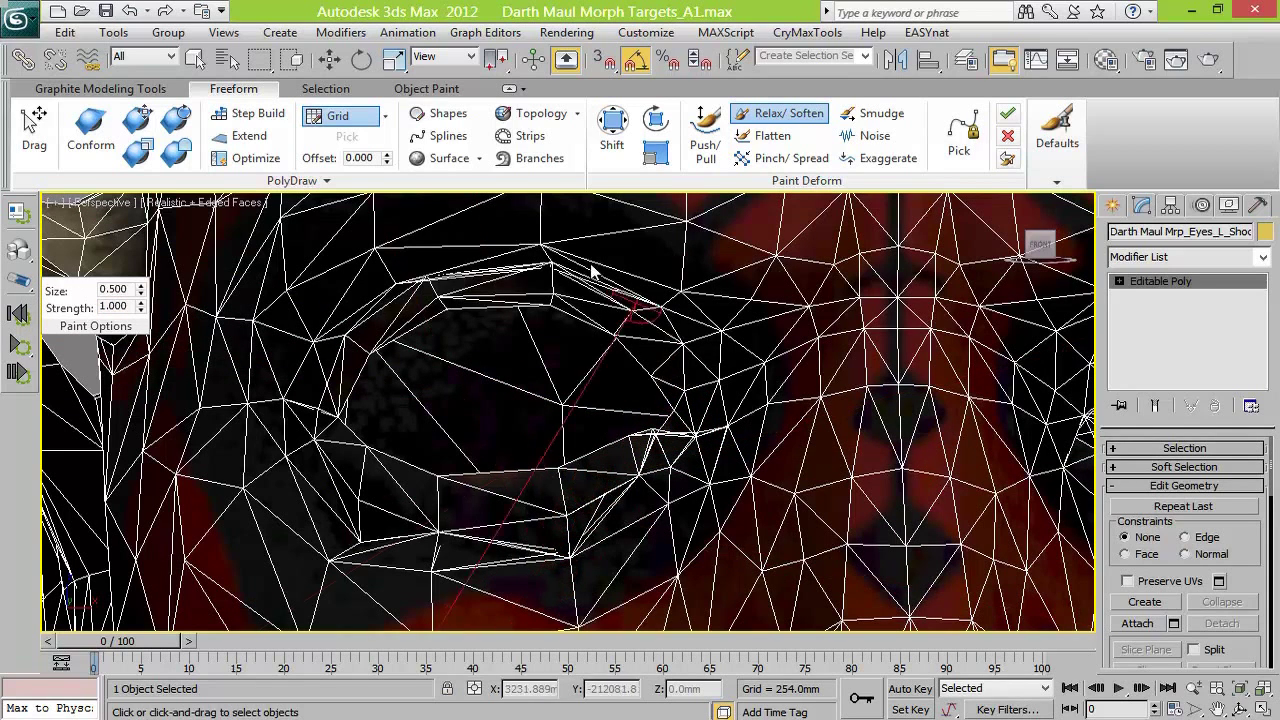
key("w")
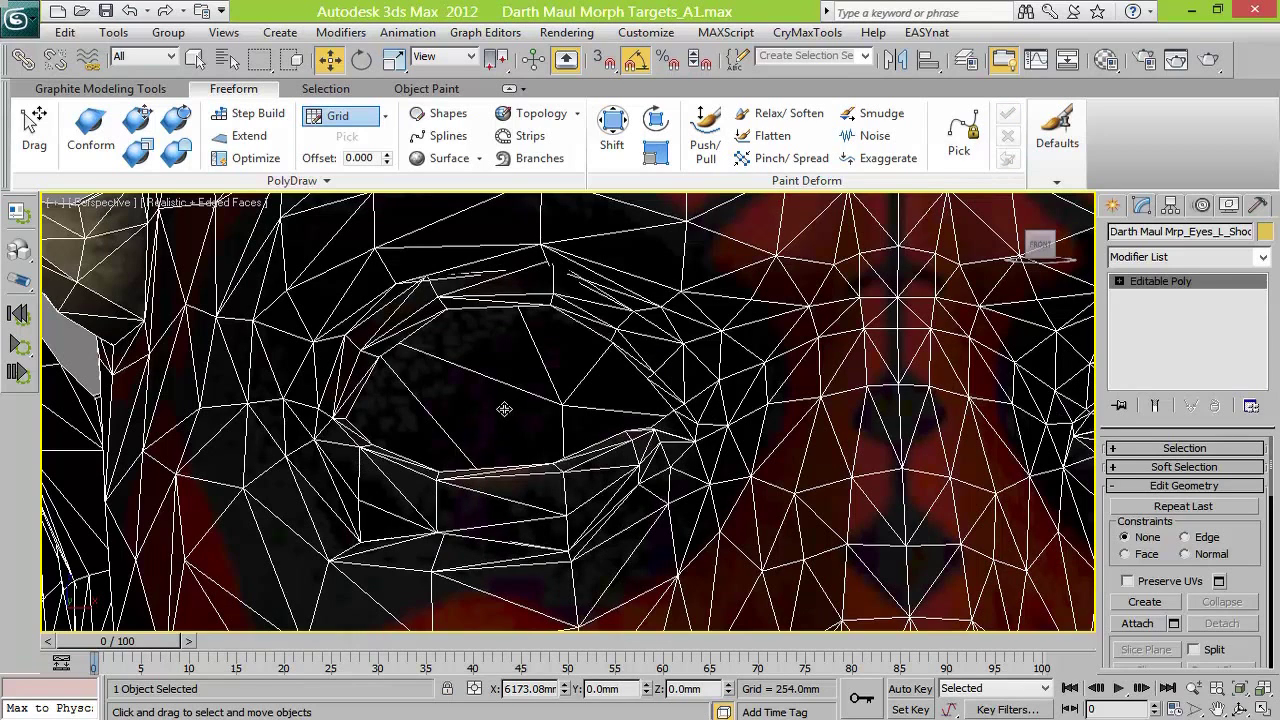
key("ctrl+z")
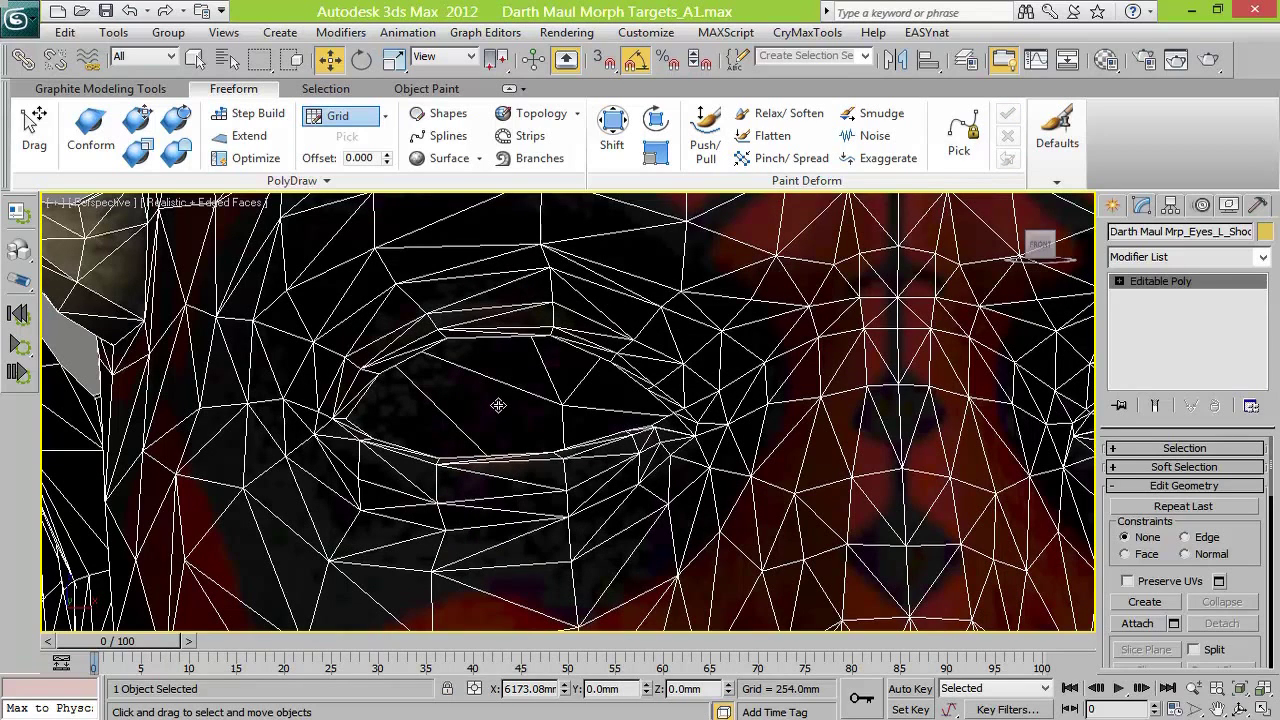
left_click(815, 112)
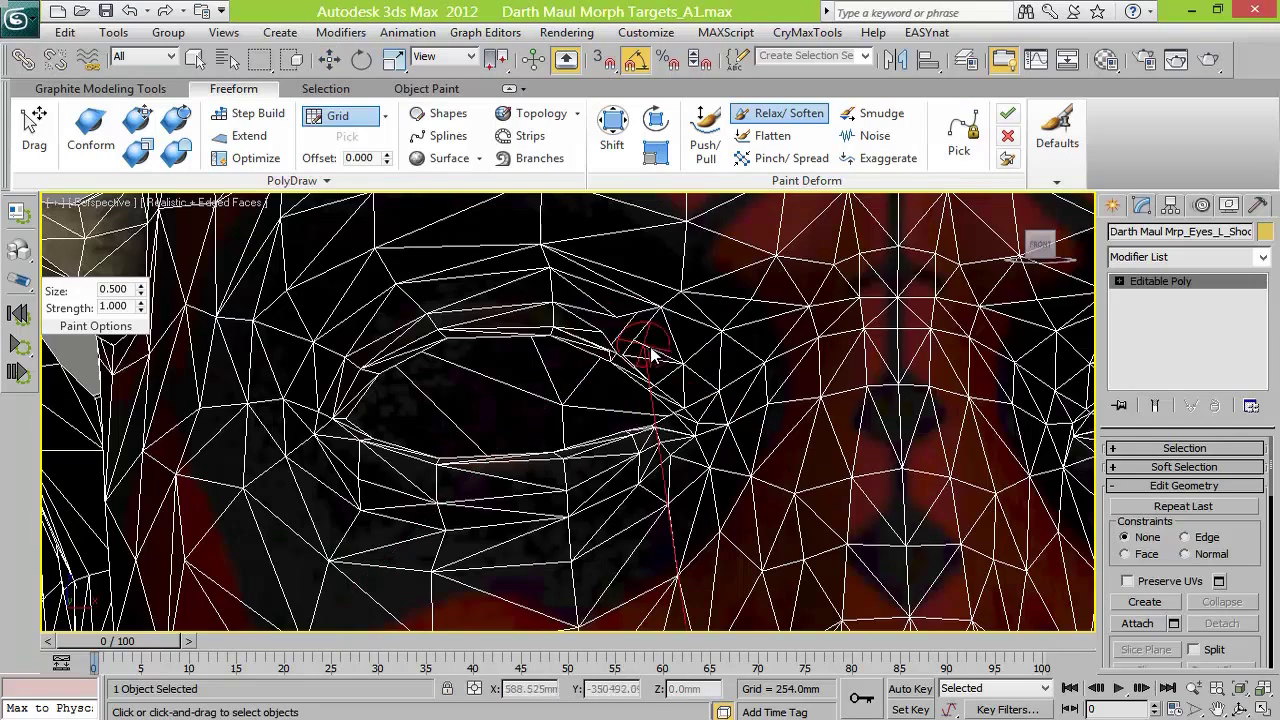
key("ctrl+z")
left_click(330, 60)
Hide the edged faces and rename the head to Darth Maul Mrp_Eyes_R_Shock
left_click(511, 89)
middle_click_drag(648, 339, 652, 335)
scroll(650, 333, "down", 3)
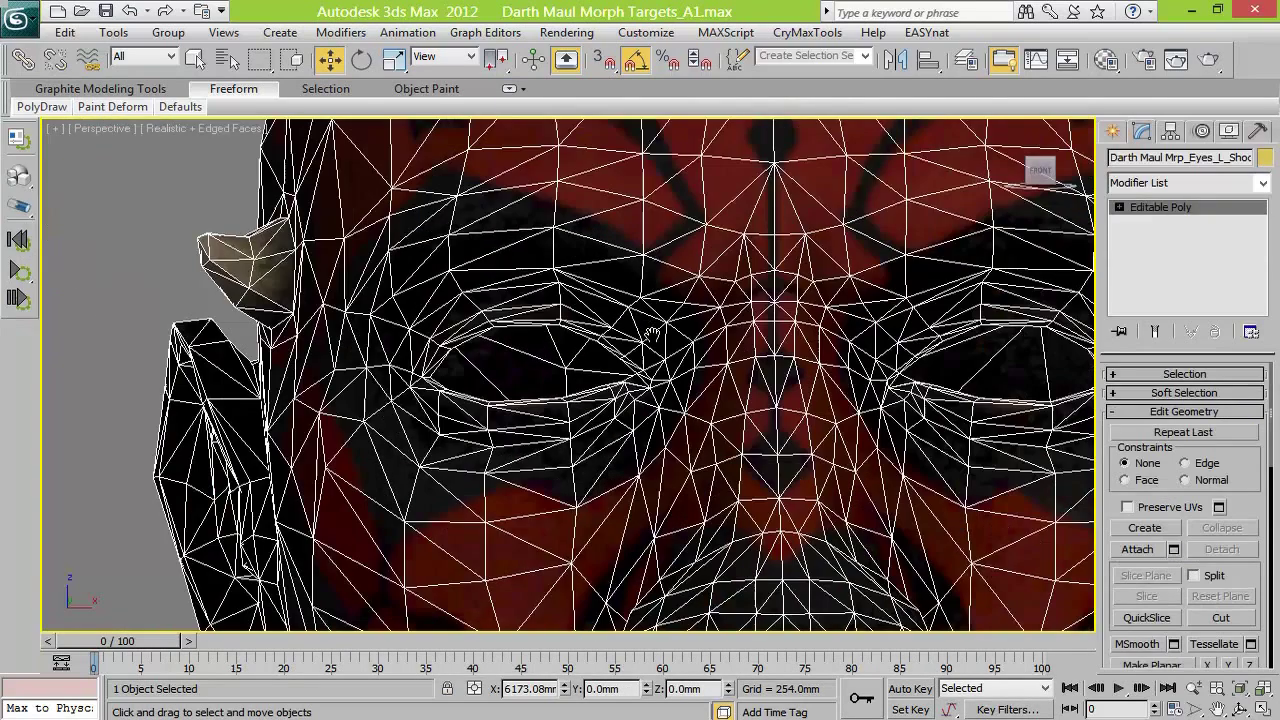
key("F4")
scroll(650, 333, "up", 3)
left_click(1218, 157)
key("BackSpace")
type("R")
key("Return")
Copy the head upward as Darth Maul Mrp_Eyes_L_Shock001 and save the scene as Darth Maul Morph Targets_A2.max
scroll(754, 449, "down", 12)
middle_click_drag(754, 449, 747, 343)
left_click_drag(568, 464, 584, 376, "shift")
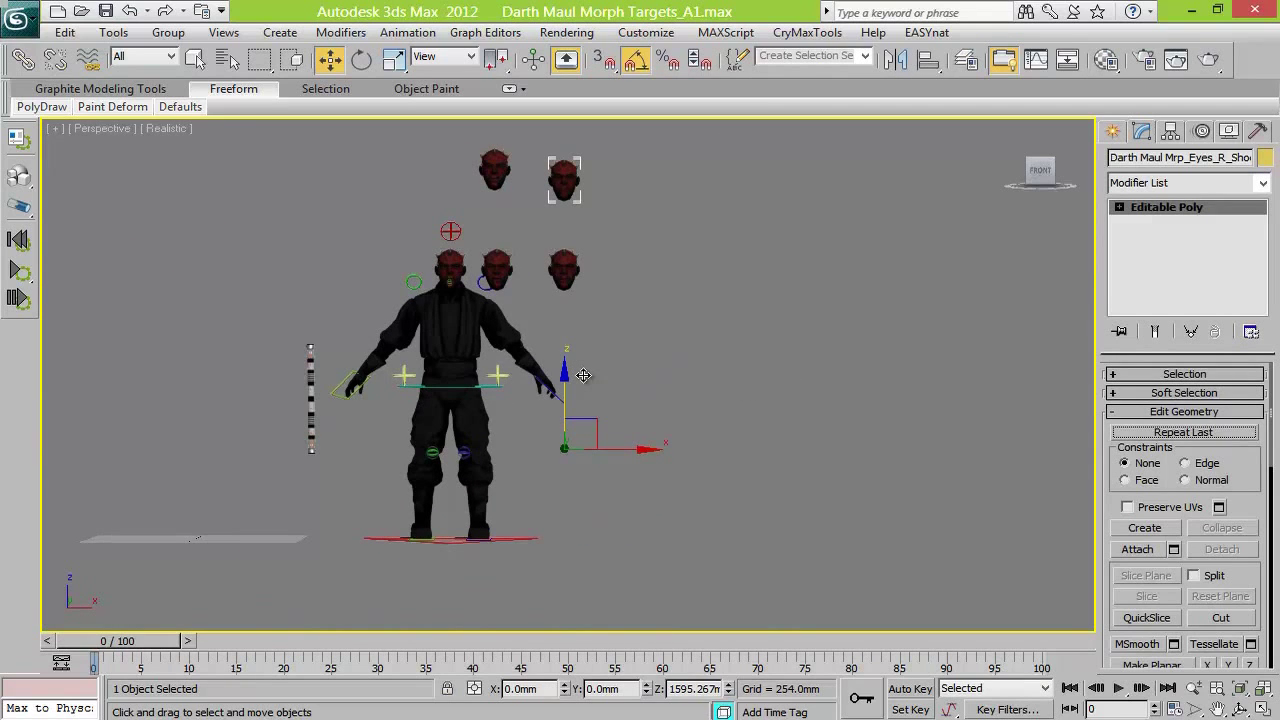
left_click_drag(633, 419, 641, 418)
type("L_Shock001")
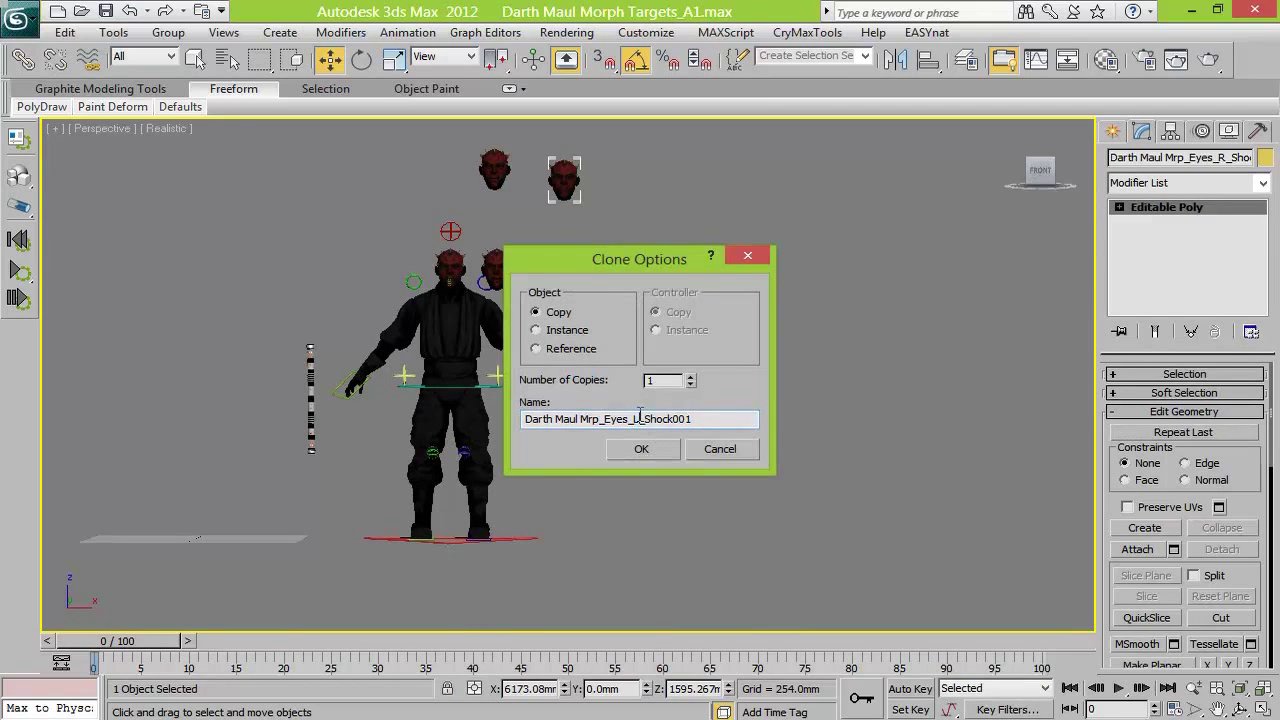
left_click(663, 447)
left_click(19, 19)
Align the left-eye shock copy with the flipped head
left_click(494, 170)
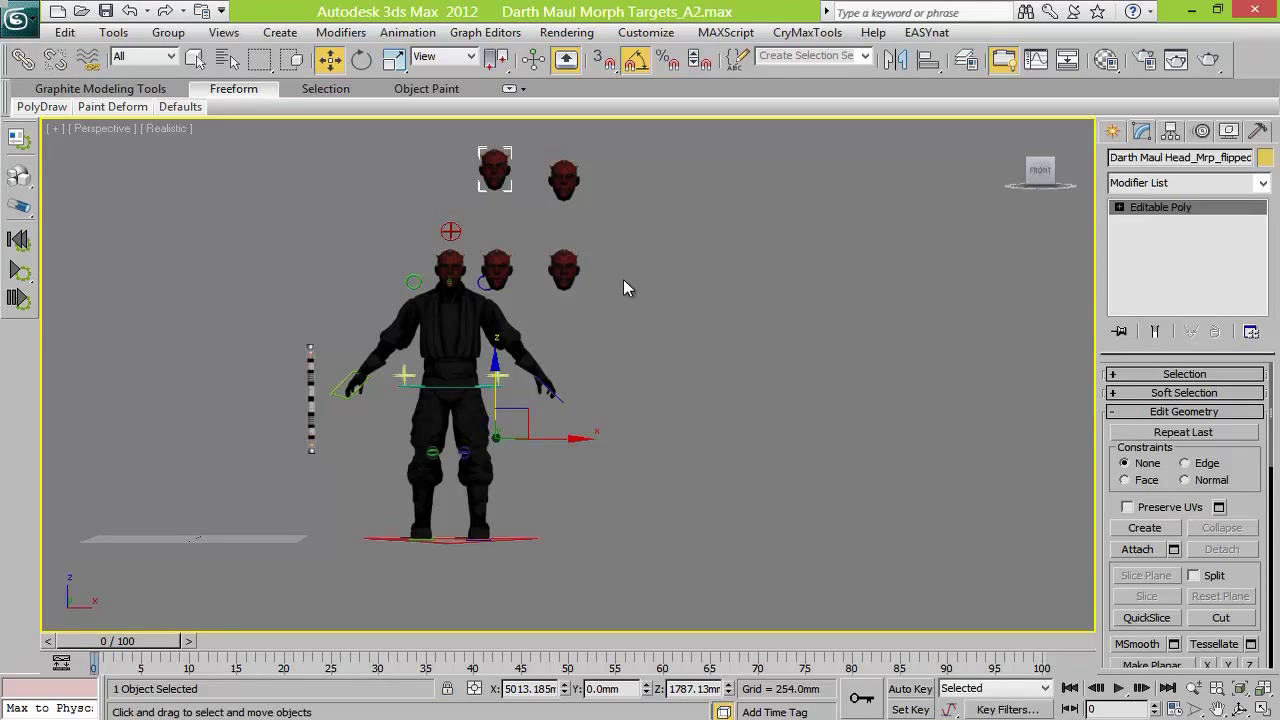
left_click(563, 178)
key("alt+a")
left_click(505, 180)
left_click(664, 522)
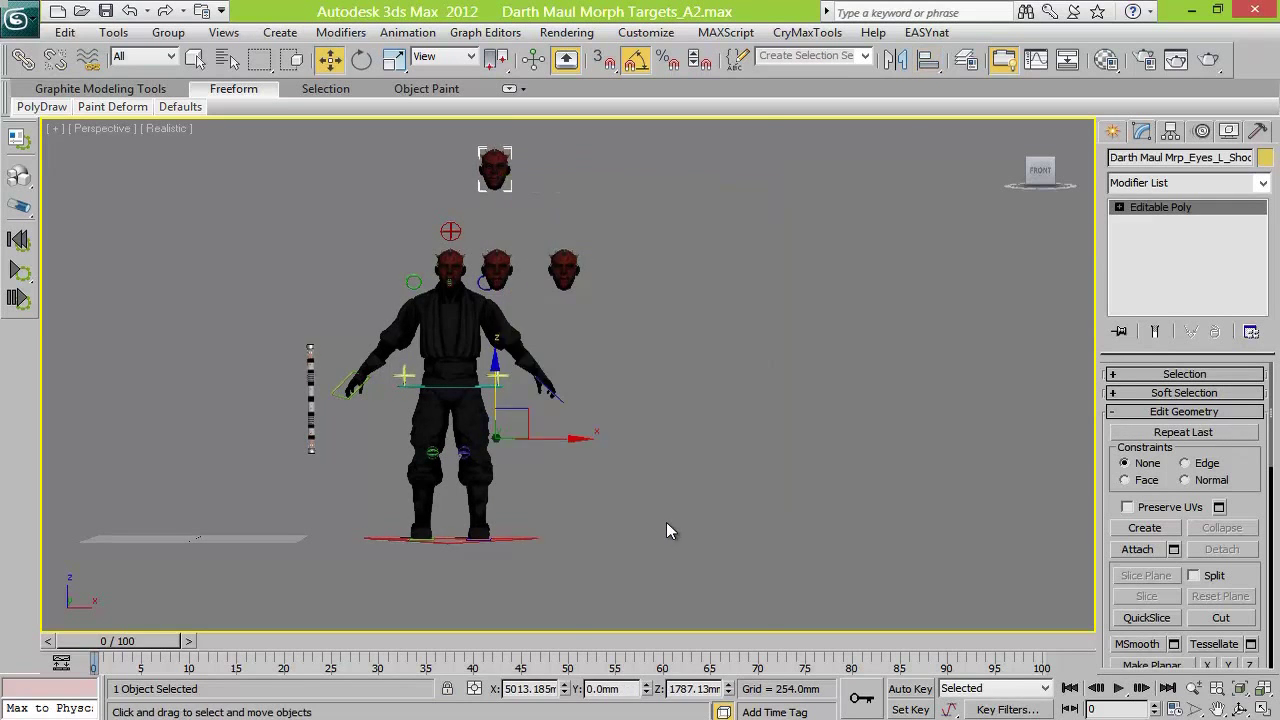
Add a Morpher modifier to the flipped head, enable automatic target reloading and name the first channel base
key("z")
left_click(664, 430)
left_click(1262, 183)
scroll(1180, 350, "down", 5)
left_click(1145, 354)
scroll(1277, 555, "down", 6)
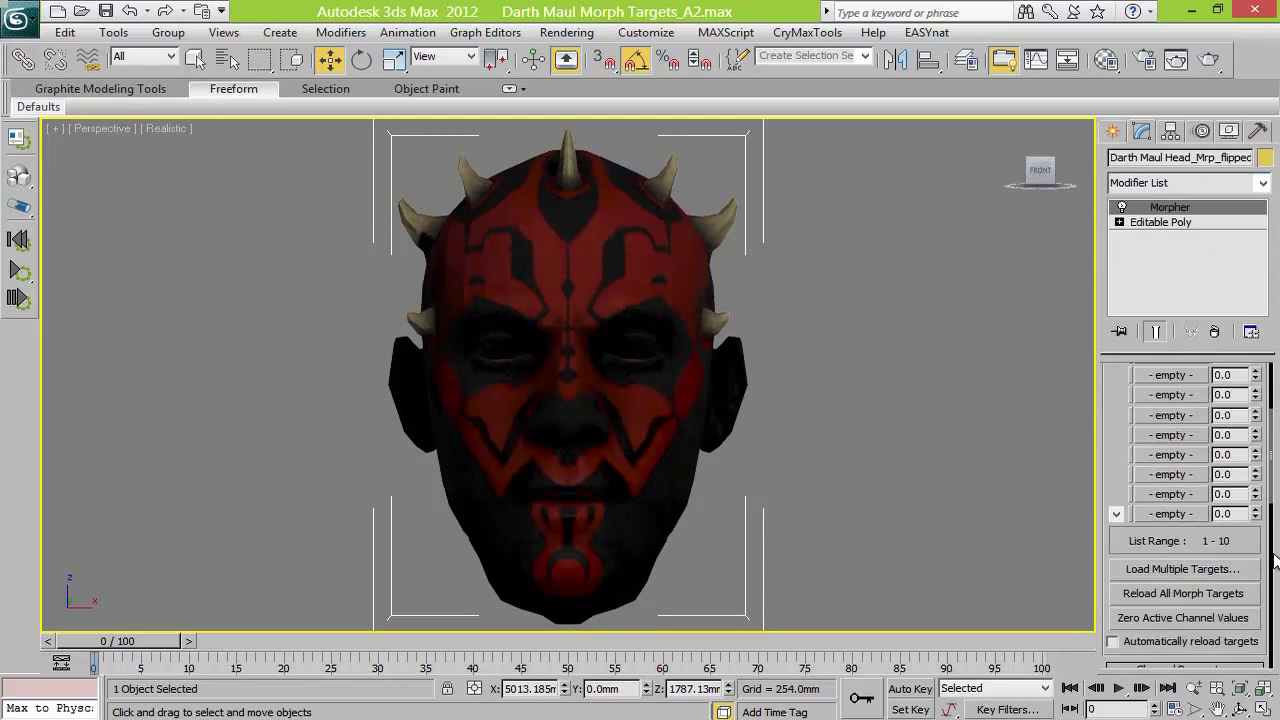
left_click(1211, 626)
type("base")
key("Return")
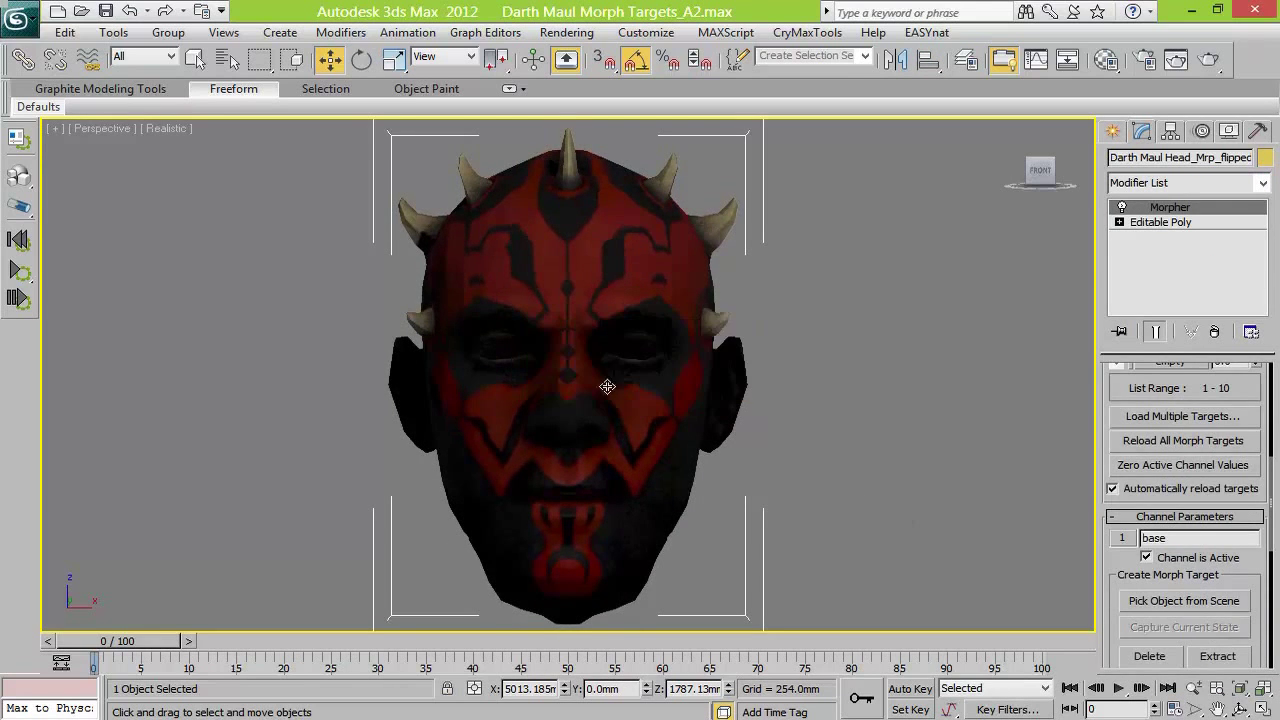
Assign the right-eye shock head as the morph target in the flipped head's second channel
scroll(853, 443, "down", 5)
middle_click_drag(853, 443, 852, 423)
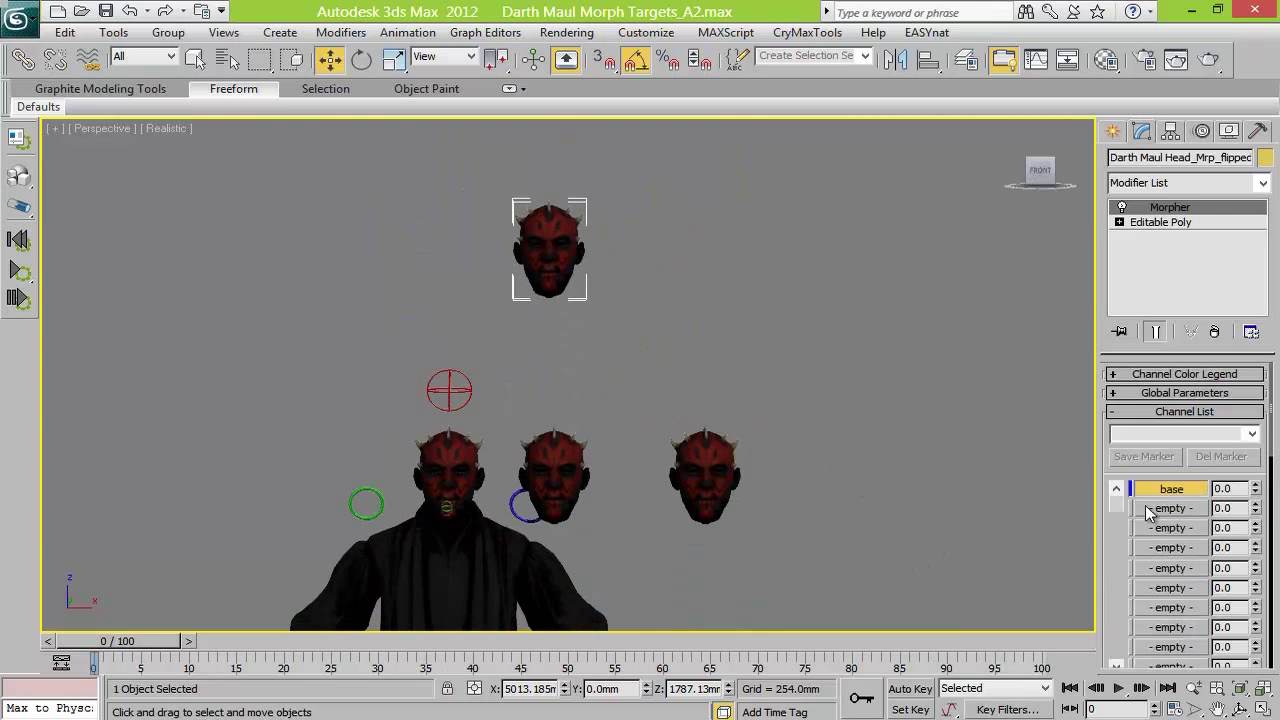
right_click(1170, 508)
left_click(1190, 517)
left_click(705, 459)
Add a Skin Wrap modifier to the left-eye shock copy with the flipped head as its control object
left_click(563, 251)
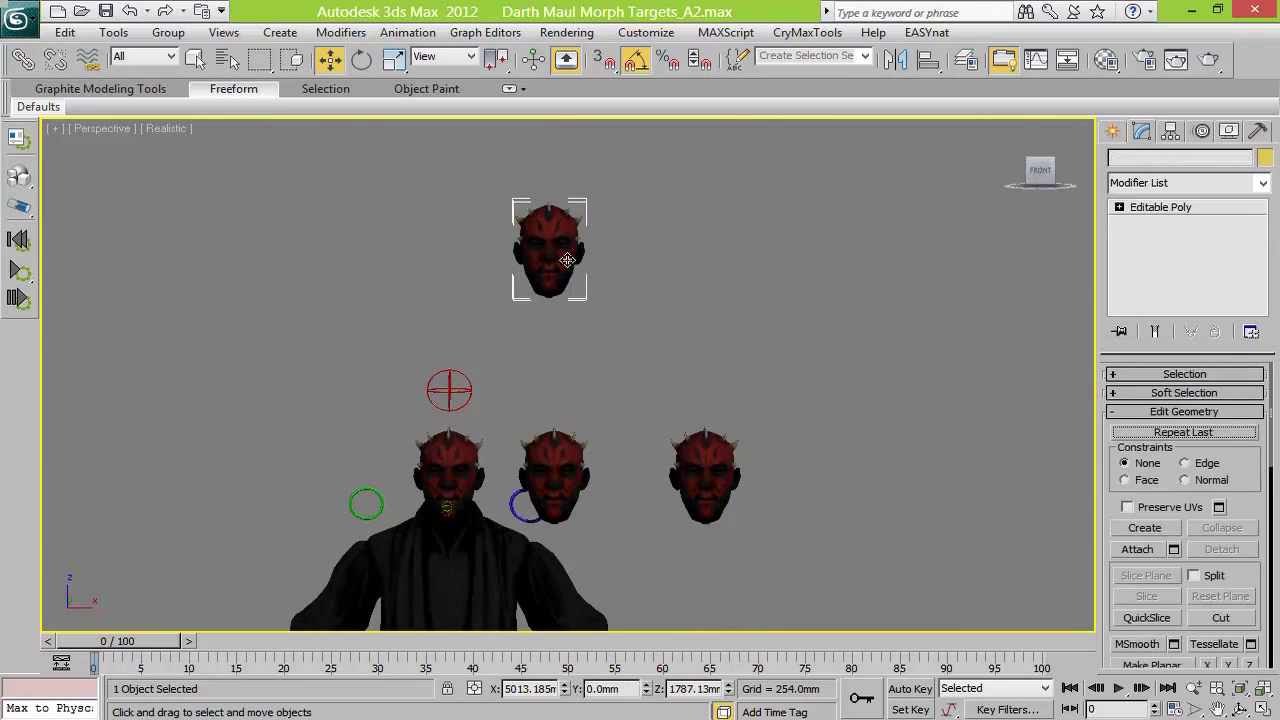
left_click(1263, 182)
type("sc")
left_click(1160, 307)
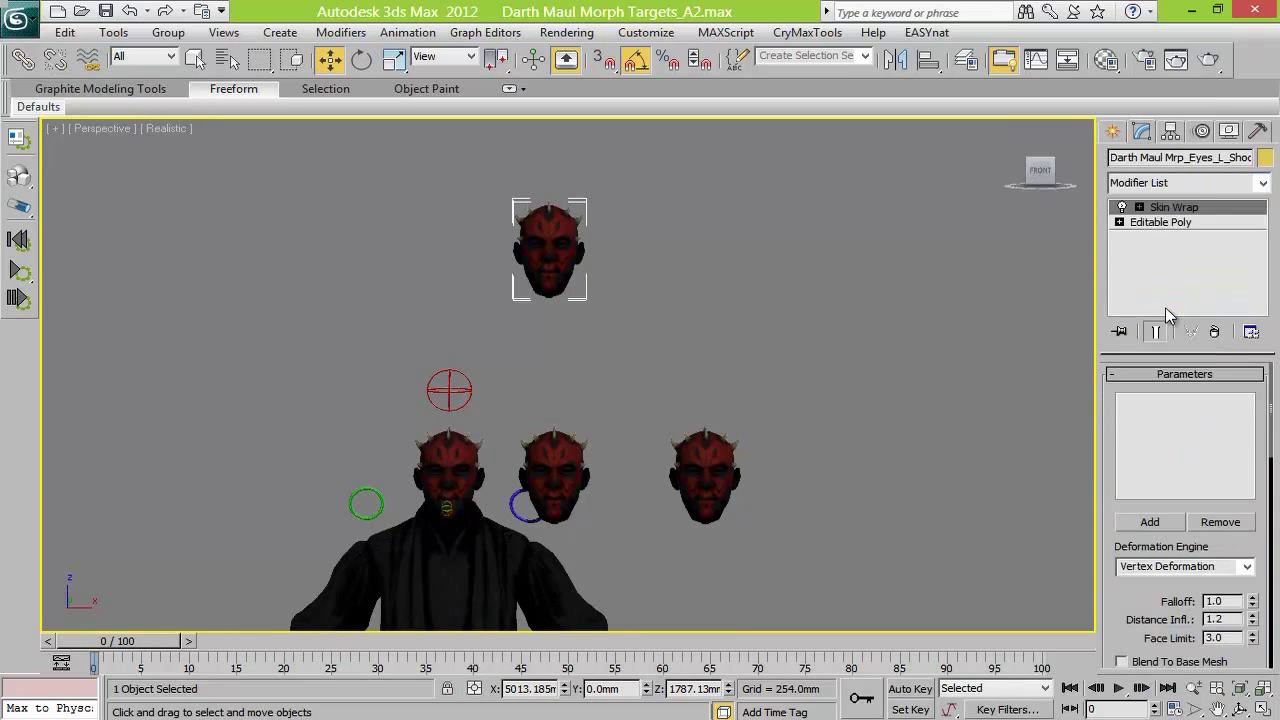
left_click(1150, 522)
left_click(542, 224)
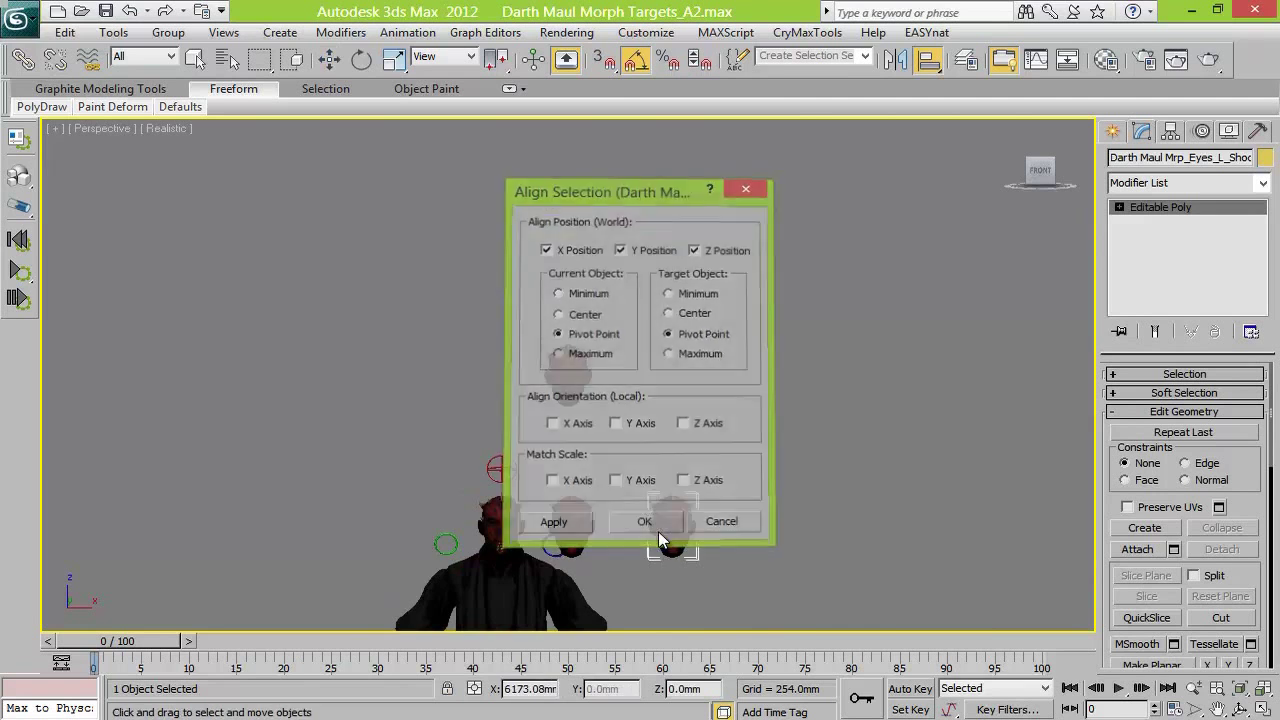
Align the left-eye shock head with the right-eye shock head and place it alongside
left_click(658, 525)
key("z")
scroll(734, 553, "down", 5)
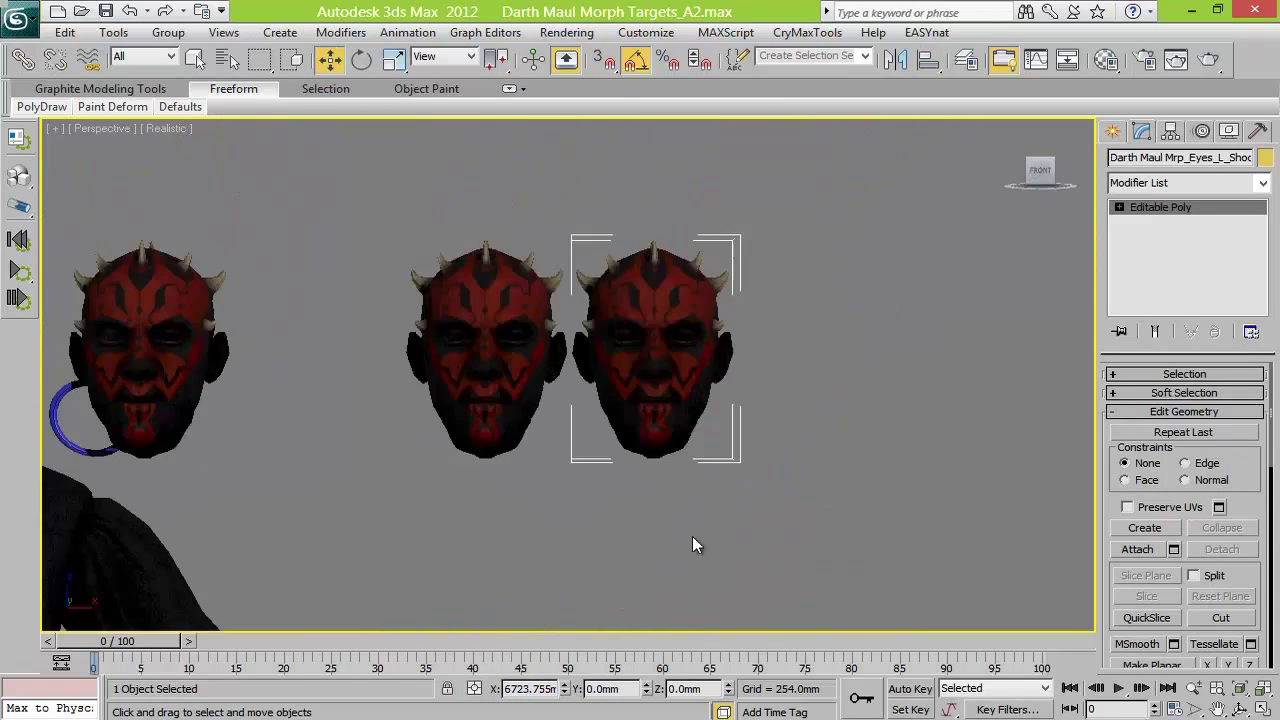
Assign the right-eye shock head to the third morph channel of the body's Darth Maul Head
left_click(215, 292)
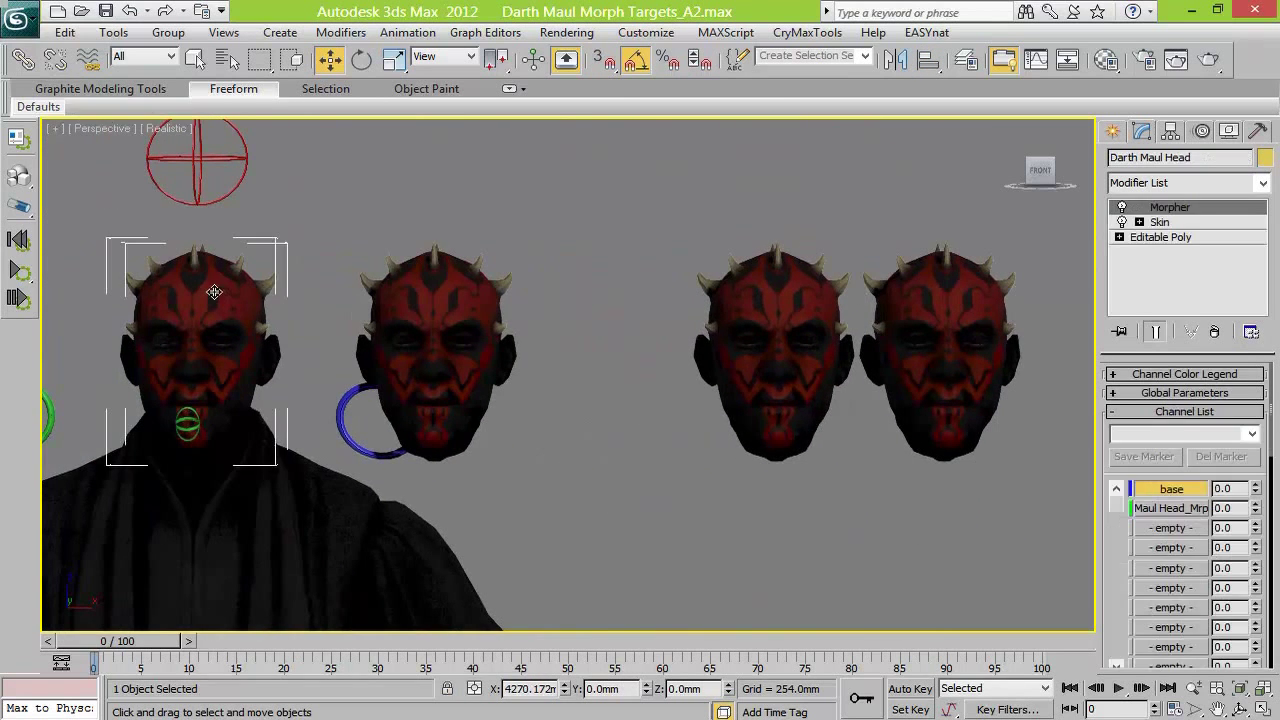
left_click(985, 408)
left_click(805, 380)
left_click(267, 375)
right_click(1170, 528)
left_click(1185, 543)
left_click(786, 310)
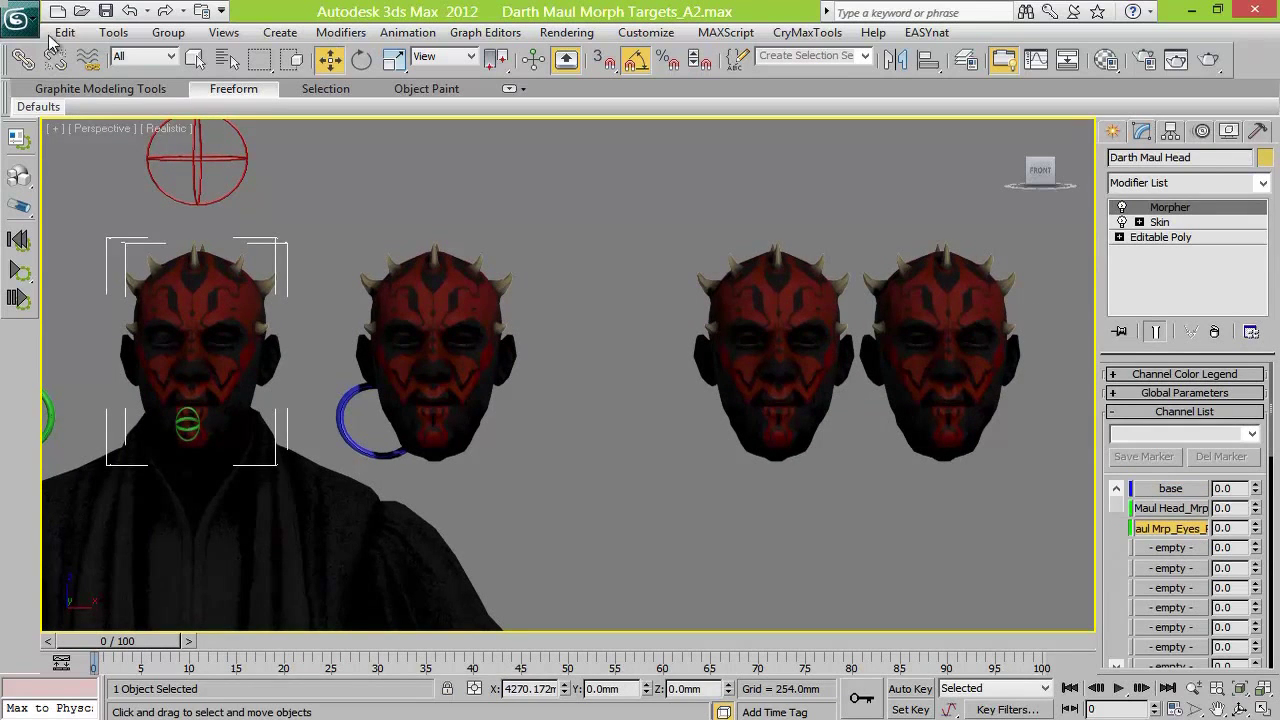
Preview the right-eye shock channel on the body's head and reopen the scene Darth Maul Morph Targets_A2.max
left_click_drag(1254, 530, 1233, 700)
key("z")
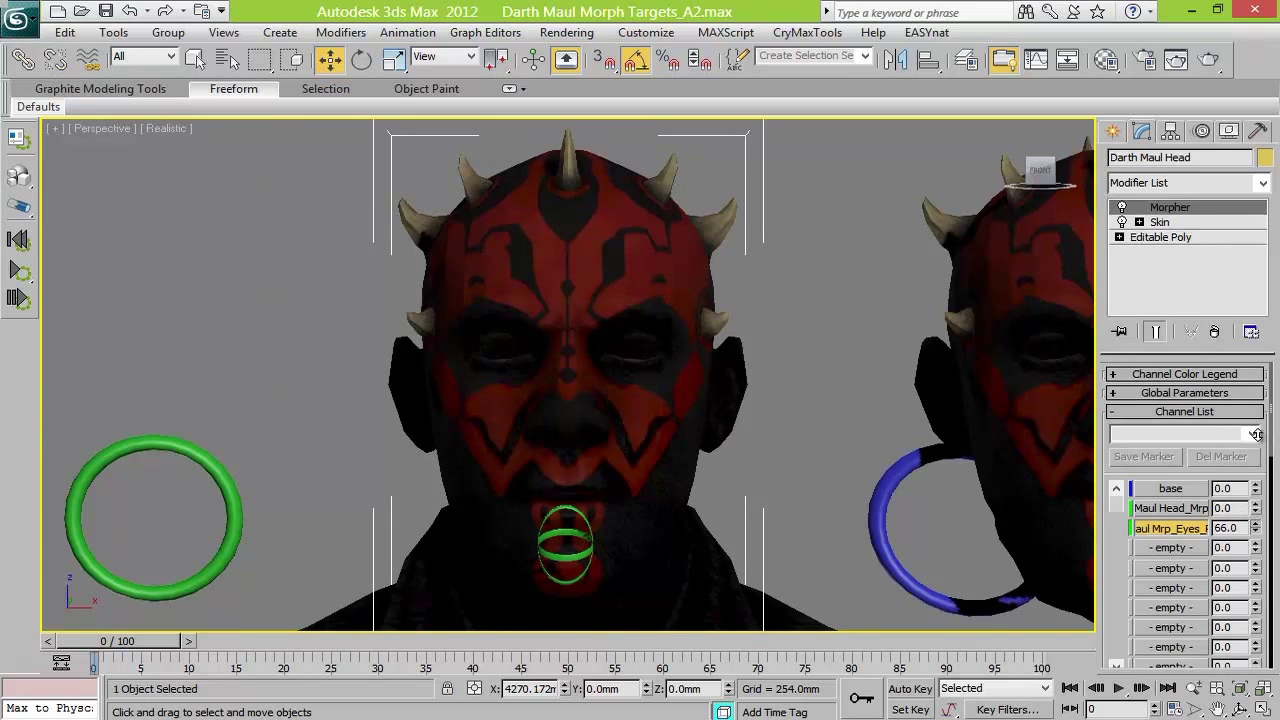
left_click(18, 18)
mouse_move(74, 233)
left_click(230, 94)
left_click(526, 242)
left_click(736, 445)
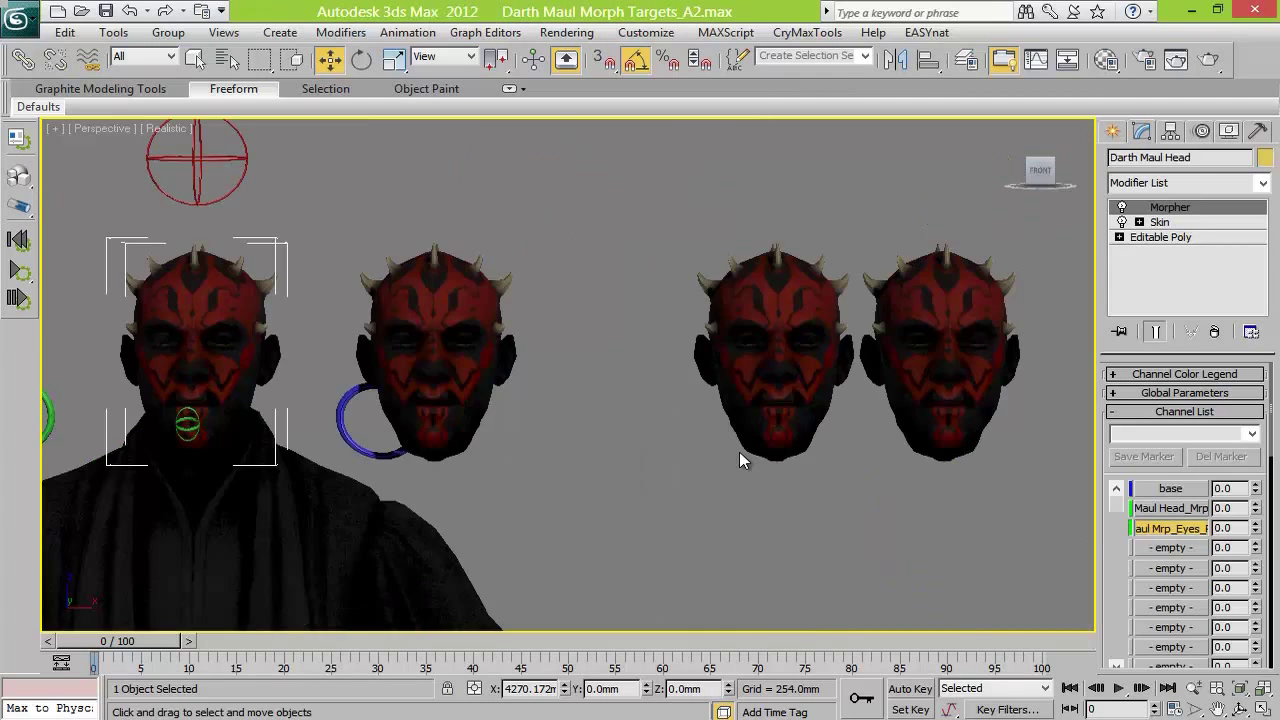
Assign the left-eye shock head to the fourth morph channel, preview it and reset its value to zero
right_click(1170, 548)
left_click(1150, 560)
key("z")
left_click_drag(1255, 548, 1272, 594)
right_click(1257, 547)
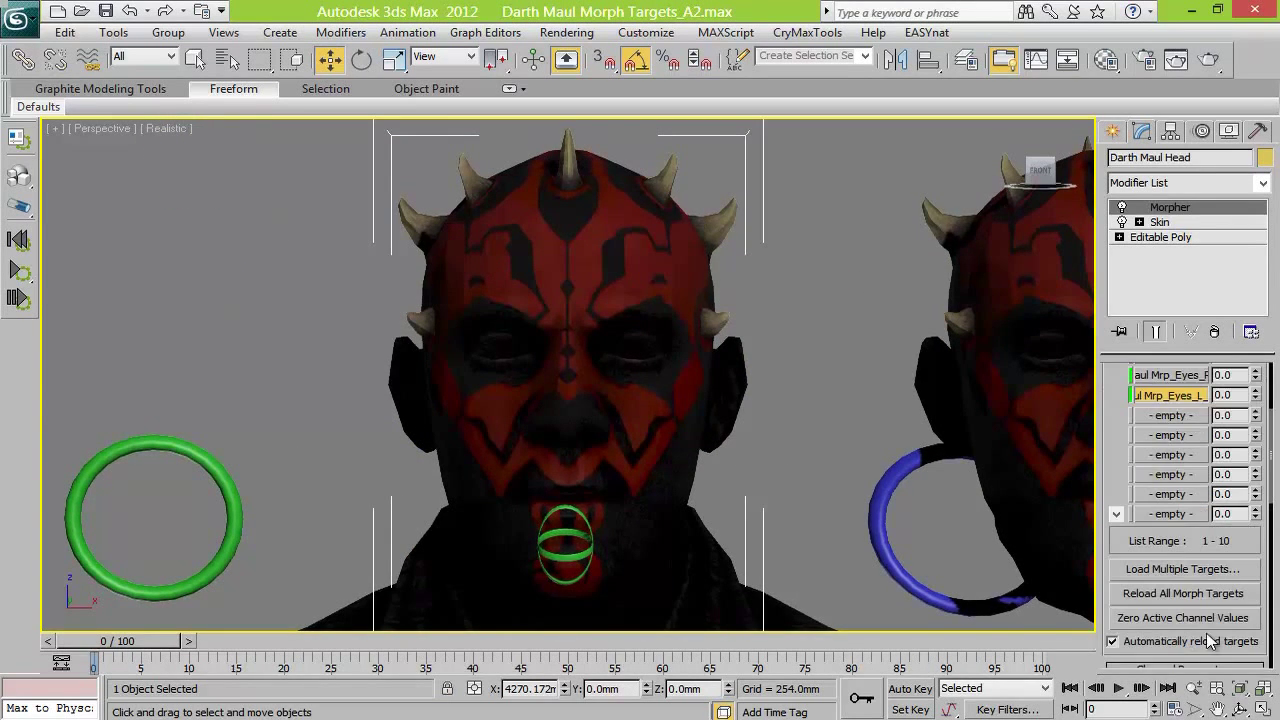
Unhide the Darth_Maul_Eyez object to check the eye-shock morphs and reset both channels to zero
left_click_drag(1256, 377, 1255, 330)
left_click(966, 59)
scroll(1069, 534, "down", 2)
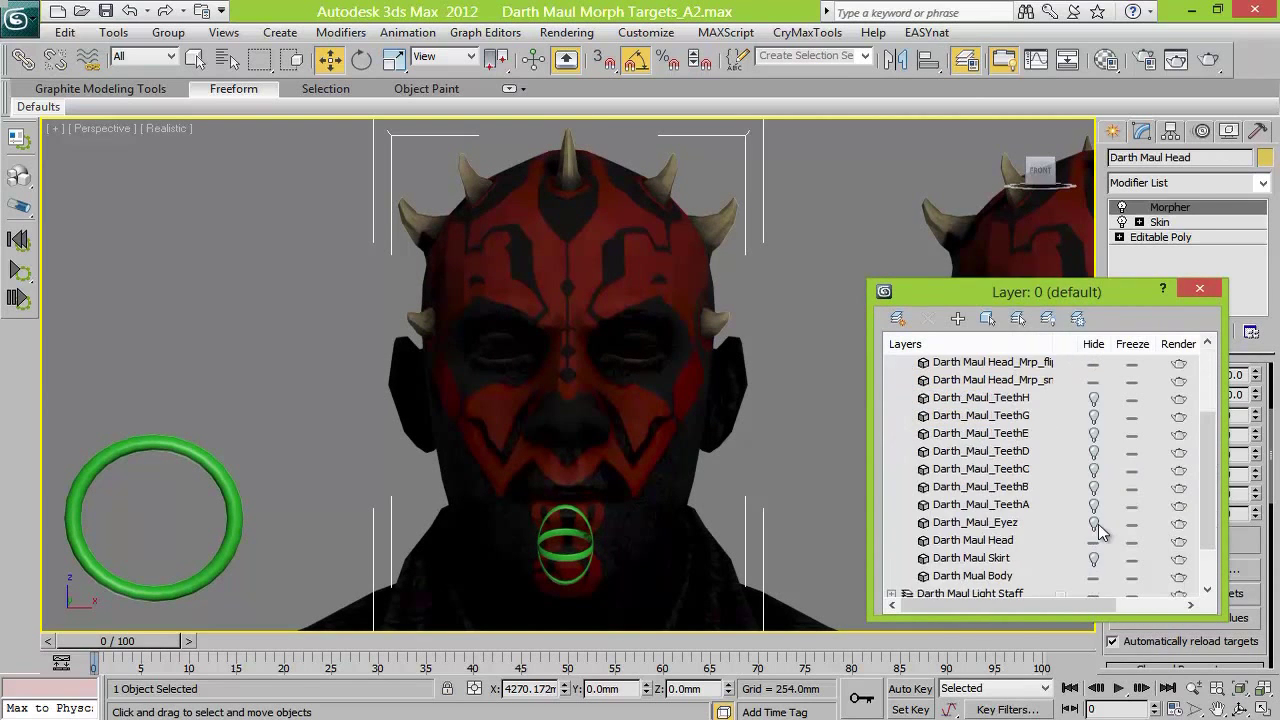
left_click(1097, 525)
left_click(1207, 293)
right_click(1256, 394)
right_click(1257, 374)
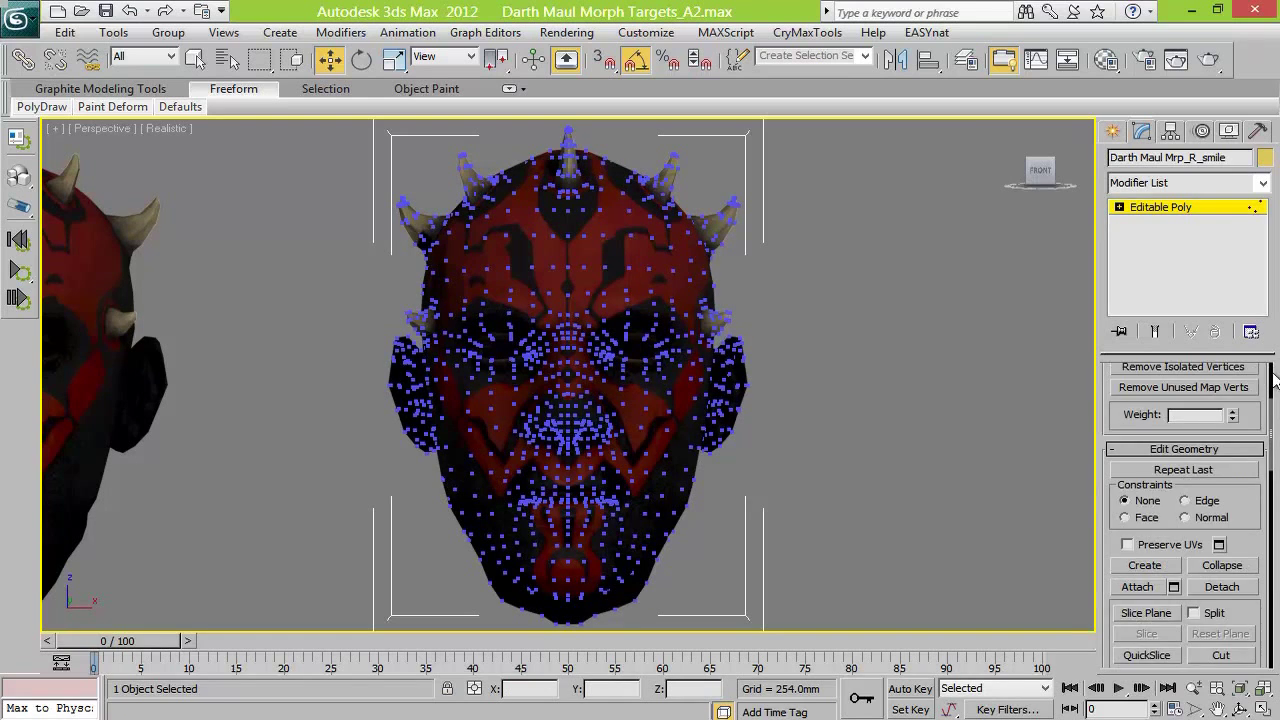
Enable soft selection on the Darth Maul Mrp_R_smile vertices with an edge distance of 1 and 5 mm falloff
left_click(1271, 374)
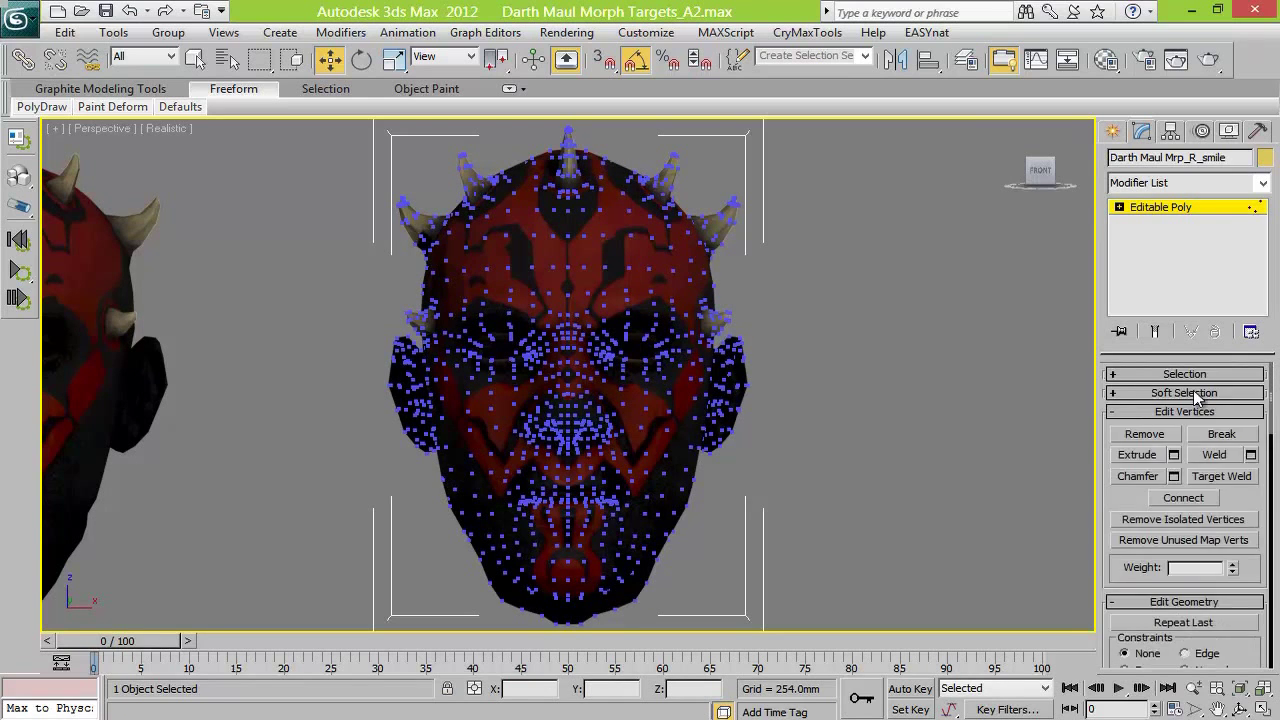
left_click(1193, 393)
left_click(1120, 392)
type("5")
key("Return")
left_click(1124, 410)
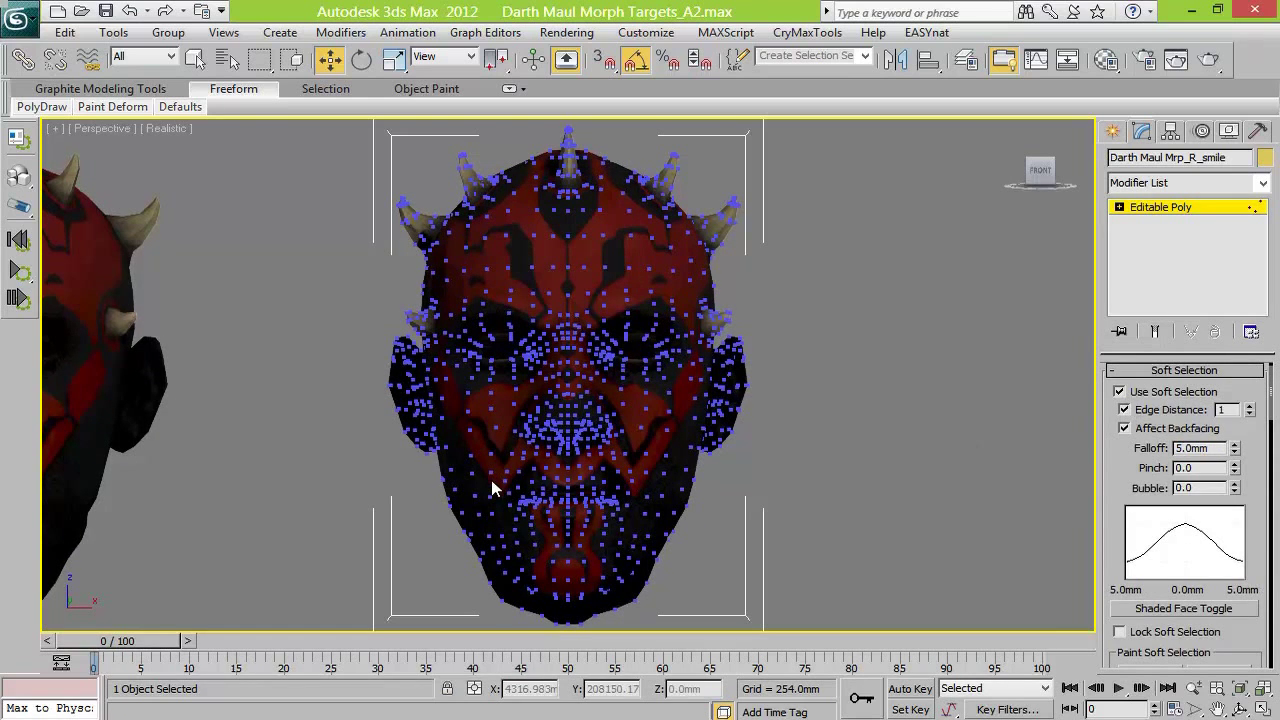
Show edged faces and select the vertices around the character's right mouth corner, undoing unwanted additions
left_click(500, 485)
key("F4")
key("z")
left_click_drag(462, 515, 508, 529, "alt")
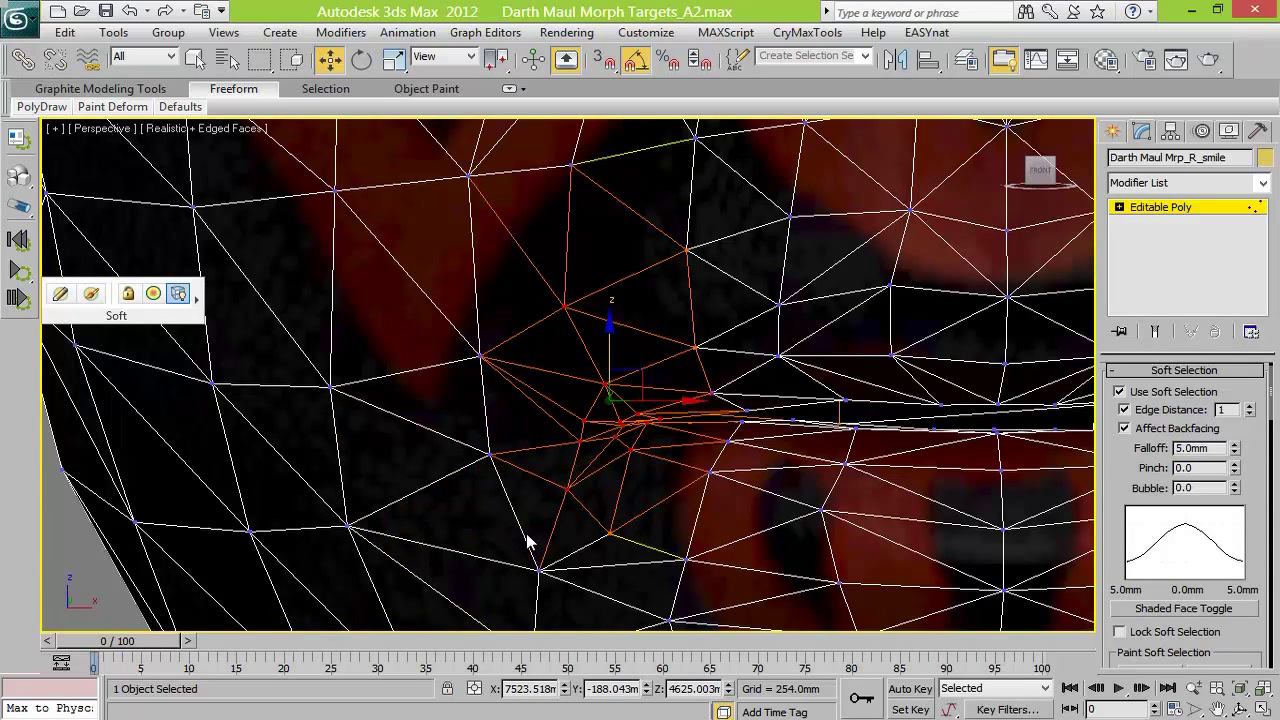
key("ctrl+z")
left_click_drag(746, 317, 651, 214, "ctrl")
key("ctrl+z")
left_click_drag(650, 316, 748, 375, "ctrl")
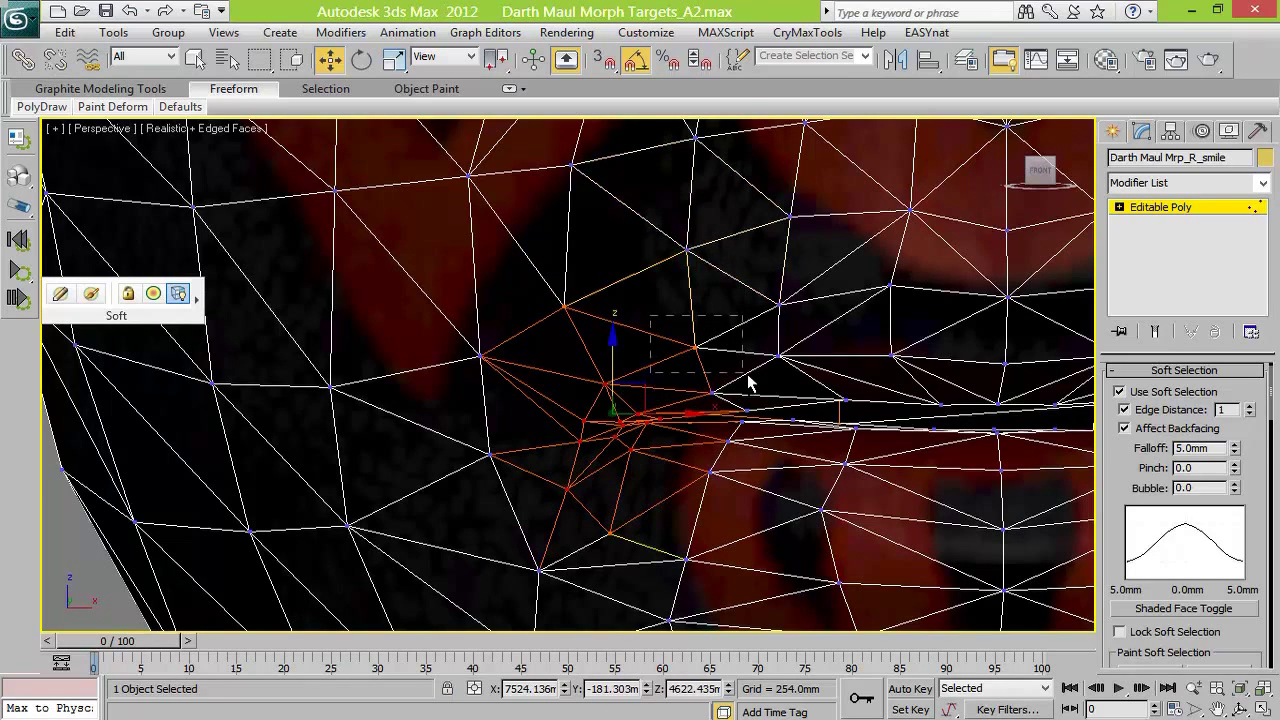
Turn off angle snap and the edge-distance limit, and set the soft-selection falloff to 0.2 mm
left_click(361, 59)
left_click(636, 60)
left_click(1125, 410)
double_click(1197, 448)
type("0.2")
key("Return")
Raise the selected mouth-corner vertices, comparing the change by undoing and redoing it
left_click_drag(684, 357, 687, 304)
key("w")
key("ctrl+z")
key("ctrl+z")
key("ctrl+y")
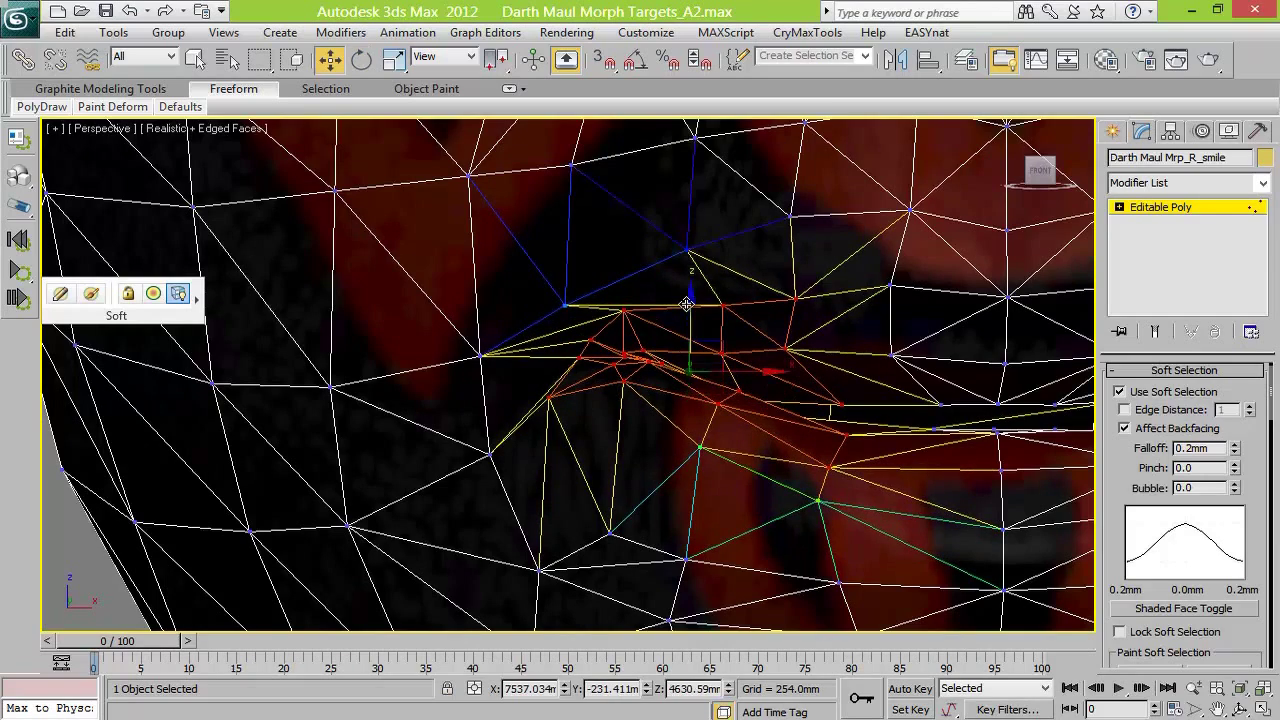
Check the smile shape without edges and reposition individual lip vertices near the raised mouth corner
scroll(687, 304, "down", 5)
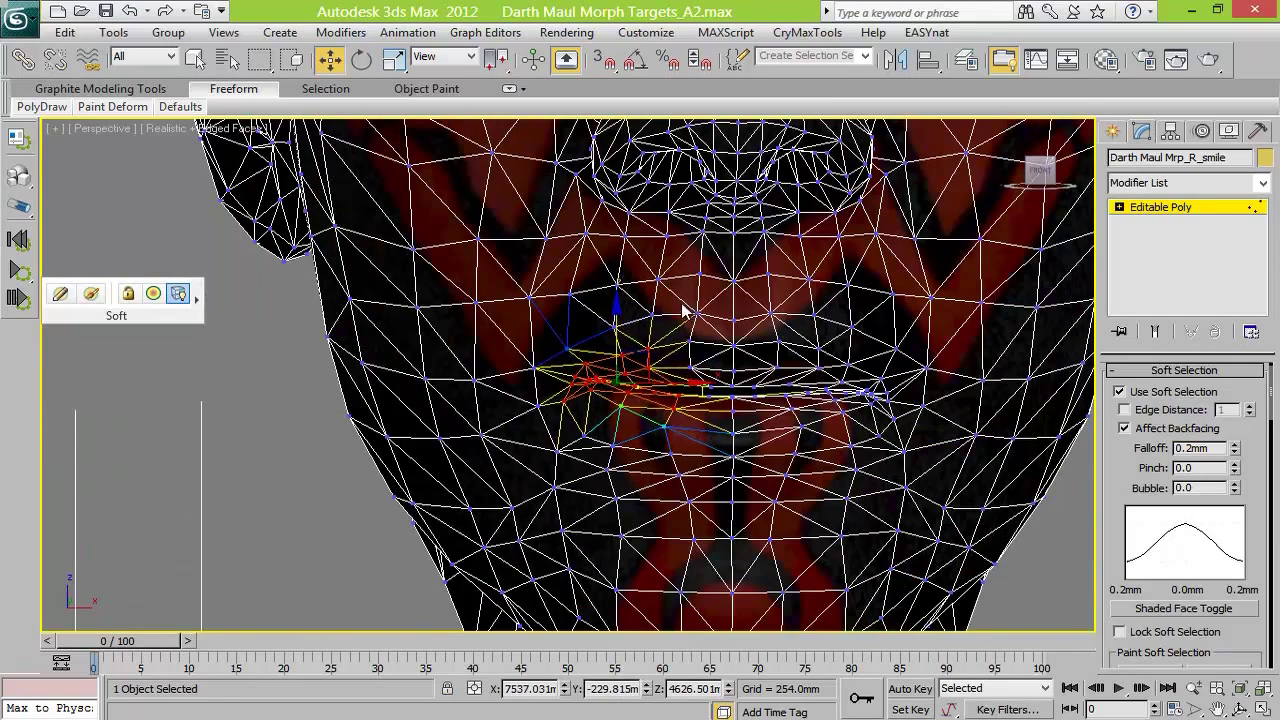
scroll(686, 314, "up", 5)
key("F4")
left_click_drag(740, 310, 592, 510)
key("F4")
left_click(571, 409)
left_click_drag(571, 343, 571, 335)
left_click(577, 422)
left_click_drag(578, 410, 588, 416)
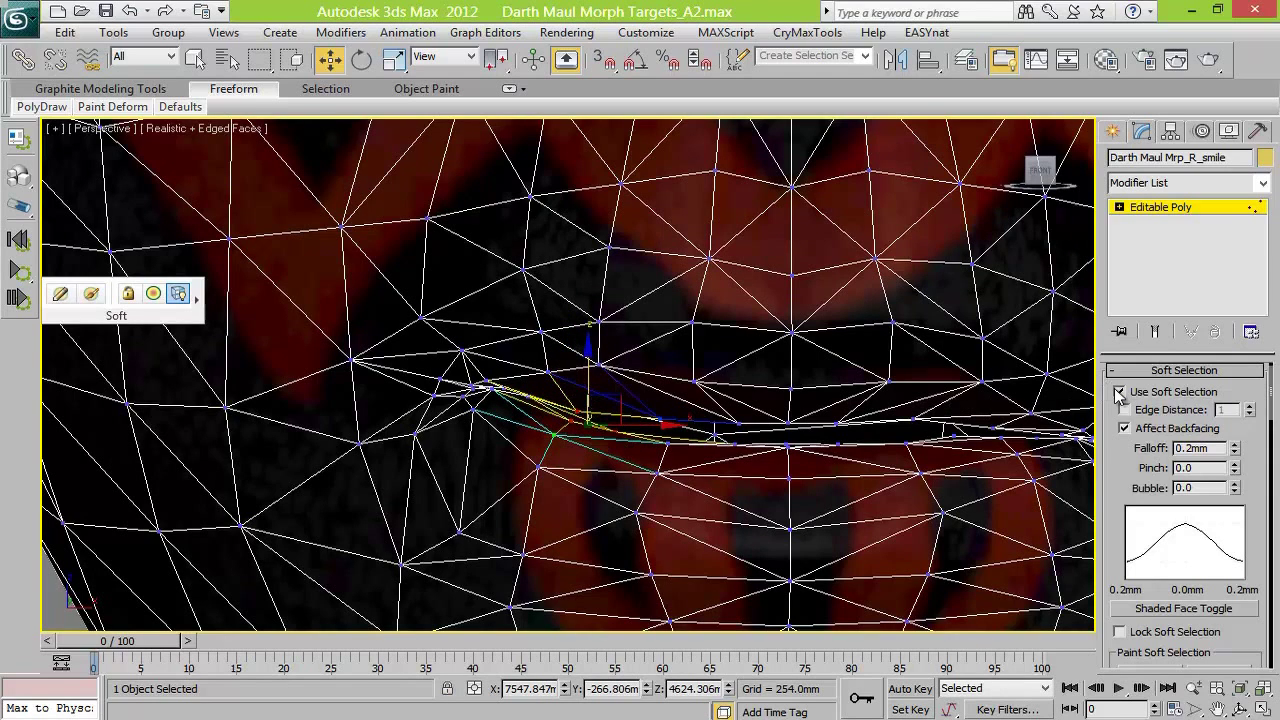
Turn off soft selection and reposition the individual inner-lip vertices at the raised right mouth corner
left_click(1119, 391)
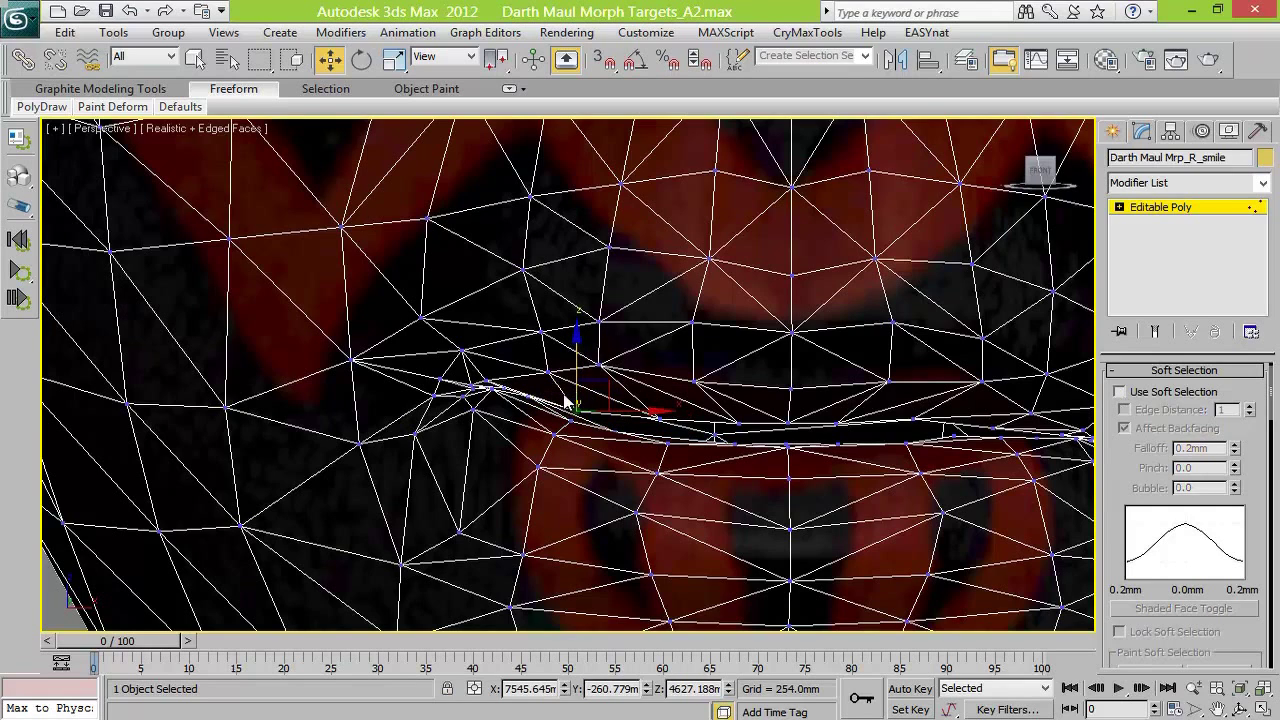
left_click_drag(571, 323, 570, 329)
left_click(528, 396)
left_click(492, 386)
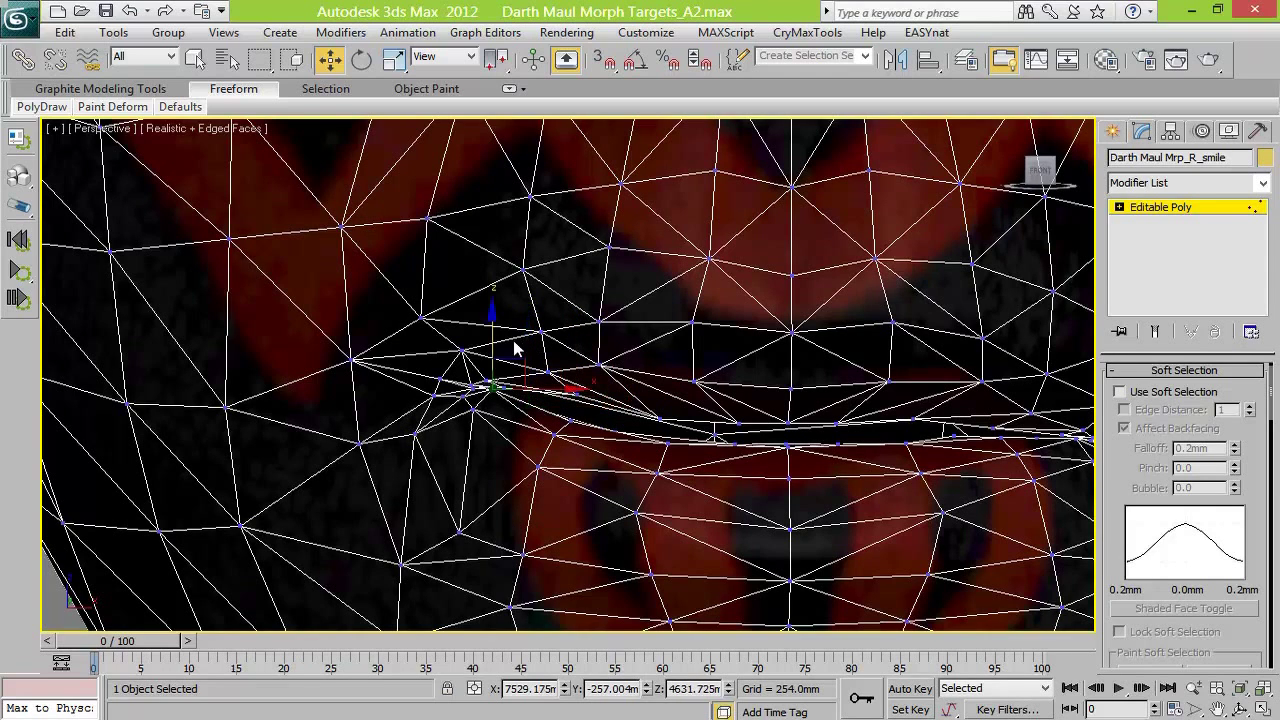
key("z")
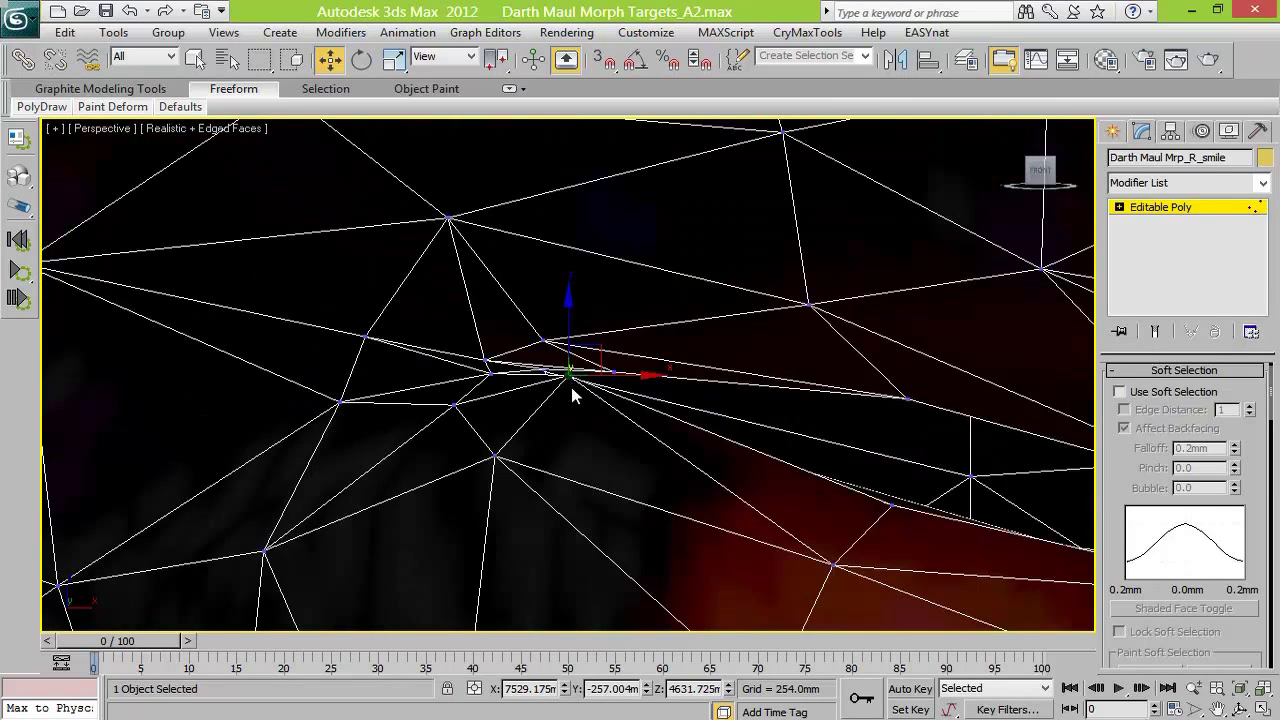
mouse_move(557, 373)
left_mouse_down()
mouse_move(604, 365)
mouse_move(543, 374)
left_mouse_up()
left_click_drag(623, 381, 596, 363)
left_click_drag(613, 314, 612, 301)
Raise the upper-lip vertex beside the right mouth corner and shift the cluster of corner vertices outward and upward
scroll(831, 423, "down", 3)
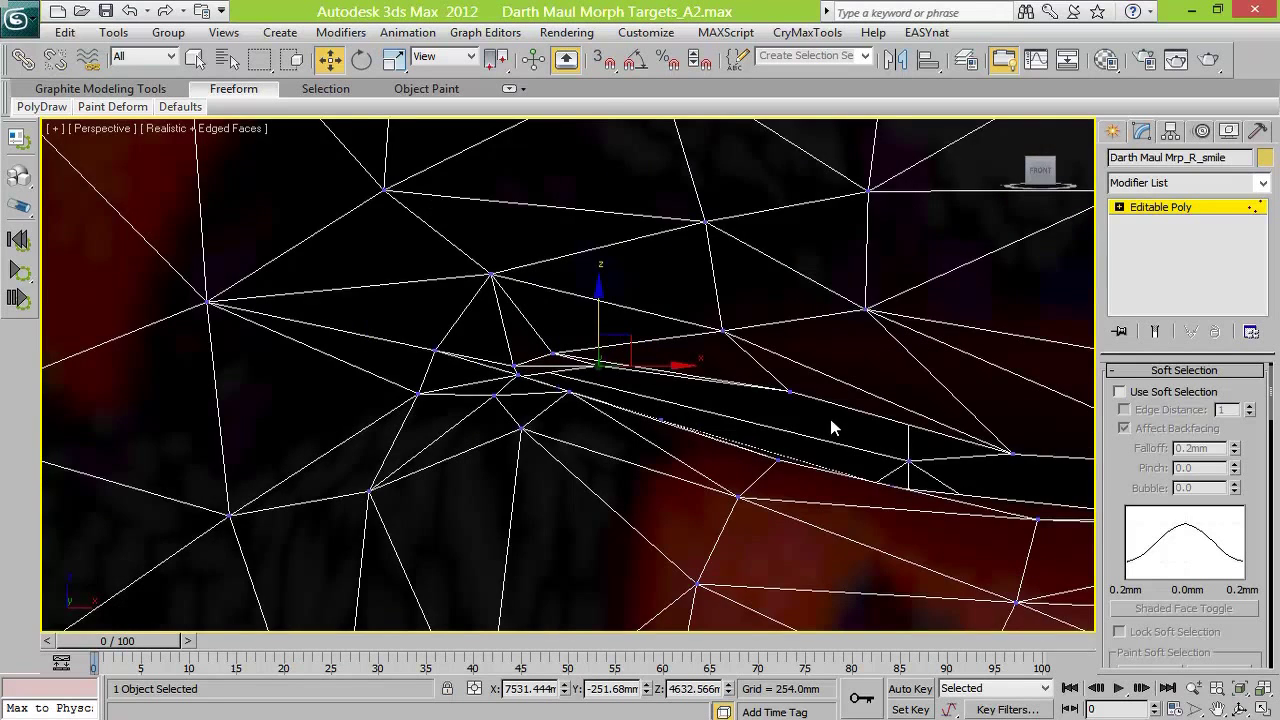
left_click_drag(753, 397, 767, 418)
mouse_move(757, 348)
left_mouse_down()
mouse_move(757, 310)
mouse_move(757, 332)
left_mouse_up()
left_click_drag(390, 281, 612, 446)
left_click_drag(532, 355, 489, 331)
Select the upper-lip vertices on the smiling side and raise them, including the ones at the lip's centre
left_click_drag(612, 292, 768, 418)
left_click_drag(769, 328, 890, 437)
left_click_drag(771, 360, 798, 360)
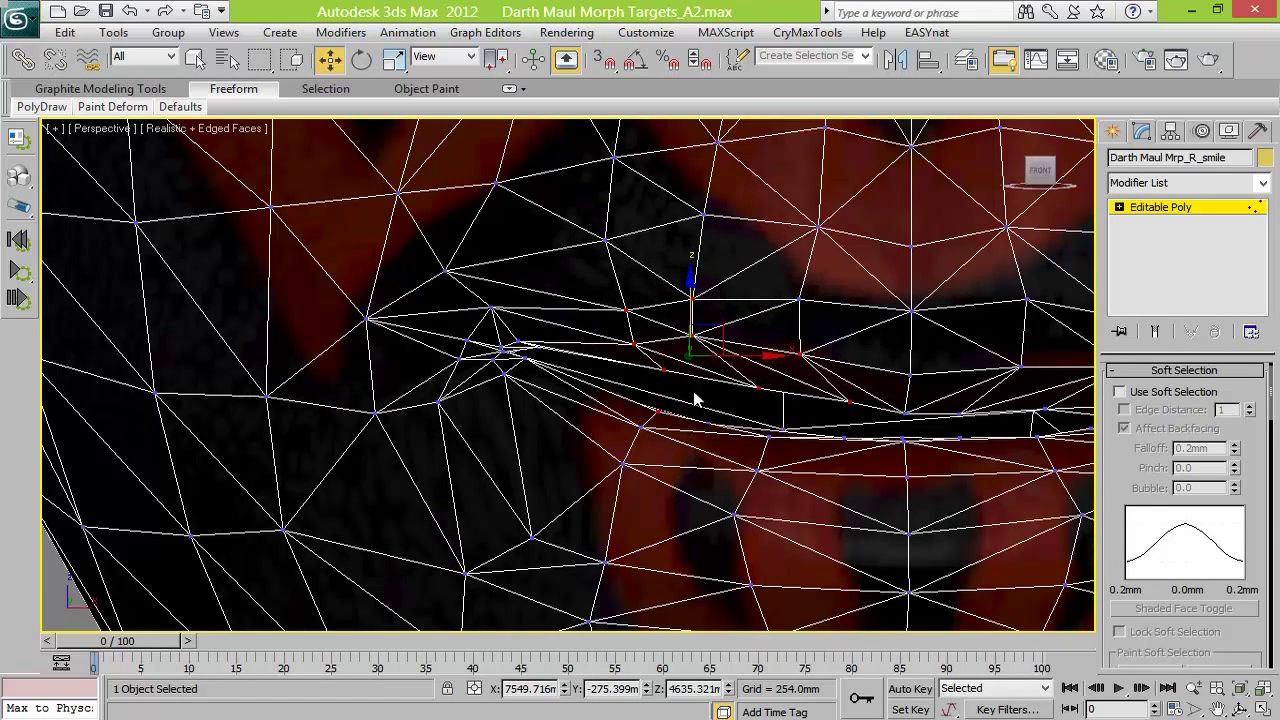
left_click_drag(695, 298, 700, 268)
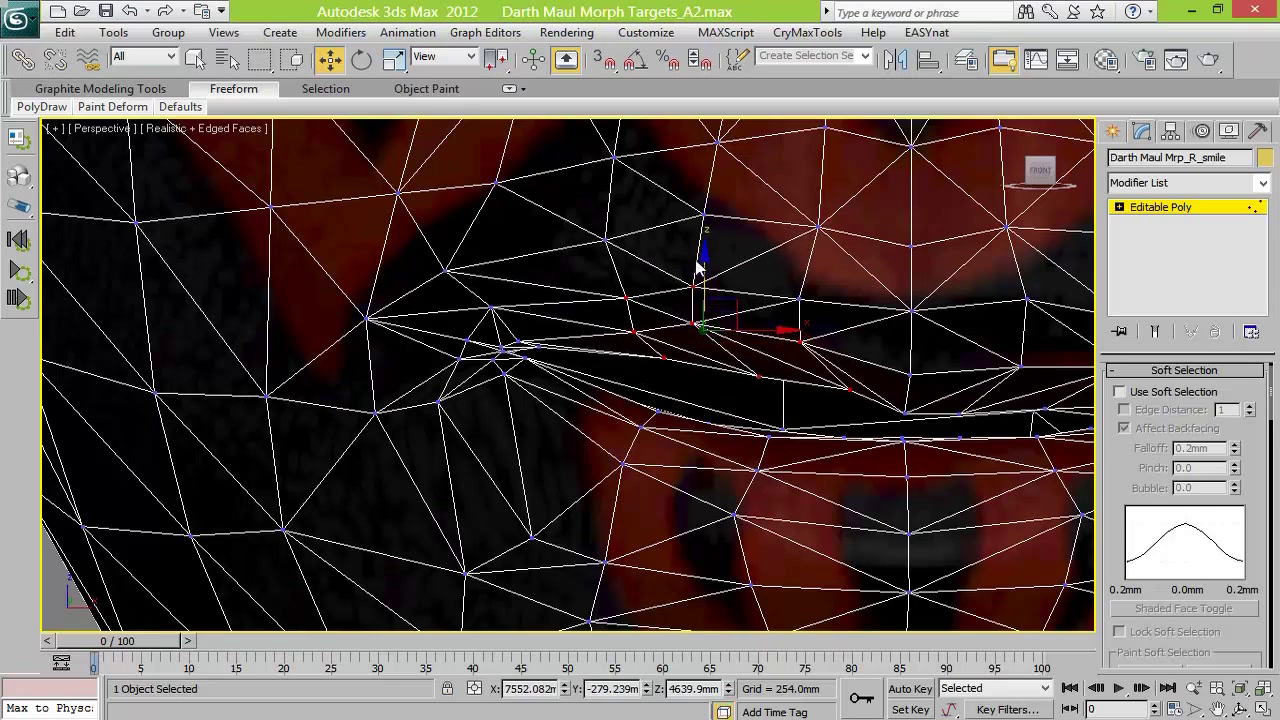
left_click(905, 414)
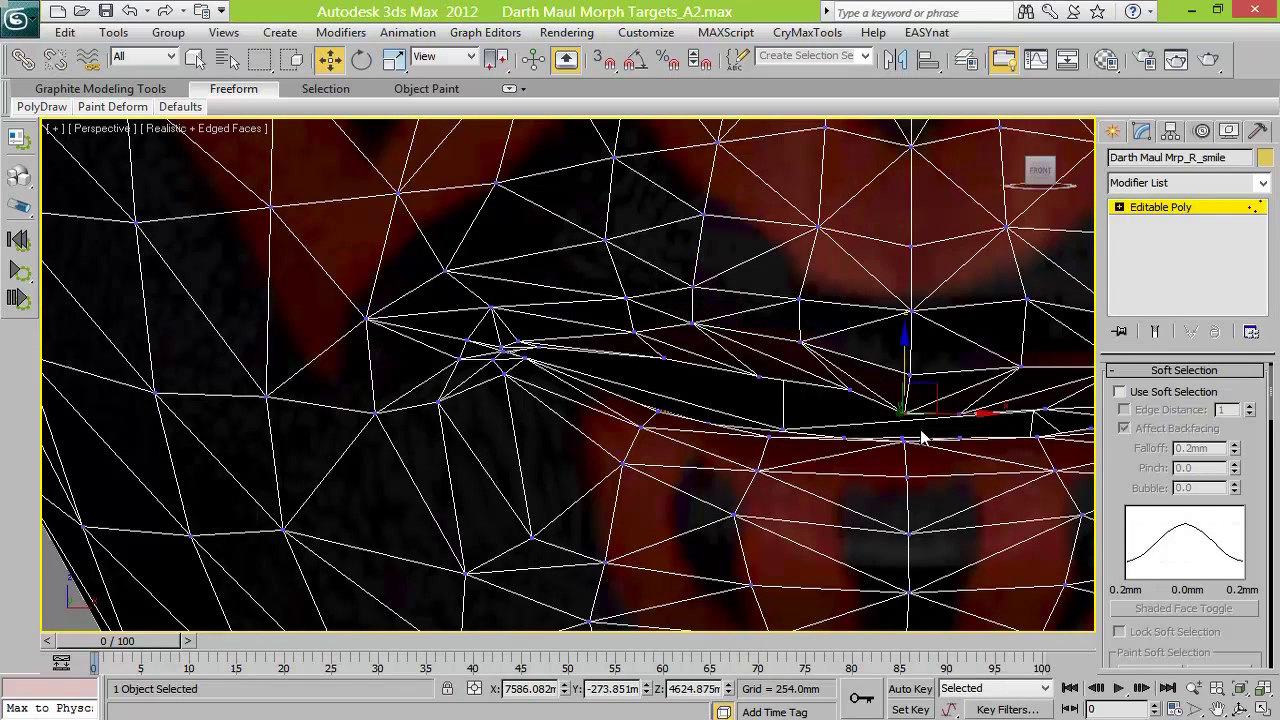
left_click_drag(905, 323, 907, 329)
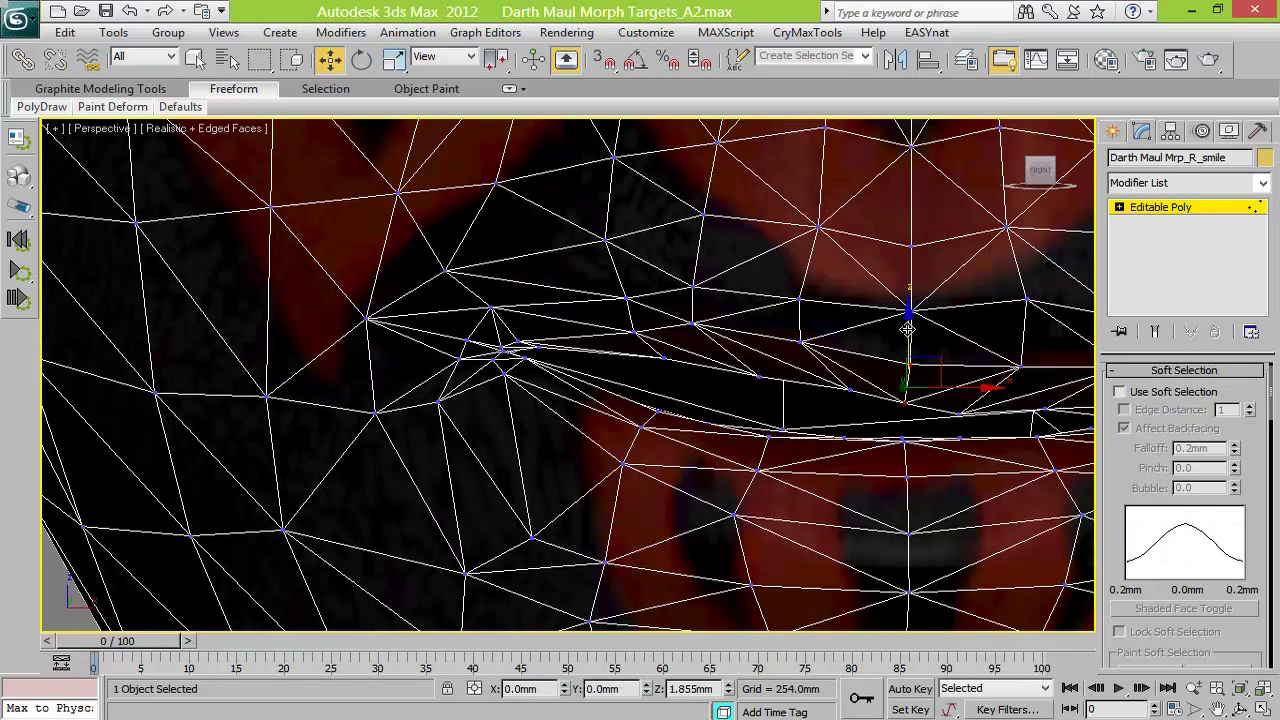
Select the lower-lip vertices on the smiling side and adjust their position, undoing the first attempt
left_click_drag(709, 392, 787, 543)
key("ctrl+z")
left_click_drag(656, 396, 775, 537)
left_click_drag(735, 391, 728, 402)
left_click(567, 403)
left_click_drag(638, 400, 572, 305)
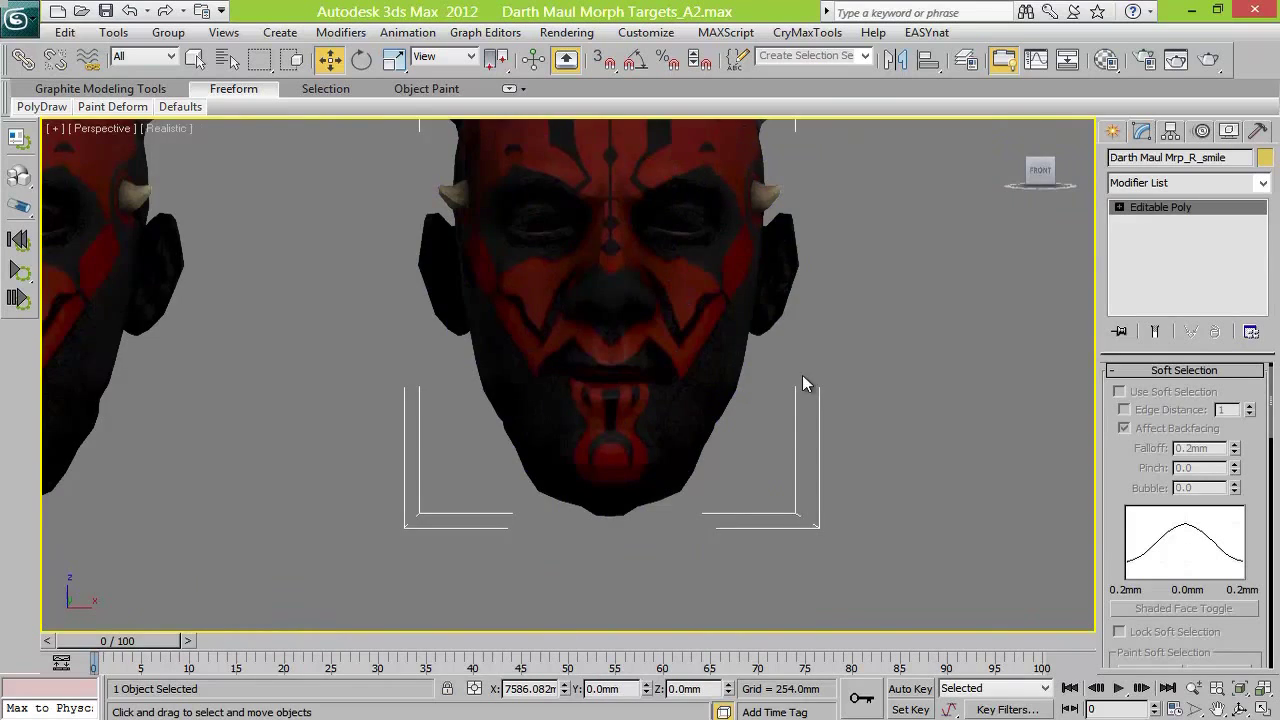
Show edged faces again in vertex editing and reposition the vertices at and just below the right mouth corner
scroll(805, 388, "up", 4)
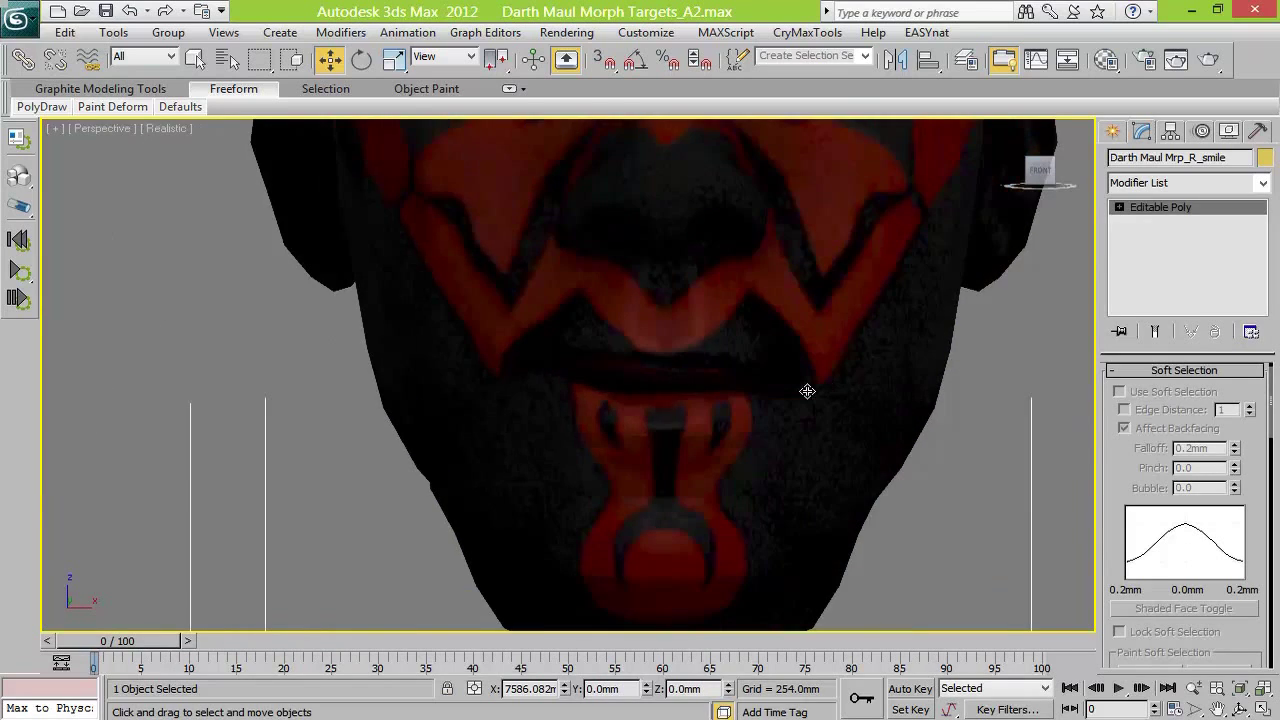
key("F4")
scroll(567, 390, "up", 5)
key("1")
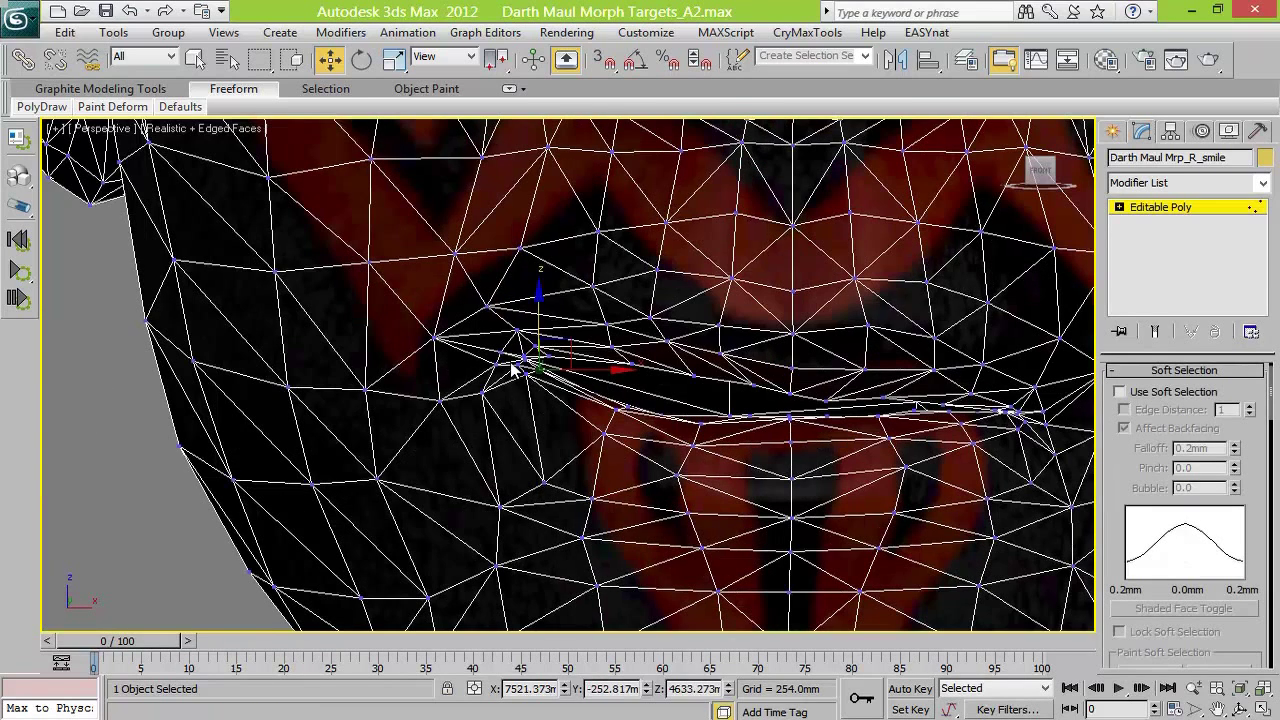
left_click_drag(531, 374, 526, 338)
left_click(541, 370)
left_click_drag(543, 320, 546, 329)
left_click_drag(450, 386, 540, 405)
left_click_drag(502, 329, 508, 346)
left_click_drag(567, 408, 586, 402)
scroll(521, 376, "up", 3)
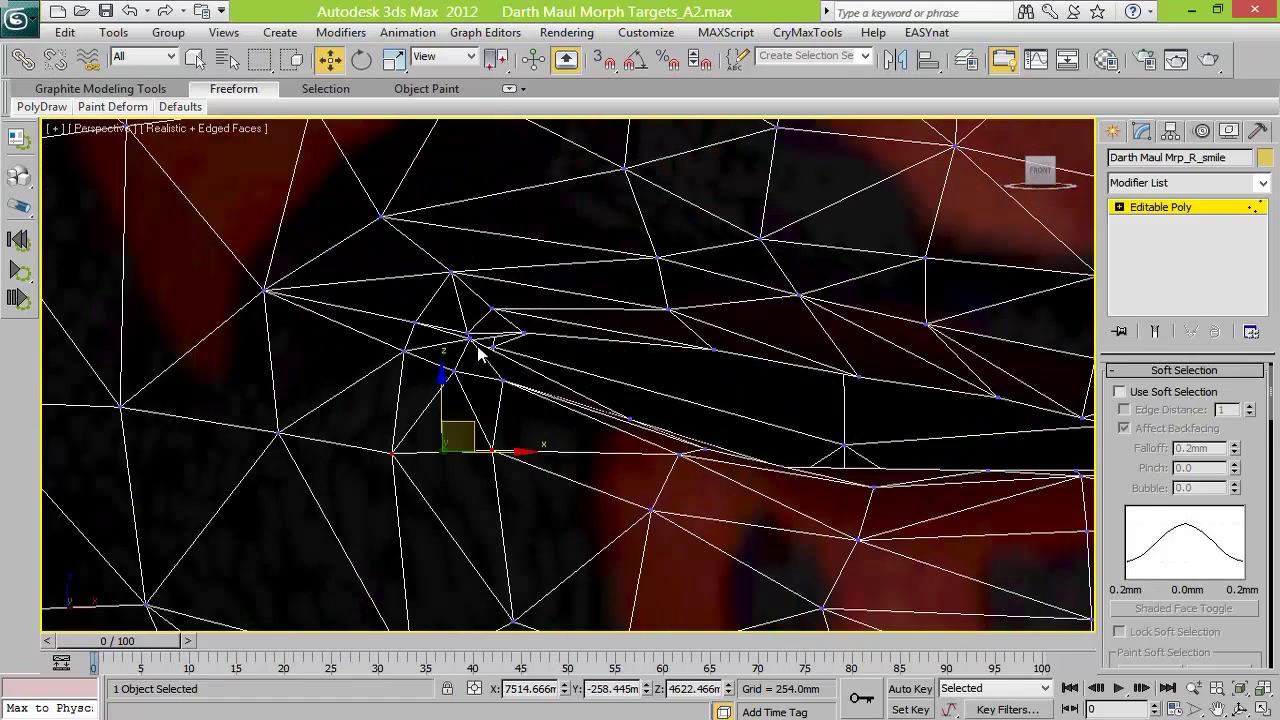
Fine-tune the height of the innermost vertex of the right mouth corner, undoing the first nudge
left_click(469, 340)
left_click_drag(470, 298, 470, 306)
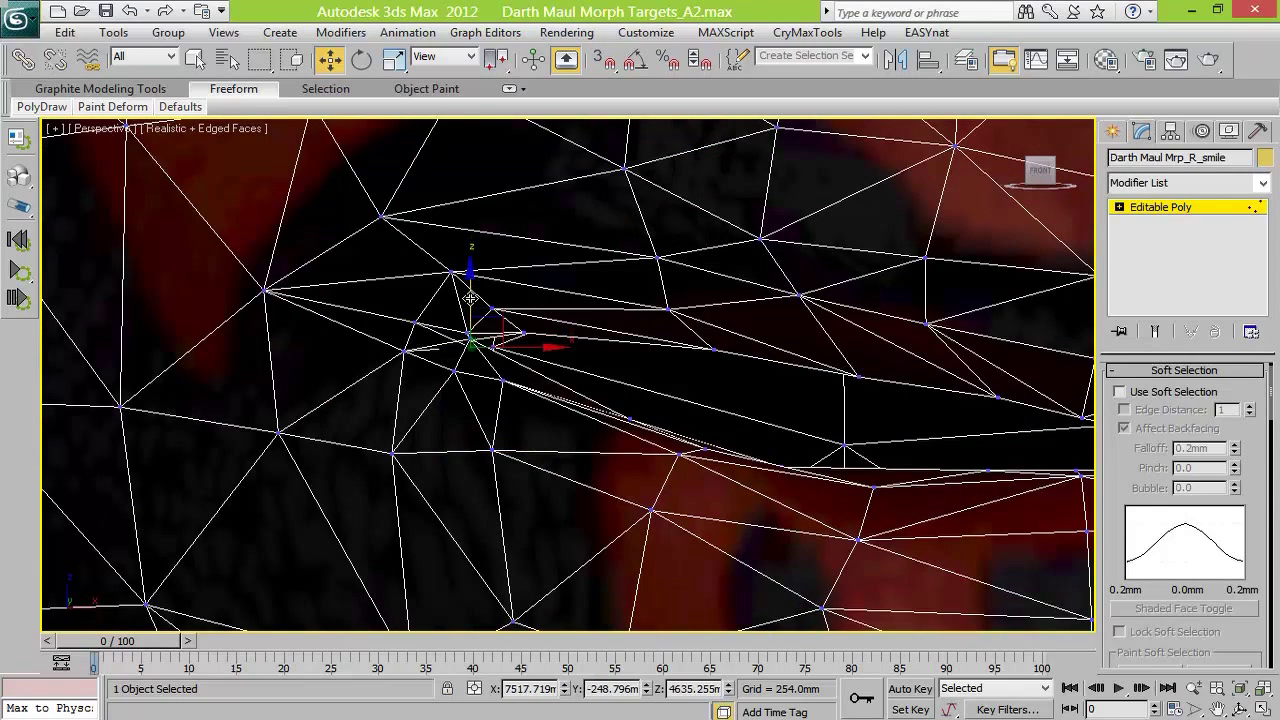
key("ctrl+z")
key("z")
scroll(471, 306, "down", 6)
left_click_drag(553, 369, 593, 388)
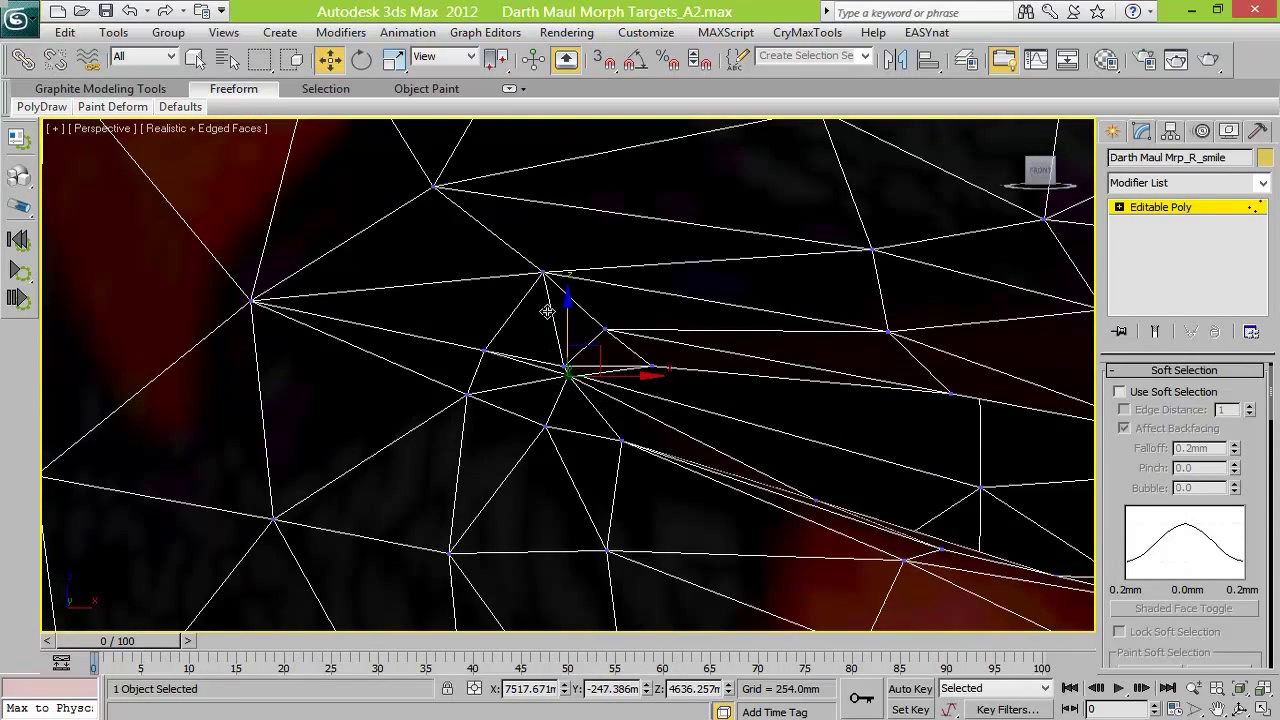
left_click_drag(567, 321, 567, 334)
Raise single upper-lip vertices between the lip's centre and the right mouth corner to smooth the smile curve
scroll(568, 375, "down", 5)
left_click(974, 428)
left_click_drag(977, 393, 980, 377)
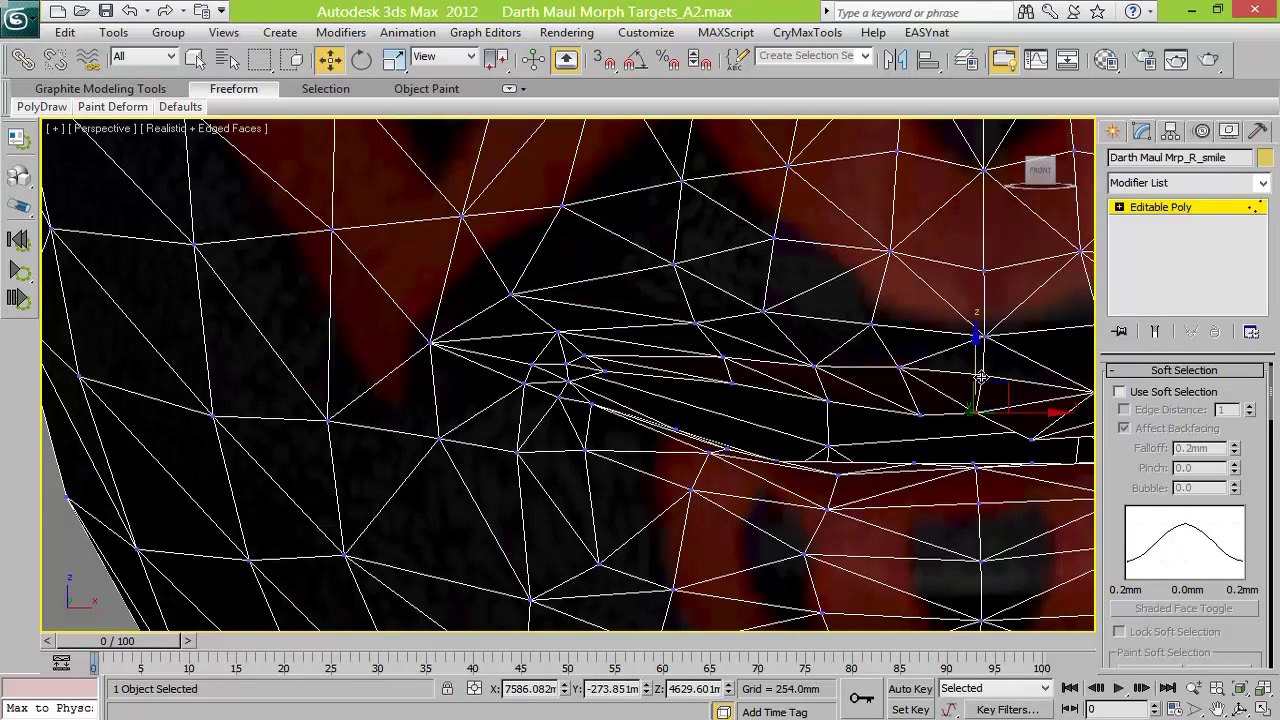
left_click(919, 413)
left_click_drag(921, 346, 921, 330)
left_click_drag(818, 420, 703, 397)
left_click_drag(725, 318, 724, 302)
left_click(820, 360)
Adjust the centre upper-lip vertex and a vertex inside the right mouth corner, and select the neighbouring upper-lip vertex
left_click(979, 411)
left_click_drag(974, 347, 974, 340)
scroll(974, 347, "down", 5)
left_click(593, 393)
left_click_drag(593, 338, 593, 335)
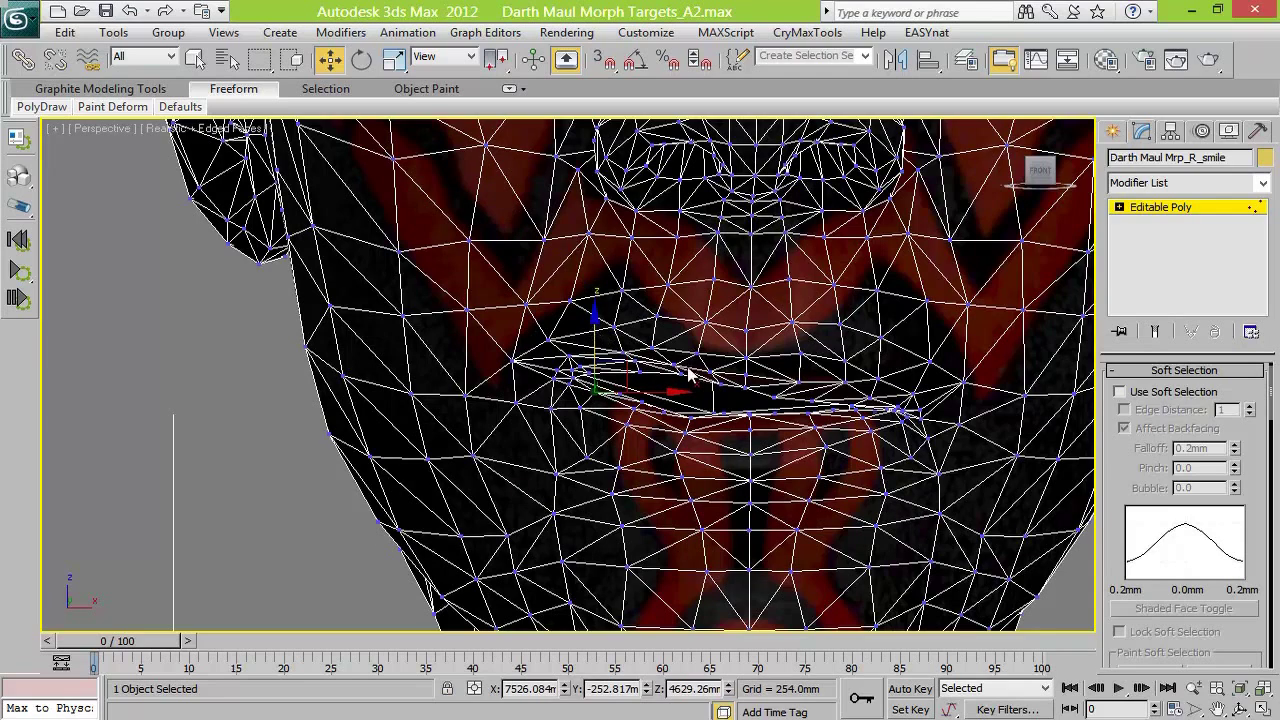
left_click(769, 401)
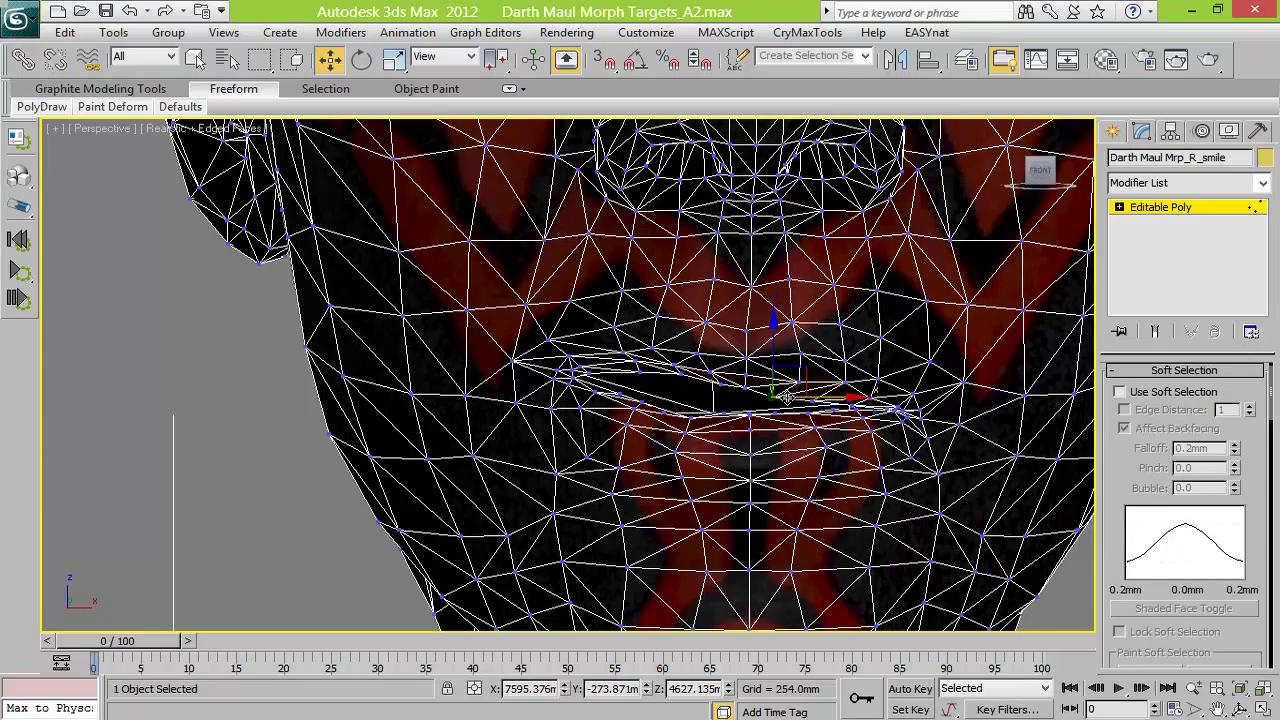
Leave vertex editing, hide the edged faces and check the finished smile head next to the other morph heads
scroll(458, 475, "down", 2)
left_click(1203, 208)
key("F4")
scroll(729, 450, "down", 7)
middle_click_drag(731, 452, 866, 430)
scroll(860, 432, "down", 2)
middle_click_drag(736, 444, 970, 452)
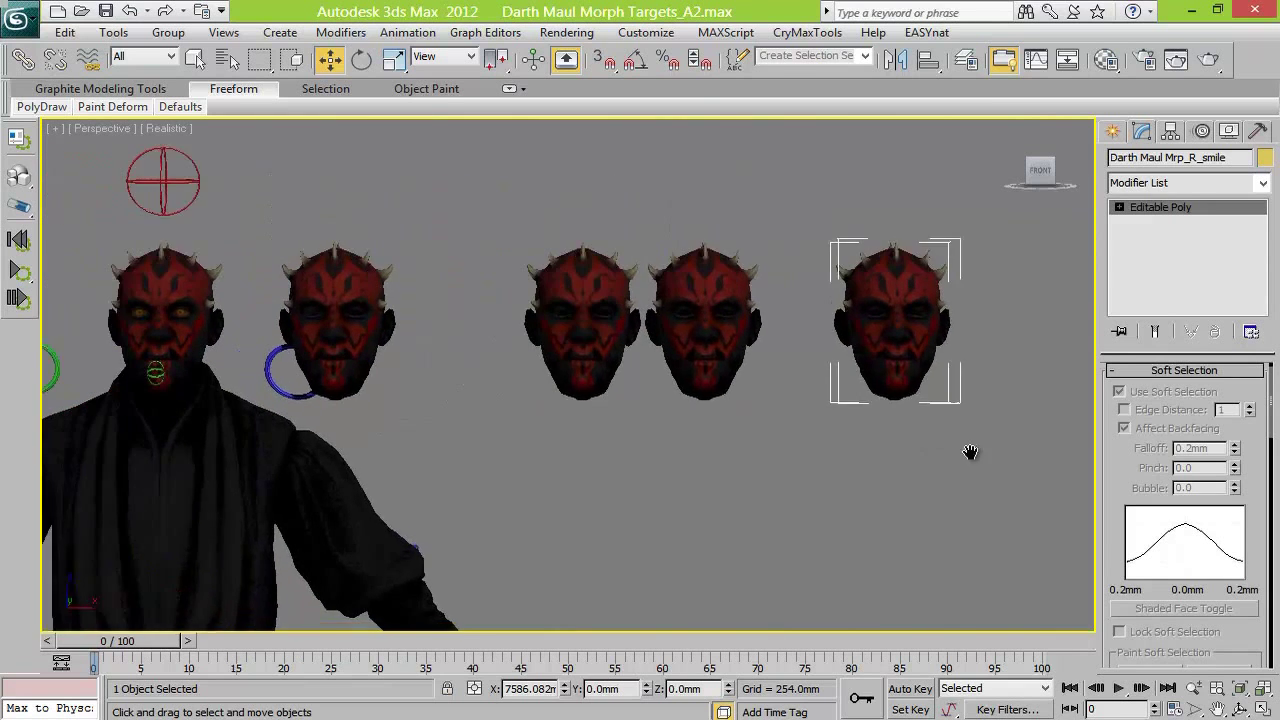
Clone a head as the left smile target Darth Maul Mrp_L_smile001 and align it with the flipped morph head
scroll(926, 517, "down", 5)
left_click_drag(557, 542, 668, 542, "shift")
left_click_drag(612, 420, 605, 420)
type("L")
key("Return")
key("alt+a")
left_click(384, 136)
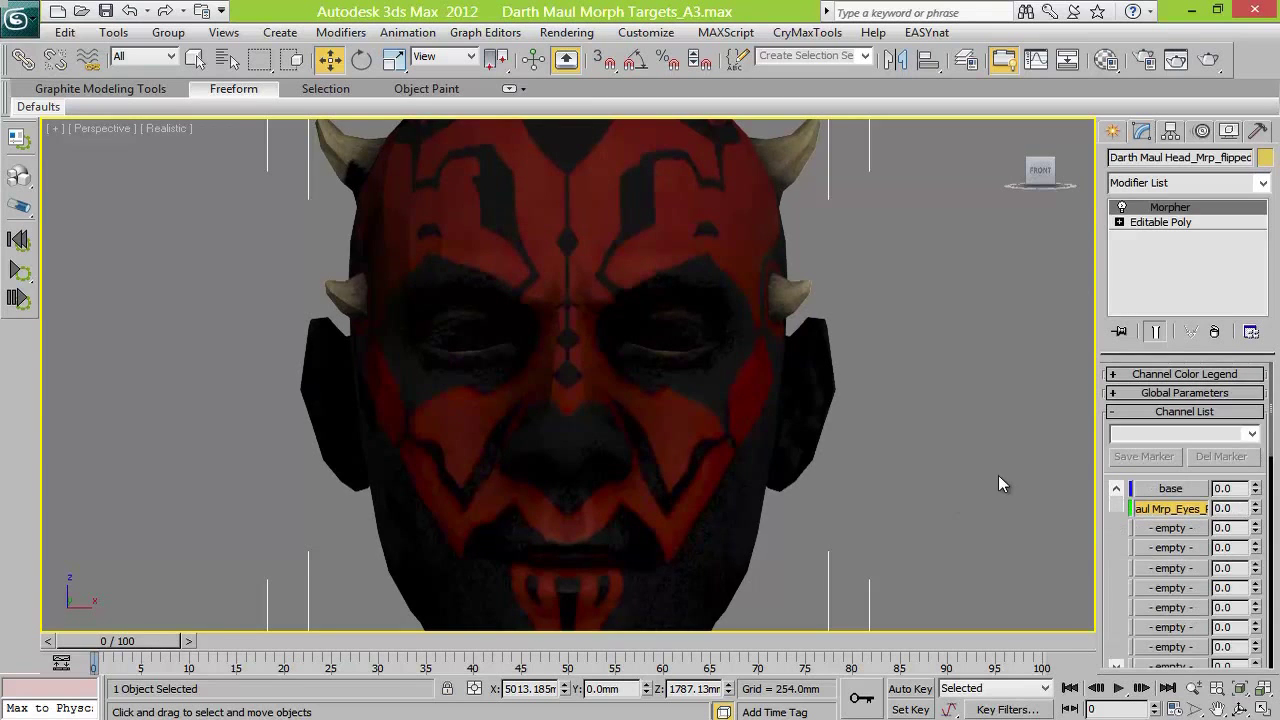
Load Darth Maul Mrp_R_smile into the flipped head's next empty Morpher channel and test its strength
key("shift+z")
key("shift+z")
right_click(1158, 528)
left_click(1163, 541)
left_click(891, 546)
key("z")
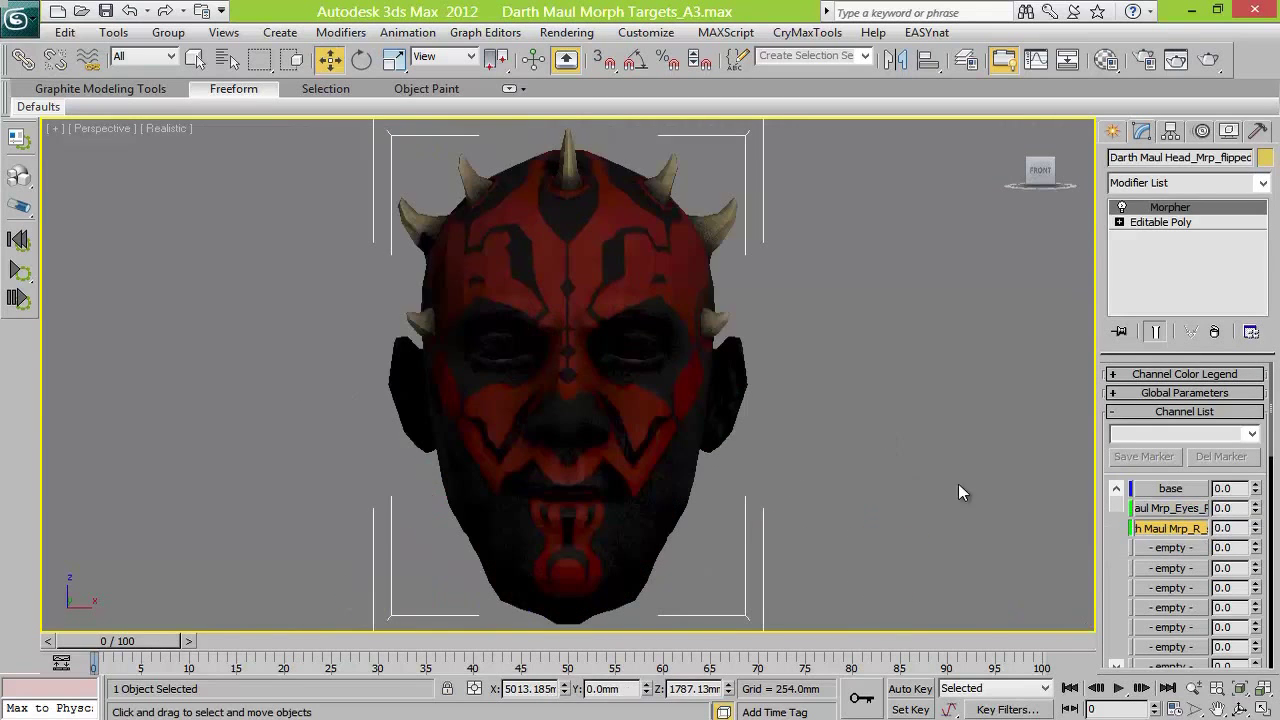
left_click_drag(1255, 525, 1212, 350)
right_click(1255, 528)
Apply Skin Wrap to Darth Maul Mrp_L_smile001 with the flipped morph head as its wrap object
left_click(660, 415)
left_click(1262, 183)
left_click(1138, 524)
left_click(650, 412)
left_click(1130, 525)
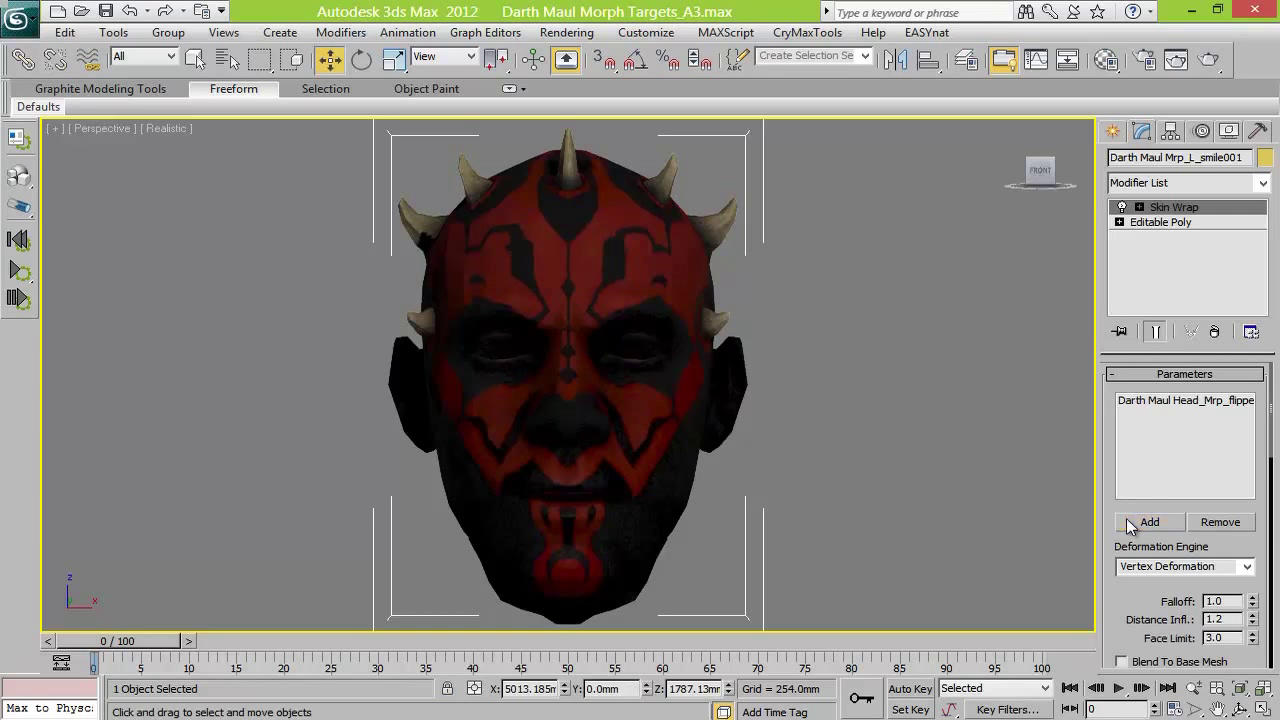
Set the flipped head's right smile channel to 100 and collapse the Skin Wrap on the left smile head
left_click(649, 411)
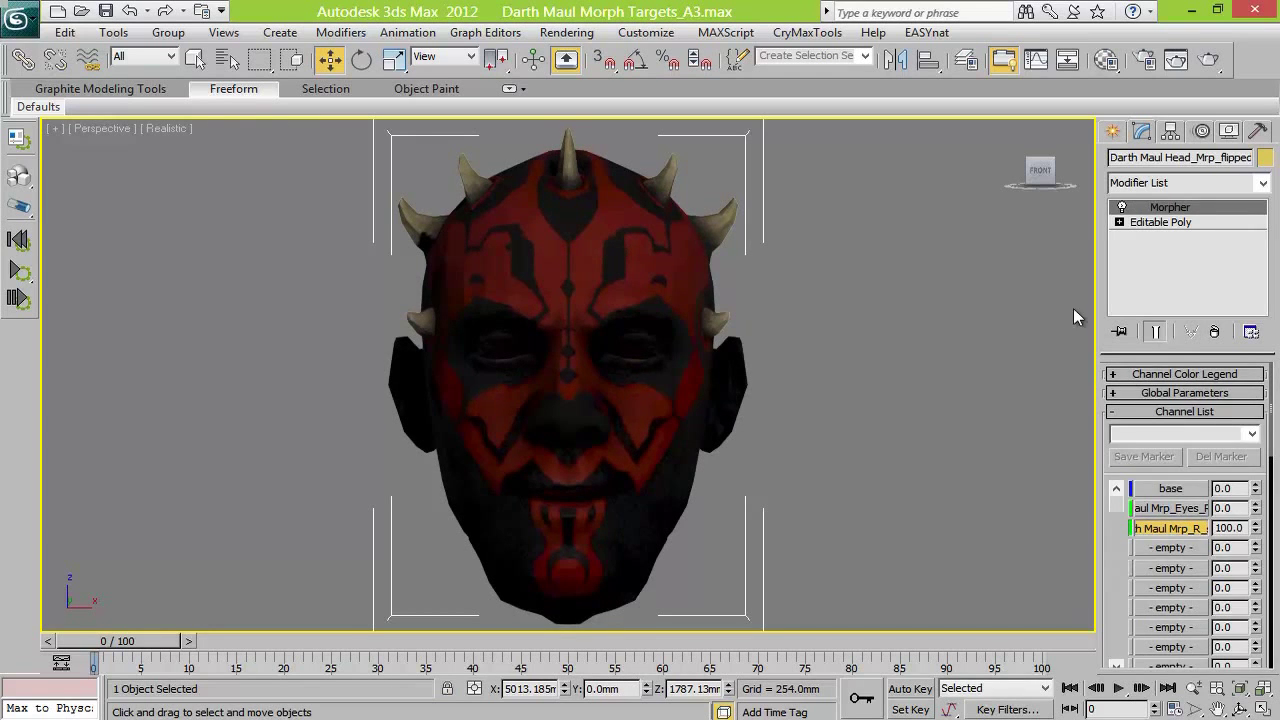
left_click(647, 388)
right_click(1192, 210)
left_click(1070, 397)
Align the left smile head with the right smile head and move it beside it in the row
scroll(860, 430, "down", 5)
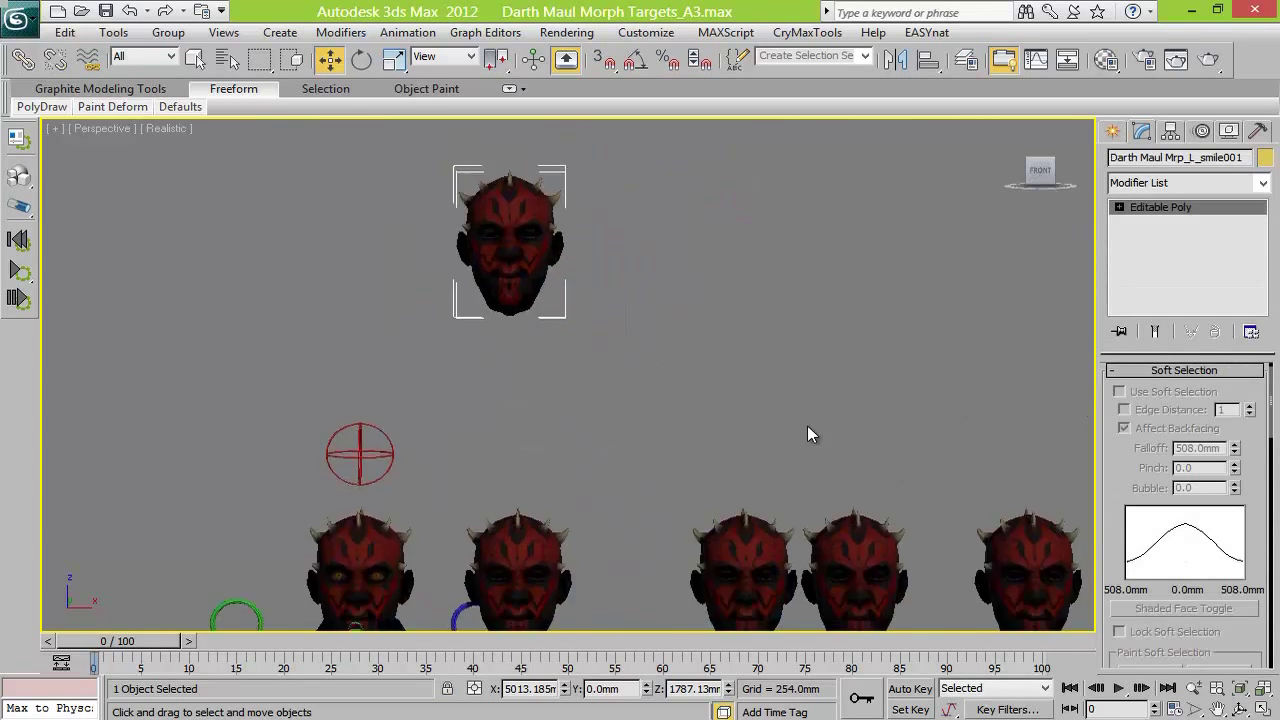
key("alt+a")
left_click(878, 492)
left_click(645, 545)
left_click_drag(878, 513, 957, 513)
Load the right and left smile heads into the next empty Morpher channels of Darth Maul Head
middle_click_drag(800, 500, 690, 380)
left_click(336, 370)
right_click(1170, 568)
left_click(1205, 579)
left_click(797, 394)
right_click(1176, 583)
left_click(1190, 590)
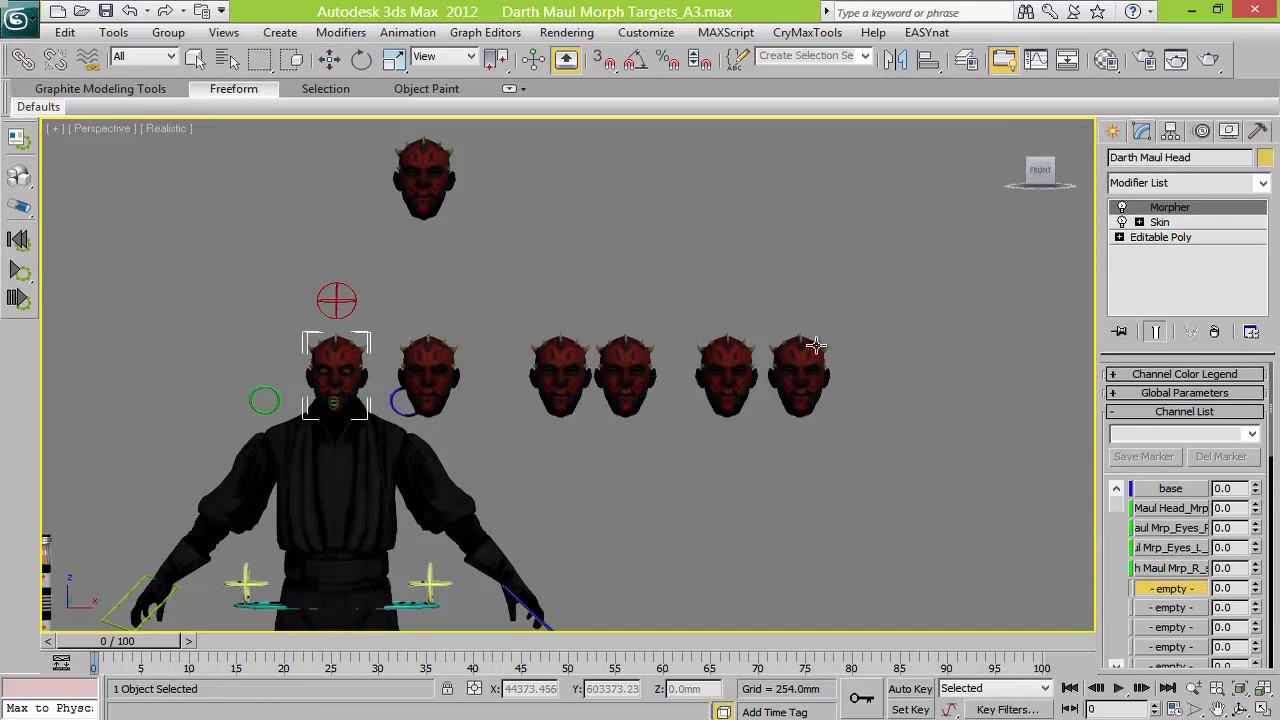
left_click(807, 355)
Test the smile channels on Darth Maul Head and reset them to 0
left_click_drag(1257, 586, 1258, 439)
right_click(1258, 588)
key("z")
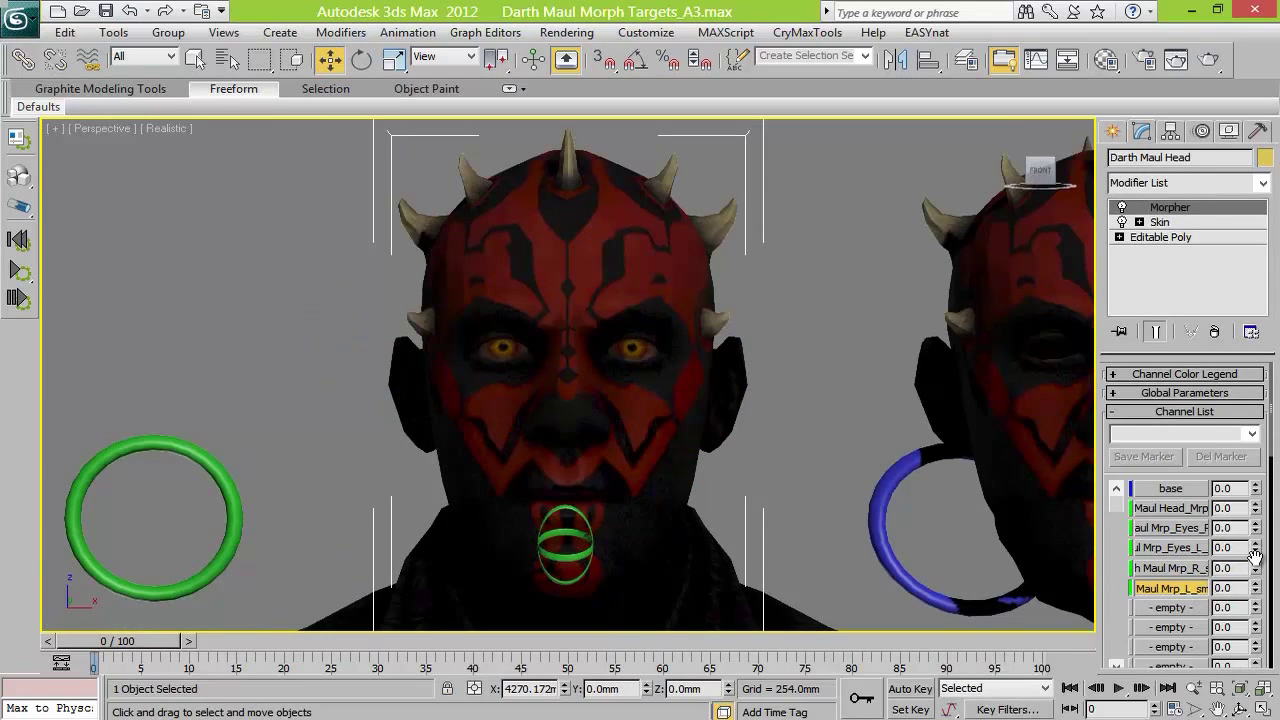
left_click_drag(1267, 622, 1205, 269)
left_click_drag(1257, 585, 1233, 372)
right_click(1257, 571)
right_click(1258, 590)
scroll(830, 448, "down", 2)
scroll(830, 448, "down", 3)
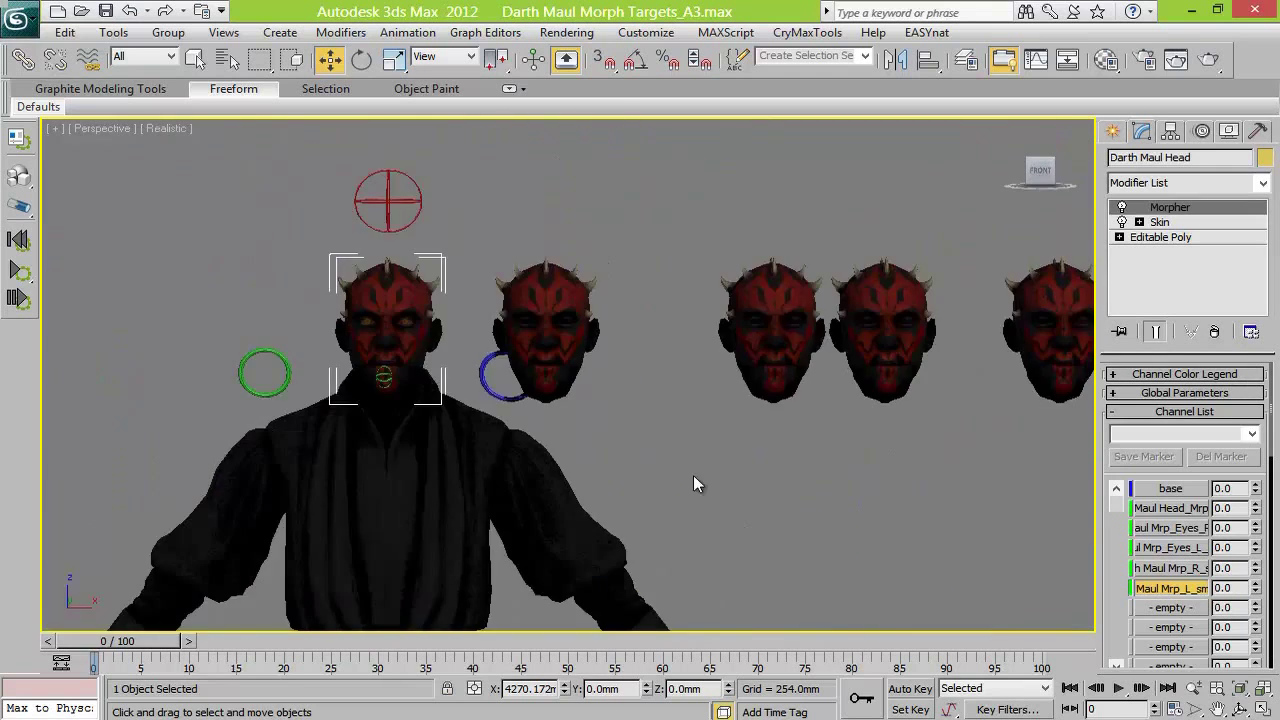
Replace the left smile target in Darth Maul Head's Morpher with the Darth Maul Mrp_Mouth_smile head
right_click(1170, 588)
left_click(1180, 695)
left_click(991, 402)
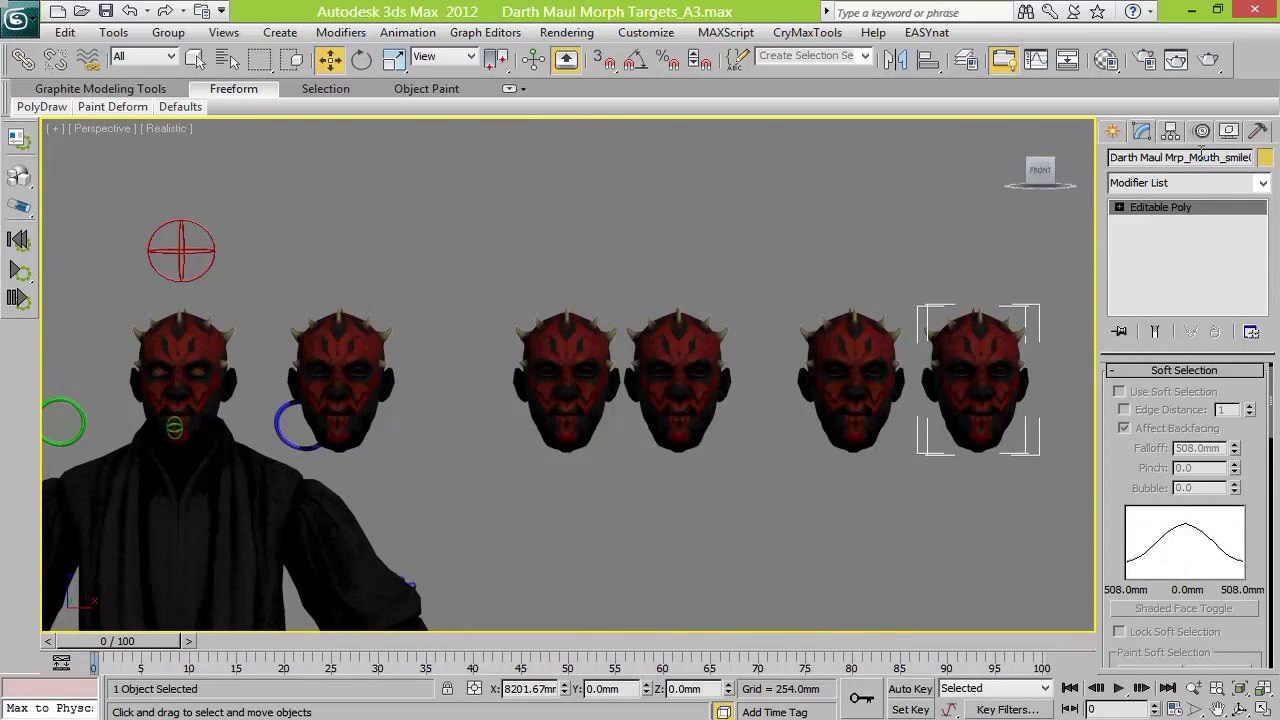
left_click(156, 354)
right_click(1185, 591)
left_click(1171, 606)
left_click(985, 400)
Preview the smile channels on Darth Maul Head one by one and in combination with the eye channels at 100
key("z")
left_click_drag(1255, 586, 1218, 394)
right_click(1256, 586)
left_click_drag(1256, 567, 1224, 348)
right_click(1256, 570)
left_click_drag(1257, 525, 1226, 411)
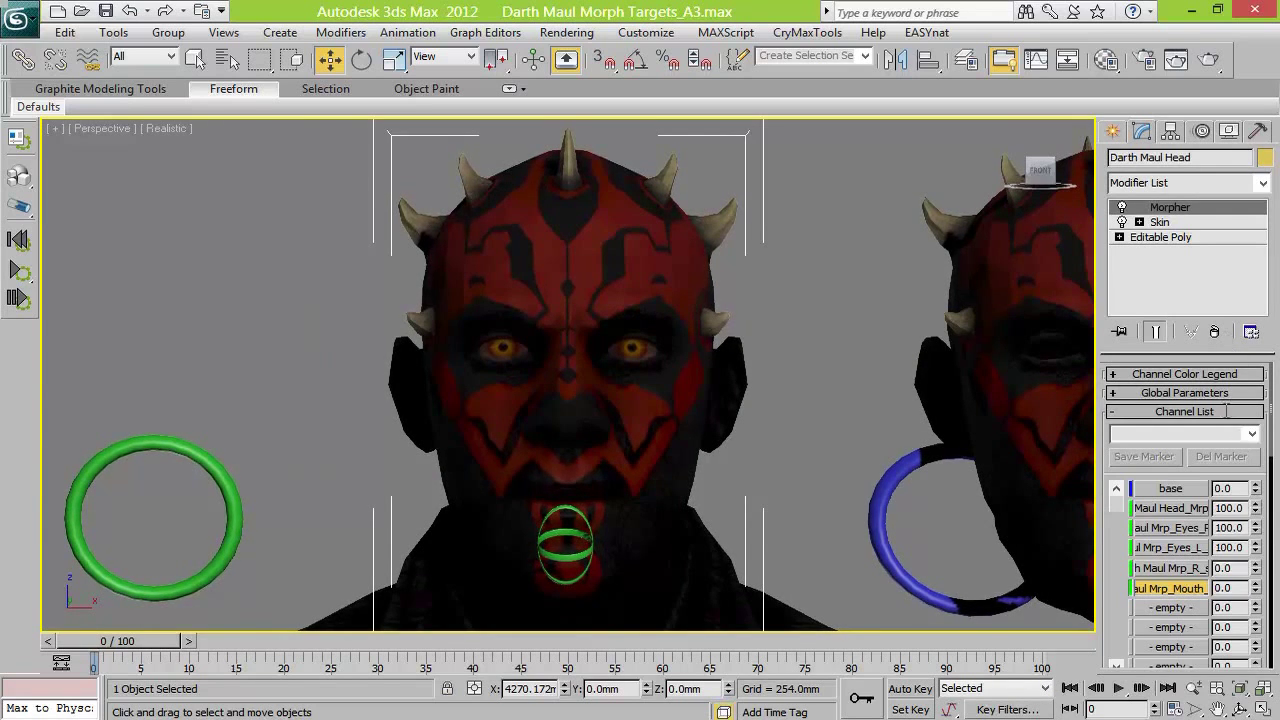
left_click_drag(1256, 588, 1258, 532)
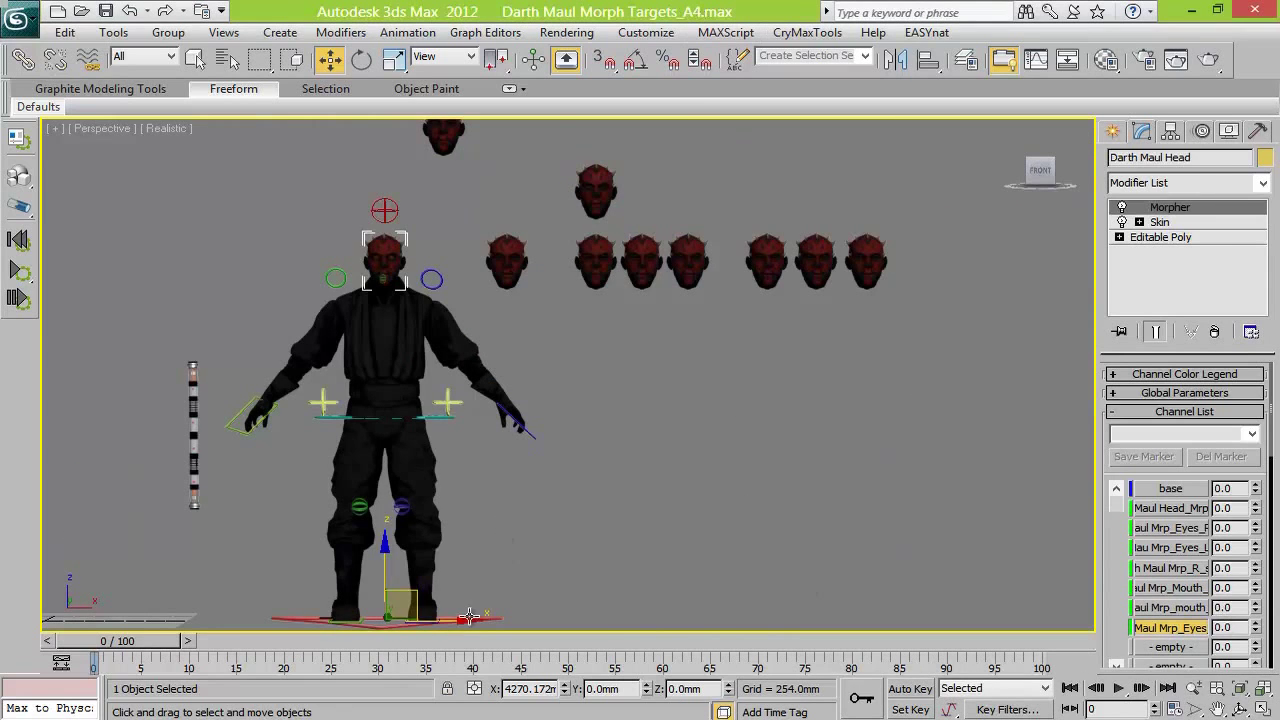
Clone a head as the left blink target Darth Maul Mrp_Eyes_L_Blink
left_click_drag(623, 622, 768, 622, "shift")
double_click(649, 428)
type("Mrp_Eyes_L_Blink")
key("Return")
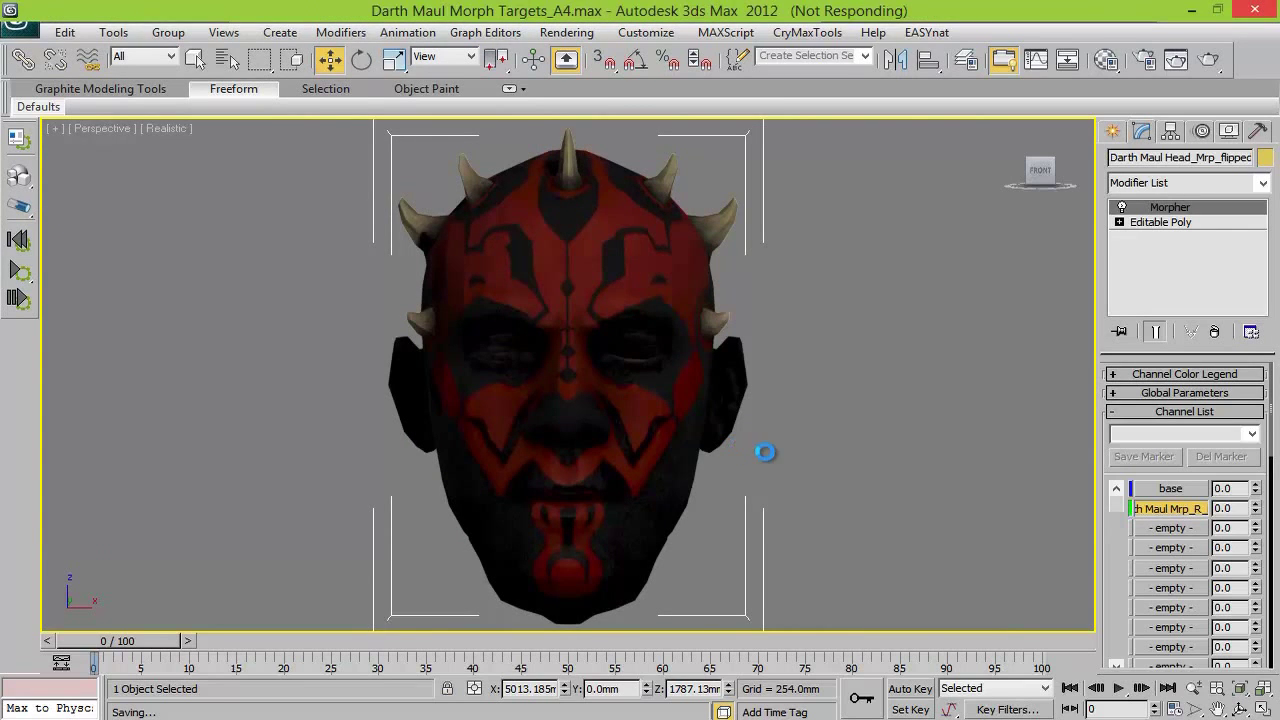
Add the flipped morph head as the wrap object in the Skin Wrap of Darth Maul Mrp_Blink
left_click(716, 474)
left_click(655, 462)
left_click(694, 420)
left_click(1148, 522)
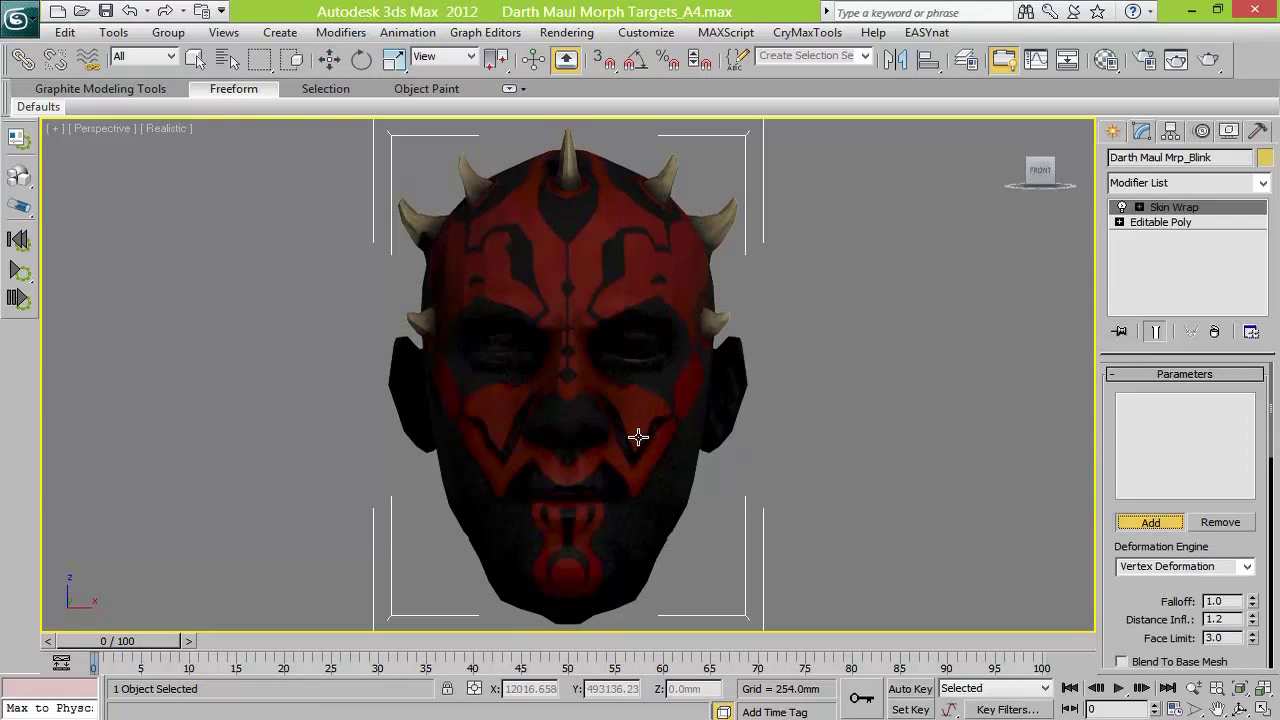
left_click(638, 437)
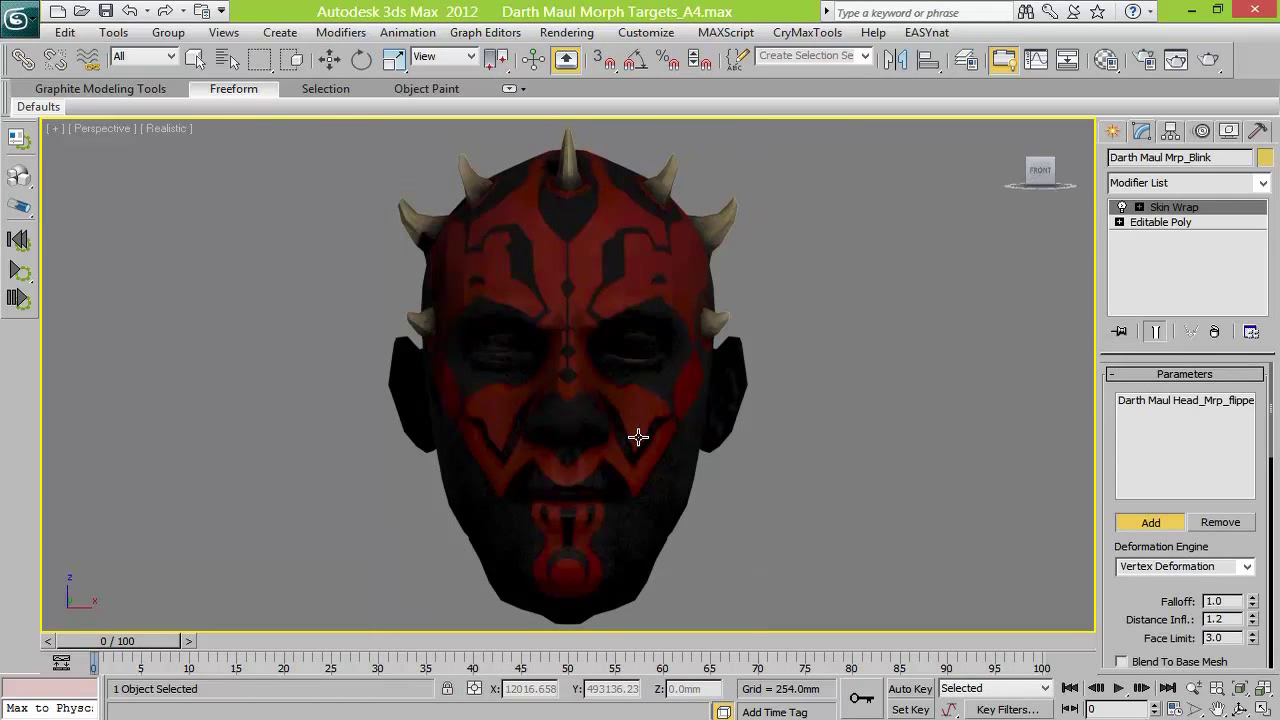
key("w")
Raise the flipped head's loaded right-side morph channel and collapse the Skin Wrap on Darth Maul Mrp_Blink
left_click(670, 420)
left_click_drag(1255, 505, 1051, 224)
left_click(691, 412)
right_click(1176, 206)
left_click(1102, 394)
Align the collapsed blink head with a head in the morph target row and move it up above the row
scroll(879, 420, "down", 5)
key("shift+a")
left_click(948, 506)
middle_click_drag(808, 613, 443, 554)
left_click_drag(565, 686, 580, 562)
Align Darth Maul Mrp_Eyes_L_Blink with the flipped morph head
left_click(857, 438)
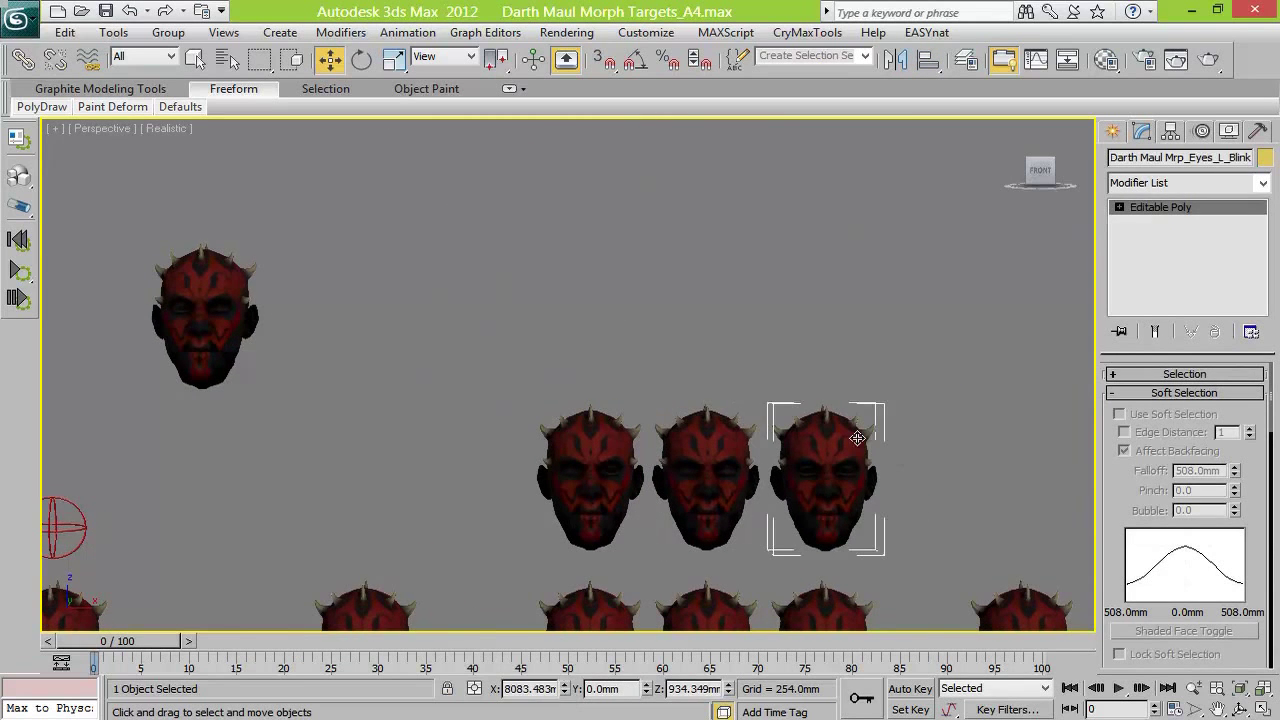
left_click(927, 58)
left_click(205, 318)
left_click(821, 555)
key("z")
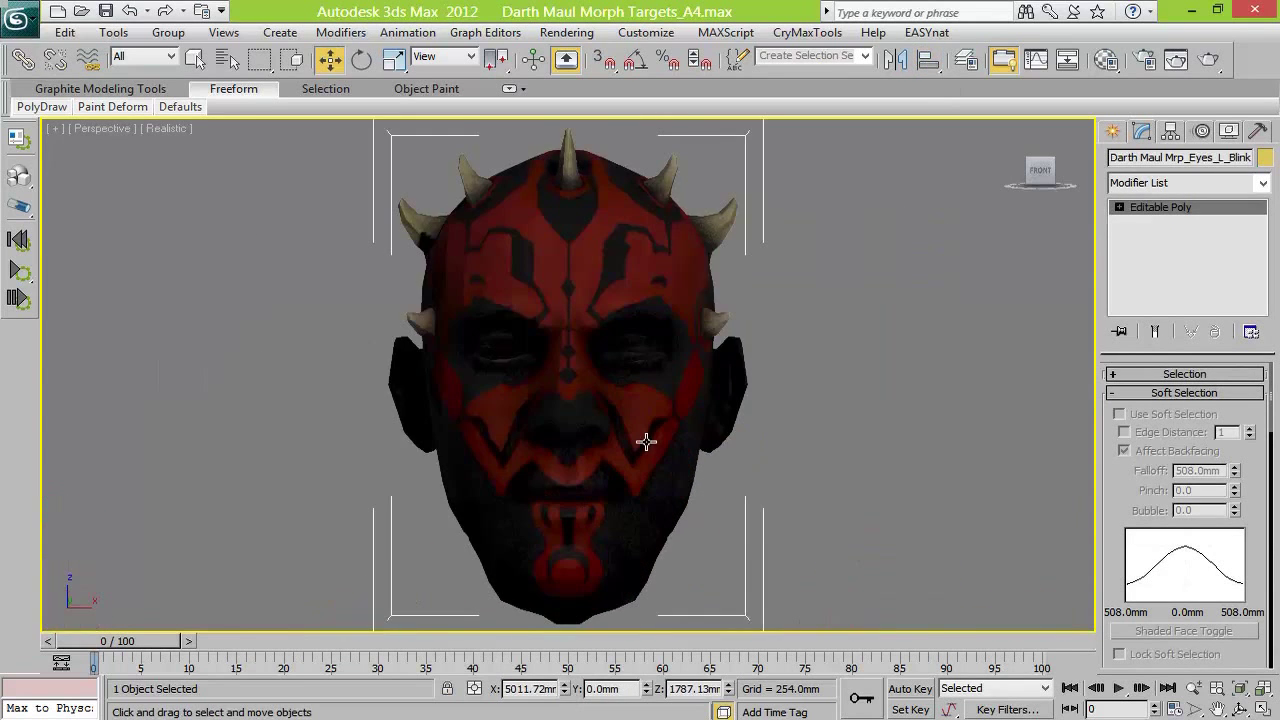
Clear the flipped head's morph channel and apply a Skin Wrap to Darth Maul Mrp_Eyes_L_Blink with the flipped head as wrap object
left_click(646, 441)
right_click(1257, 514)
left_click(690, 440)
left_click(1262, 183)
left_click(1150, 522)
left_click(690, 440)
left_click(1150, 522)
Raise the flipped head's right-side blink channel and collapse the Skin Wrap on Darth Maul Mrp_Eyes_L_Blink
left_click(690, 430)
left_click_drag(1256, 507, 1237, 309)
left_click(686, 436)
right_click(1168, 206)
left_click(1076, 393)
Align the collapsed left-eye blink head with a head in the morph target row and move it up above the row
scroll(870, 434, "down", 5)
middle_click_drag(836, 448, 618, 435)
key("alt+a")
left_click(852, 518)
left_click(823, 557)
left_click_drag(566, 690, 580, 571)
middle_click_drag(580, 571, 590, 322)
Load the right-eye blink head from the scene into the first empty Morpher channel of Darth Maul Head
left_click(251, 440)
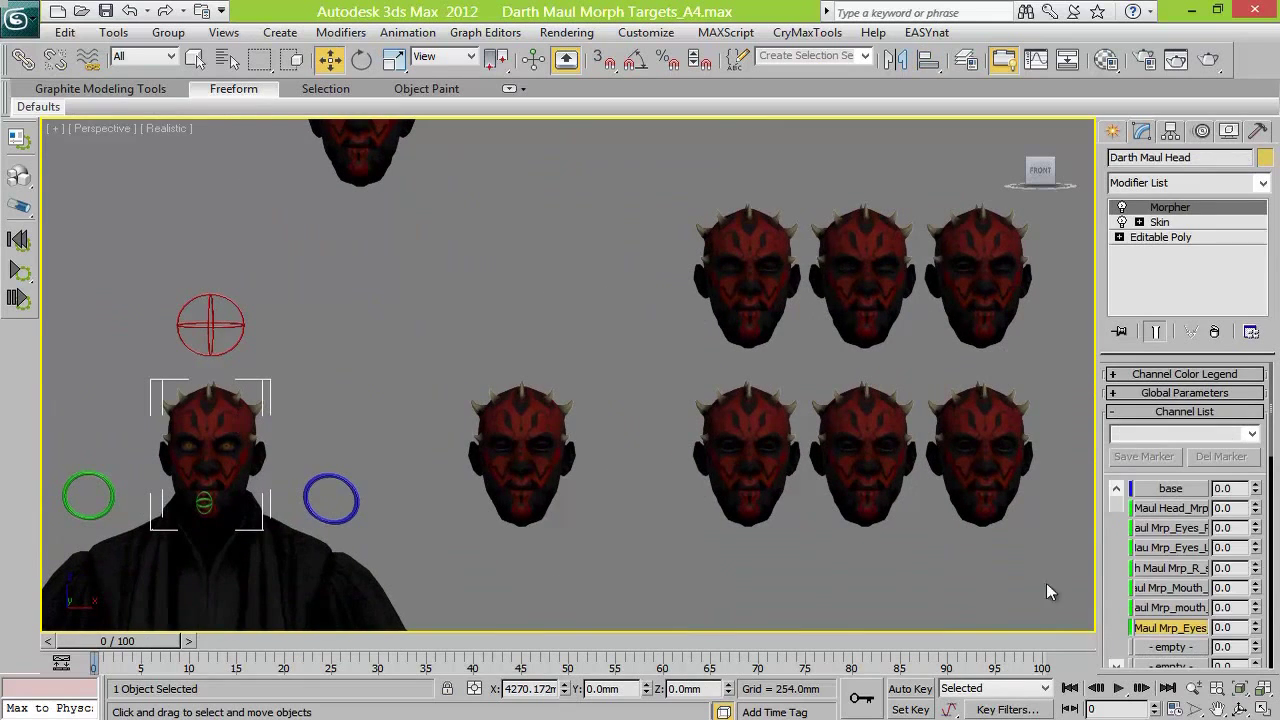
left_click(1116, 665)
left_click(1116, 665)
left_click(1116, 665)
right_click(1188, 588)
left_click(1206, 599)
left_click(752, 230)
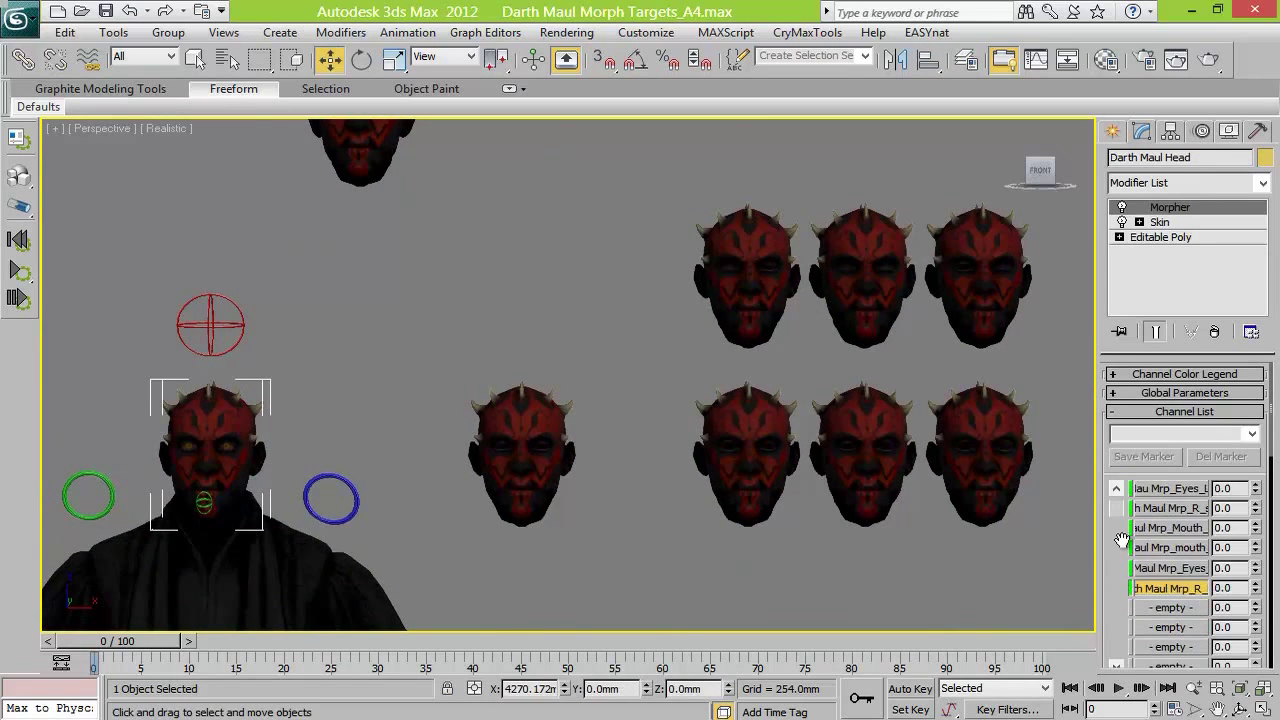
Load the Darth Maul Mrp_Blink head into the next empty Morpher channel and raise that channel to 100
right_click(1202, 612)
left_click(1216, 622)
left_click(889, 303)
left_click_drag(1257, 611, 1270, 695)
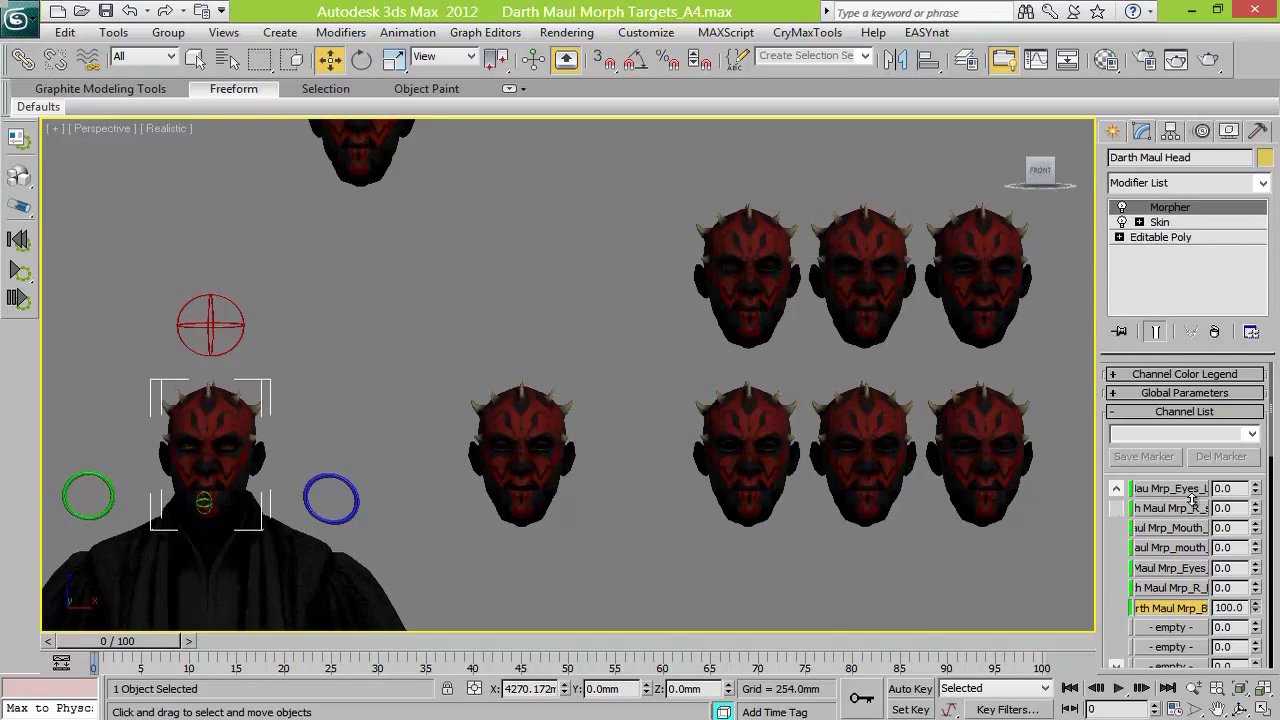
Load the left-eye blink head into the next empty Morpher channel, test it on the face and reset the channel
left_click(1170, 627)
left_click(1010, 292)
left_click_drag(1257, 632, 1255, 492)
key("z")
right_click(1257, 629)
Preview the full Blink and Mrp_Mouth morphs on Darth Maul Head by raising and resetting their channels
left_click_drag(1257, 609, 1178, 360)
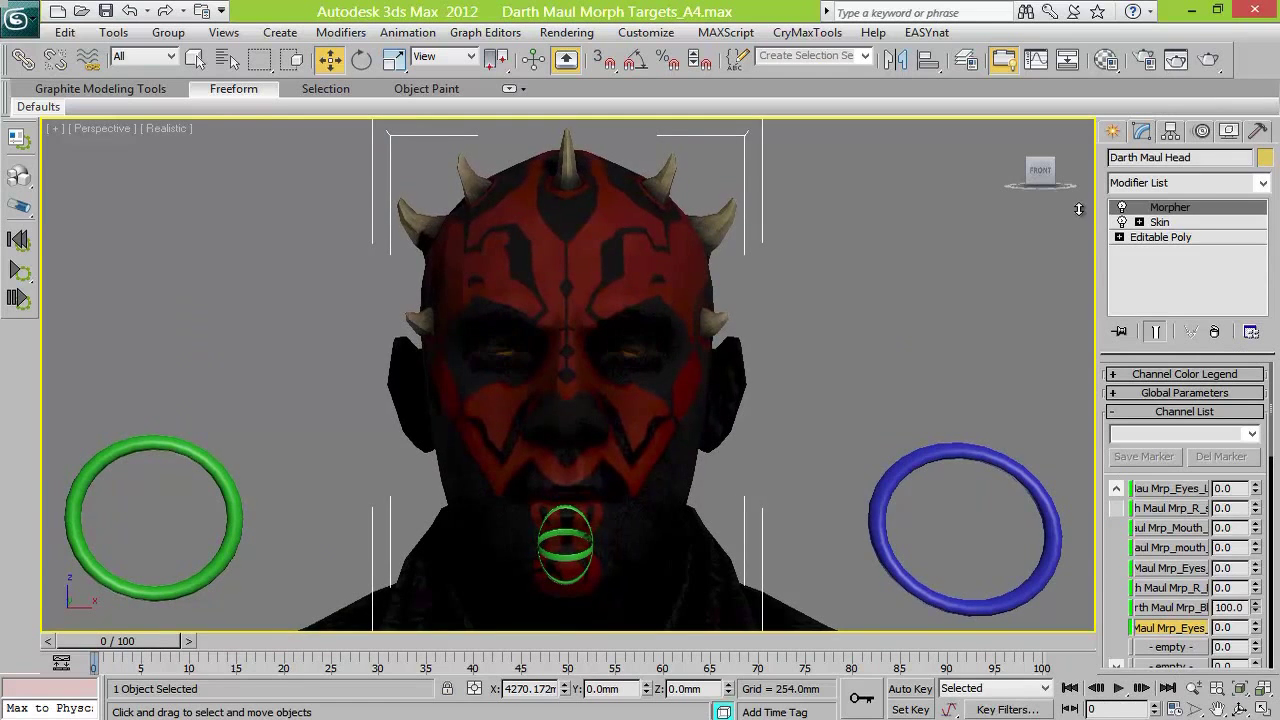
left_click_drag(1256, 527, 1224, 340)
right_click(1256, 607)
left_click_drag(1257, 609, 1184, 200)
right_click(1257, 609)
right_click(1257, 528)
right_click(1255, 528)
left_click_drag(1257, 528, 1187, 294)
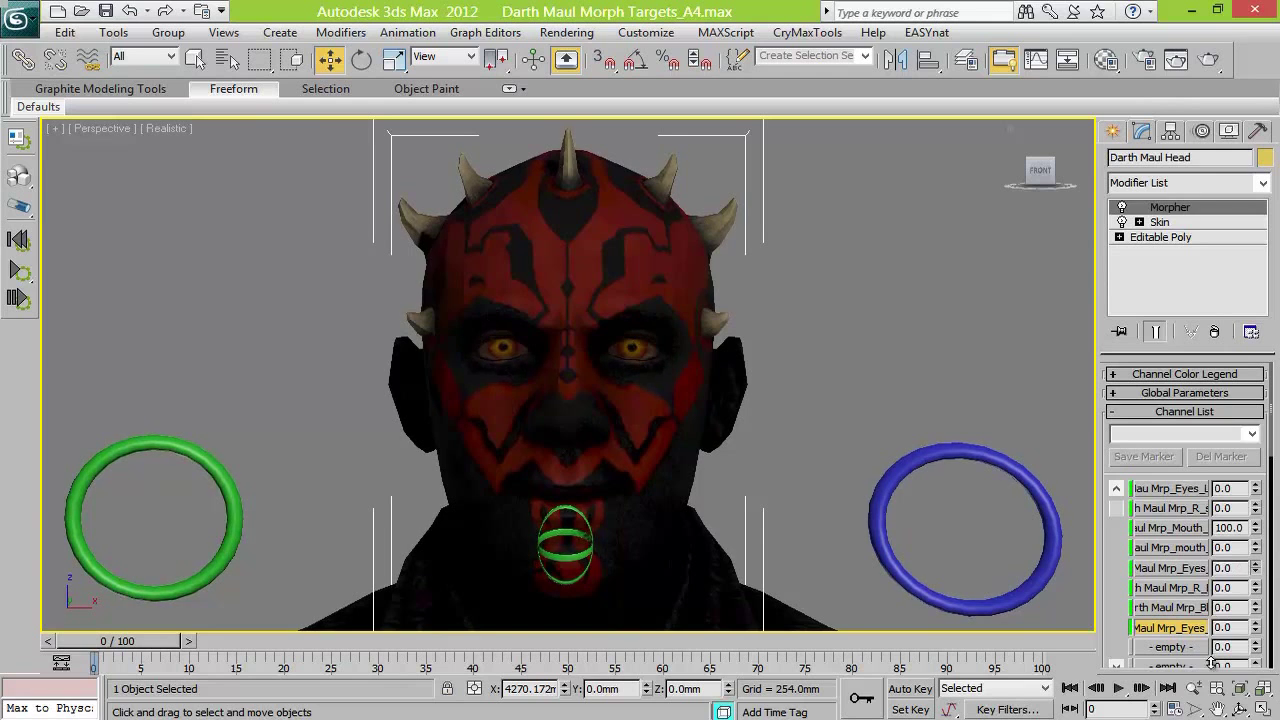
right_click(1256, 527)
left_click_drag(1256, 607, 985, 50)
Move three objects from the Darth Maul Layer to the Darth Maul Morph Targets layer
left_click(970, 58)
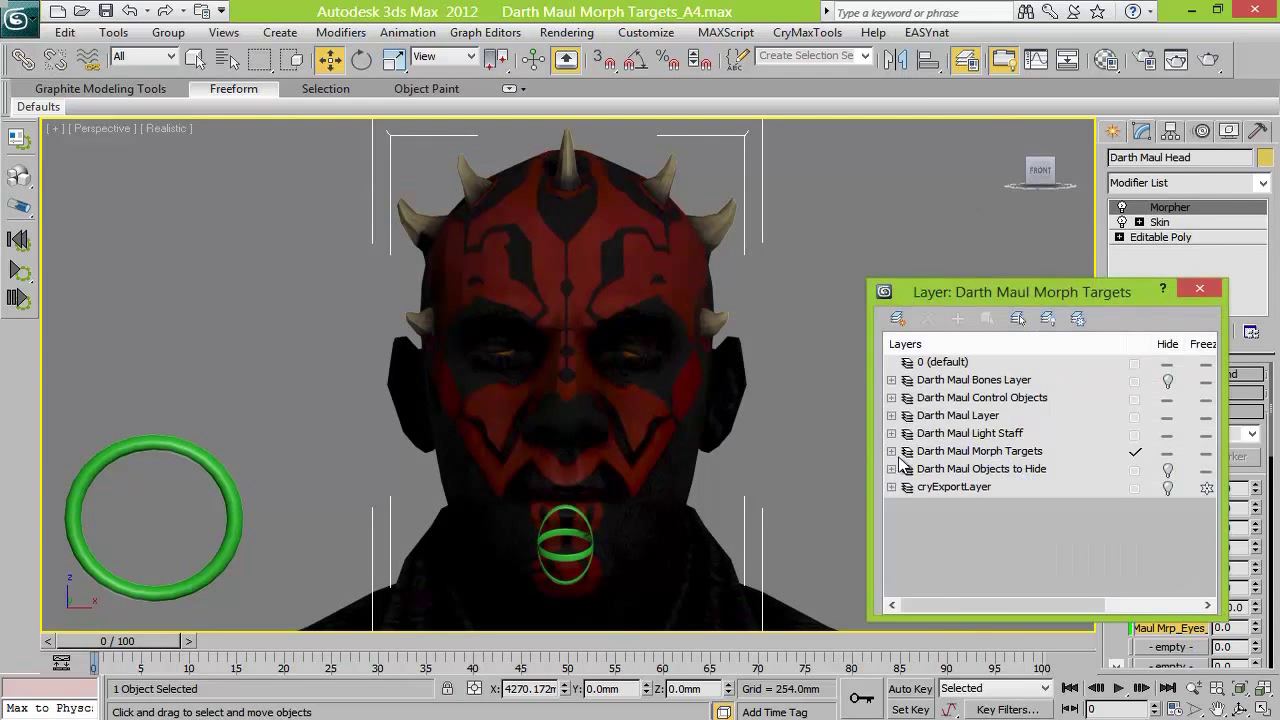
left_click(891, 415)
left_click(1013, 433)
left_click(1013, 469, "shift")
left_click(957, 318)
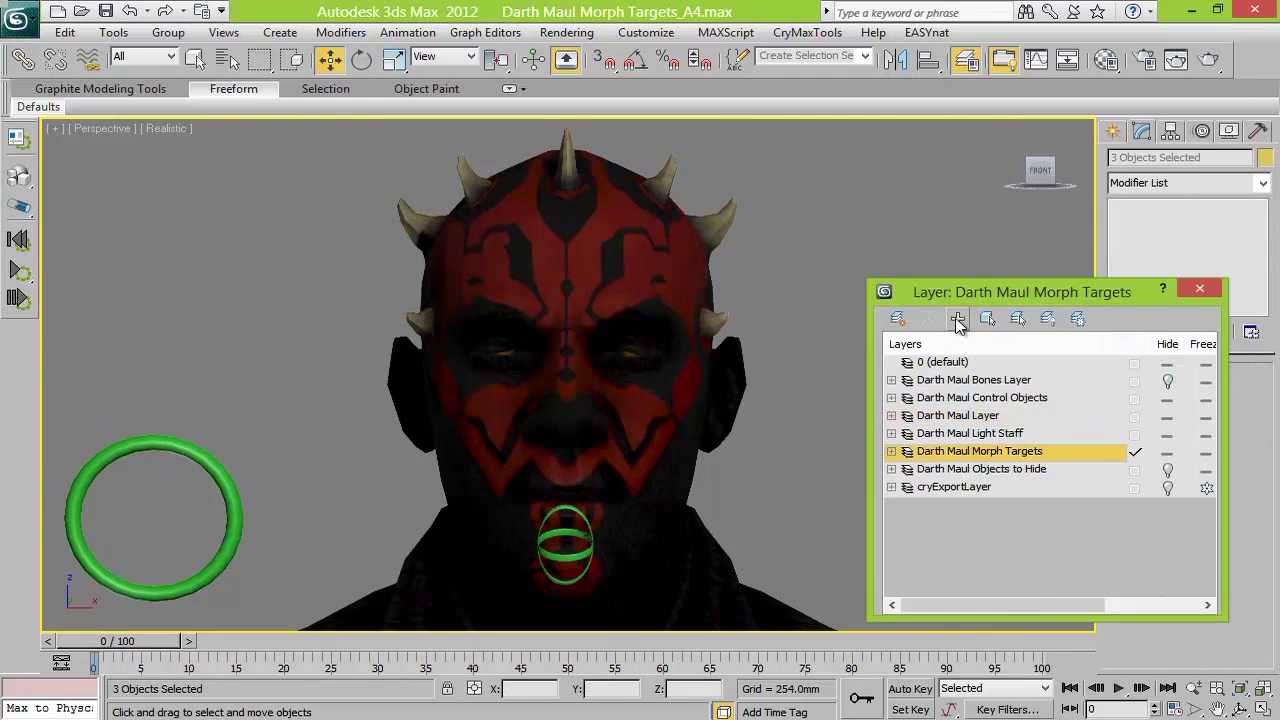
left_click(891, 415)
left_click(1200, 288)
Clear the full Blink on Darth Maul Head and set the right-eye blink and second mouth morph channels to 100
scroll(568, 336, "up", 5)
left_click(750, 378)
left_click(649, 692)
left_click(649, 692)
left_click(740, 607)
right_click(1257, 607)
left_click_drag(1257, 607, 895, 472)
scroll(899, 467, "down", 4)
middle_click_drag(899, 464, 880, 400)
left_click_drag(1256, 590, 1229, 260)
left_click_drag(1256, 548, 1228, 354)
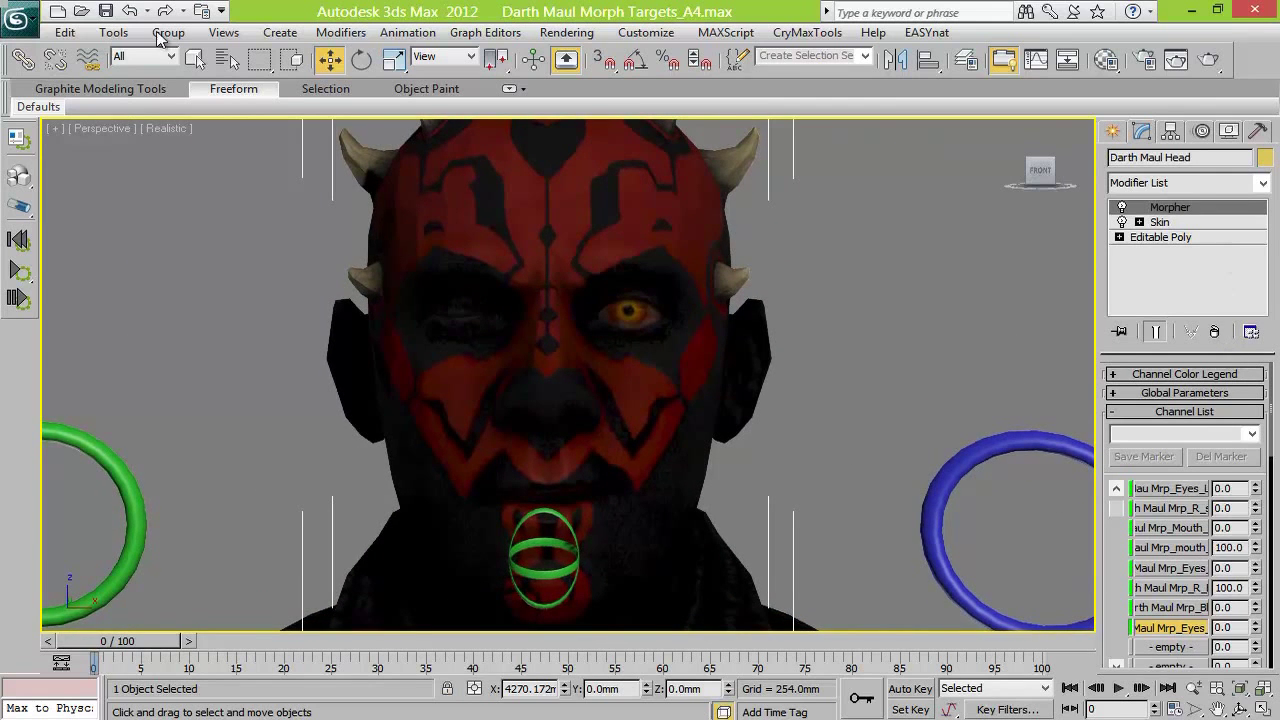
Save the scene with the loaded morph targets
left_click(17, 14)
mouse_move(63, 226)
left_click(206, 163)
left_click(517, 237)
left_click(720, 441)
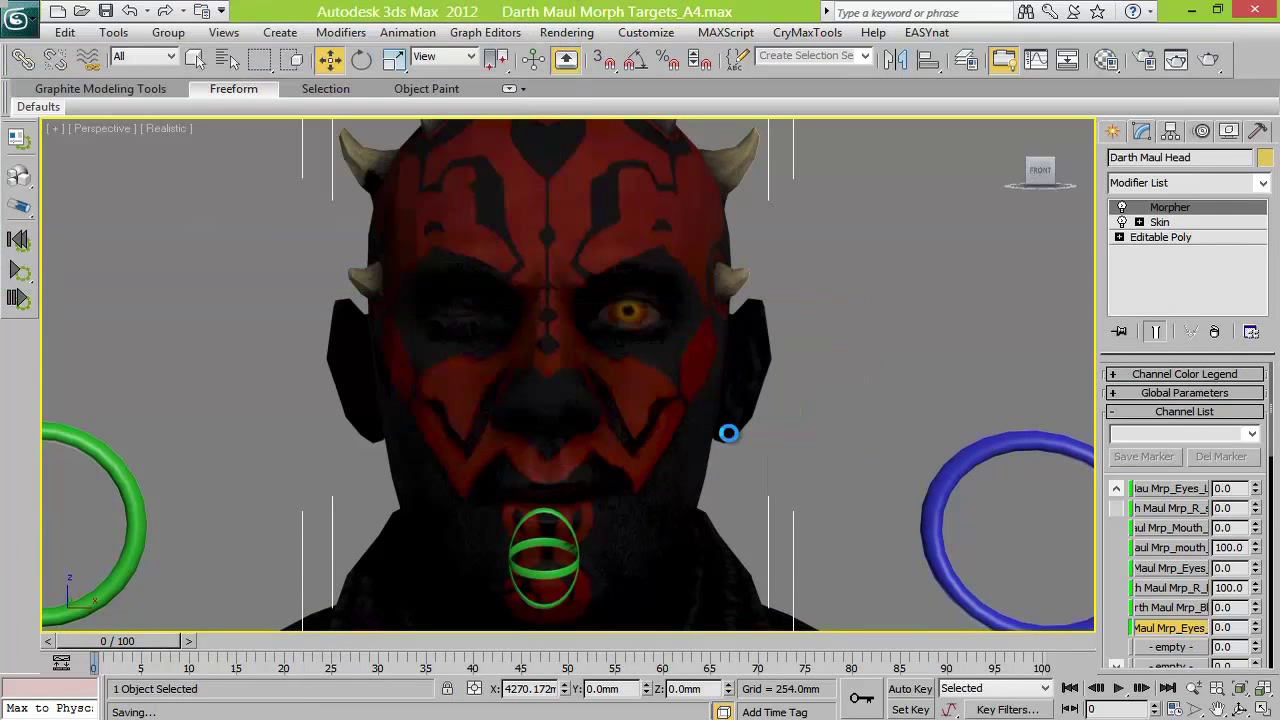
Render the perspective view of the face and render it again with the visibility of five Darth Maul Layer entries toggled
left_click(1206, 70)
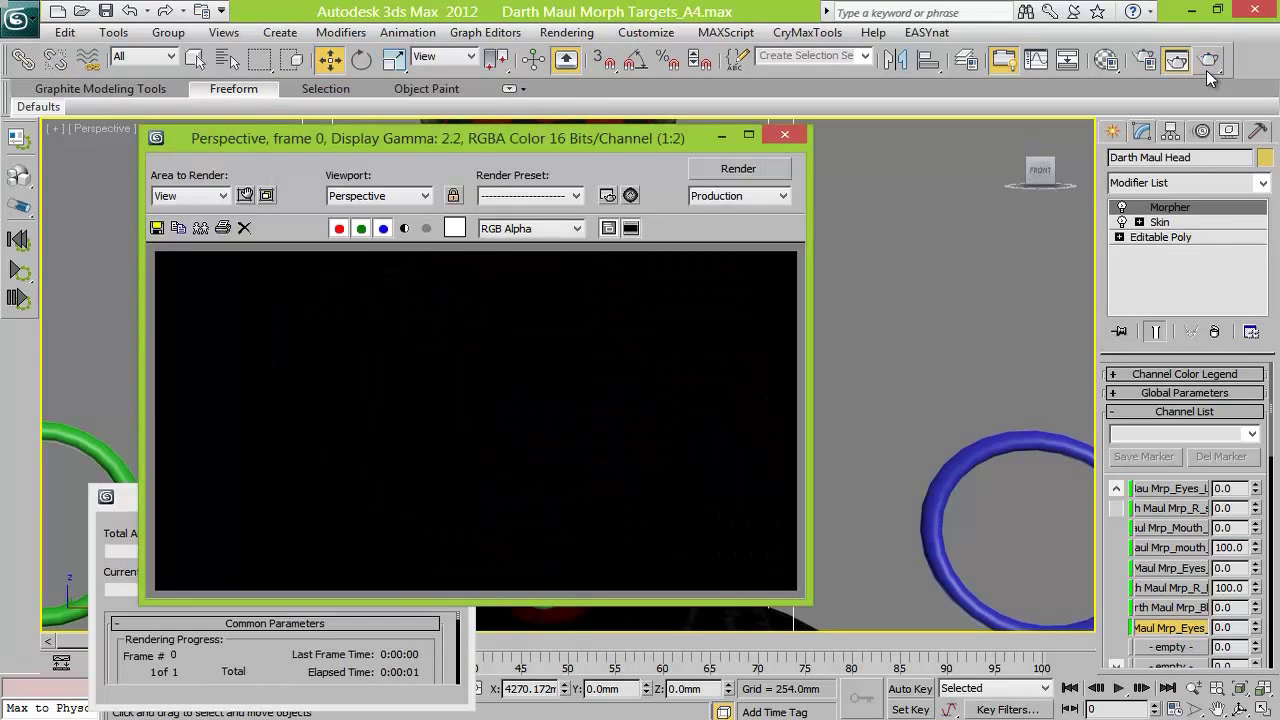
left_click(1208, 62)
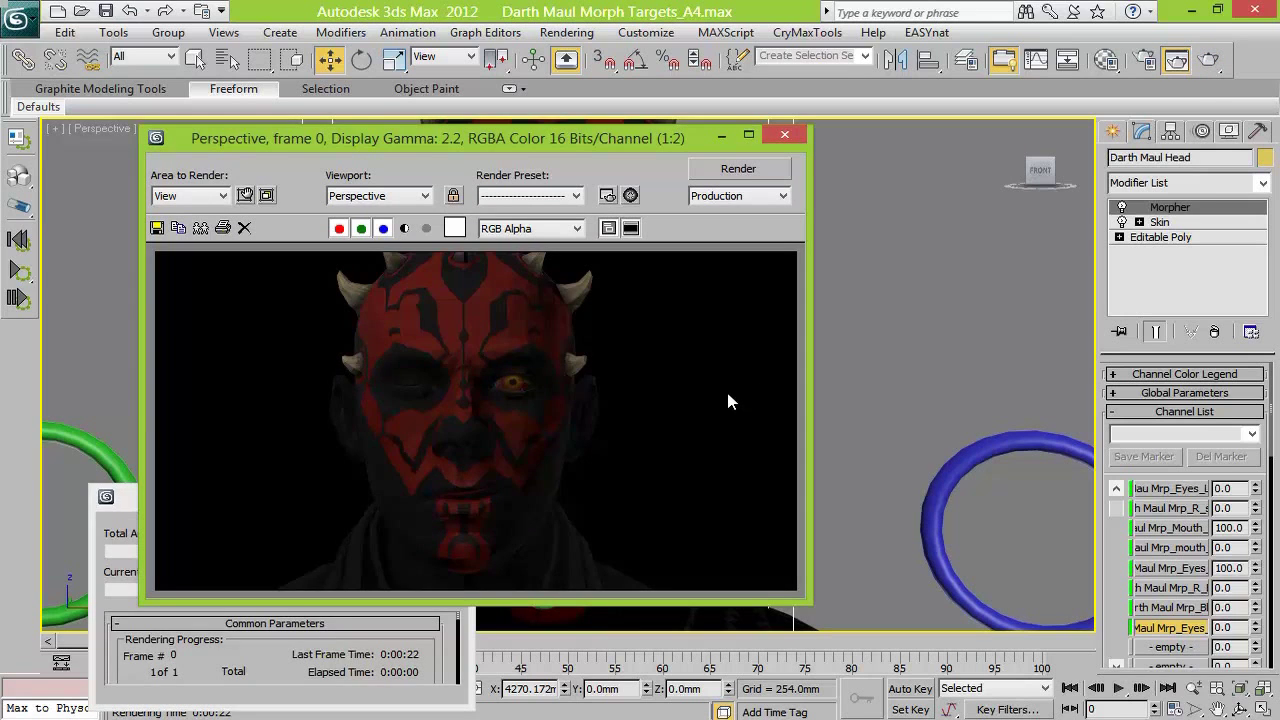
left_click(966, 59)
left_click(891, 416)
left_click(1167, 433)
left_click(1167, 451)
left_click(1168, 505)
left_click(1168, 523)
left_click(1168, 541)
left_click(1200, 288)
left_click(756, 176)
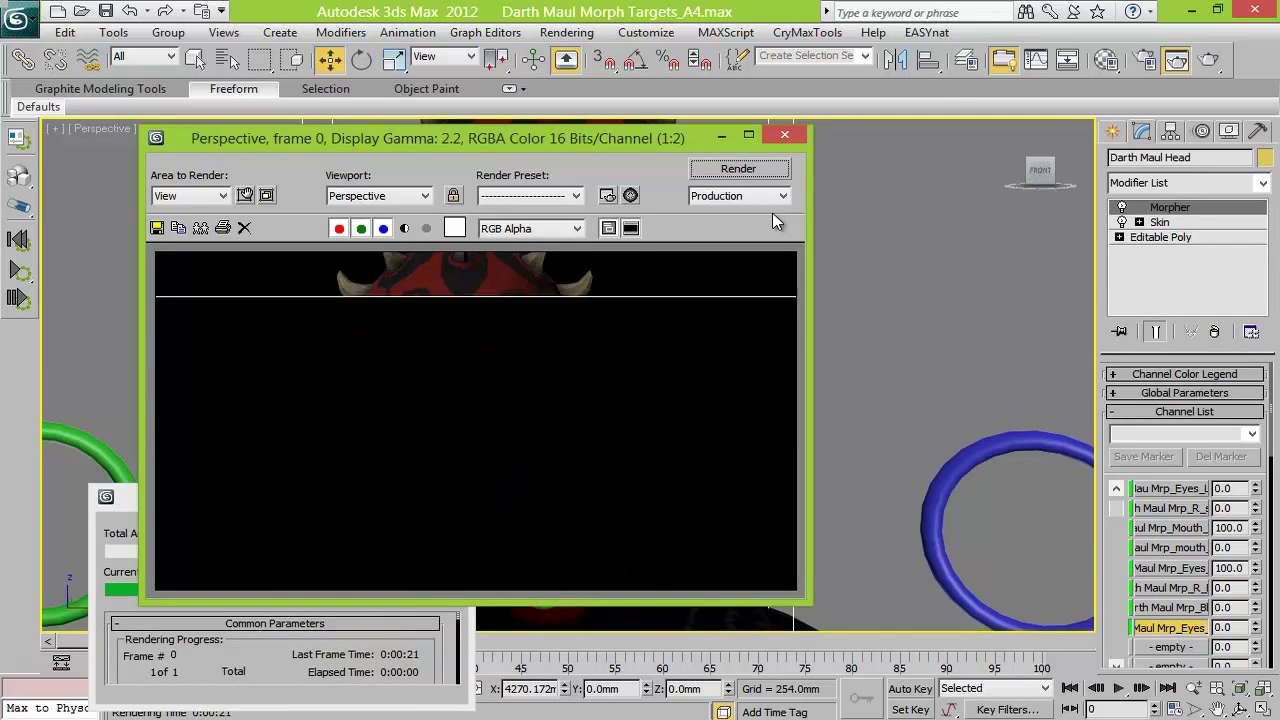
Clear the single-eye and first mouth morph channels, set Blink to 50 and render the view
left_click(785, 135)
right_click(1256, 569)
left_click_drag(1256, 609, 1246, 387)
right_click(1256, 530)
left_click(1208, 60)
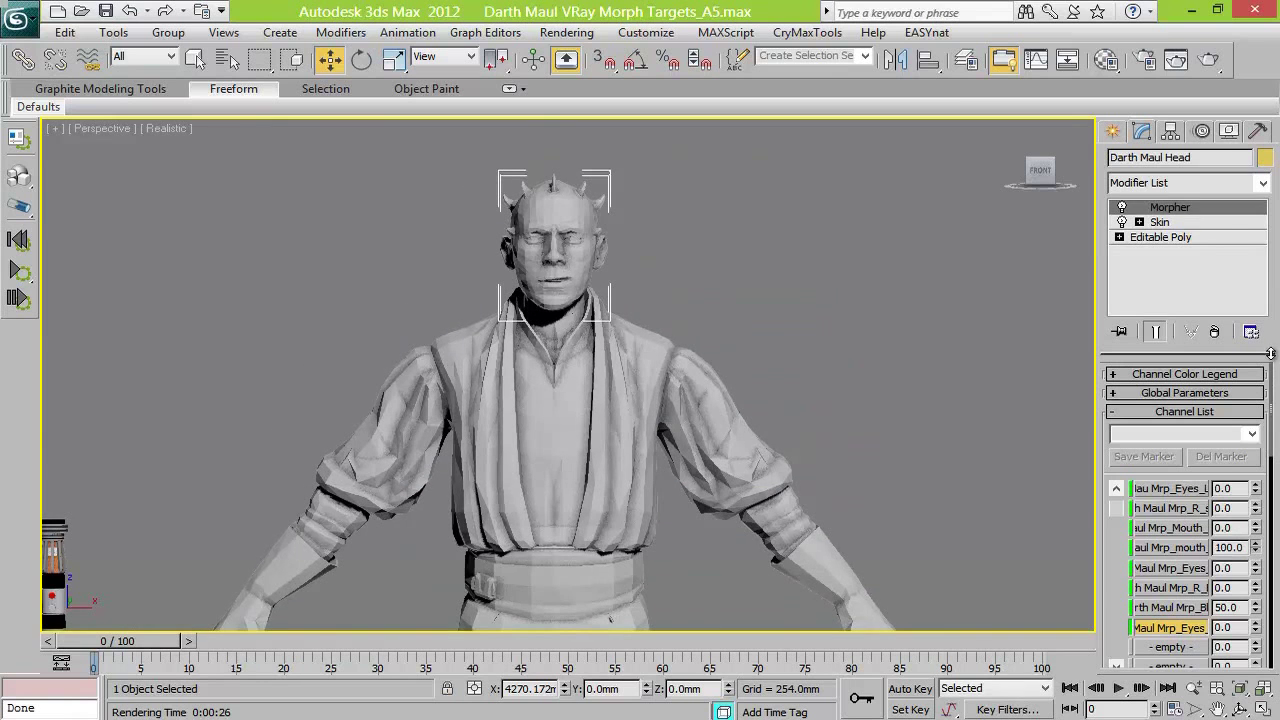
Sample the Darth Maul material from the model into an empty Material Editor slot
left_click(1106, 66)
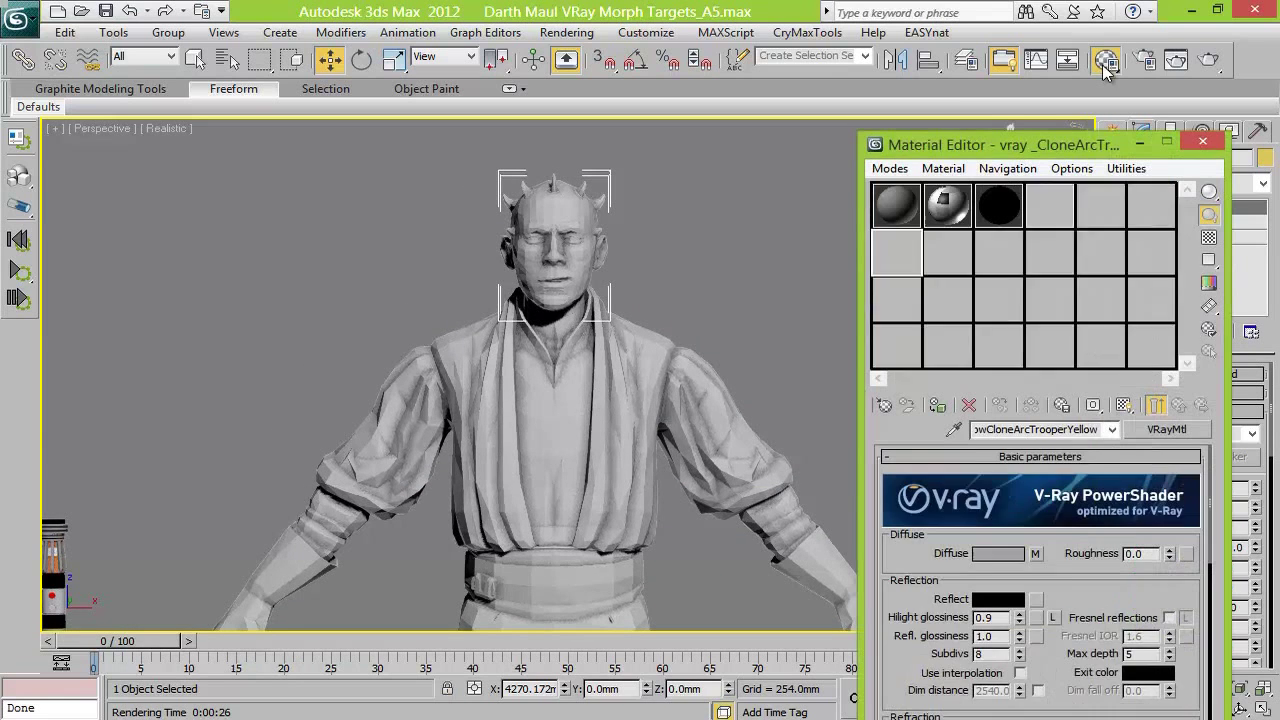
left_click(910, 213)
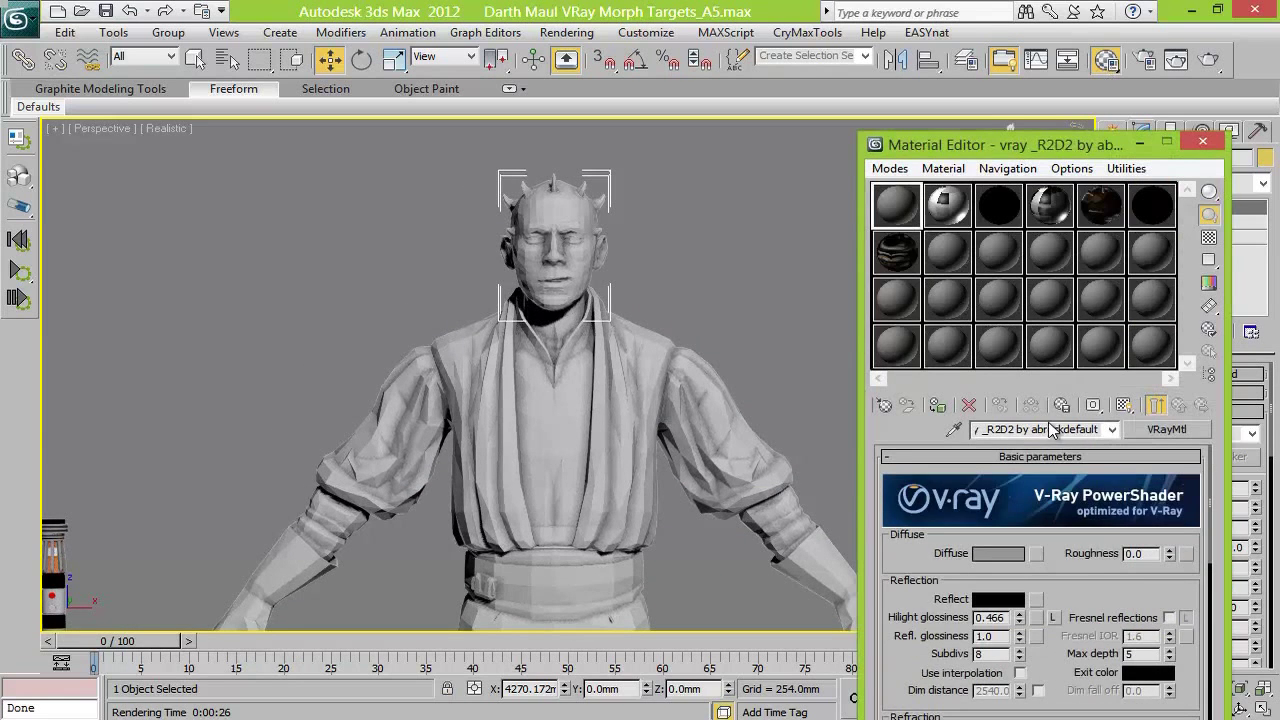
left_click(948, 252)
left_click(955, 430)
left_click(725, 400)
Show the diffuse textures of the material's first two sub-materials, starting with the skirt shader, in the viewport
left_click(1102, 556)
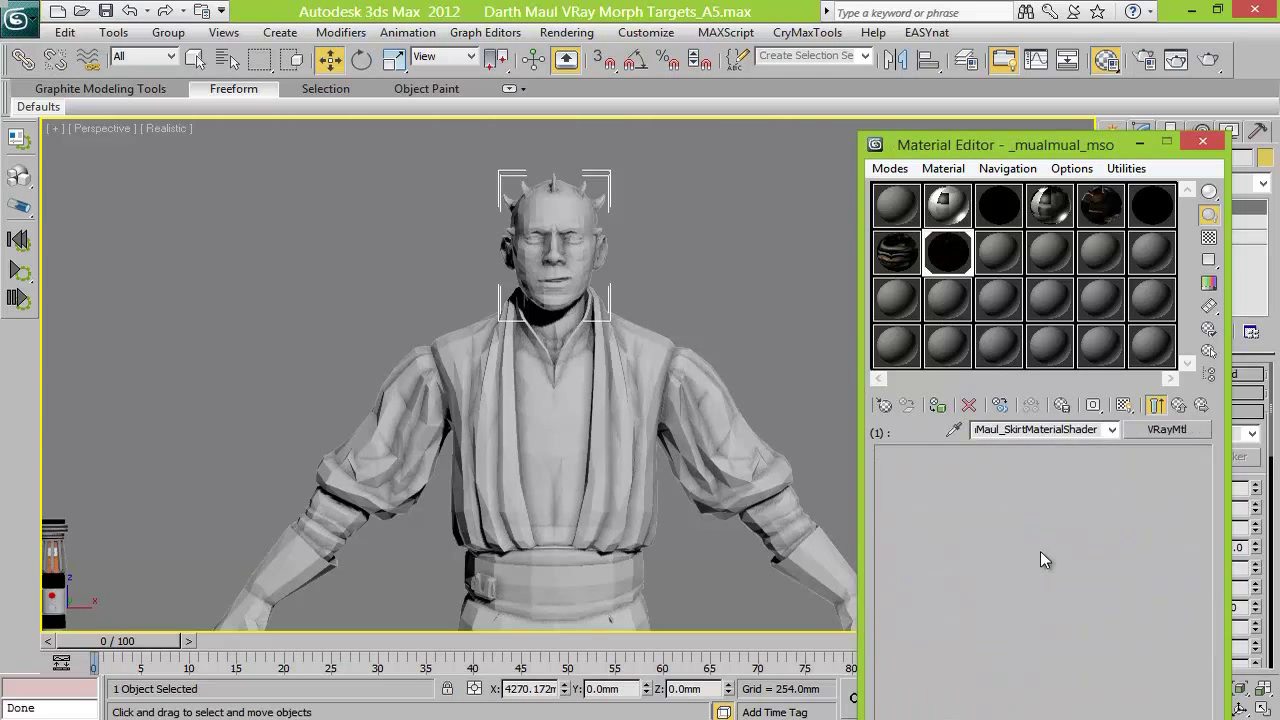
left_click(1040, 553)
left_click(1123, 405)
left_click(1114, 427)
left_click(1020, 447)
left_click(1077, 577)
left_click(1040, 555)
left_click(1123, 405)
Show the diffuse texture of the eyes sub-material in the viewport
left_click(1113, 430)
left_click(1030, 447)
left_click(1040, 551)
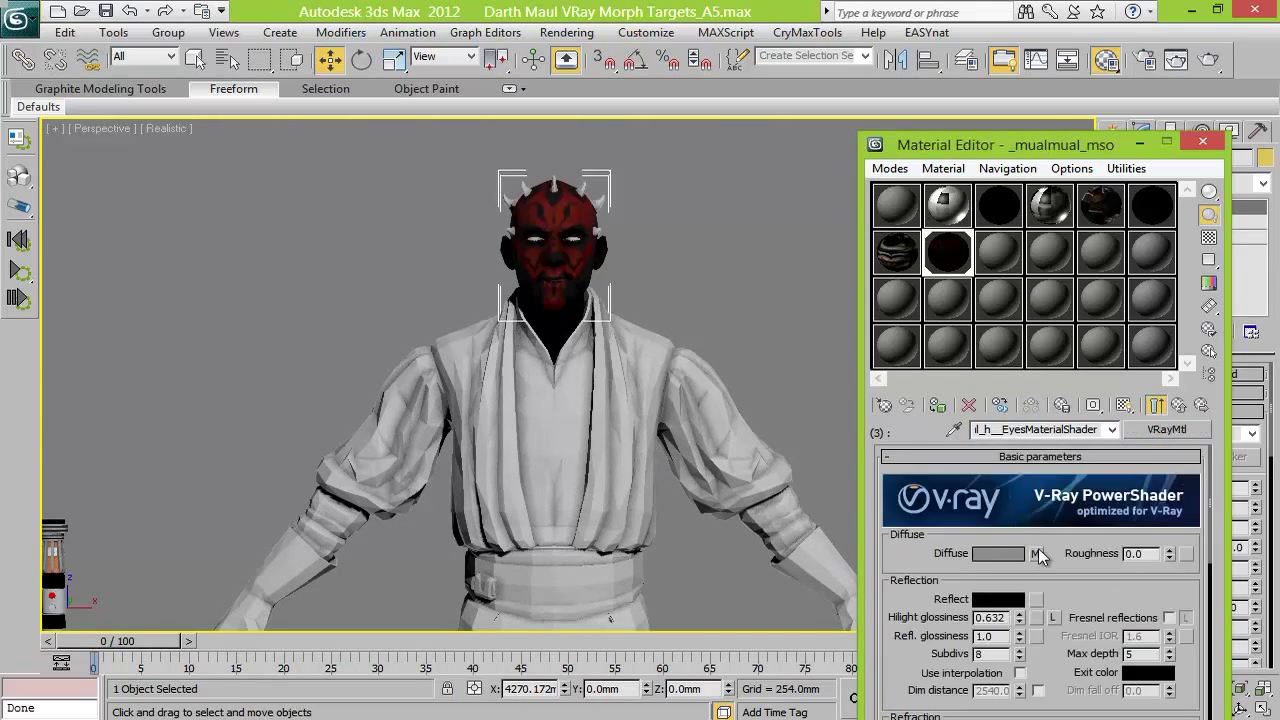
left_click(1012, 558)
left_click(1123, 404)
Render close front views of Darth Maul's textured face
scroll(725, 400, "up", 9)
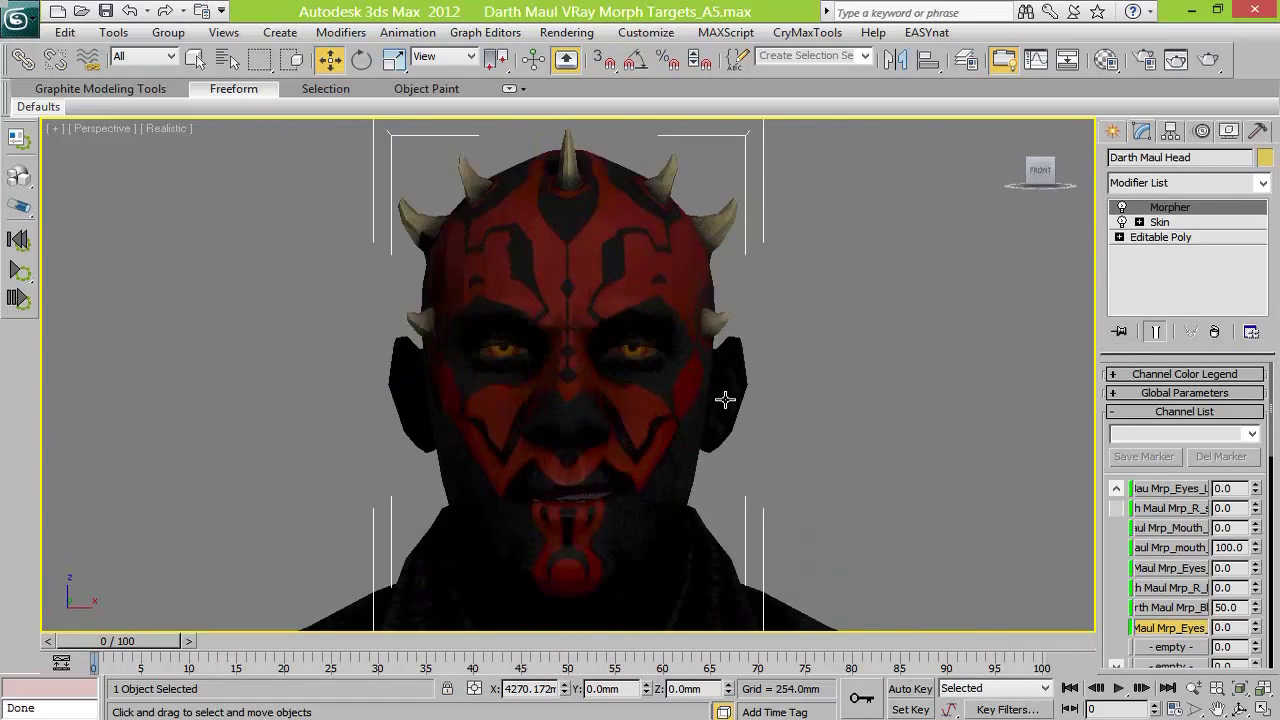
scroll(725, 400, "down", 10)
scroll(725, 400, "up", 10)
left_click(1209, 60)
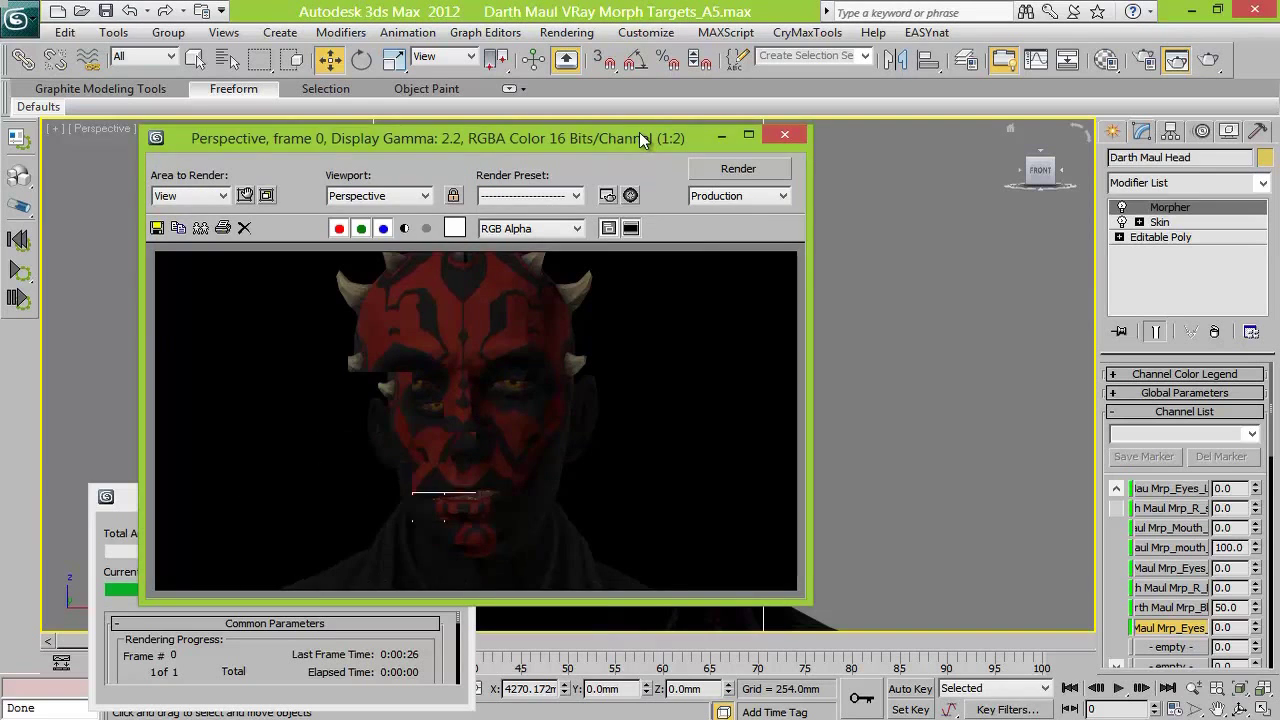
left_click(783, 136)
left_click(1210, 59)
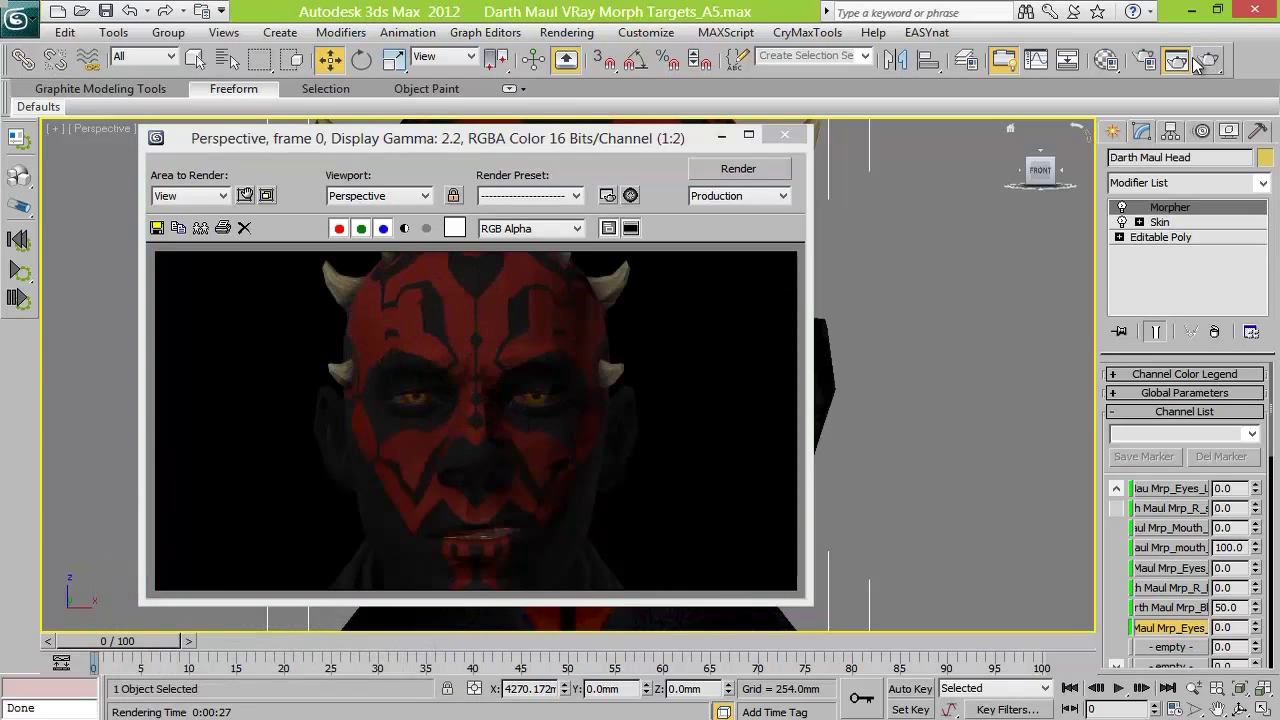
Reset the second mouth morph channel, set the first one to 100 and render the face
right_click(1256, 551)
left_click_drag(1257, 525, 1245, 242)
left_click(715, 170)
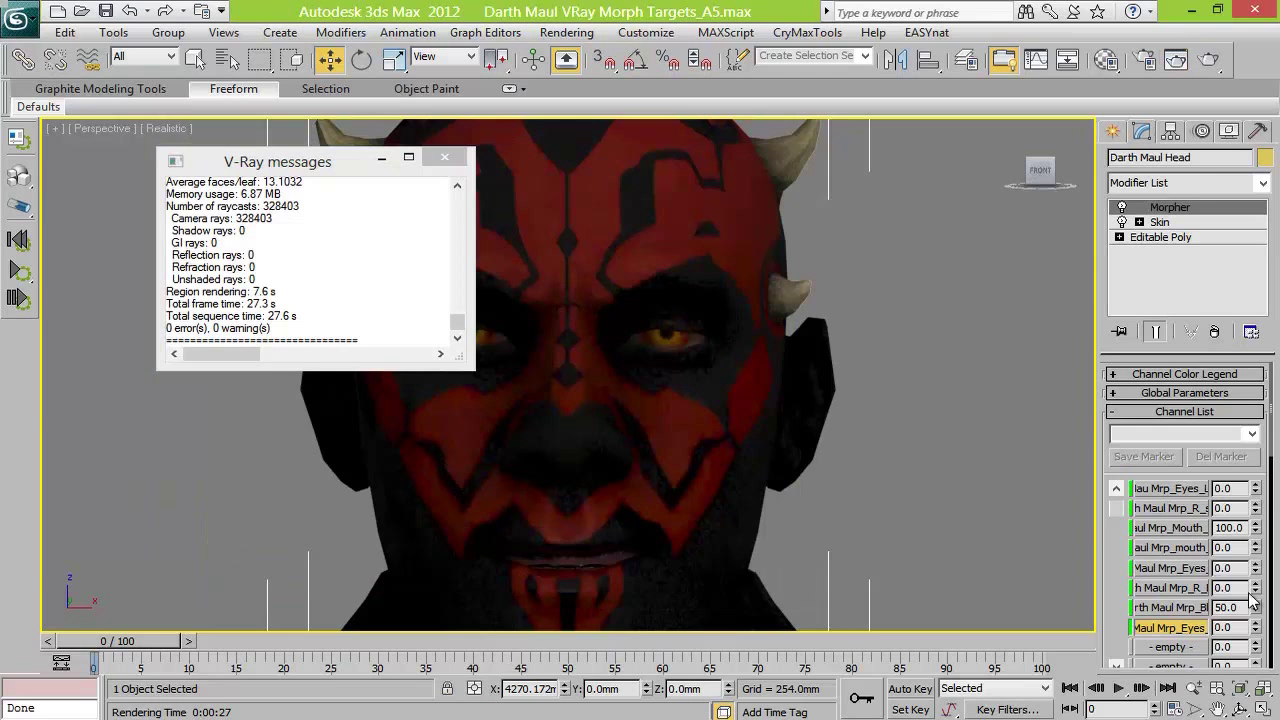
Reset the Blink channel, set the right-eye blink channel to 100 and render the face
right_click(1255, 607)
left_click_drag(1255, 587, 1255, 575)
left_click(1209, 62)
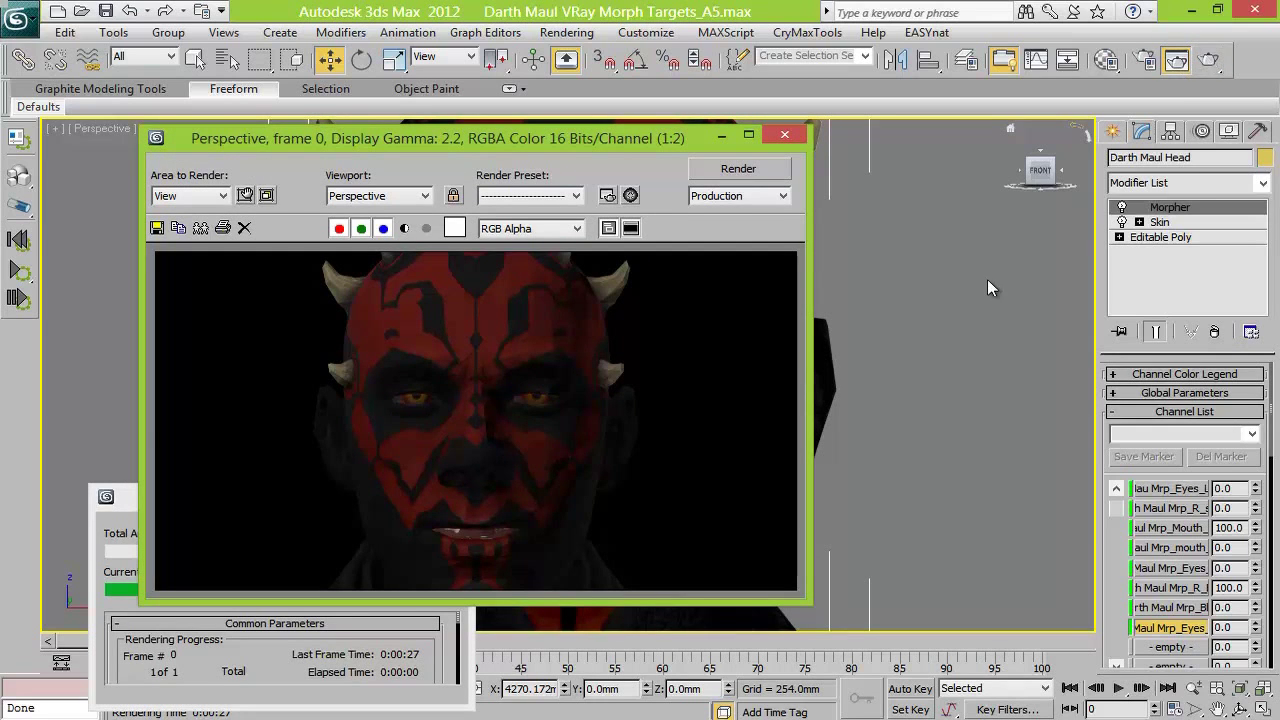
Rotate the CC_DarthMaul_Jaw01 control in the Local coordinate system to open the mouth slightly
left_click(471, 56)
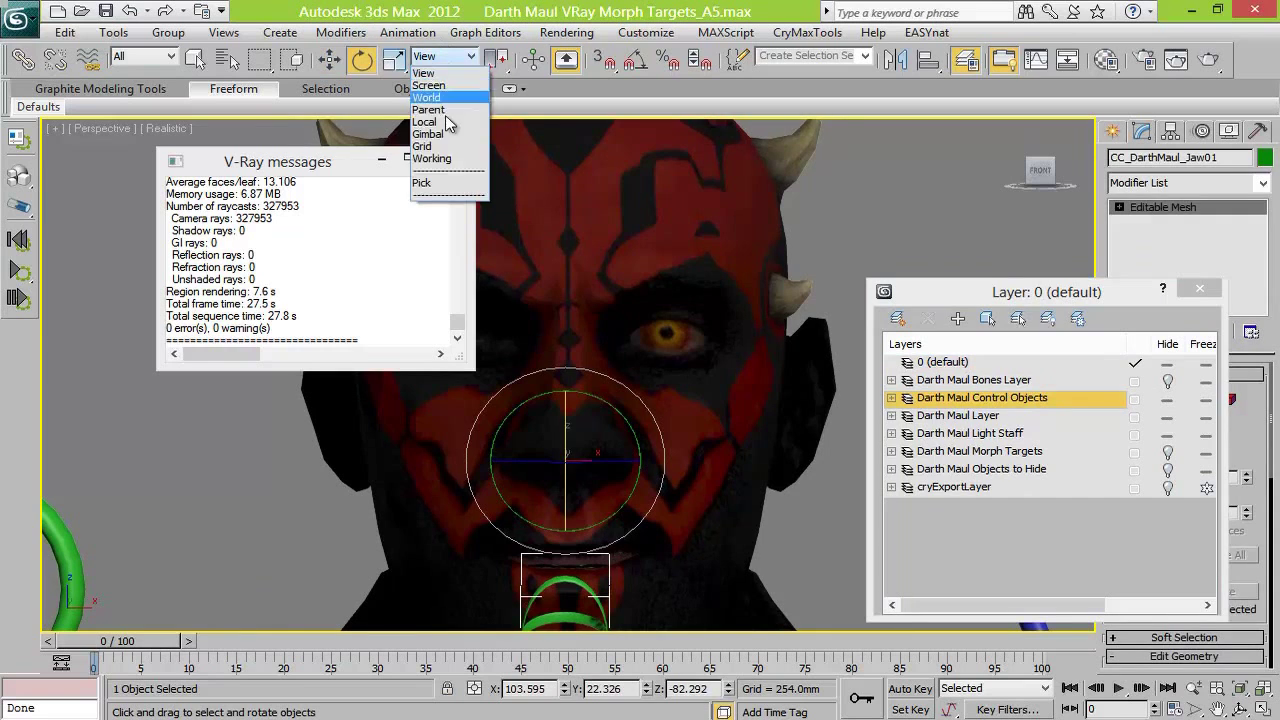
left_click(440, 128)
left_click_drag(568, 445, 568, 411)
middle_click_drag(710, 474, 688, 370)
scroll(714, 402, "down", 5)
scroll(714, 402, "up", 5)
key("ctrl+z")
left_click(1038, 175)
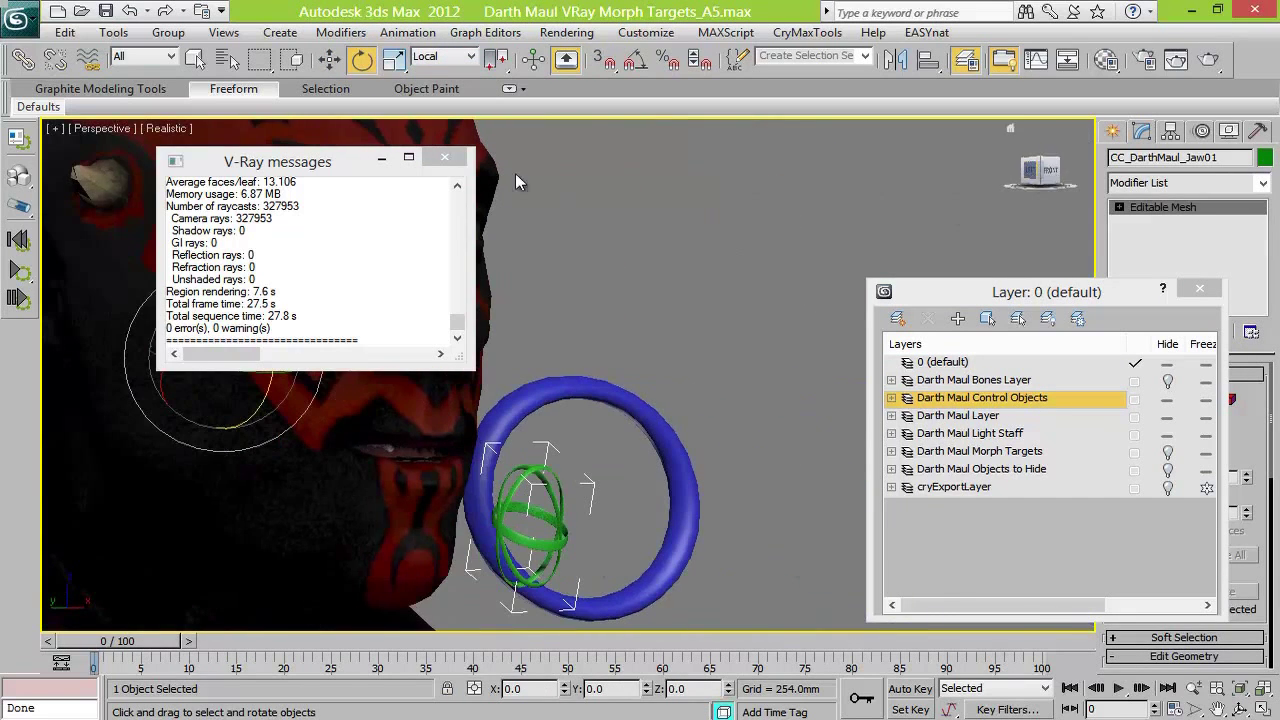
mouse_move(267, 334)
left_mouse_down()
mouse_move(274, 323)
mouse_move(278, 333)
left_mouse_up()
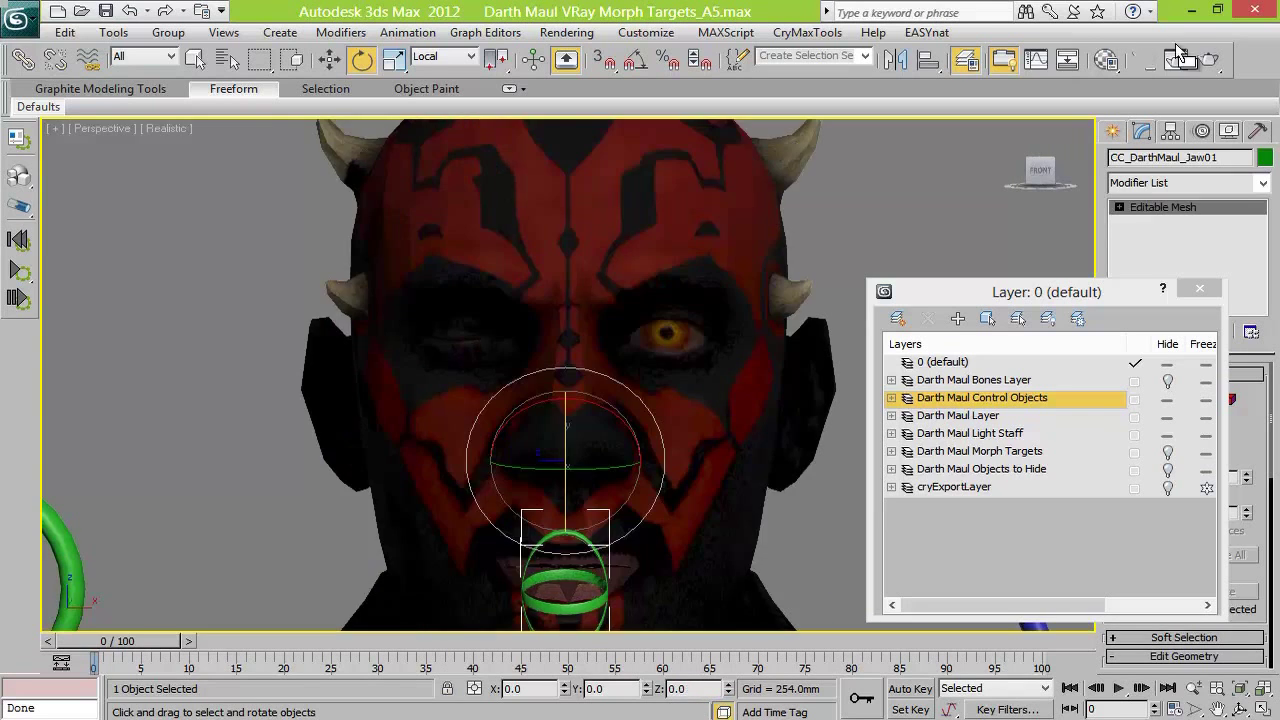
Render the open-mouth winking face and close the V-Ray messages, render and layer windows
left_click(1209, 58)
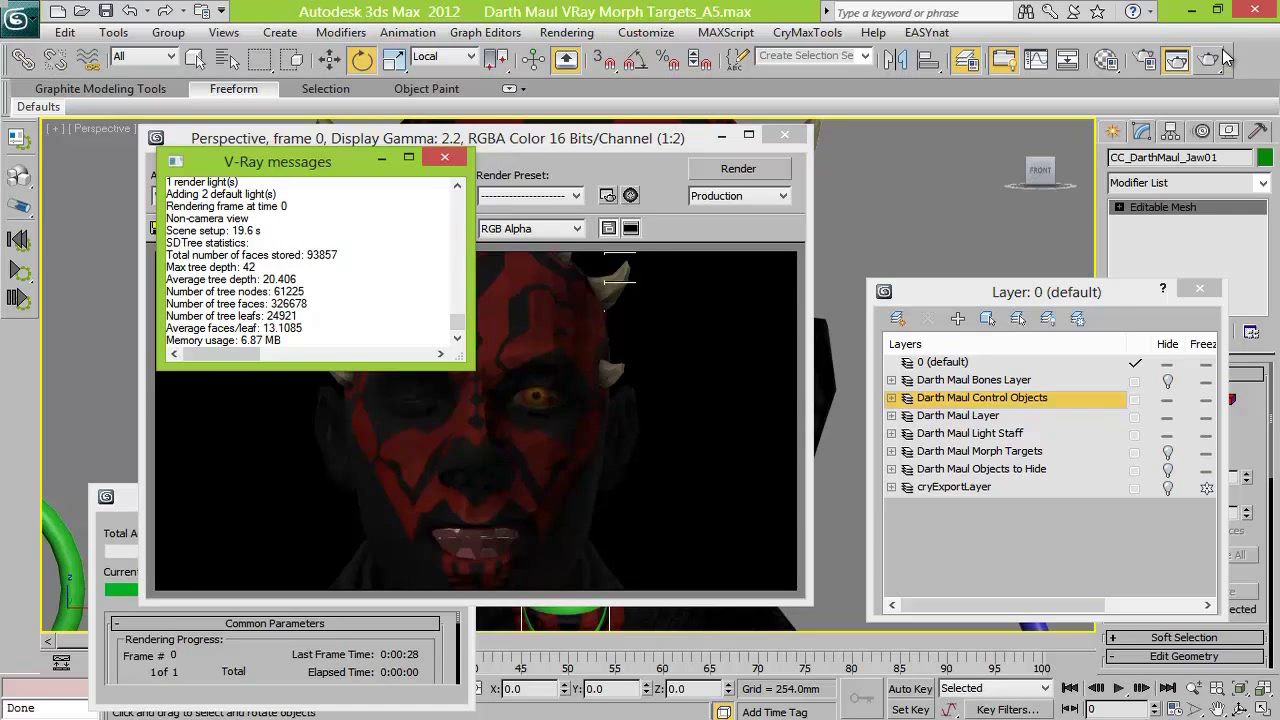
left_click(441, 160)
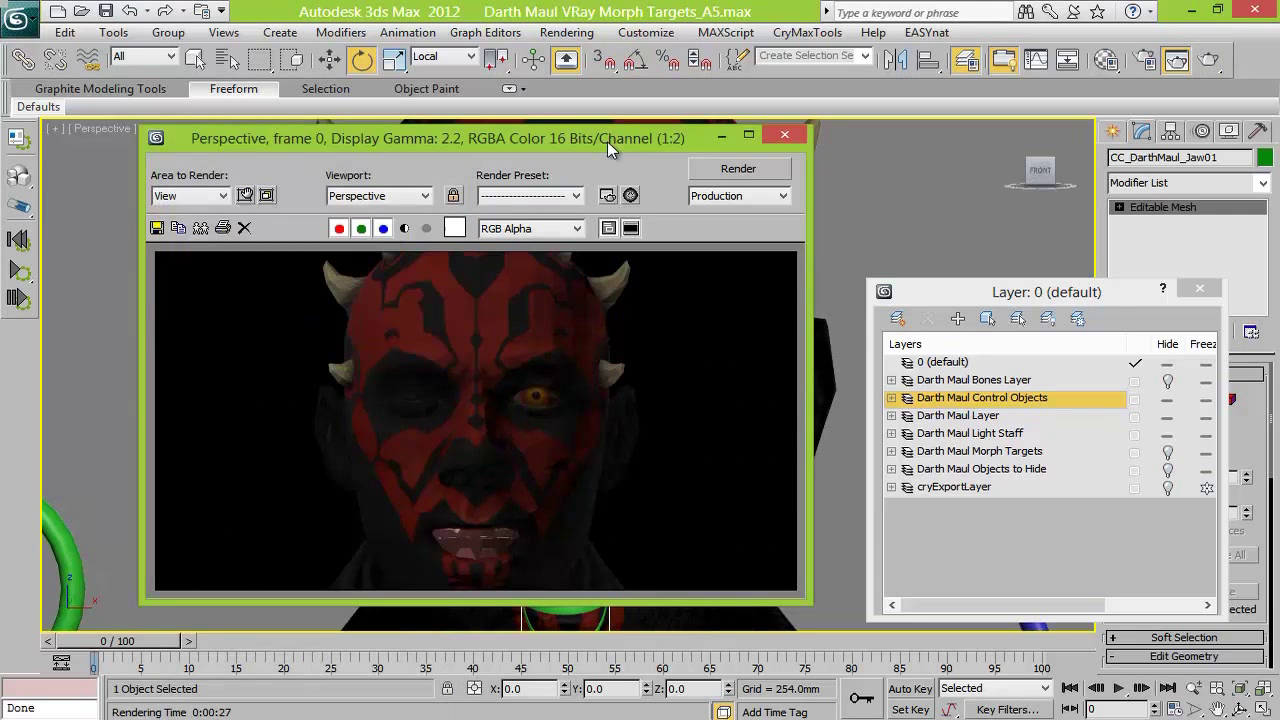
left_click(784, 134)
left_click(1199, 288)
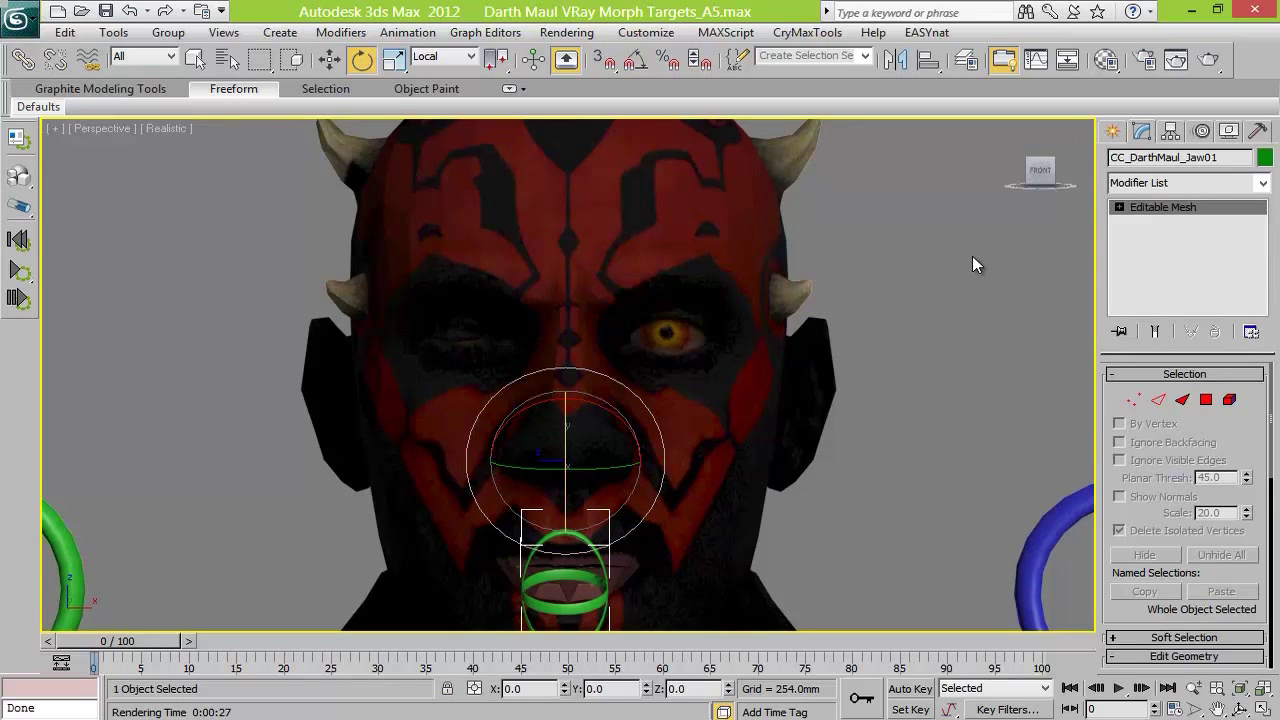
Undo the jaw control's rotation and reset the right-eye blink channel on Darth Maul Head
scroll(922, 422, "down", 5)
middle_click_drag(873, 406, 796, 308)
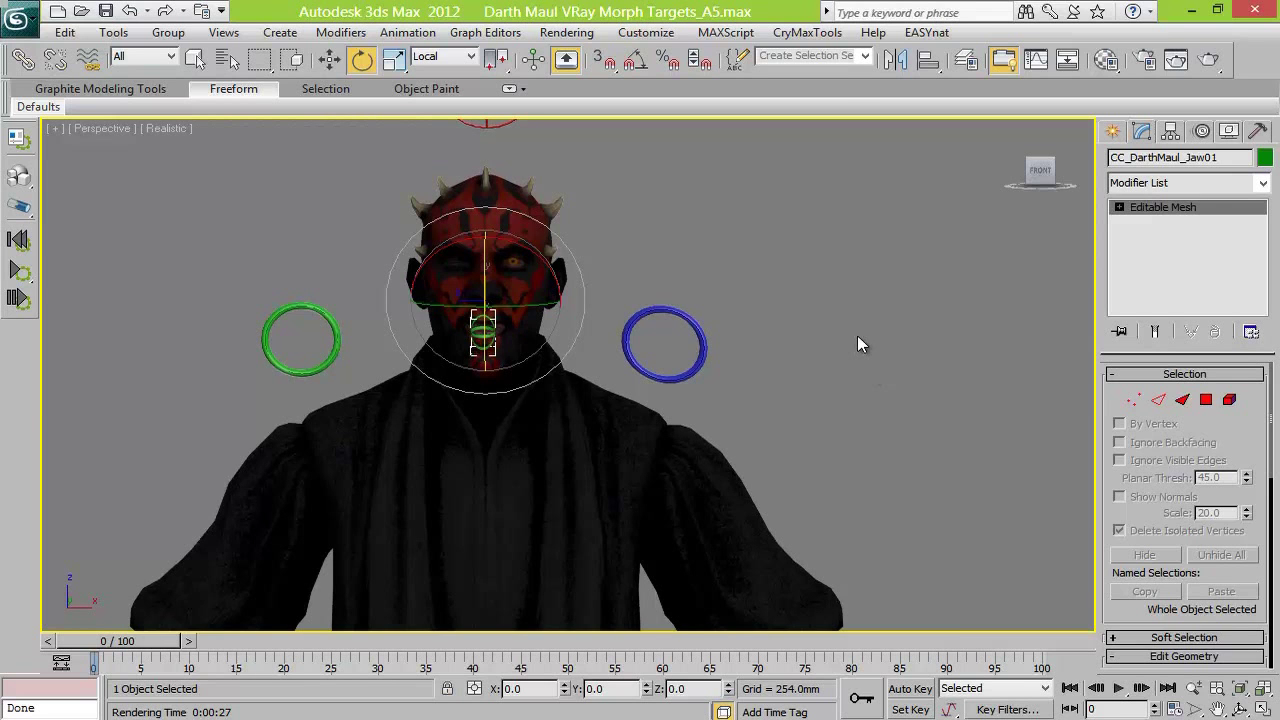
scroll(738, 396, "up", 6)
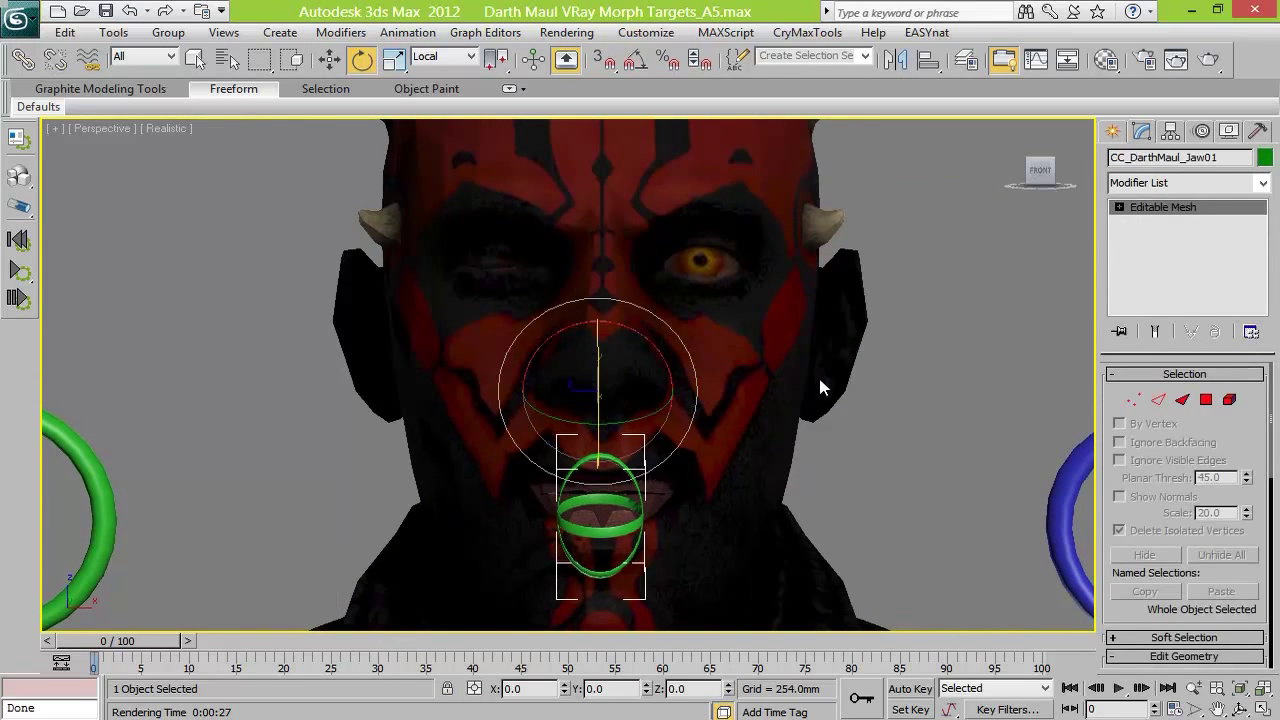
key("ctrl+z")
left_click(820, 381)
right_click(1256, 590)
Raise the Mrp_Eyes_L channel at the start of the visible channel list and render the face
left_click_drag(1257, 480, 1255, 380)
left_click_drag(1257, 487, 1254, 350)
left_click(1214, 65)
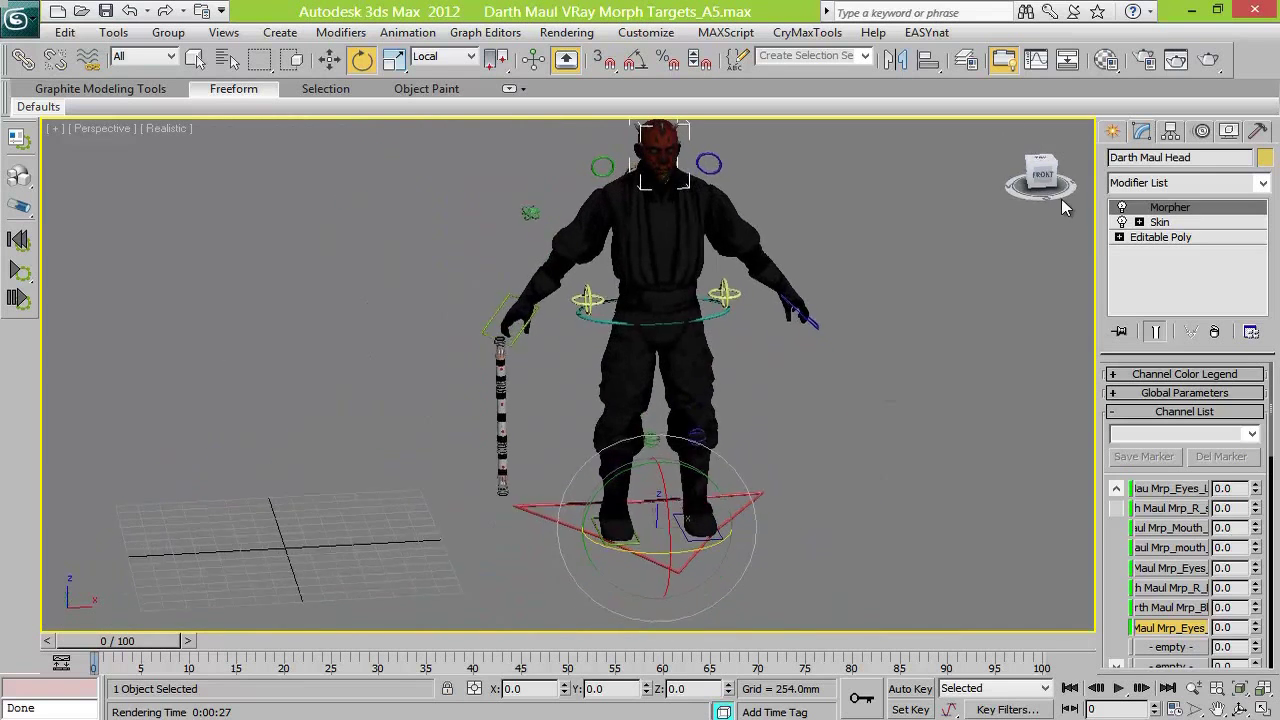
Create a sphere on the ground beside the character and align it with the blue ring control next to the head
left_click(1112, 131)
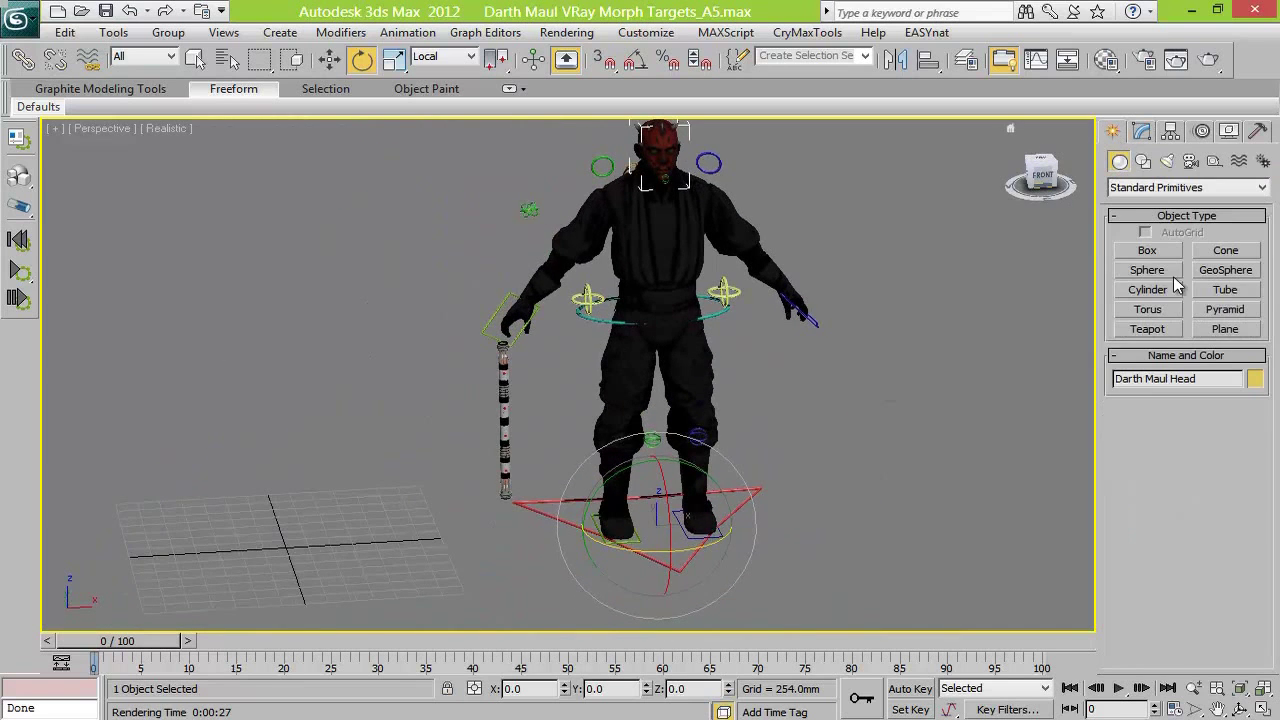
left_click(1150, 270)
left_click_drag(212, 527, 220, 526)
key("w")
key("alt+a")
left_click(712, 157)
left_click(823, 559)
Move the sphere beside the head at eye level in the front view
left_click(1044, 176)
left_click(656, 140, "ctrl")
key("z")
left_click(642, 218, "alt")
left_click_drag(708, 556, 809, 286)
Align the sphere with Darth Maul's left eye on Y Position only, pivot point to pivot point
key("alt+a")
left_click(640, 300)
left_click_drag(796, 222, 1044, 224)
left_click(1036, 289)
left_click(894, 289)
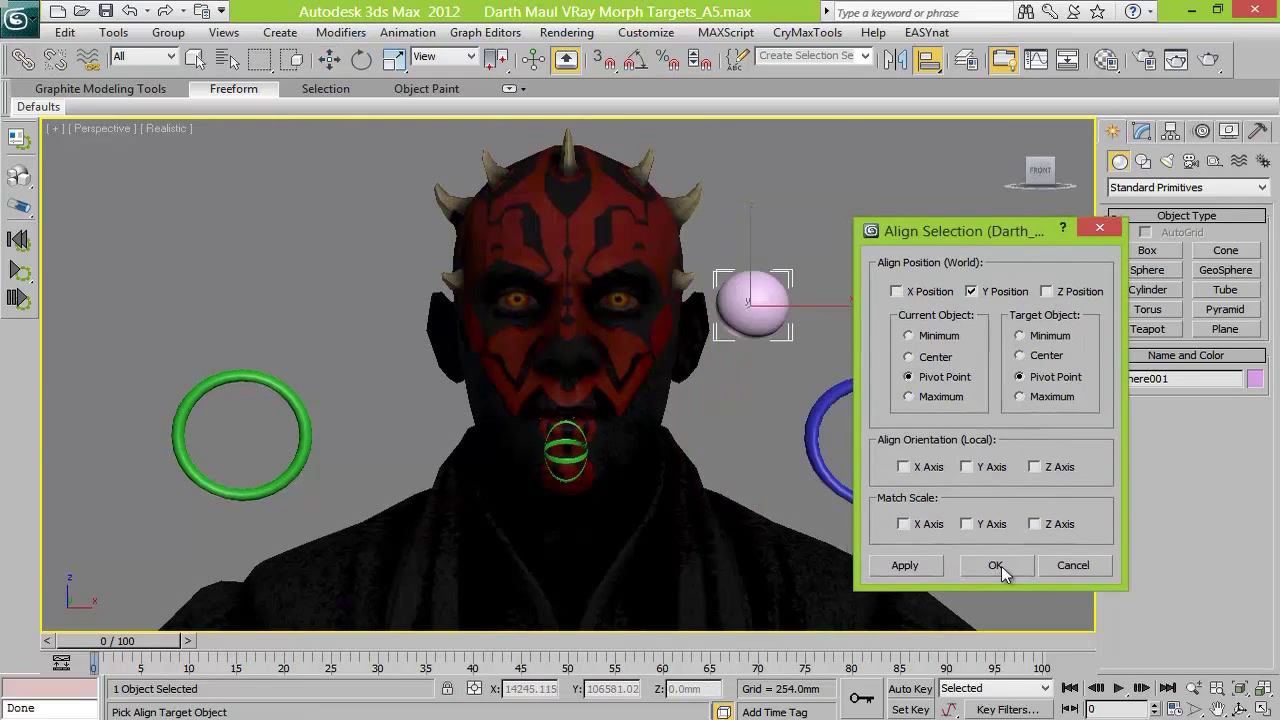
left_click(998, 486)
Move the sphere over the left eye, to about X 4357.6 mm and Y -174.4 mm
left_click_drag(828, 308, 685, 305)
left_click_drag(646, 690, 671, 46)
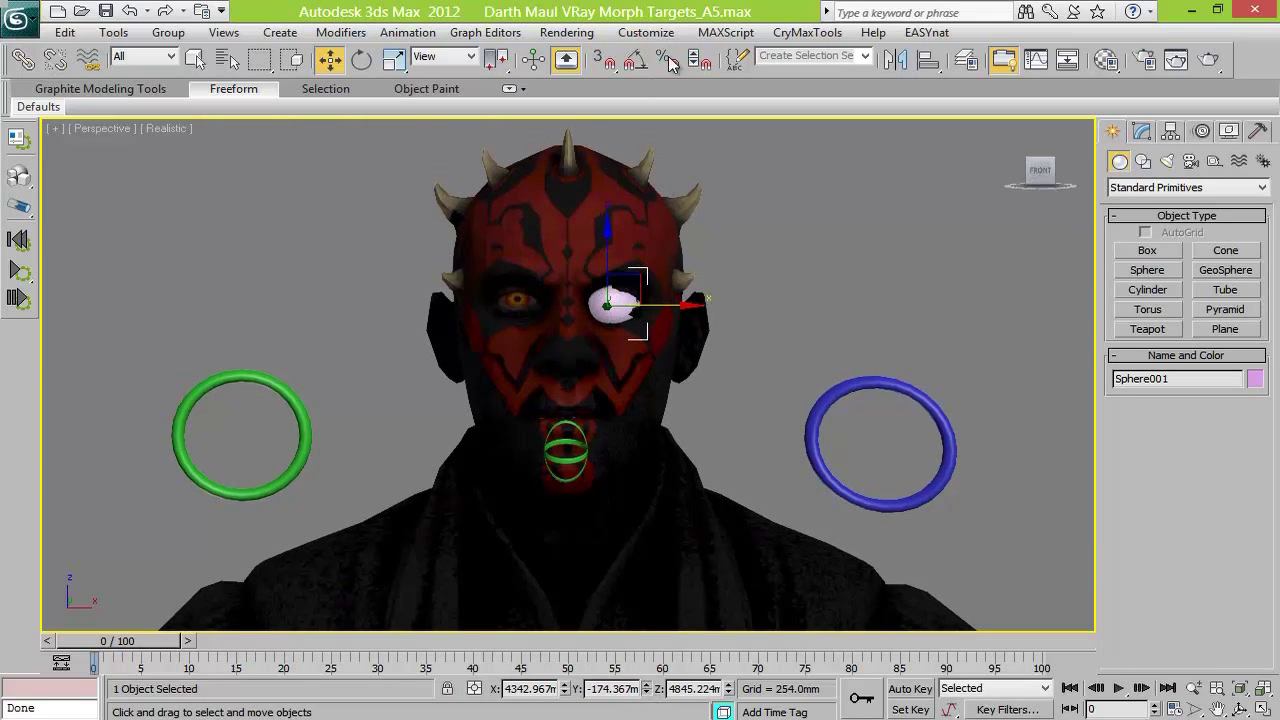
left_click_drag(565, 691, 567, 686)
key("z")
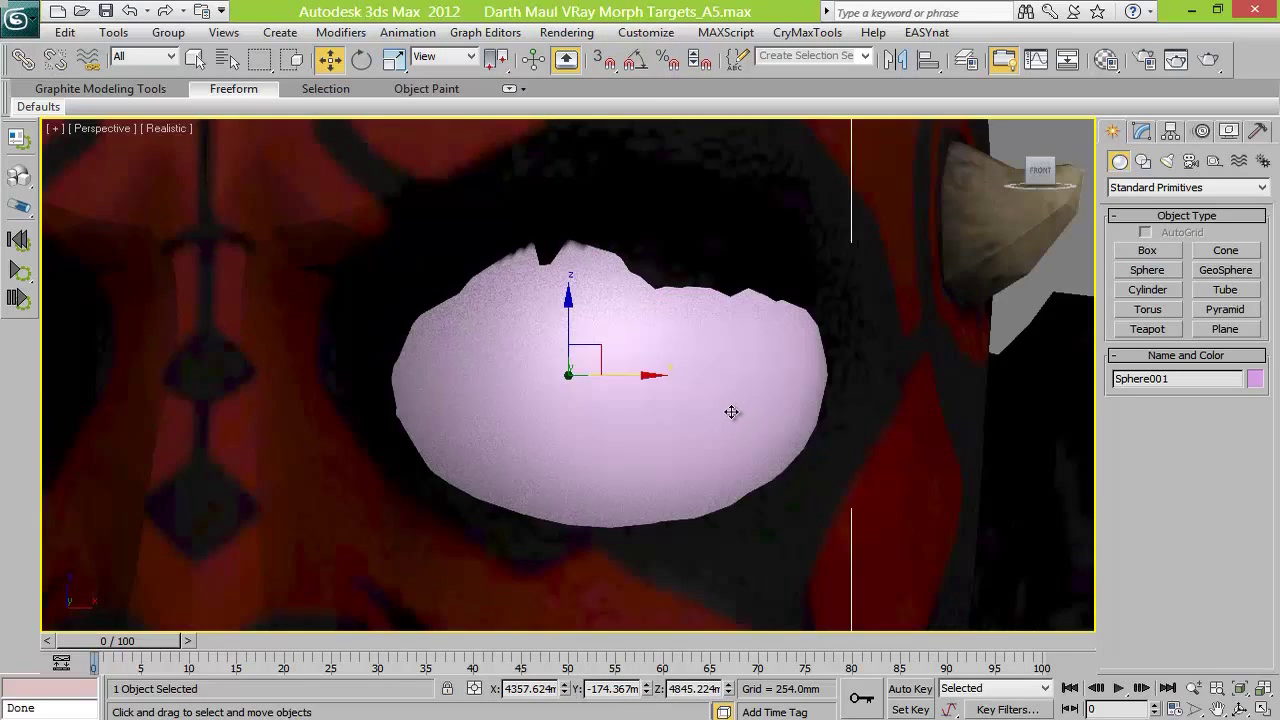
Scale the sphere to fit the left eye socket and move it to about X 4362.3 mm, Y -195.7 mm, Z 4849.3 mm
scroll(735, 410, "down", 5)
left_click(396, 61)
left_click_drag(577, 366, 577, 412)
left_click(330, 60)
left_click(395, 61)
left_click_drag(656, 368, 665, 368)
left_click(332, 62)
left_click(564, 685)
left_click(564, 685)
left_click(564, 685)
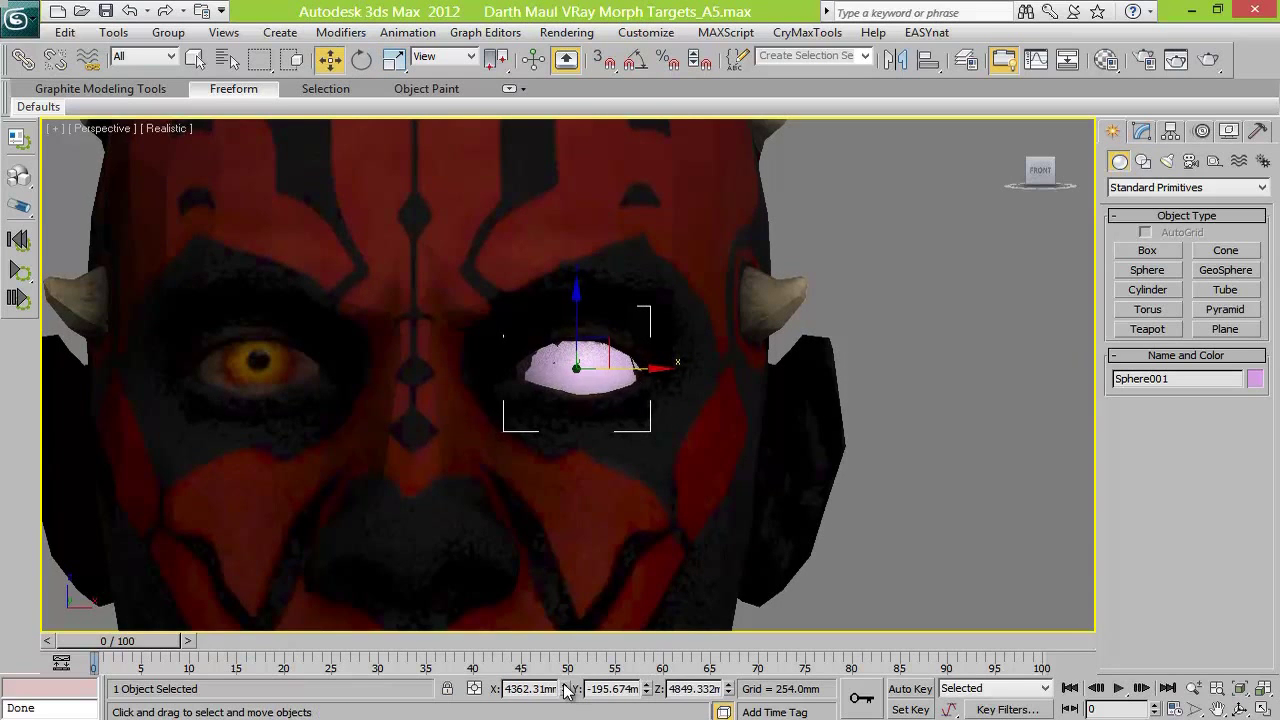
Fine-tune the sphere's position in the eye socket to about X 4360.5 mm and Y -197.7 mm
left_click_drag(646, 692, 646, 698)
key("z")
middle_click_drag(797, 579, 796, 581)
scroll(770, 506, "down", 5)
scroll(768, 503, "up", 5)
left_click_drag(646, 693, 646, 692)
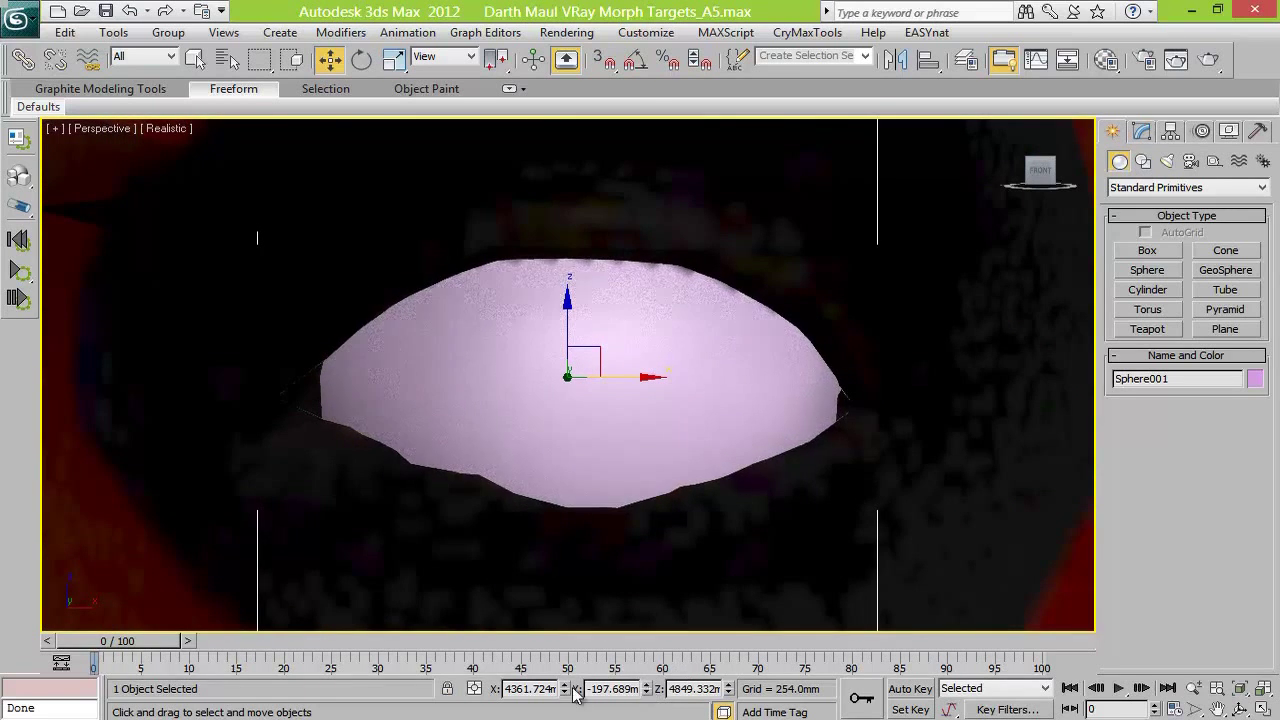
left_click_drag(565, 694, 567, 697)
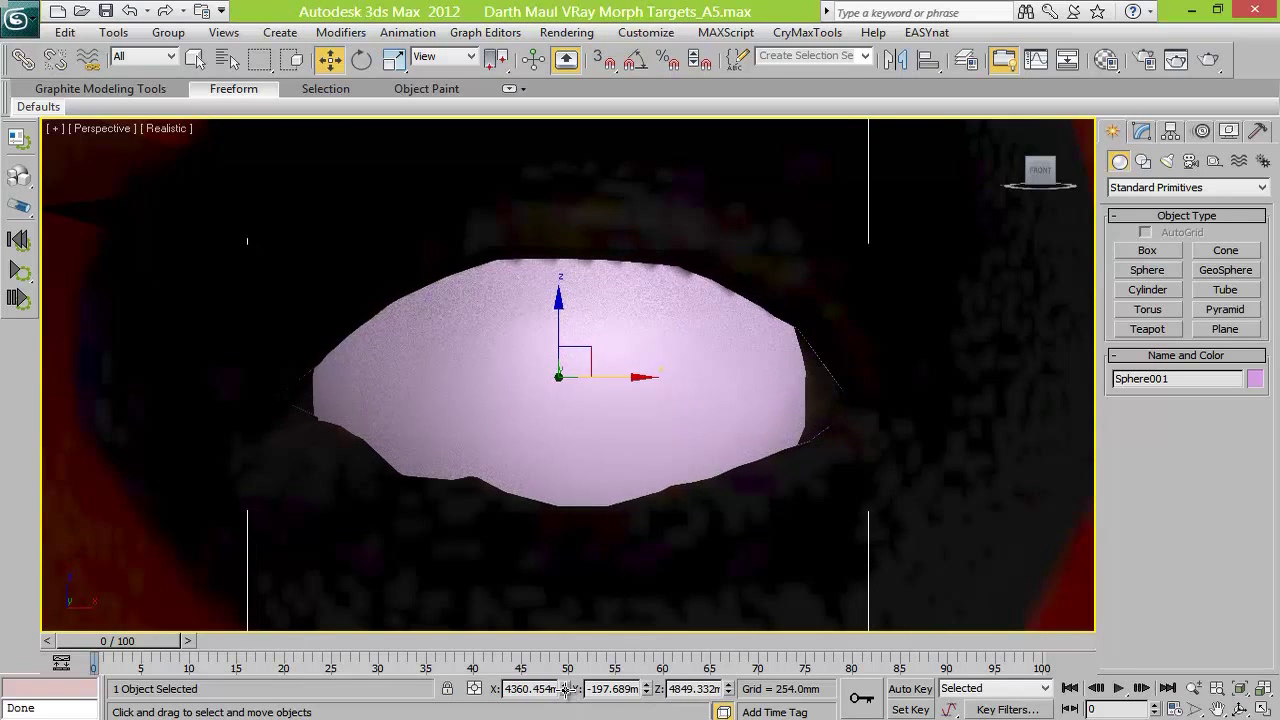
Stretch the eye sphere slightly along X to a scale of about 59.7
left_click(394, 59)
left_click_drag(650, 379, 651, 380)
scroll(662, 392, "down", 6)
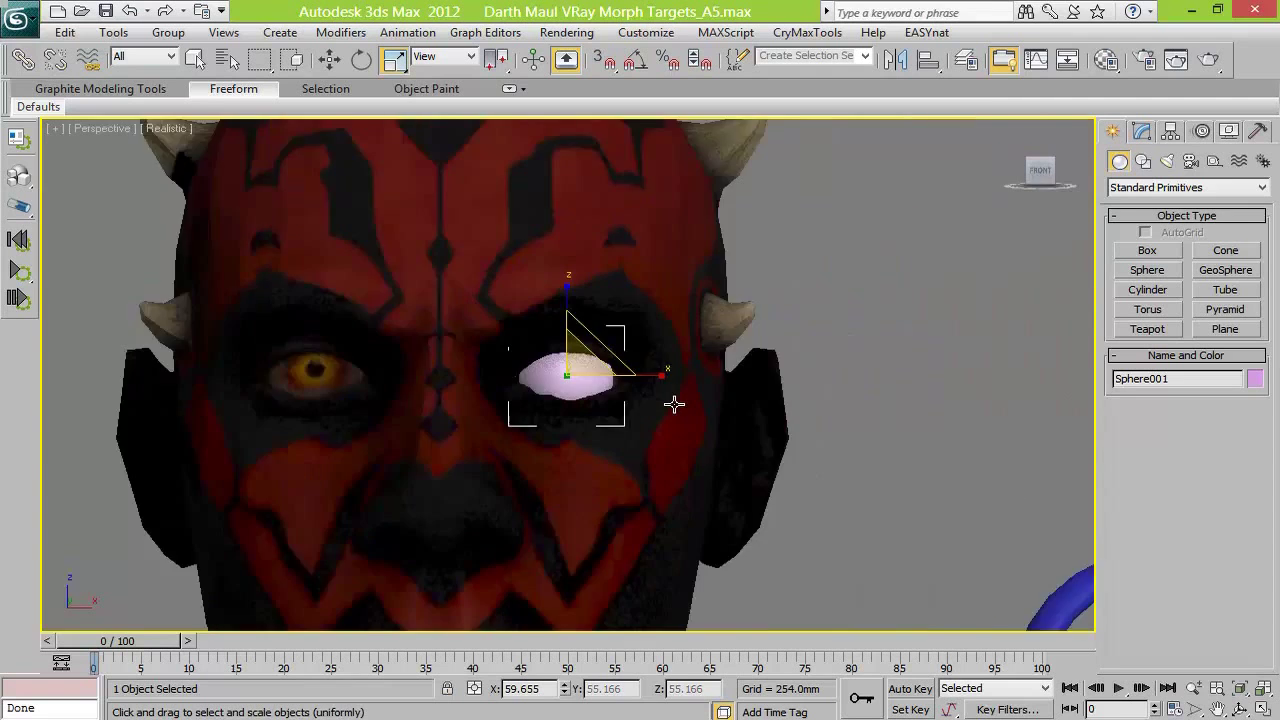
Mirror the eye sphere on the X axis as a Copy with an offset of about -182.1 mm, over the other eye
left_click(331, 60)
left_click(895, 59)
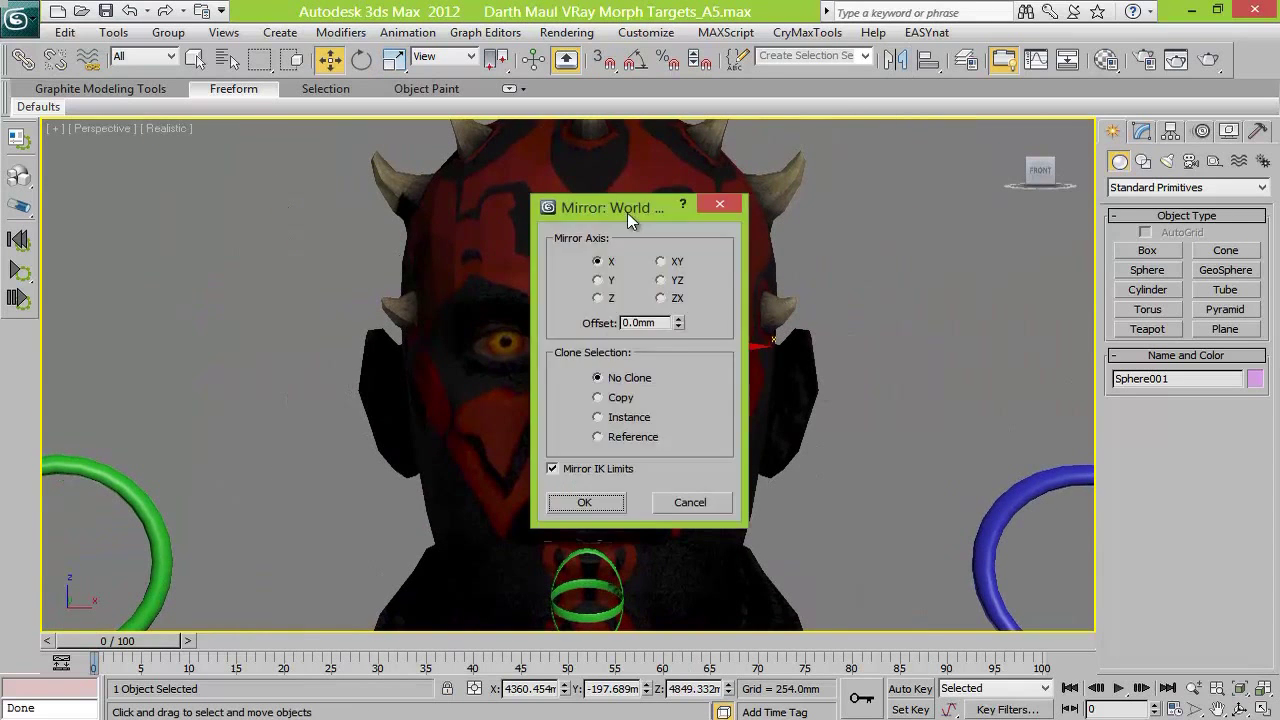
left_click_drag(624, 212, 958, 210)
left_click(929, 396)
left_click_drag(1010, 321, 946, 238)
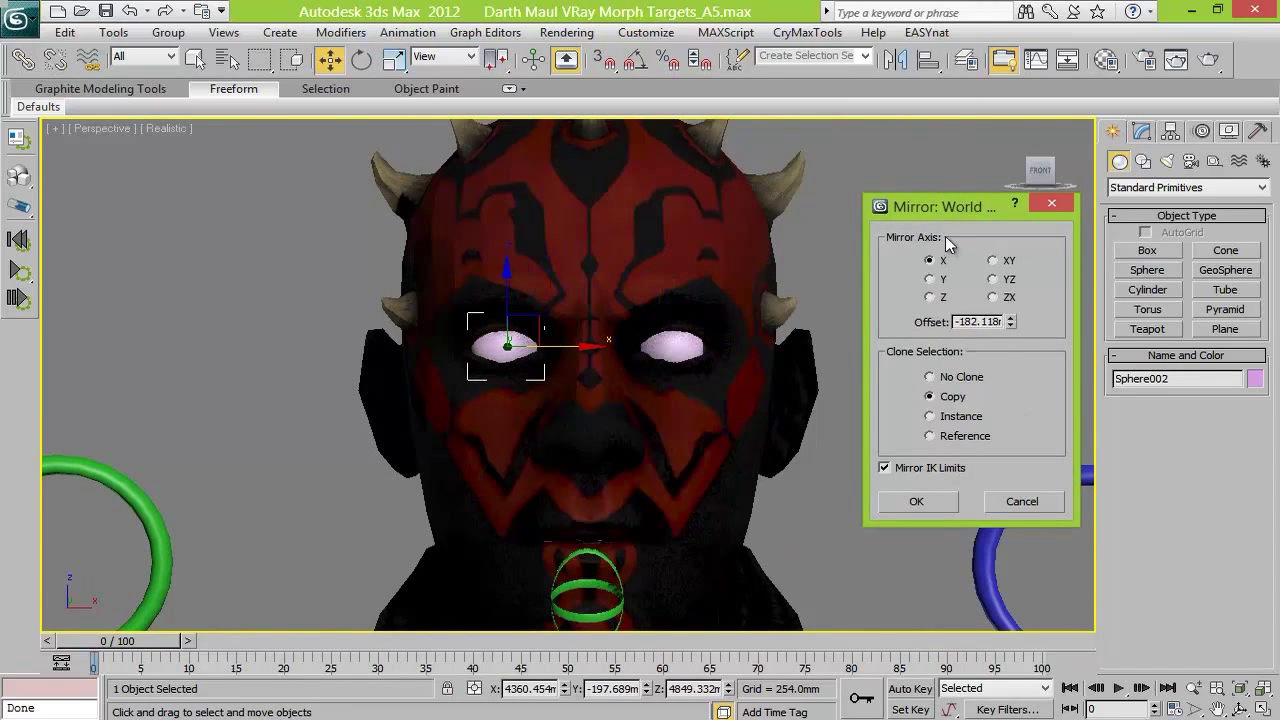
left_click(918, 502)
Convert both eye spheres to Editable Poly
left_click(667, 352)
scroll(667, 352, "up", 3)
left_click(1141, 131)
right_click(1160, 212)
left_click(1160, 392)
right_click(475, 290)
left_click(470, 294)
right_click(473, 293)
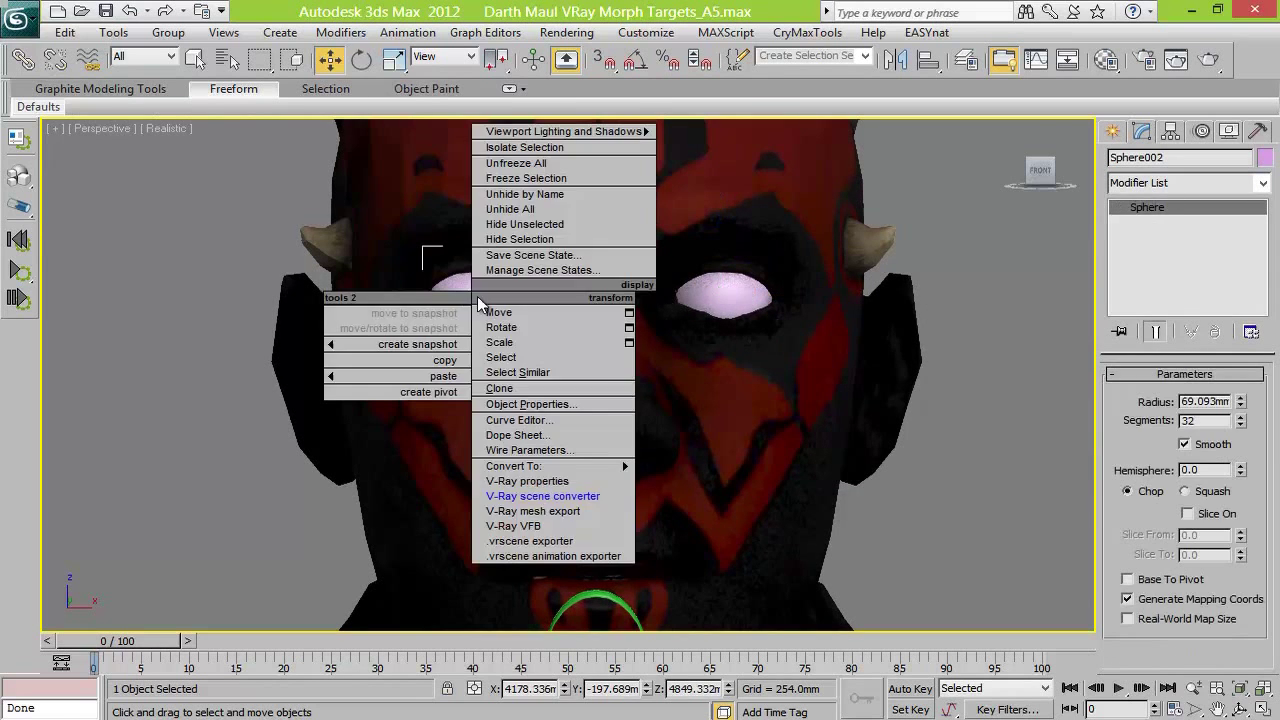
right_click(1182, 208)
left_click(1180, 347)
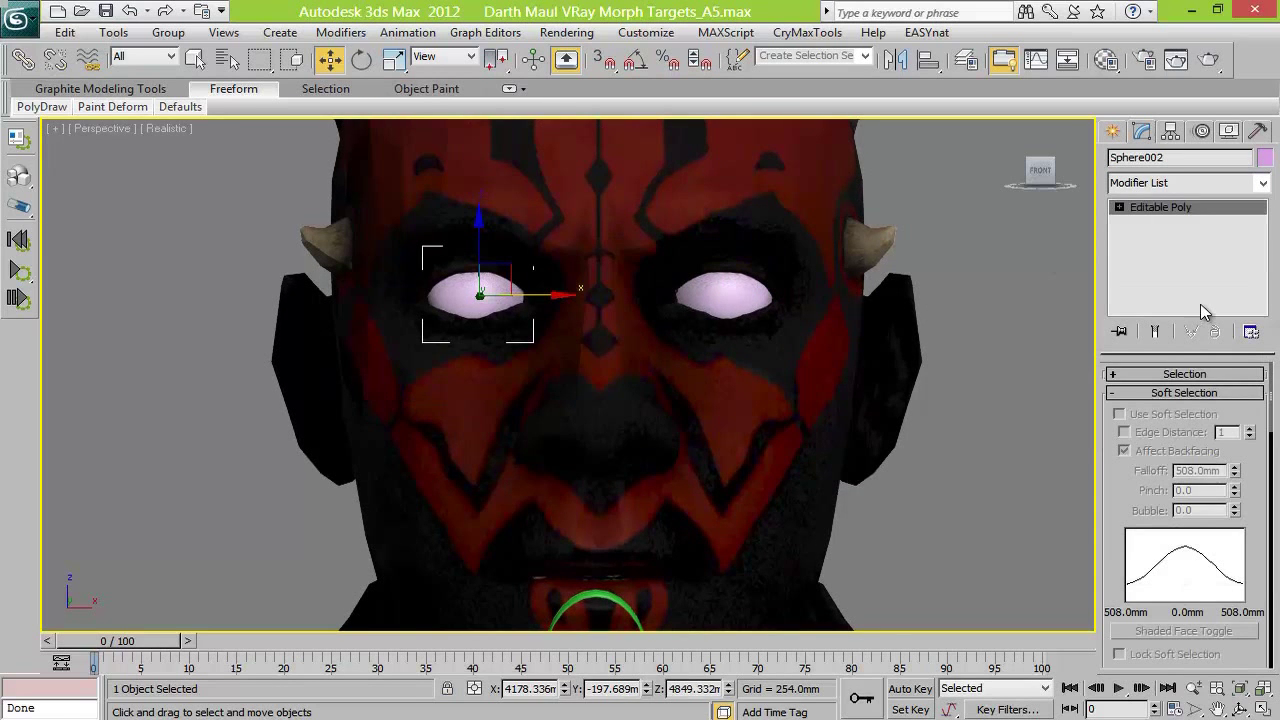
Add a UVW Map modifier with Spherical mapping to the mirrored eye sphere and select the other eye sphere
left_click(1263, 184)
key("u")
left_click(1156, 487)
left_click(1146, 446)
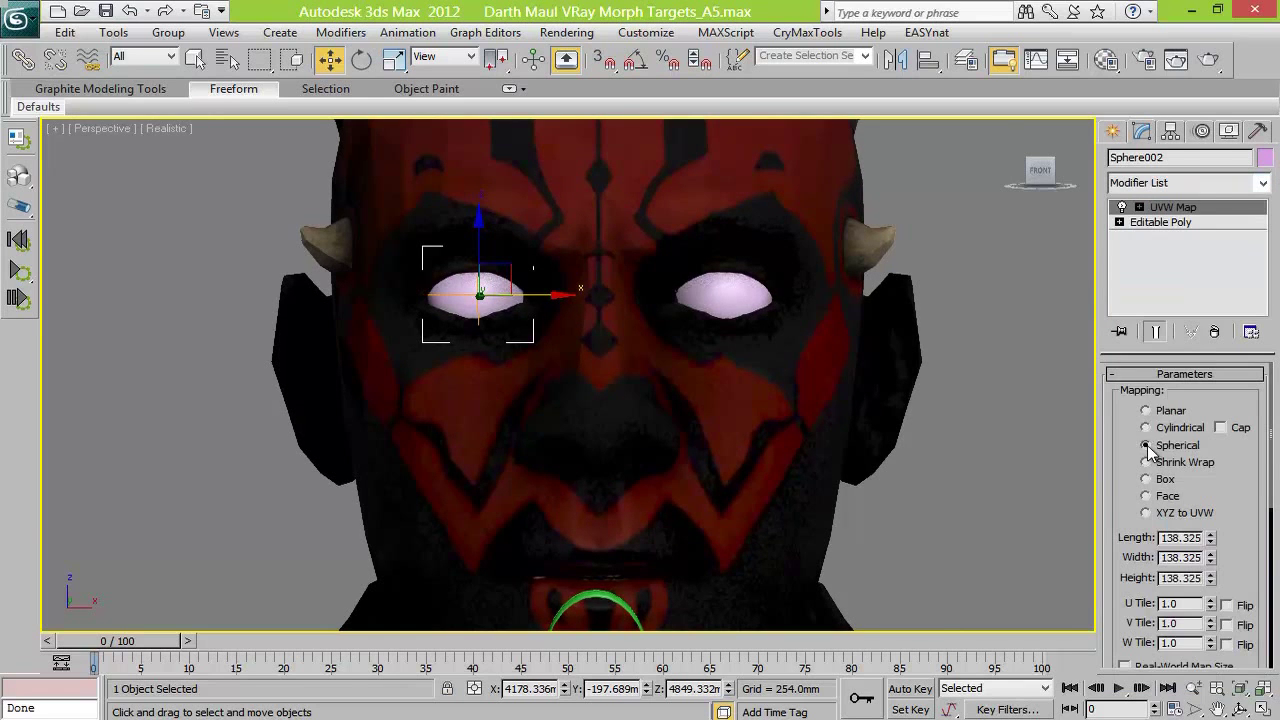
left_click(723, 295)
Apply the vray 09 material to both eye spheres and set its diffuse bitmap tiling to U 2.0 and V 1.4
left_click(1106, 59)
left_click(1065, 429)
left_click(1066, 448)
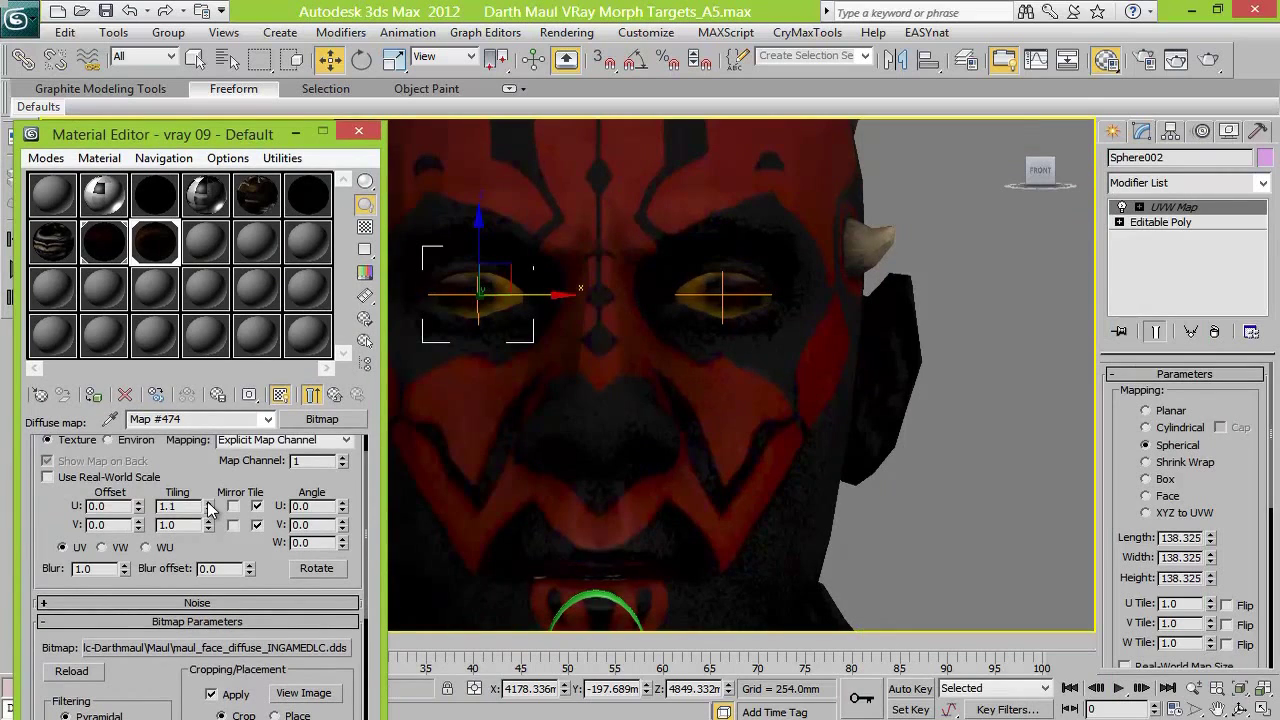
left_click(208, 521)
left_click(208, 521)
left_click(208, 521)
left_click(208, 521)
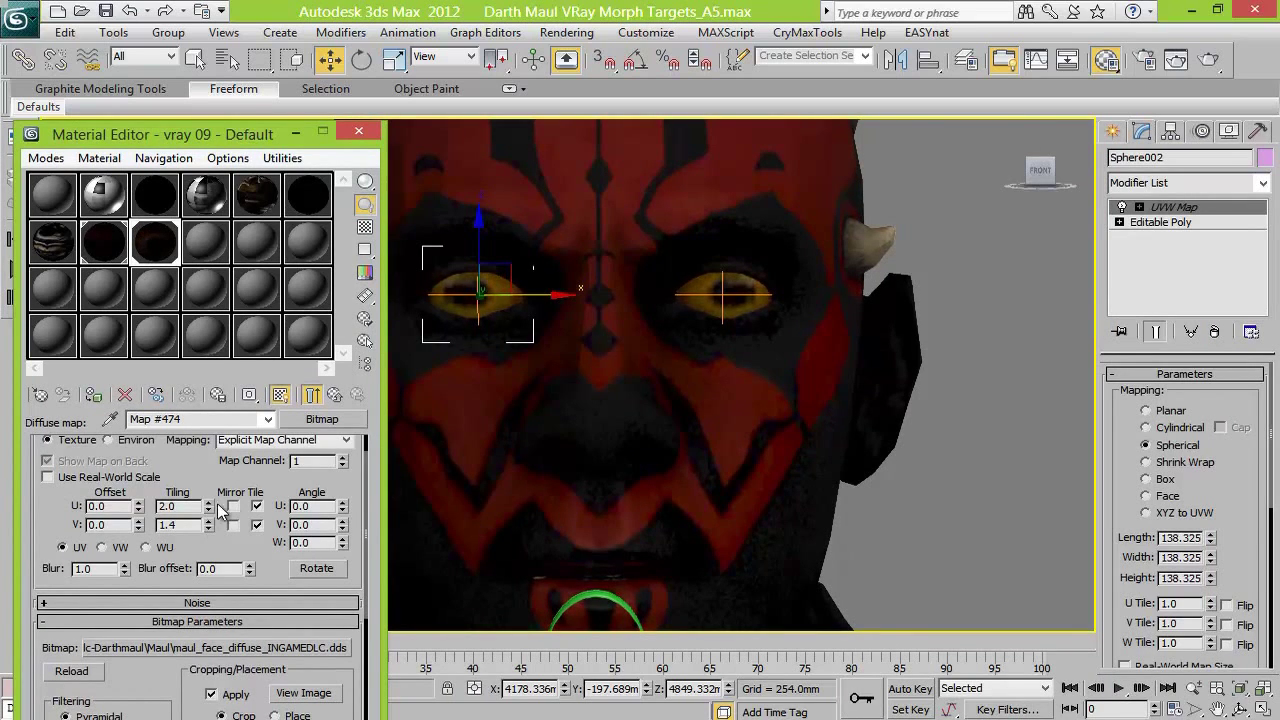
Try U mirroring on the eye bitmap with different U and V tiling values and a shifted U offset, and restore U tiling
left_click(233, 506)
left_click(209, 510)
left_click(209, 510)
left_click(209, 510)
left_click(208, 504)
left_click(208, 504)
left_click_drag(139, 504, 144, 490)
mouse_move(209, 528)
left_mouse_down()
mouse_move(209, 515)
mouse_move(140, 508)
mouse_move(208, 532)
left_mouse_up()
left_click(208, 529)
left_click(257, 507)
left_click(208, 503)
Shift the eye bitmap's U and V offsets and fine-tune its tiling to centre the irises
left_click_drag(139, 508, 139, 472)
left_click_drag(139, 522, 140, 516)
left_click(209, 523)
left_click(209, 529)
left_click(209, 511)
left_click(209, 510)
left_click_drag(209, 508, 139, 520)
left_click(209, 504)
left_click(209, 504)
left_click(209, 504)
left_click(209, 504)
Try Shrink Wrap, Planar, Cylindrical, Box, Face and XYZ to UVW mapping on the eyes, and return to Spherical
left_click(358, 131)
left_click(1146, 462)
left_click(1146, 410)
left_click(1146, 427)
left_click(1150, 446)
left_click(1160, 479)
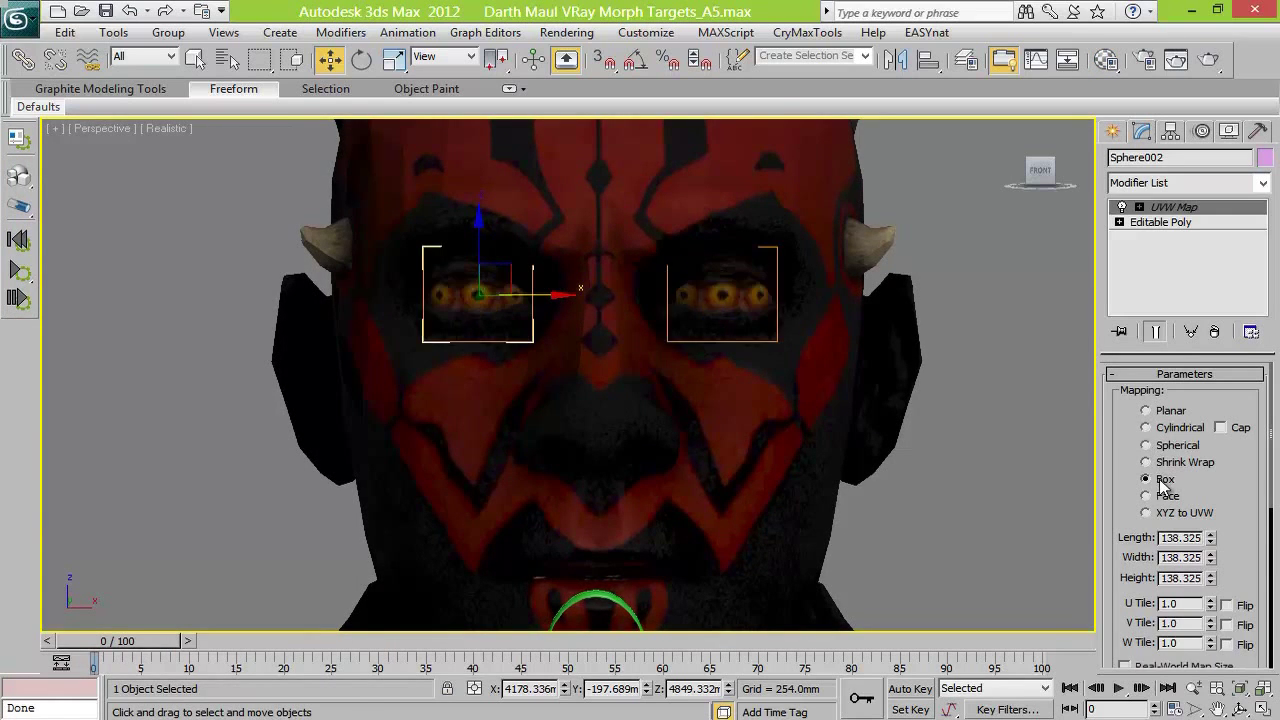
left_click(1165, 496)
left_click(1170, 513)
left_click(1147, 445)
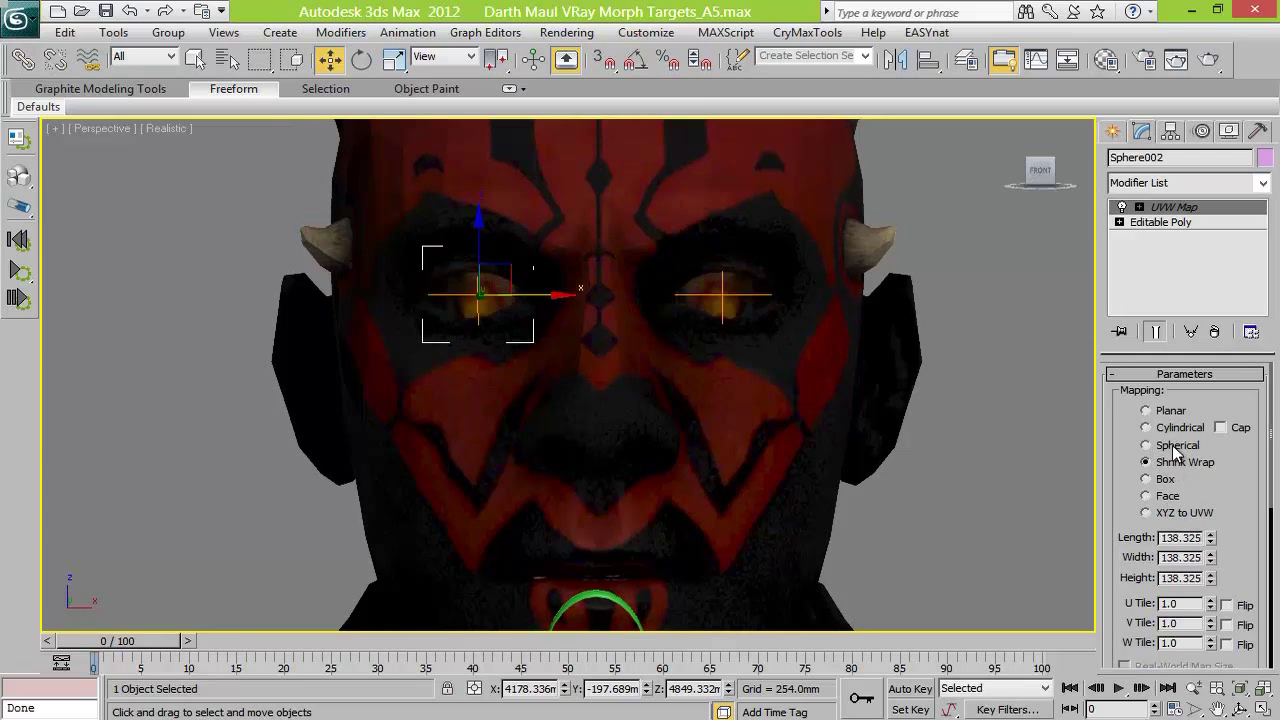
Set the eye bitmap's U offset to 0.67, U tiling to 1.8 with U mirroring, and V tiling to 2.0
left_click(1106, 59)
left_click(209, 559)
left_click(209, 559)
left_click(207, 533)
left_click(207, 533)
left_click(207, 533)
left_click(207, 533)
left_click(207, 533)
left_click(207, 533)
left_click_drag(208, 537, 141, 531)
left_click(233, 537)
left_click(140, 532)
left_click(140, 540)
left_click(140, 540)
left_click(209, 554)
left_click(257, 555)
left_click_drag(209, 556, 210, 560)
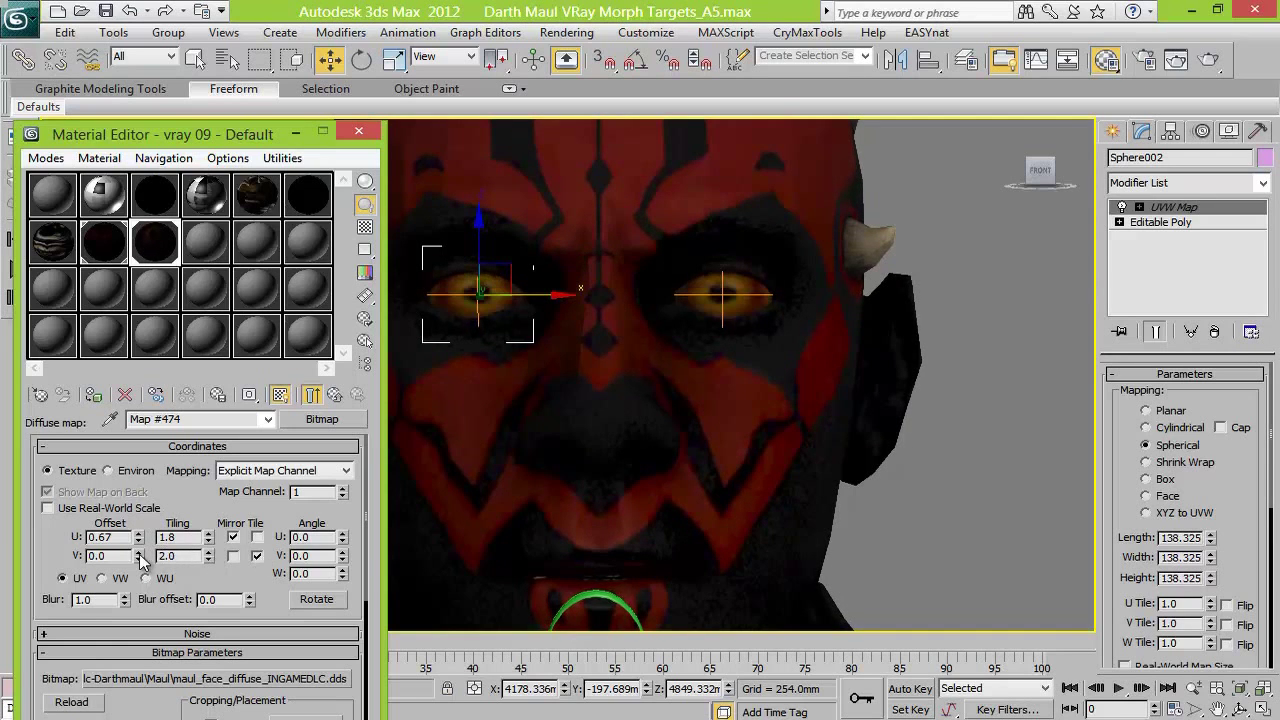
left_click(358, 131)
Select Sphere002 in the default layer, rename it Darth Maul R Eye and copy the name
left_click(983, 326)
left_click(966, 59)
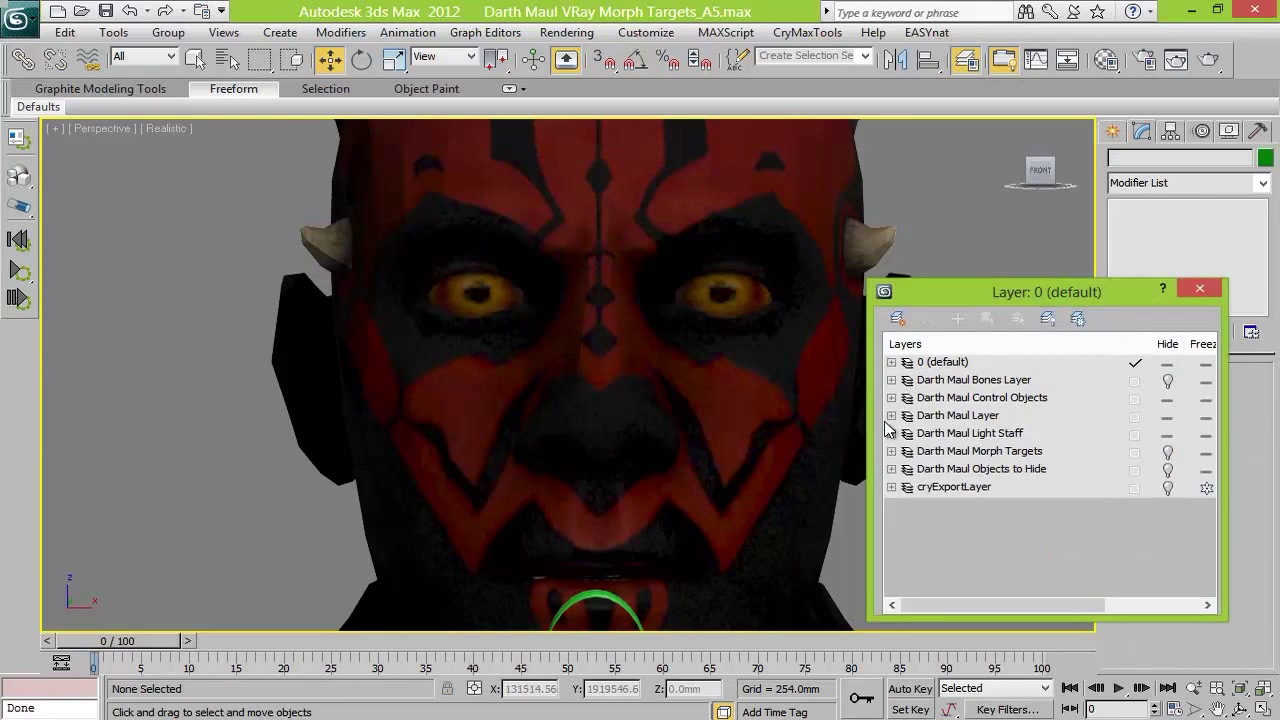
left_click(891, 415)
left_click(990, 558)
left_click(891, 362)
left_click(947, 382)
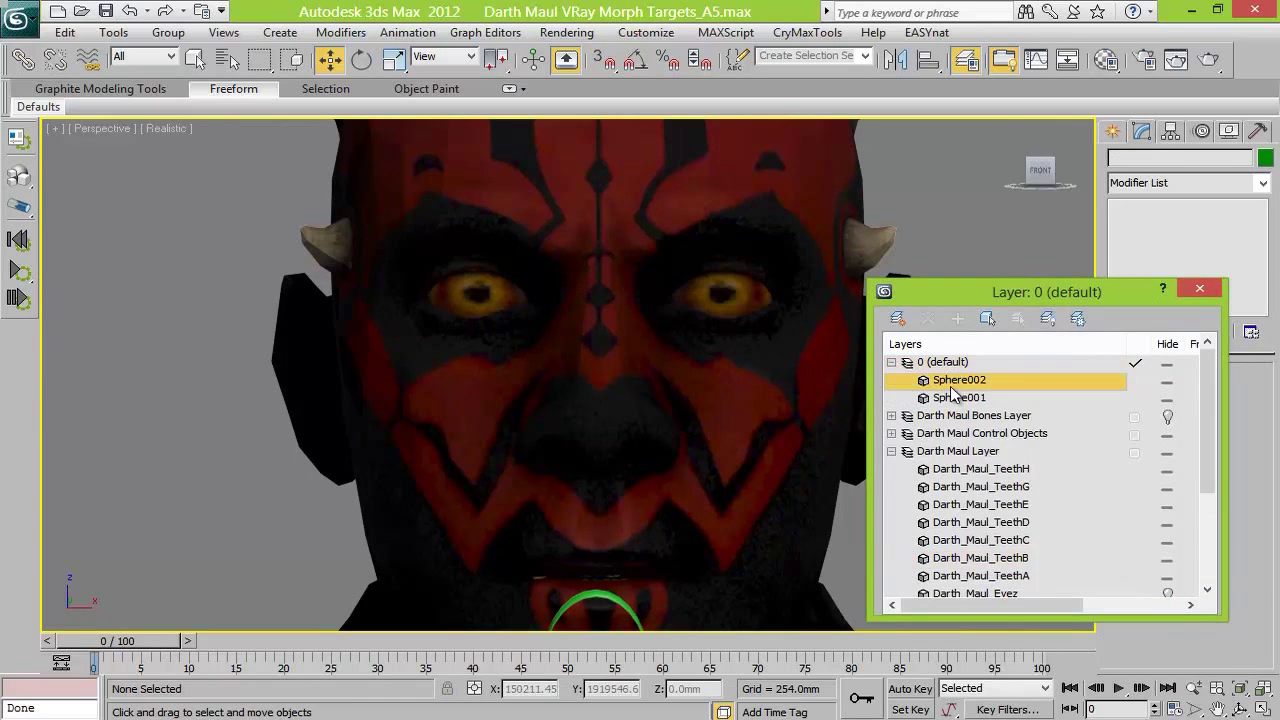
right_click(945, 384)
left_click(1034, 479)
left_click_drag(1165, 158, 1077, 166)
type("Maul R Eye")
key("Home")
type("Darth")
key("Return")
key("ctrl+c")
Select Sphere001 in the default layer and rename it Darth Maul L Eye, reusing the copied name
right_click(950, 400)
left_click(1010, 591)
left_click_drag(1166, 157, 1072, 162)
key("ctrl+v")
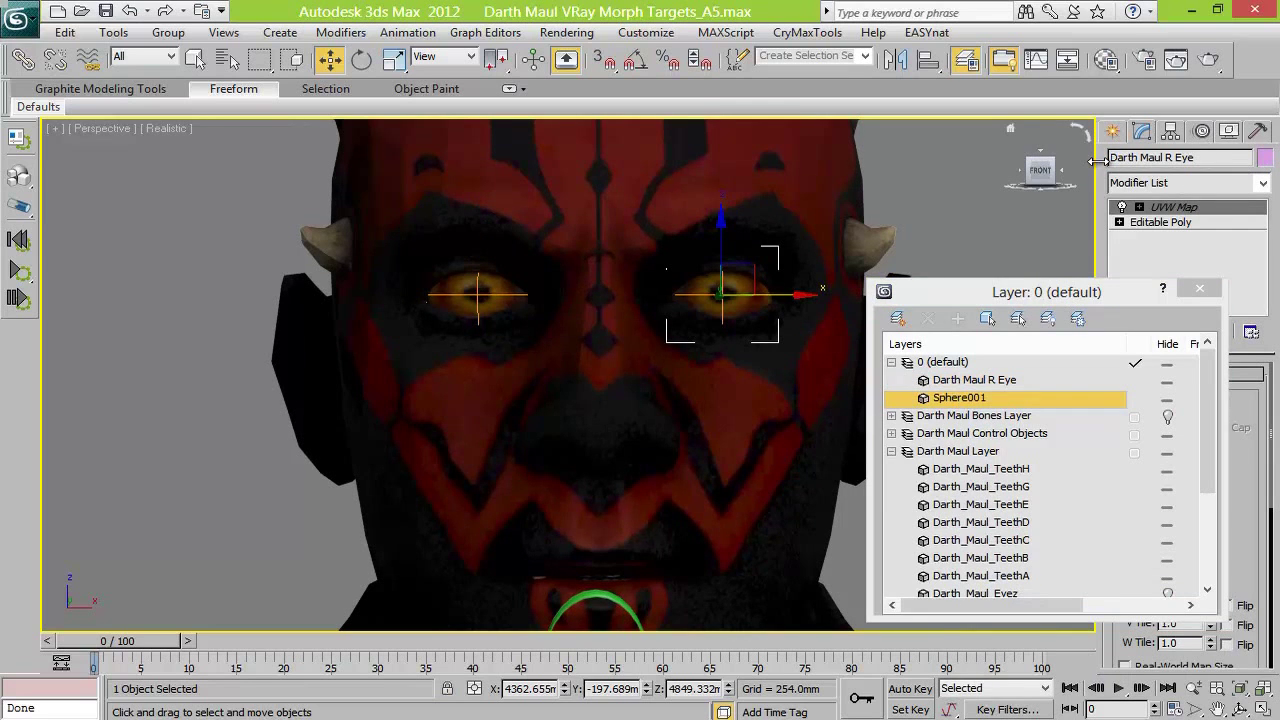
left_click(1004, 382)
left_click(1003, 399)
left_click(1170, 159)
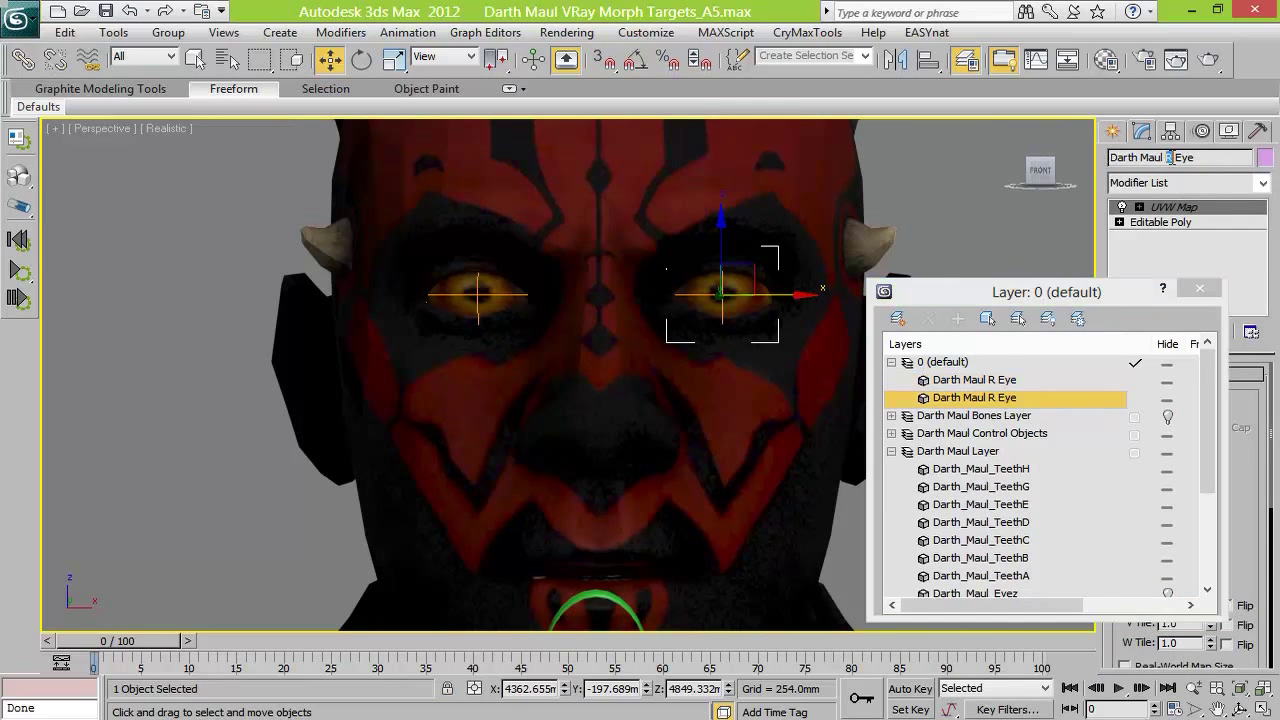
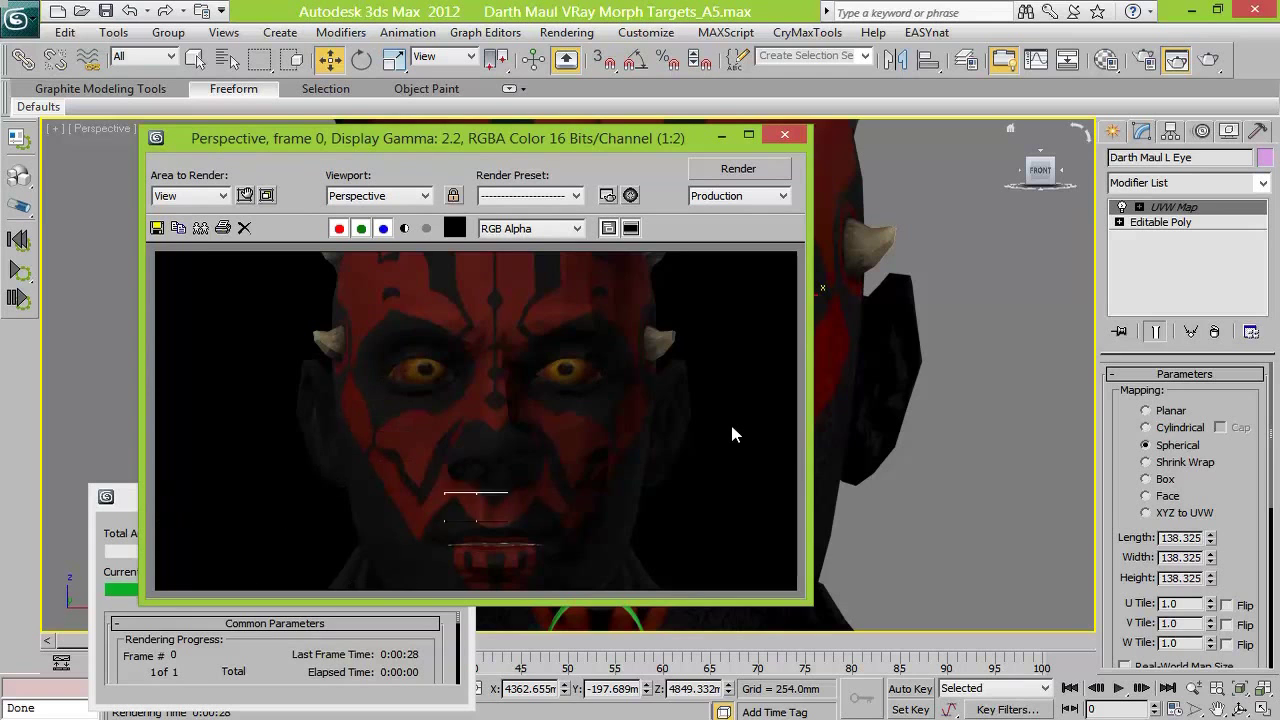
Close the rendered frame and save the scene as Darth Maul VRay Morph Targets_A5
left_click(785, 135)
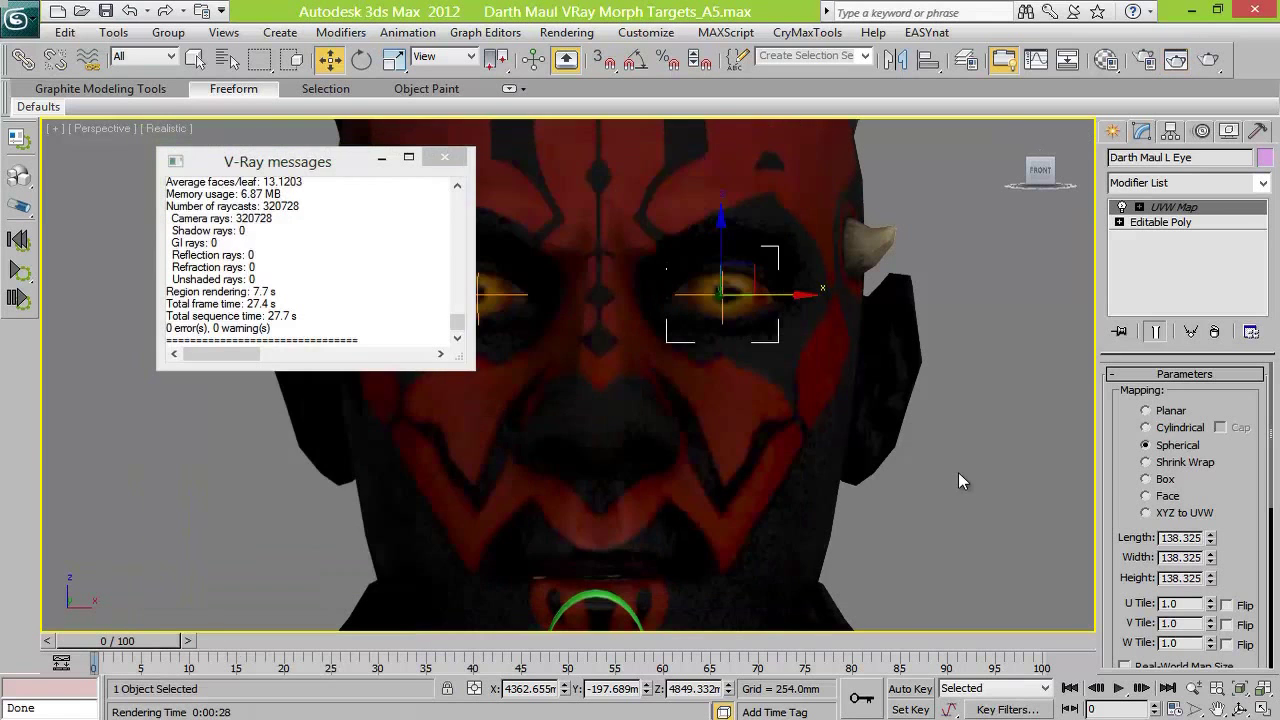
scroll(957, 470, "down", 5)
middle_click_drag(925, 380, 1066, 290)
scroll(1066, 290, "down", 2)
left_click(20, 20)
mouse_move(63, 231)
left_click(317, 103)
left_click(515, 255)
left_click(732, 440)
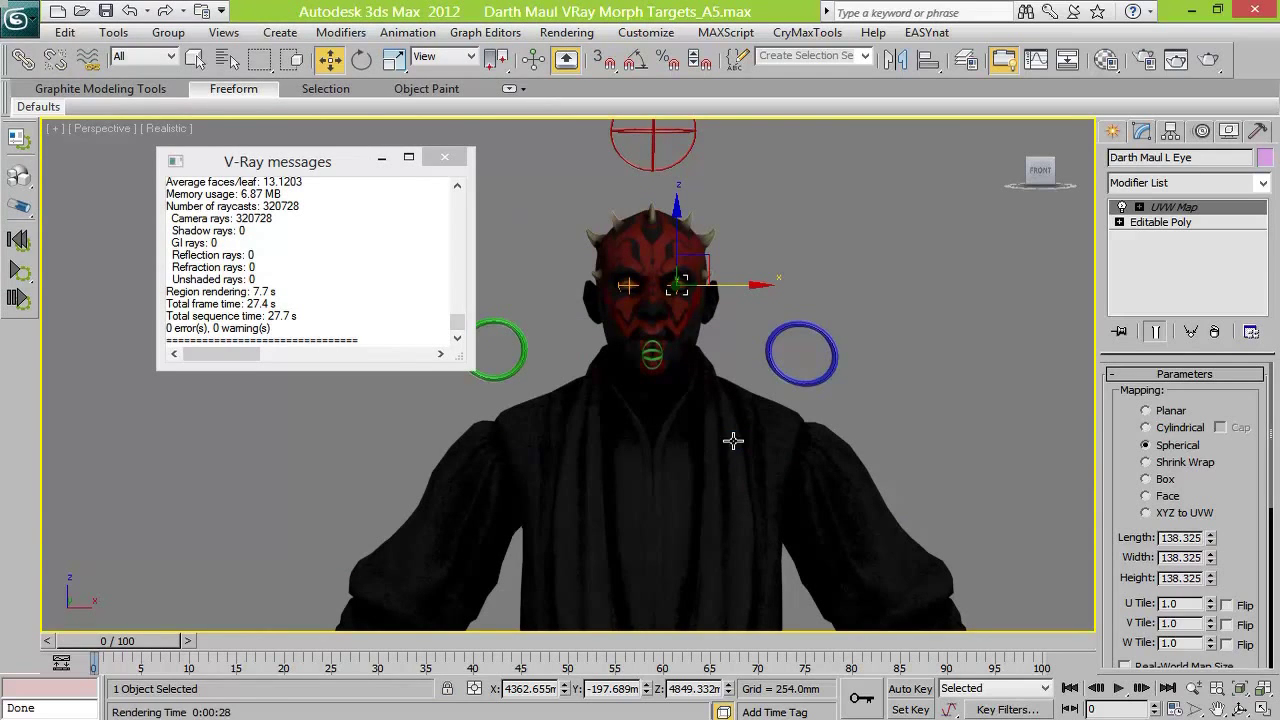
Choose Zombie Dogs Vray RiggingG2_7A.max from the scenes folder as the file to merge
left_click(18, 18)
mouse_move(57, 286)
left_click(257, 149)
left_click(321, 76)
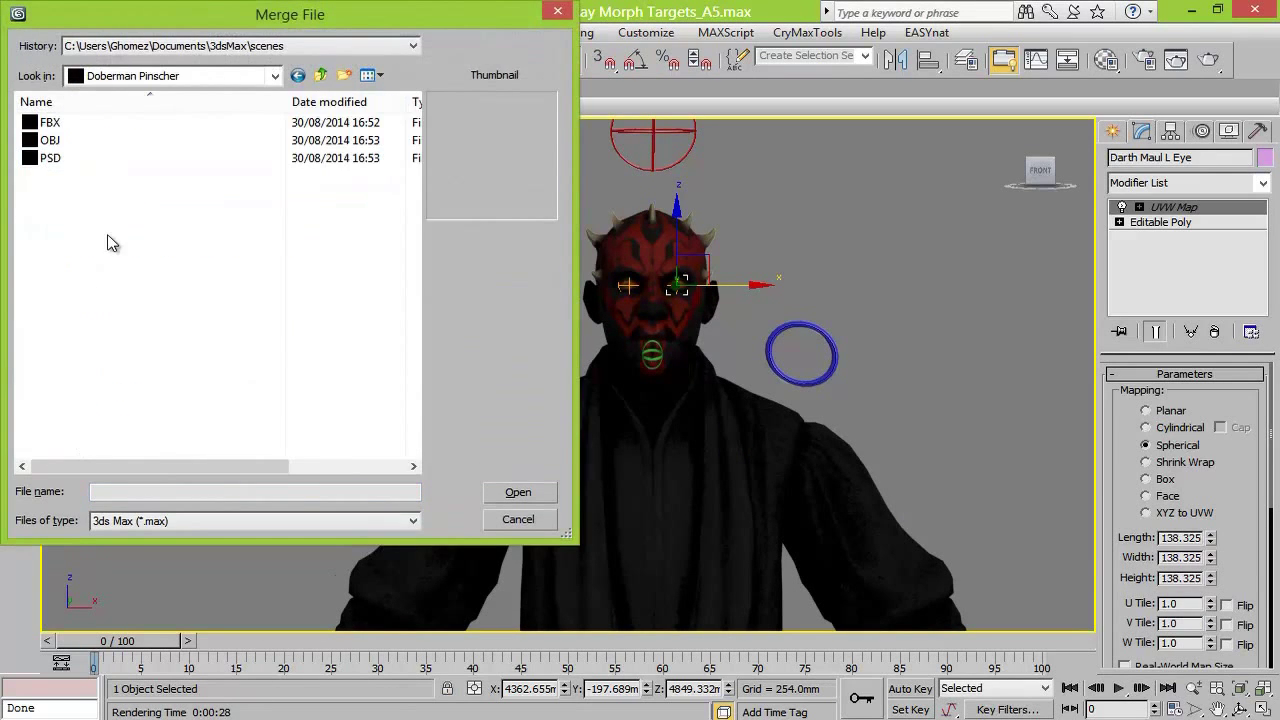
scroll(357, 229, "down", 5)
left_click(195, 194)
left_click(540, 491)
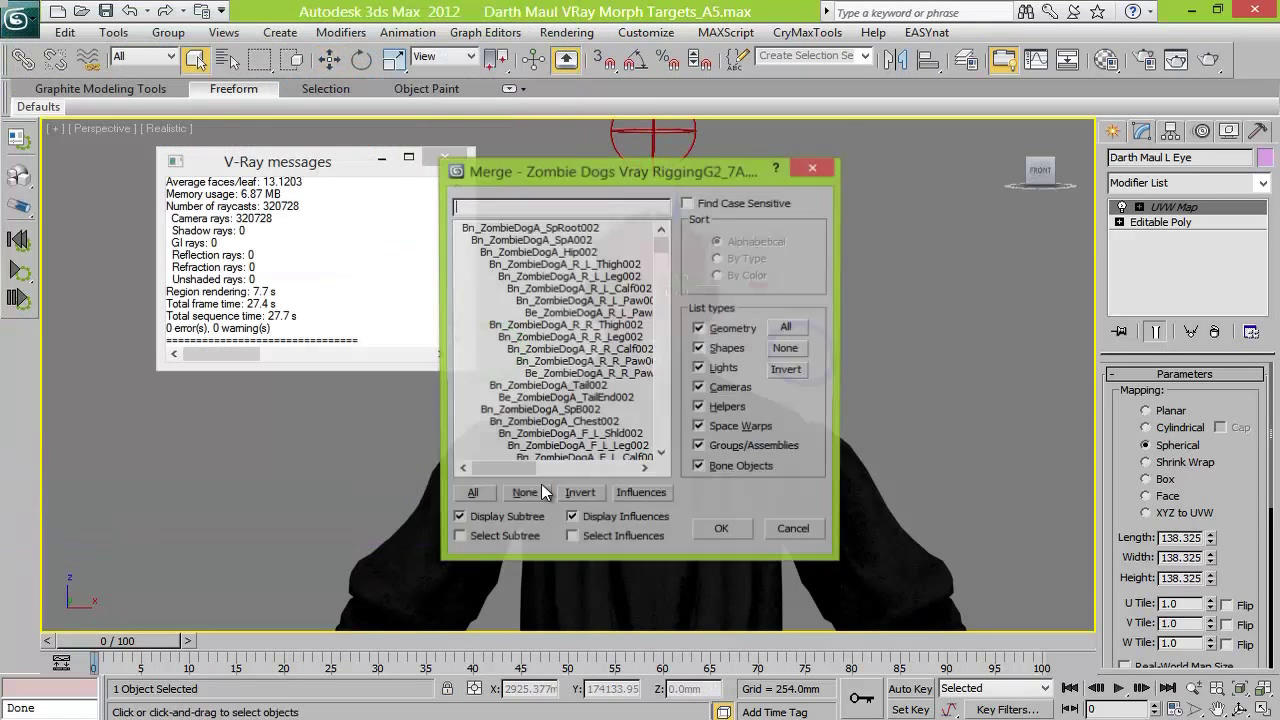
Exclude cameras, helpers, bone objects and lights from the merge list and pick the zombie dog teeth objects to merge
left_click(699, 388)
left_click(699, 408)
left_click(699, 468)
left_click(699, 368)
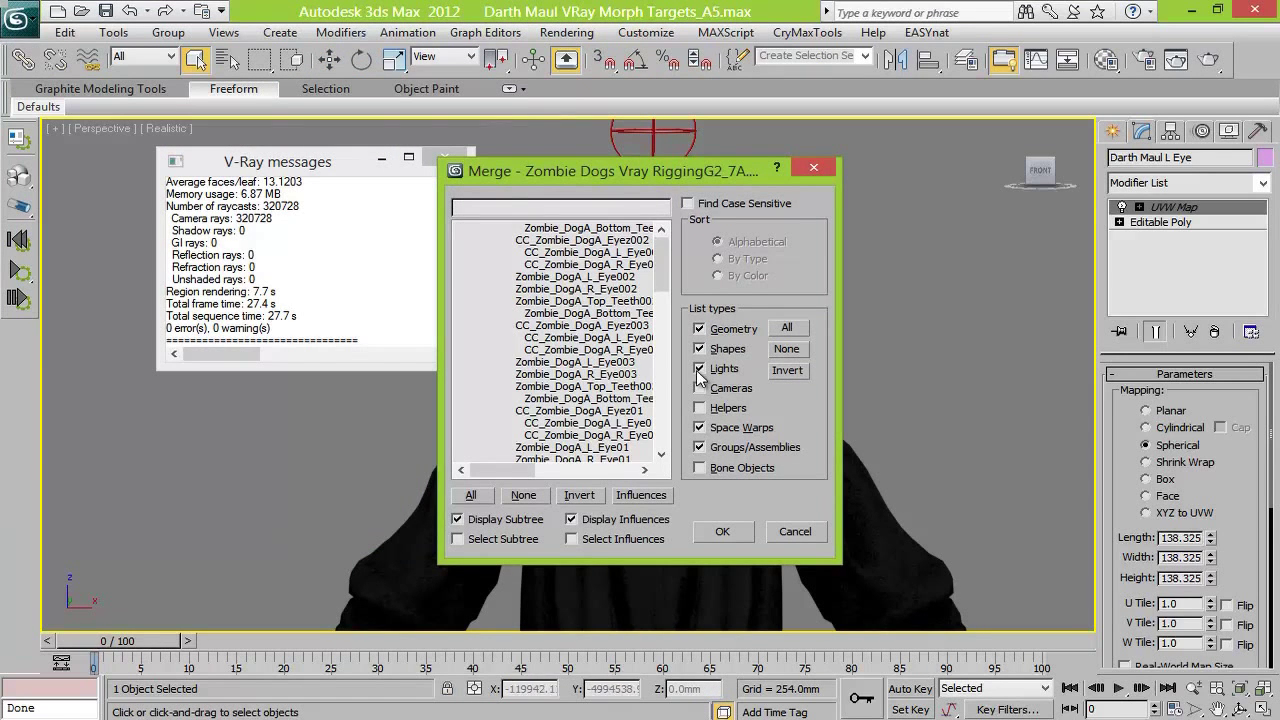
left_click(600, 386)
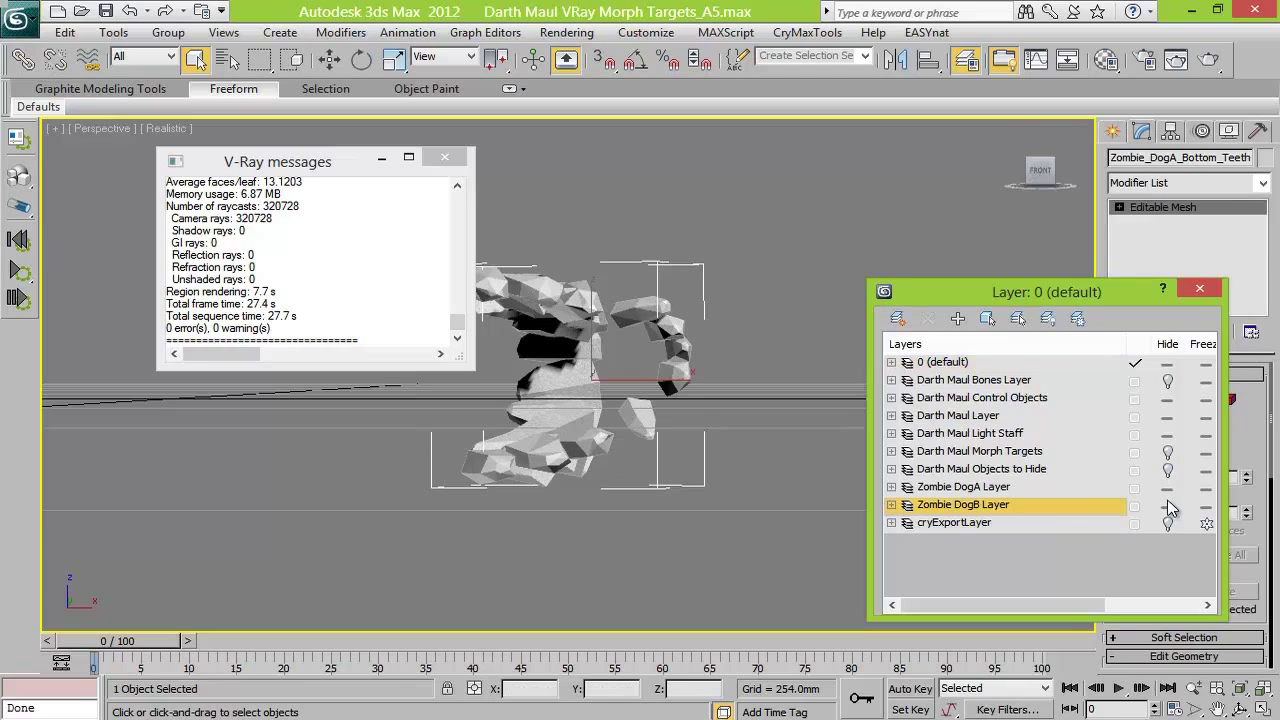
Select the contents of the Zombie DogA and Zombie DogB layers and delete them
left_click(891, 505)
left_click(891, 487)
left_click(891, 487)
left_click(891, 505)
left_click(966, 488, "ctrl")
left_click(914, 507)
left_click(906, 490, "ctrl")
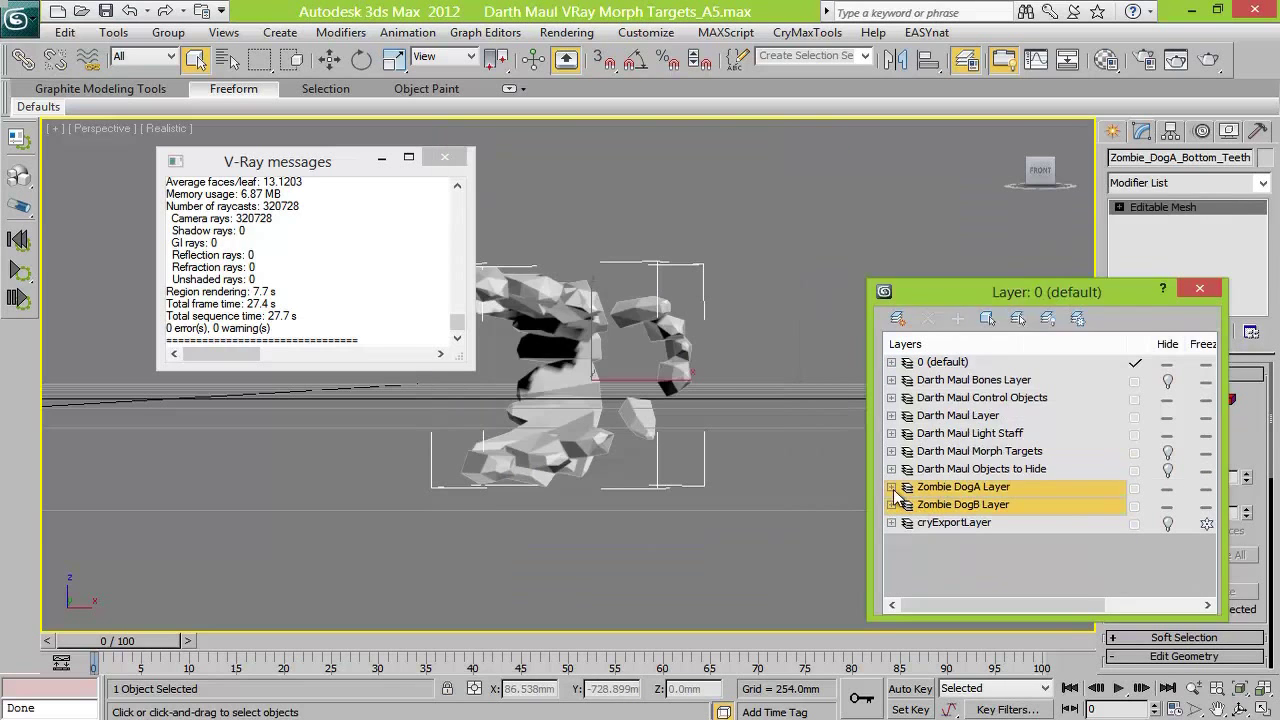
right_click(904, 490)
left_click(930, 382)
key("Delete")
Remove the emptied Zombie DogA Layer and Zombie DogB Layer from the scene
left_click(963, 488)
left_click(963, 505, "ctrl")
left_click(930, 319)
left_click(1199, 289)
Merge the gums, teeth and tongue from the Free gums 3d model scene file and inspect them from several sides
scroll(994, 254, "down", 6)
scroll(994, 254, "up", 4)
left_click(599, 343)
key("z")
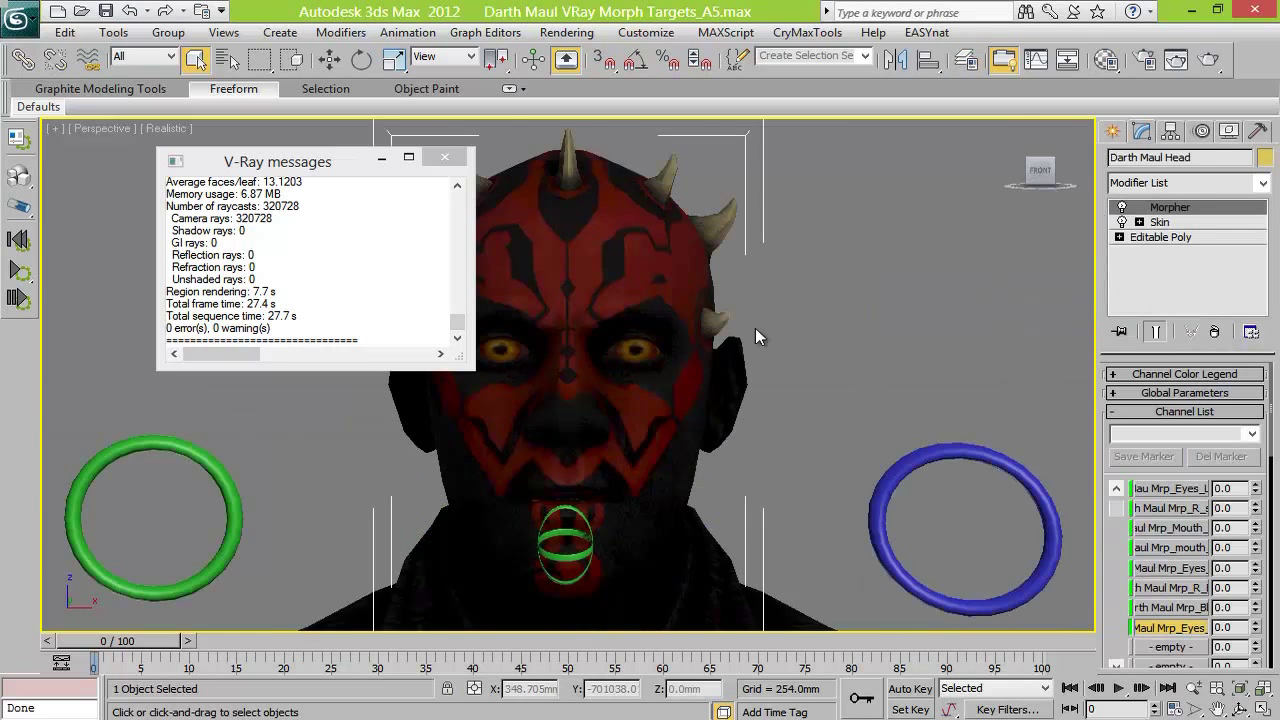
left_click(18, 14)
mouse_move(63, 277)
left_click(300, 160)
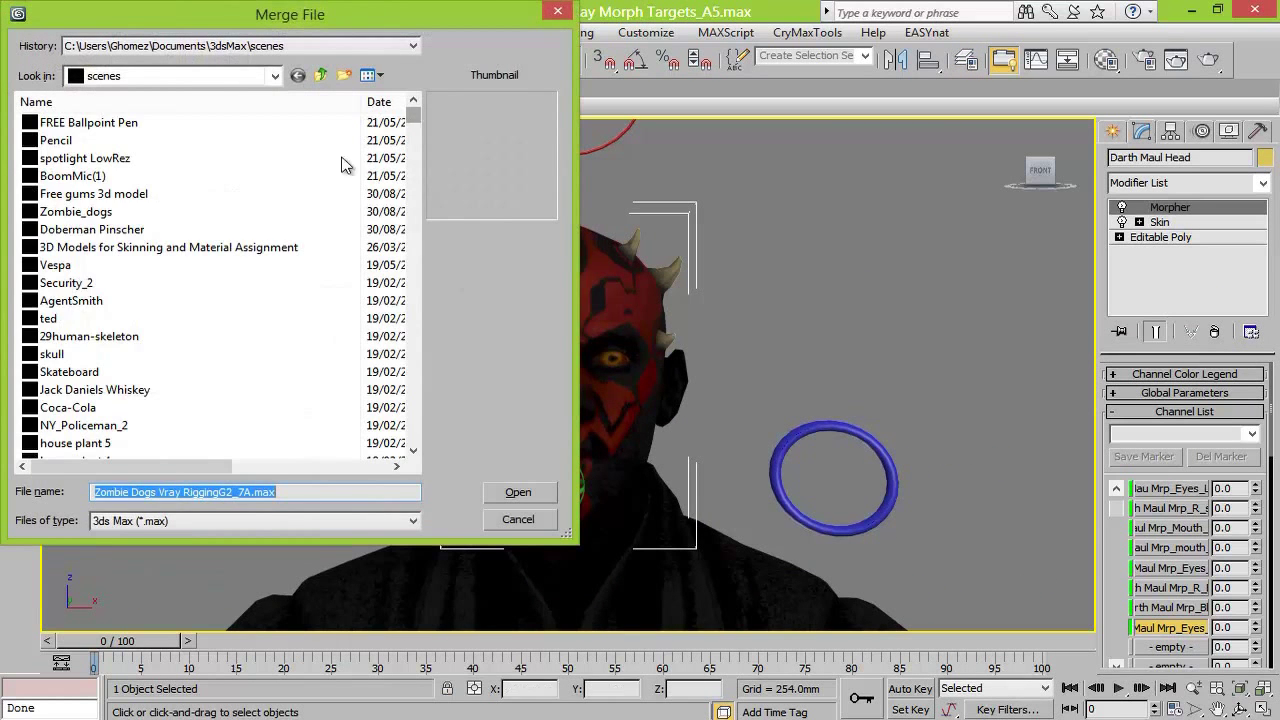
double_click(88, 195)
left_click(152, 124)
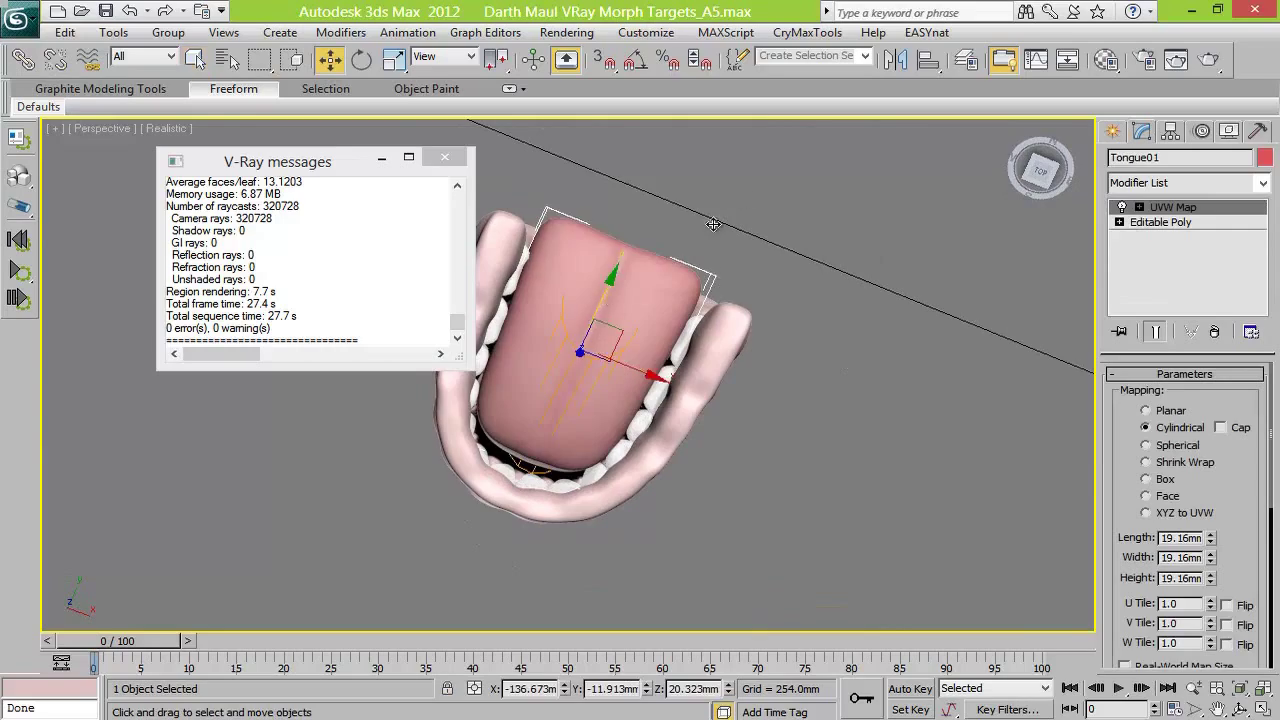
left_click_drag(1045, 172, 1020, 162)
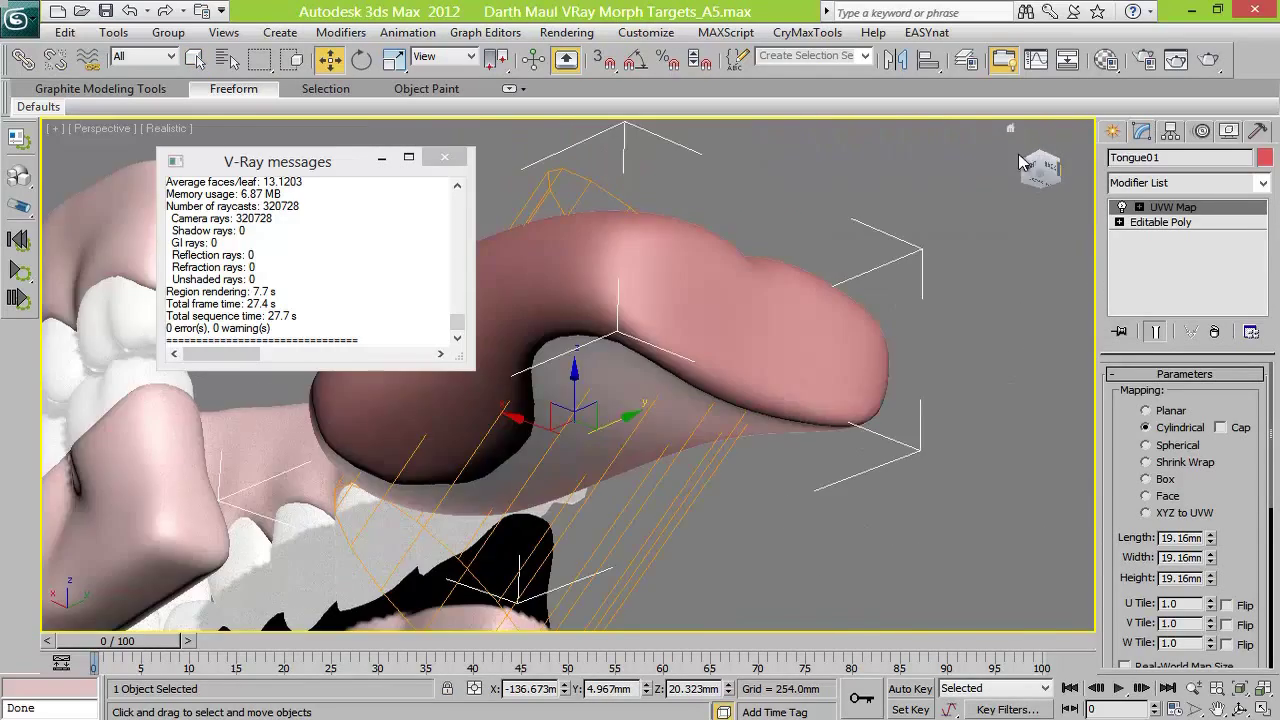
left_click(1020, 162)
Merge the Dobaman jaw objects, including Dobaman_Upper_Jaw, from the DobamenProRig03_WalkCycleA03 scene
left_click(20, 18)
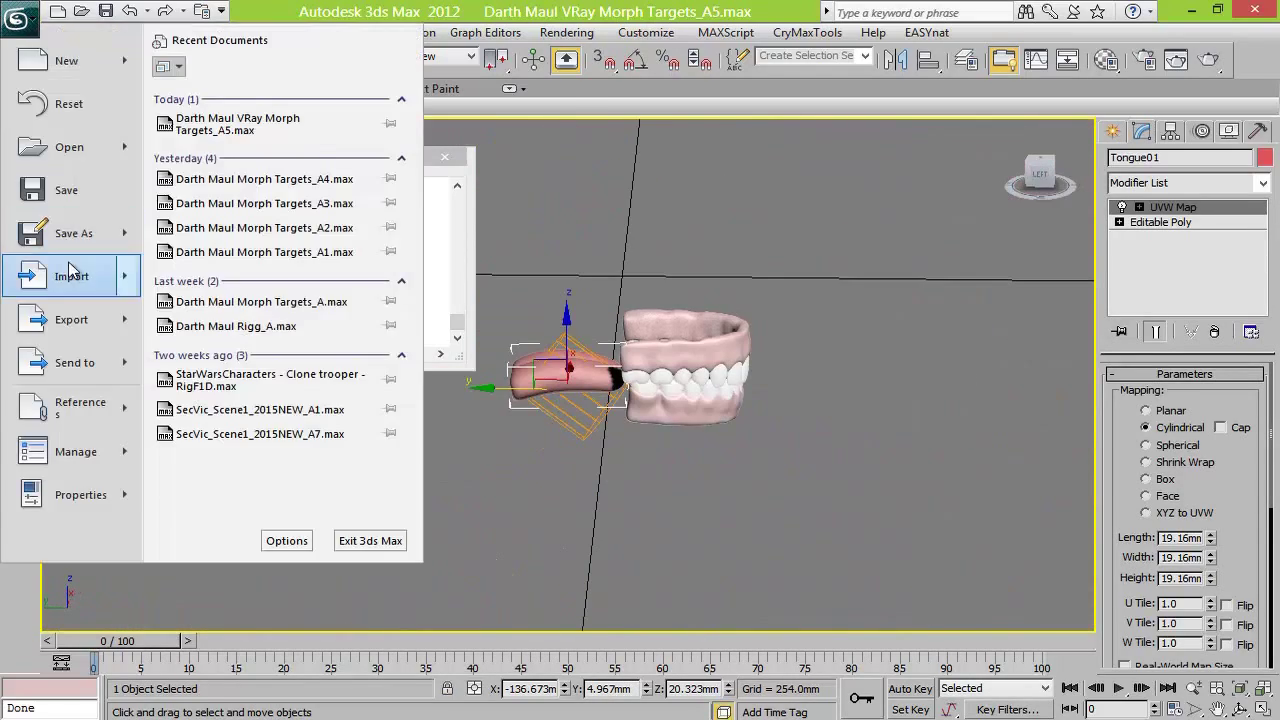
mouse_move(70, 268)
left_click(230, 142)
left_click(320, 80)
left_click(320, 80)
left_click(411, 46)
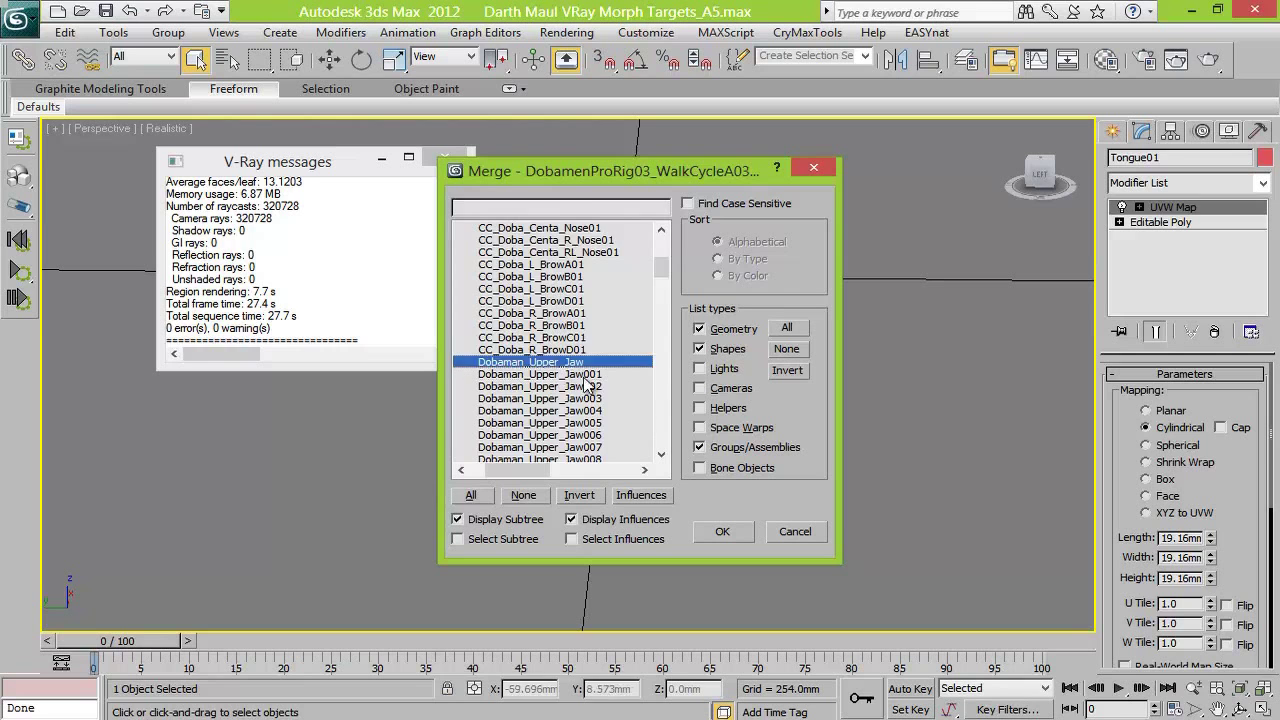
scroll(662, 428, "down", 10)
scroll(660, 430, "down", 10)
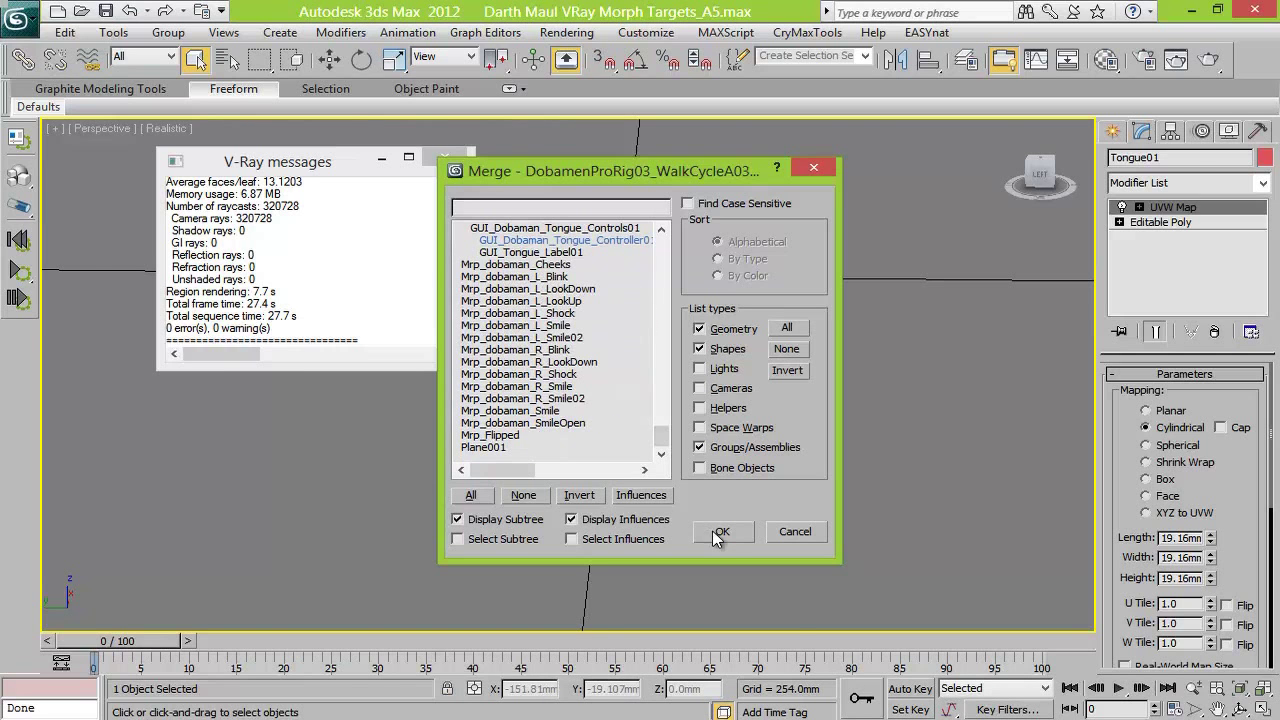
left_click(714, 532)
Rotate the two selected teeth objects and move them up and across to sit beside Darth Maul's face
scroll(687, 466, "down", 5)
left_click_drag(1042, 180, 1005, 213)
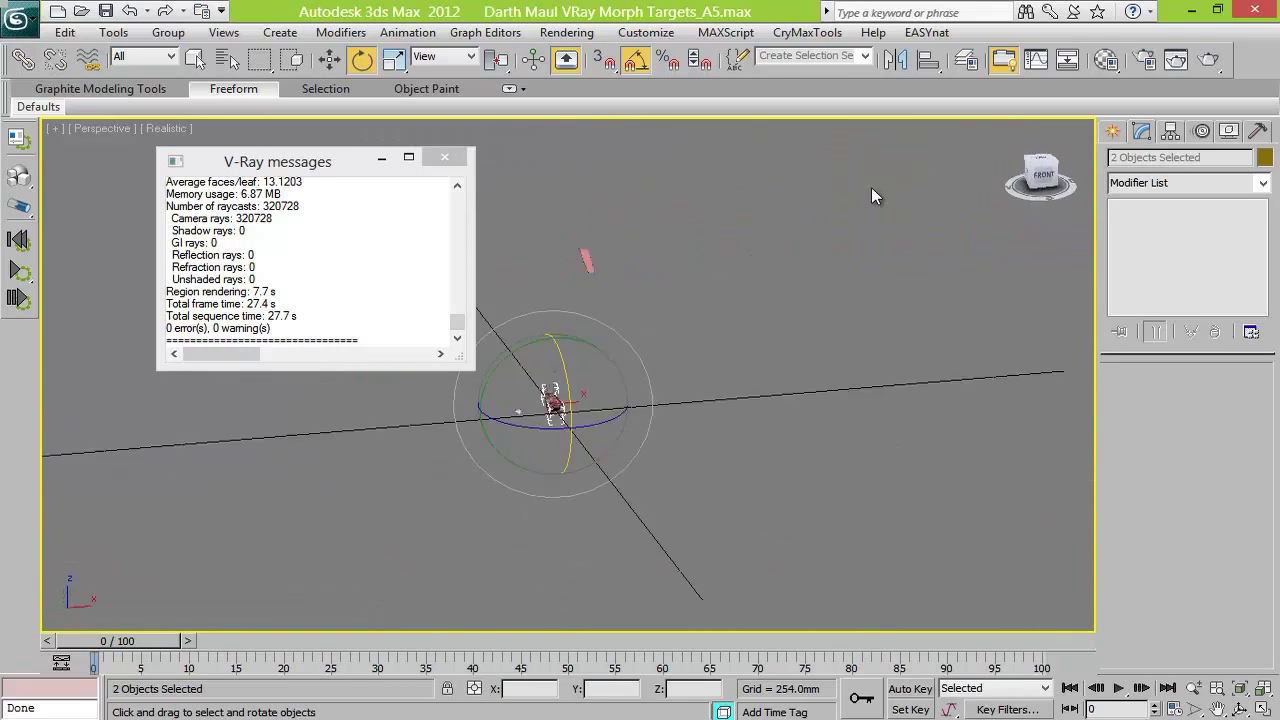
left_click_drag(612, 416, 746, 379)
key("w")
scroll(671, 294, "down", 5)
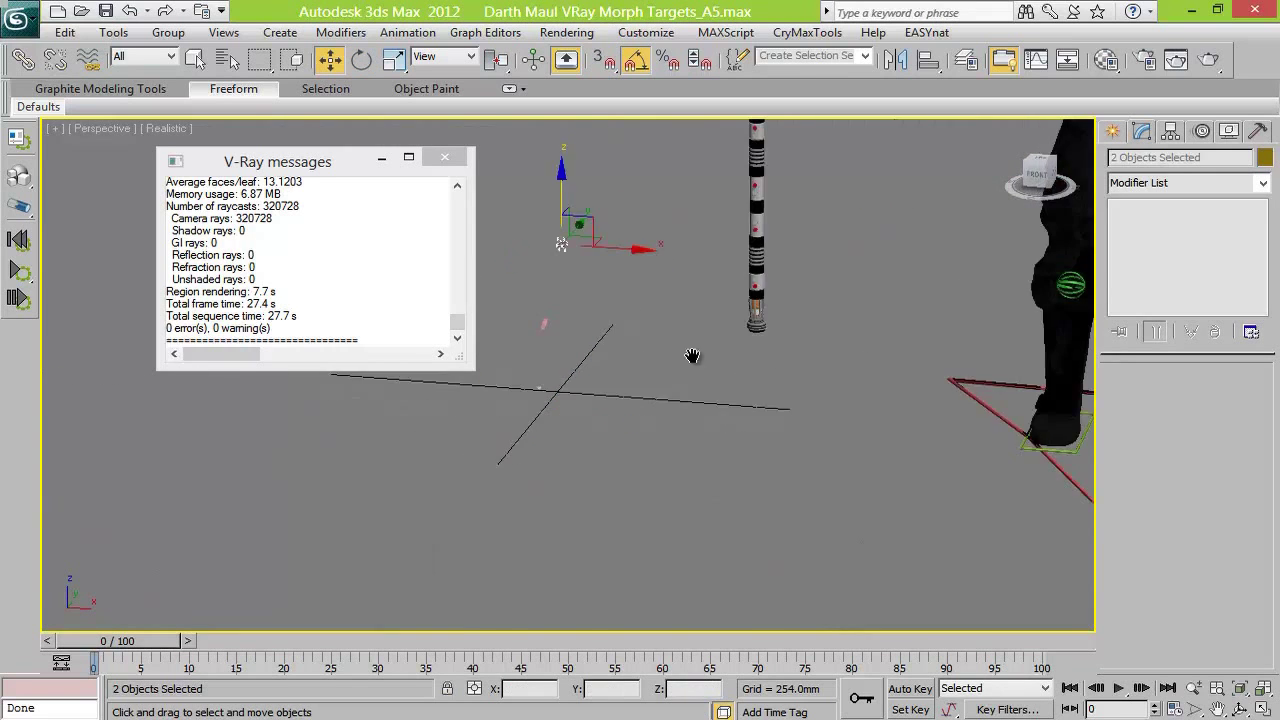
left_click_drag(591, 341, 591, 160)
left_click_drag(657, 206, 890, 224)
key("z")
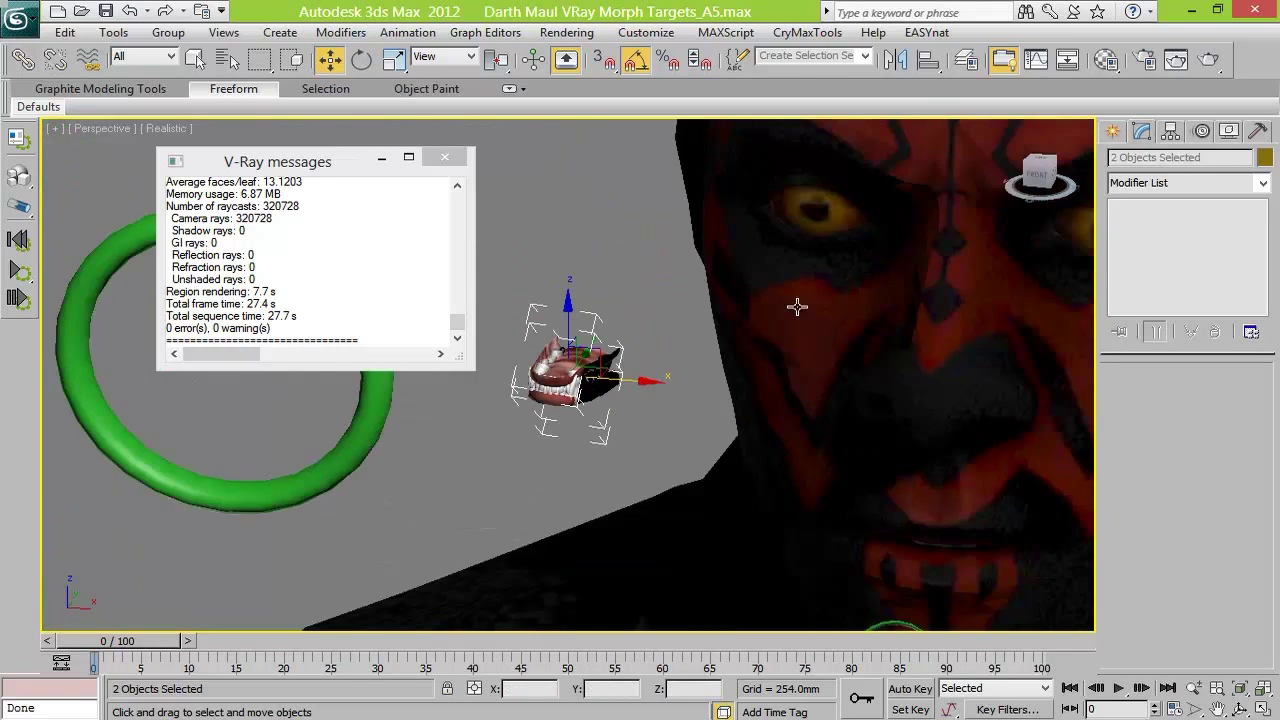
Move the teeth closer to the face along X and scale them up uniformly to about 193%
left_click(1038, 174)
scroll(800, 220, "down", 5)
middle_click_drag(800, 220, 669, 394)
scroll(669, 394, "up", 7)
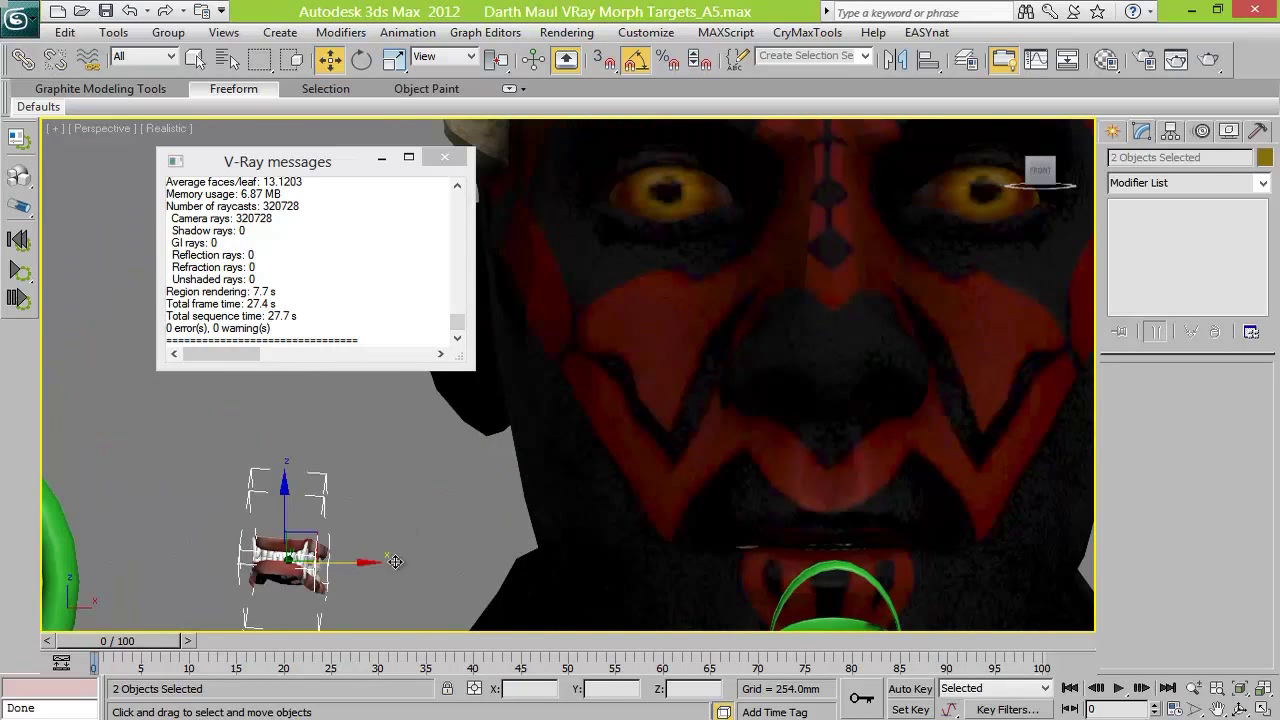
left_click_drag(356, 562, 516, 562)
key("r")
left_click_drag(447, 497, 471, 400)
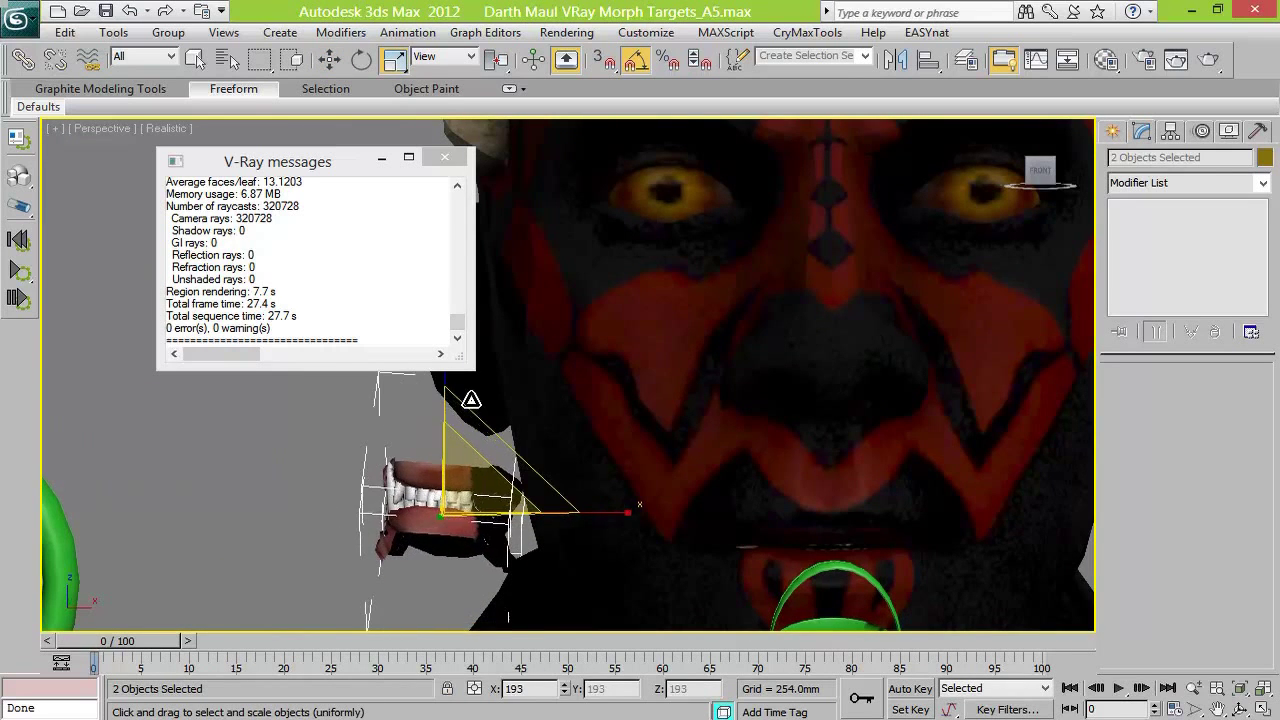
Rotate the teeth to face forward and slide them into the head behind the lips
left_click(363, 60)
left_click_drag(470, 500, 482, 516)
middle_click_drag(482, 516, 772, 364, "alt")
key("w")
left_click_drag(772, 364, 886, 383)
left_click_drag(978, 376, 960, 376)
Lower and centre the teeth within the mouth opening in front view, and dismiss the V-Ray messages
left_click(1046, 173)
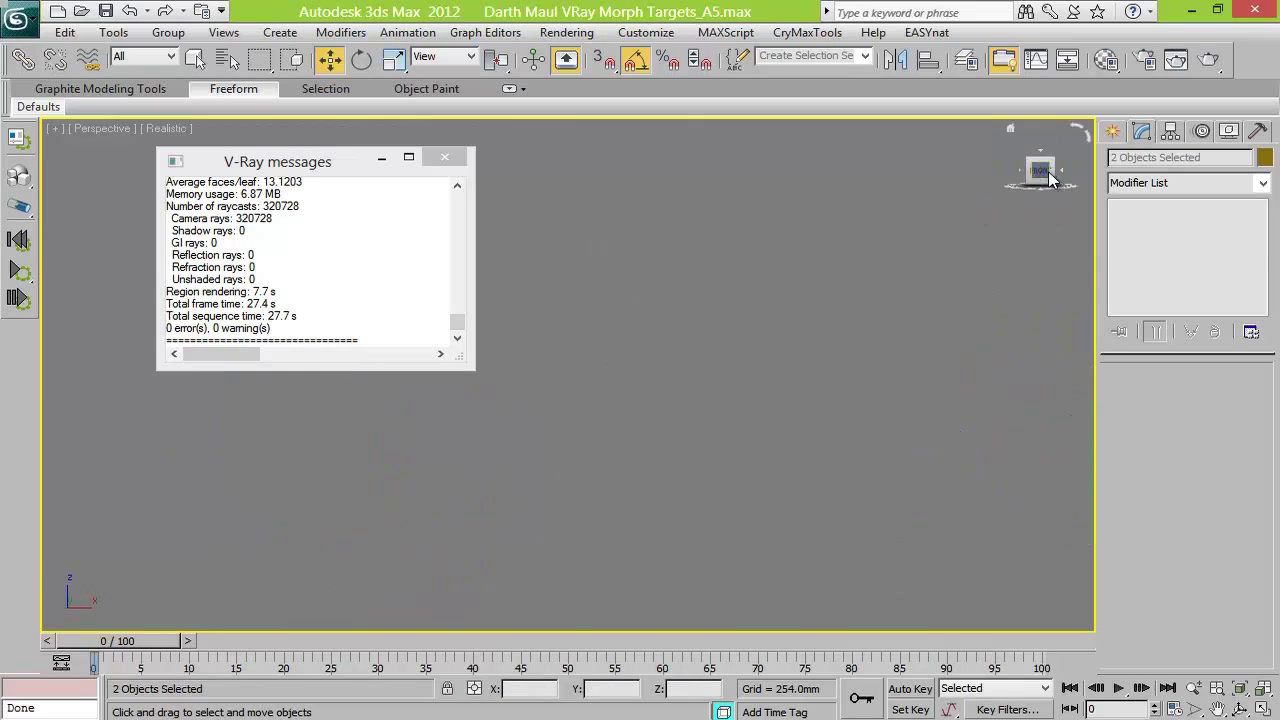
left_click_drag(586, 322, 586, 345)
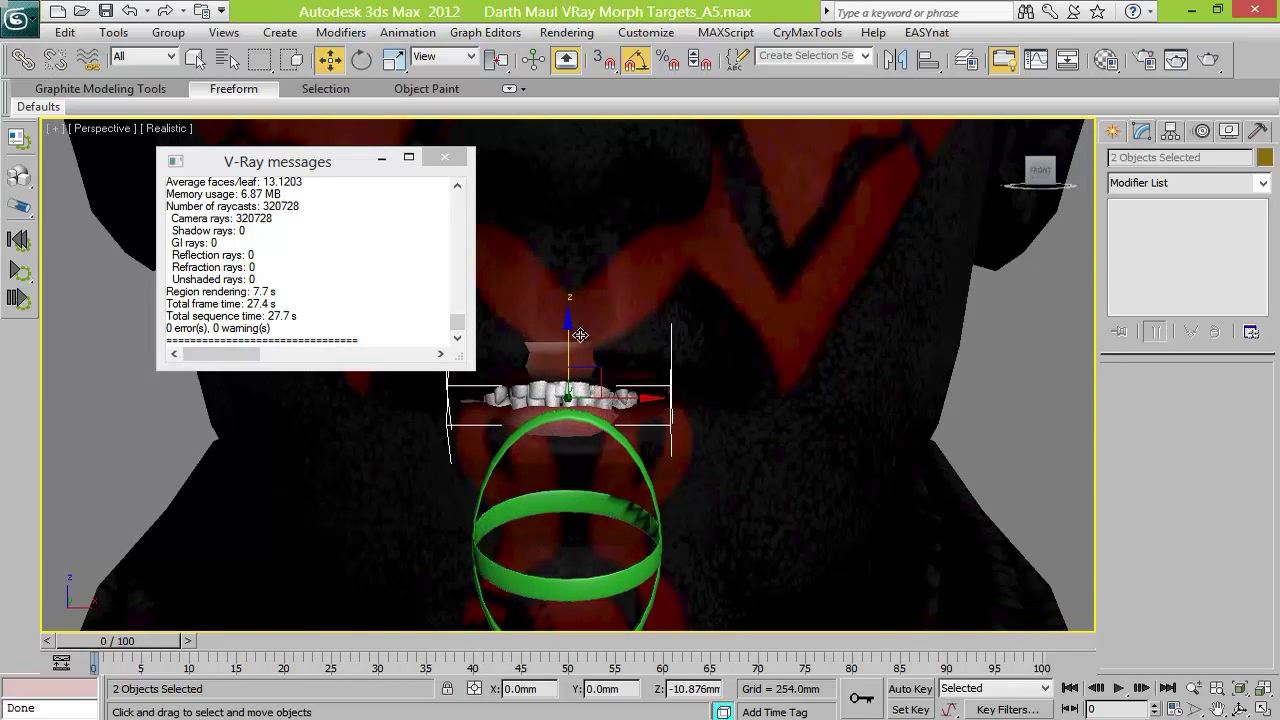
scroll(957, 252, "down", 3)
left_click_drag(648, 390, 653, 390)
left_click(445, 157)
left_click(1056, 176)
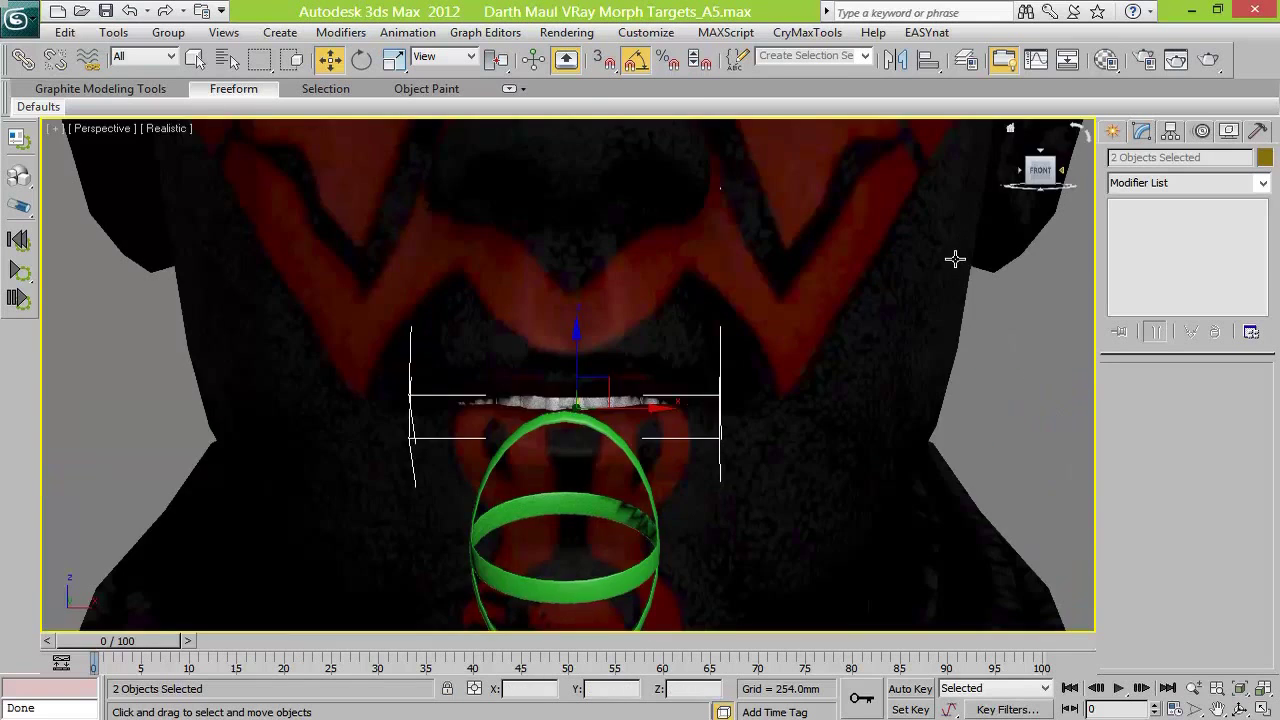
Select the head and hide the Darth_Maul_TeethA to Darth_Maul_TeethH objects in the Darth Maul Layer
scroll(829, 334, "down", 3)
middle_click_drag(763, 304, 792, 410)
left_click(792, 410)
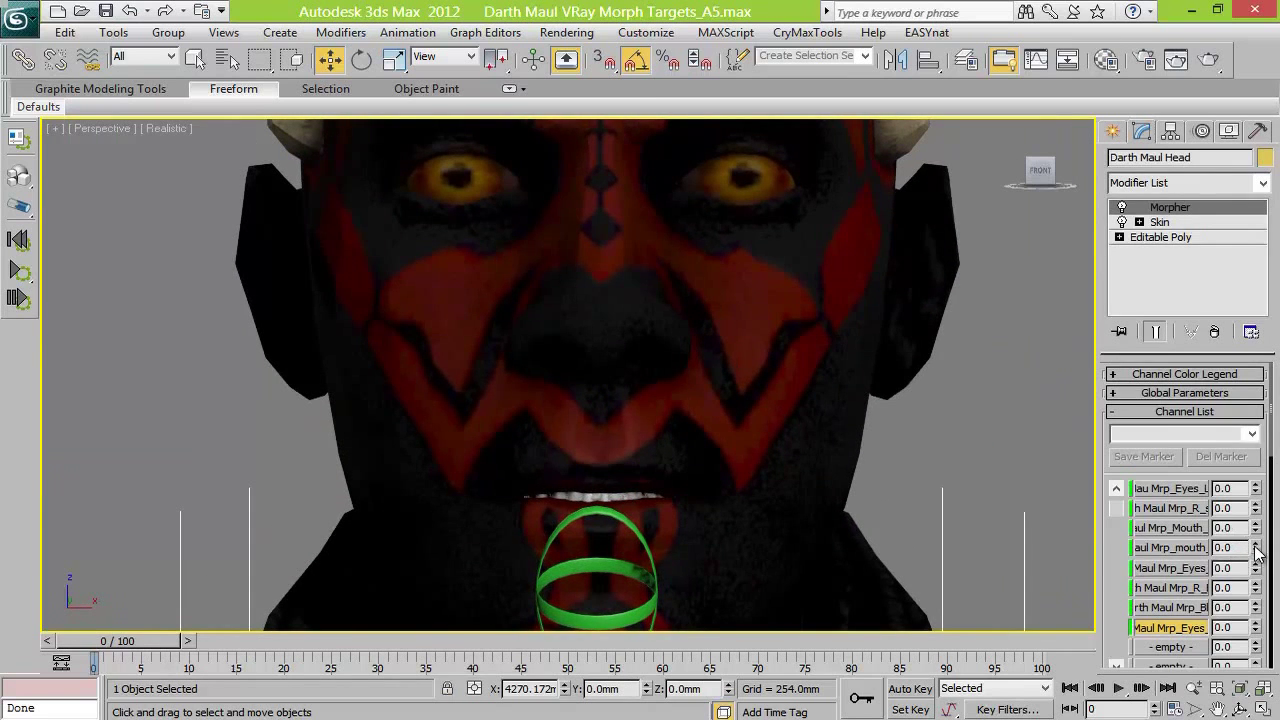
left_click(966, 59)
double_click(949, 416)
left_click(1090, 433)
left_click(1013, 543, "shift")
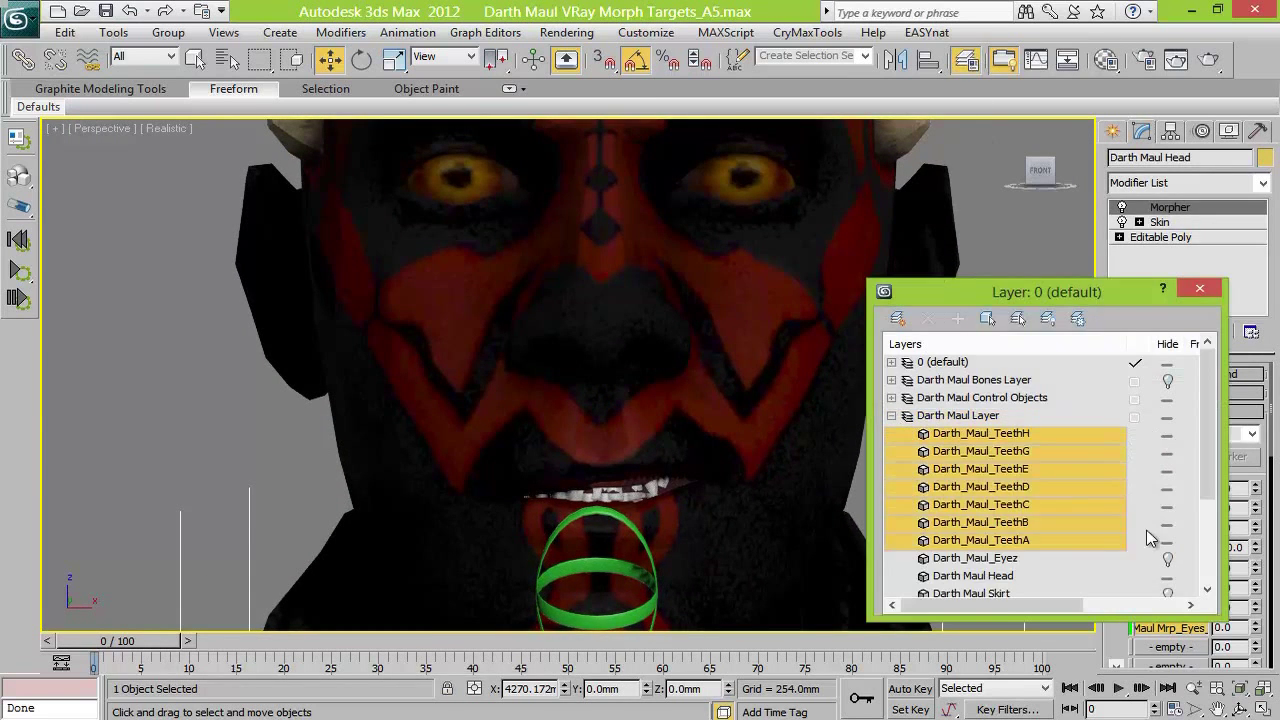
left_click(1163, 532)
left_click(1199, 288)
Preview the third Mrp_Mouth morph channel and reset the upper smile and mouth channels to 0
right_click(1255, 549)
left_click_drag(1255, 528, 1249, 349)
right_click(1254, 530)
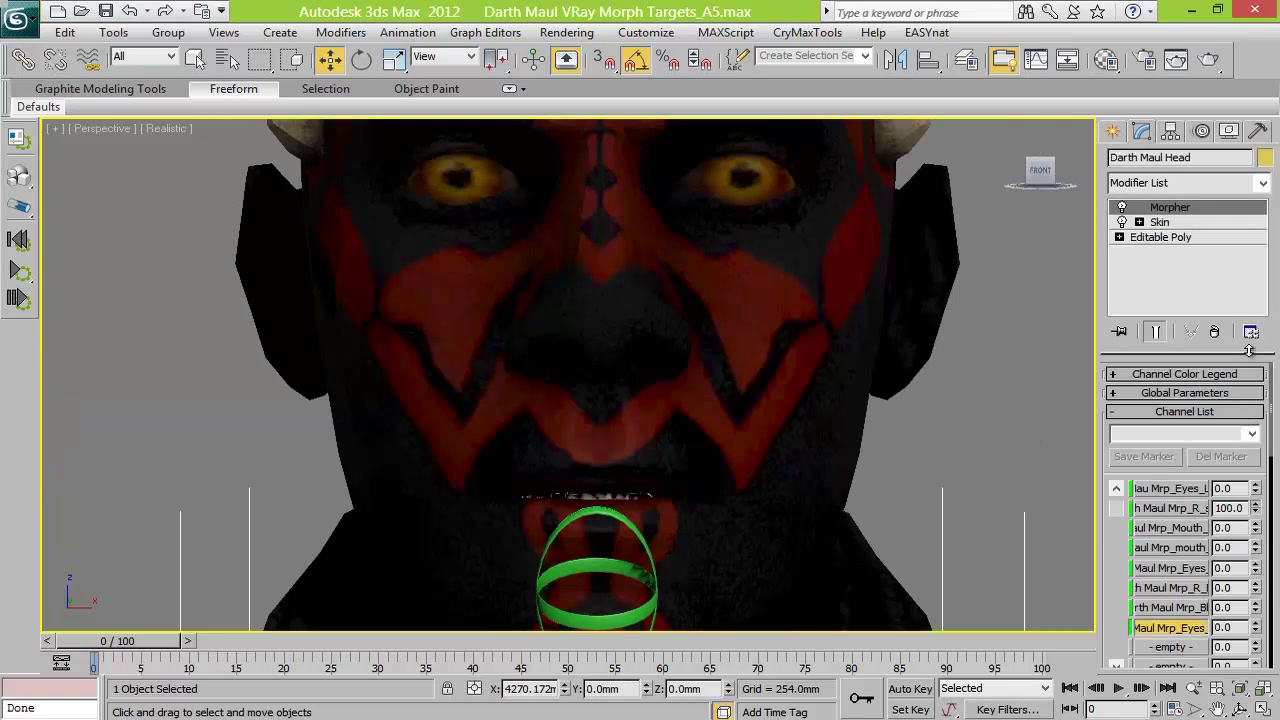
right_click(1254, 510)
Set the fourth channel, Mrp_mouth, to 100, raise the fifth channel, Mrp_Eyes, and render the perspective view
left_click_drag(1255, 549, 1251, 414)
left_click_drag(1255, 567, 1239, 338)
middle_click_drag(968, 277, 953, 306)
left_click(1176, 59)
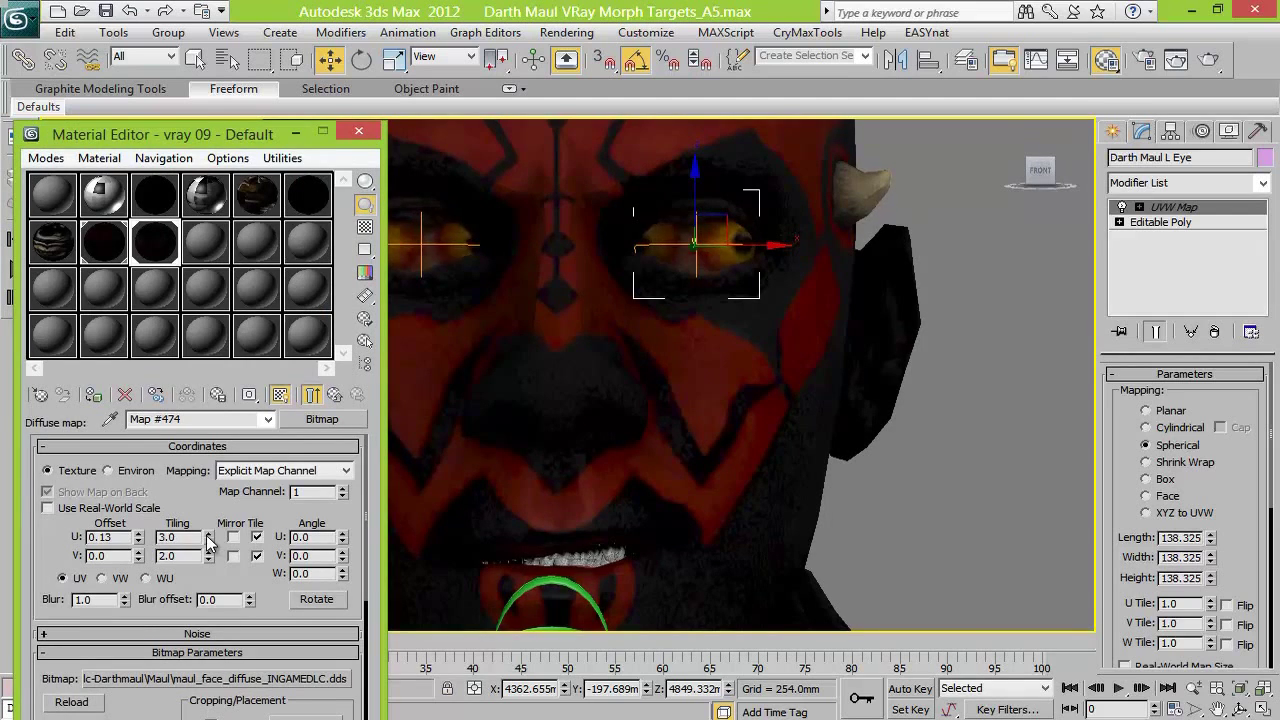
Mirror the eye bitmap in V and centre the iris with a U offset of 0.01 and V offset of 0.17
left_click(233, 556)
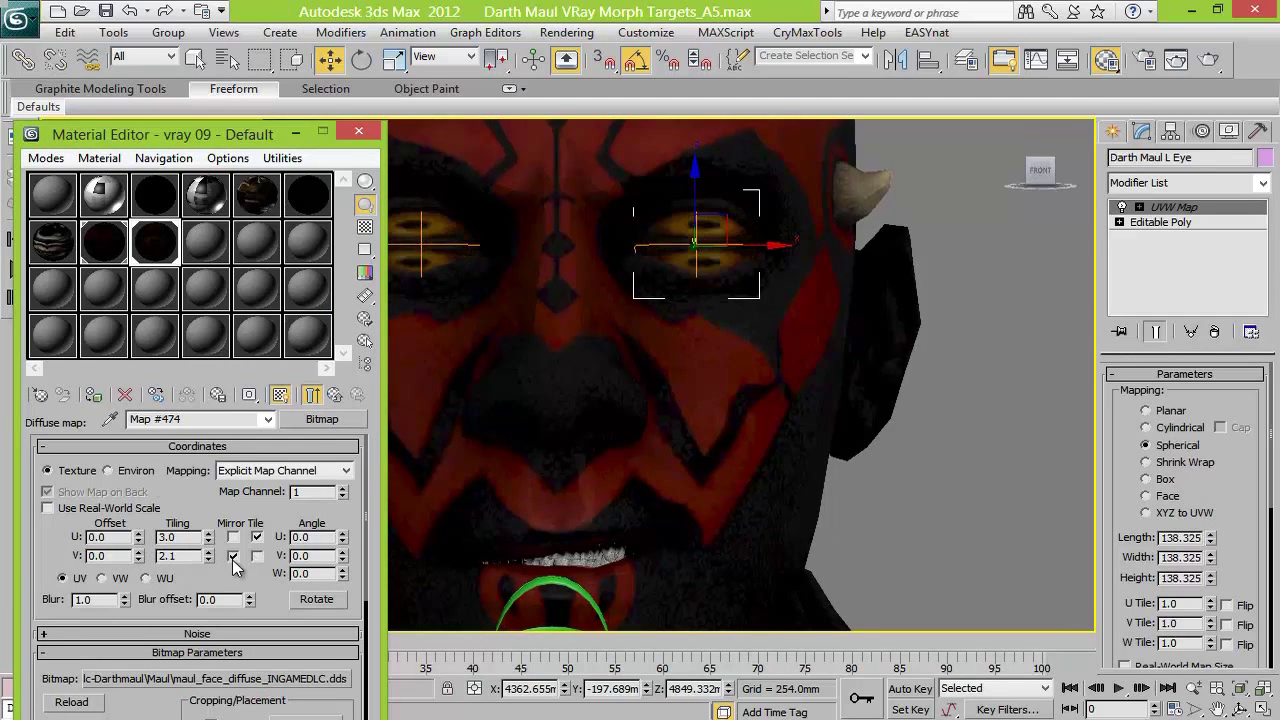
left_click_drag(140, 555, 139, 535)
left_click(210, 560)
left_click(210, 559)
left_click(139, 535)
left_click(140, 542)
left_click(358, 131)
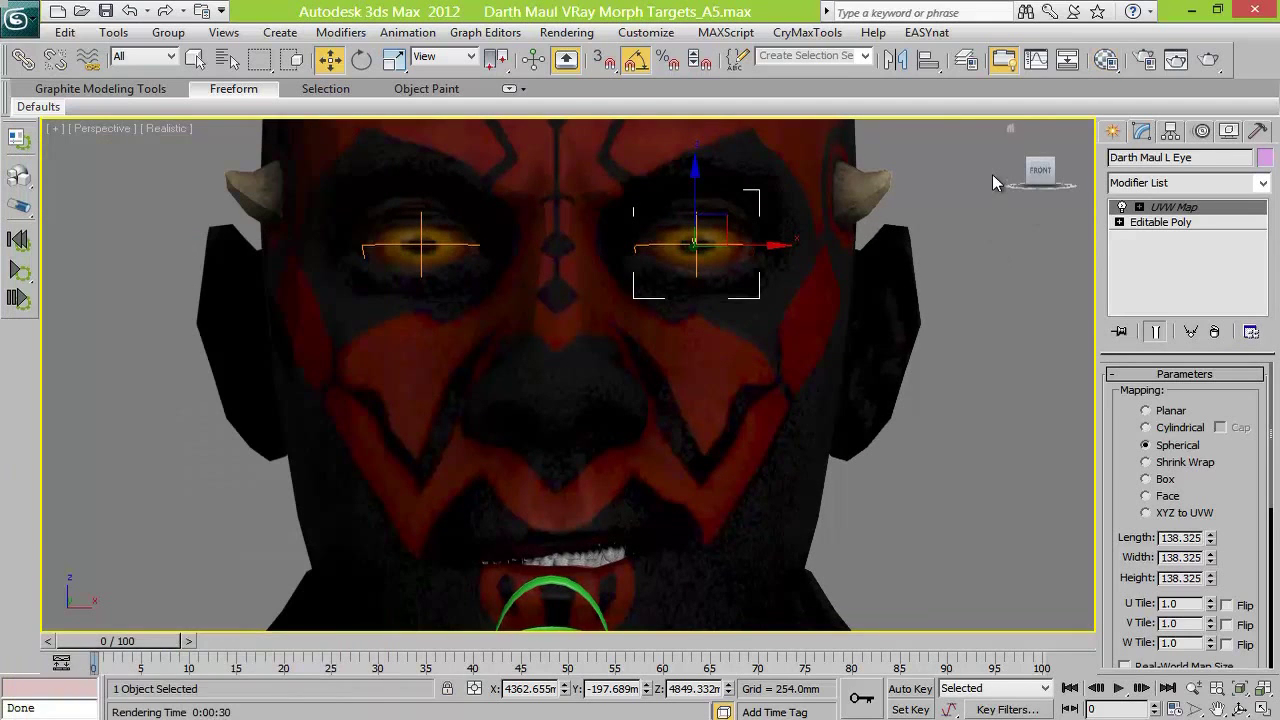
Reset the head's fifth channel, test the Mrp_R_s and first Mrp_Eyes_L channels, and shift the left eye along Y
left_click(782, 425)
right_click(1256, 567)
left_click_drag(1257, 510, 1249, 369)
right_click(1257, 510)
left_click_drag(1257, 490, 1147, 211)
left_click(695, 252)
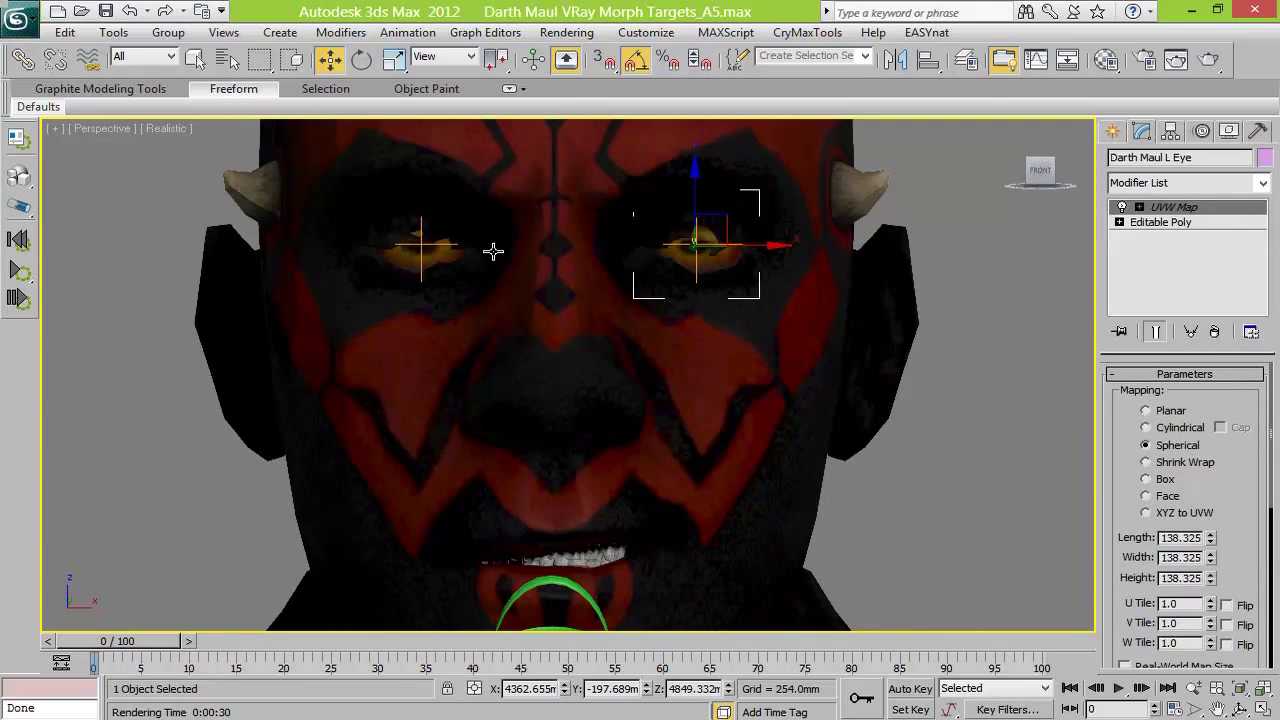
left_click_drag(646, 692, 646, 640)
Set the head's Mrp_Bl blink channel to 100 and render the perspective view
left_click(720, 400)
left_click_drag(1256, 608, 1155, 207)
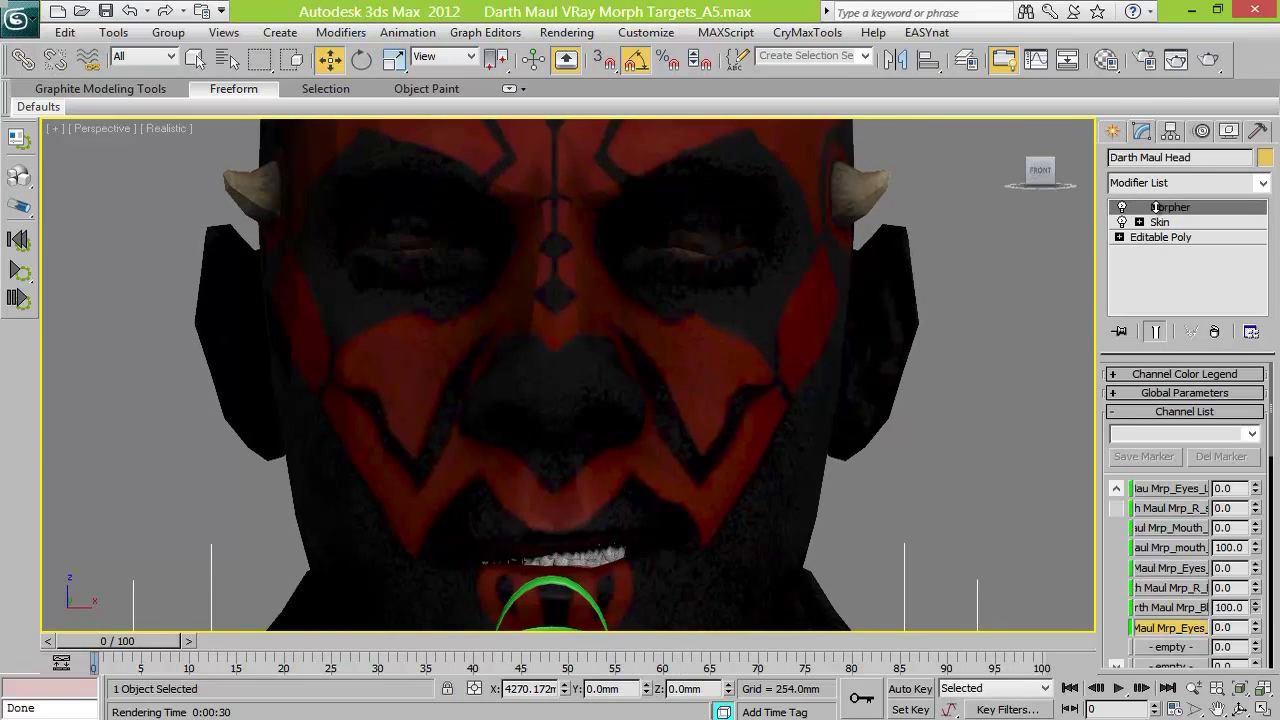
left_click(1207, 56)
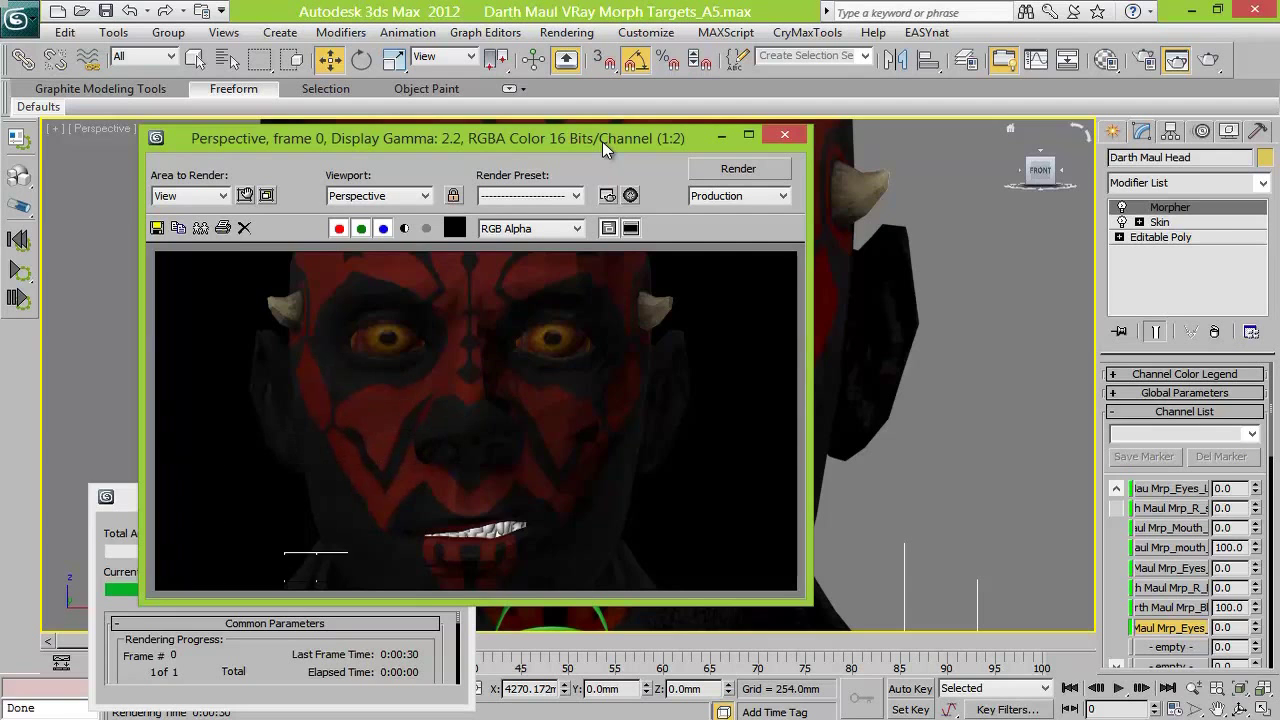
left_click(784, 134)
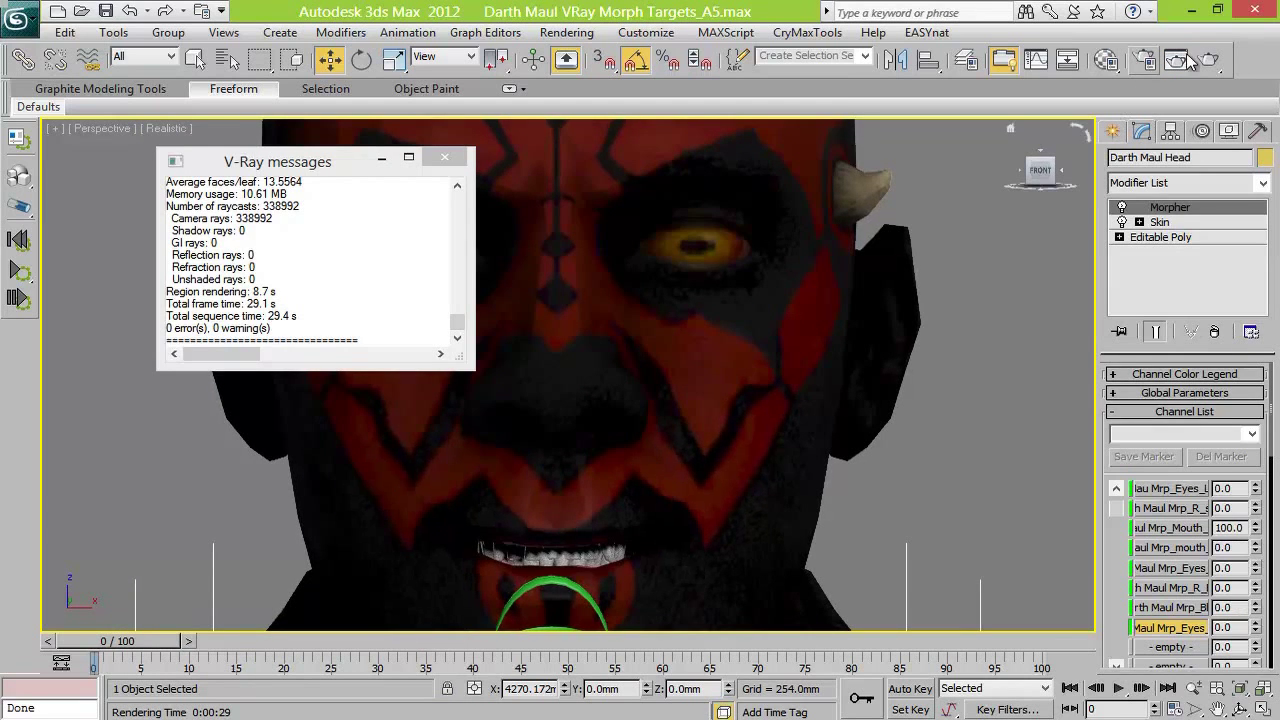
Render the perspective view with the third Mrp_Mouth channel at 100, then render it again with the eye material's settings open
left_click(1209, 59)
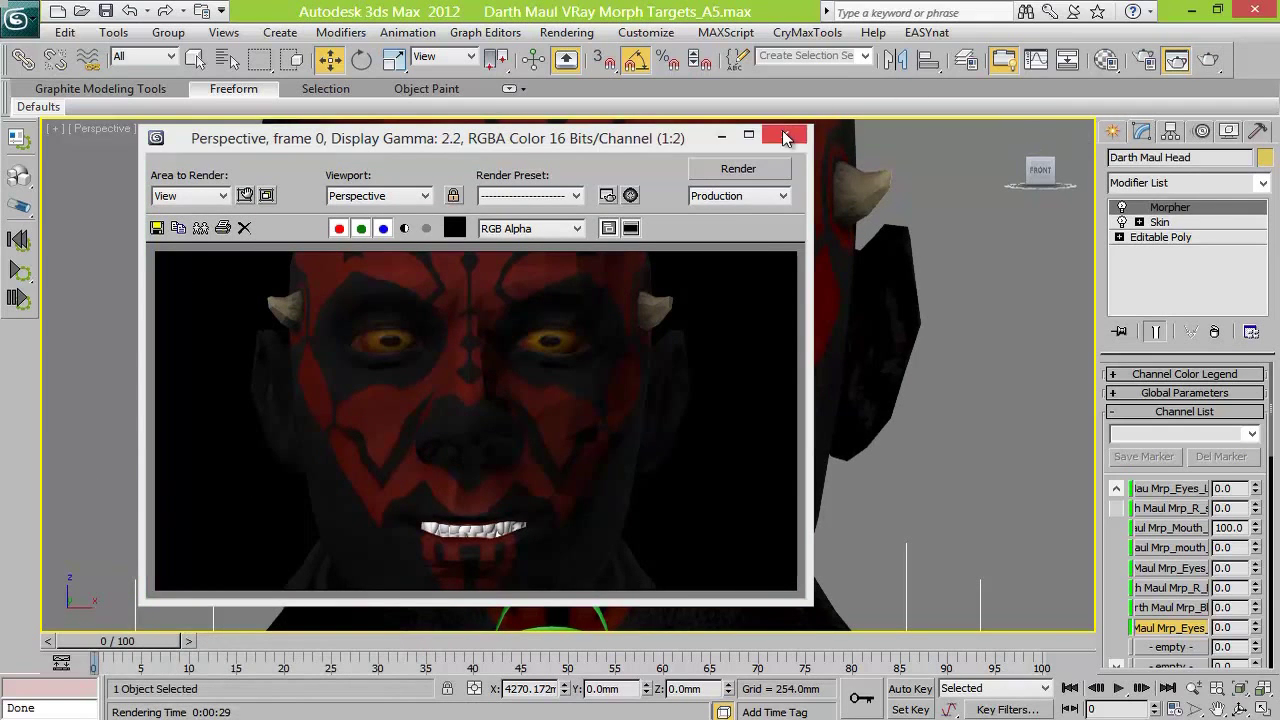
left_click(782, 133)
left_click(1106, 60)
left_click(1204, 64)
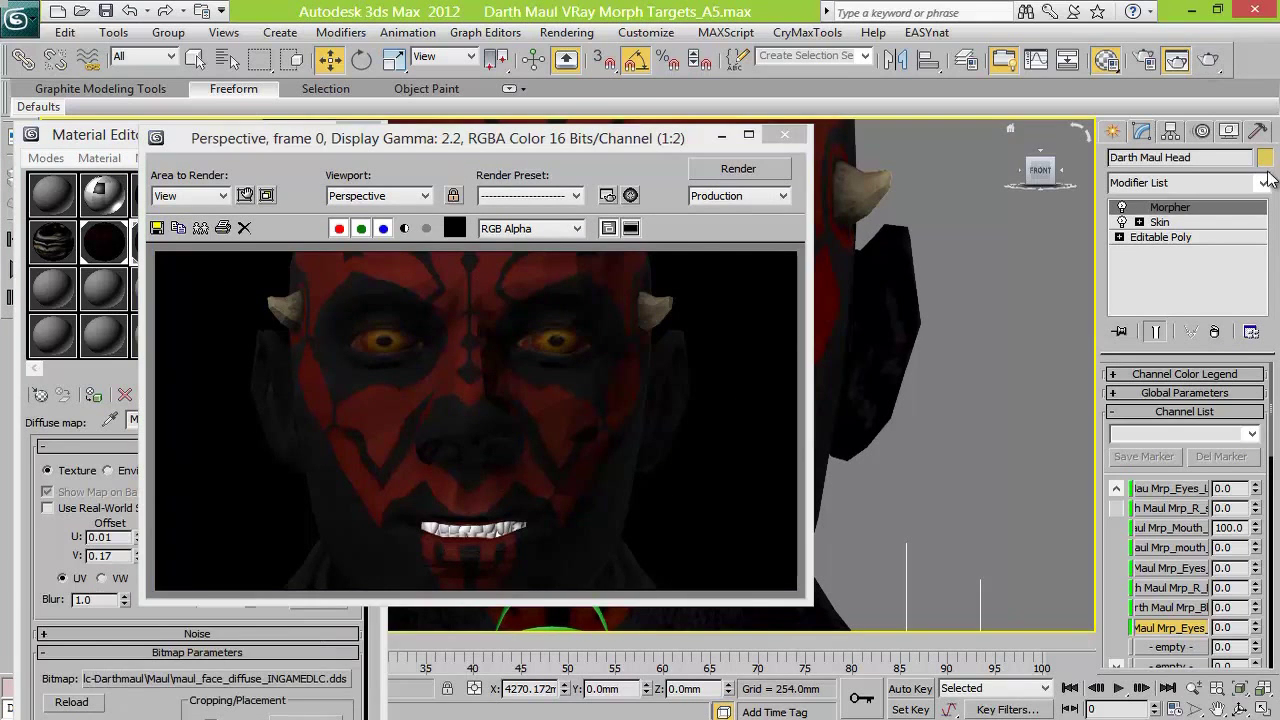
left_click(785, 135)
Set the eye bitmap's V tiling to 1.6 and its V offset to 0.16
left_click(210, 552)
left_click(210, 552)
left_click(210, 552)
left_click(139, 560)
left_click(139, 560)
left_click(139, 560)
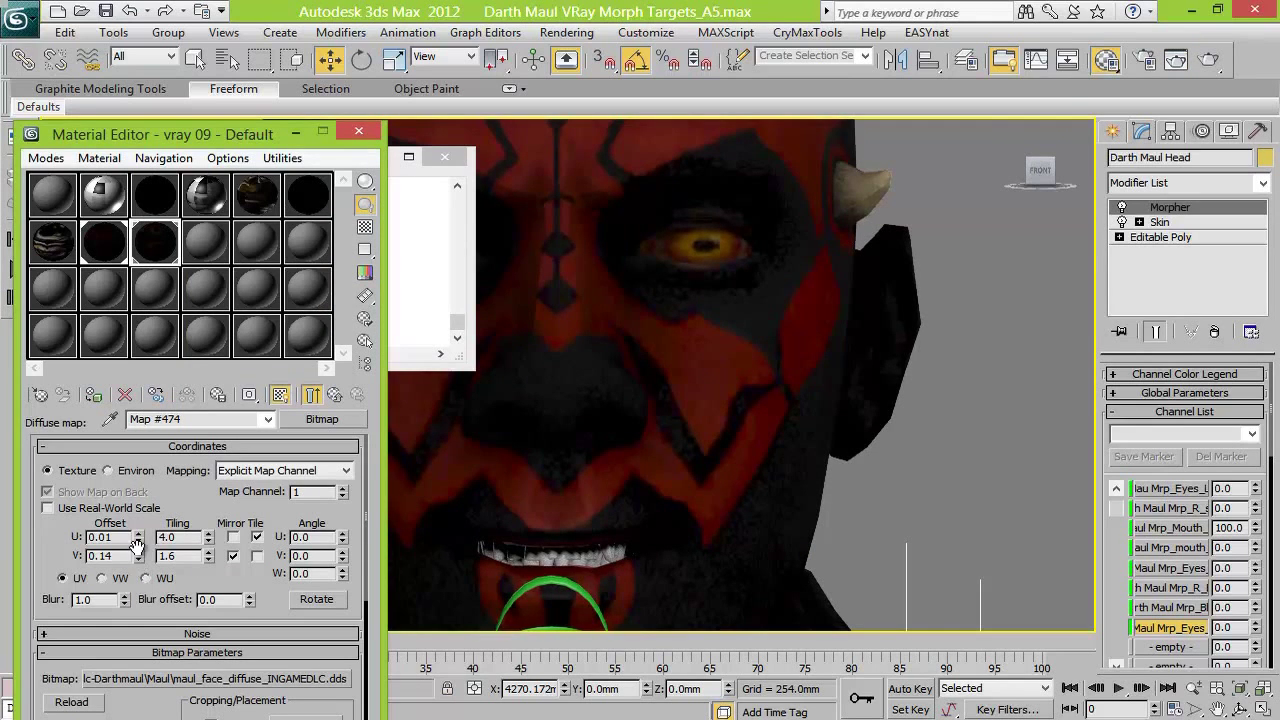
left_click(140, 552)
left_click(140, 552)
left_click(140, 560)
left_click(138, 553)
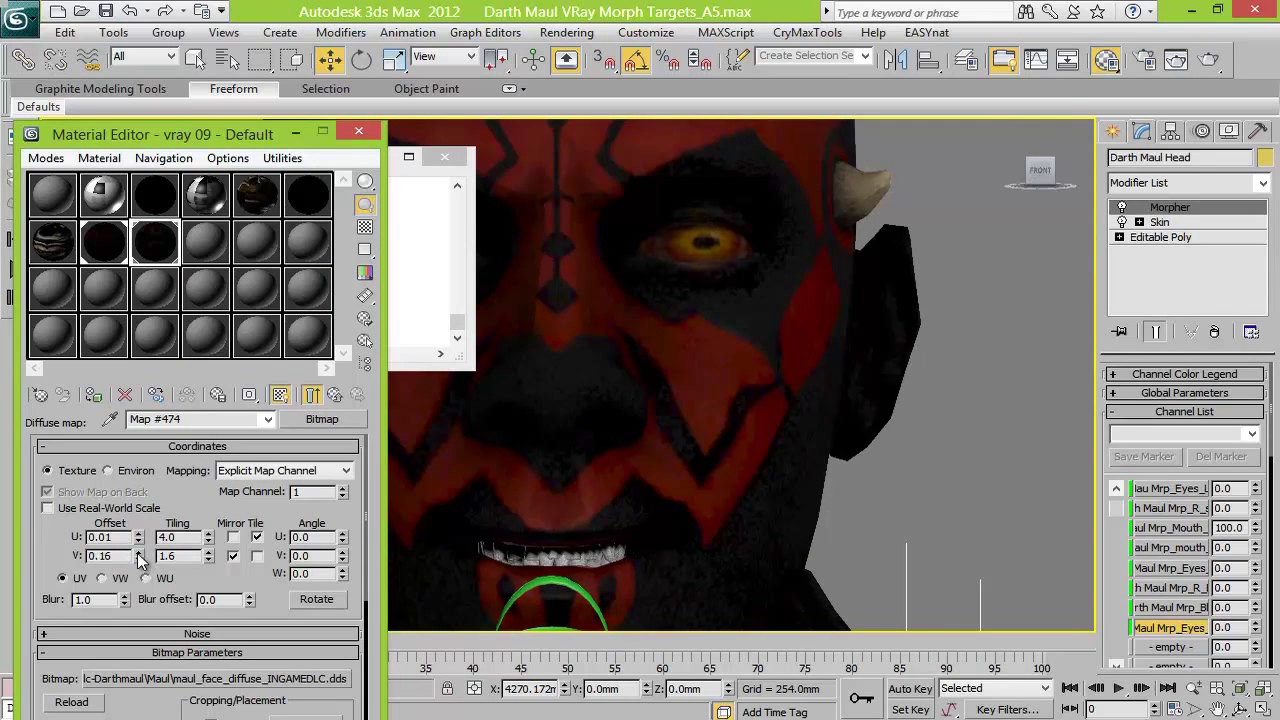
Set the eye bitmap's U offset to 0.0 and V offset to 0.14
left_click(139, 541)
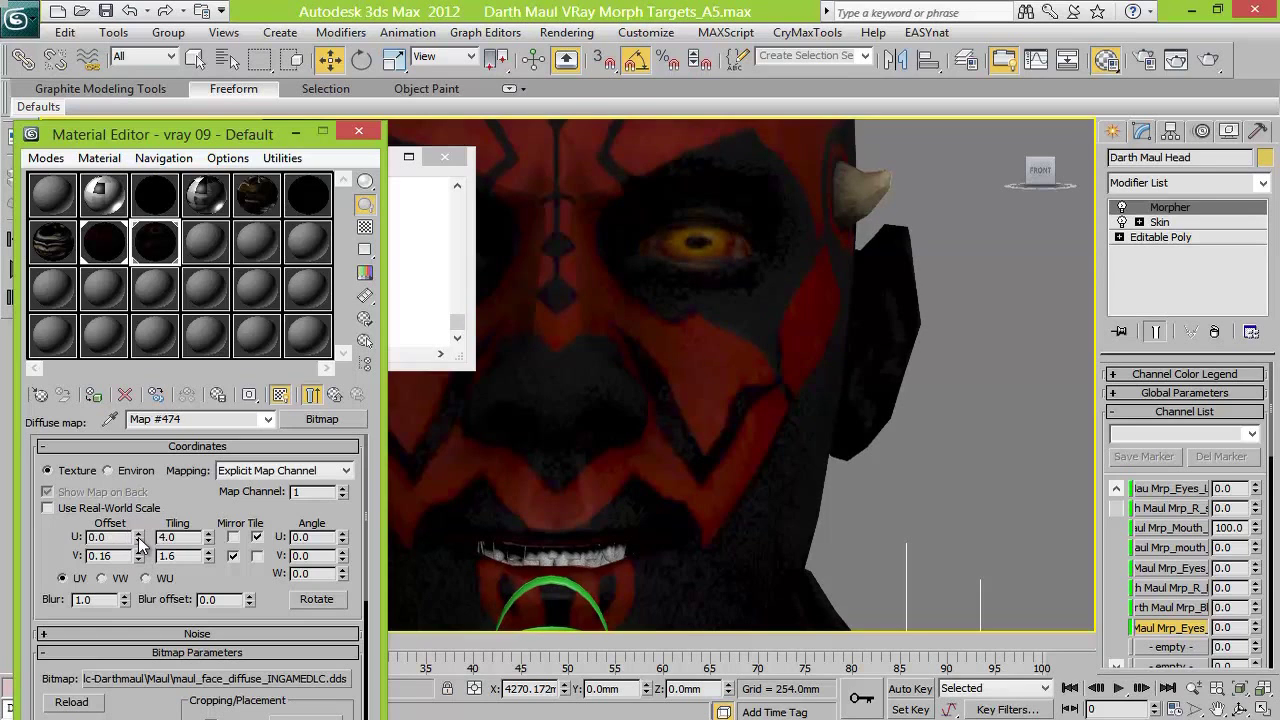
left_click(138, 553)
left_click(138, 560)
left_click(138, 560)
left_click(138, 560)
Try a U tiling of 3.6 on the eye bitmap and view its cropped image area
left_click(210, 541)
left_click(210, 541)
left_click(210, 541)
left_click(210, 541)
scroll(200, 550, "down", 2)
left_click(303, 652)
left_click(1153, 121)
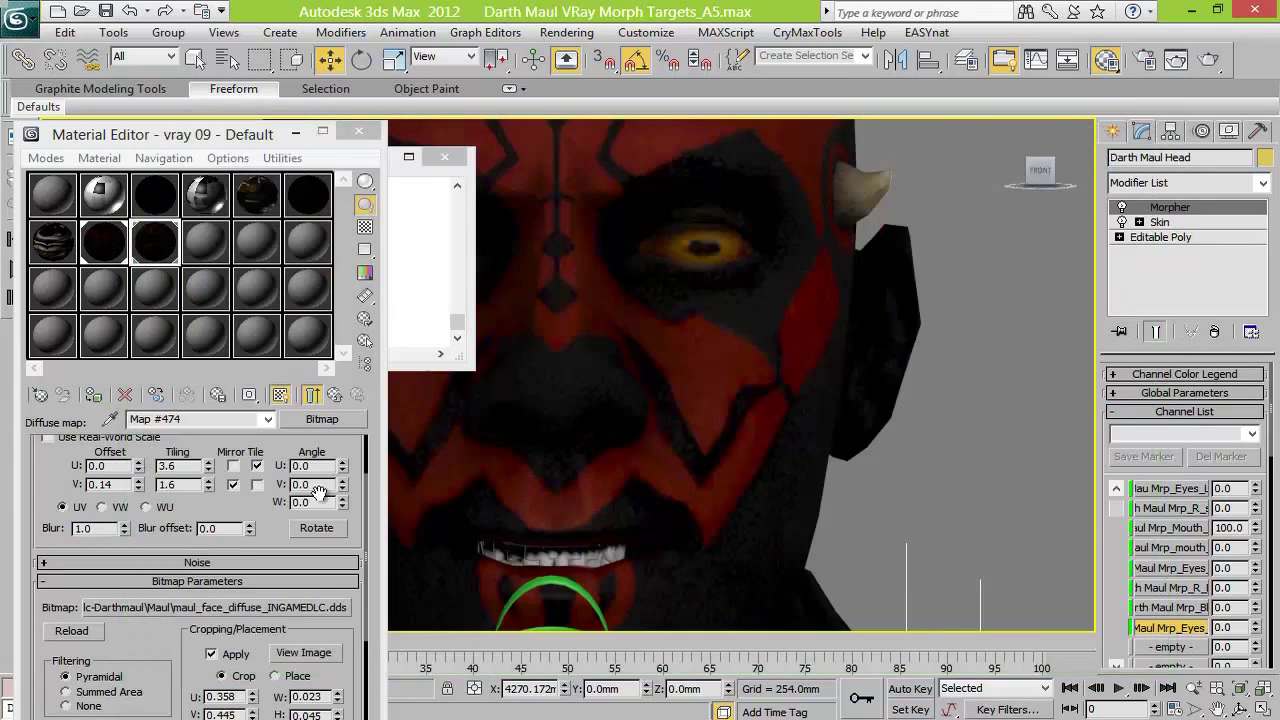
Set the eye bitmap's U tiling to 5.0 and render the perspective view to check the eyes
left_click(210, 462)
left_click(210, 462)
left_click(210, 462)
left_click(210, 462)
left_click(210, 462)
left_click(210, 462)
left_click(210, 462)
left_click(210, 462)
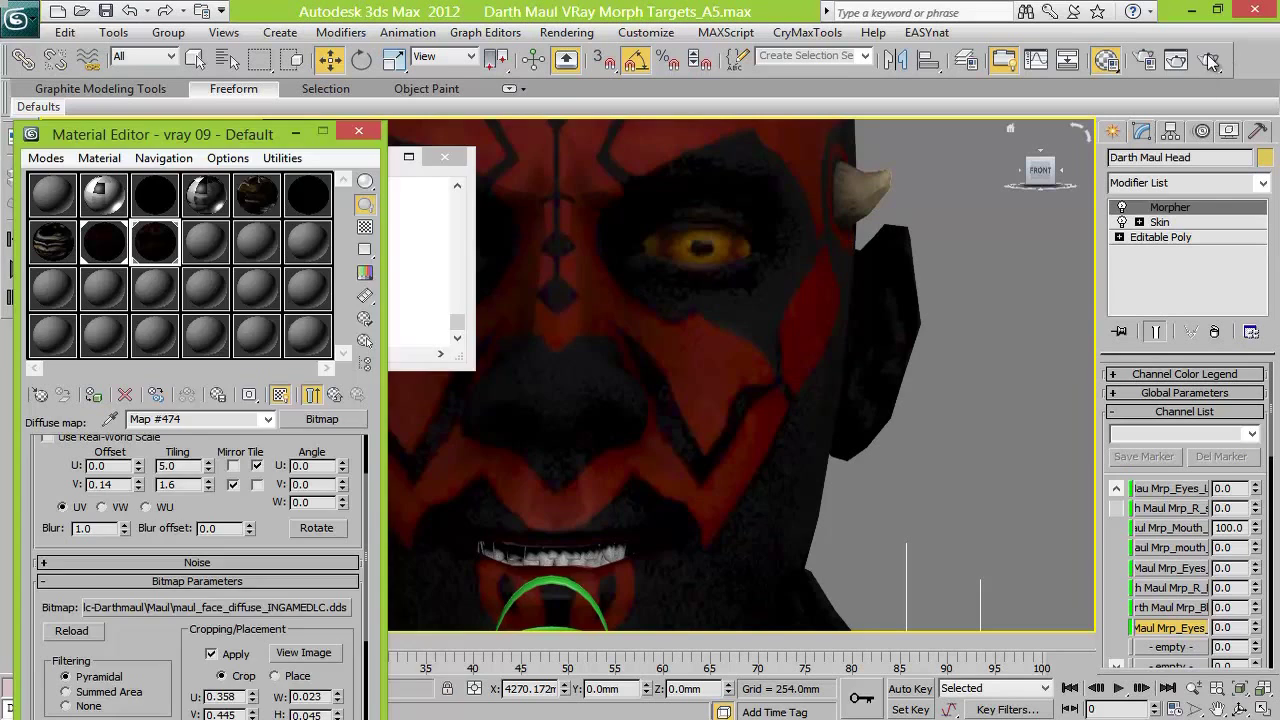
left_click(1176, 59)
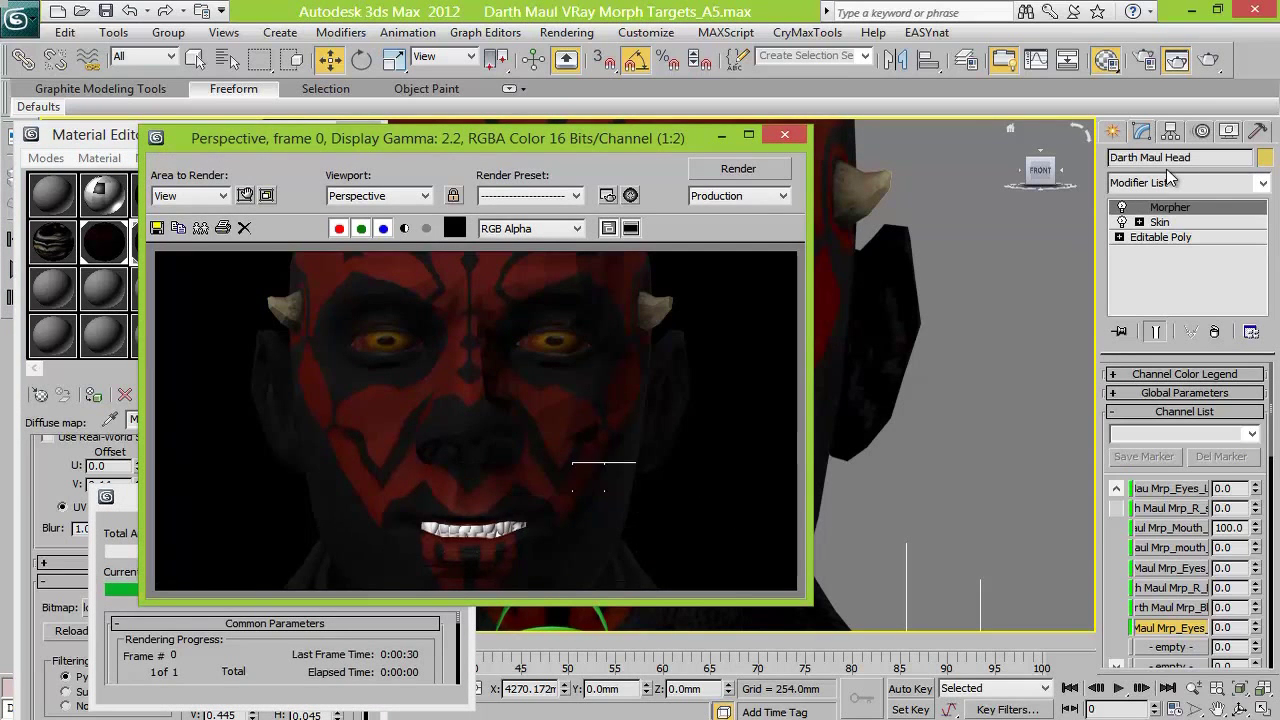
left_click(786, 135)
Set the head's sixth morph channel, Mrp_R_, to 100 and render the perspective view
left_click_drag(1255, 585, 1211, 345)
left_click(1206, 60)
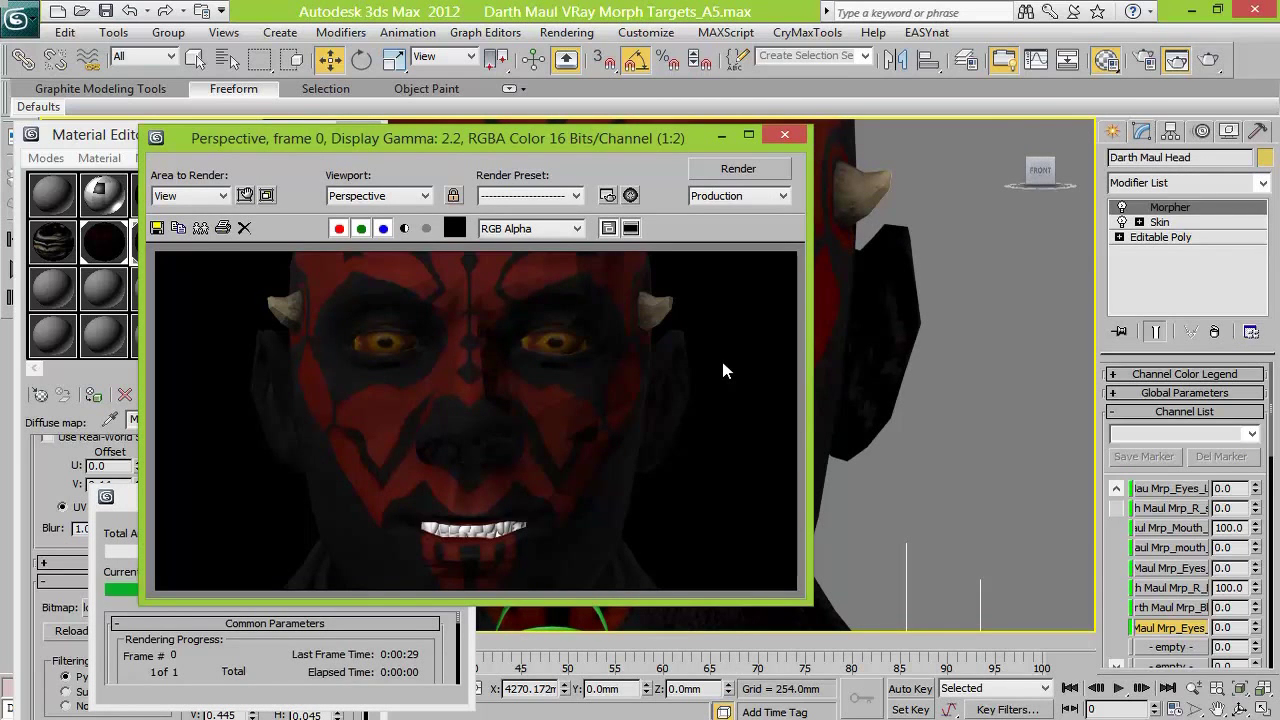
left_click(785, 134)
Reset the sixth morph channel to 0 and set the eighth channel, Mrp_Eyes, to 100
right_click(1257, 591)
left_click_drag(1257, 626, 1219, 250)
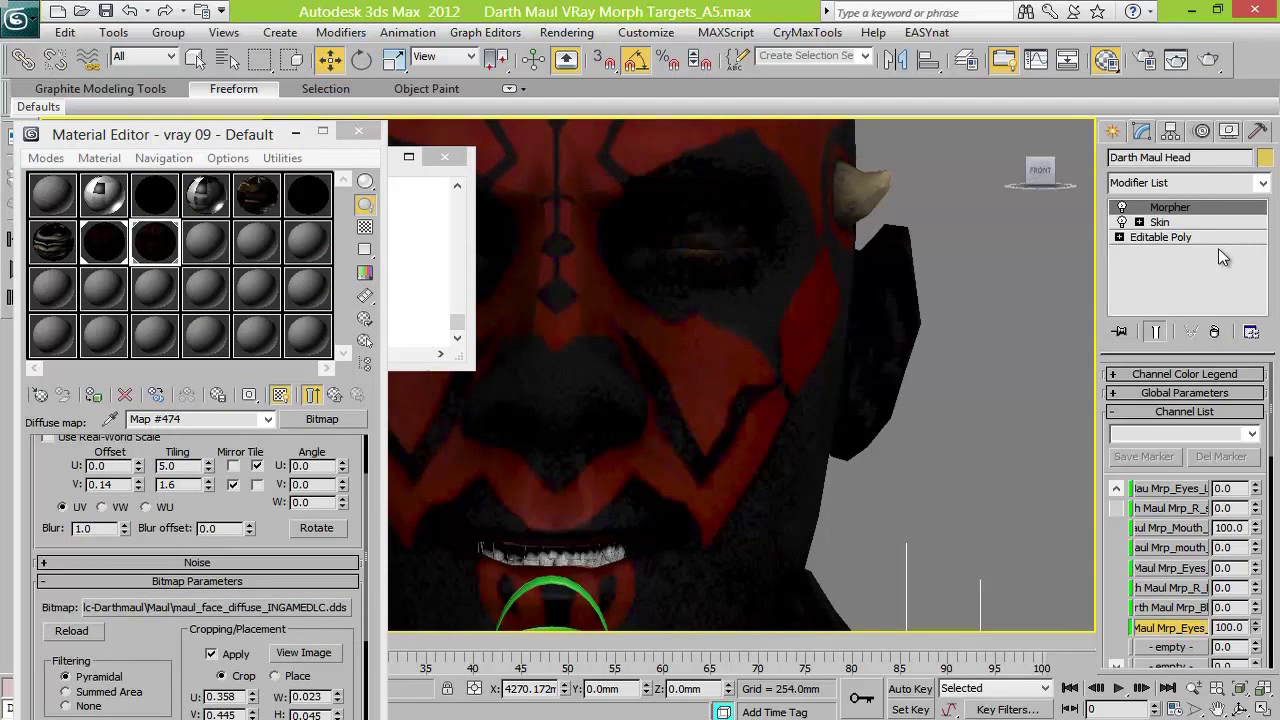
Render the perspective view with the Mrp_Eyes morph applied and set the viewport shading to Shaded
left_click(1208, 60)
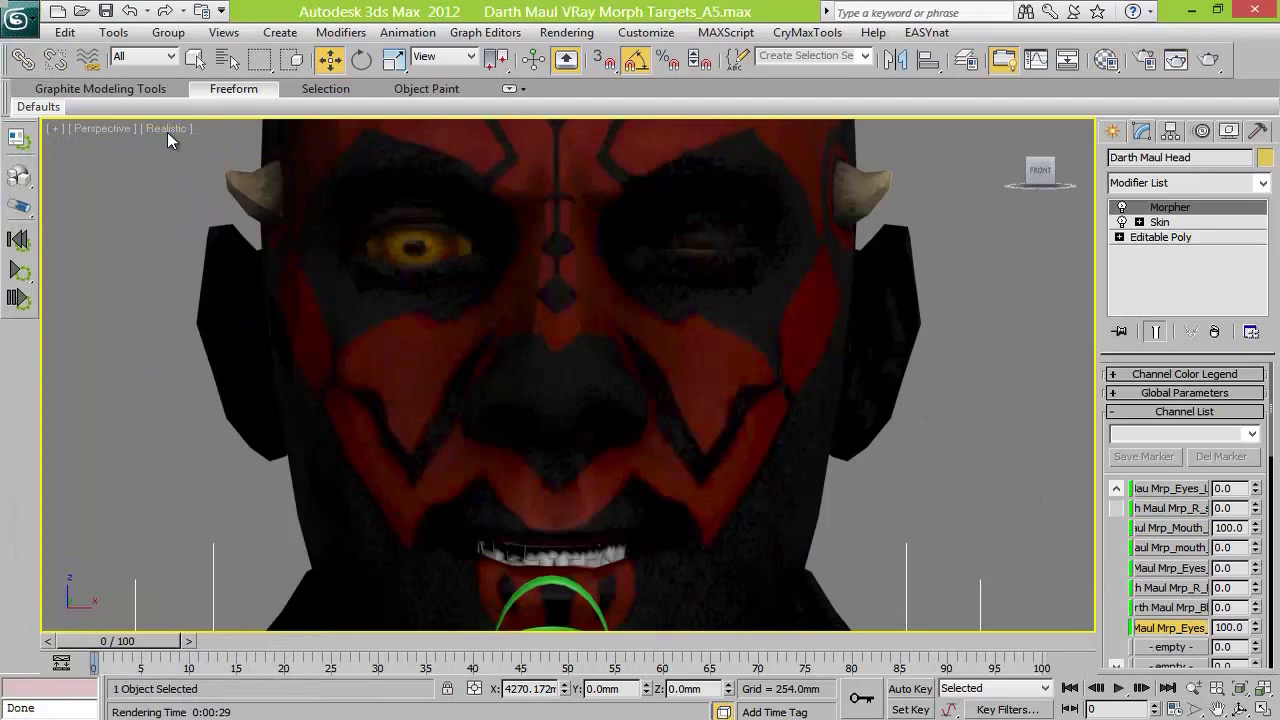
left_click(167, 130)
left_click(211, 173)
Save an incremented copy of the scene as Darth Maul VRay Morph Targets_A6.max
left_click(15, 30)
left_click(371, 177)
left_click(513, 491)
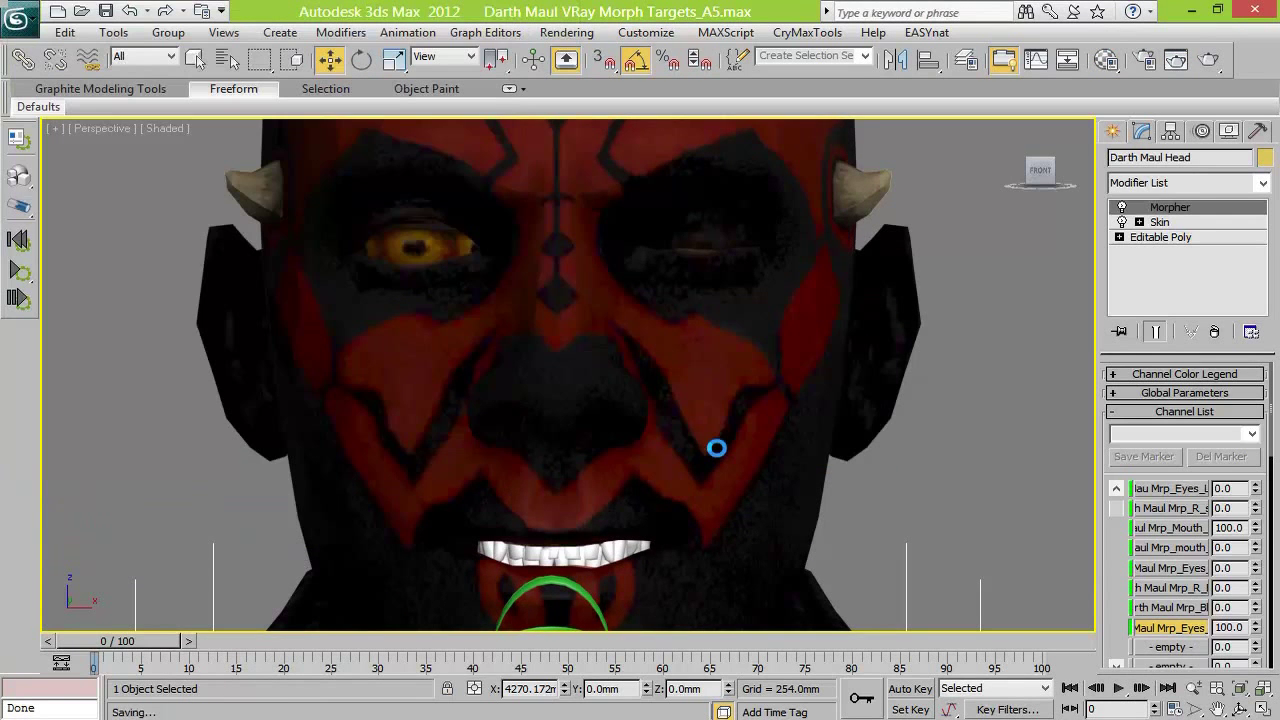
Reset the head's eighth morph channel, Mrp_Eyes, and third channel, Mrp_Mouth, to 0
scroll(966, 447, "down", 5)
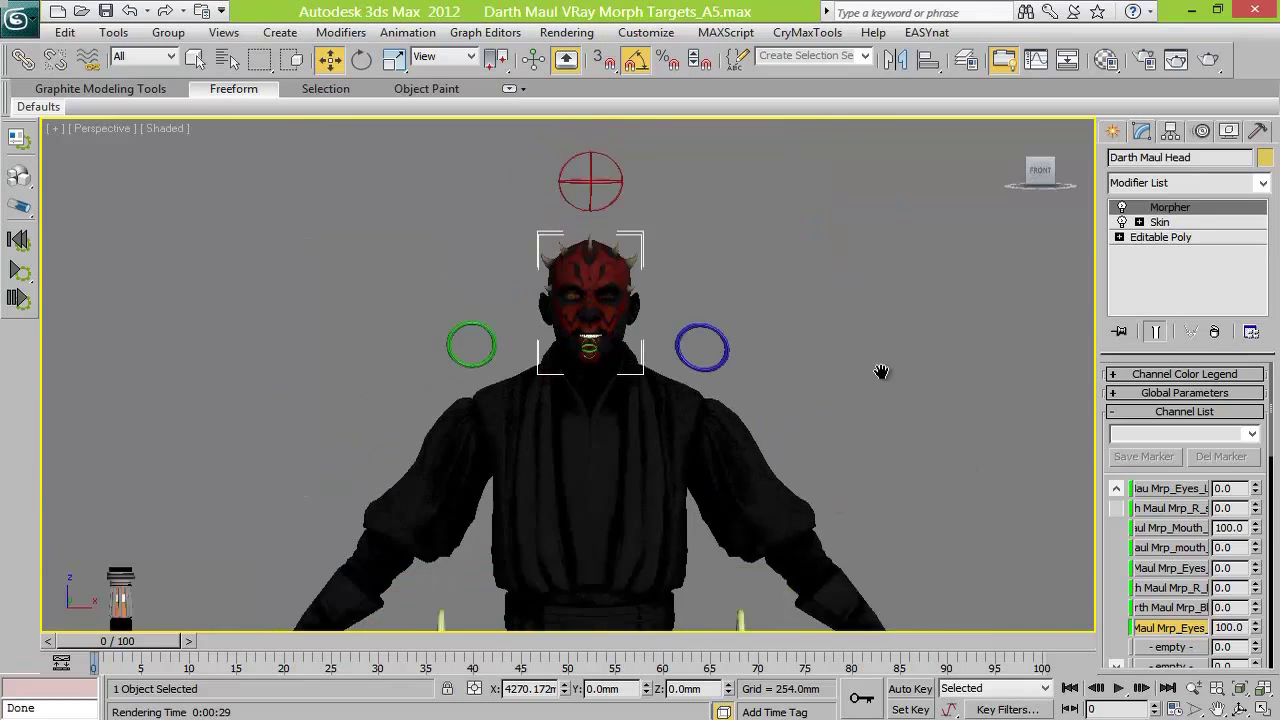
right_click(1256, 630)
right_click(1256, 529)
Select the tongue model Tongue01 near the teeth and adjust its position
middle_click_drag(915, 340, 1035, 130)
middle_click_drag(190, 615, 571, 344)
left_click_drag(229, 392, 381, 620)
key("z")
left_click(620, 138)
right_click(729, 688)
left_click_drag(646, 689, 610, 695)
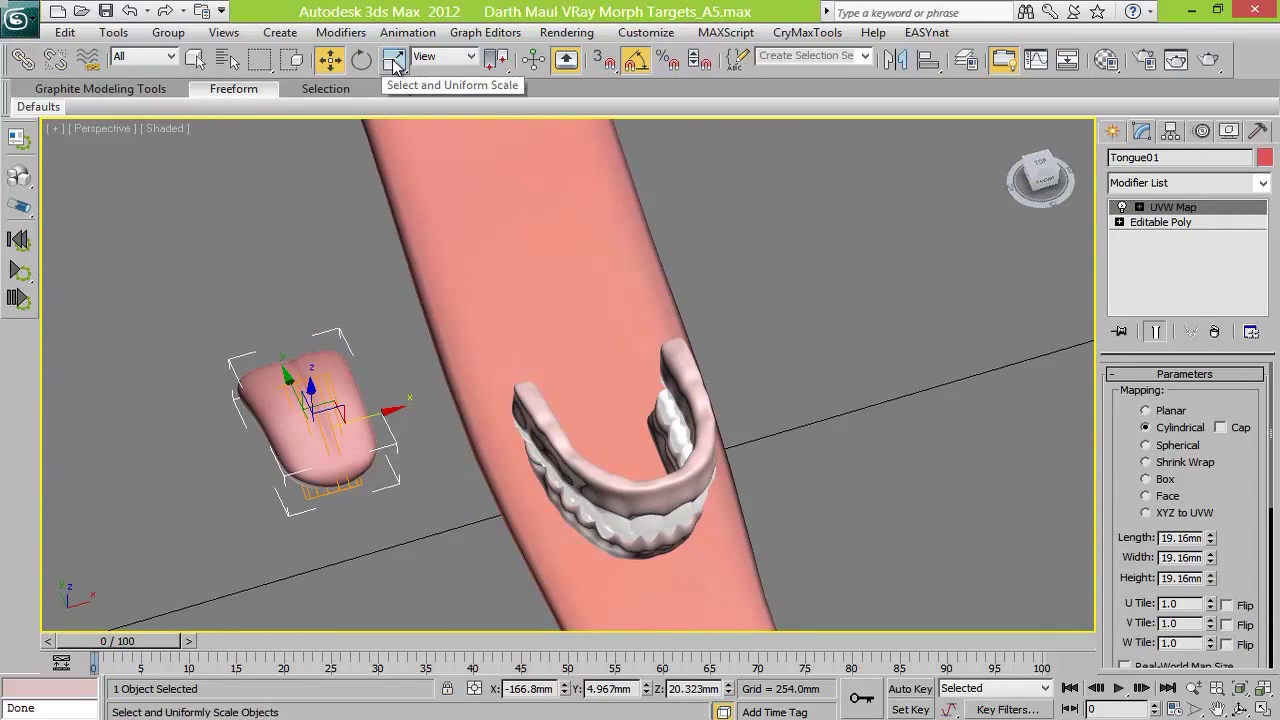
Collapse the whole modifier stack of Tongue01 and uniformly scale the tongue
right_click(1195, 208)
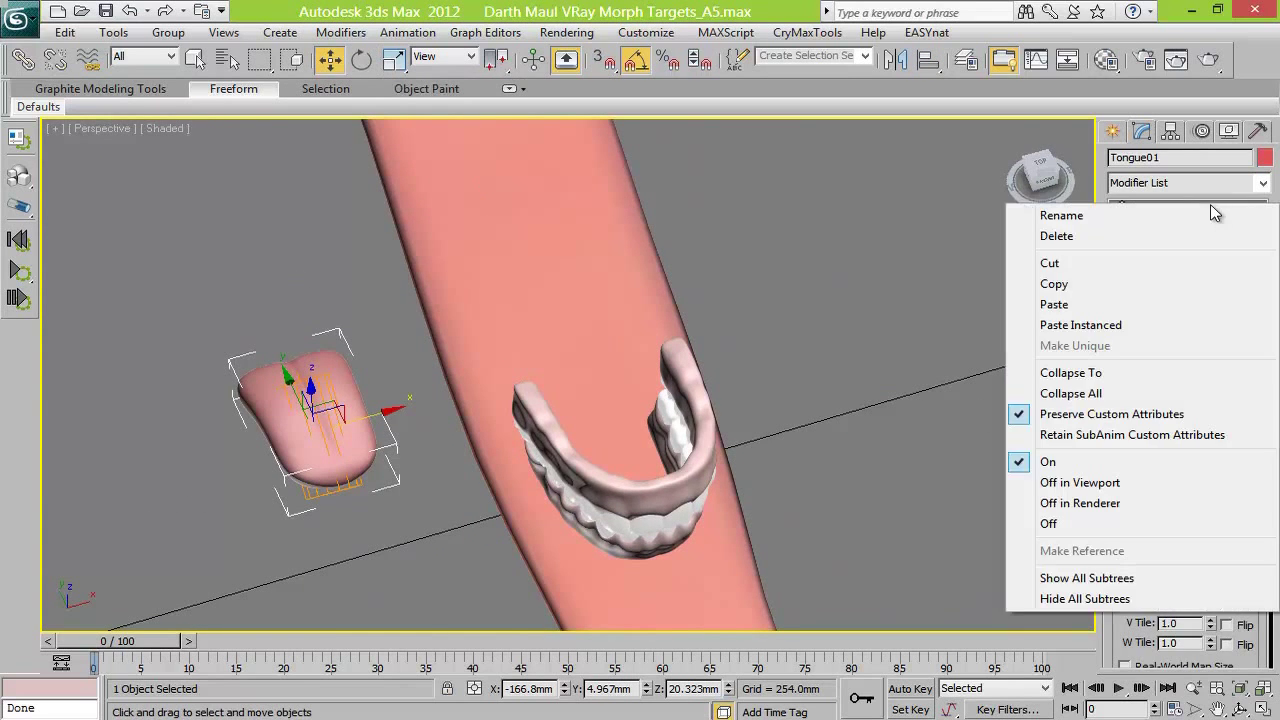
left_click(1095, 397)
left_click(394, 60)
left_click_drag(346, 498, 360, 520)
Draw a chain of six bones plus an end bone through the tongue, from its back to its tip, in the Right view
left_click(1042, 178)
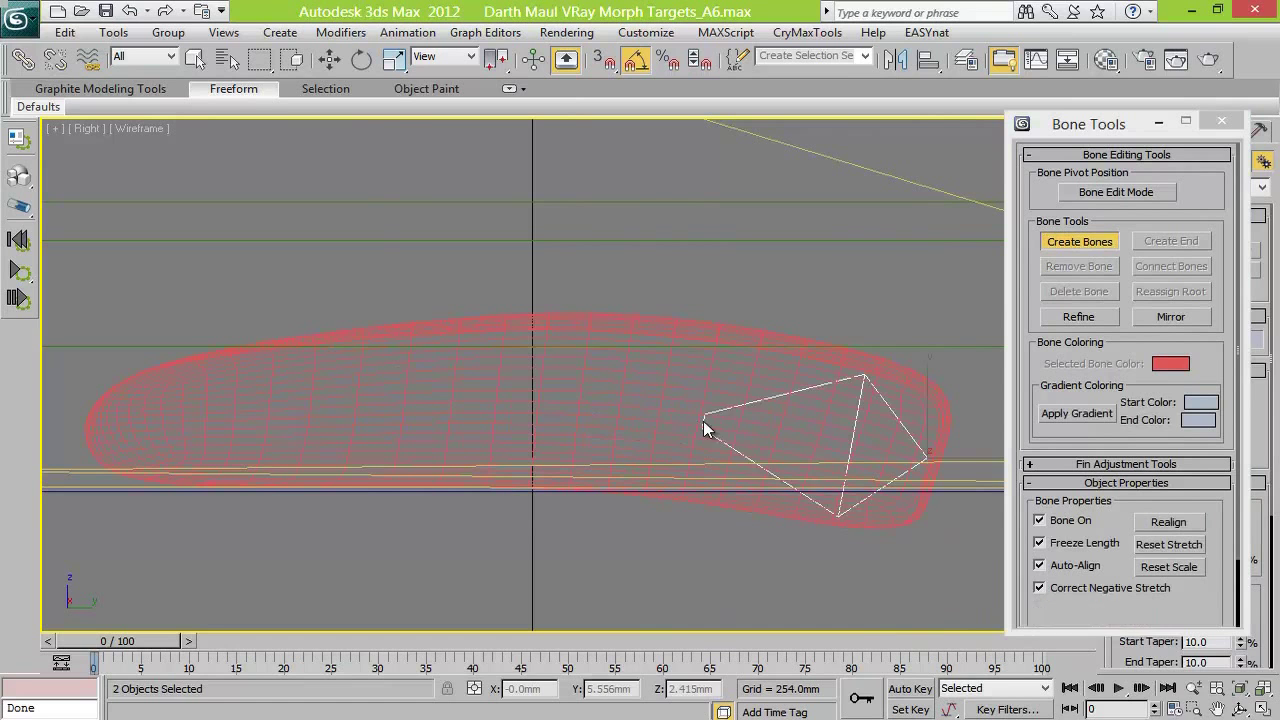
left_click(698, 416)
left_click(651, 404)
left_click(492, 400)
left_click(355, 405)
left_click(221, 411)
left_click(82, 435)
right_click(72, 466)
Finish creating bones and set the root tongue bone's width and height to 3 mm
left_click(1098, 242)
left_click(1116, 193)
left_click(894, 416)
left_click_drag(1128, 128, 694, 133)
left_click(684, 197)
left_click(1142, 131)
left_click_drag(1193, 412, 1163, 436)
type("3")
key("Return")
type("3")
key("Return")
Set the width and height of the second tongue bone to 3 mm
left_click_drag(690, 128, 970, 114)
left_click(738, 412)
double_click(1190, 410)
type("3")
left_click(1187, 430)
type("3")
Set the width and height of the fifth tongue bone to 3 mm
left_click(278, 402)
double_click(1184, 411)
type("3")
key("Return")
double_click(1183, 431)
type("3")
key("Return")
Set the width and height of the sixth bone, at the tongue's tip, to 3 mm
left_click(149, 369)
double_click(1187, 412)
type("3")
key("Return")
double_click(1187, 431)
type("3")
key("Return")
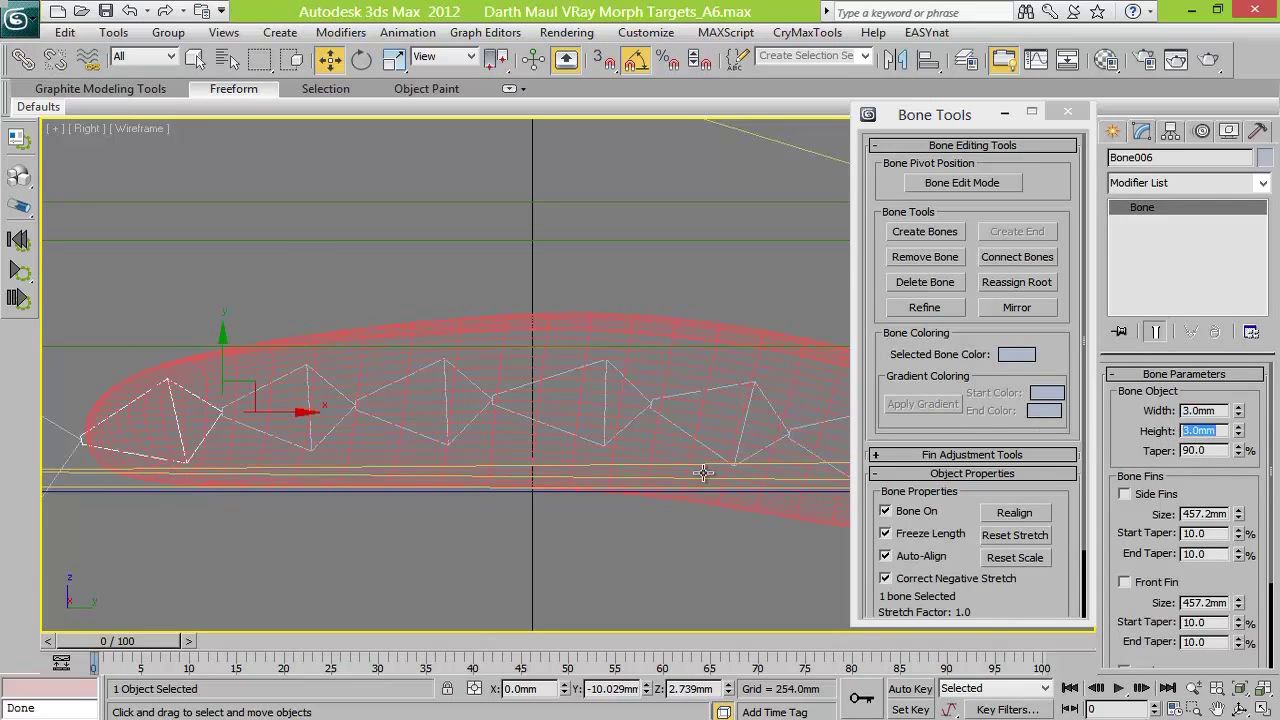
Close the bone tools and set the end bone beyond the tongue's tip to 3 mm width and height
left_click(1071, 112)
middle_click_drag(663, 287, 805, 293)
left_click(191, 499)
double_click(1187, 411)
type("3")
key("Return")
double_click(1187, 431)
type("3")
key("Return")
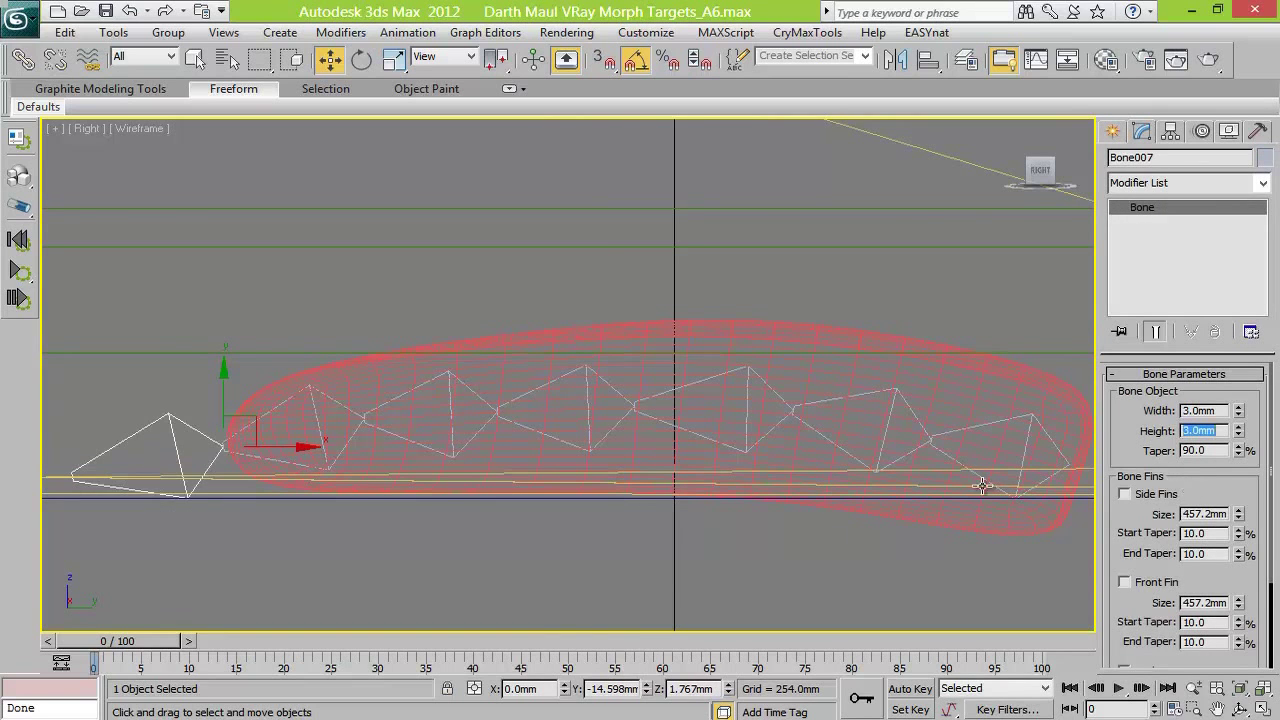
Move the root bone's base in Bone Edit Mode toward the tongue's back end, to about Y 13.71 mm and Z 0.74 mm
left_click(966, 427)
left_click(402, 33)
left_click(425, 412)
left_click_drag(938, 117, 527, 135)
left_click(556, 202)
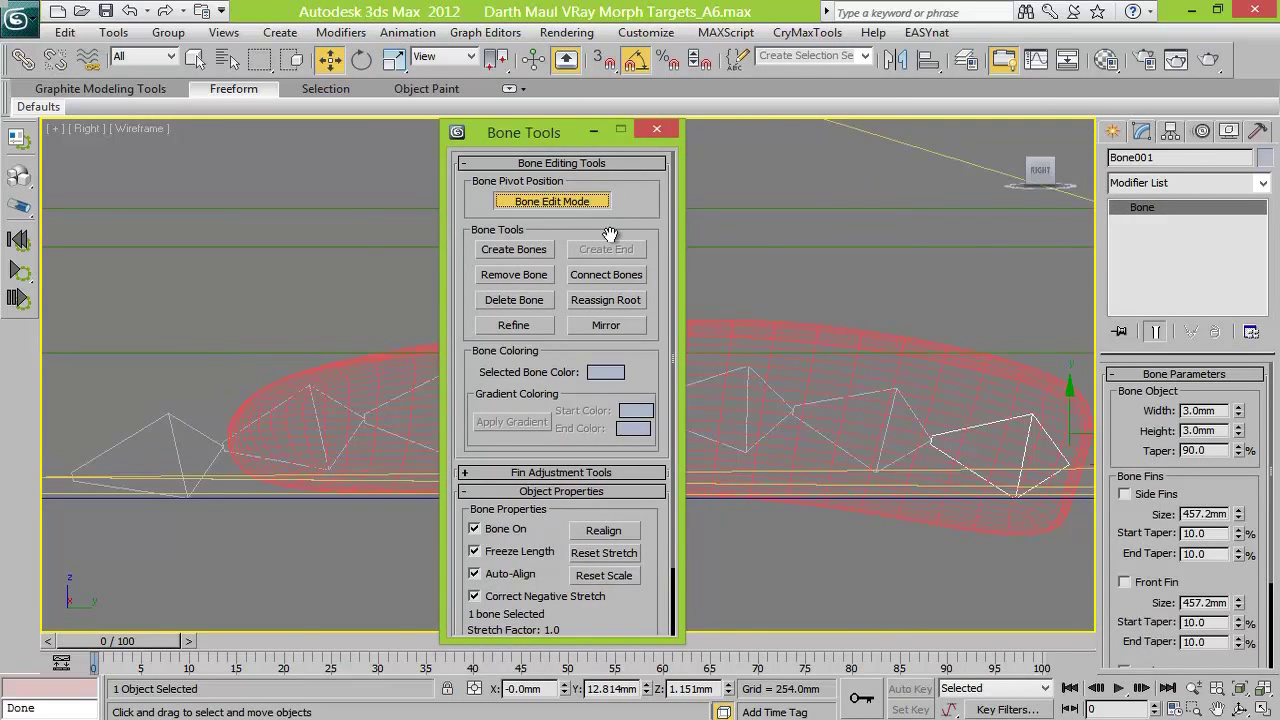
middle_click_drag(980, 490, 867, 475)
left_click_drag(980, 430, 1005, 442)
left_click(552, 202)
left_click(656, 130)
Enable side fins on the root tongue bone with a size of 5 mm
middle_click_drag(760, 400, 960, 490, "alt")
left_click(1125, 494)
left_click_drag(1239, 513, 1242, 558)
double_click(1187, 515)
type("5")
key("Return")
Enable side fins on the next bone in the tongue chain and set their size to 5 mm
left_click(528, 292)
left_click(525, 271)
left_click(1155, 496)
double_click(1199, 512)
type("5")
key("Return")
Enable side fins on a bone nearer the tongue's tip and set their size to 3 mm
left_click(497, 441)
left_click(1125, 494)
double_click(1199, 514)
type("3")
key("Return")
Select the tongue mesh Tongue01 and rename it Darth Maul Tongue
mouse_move(1045, 180)
left_mouse_down()
mouse_move(697, 188)
mouse_move(545, 149)
mouse_move(1056, 184)
left_mouse_up()
left_click(634, 461)
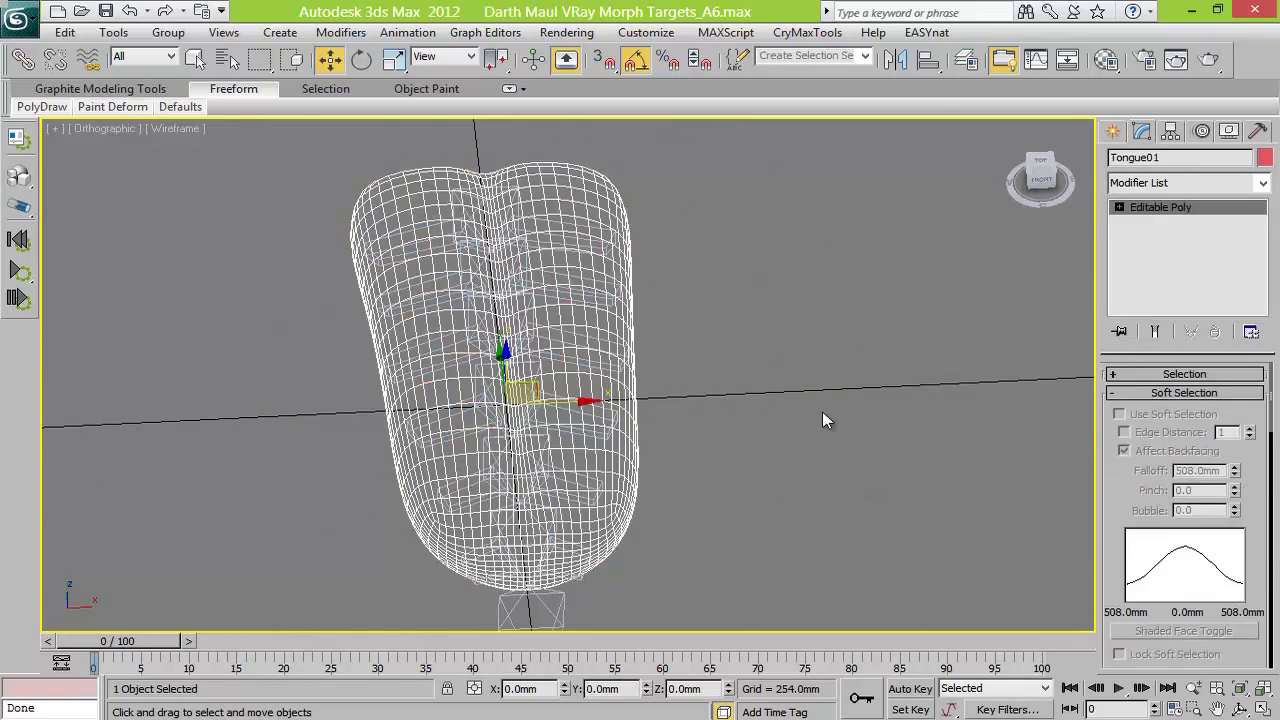
left_click_drag(1048, 184, 886, 144)
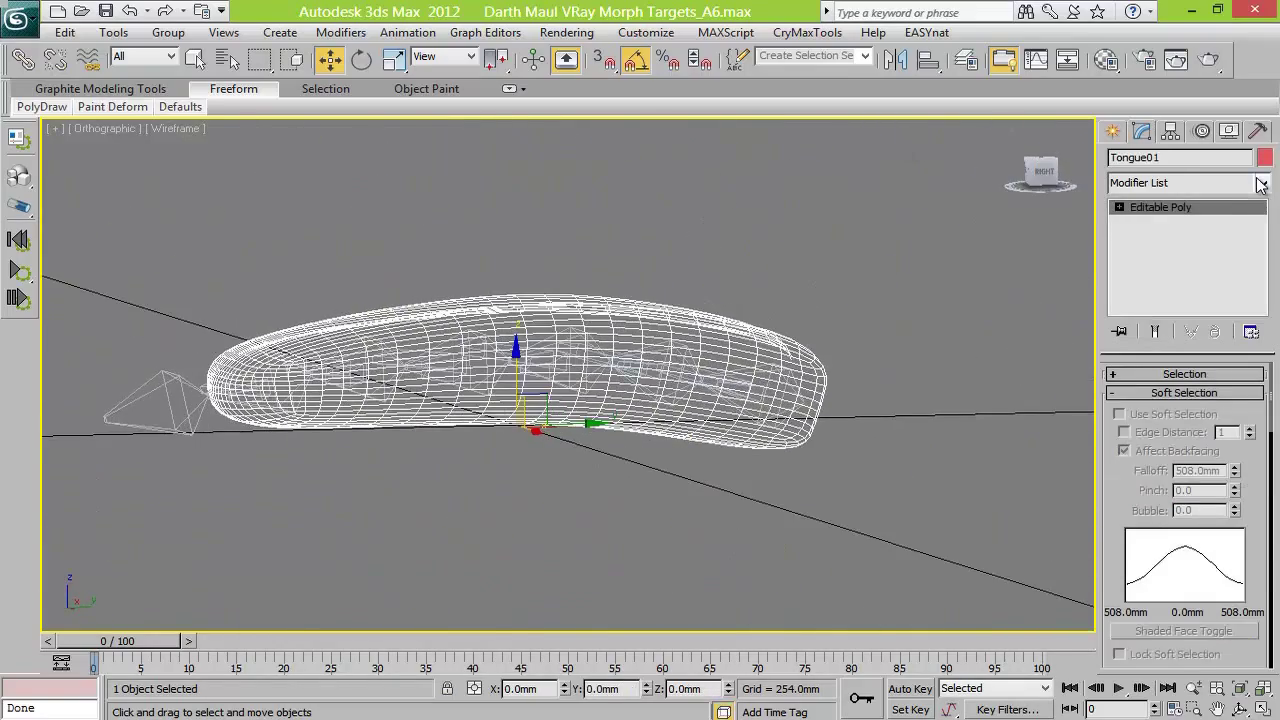
left_click(1112, 159)
type("Darth bMaul")
key("End")
key("BackSpace")
key("BackSpace")
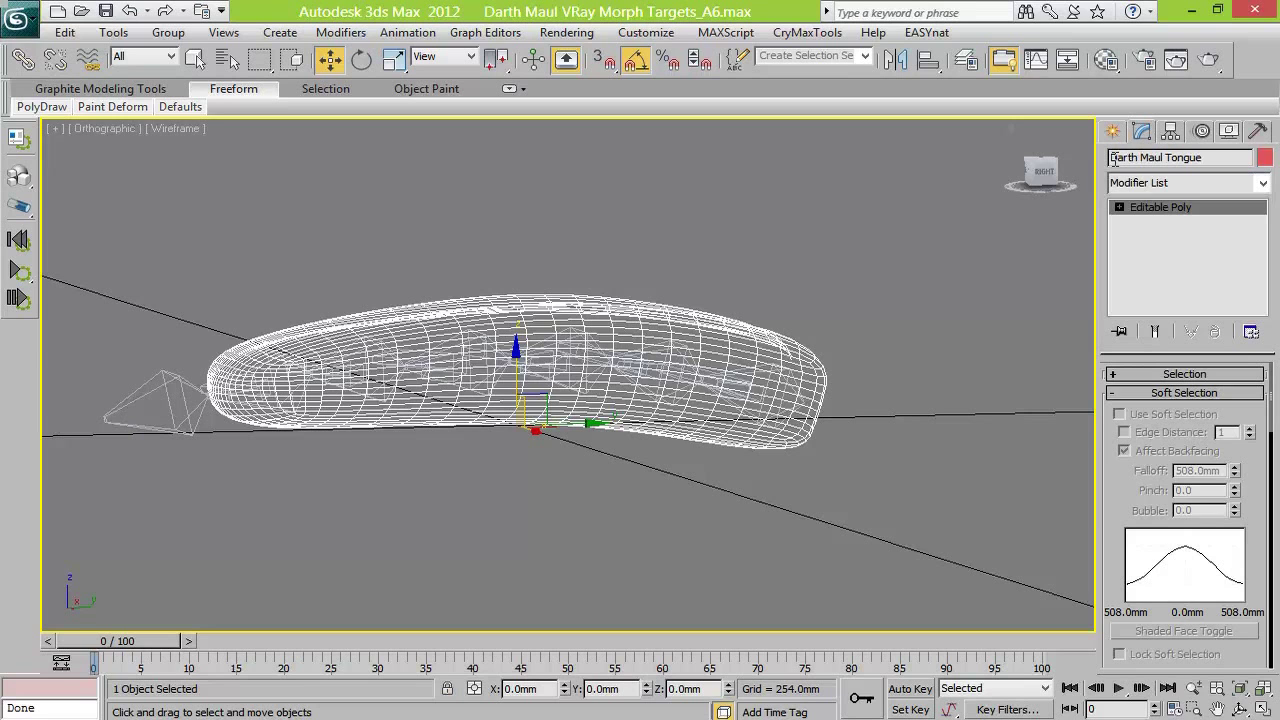
Add a Skin modifier to the tongue mesh
left_click(1263, 183)
left_click(1136, 277)
left_click(1177, 572)
left_click(727, 130)
Rename the root bone at the tongue's back Bn_DMTongue_Root and copy the name
left_click(788, 396)
double_click(1130, 158)
type("Bn_DMTongu")
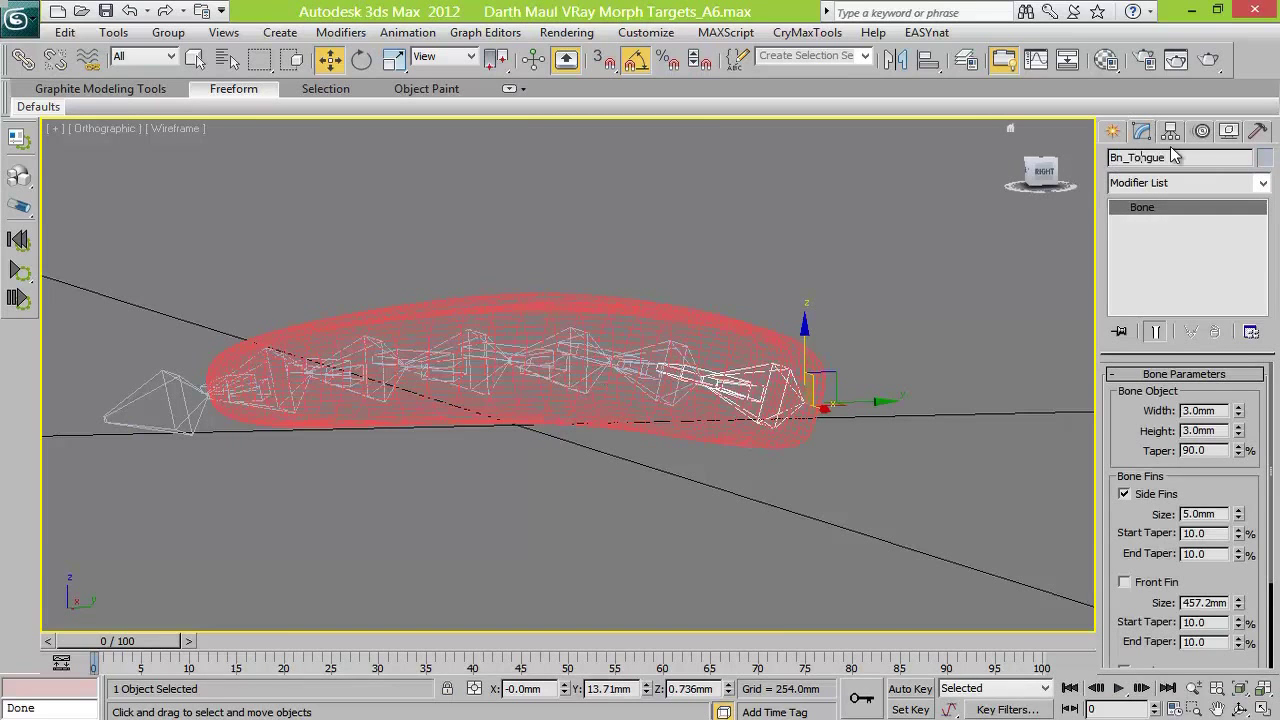
type("e_Root")
key("ctrl+a")
key("ctrl+c")
Rename the root bone's child Bn_DMTongue_A, based on the copied root name
key("Page_Down")
double_click(1170, 157)
key("ctrl+v")
key("BackSpace")
key("BackSpace")
key("BackSpace")
key("BackSpace")
type("A")
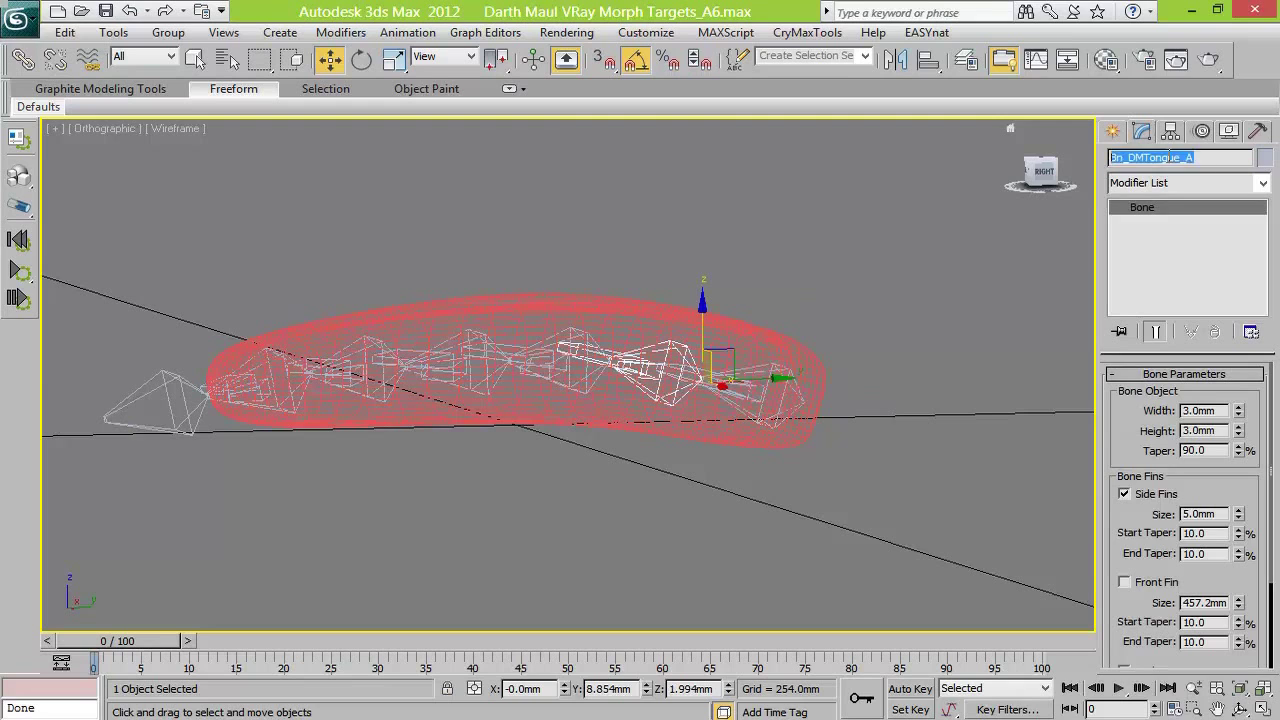
Copy the name of bone A and rename the next bone in the chain Bn_DMTongue_B
key("ctrl+c")
key("Page_Down")
double_click(1170, 157)
key("ctrl+v")
key("BackSpace")
type("B")
Rename the child of bone B as Bn_DMTongue_C
key("Page_Down")
double_click(1170, 157)
key("ctrl+v")
key("BackSpace")
type("C")
Rename the child of bone C as Bn_DMTongue_D
key("Page_Down")
double_click(1170, 157)
key("ctrl+v")
key("BackSpace")
type("D")
Rename the child of bone D, inside the tongue's tip, as Bn_DMTongue_E
key("Page_Down")
double_click(1169, 157)
key("ctrl+v")
key("BackSpace")
type("E")
Rename the end bone beyond the tongue's tip with the Bn_DMTongue_ prefix
key("Page_Down")
double_click(1169, 157)
key("ctrl+v")
key("BackSpace")
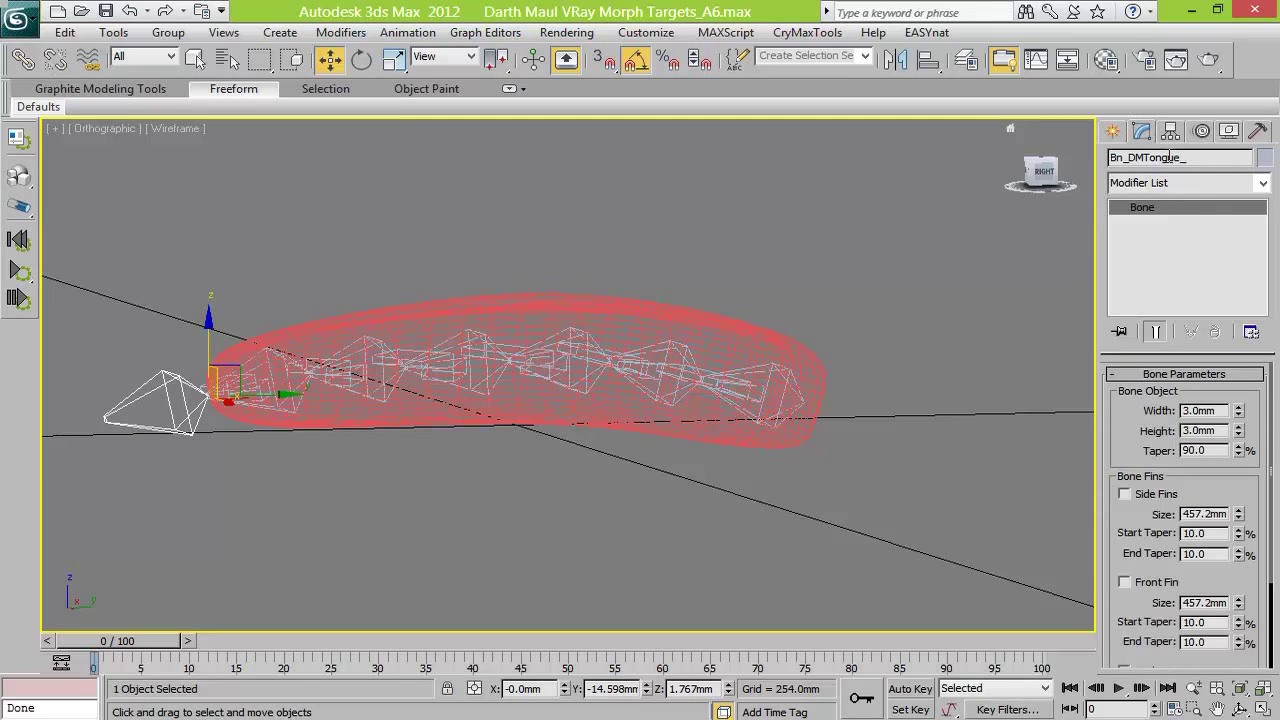
Name the last tongue bone Bn_DMTongue_End and add all seven tongue bones to the Skin modifier of Darth Maul Tongue
type("End")
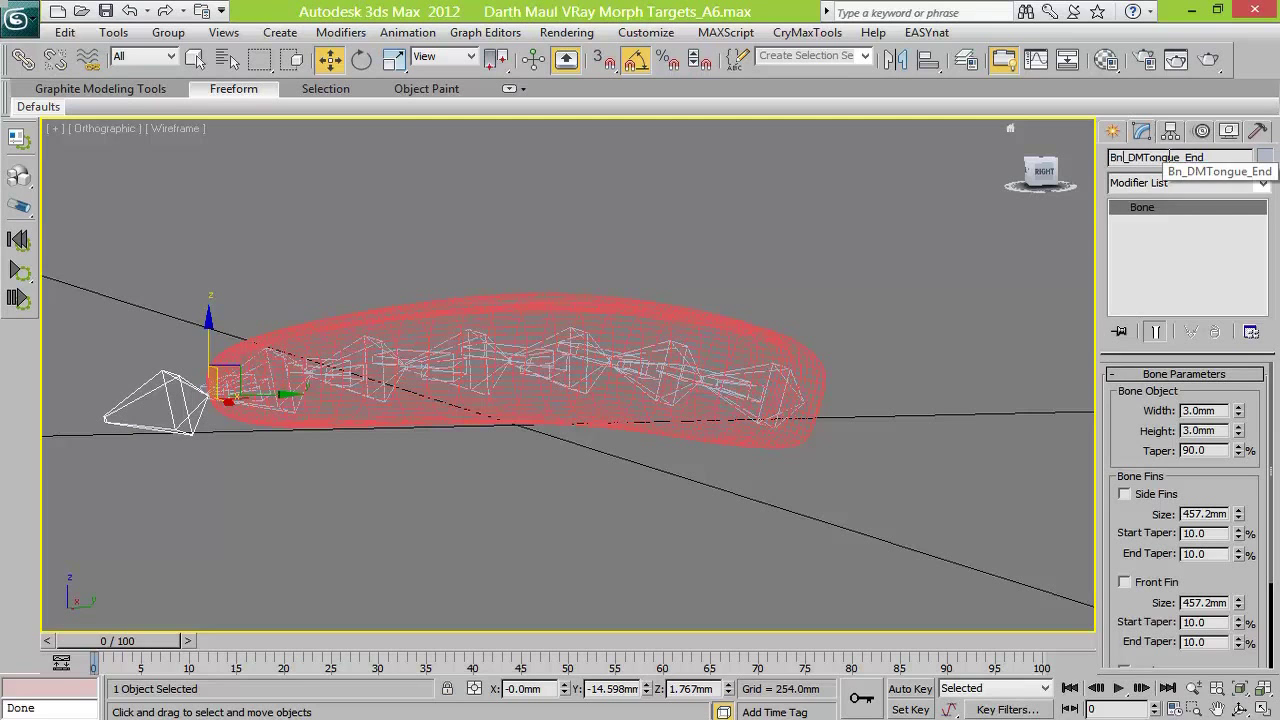
left_click(815, 384)
left_click(1193, 570)
left_click(471, 182)
left_click(424, 182)
left_click(401, 182)
left_click(378, 182)
left_click(355, 182)
left_click(332, 182)
left_click(309, 182)
left_click(263, 182)
left_click(340, 357, "shift")
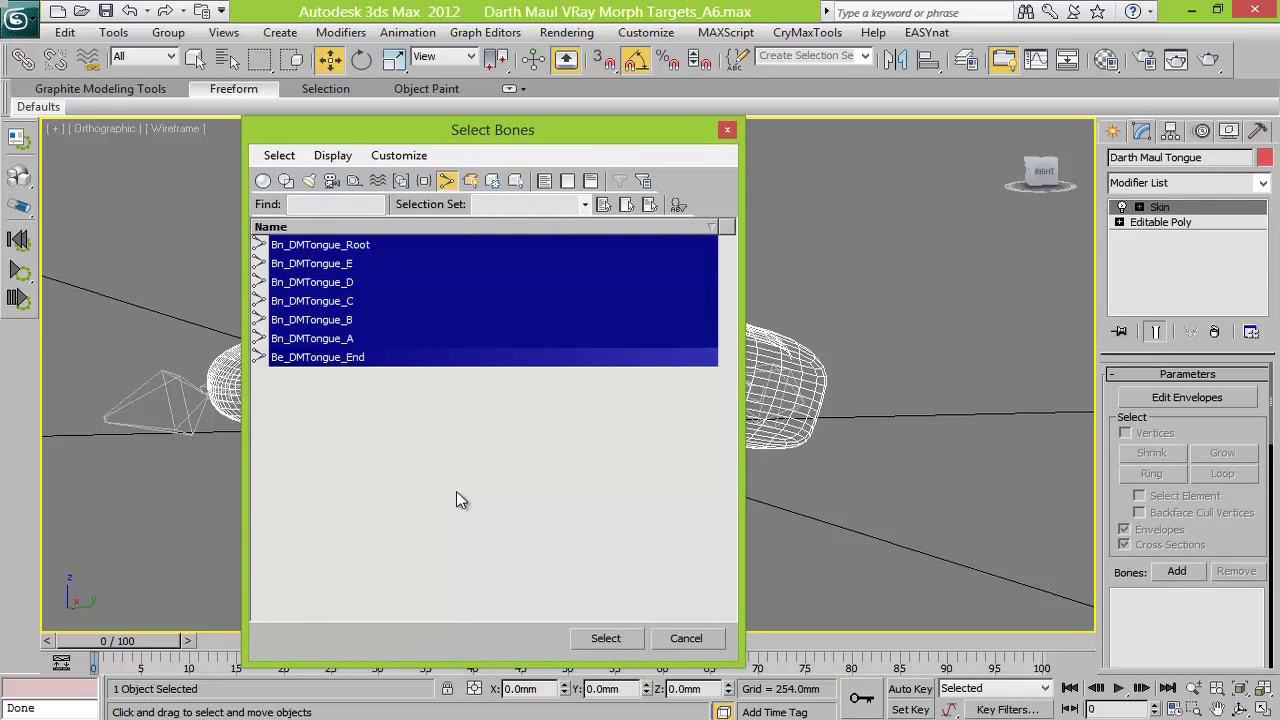
left_click(605, 637)
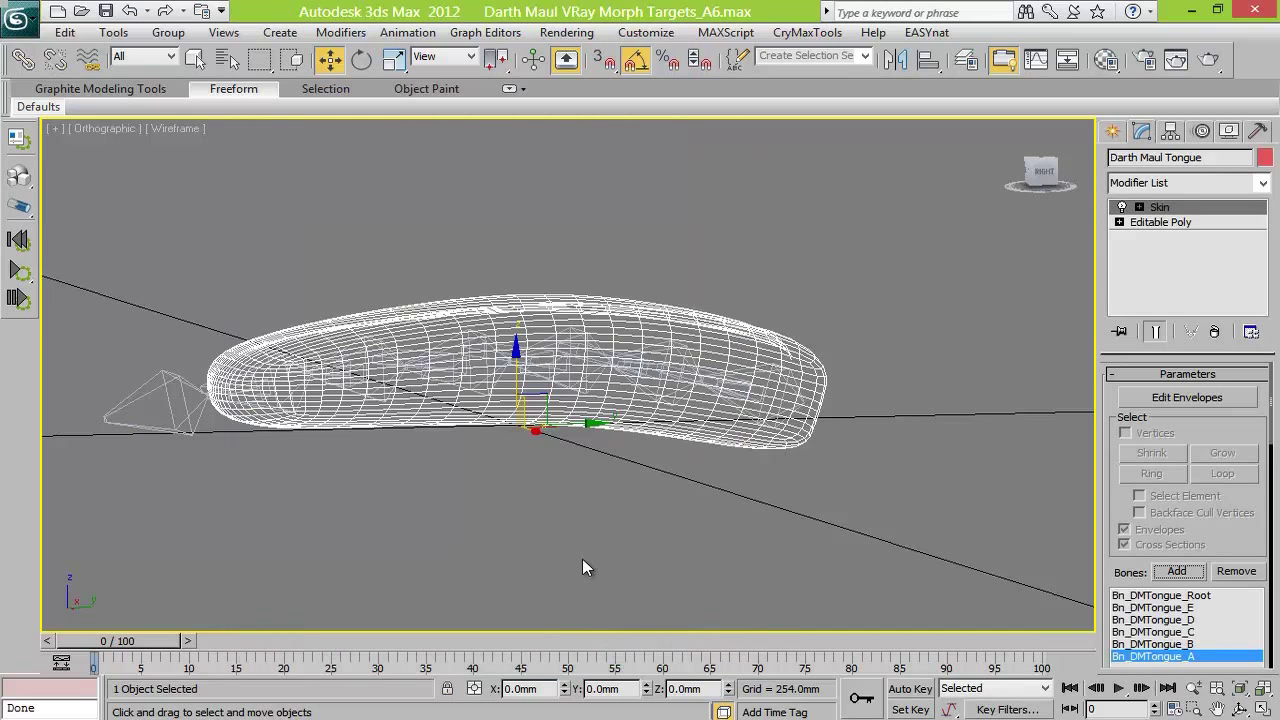
Examine the skin envelopes of tongue bones E, D, C, B and A on the tongue mesh
left_click(1187, 397)
left_click(1184, 607)
left_click(1184, 621)
left_click(1185, 633)
left_click(1186, 645)
left_click(1187, 657)
left_click(1211, 404)
Select the tongue's root bone and rotate it in shaded display to test how the skinned mesh follows
key("F3")
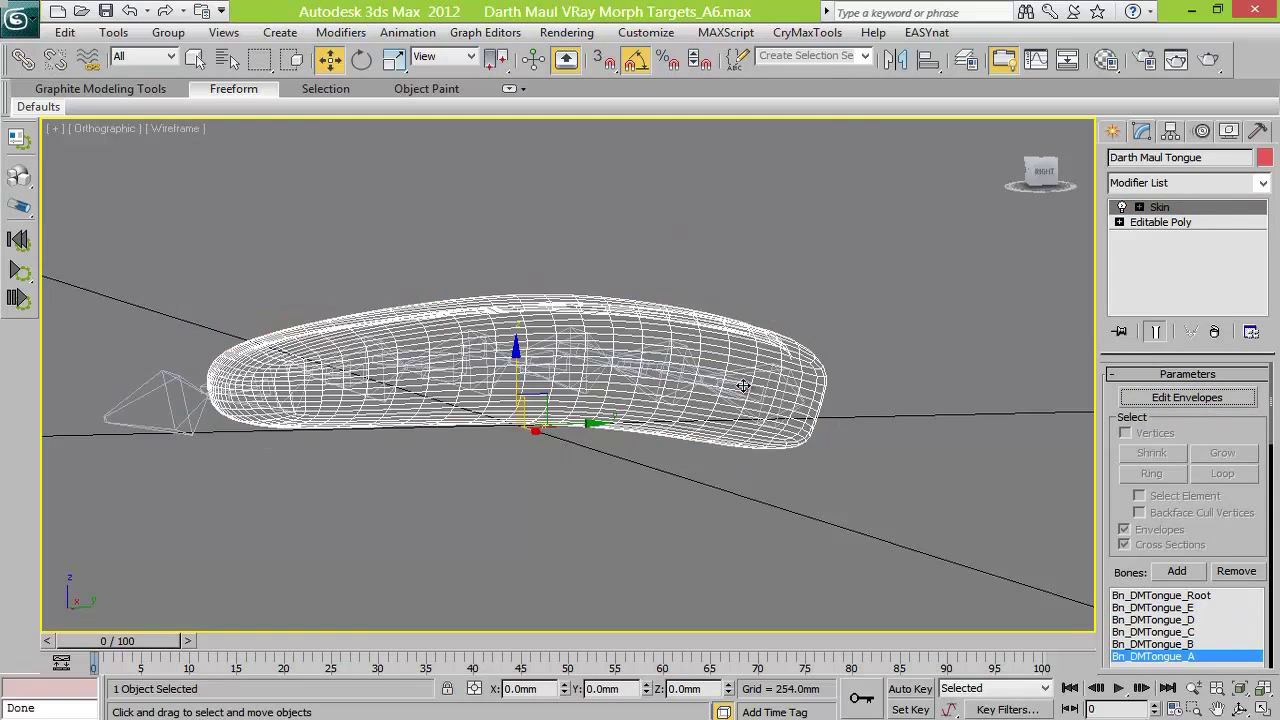
left_click(770, 373)
key("F3")
key("e")
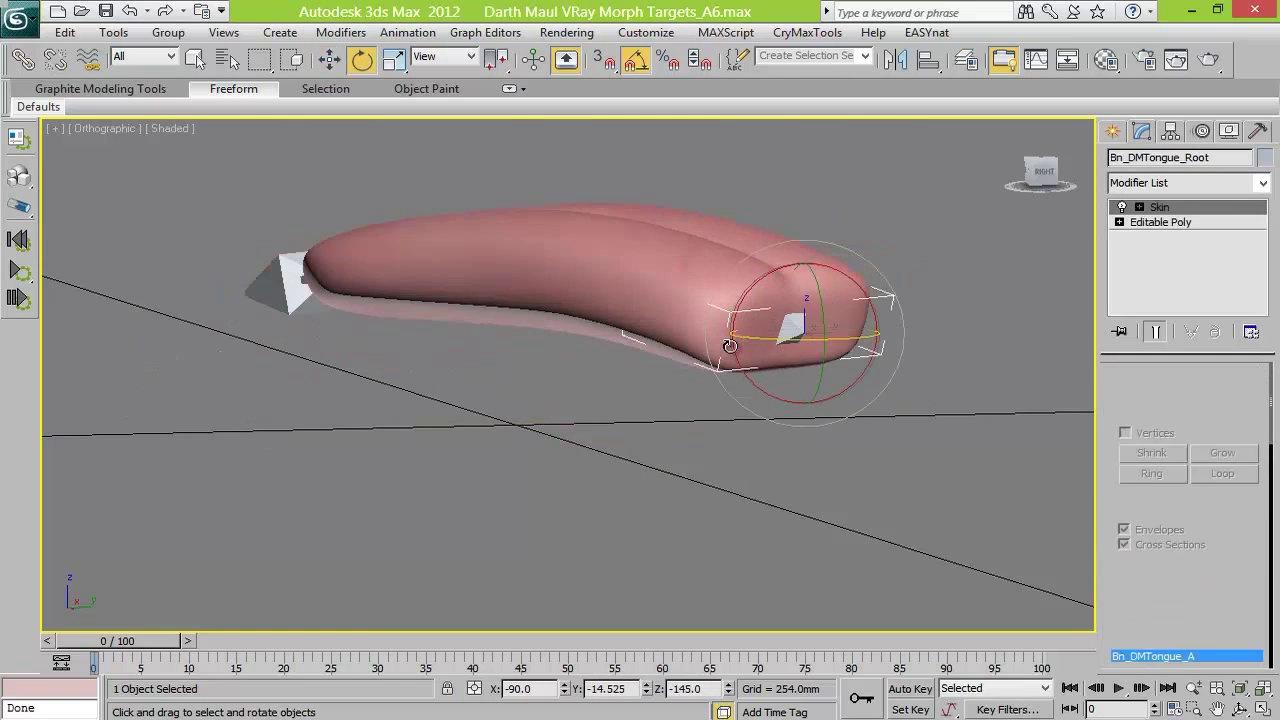
Move the tongue by its root bone up and across to Darth Maul's head
key("w")
key("f")
key("p")
scroll(771, 362, "down", 5)
left_click_drag(303, 617, 304, 316)
key("z")
key("alt+q")
left_click_drag(357, 380, 727, 374)
key("z")
scroll(723, 428, "down", 5)
middle_click_drag(727, 400, 430, 400, "alt")
Scale the tongue's root bone to about 1035 percent, and select the tongue mesh with all its bones
key("e")
left_click(477, 357)
key("r")
left_click(578, 384)
left_click(576, 376)
double_click(575, 374)
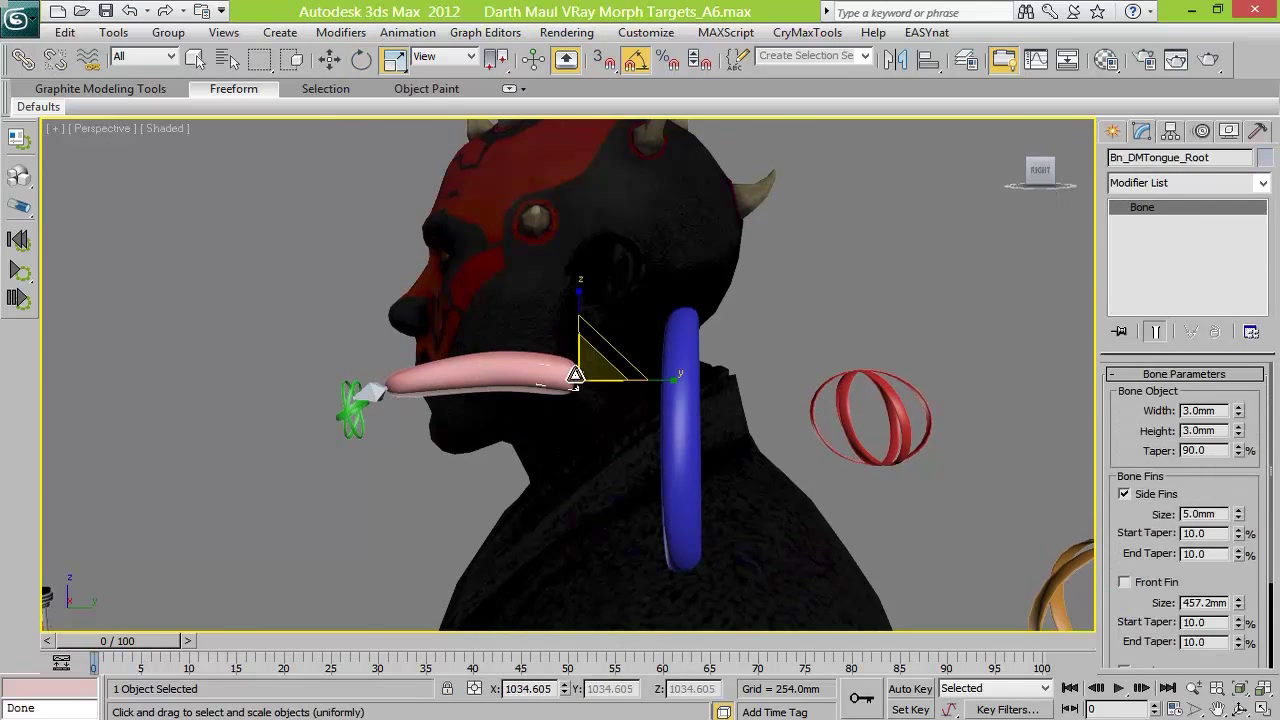
left_click(530, 360, "ctrl")
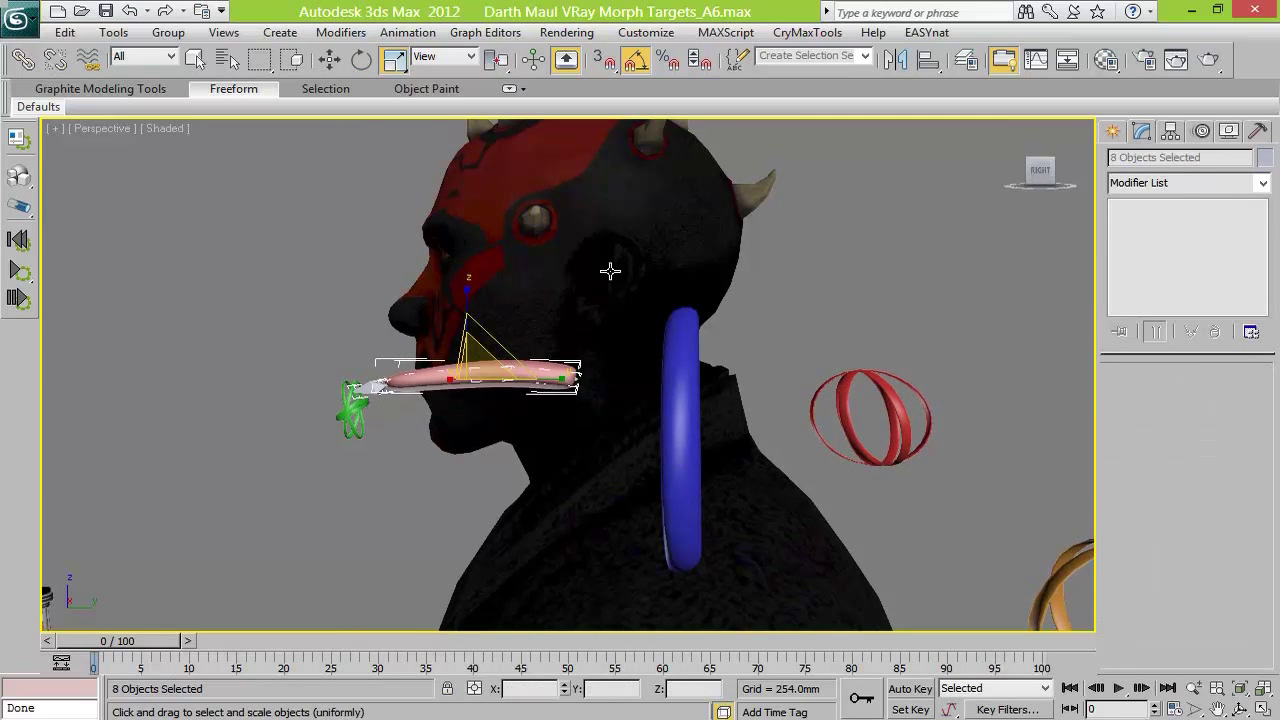
Adjust the tongue root bone's position to about X 4269.9 mm and Y 39.3 mm so it sits inside the mouth
left_click(568, 376)
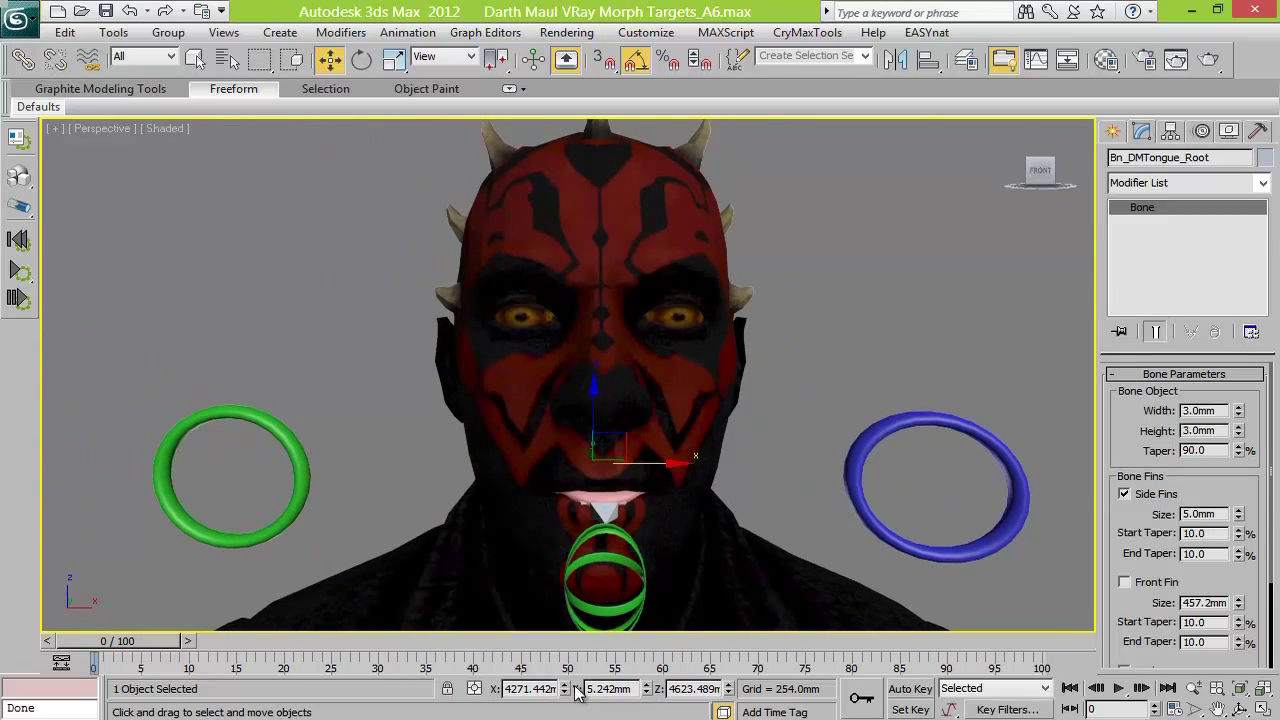
left_click_drag(563, 688, 568, 700)
left_click_drag(643, 688, 648, 676)
left_click(104, 128)
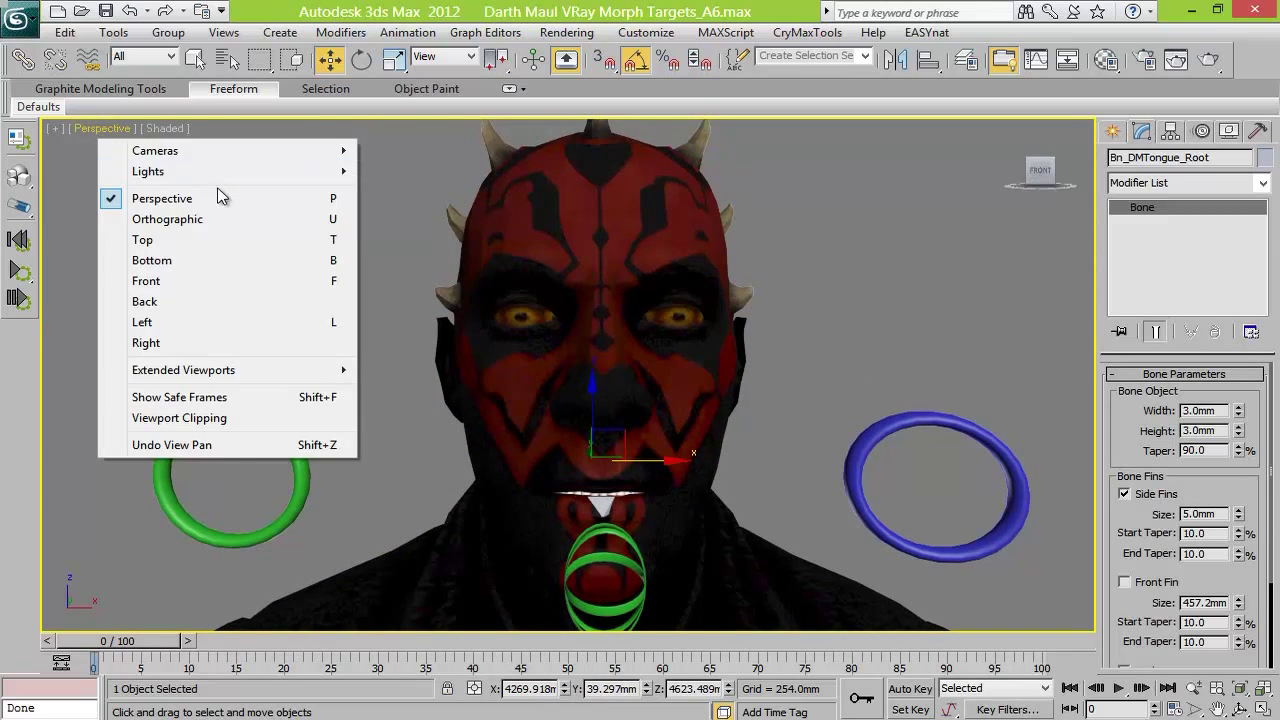
left_click(162, 198)
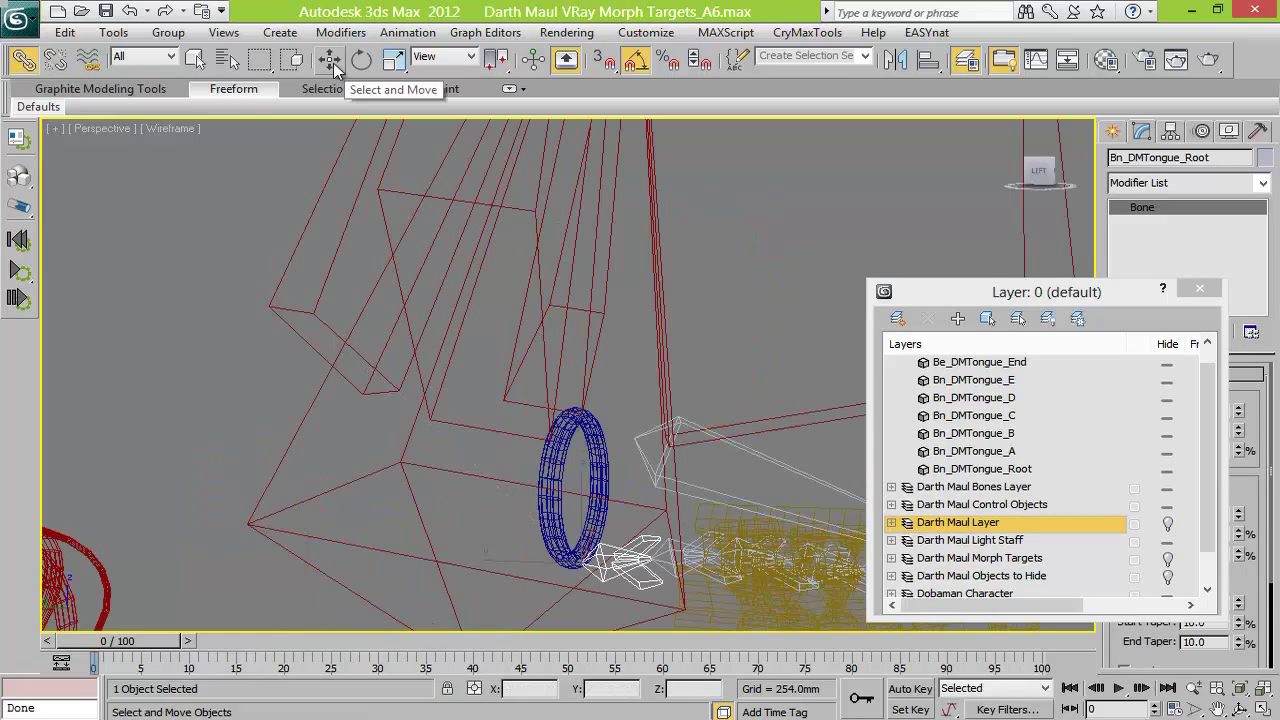
left_click(362, 60)
scroll(803, 486, "down", 4)
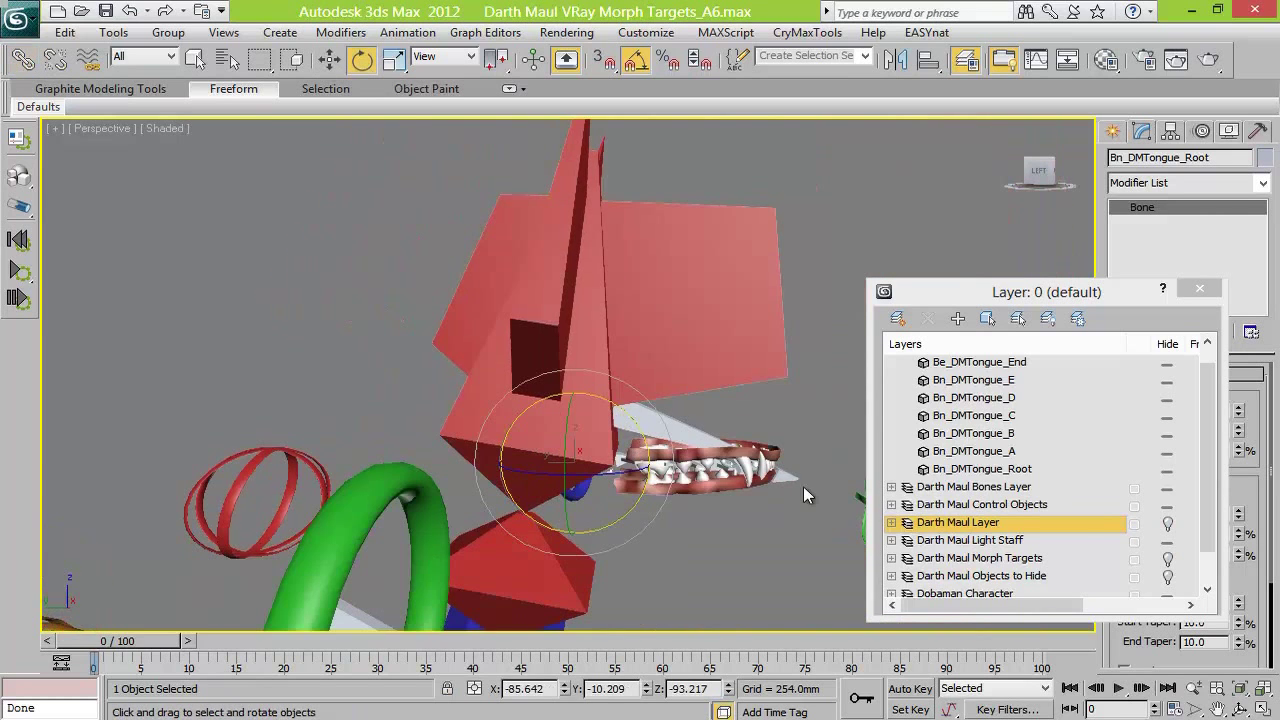
left_click_drag(1058, 187, 811, 167)
left_click(330, 60)
left_click(586, 455)
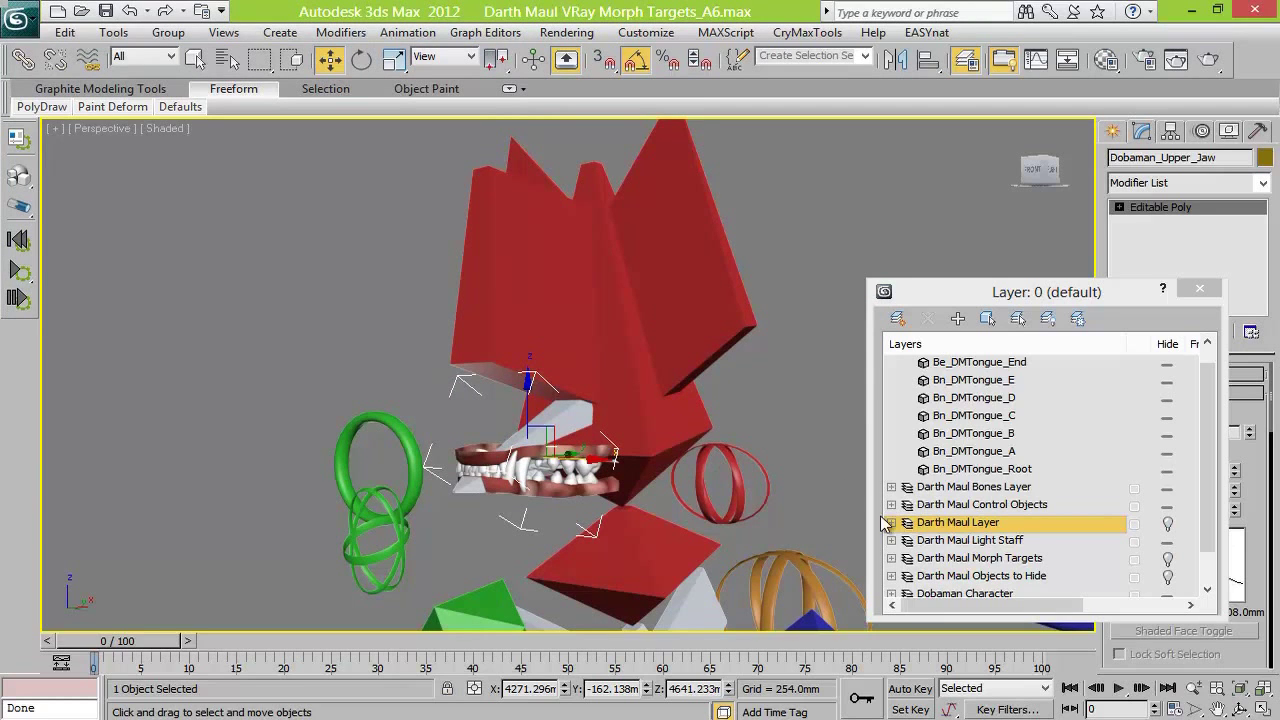
left_click(20, 62)
left_click(545, 482)
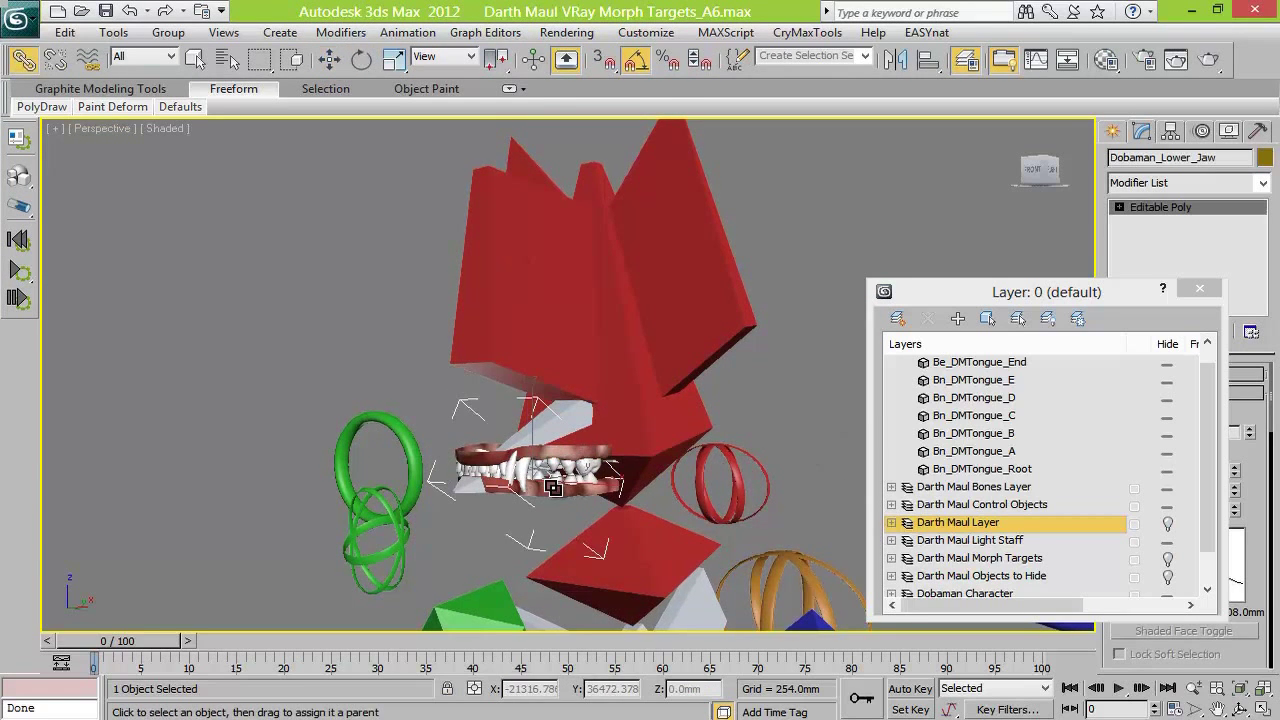
key("w")
Unhide the Darth Maul Objects to Hide layer and select the jaw's point helper Ptctrl_Darth_Maul_Jaw01 from it
left_click(1167, 576)
left_click(574, 414)
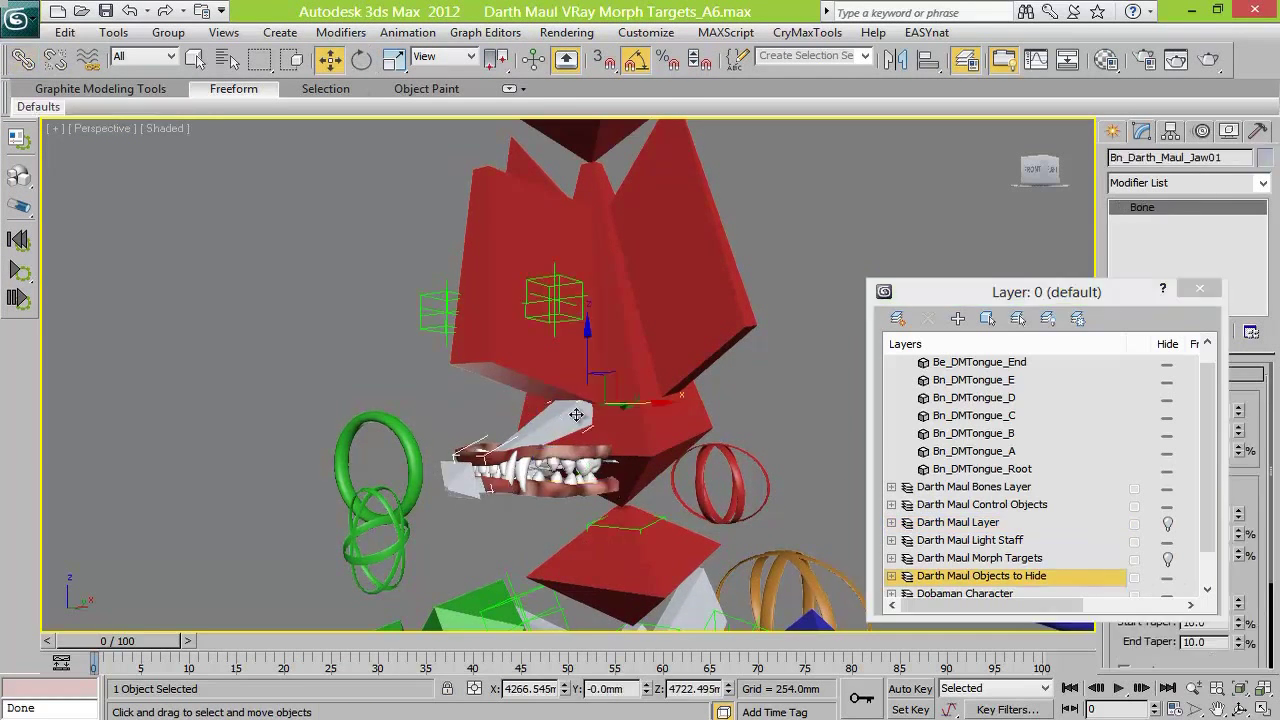
left_click(892, 576)
left_click(1211, 492)
double_click(1045, 540)
Try lowering the jaw's point helper with the Darth Maul Layer shown in wireframe, undo the move and hide the layer
left_click_drag(1046, 166, 158, 176)
scroll(1201, 375, "up", 5)
left_click(1167, 522)
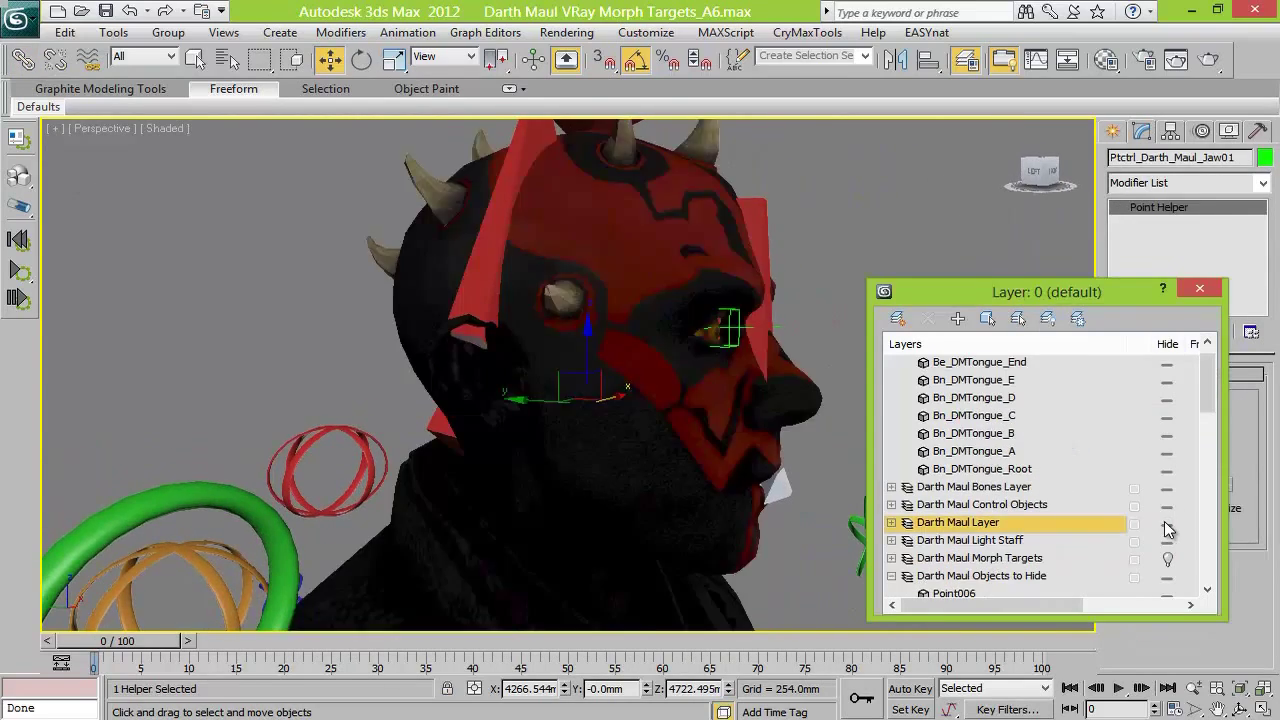
key("F3")
left_click_drag(592, 345, 597, 368)
key("ctrl+z")
left_click(1167, 522)
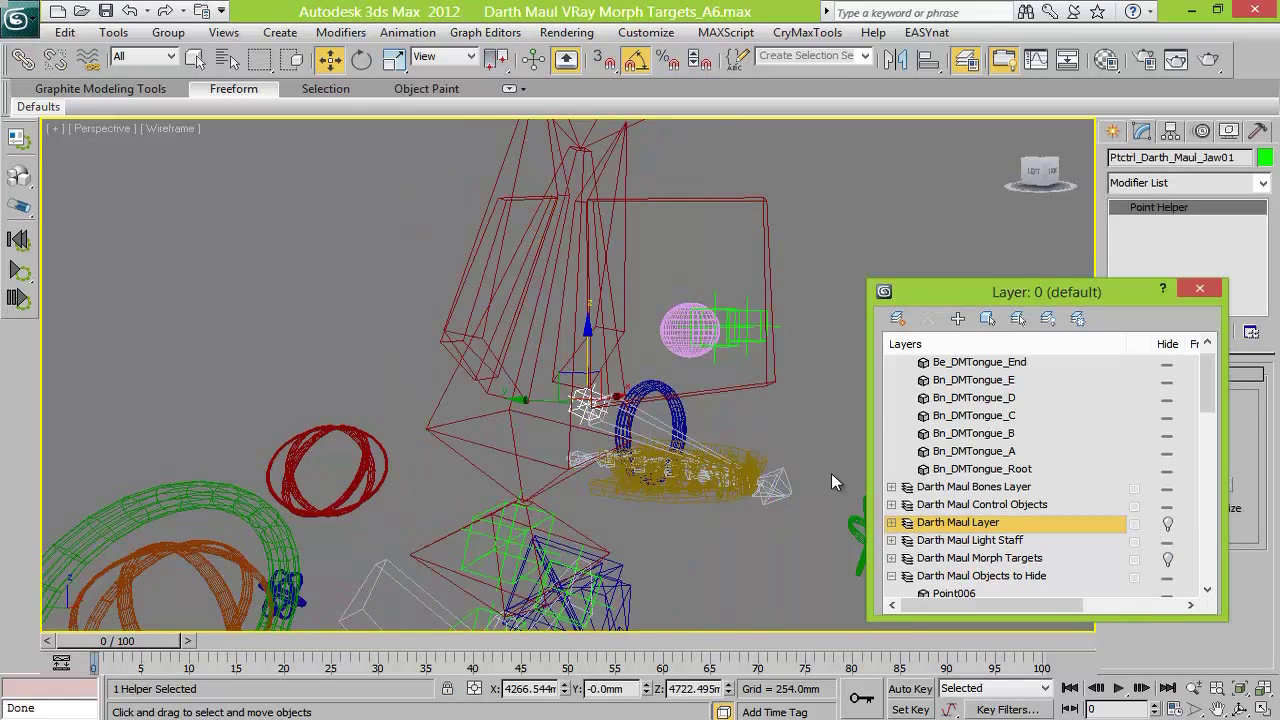
Check the target of the orientation constraint in the rotation controllers of the jaw bone Bn_Darth_Maul_Jaw01
left_click(672, 434)
left_click(1202, 289)
left_click(1202, 131)
left_click(1186, 392)
left_click(1177, 487)
scroll(1230, 638, "down", 4)
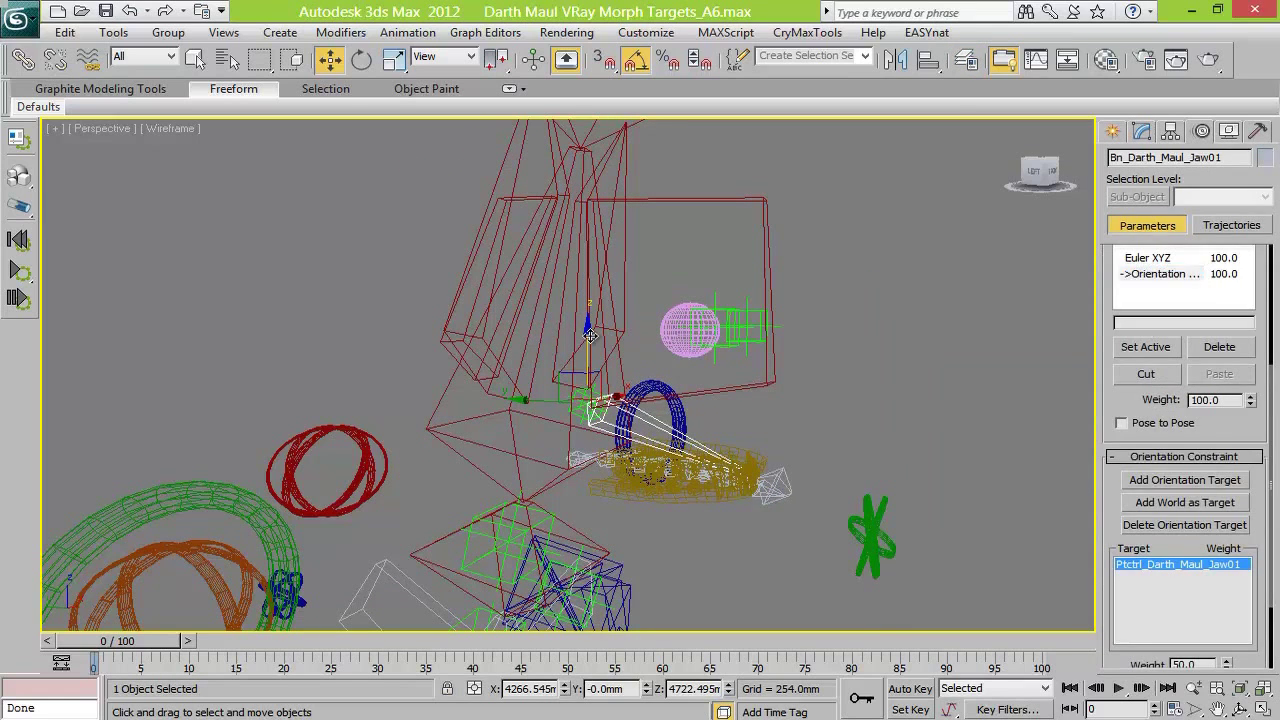
Unhide the Darth Maul Layer so the head mesh is displayed around the jaw rig
left_click(1160, 277)
left_click(966, 59)
left_click(1168, 416)
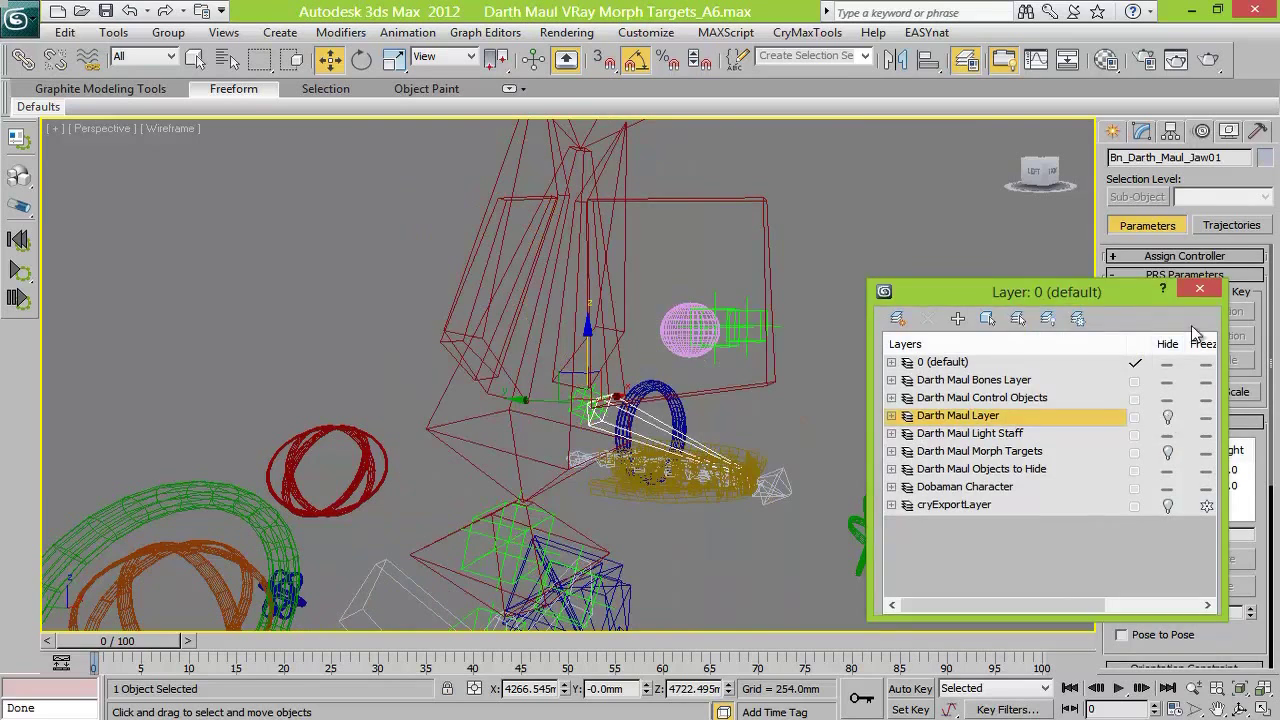
left_click(1200, 289)
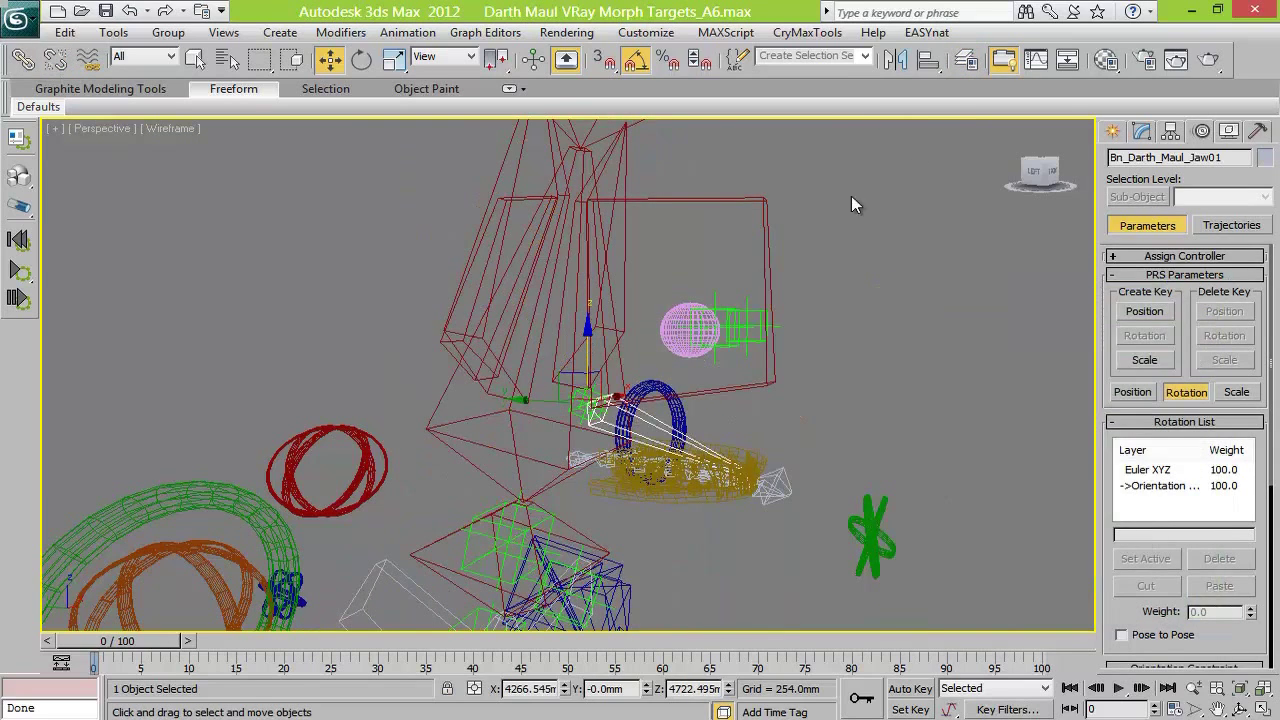
left_click(966, 59)
left_click(1167, 416)
Try to move the jaw bone down, both directly and in Bone Edit Mode
left_click_drag(590, 359, 590, 377)
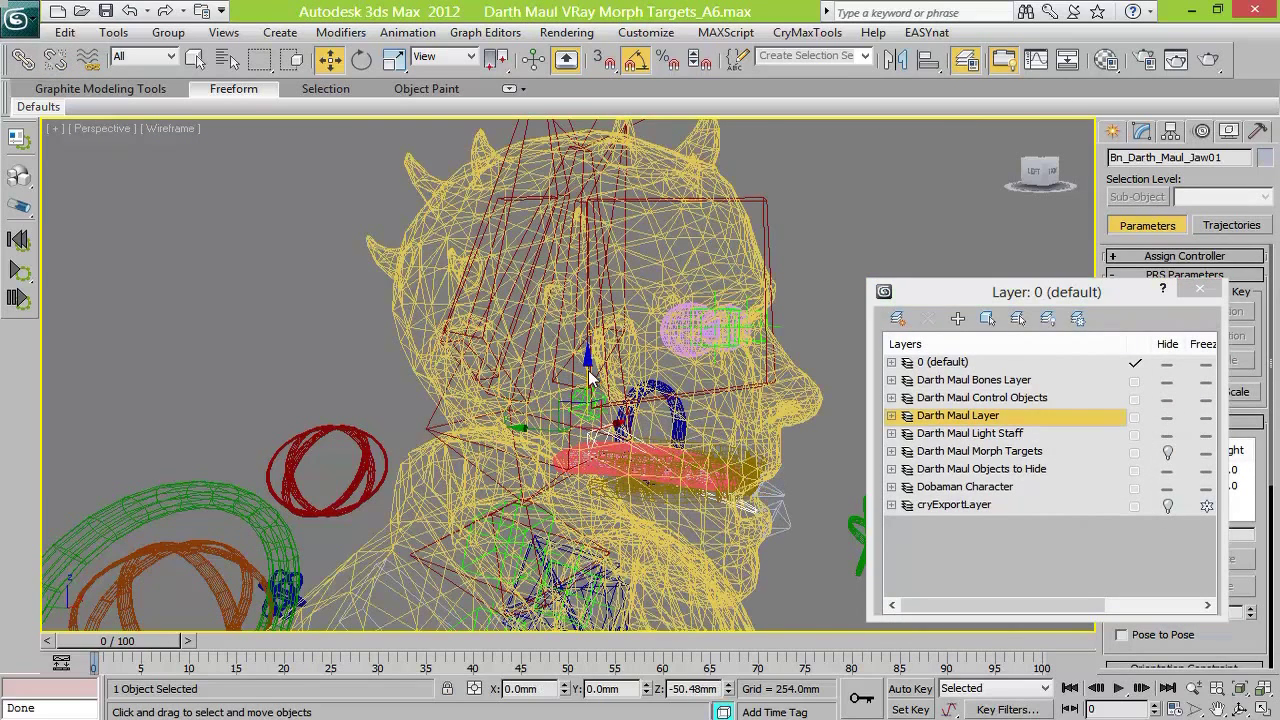
key("ctrl+z")
left_click(407, 32)
left_click(430, 418)
left_click(1022, 229)
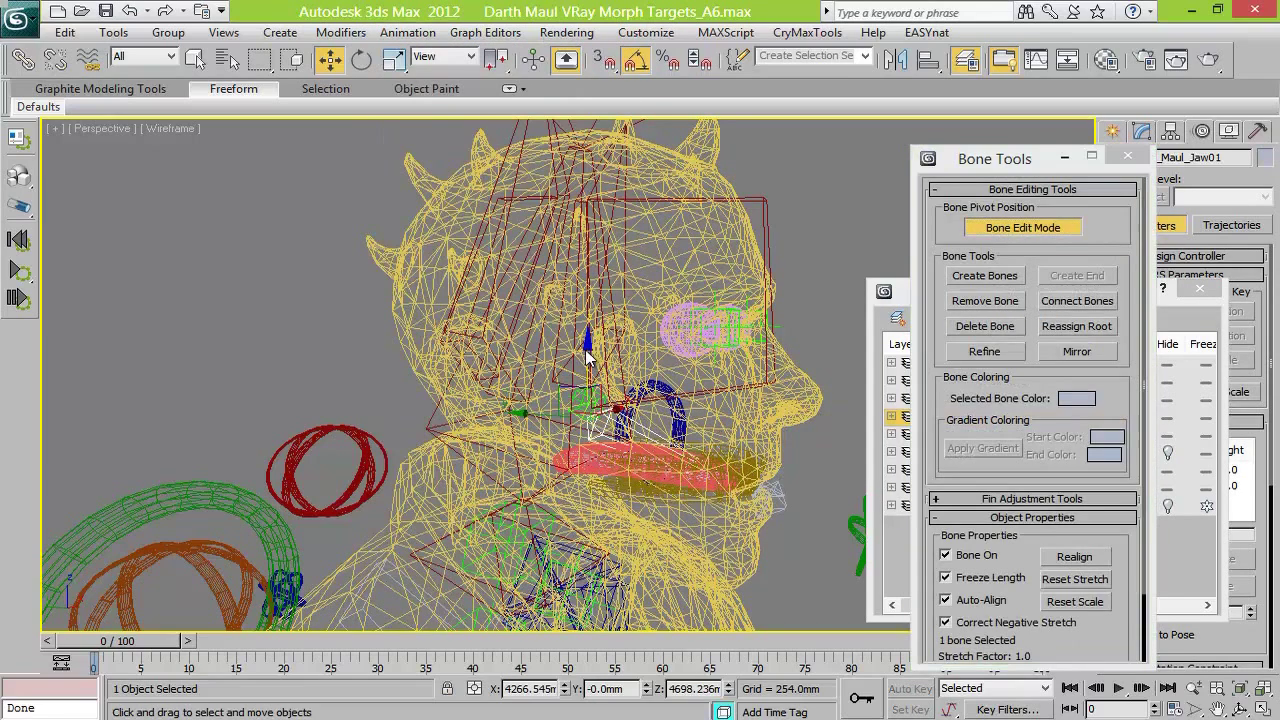
left_click(1049, 228)
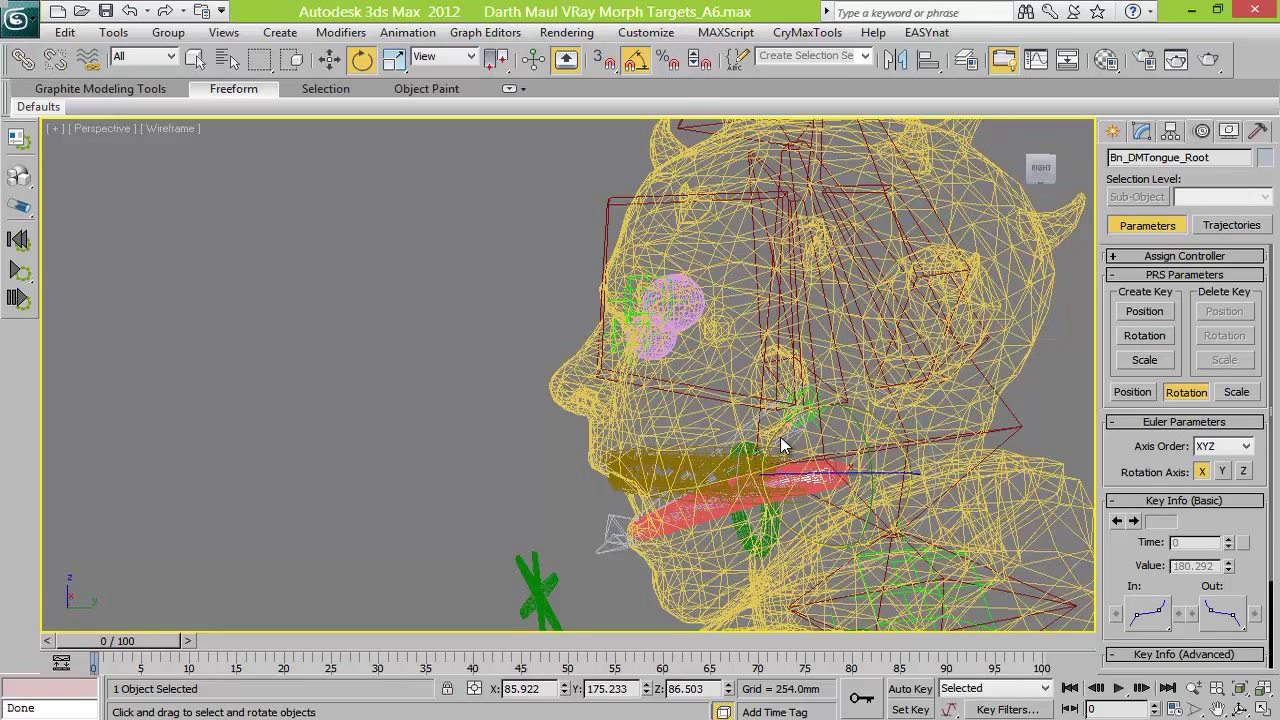
Move the tongue's root bone slightly towards the back of the head and switch to shaded display
key("w")
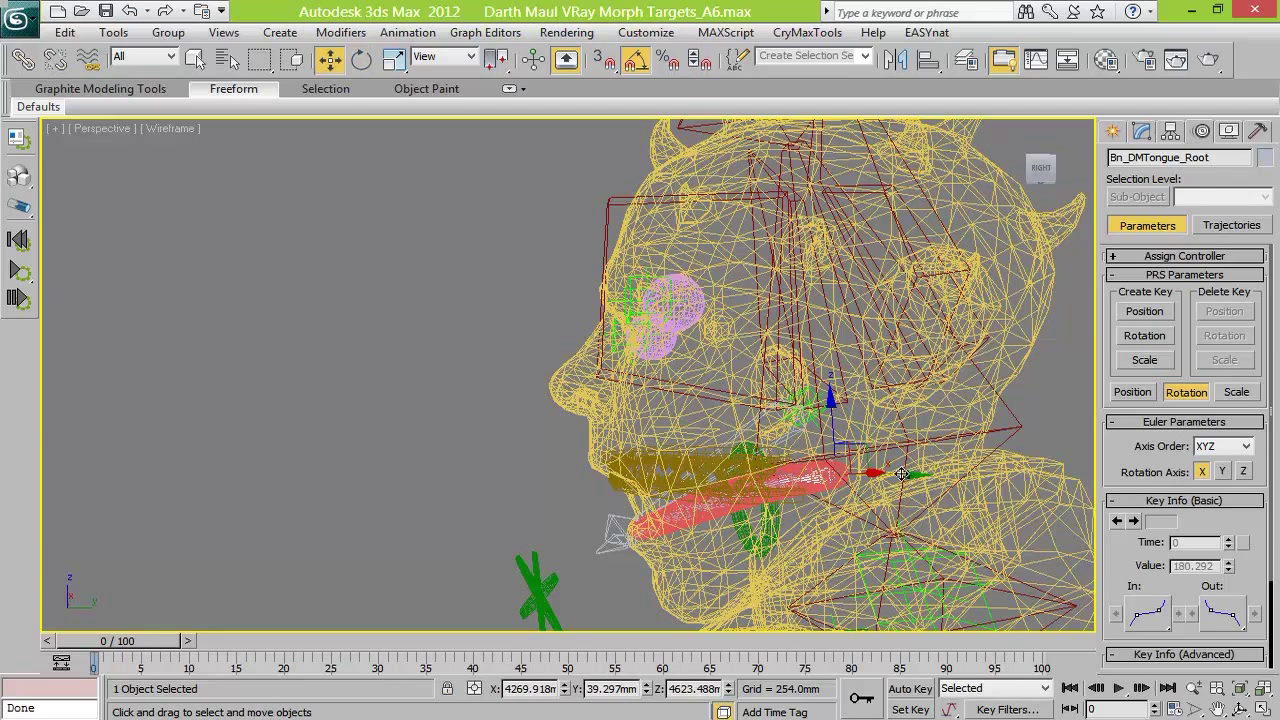
left_click_drag(910, 471, 932, 469)
key("F3")
Return the jaw control in front of the face to its zero transform
left_click(540, 590)
right_click(383, 438)
right_click(163, 185, "alt")
left_click(244, 240)
Hide the Darth Maul head mesh, undo the hiding and return to wireframe display
right_click(762, 180)
left_click(812, 131)
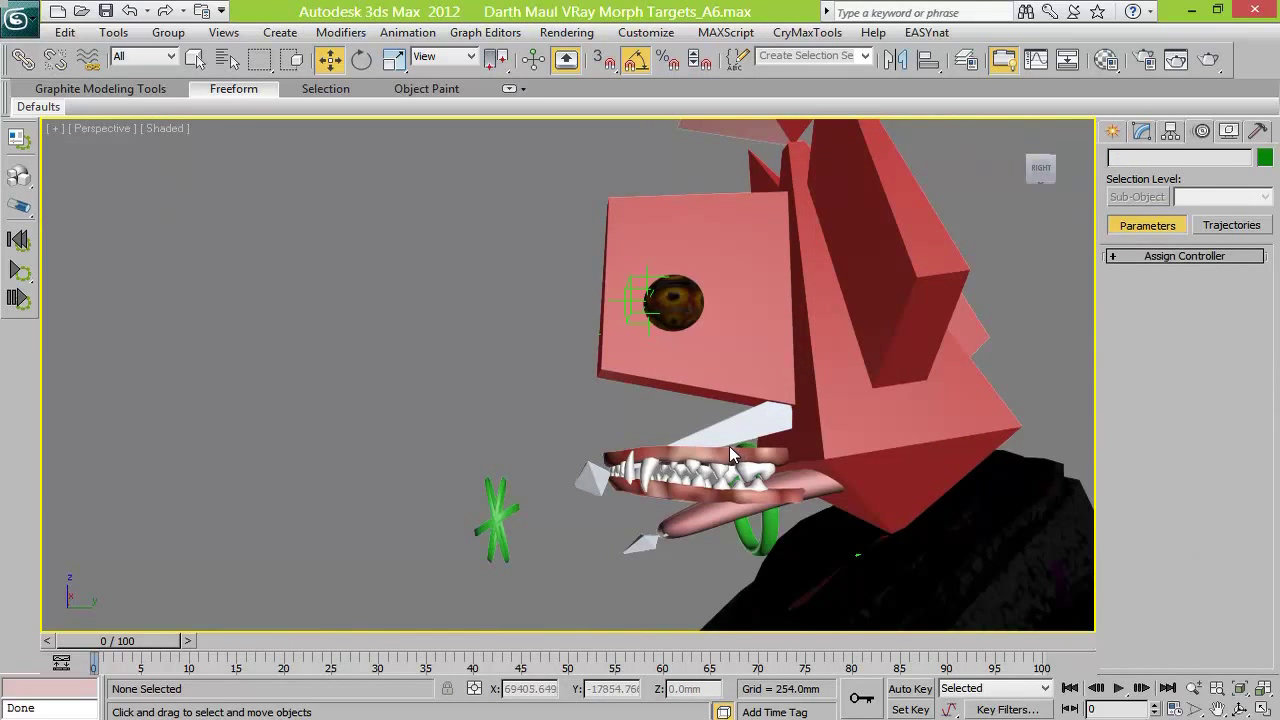
key("ctrl+z")
key("F3")
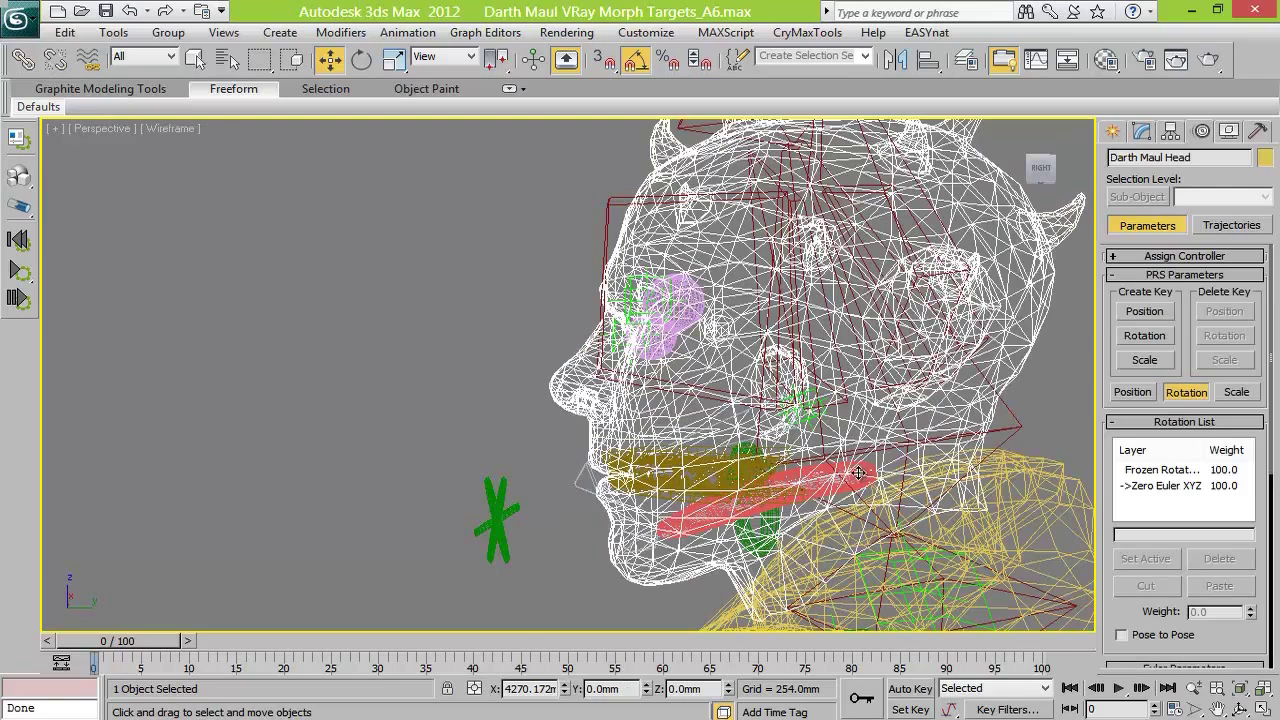
Move and rotate the tongue's root bone to about Y 23.1 mm so the tongue lies between the upper and lower teeth
left_click(860, 474)
left_click_drag(858, 410, 857, 363)
left_click_drag(922, 432, 883, 431)
key("e")
left_click_drag(846, 363, 860, 370)
key("w")
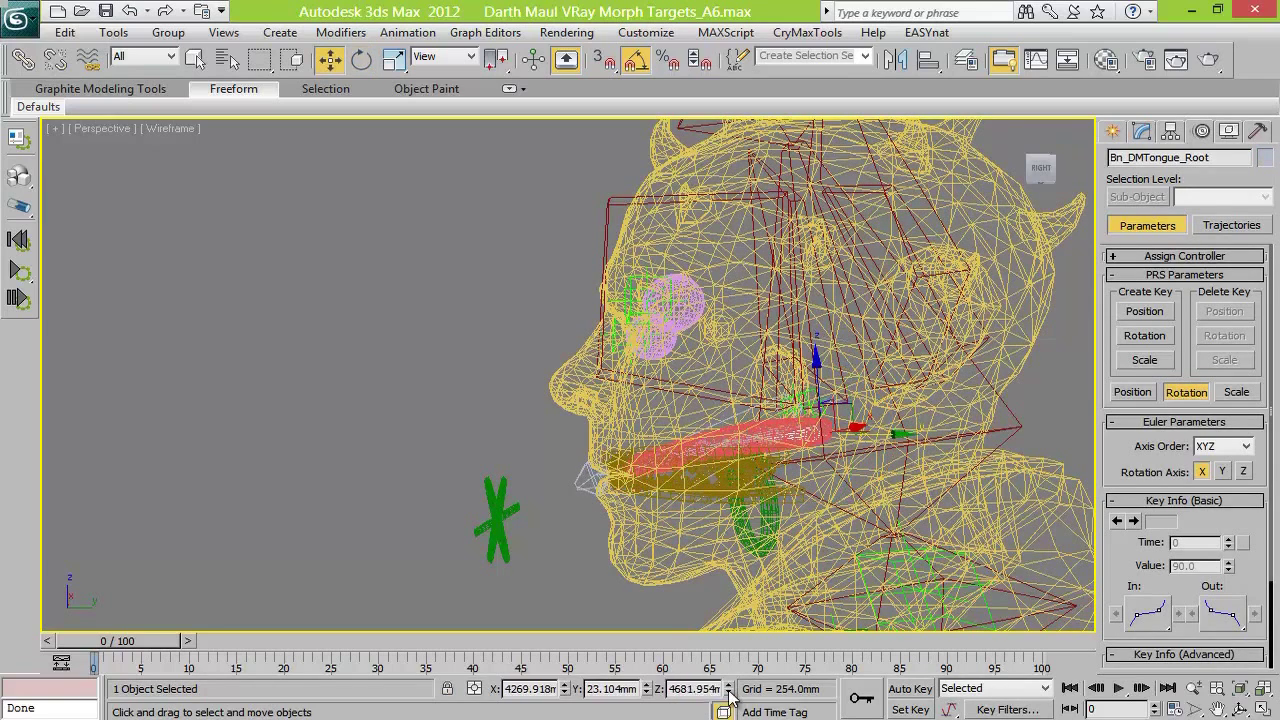
left_click(730, 693)
middle_click_drag(700, 480, 670, 465, "alt")
Switch to a shaded front view and hide the Darth Maul Objects to Hide layer
left_click(667, 451)
left_click(967, 68)
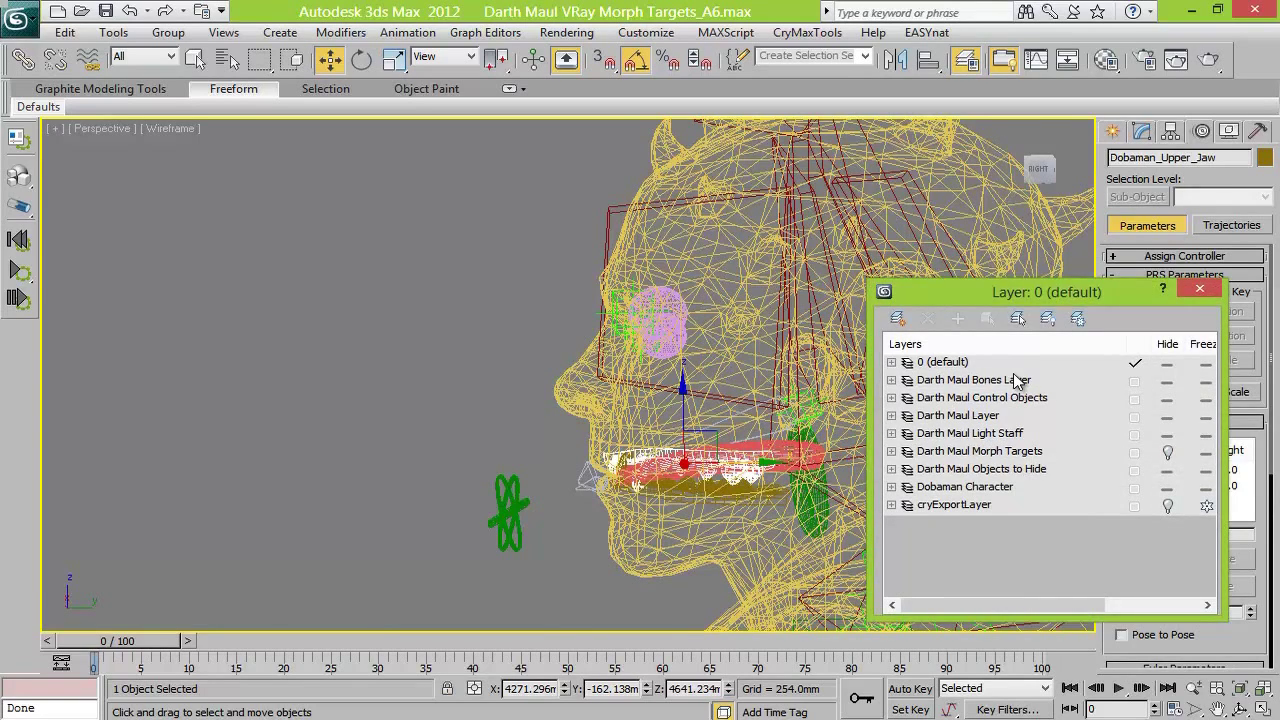
key("F3")
mouse_move(850, 190)
middle_mouse_down("alt")
mouse_move(177, 164)
mouse_move(225, 166)
middle_mouse_up("alt")
left_click_drag(1001, 297, 257, 199)
left_click(423, 371)
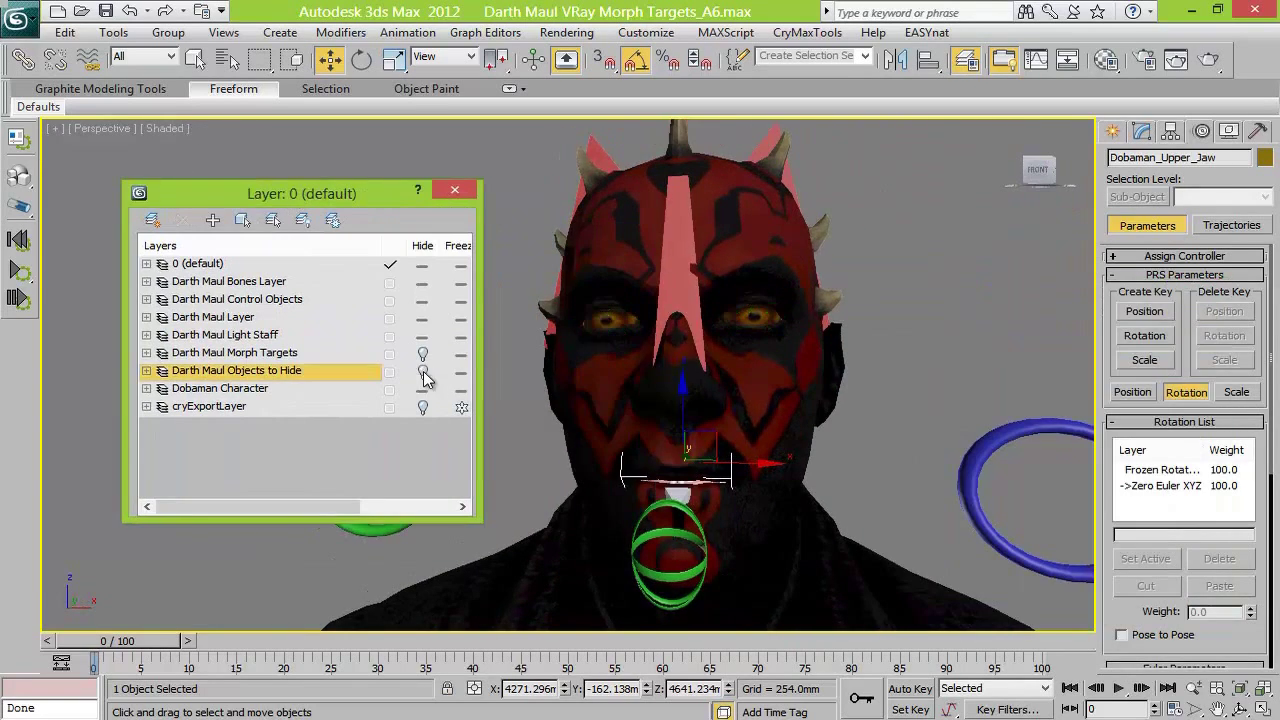
Select the Dobaman upper and lower jaw meshes together, and rotate and raise them slightly to fit the mouth
left_click(794, 434)
scroll(690, 480, "up", 5)
middle_click_drag(690, 480, 720, 465, "alt")
left_click(700, 475)
left_click(725, 485, "ctrl")
key("e")
left_click_drag(709, 457, 718, 464)
key("w")
mouse_move(702, 412)
left_mouse_down()
mouse_move(702, 398)
mouse_move(710, 405)
left_mouse_up()
Select Dobaman_Lower_Jaw and hide the Darth Maul Layer to expose the jaw rig
mouse_move(1042, 172)
left_mouse_down()
mouse_move(939, 185)
mouse_move(1060, 193)
mouse_move(929, 206)
mouse_move(1016, 211)
mouse_move(1110, 180)
mouse_move(50, 192)
mouse_move(1038, 180)
left_mouse_up()
left_click(751, 520)
scroll(740, 440, "down", 4)
left_click(422, 318)
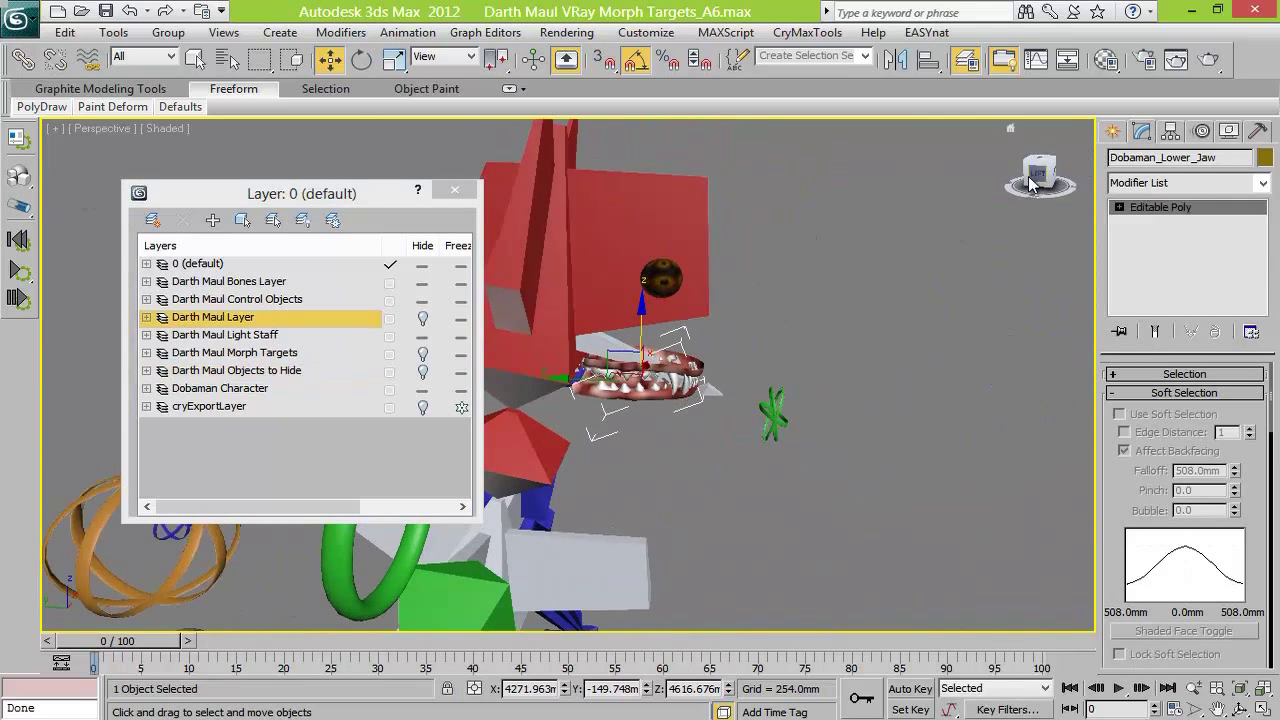
Align the pivot of Dobaman_Lower_Jaw to the position of the jaw bone Bn_Darth_Maul_Jaw01
left_click(1170, 133)
left_click(1186, 250)
key("alt+a")
left_click(606, 346)
left_click(905, 467)
left_click(968, 467)
left_click(1042, 468)
left_click(1051, 566)
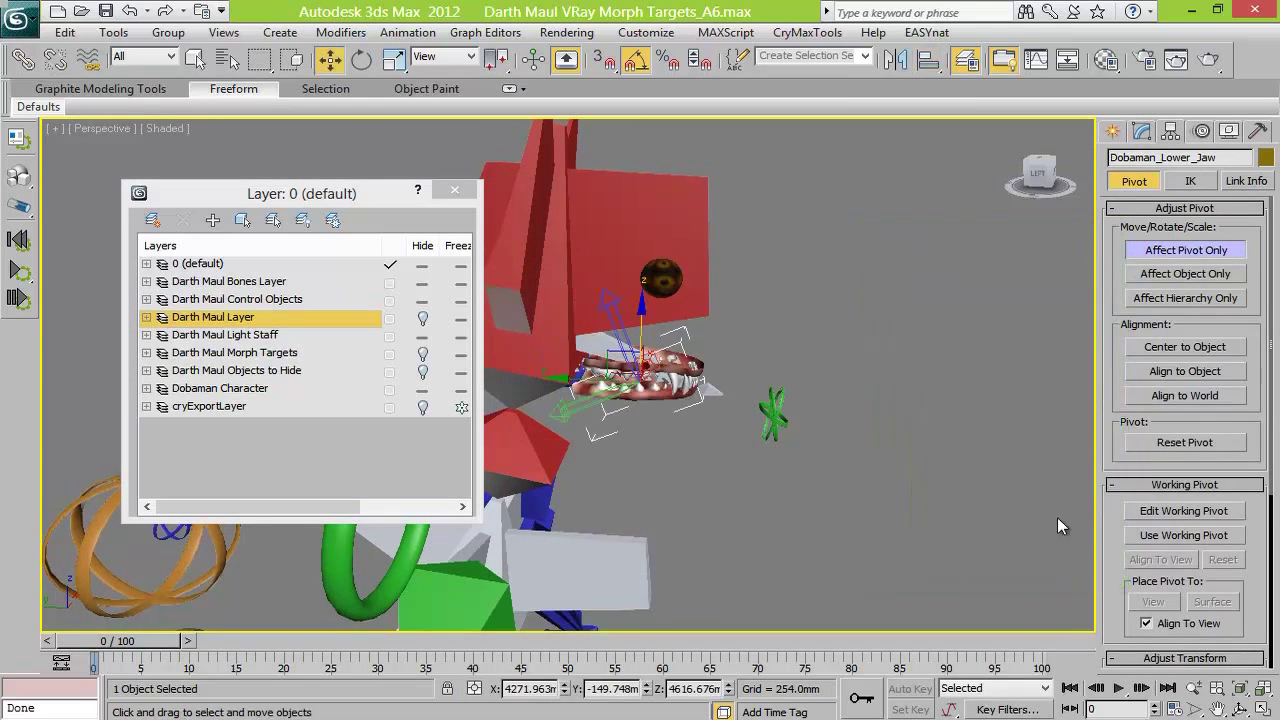
key("alt+a")
left_click(603, 352)
left_click(997, 566)
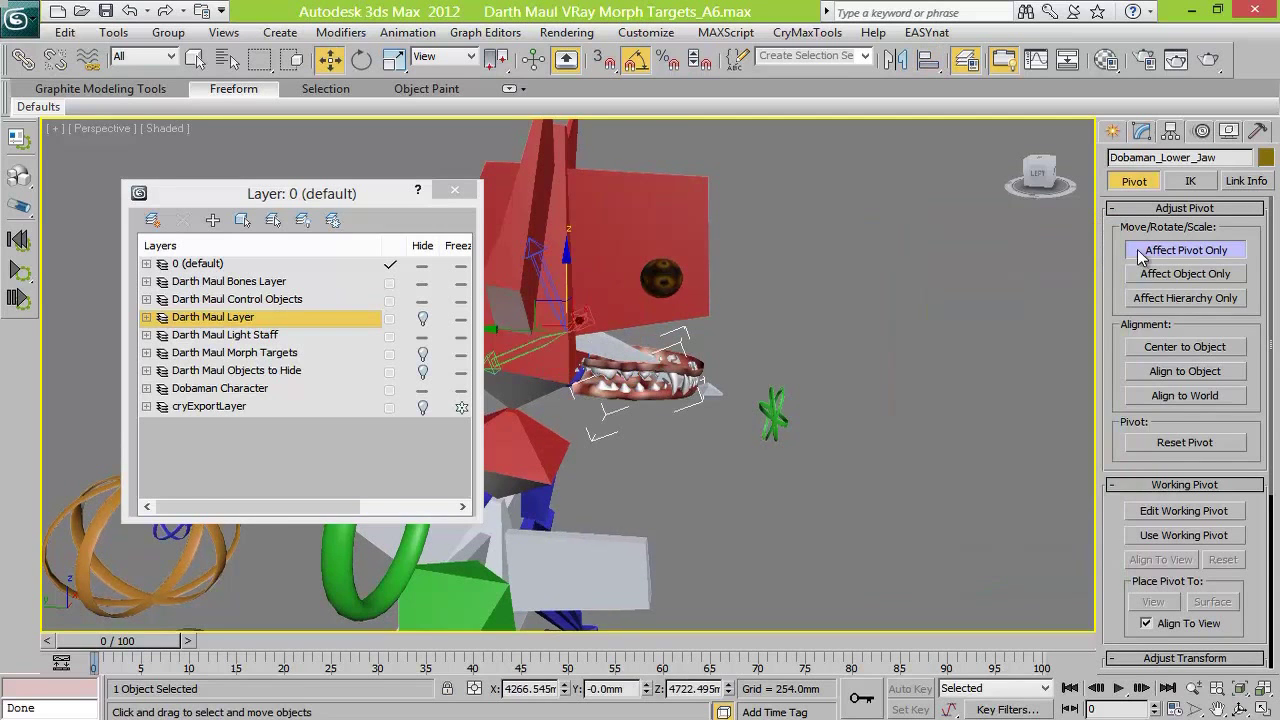
left_click(1146, 256)
Link Dobaman_Lower_Jaw into the jaw rig and rotate the CC_DarthMaul_Jaw01 control to test the jaw motion
left_click(23, 60)
key("e")
left_click(777, 424)
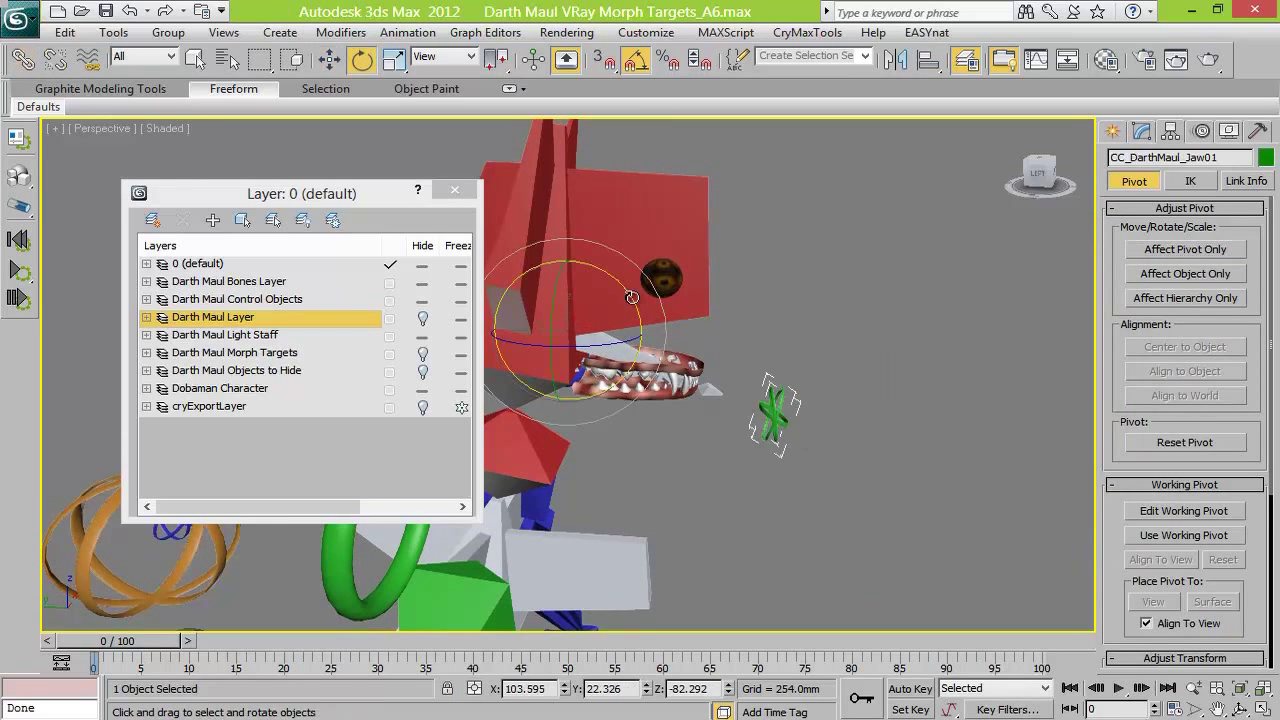
left_click_drag(640, 346, 651, 312)
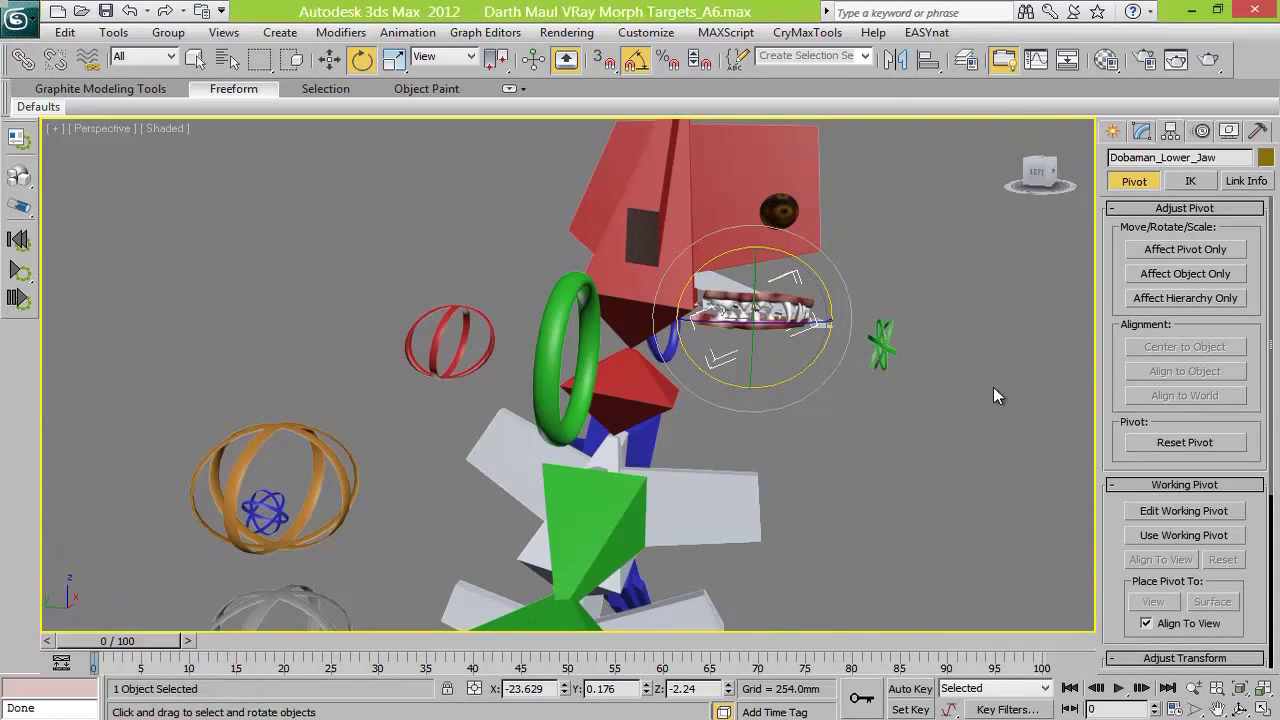
Show the Darth Maul Layer, select Darth Maul Head and bring up the settings of its Skin modifier
left_click(966, 59)
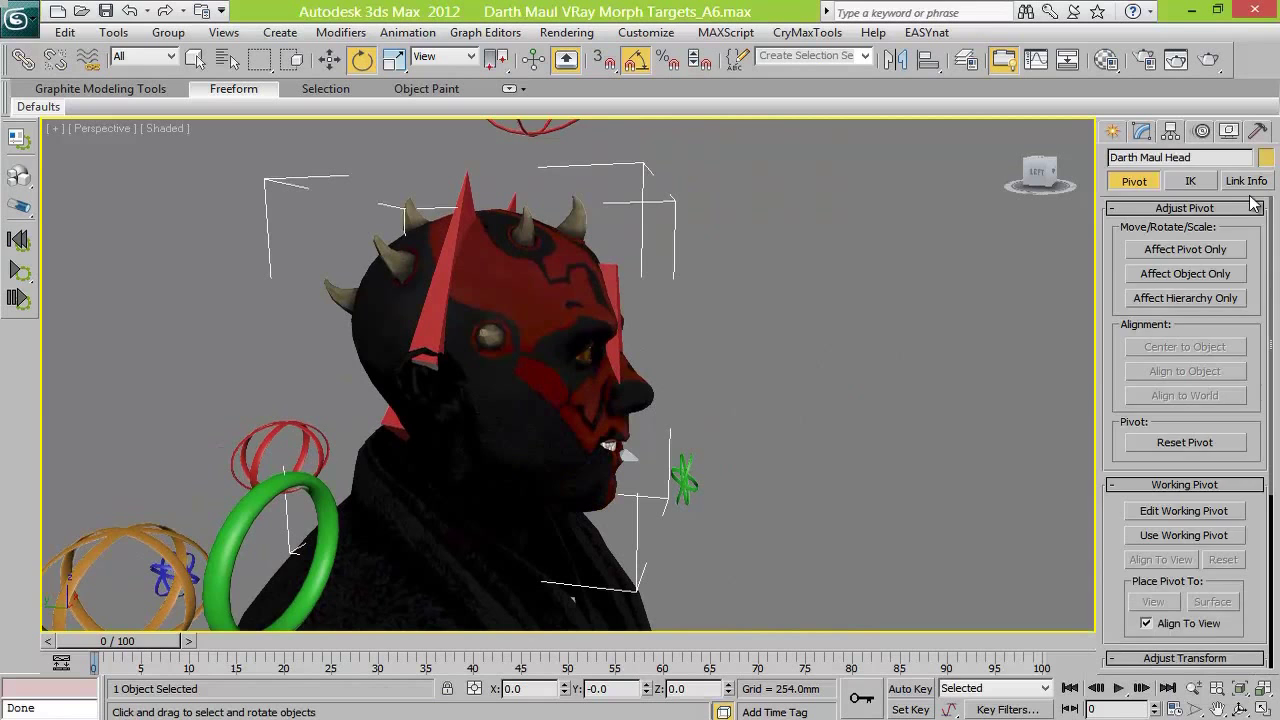
left_click(1141, 131)
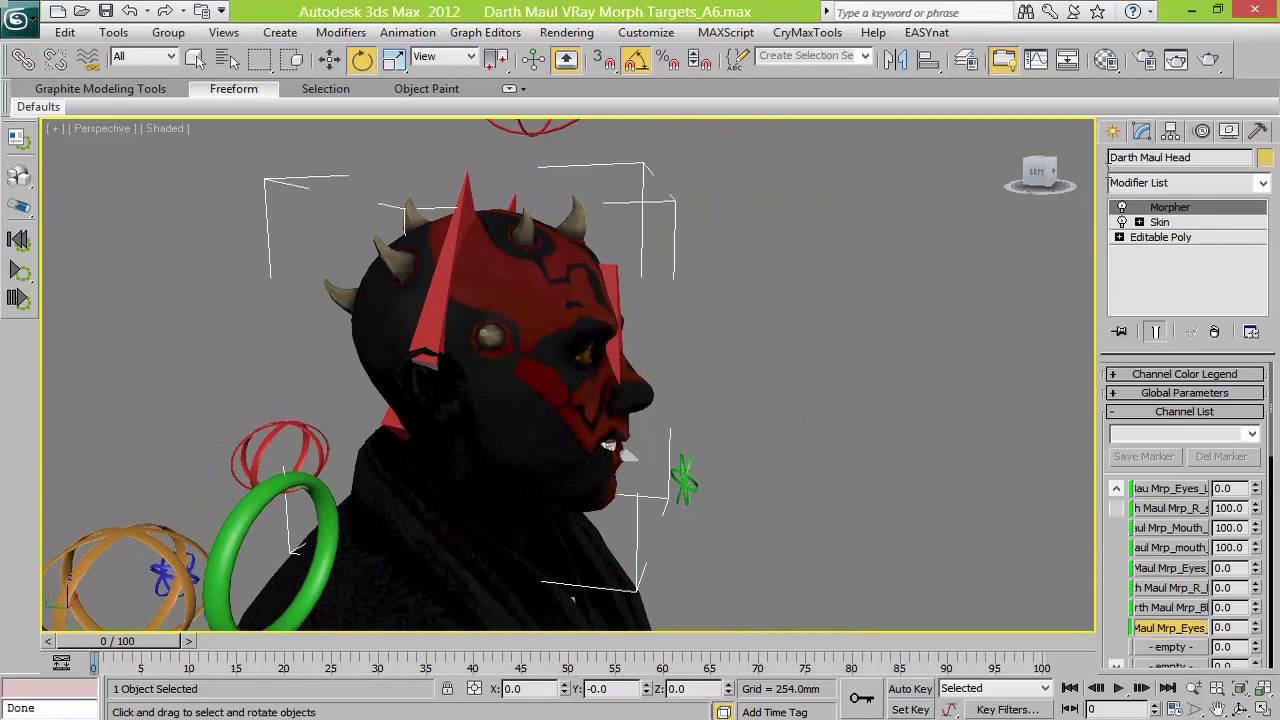
left_click(1195, 221)
scroll(1222, 610, "down", 10)
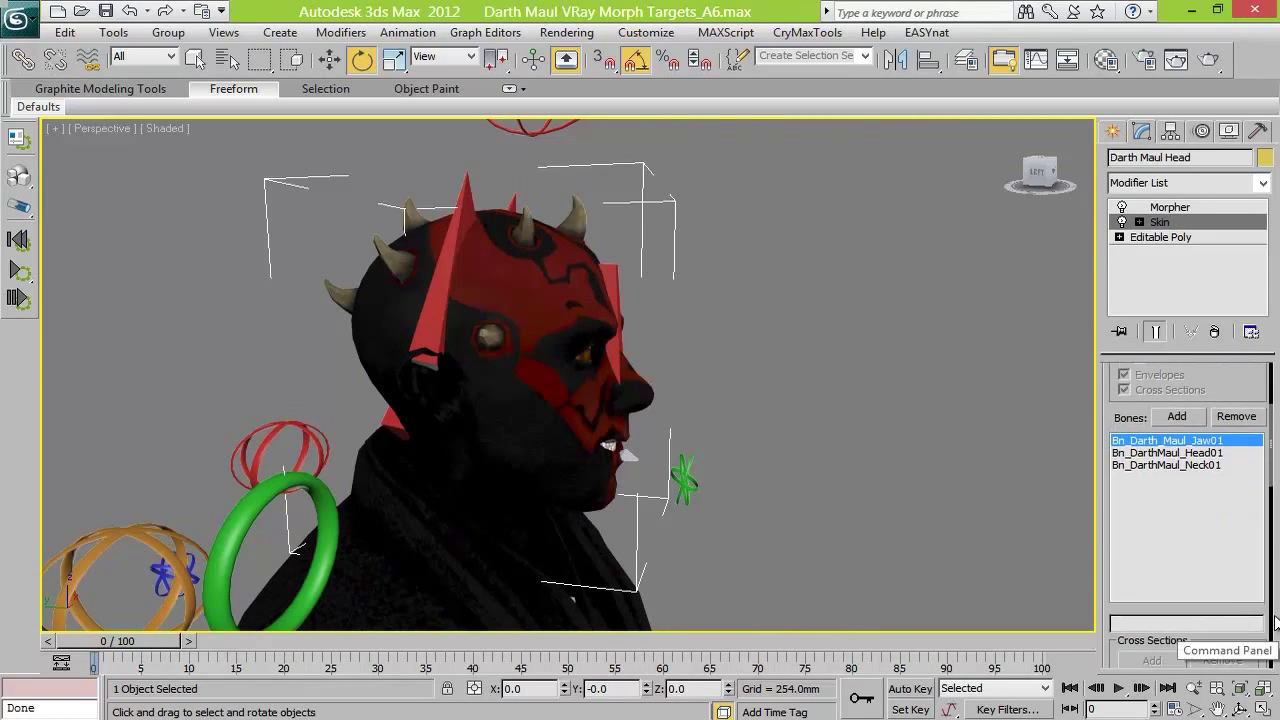
Save the Skin envelopes of Darth Maul Head to a file named "Darth Maul Head Envelopes"
left_click(1187, 639)
left_click(1218, 579)
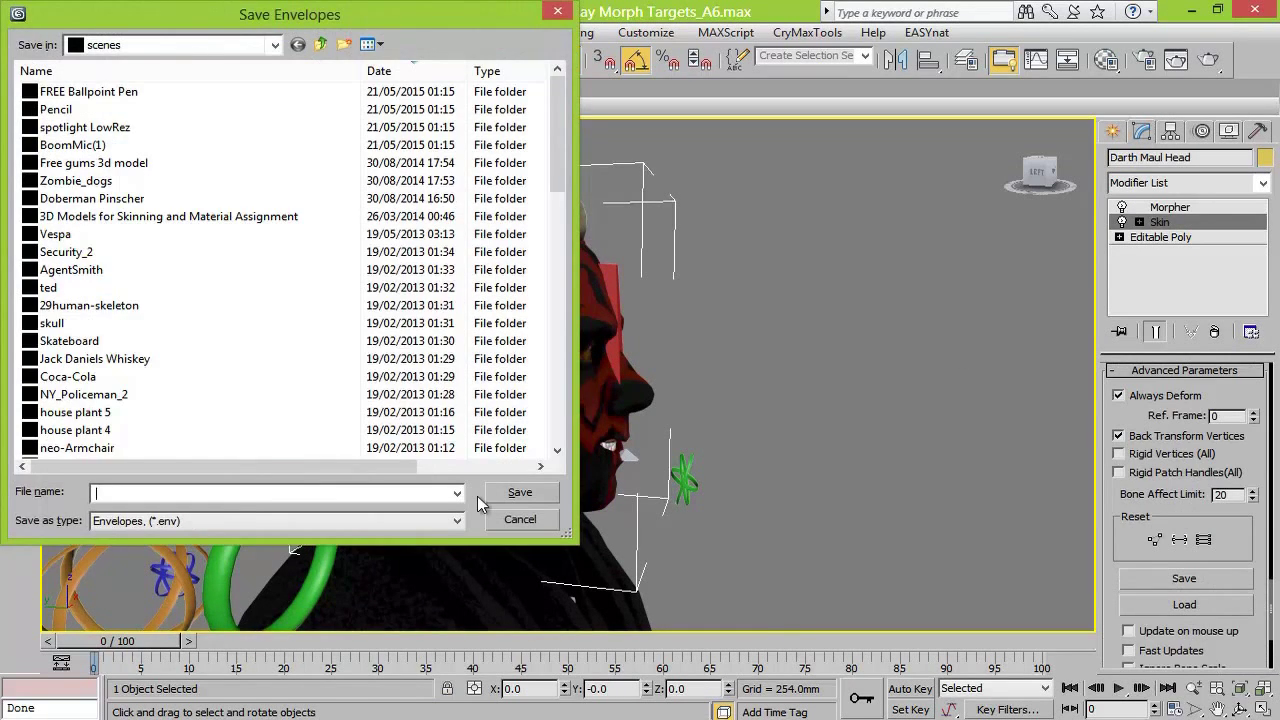
type("Darth Maul Envelopes")
key("Left")
key("Left")
key("Left")
key("Left")
key("Left")
key("Left")
key("Left")
key("Left")
key("Left")
type("Head")
left_click(499, 486)
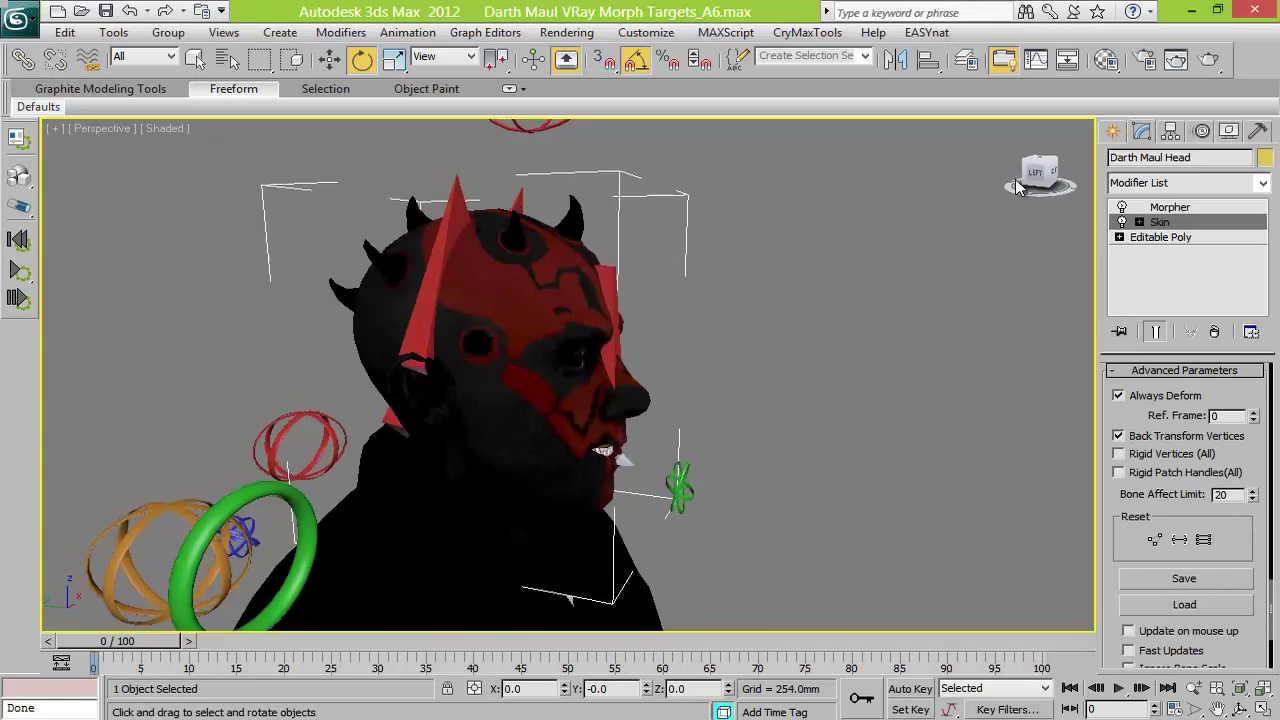
Remove Bn_Darth_Maul_Jaw01 from the Skin bone list of Darth Maul Head
left_click_drag(1015, 180, 500, 278)
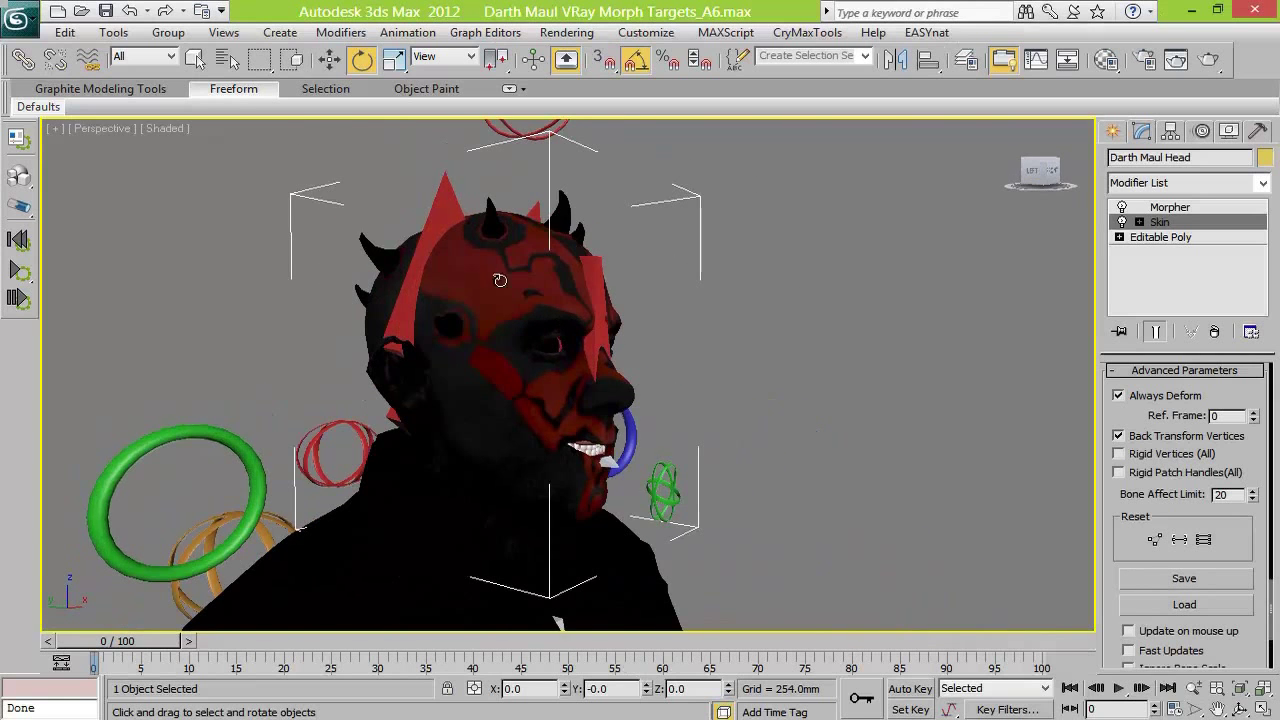
scroll(1264, 377, "up", 10)
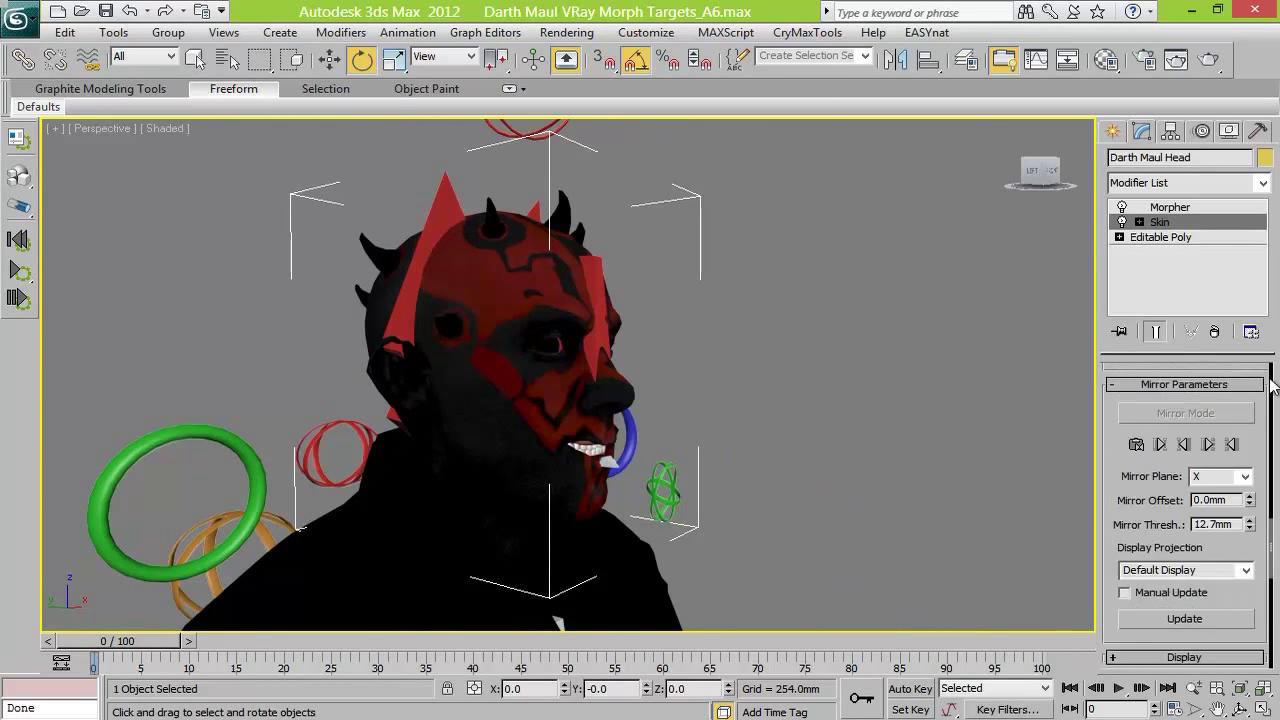
left_click(1247, 405)
Hide the Darth Maul Layer and select the jaw bone Bn_Darth_Maul_Jaw01 with the Move tool
left_click(965, 61)
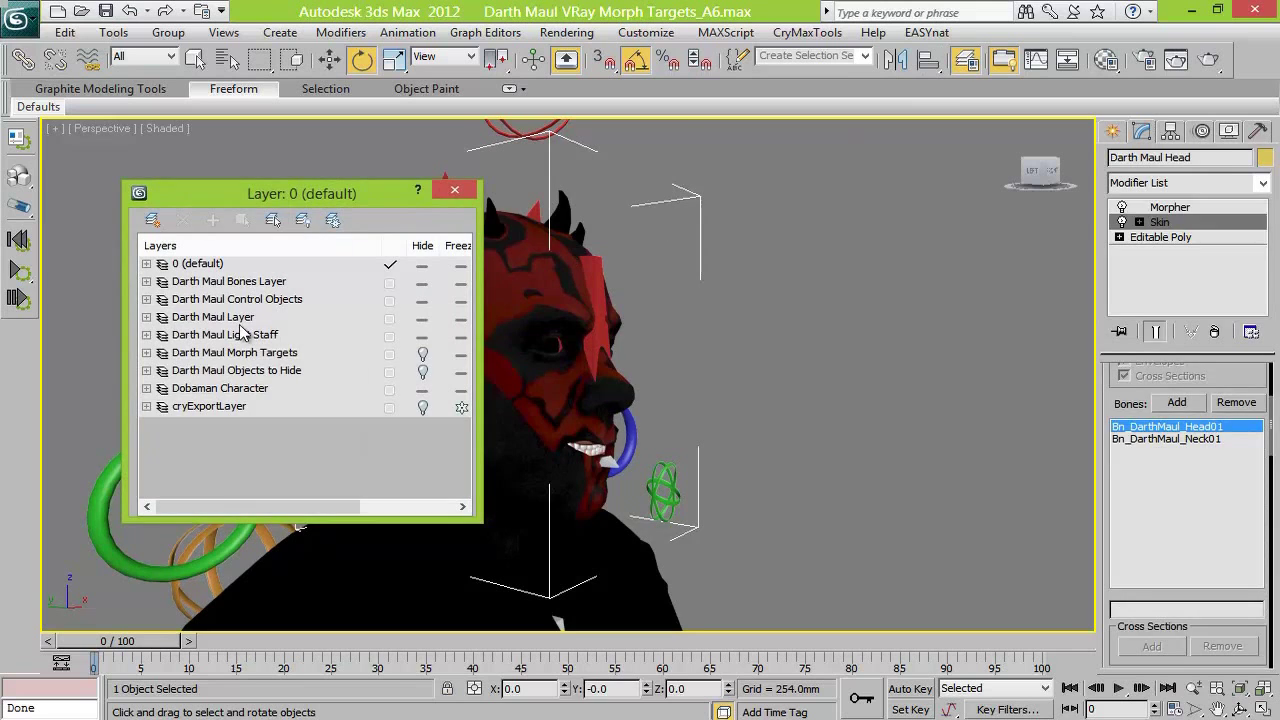
left_click(422, 320)
left_click_drag(341, 199, 980, 234)
left_click(516, 411)
left_click(330, 59)
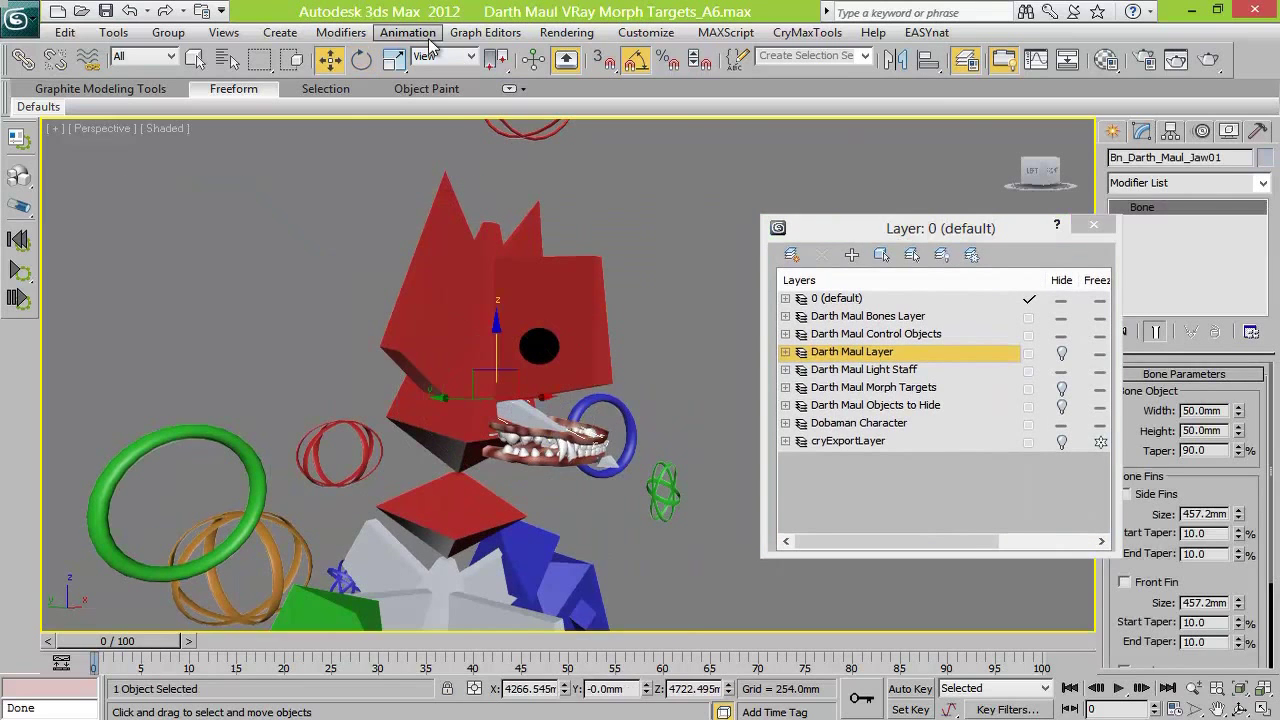
key("ctrl+z")
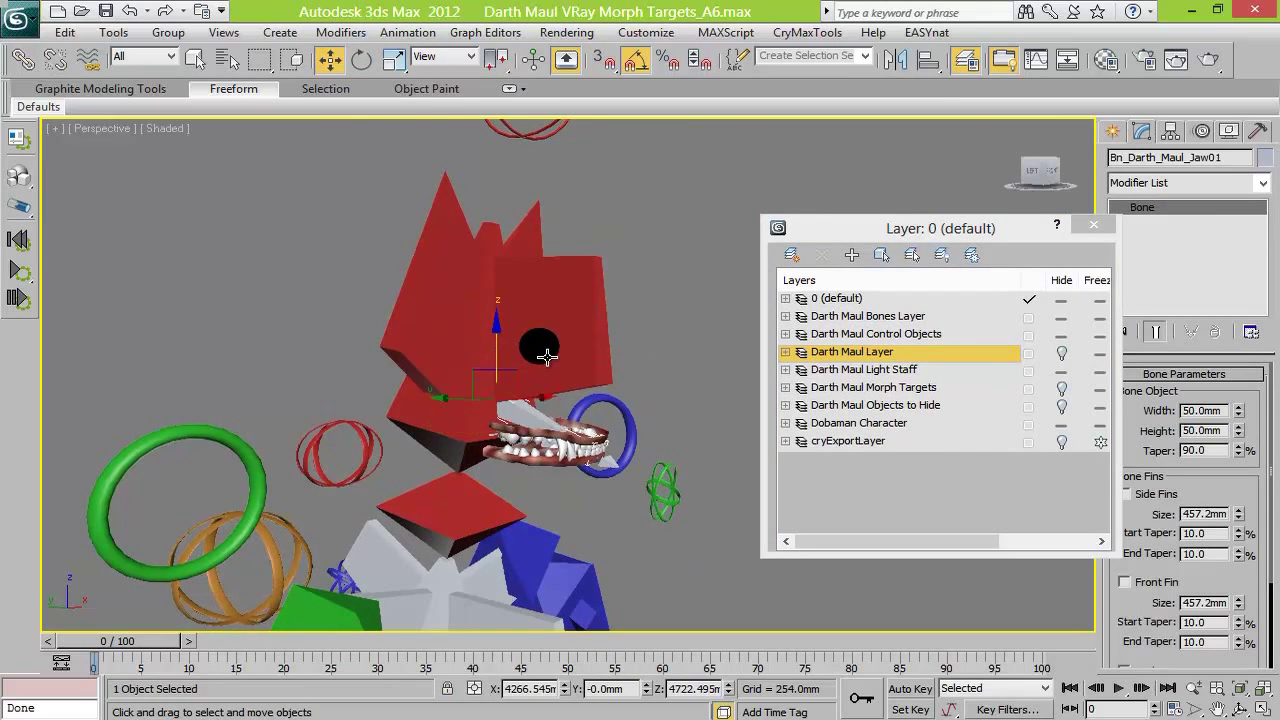
left_click(408, 32)
left_click(450, 318)
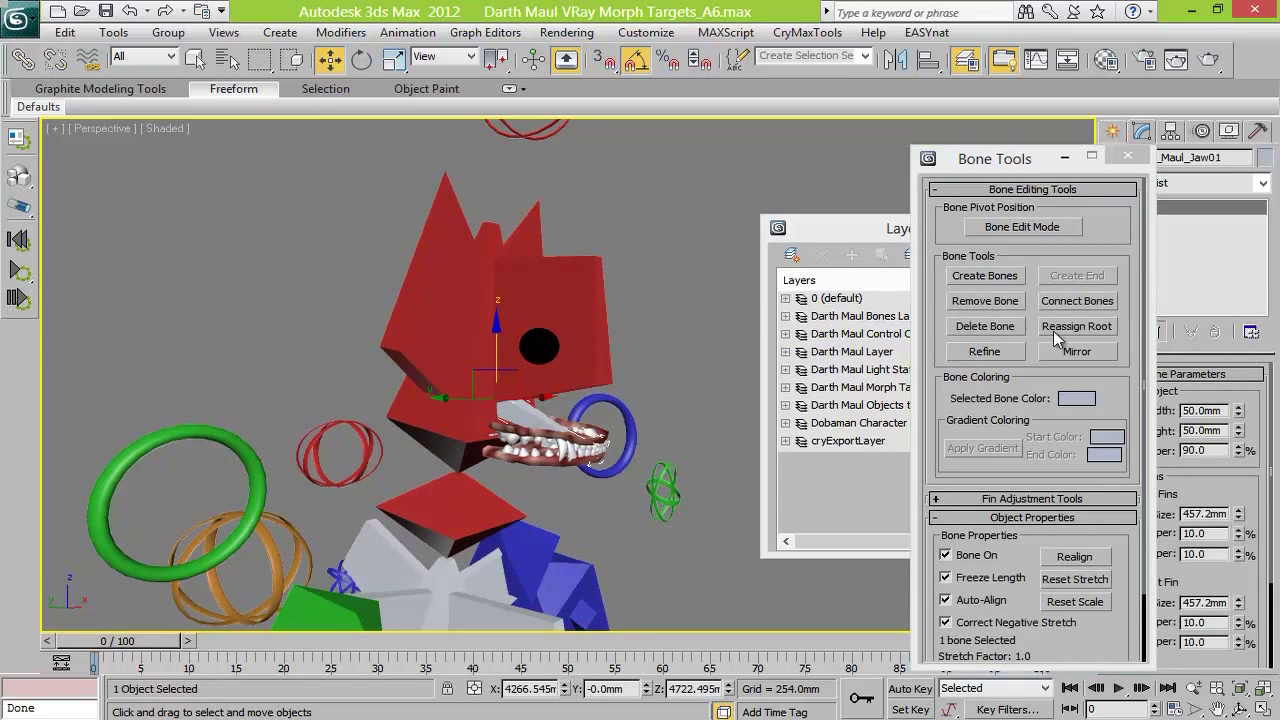
key("Page_Down")
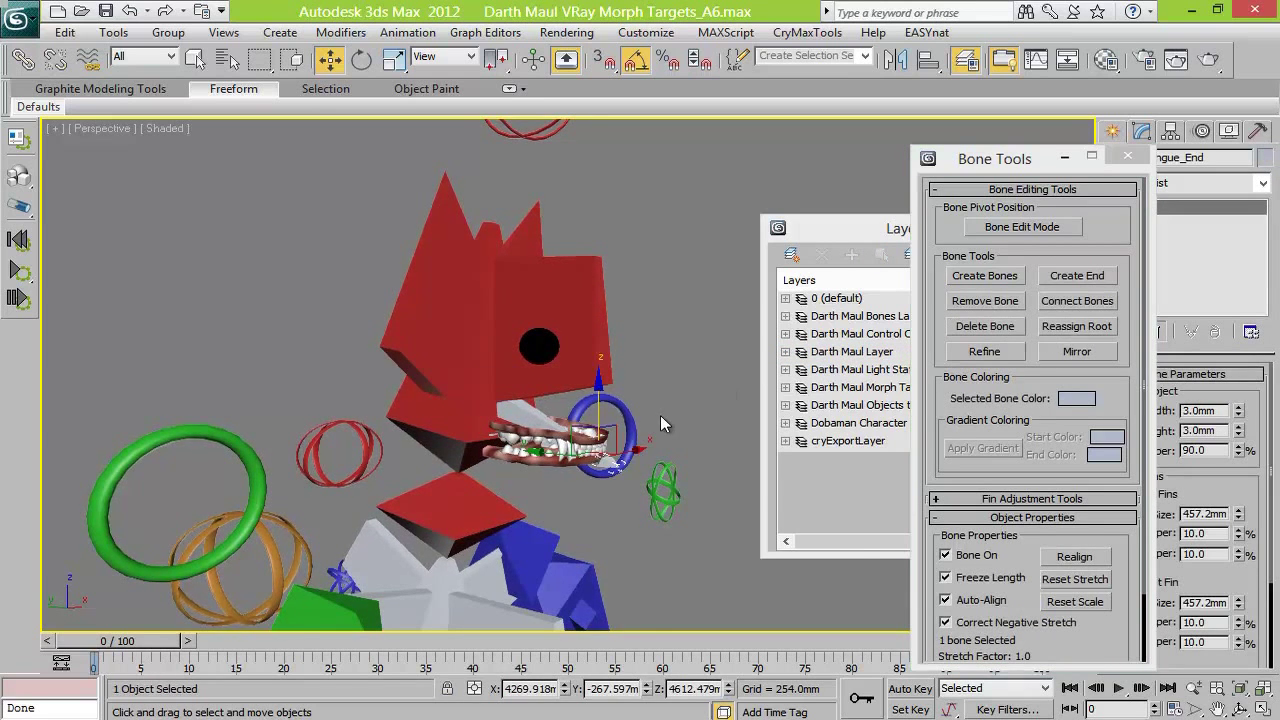
key("z")
scroll(630, 398, "down", 3)
left_click_drag(983, 159, 1108, 207)
left_click_drag(1040, 173, 52, 182)
scroll(568, 375, "down", 6)
key("Page_Up")
left_click(1252, 204)
Add the helper Ptctrl_Darth_Maul_Jaw01 from the Darth Maul Objects to Hide layer to the jaw bone selection
left_click(785, 405)
scroll(1000, 440, "down", 4)
right_click(926, 370)
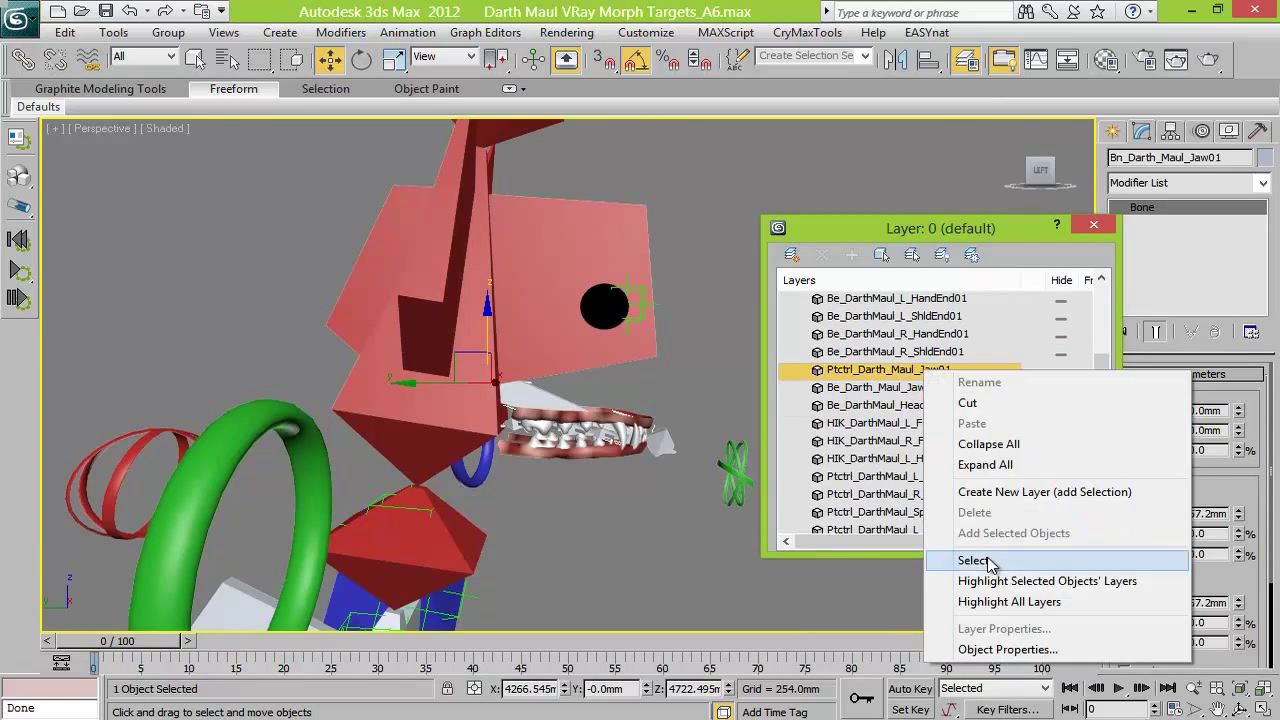
left_click(986, 560)
Show the Darth Maul Layer in wireframe and move the jaw bone and its helper down into the lower jaw
left_click(1104, 306)
left_click(1061, 352)
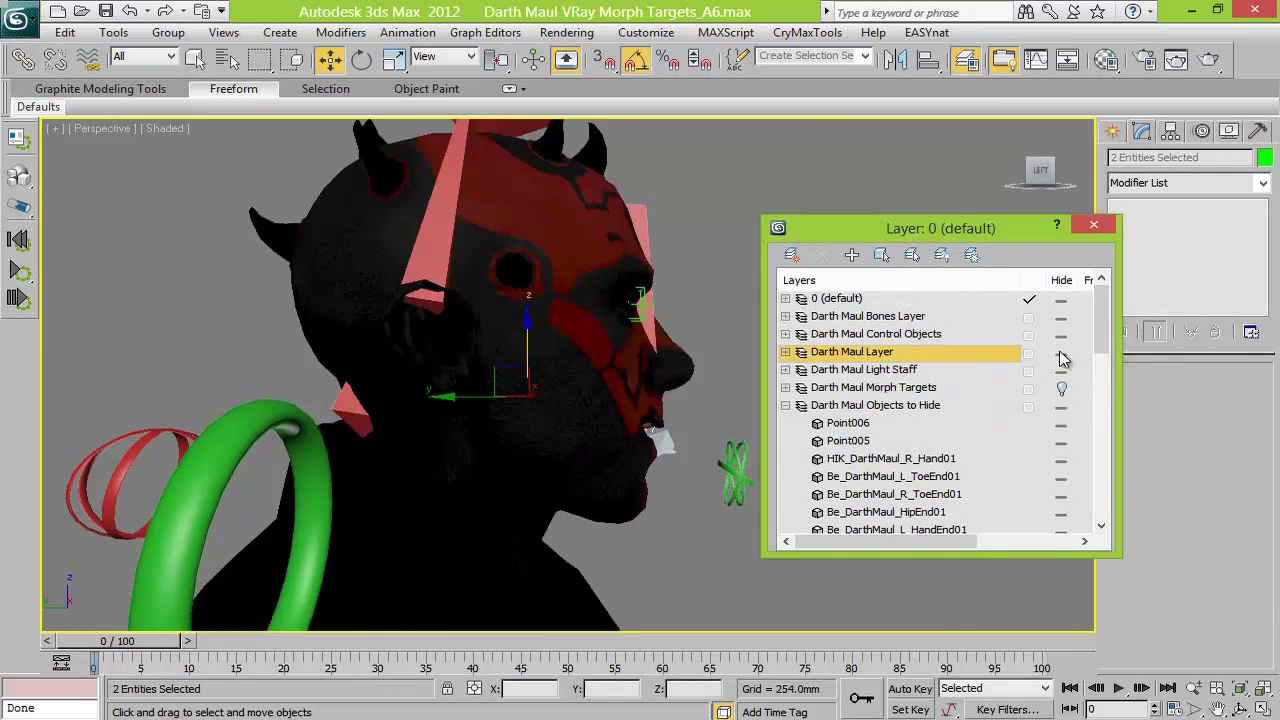
key("F3")
left_click_drag(529, 340, 562, 415)
left_click(660, 517)
key("ctrl+z")
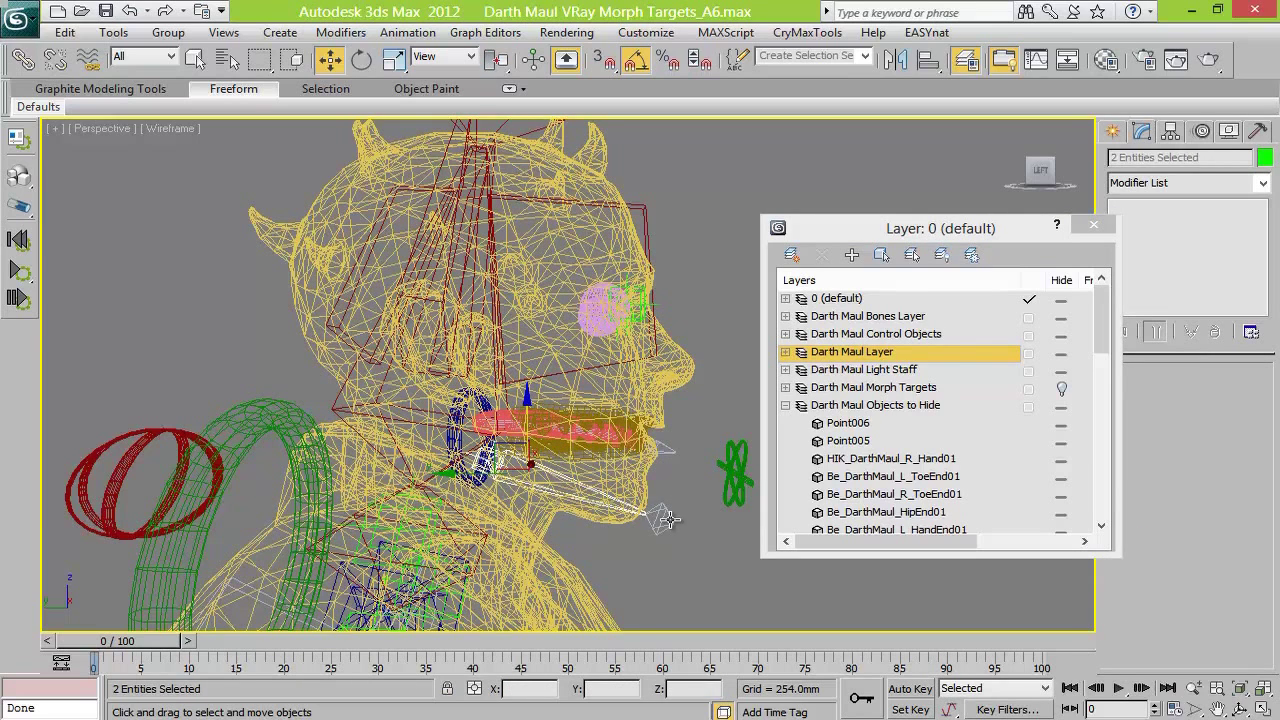
Try rotating the jaw rig around its new pivot at the back of the mouth and undo the rotation
left_click(660, 521)
left_click(647, 453)
key("ctrl+z")
left_click(487, 456)
key("e")
left_click_drag(554, 457, 559, 491)
key("ctrl+z")
Turn off angle snap and rotate the jaw rig slightly to follow the chin, comparing wireframe and shaded display
key("a")
left_click_drag(546, 416, 559, 412)
key("ctrl+z")
left_click_drag(550, 423, 561, 406)
key("F3")
key("F3")
key("F3")
Hide the Darth Maul Layer and select the CC_DarthMaul_Jaw01 control on the exposed rig
mouse_move(1042, 170)
left_mouse_down()
mouse_move(816, 158)
mouse_move(1050, 175)
mouse_move(1032, 178)
left_mouse_up()
left_click(1061, 354)
left_click(738, 475)
key("w")
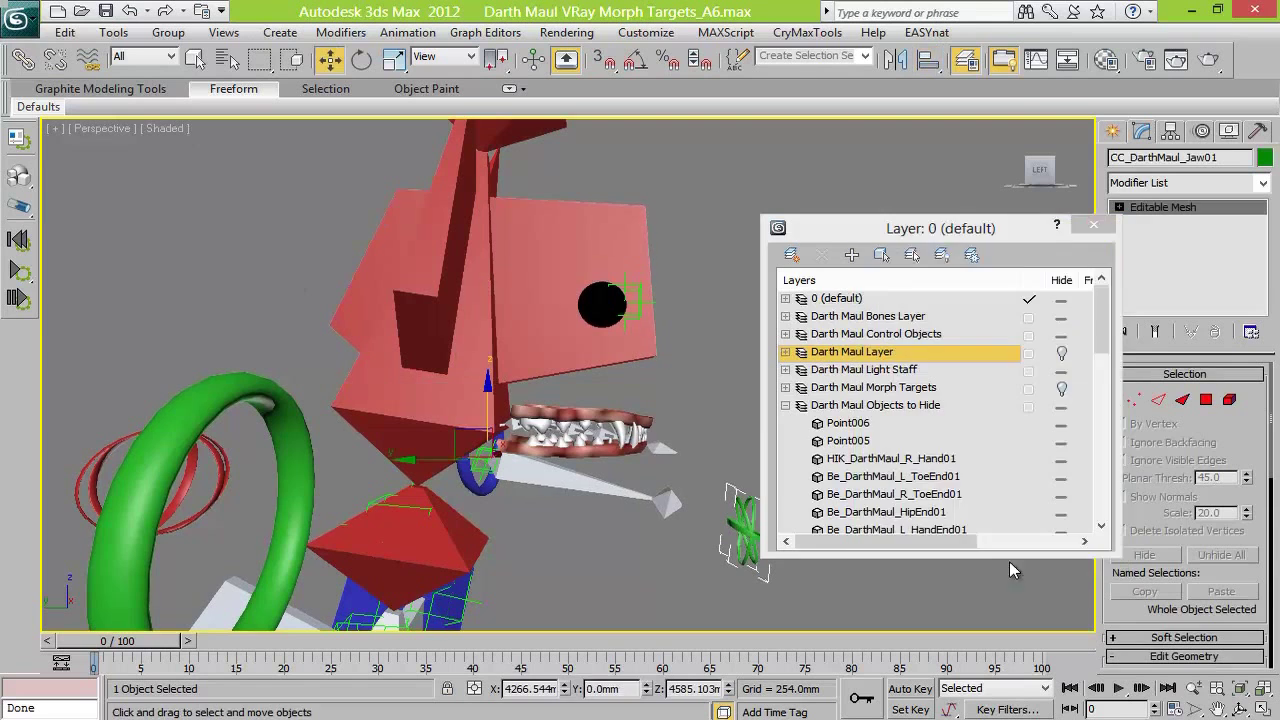
left_click(1093, 226)
left_click_drag(1040, 172, 955, 169)
left_click(1030, 170)
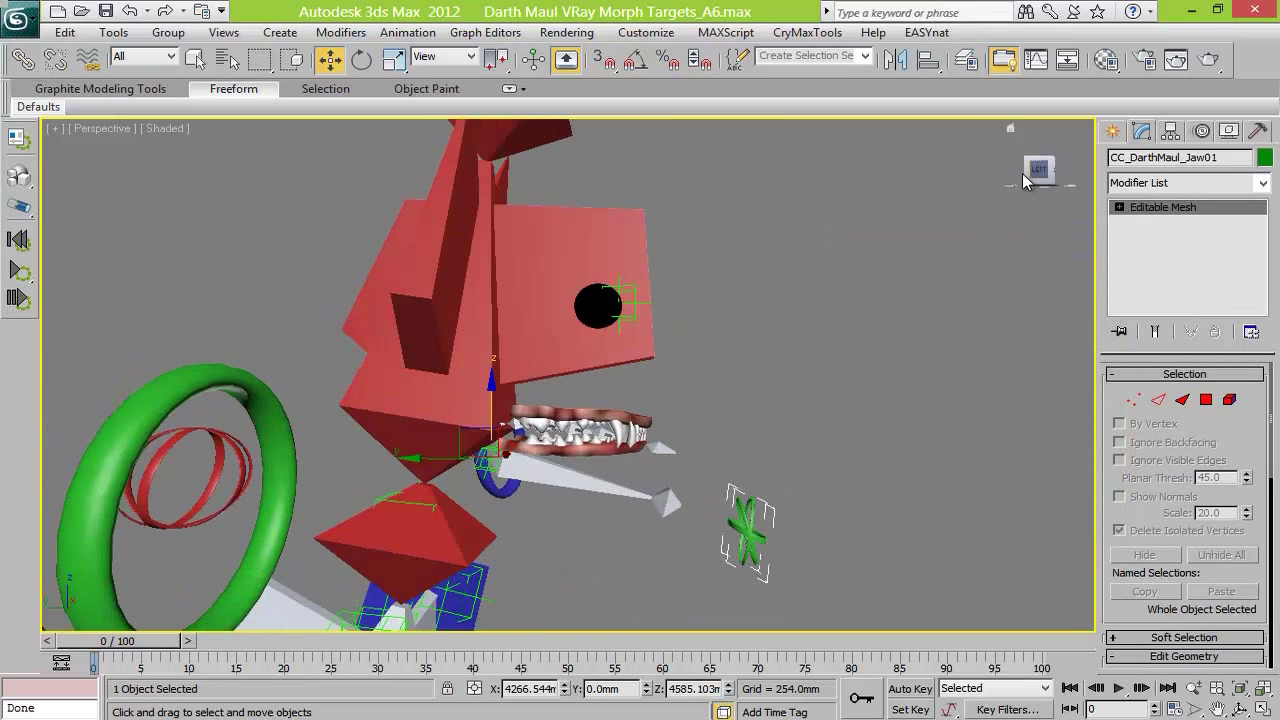
Link Dobaman_Lower_Jaw and Bn_DMTongue_Root to the jaw bone, and Ptctrl_Darth_Maul_Jaw01 to the CC_DarthMaul_Jaw01 control
left_click(510, 468)
left_click(22, 59)
left_click(569, 447)
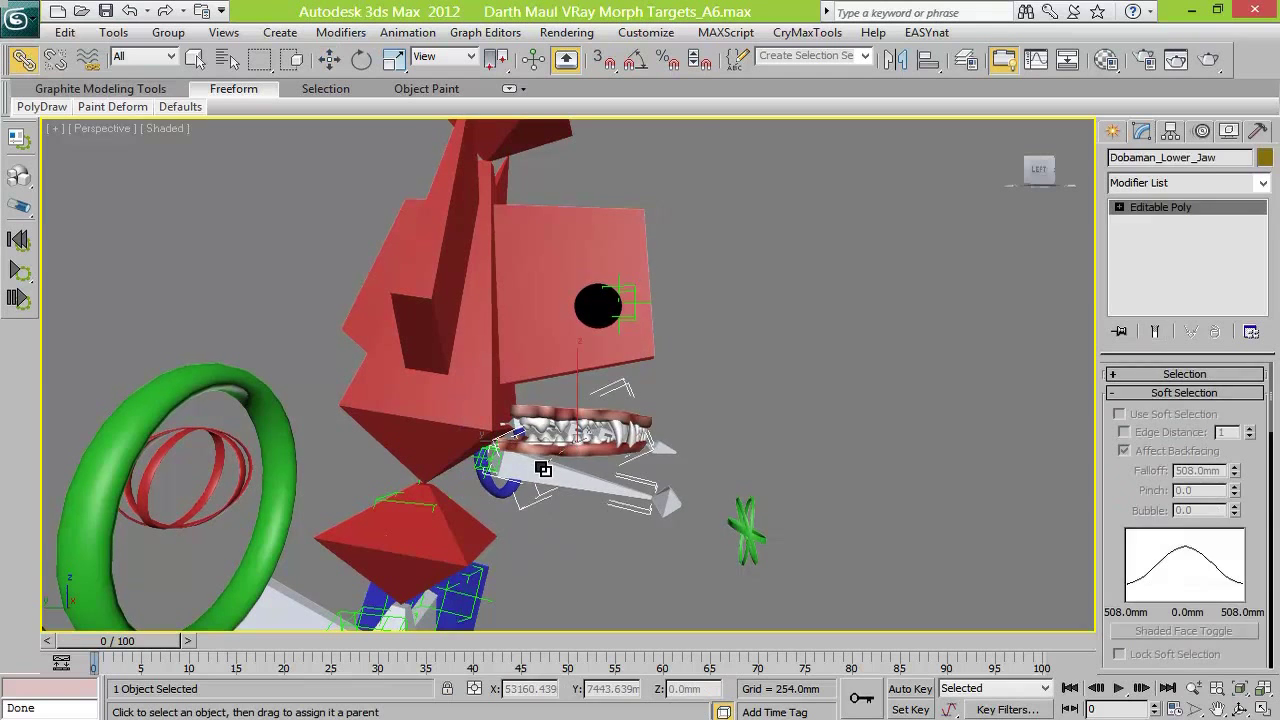
left_click(503, 426)
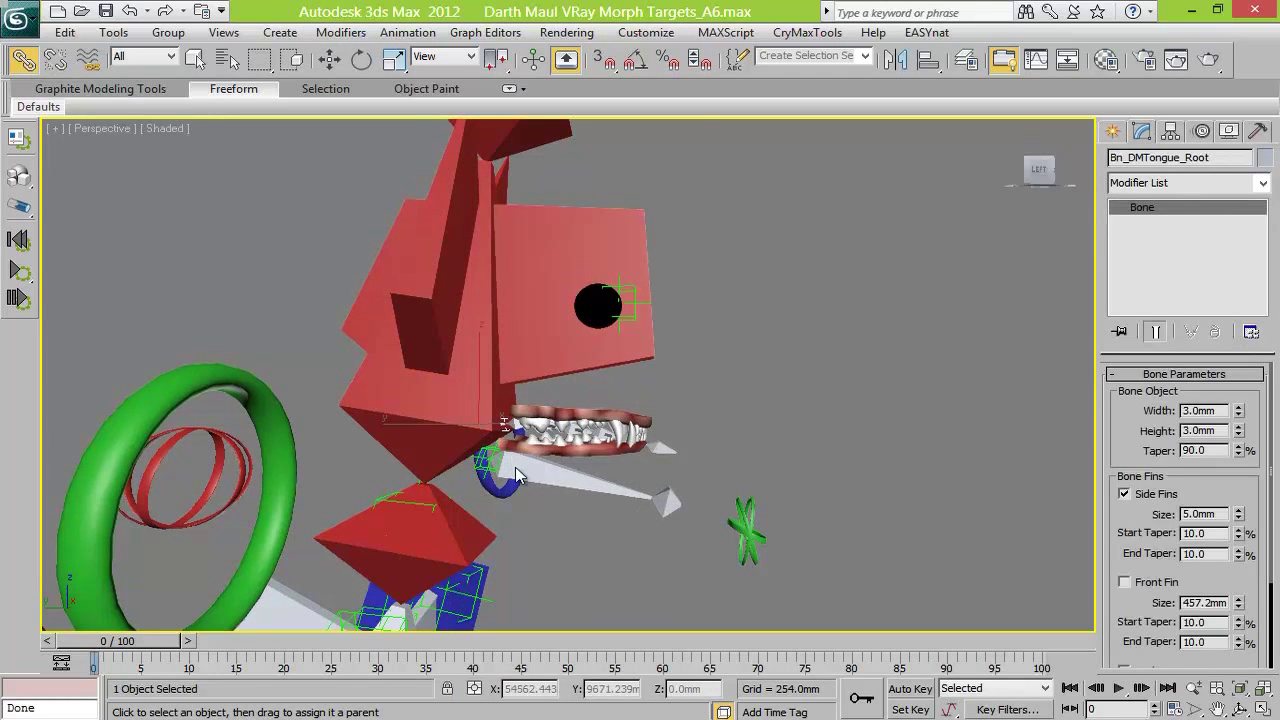
left_click(575, 425)
left_click(746, 528)
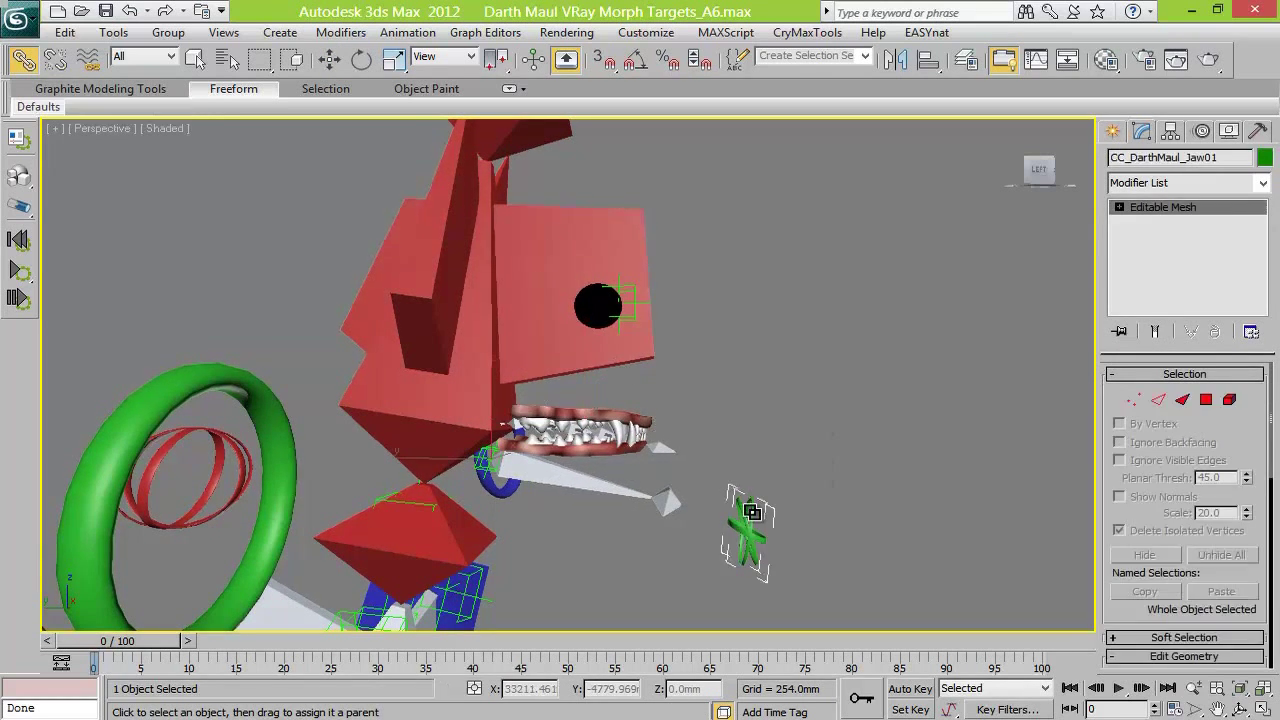
left_click_drag(487, 460, 743, 530)
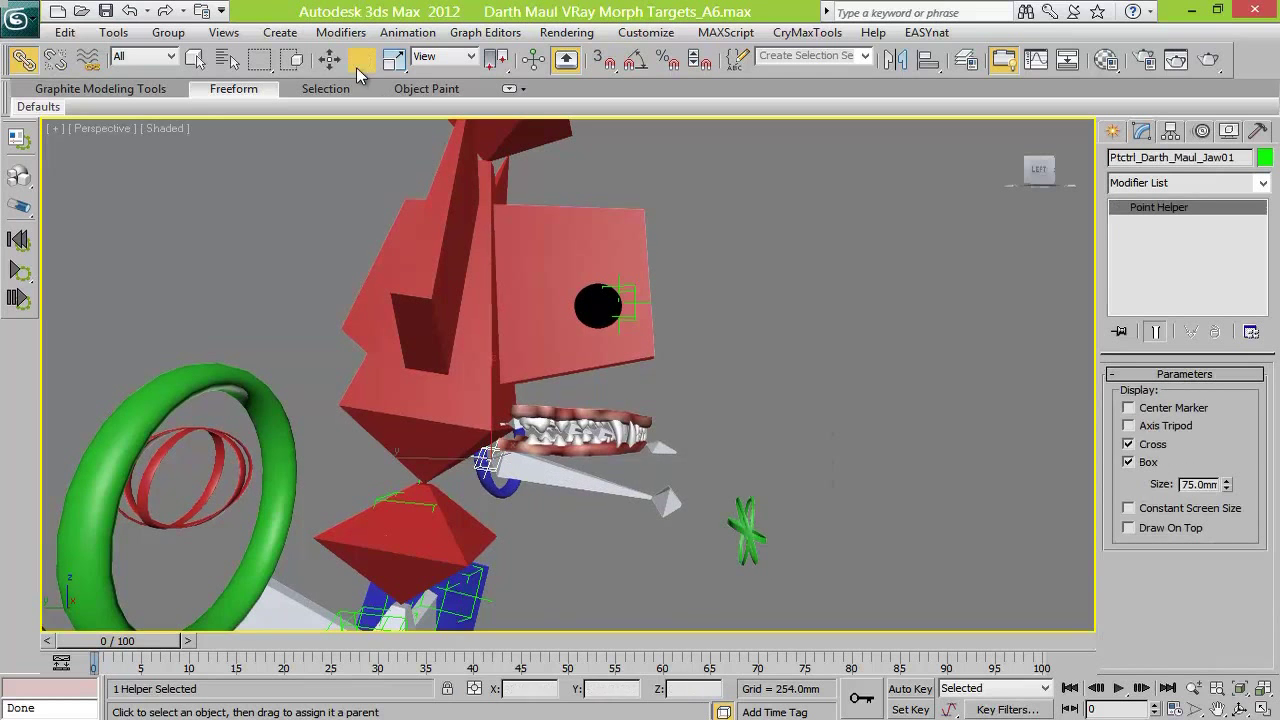
Test the jaw motion by rotating CC_DarthMaul_Jaw01 with the Darth Maul Layer hidden and shown, undoing each rotation
key("e")
left_click(743, 528)
left_click_drag(545, 415, 574, 446)
left_click_drag(1035, 184, 1078, 176)
key("ctrl+z")
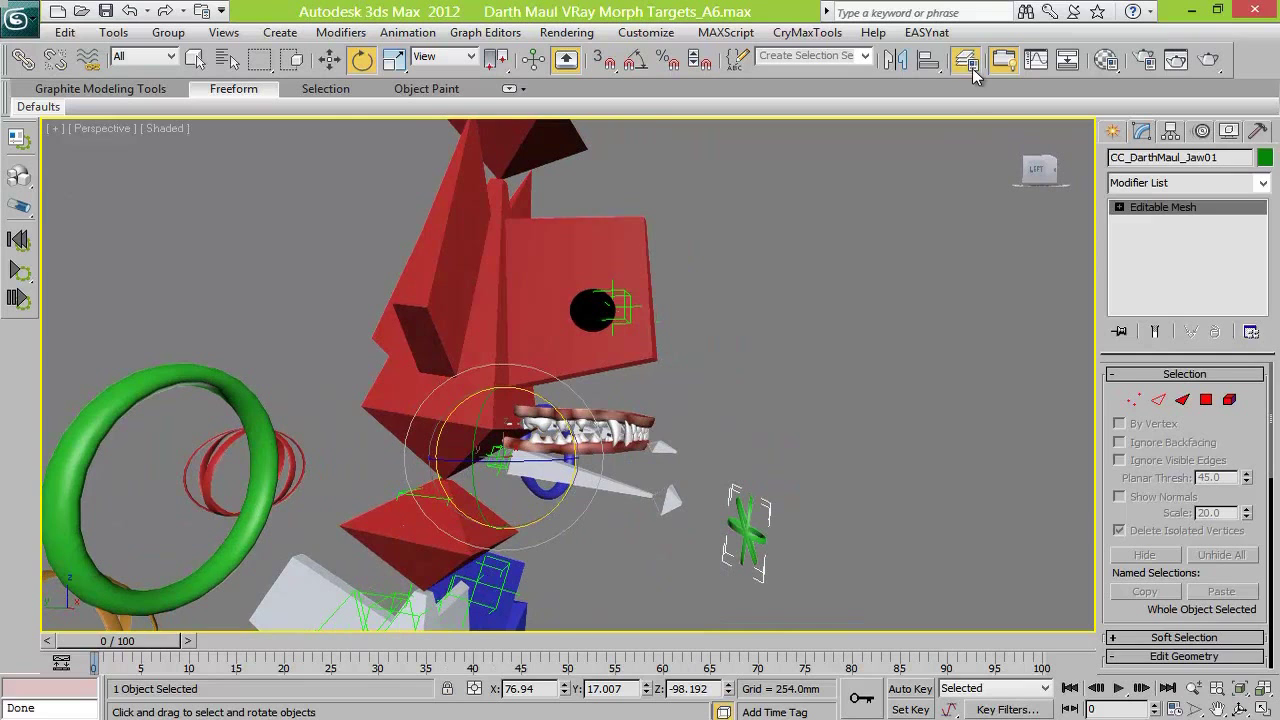
left_click(967, 62)
left_click(1062, 353)
left_click_drag(565, 418, 569, 454)
key("ctrl+z")
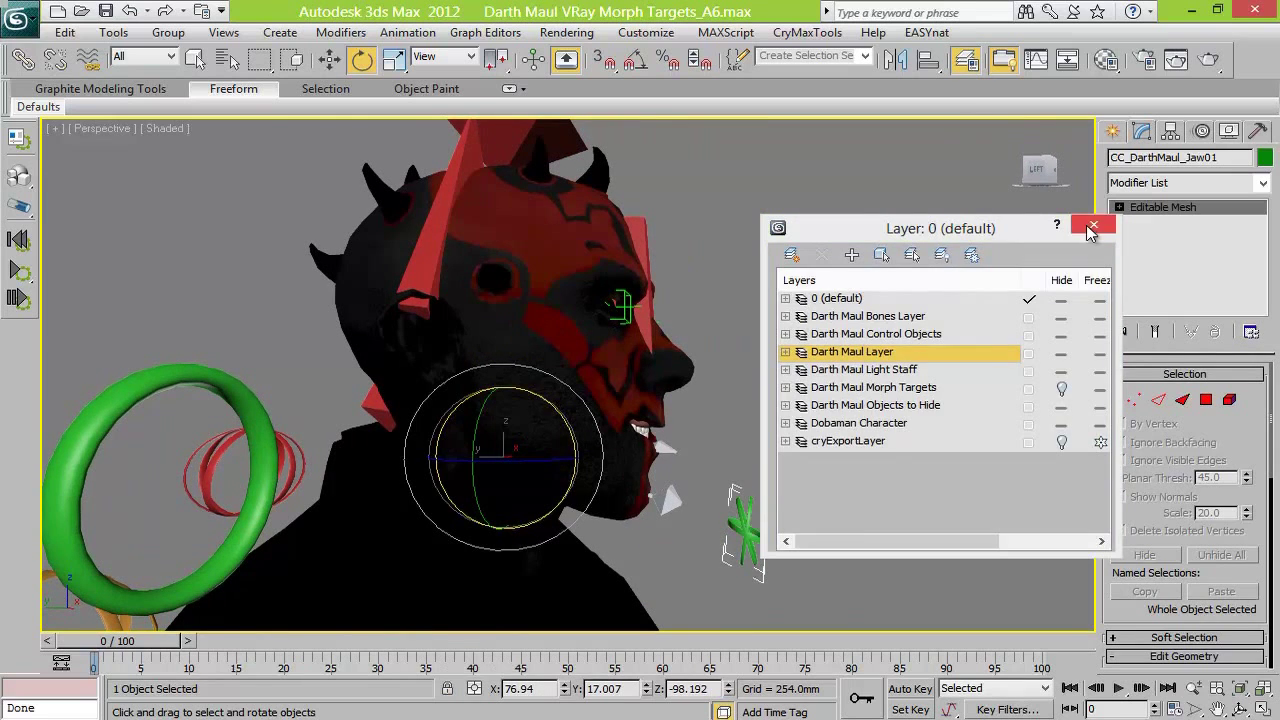
Select Darth Maul Head and examine the bone list of its Skin modifier
left_click(1092, 226)
left_click(615, 373)
left_click(1160, 222)
left_click_drag(1205, 508, 1210, 358)
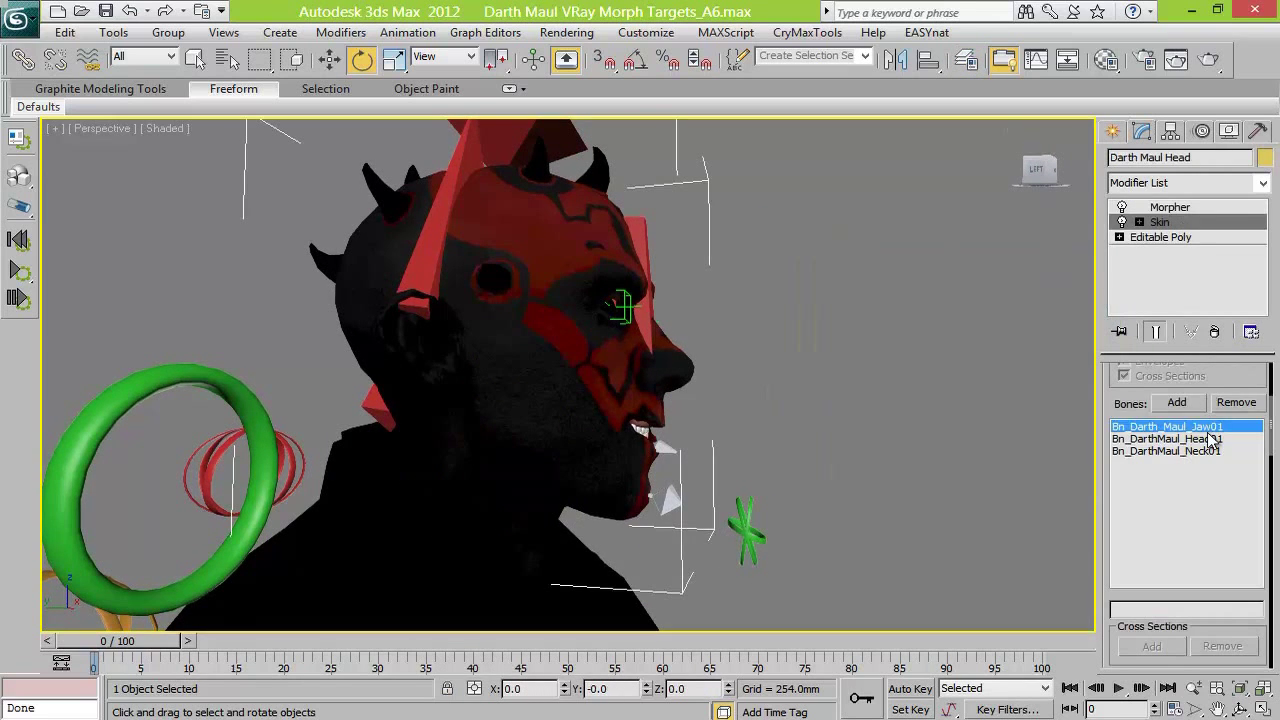
left_click(1272, 615)
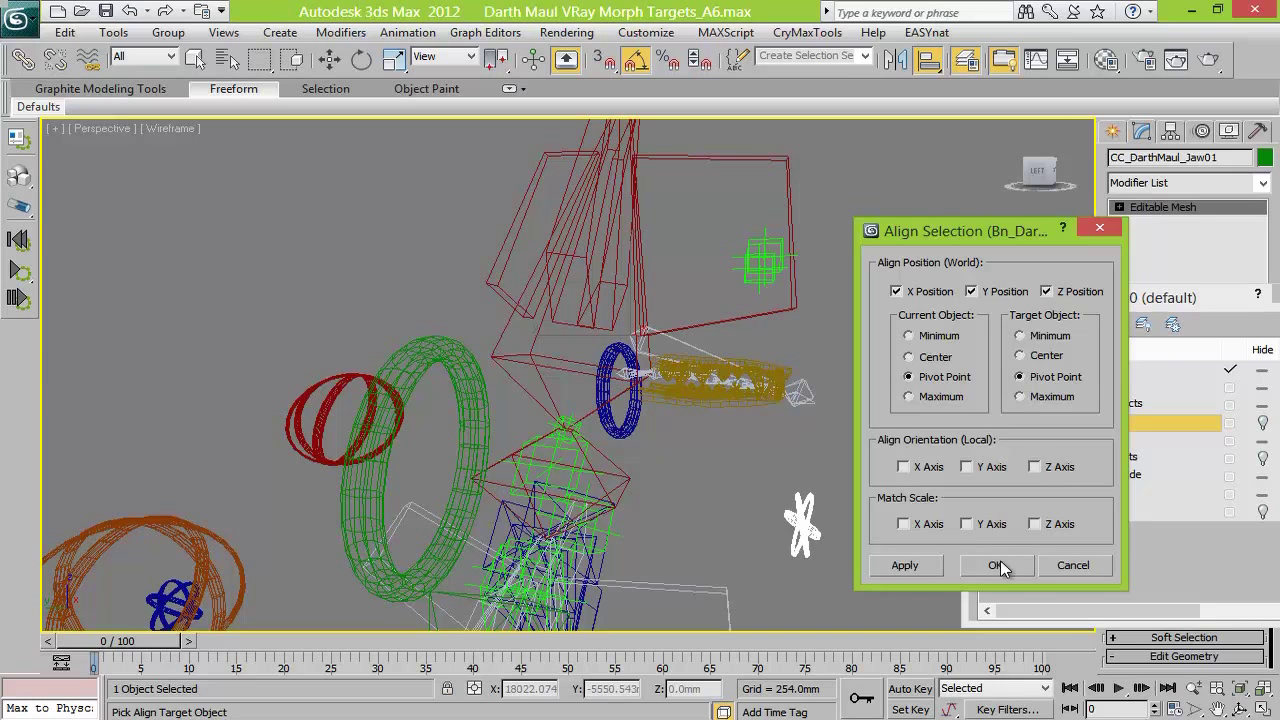
Try to align the CC_DarthMaul_Jaw01 control to a rig bone, matching pivot points in X, Y and Z position
left_click(1001, 562)
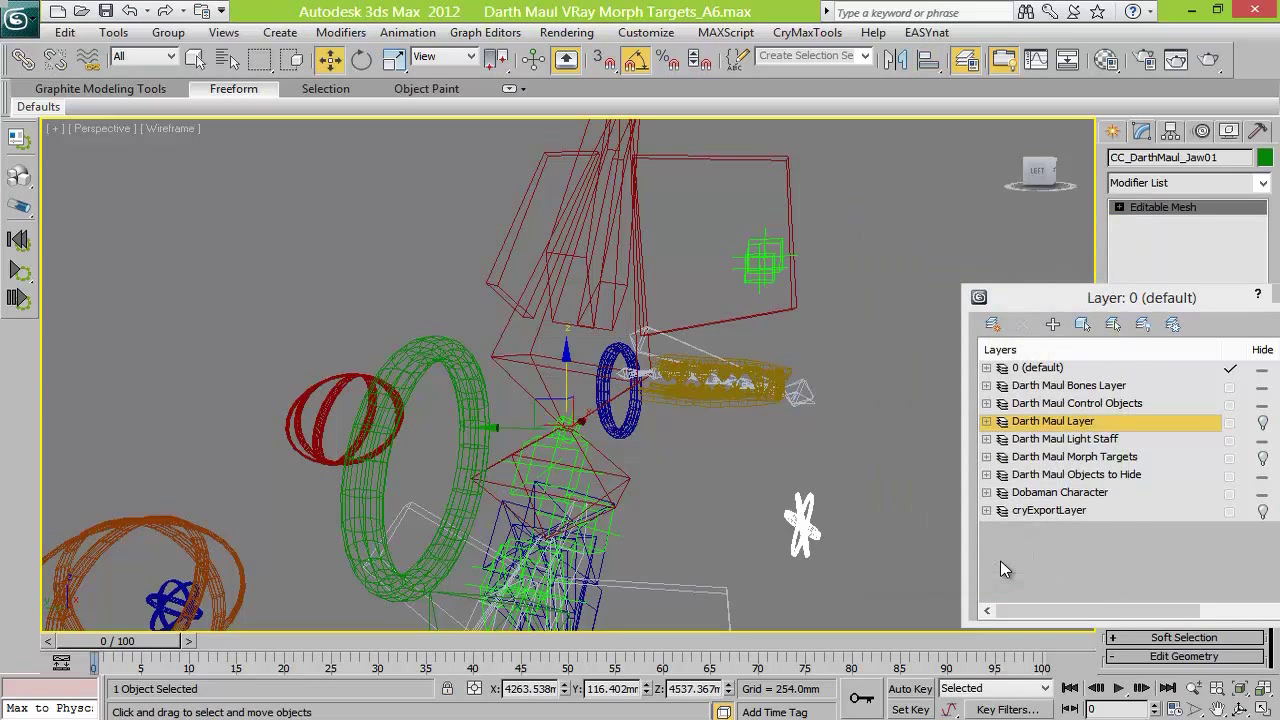
key("alt+a")
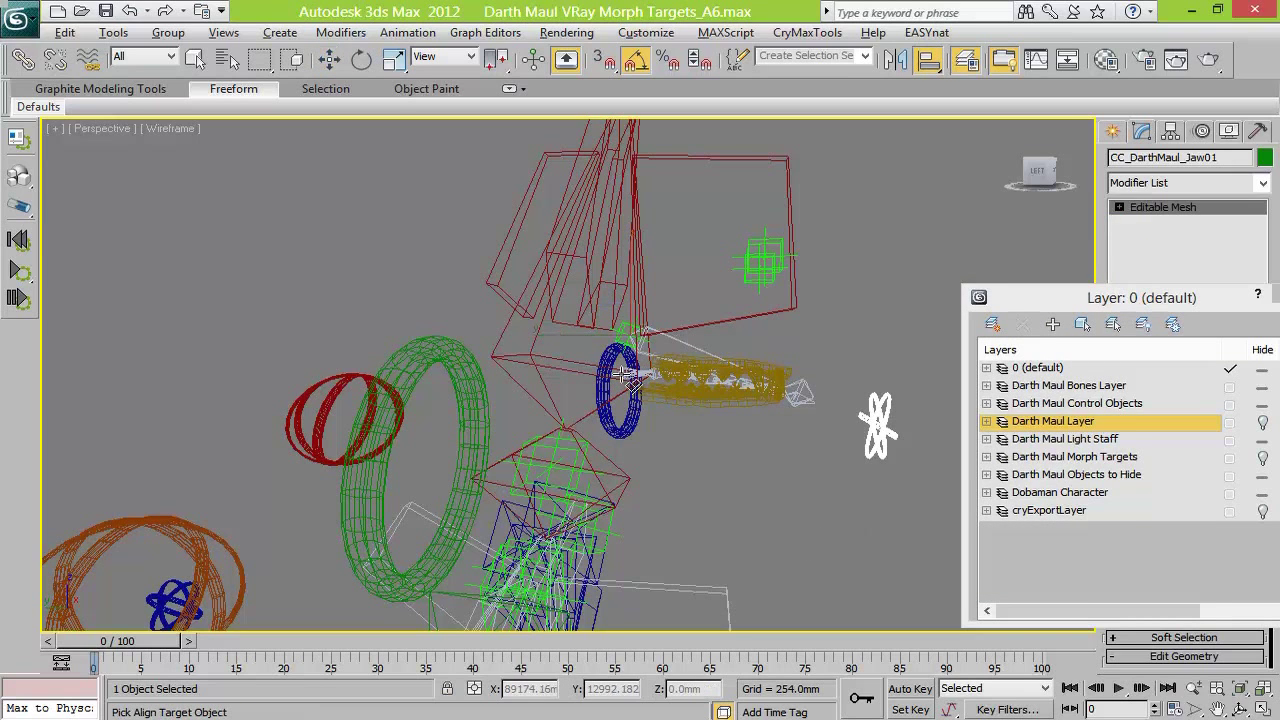
left_click(632, 378)
left_click(990, 566)
key("alt+a")
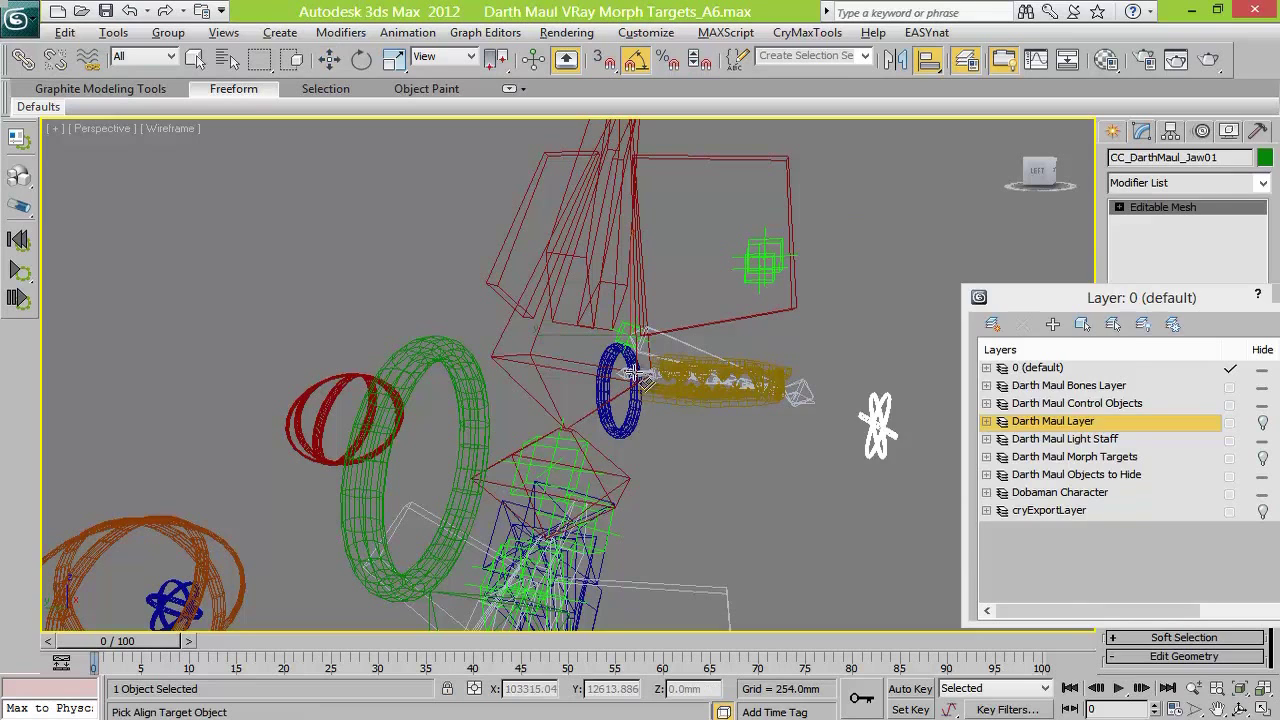
left_click(645, 378)
left_click(1019, 566)
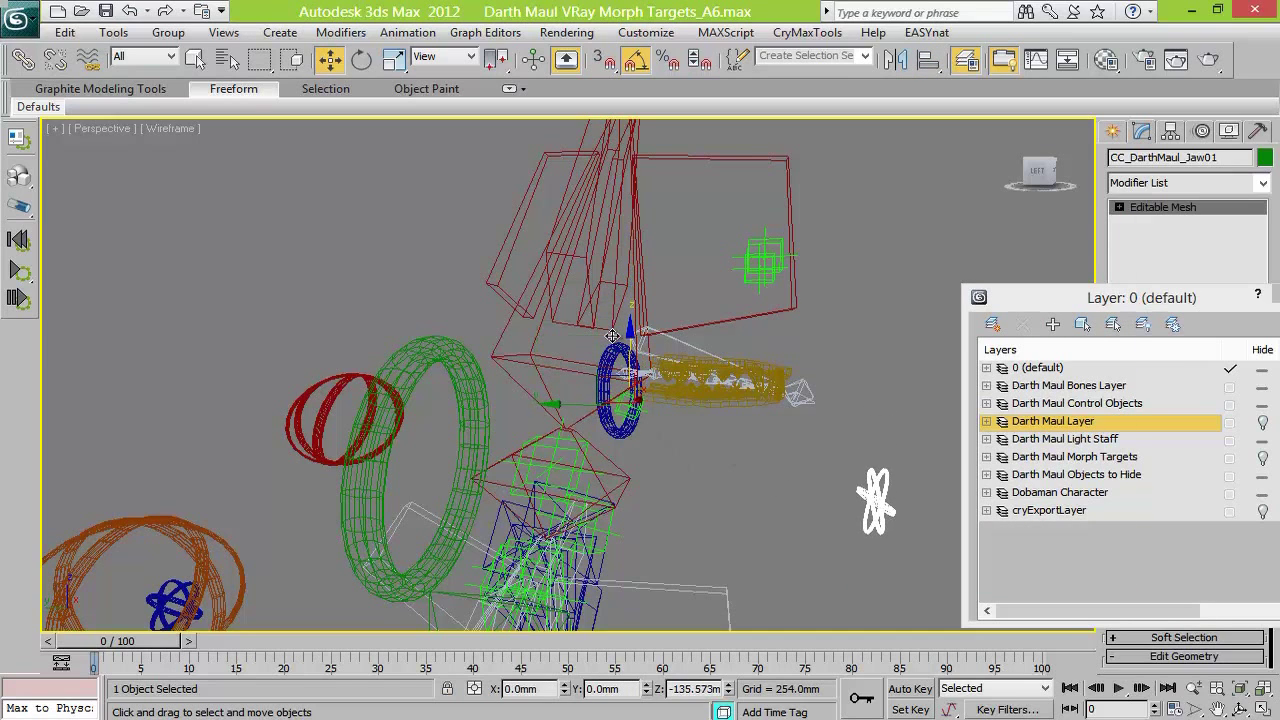
Lower the jaw bone Bn_Darth_Maul_Jaw01 in Bone Edit Mode to about Z 4658 mm, and return to shaded display
left_click(407, 32)
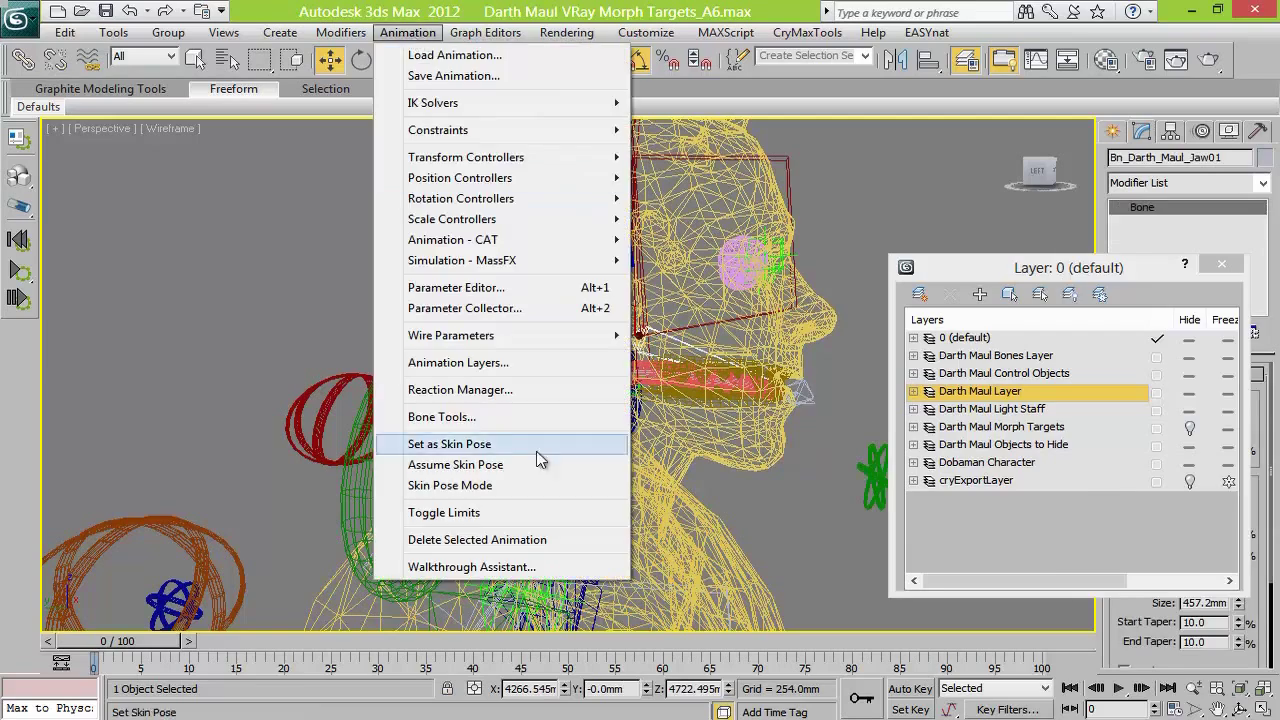
left_click(429, 417)
left_click(1147, 275)
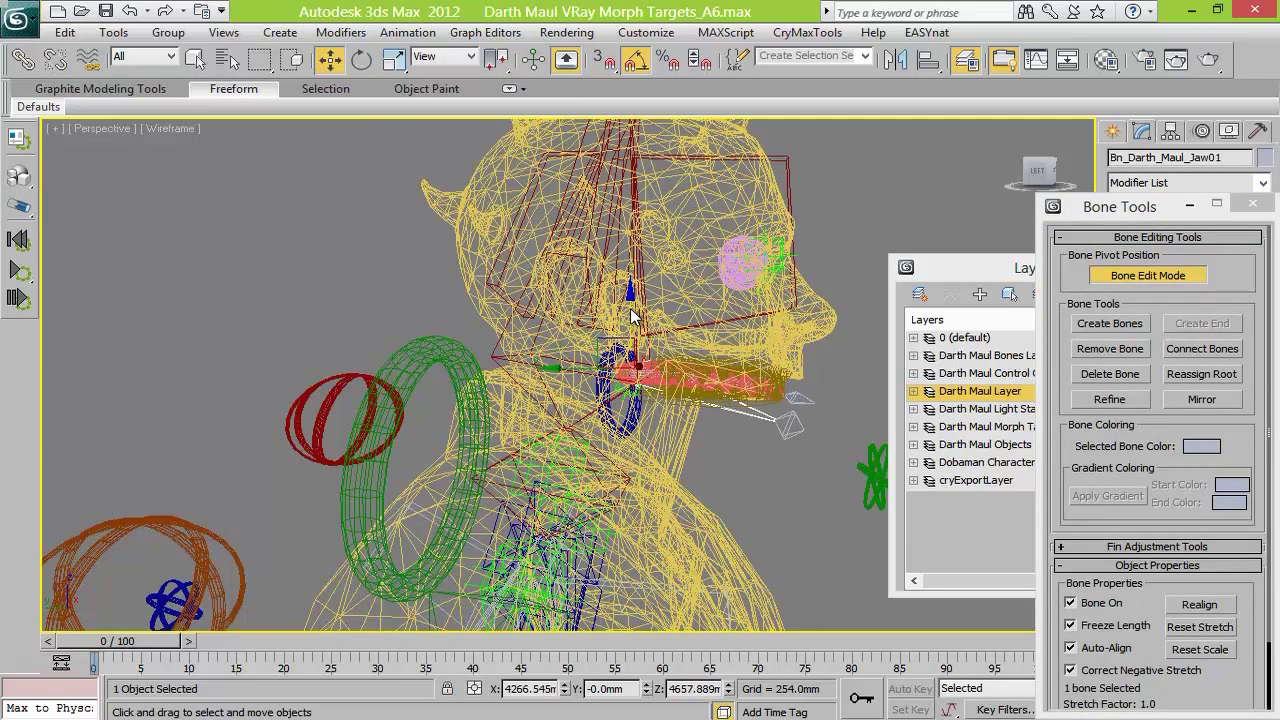
left_click(632, 316)
left_click(1253, 204)
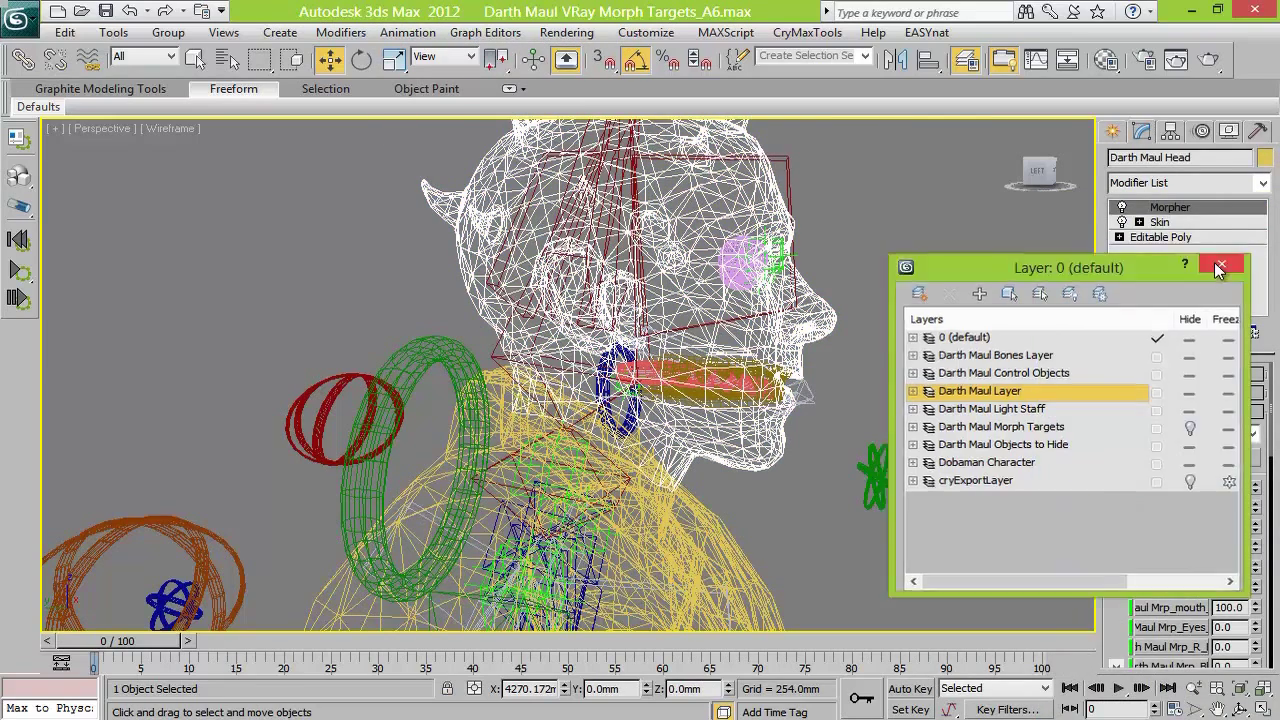
left_click(1252, 267)
key("F3")
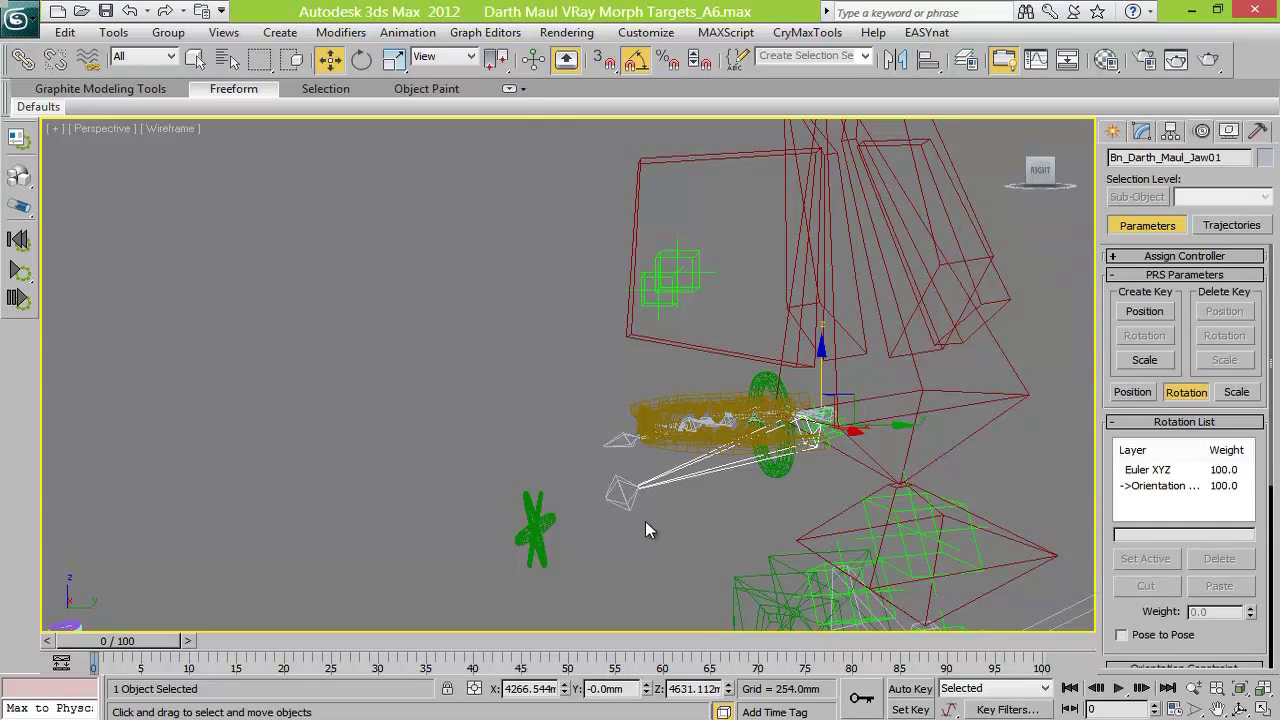
Rotate the CC_DarthMaul_Jaw01 control to test how it drives the repositioned jaw bone
left_click(548, 520)
left_click(826, 434)
left_click(829, 434)
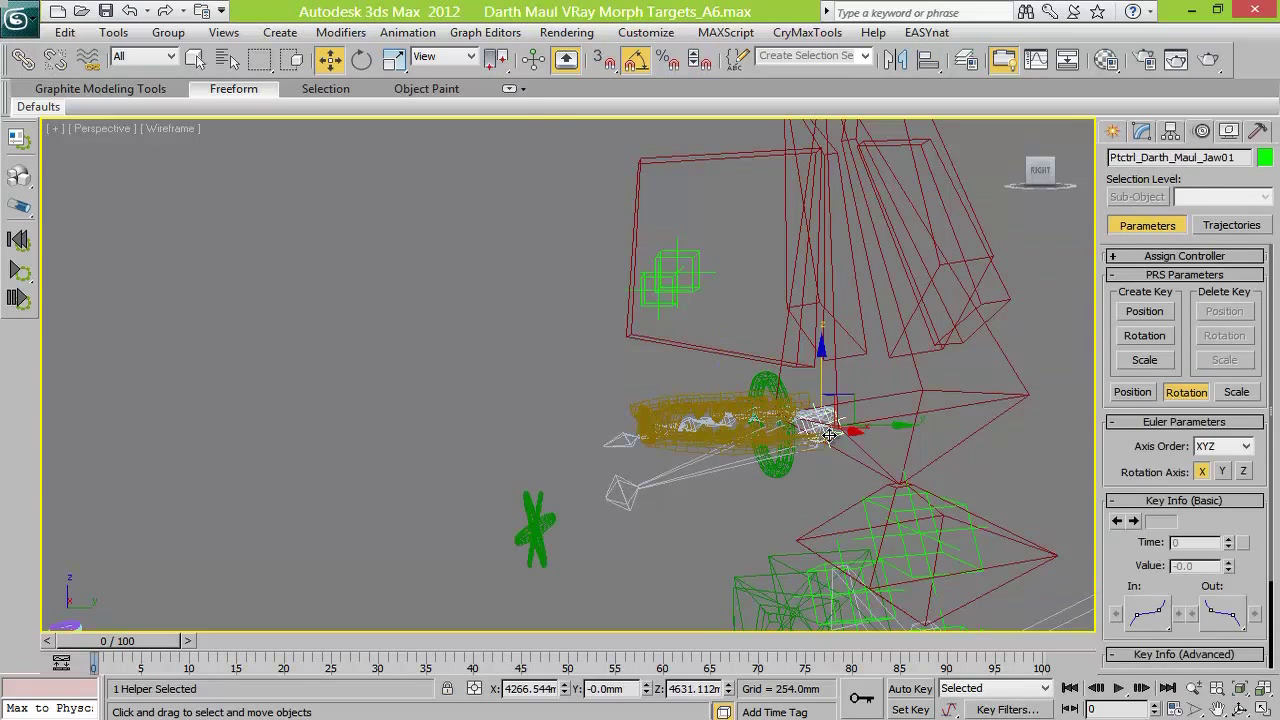
left_click(533, 531)
key("e")
left_click_drag(770, 372, 757, 391)
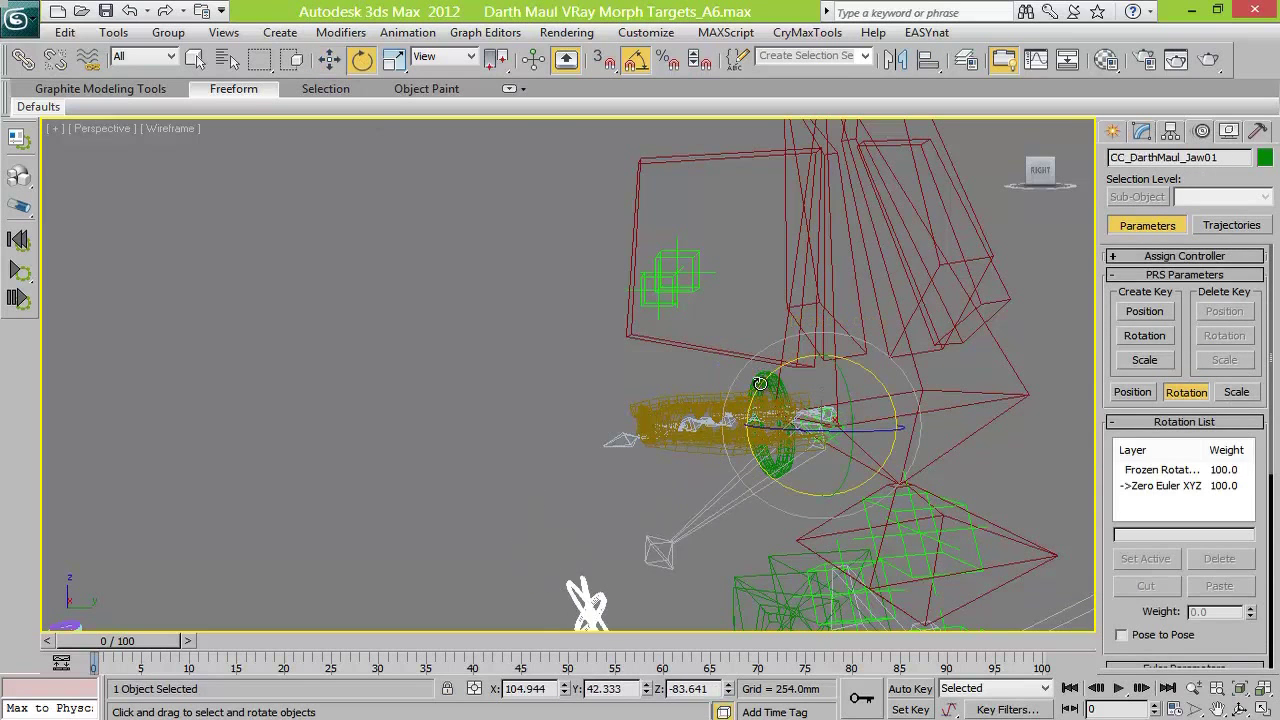
Undo the control's rotation, then link the Dobaman_Lower_Jaw teeth to the jaw control and Bn_Darth_Maul_Jaw01 to the head bone
key("ctrl+z")
left_click(829, 433)
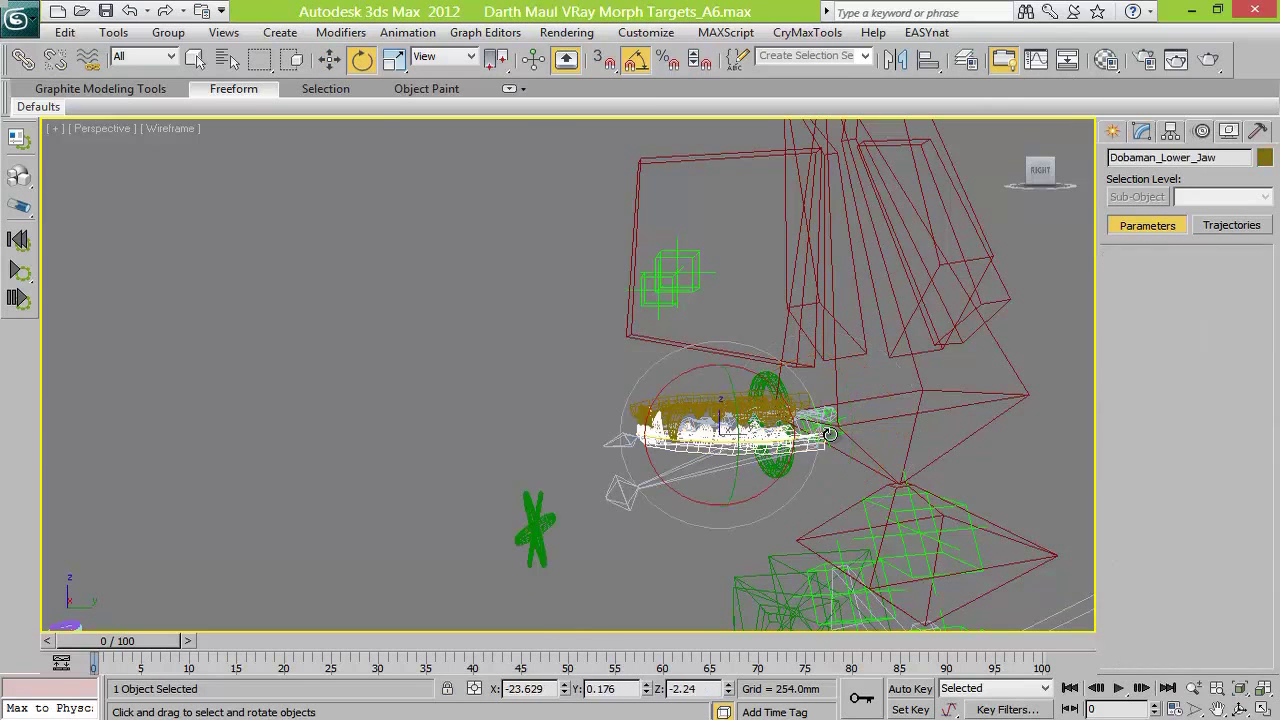
left_click(829, 434)
left_click(25, 61)
left_click_drag(835, 442, 532, 538)
left_click_drag(673, 479, 968, 406)
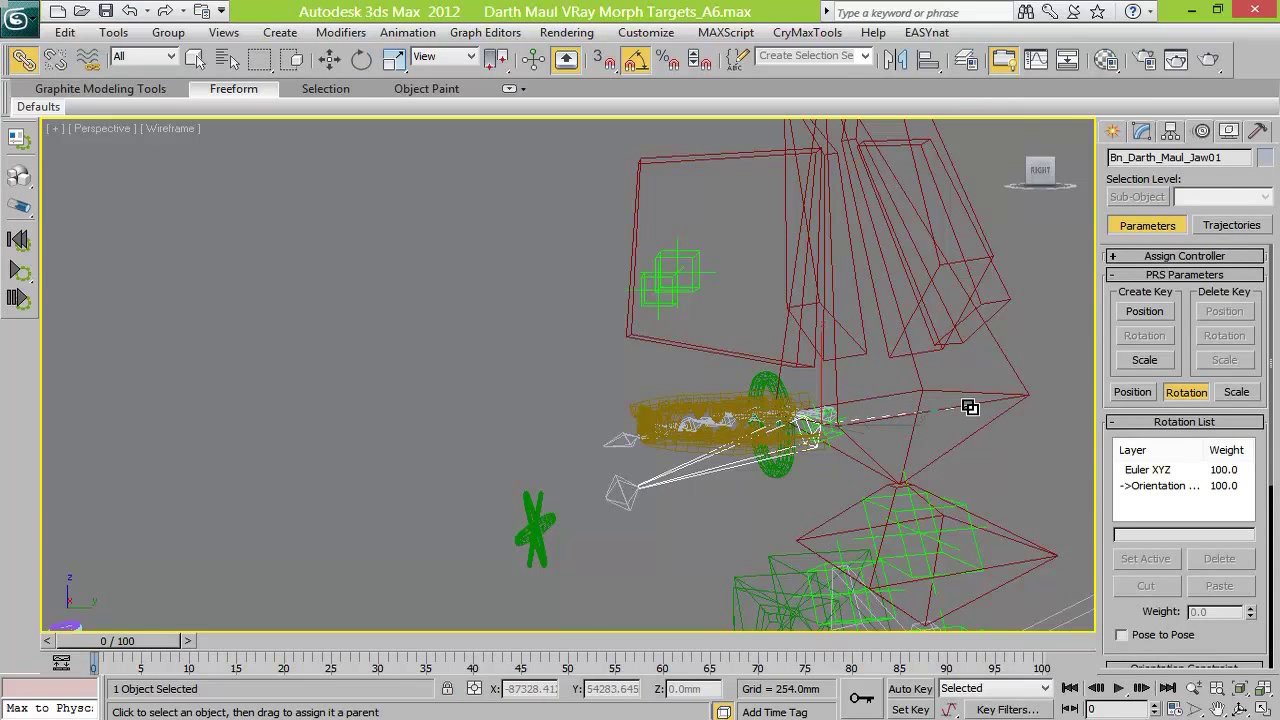
Rotate the CC_DarthMaul_Jaw01 control to test the linked jaw, and undo the rotation
left_click(362, 60)
left_click(535, 530)
left_click_drag(780, 373, 769, 388)
key("ctrl+z")
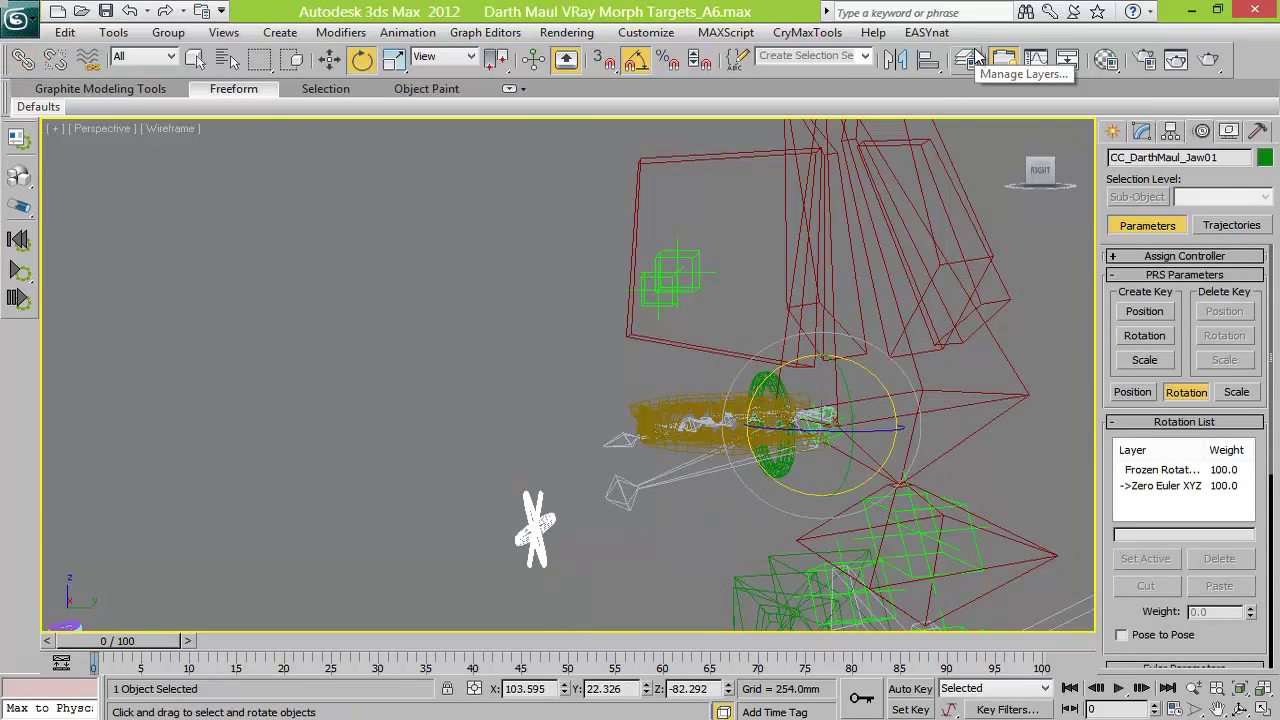
Show the hidden head mesh through the layer manager, return to shaded display and select Darth Maul Head
left_click(966, 60)
left_click(1189, 392)
key("F3")
left_click(1221, 264)
left_click(886, 329)
Start envelope editing in the head's Skin modifier, show edged faces and select the bone Bn_DarthMaul_Head01 to inspect the jaw weights
left_click(1141, 131)
left_click(1160, 222)
left_click(1188, 376)
key("F4")
middle_click_drag(560, 400, 860, 400, "alt")
left_click(1163, 583)
scroll(837, 491, "up", 1)
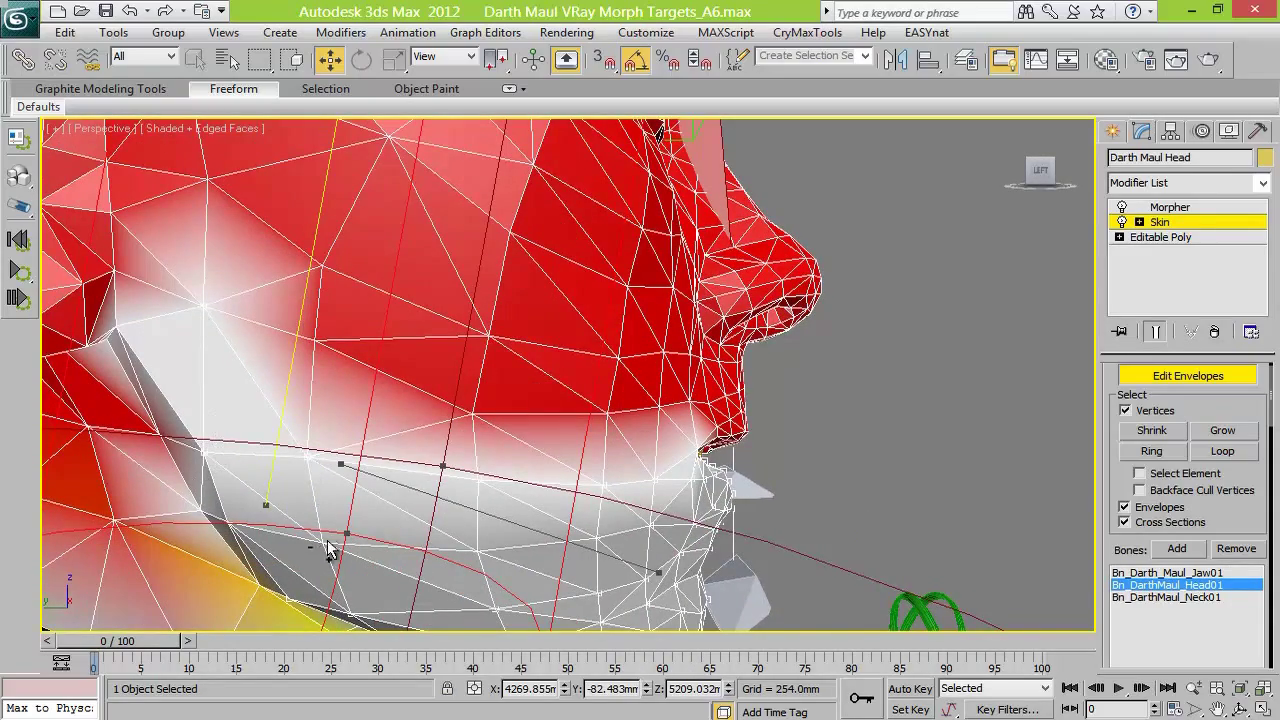
middle_click_drag(835, 538, 782, 407)
left_click_drag(1048, 172, 1002, 198)
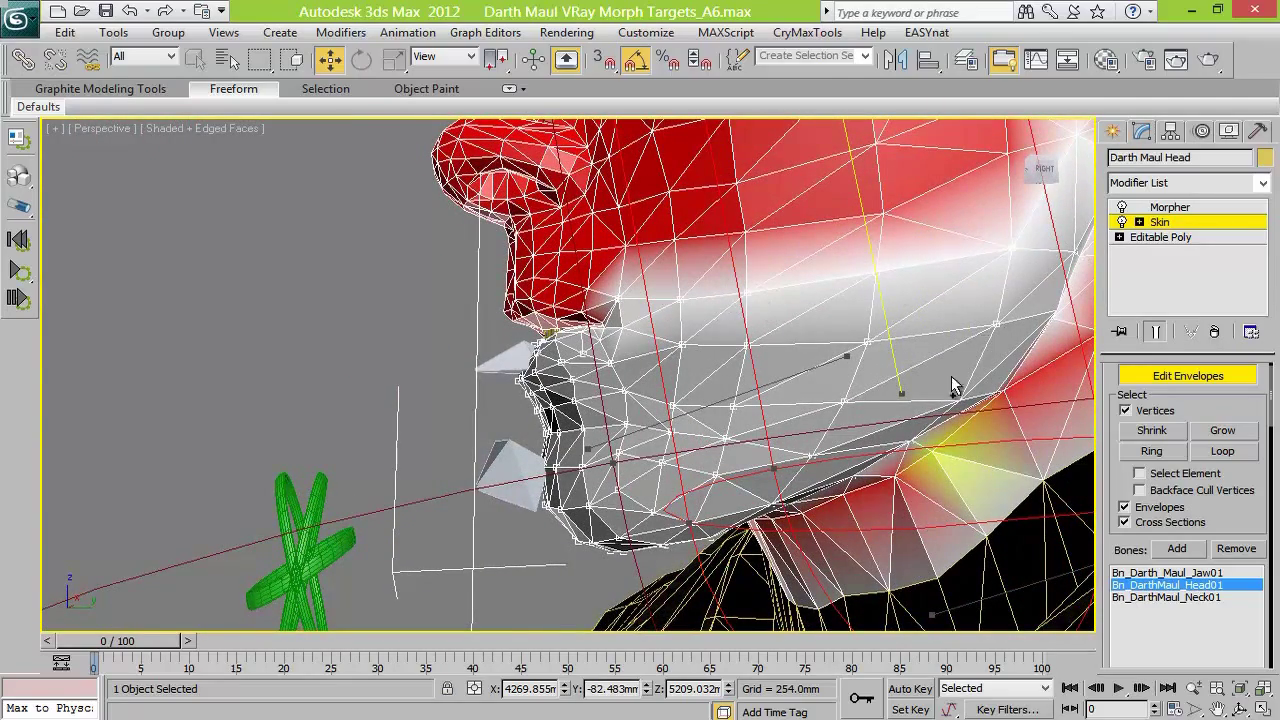
middle_click_drag(640, 430, 955, 417, "alt")
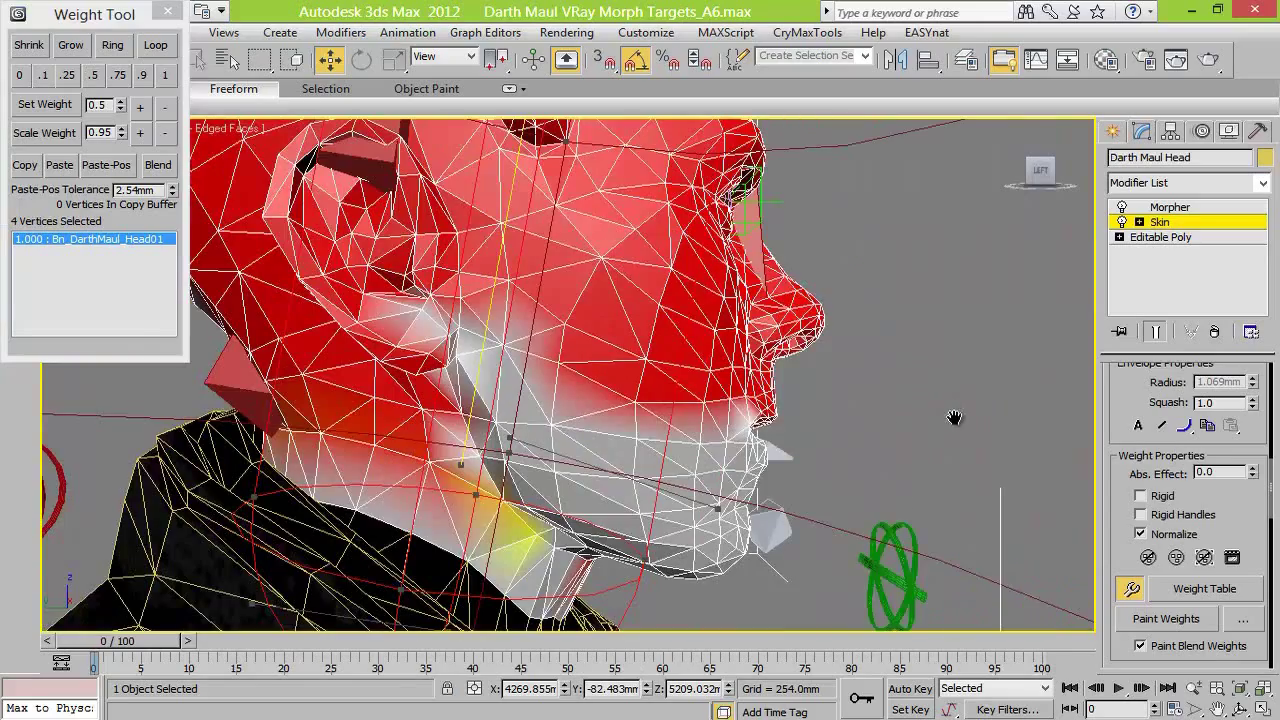
Set the weight of the vertices just below the ear to 1 for Bn_DarthMaul_Head01
left_click_drag(402, 305, 452, 353)
left_click(165, 77)
left_click(165, 77)
left_click(166, 78)
Try a weight of .5 on a row of individually selected face vertices, and undo it
mouse_move(1039, 171)
left_mouse_down()
mouse_move(918, 163)
mouse_move(1036, 166)
left_mouse_up()
left_click(504, 318)
left_click(557, 336, "ctrl")
left_click(630, 377, "ctrl")
left_click(698, 424, "ctrl")
left_click(724, 425, "ctrl")
left_click(747, 420, "ctrl")
left_click(95, 75)
key("ctrl+z")
Set the weight of the lower lip and mouth corner vertices to 1 for Bn_Darth_Maul_Jaw01
left_click_drag(518, 305, 697, 432, "ctrl")
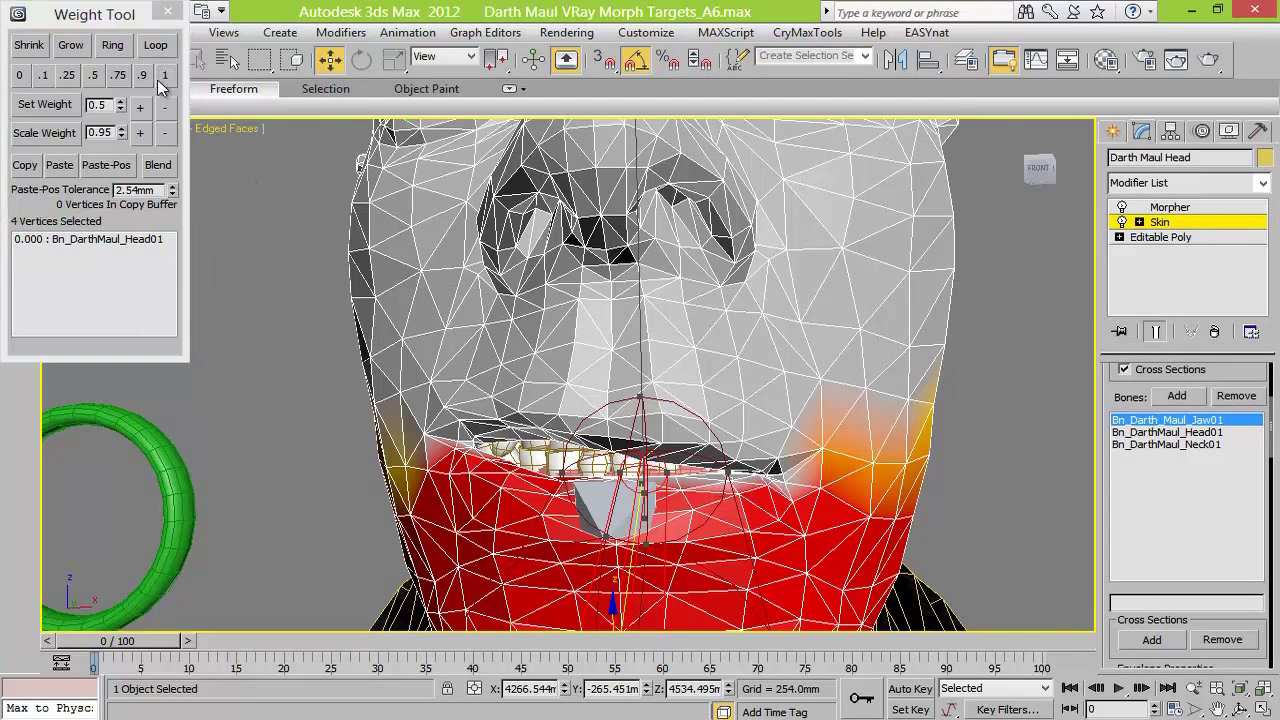
left_click(166, 76)
left_click(167, 78)
left_click_drag(413, 427, 430, 447)
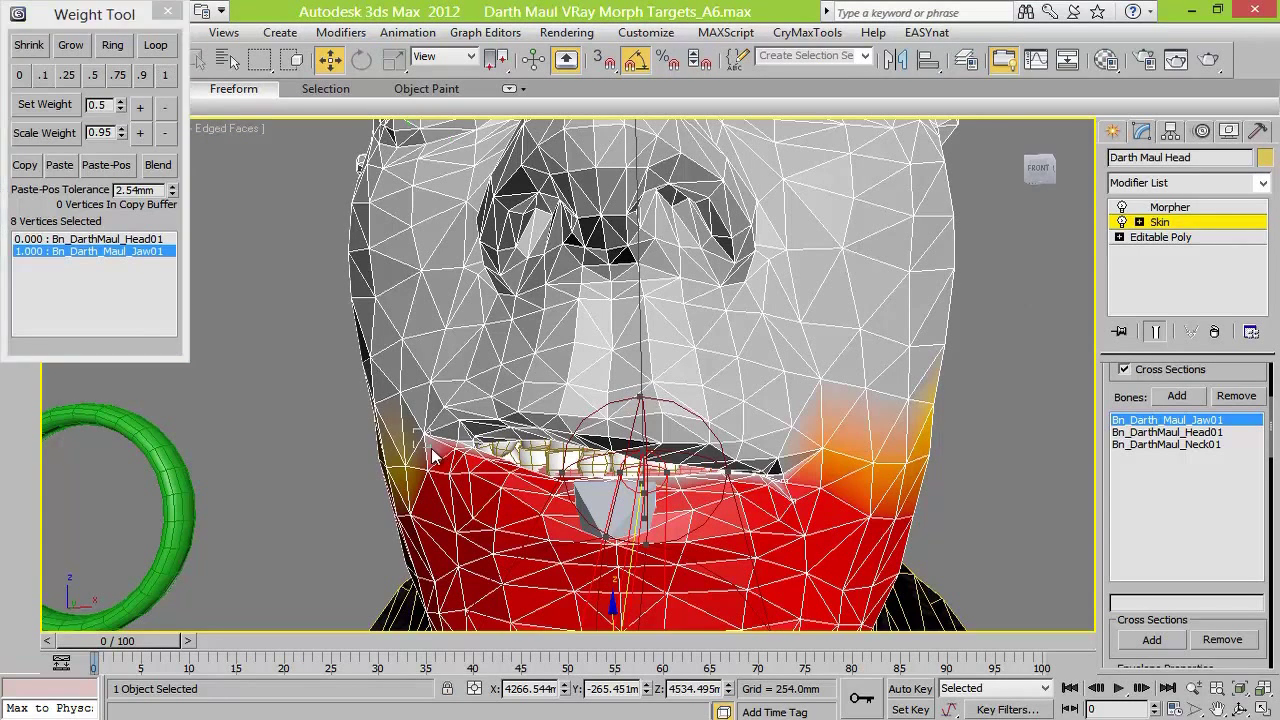
left_click(166, 79)
left_click_drag(684, 470, 701, 491)
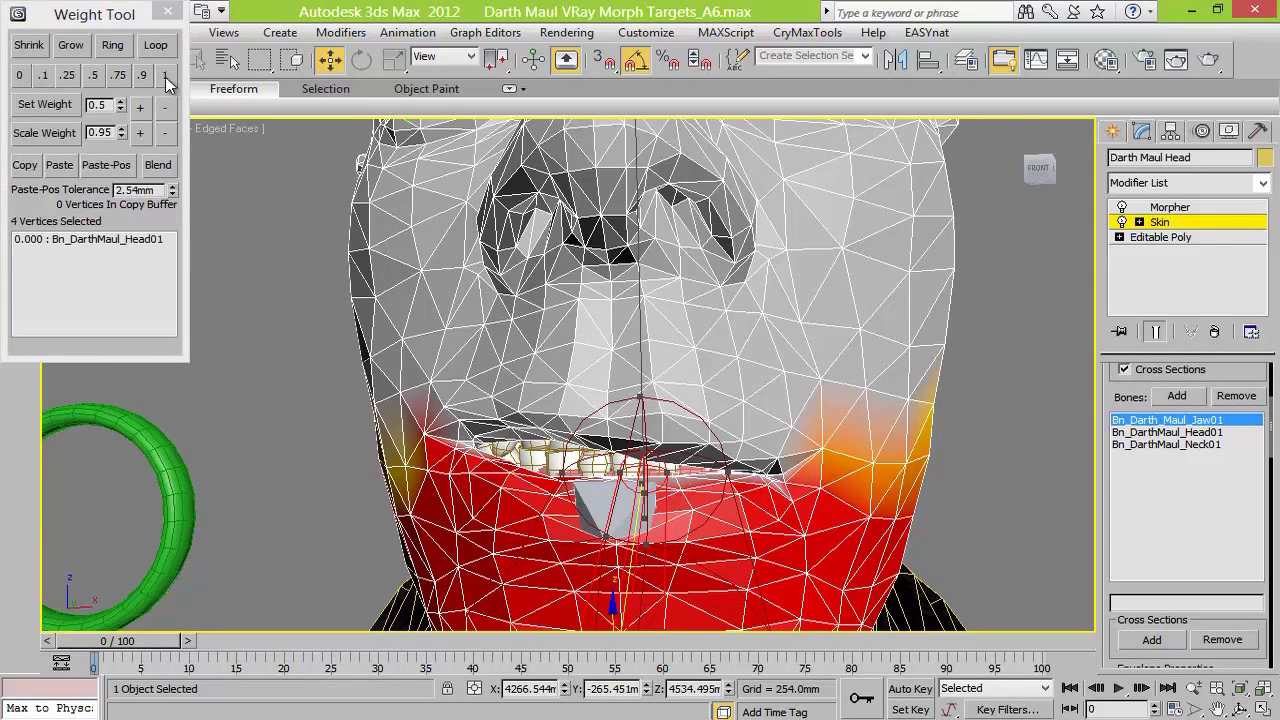
left_click(166, 78)
Set the weight of the unassigned vertices on the underside of the chin to 1 for Bn_Darth_Maul_Jaw01
left_click_drag(626, 459, 734, 475)
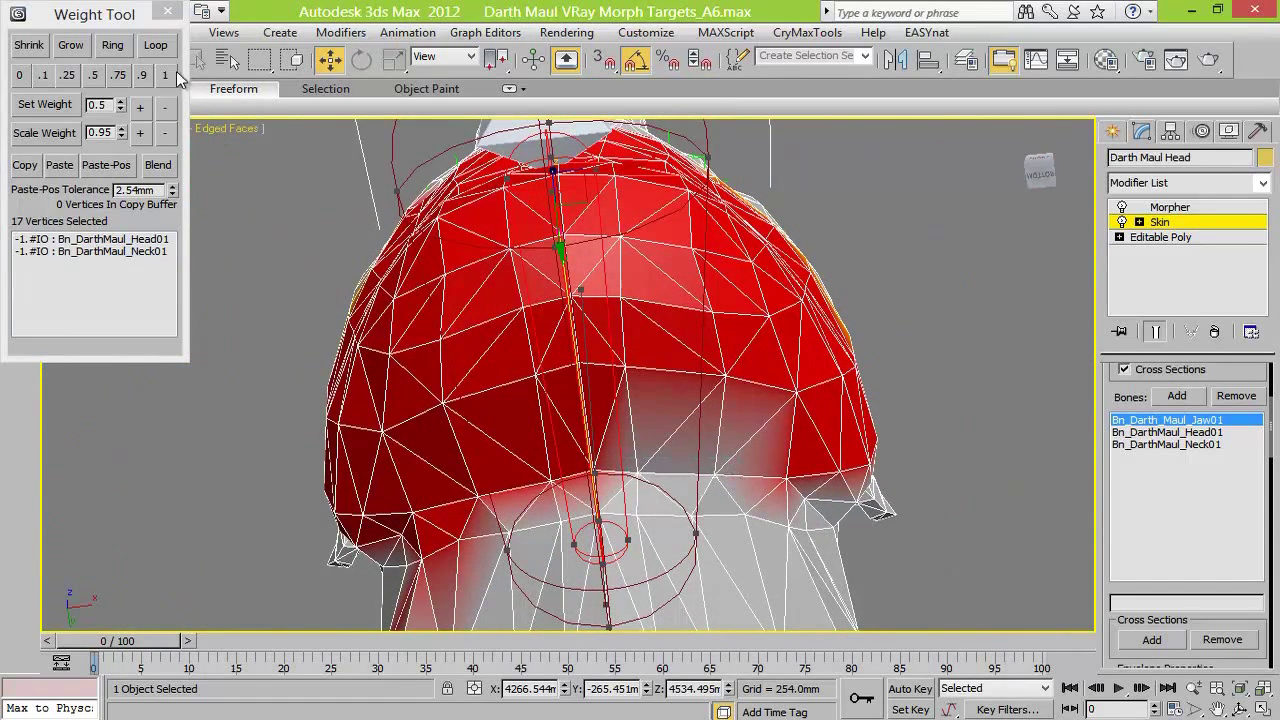
left_click(167, 78)
left_click_drag(796, 501, 812, 508)
left_click(165, 77)
left_click_drag(505, 493, 654, 554)
left_click_drag(815, 521, 666, 516, "ctrl")
left_click_drag(780, 540, 817, 533, "ctrl")
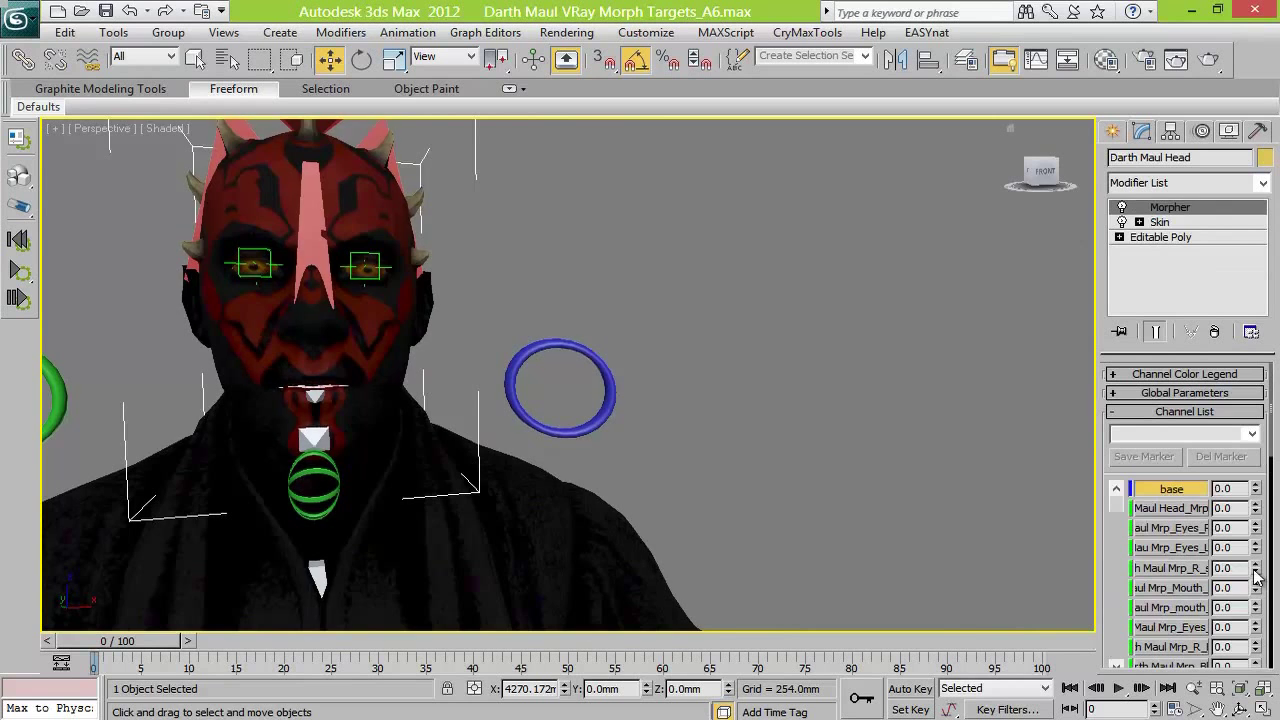
Set the Morpher's first Head_Mrp channel below base to 100 and pick the mouth area with the Rotate tool
scroll(990, 234, "up", 3)
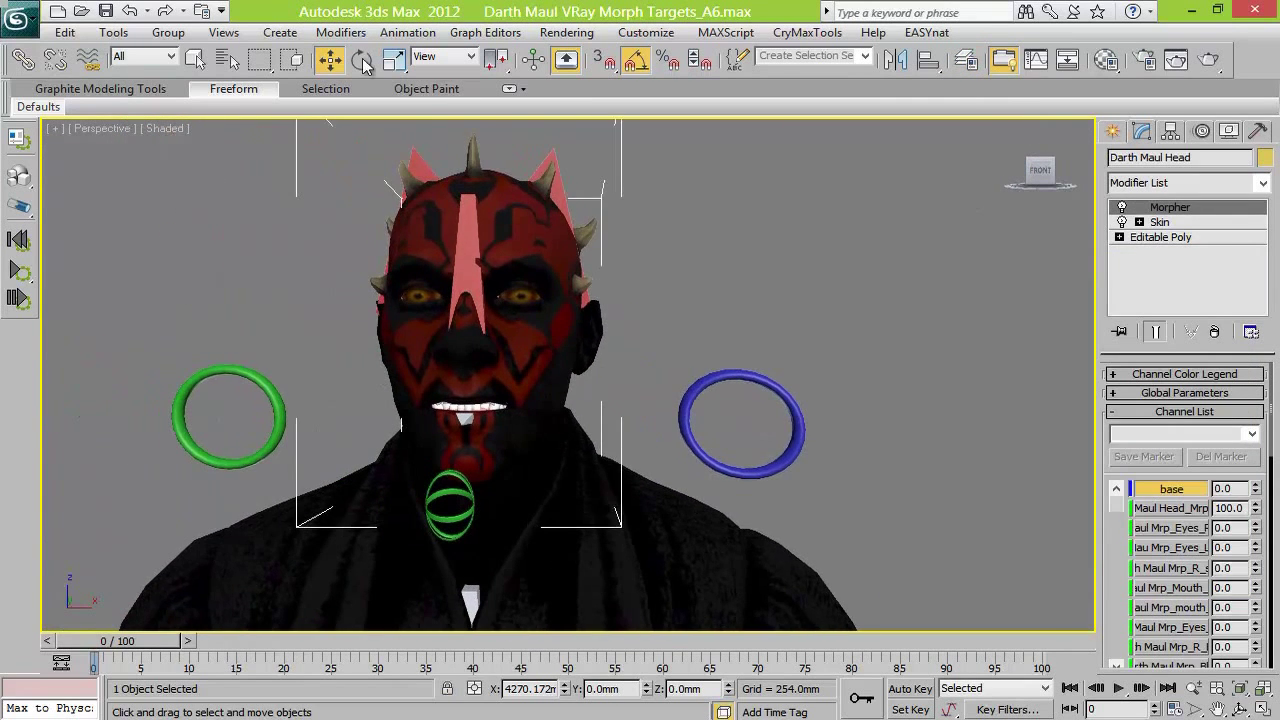
key("e")
left_click(476, 395)
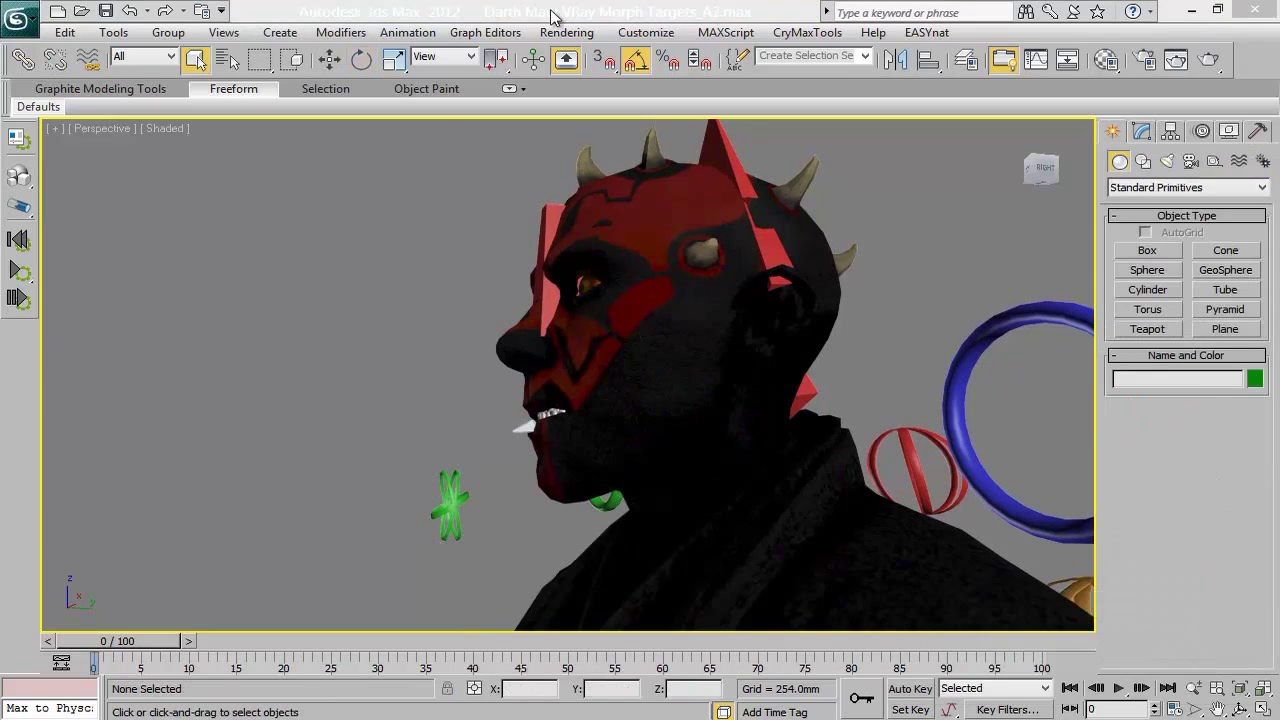
Save the scene as a new file named Darth Maul VRay Morph Targets_A7a.max
left_click(15, 20)
left_click(277, 91)
left_click(514, 490)
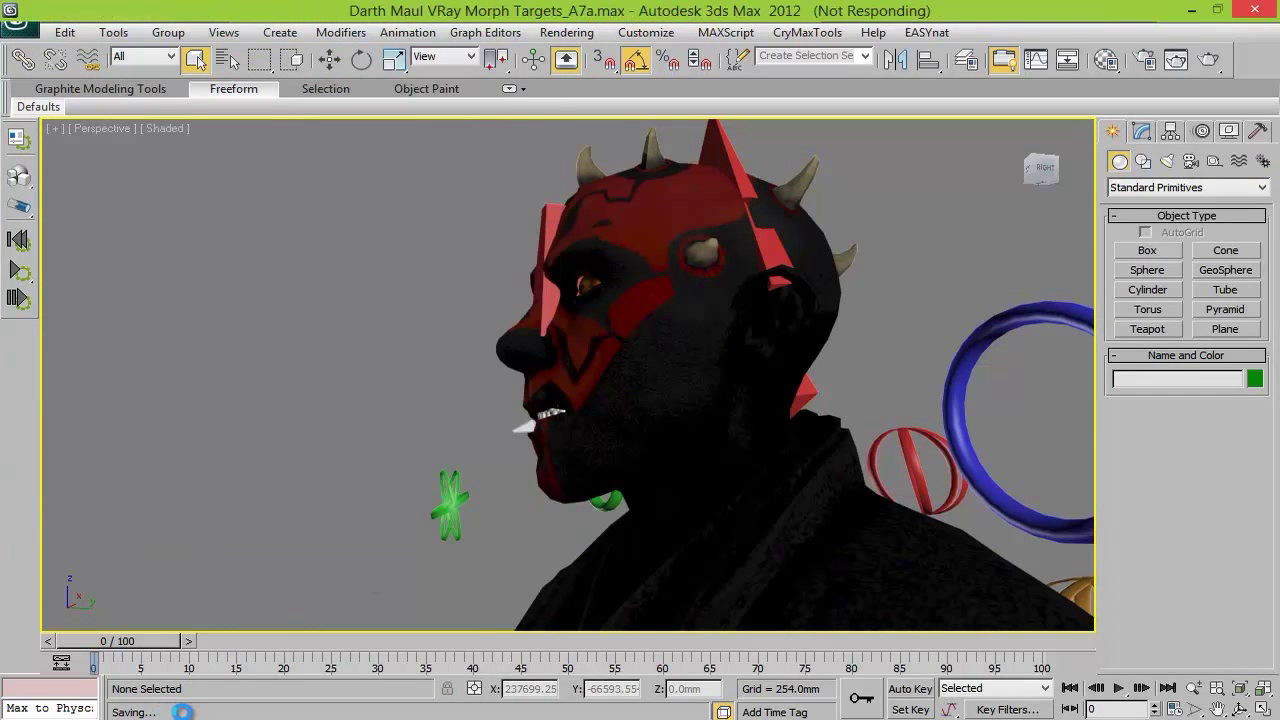
Select Darth Maul Head, return to its Skin modifier and start editing its envelopes
left_click(518, 443)
left_click(1142, 131)
left_click(1159, 222)
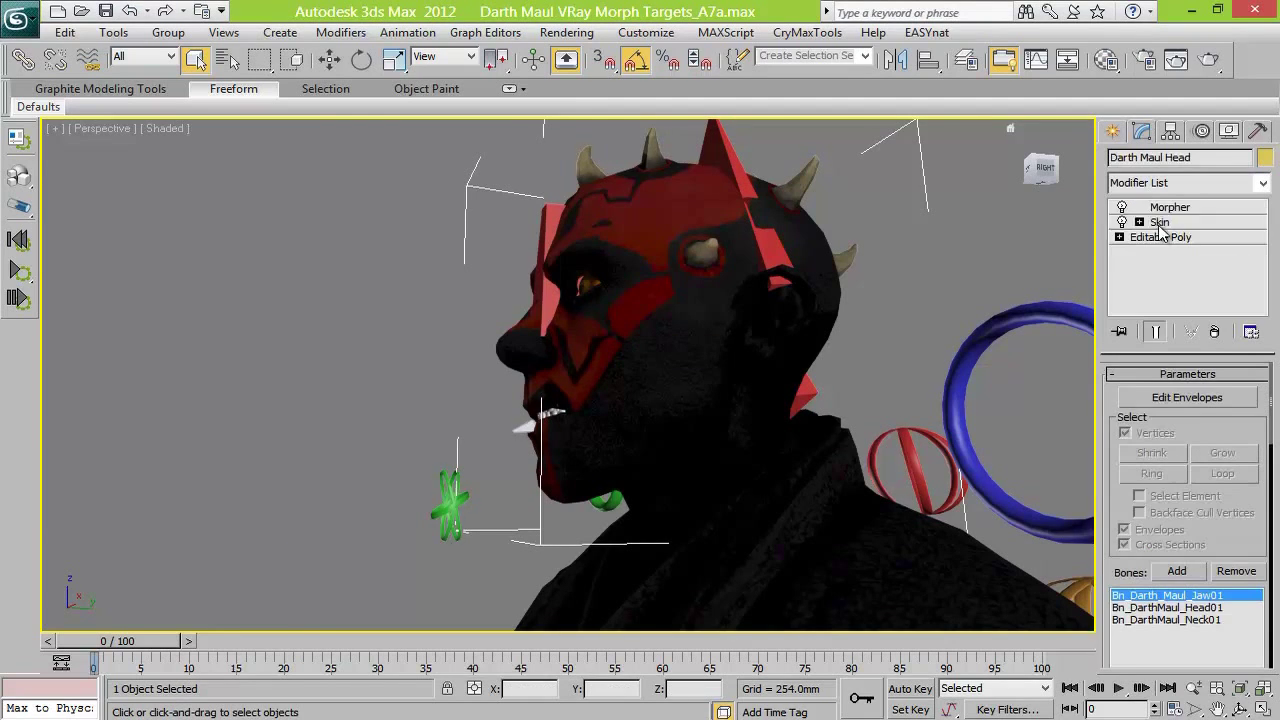
left_click(1187, 399)
scroll(1272, 620, "down", 5)
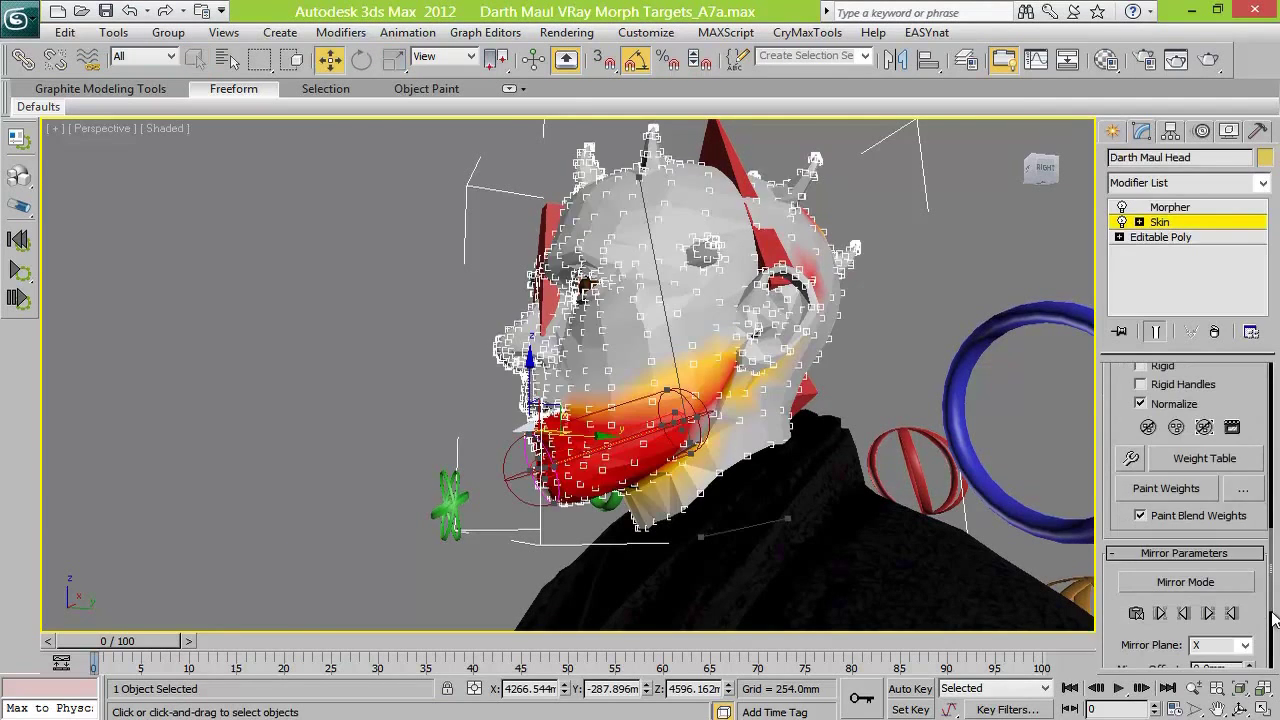
Open the Skin Weight Table for the head, limit it to selected vertices and move it beside the model
left_click(1207, 459)
left_click(940, 547)
left_click(886, 575)
left_click_drag(813, 350, 1105, 350)
left_click_drag(1200, 129, 883, 138)
left_click_drag(1263, 226, 1251, 516)
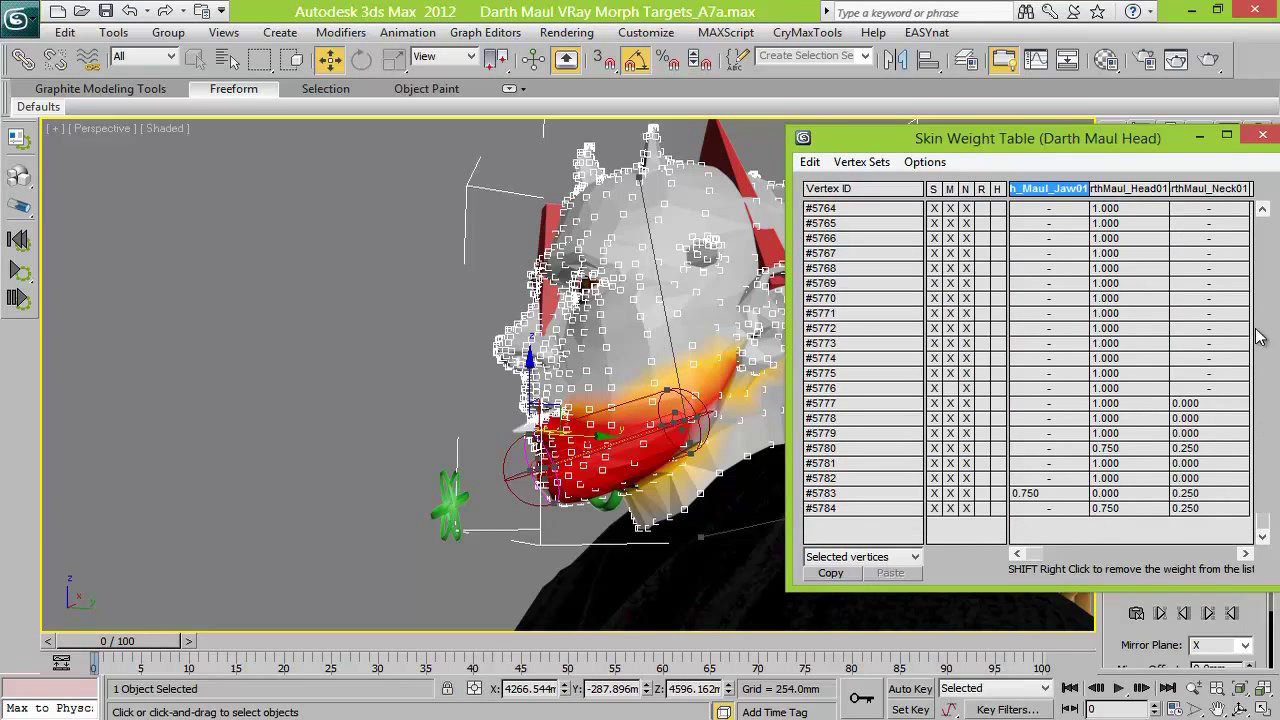
List all vertices in the Skin Weight Table and mark vertices #5 to #27 as selected
scroll(1199, 408, "up", 10)
scroll(1190, 414, "up", 20)
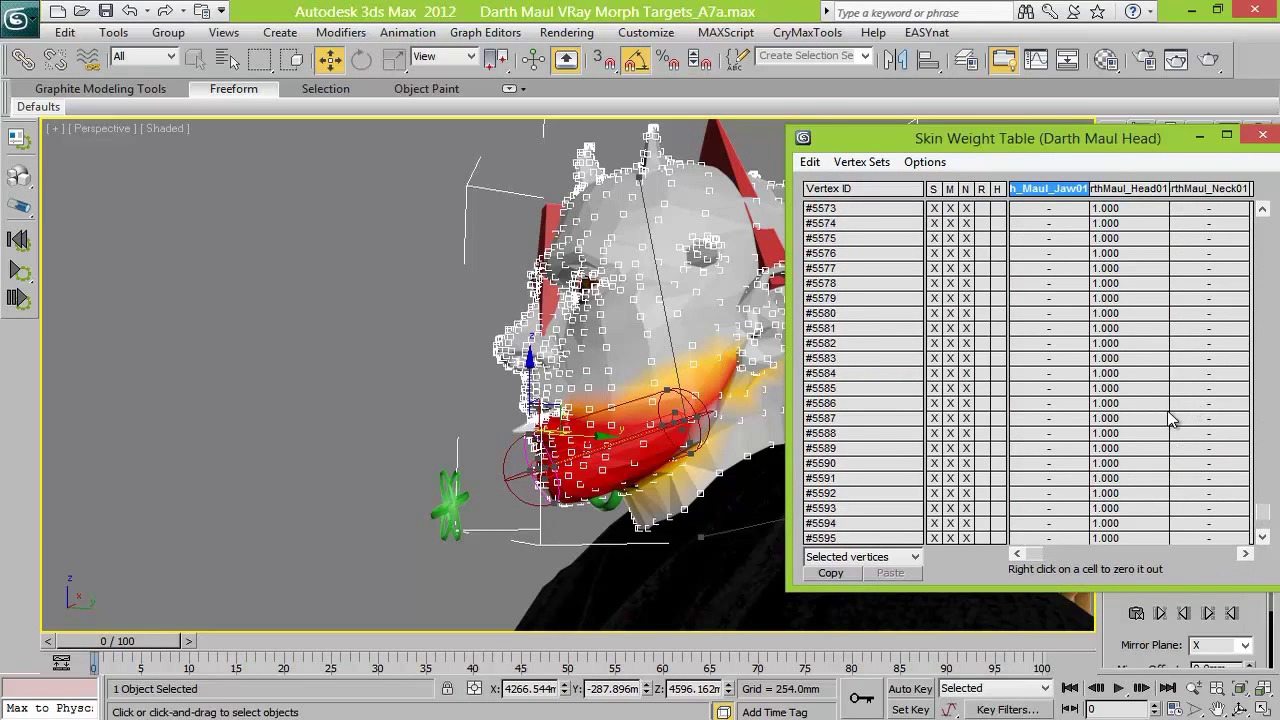
left_click_drag(906, 550, 908, 238)
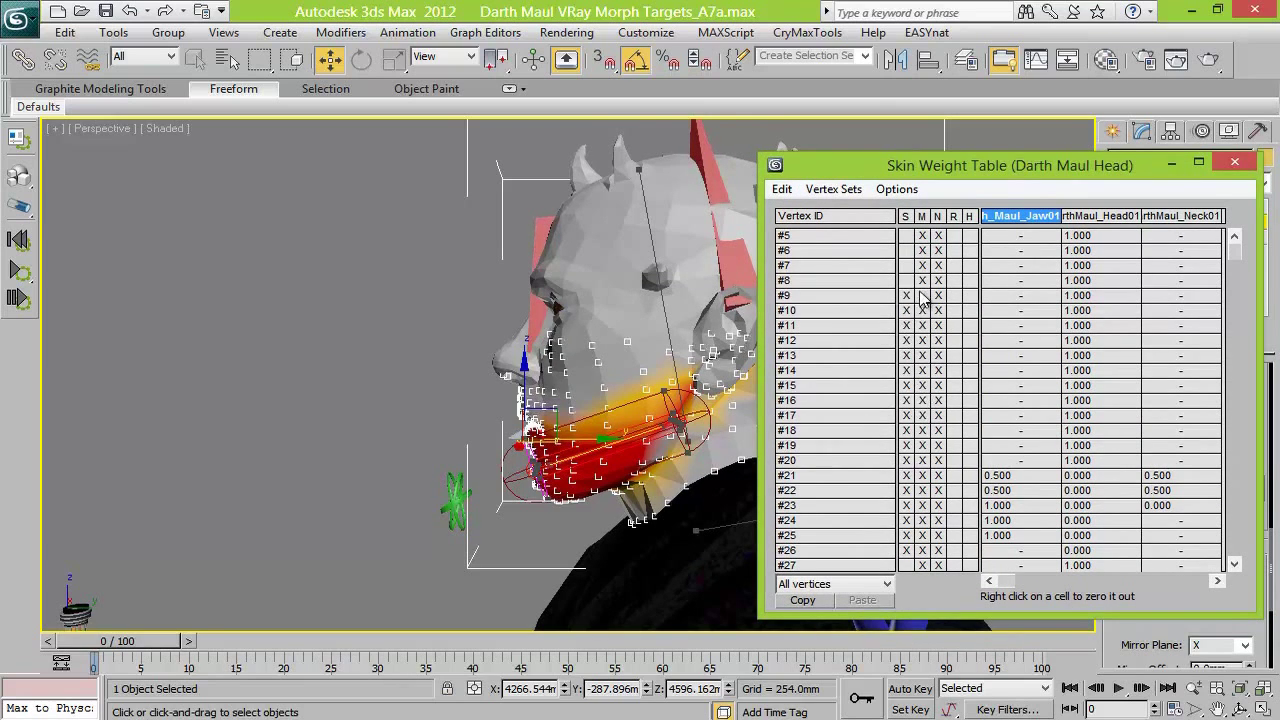
left_click(906, 565)
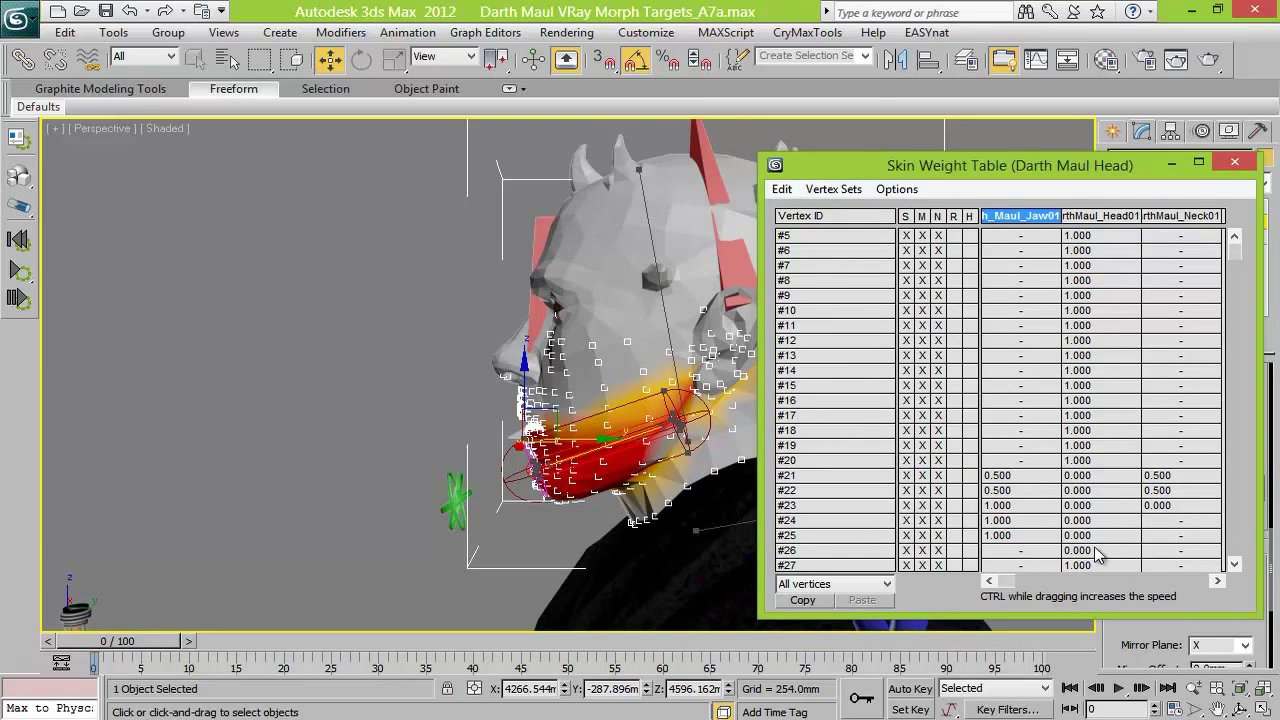
Examine the jaw, head and neck bone weights of vertices #28 to #234 in the Skin Weight Table
left_click(1240, 545)
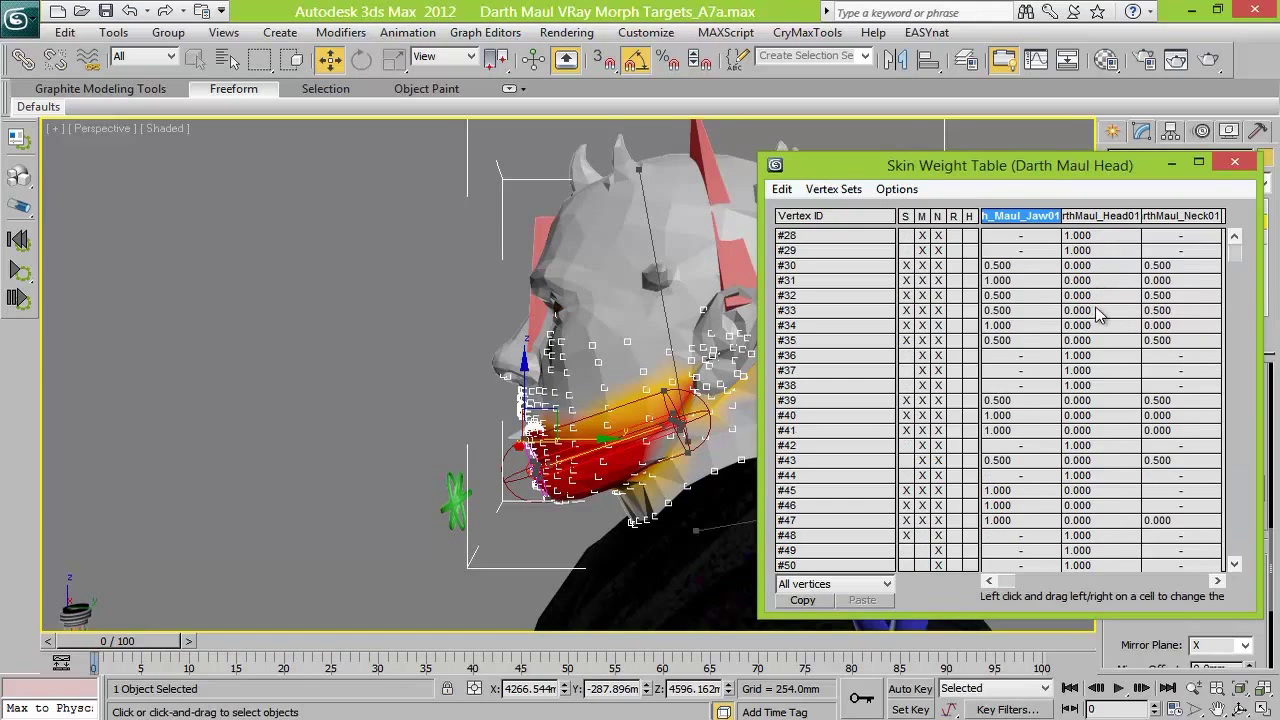
left_click(1240, 545)
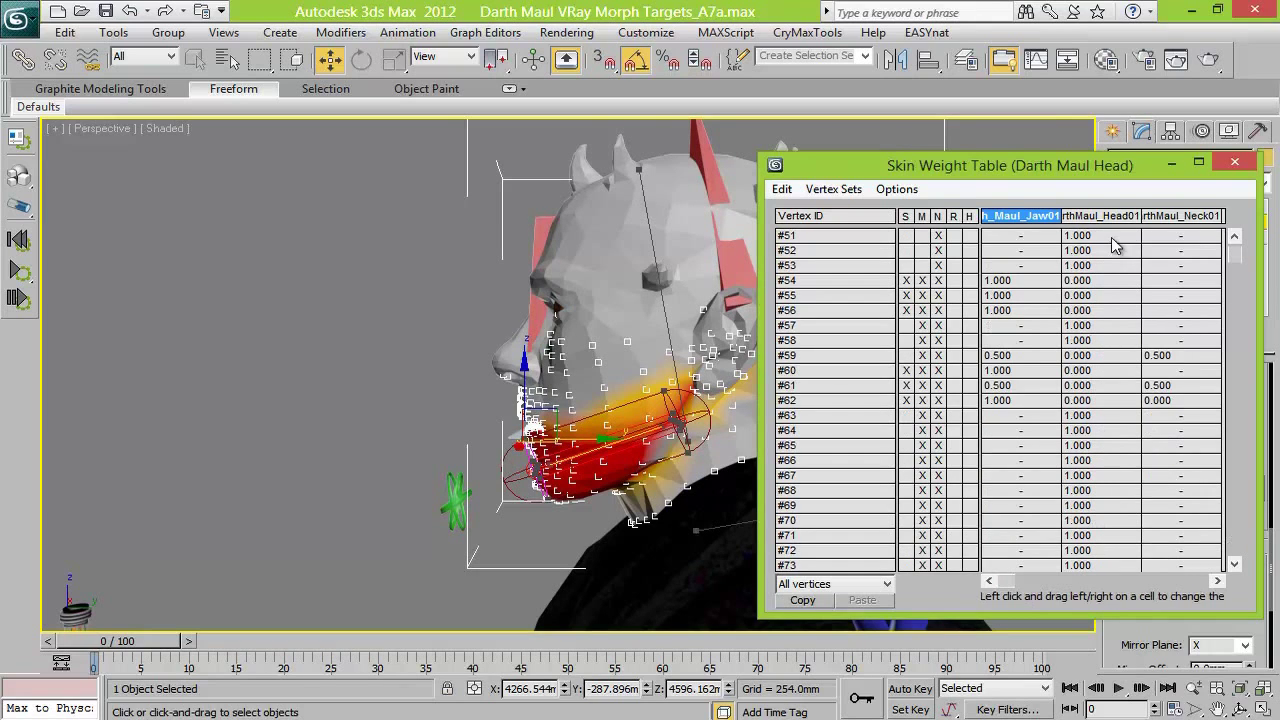
left_click(1240, 548)
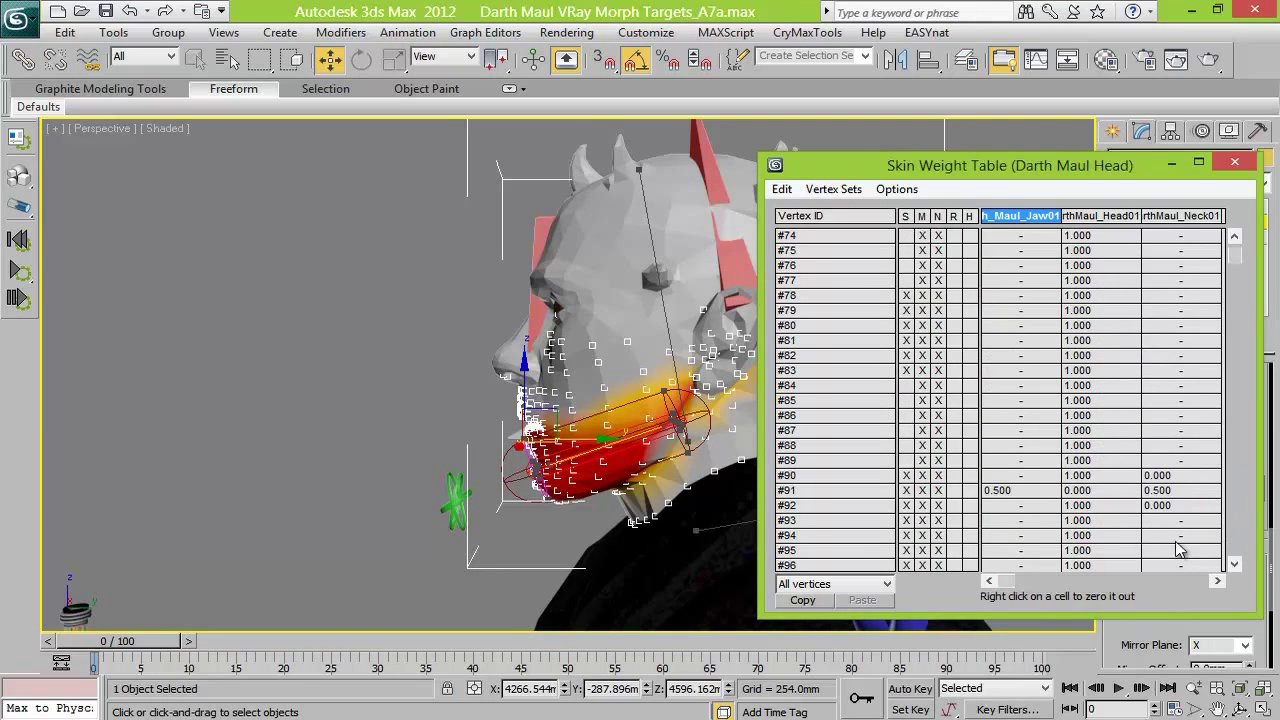
left_click(1239, 547)
left_click(1239, 547)
left_click(1239, 548)
left_click(1240, 548)
left_click(1238, 548)
left_click(1238, 548)
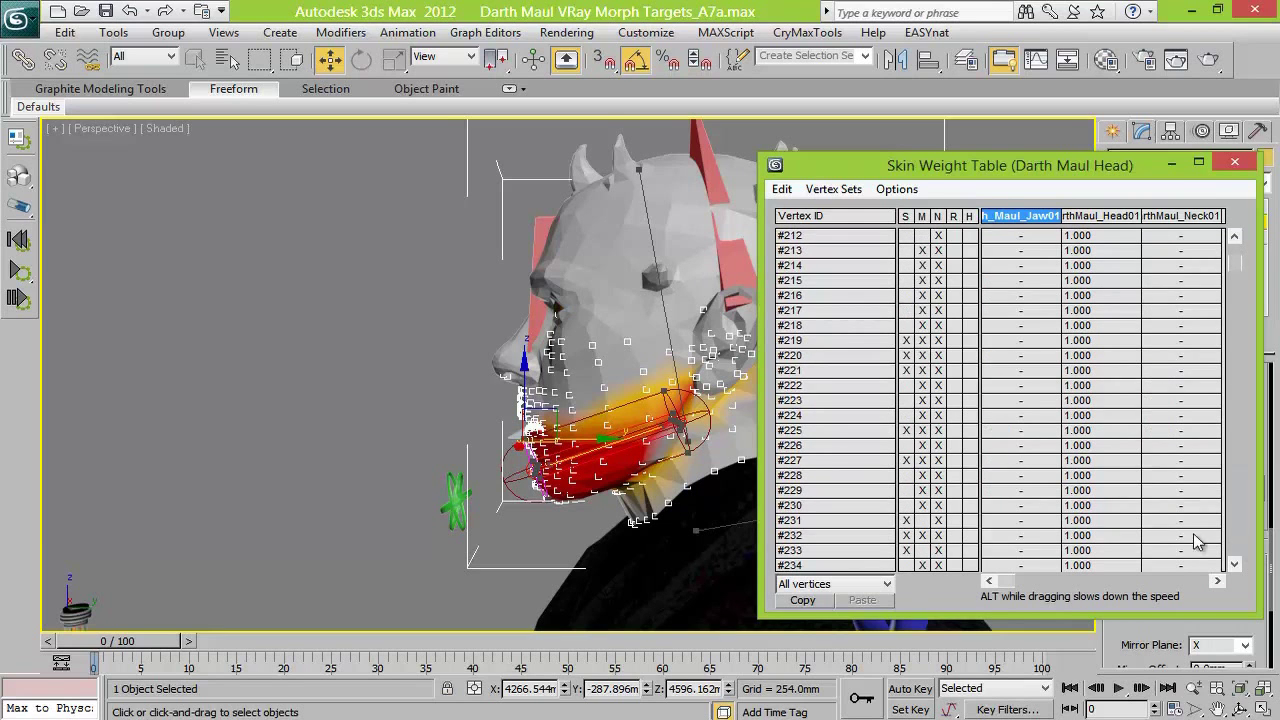
Mark the vertices from #212 to #280 as selected in the Skin Weight Table
left_click_drag(910, 468, 908, 237)
left_click(1238, 548)
left_click_drag(908, 564, 908, 237)
left_click(1238, 548)
left_click_drag(908, 236, 909, 564)
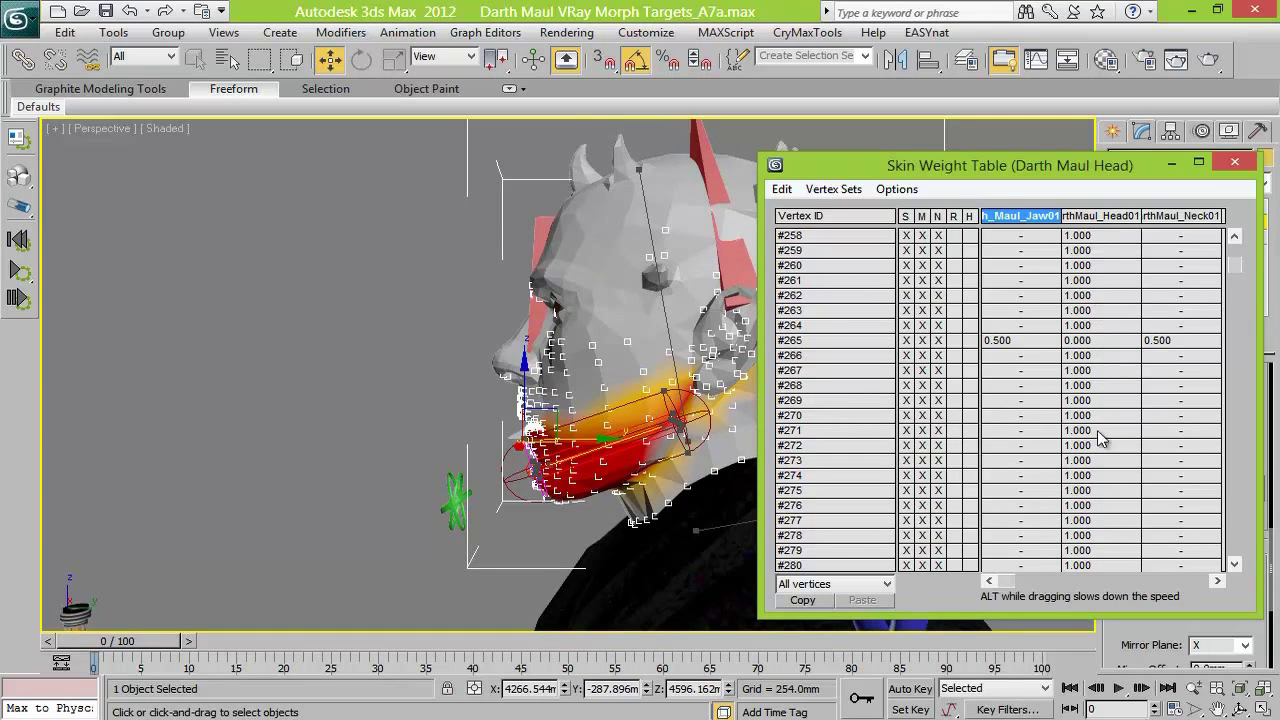
Mark vertices #281 to #303 as both selected and modified in the Skin Weight Table
left_click(1236, 547)
left_click_drag(906, 237, 924, 286)
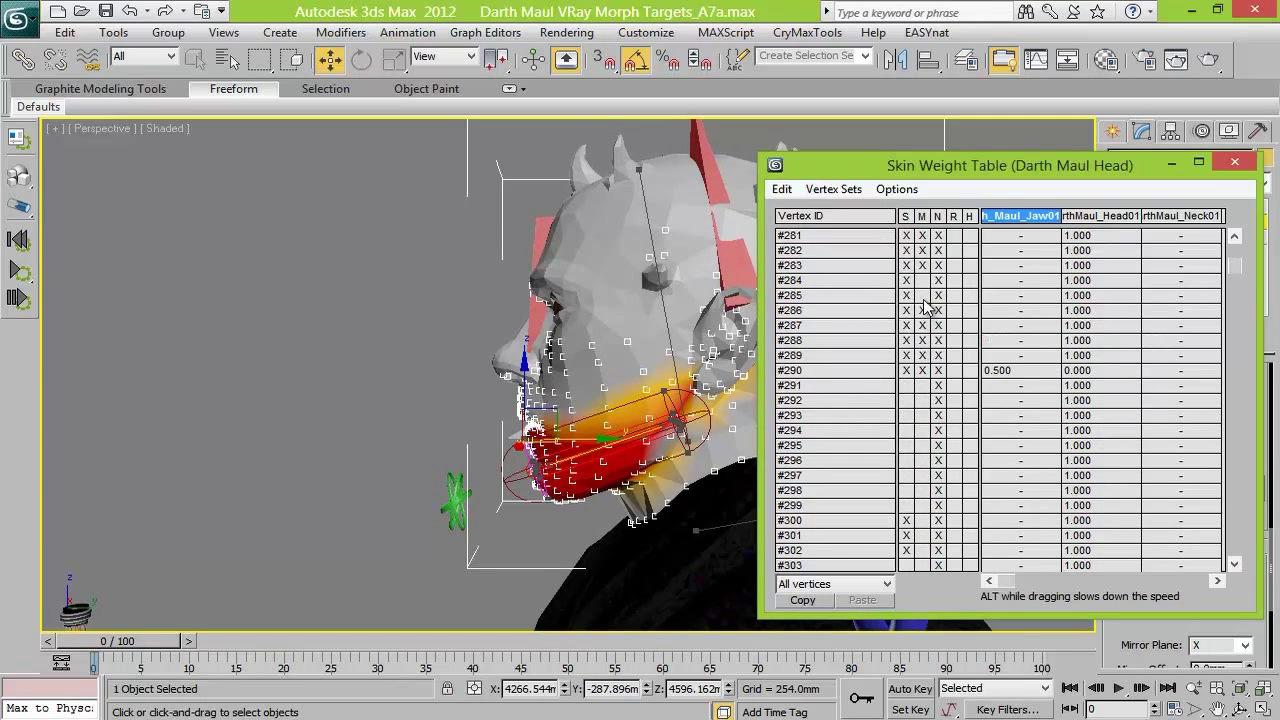
left_click_drag(922, 385, 932, 575)
left_click_drag(918, 507, 911, 388)
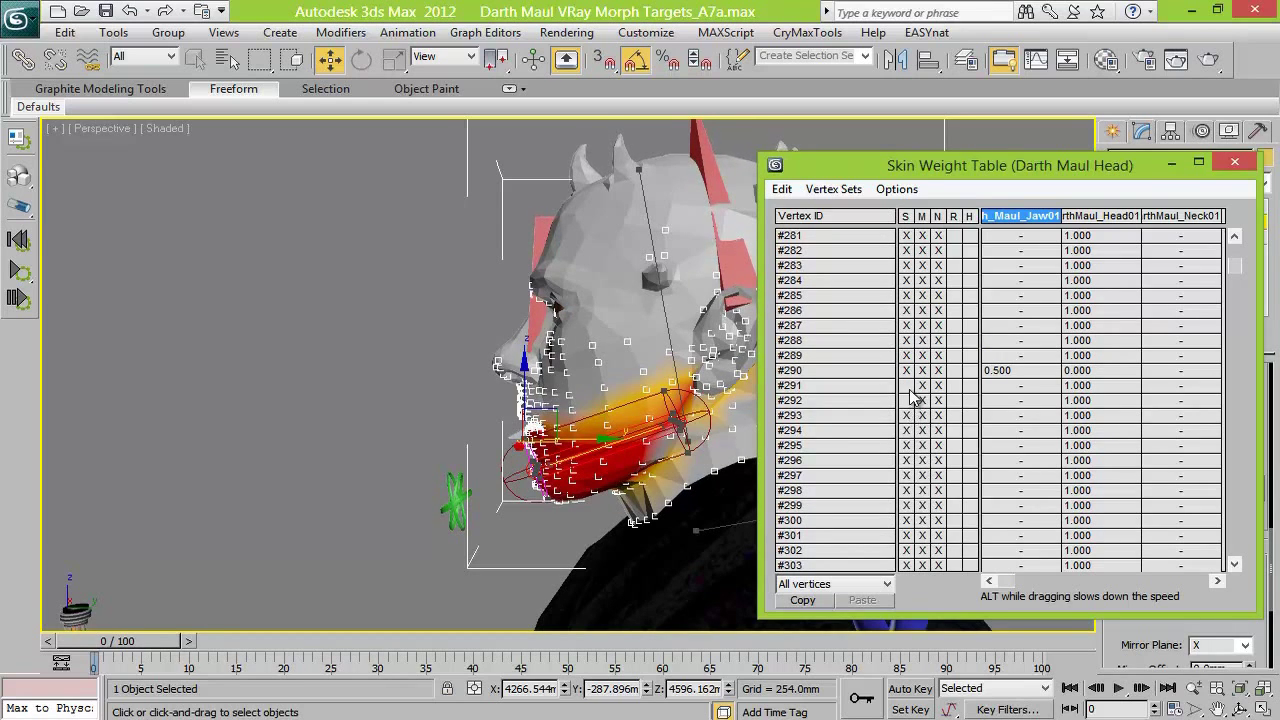
Go through the weights of vertices #304 to #556 and set the Bn_DarthMaul_Head01 weight of vertex #546 to 1
left_click(1238, 538)
left_click(1238, 538)
left_click(1238, 545)
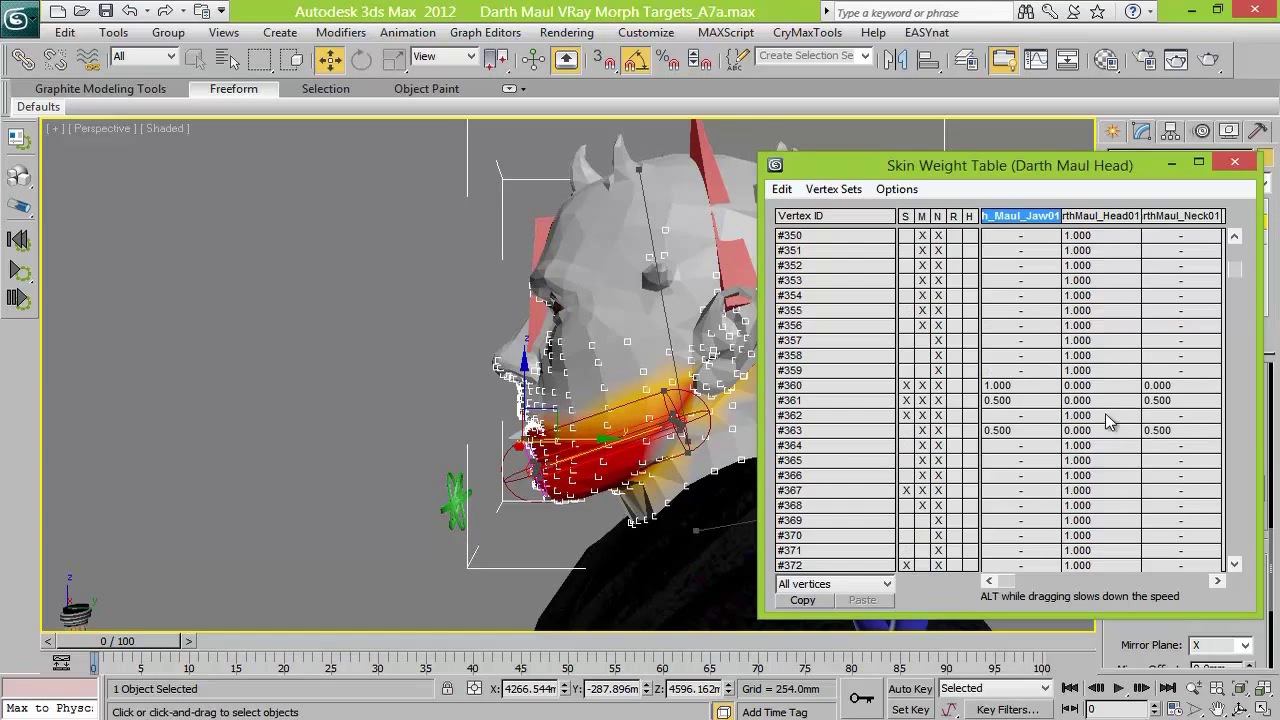
left_click(1237, 546)
left_click(1237, 546)
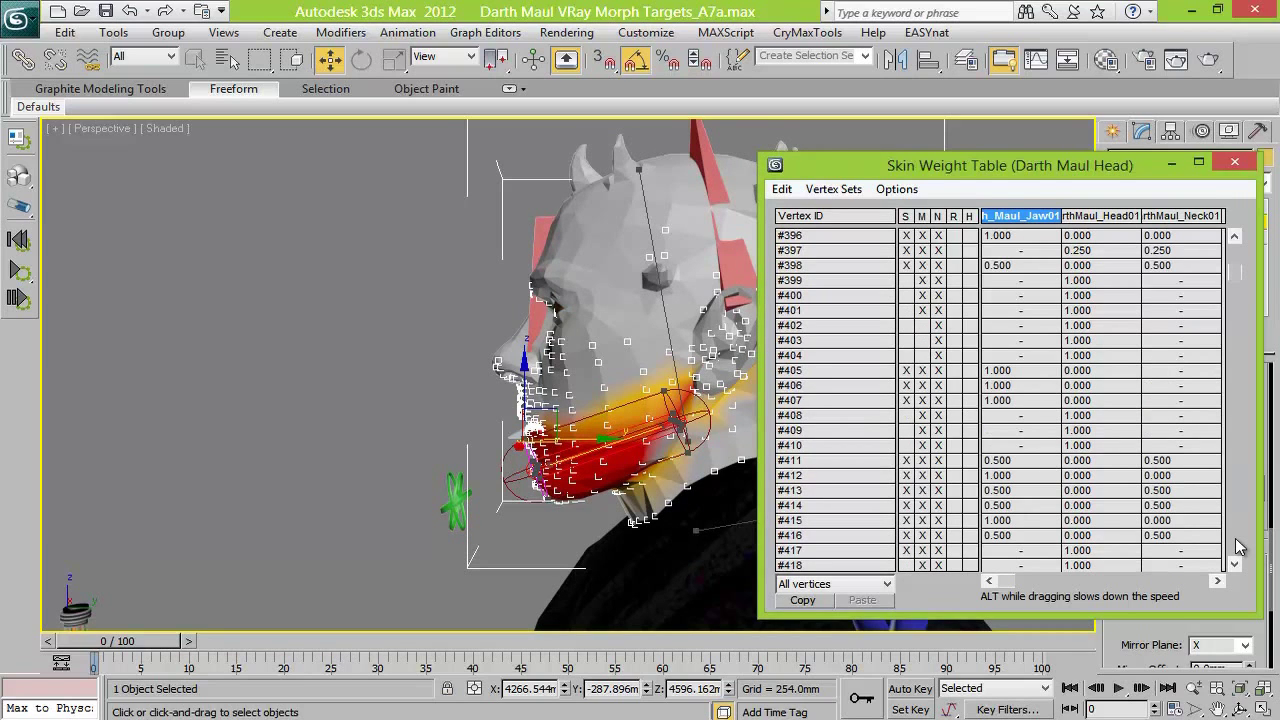
left_click(1237, 546)
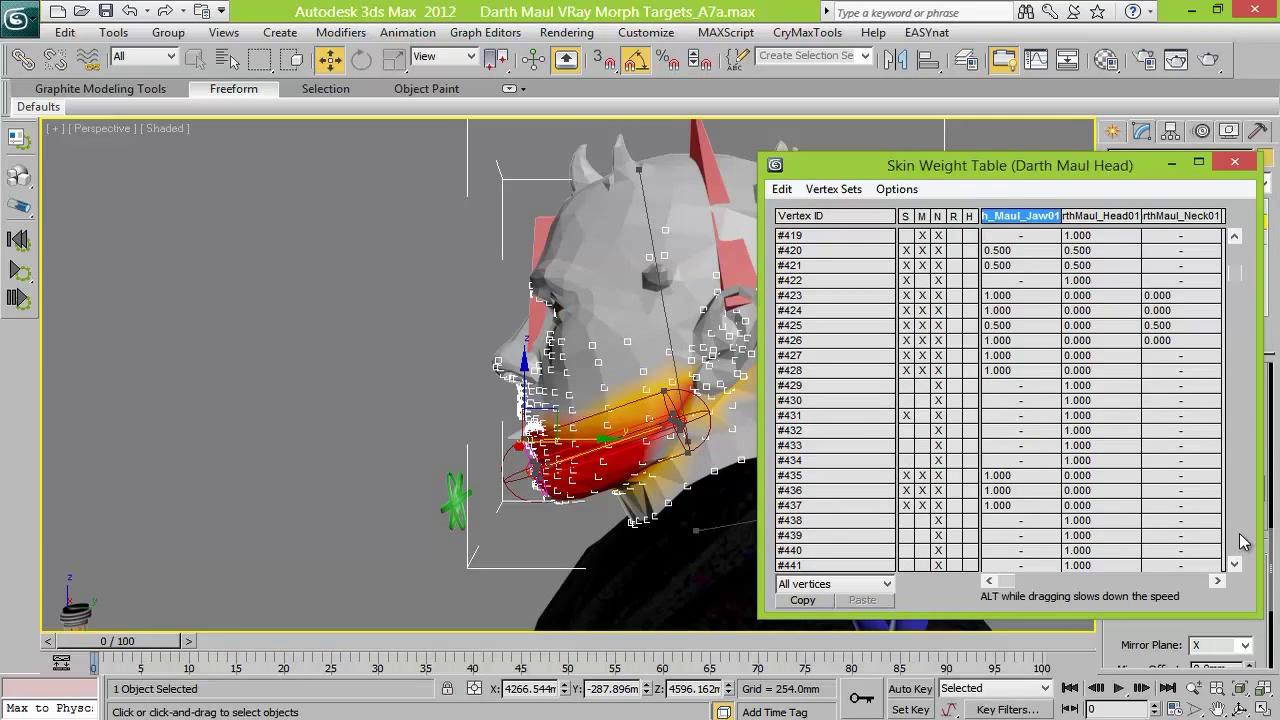
left_click(1237, 543)
left_click(1236, 541)
left_click(1237, 541)
left_click(1237, 541)
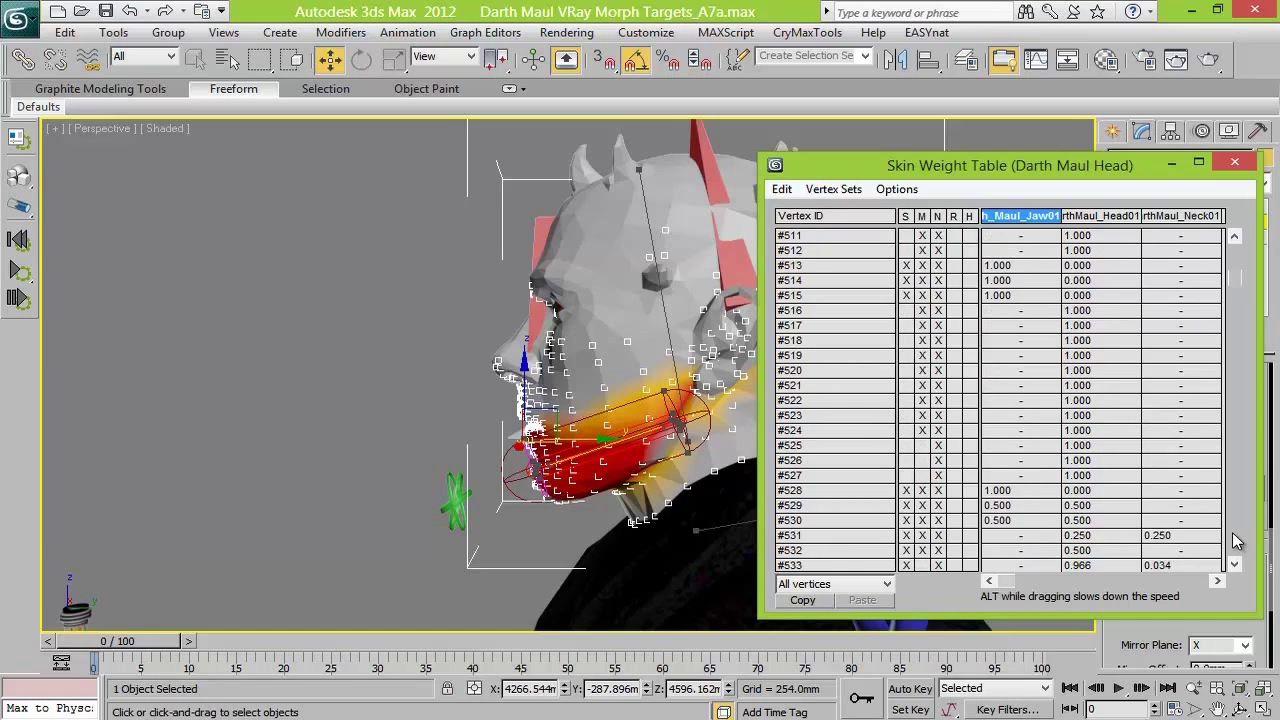
left_click(1236, 540)
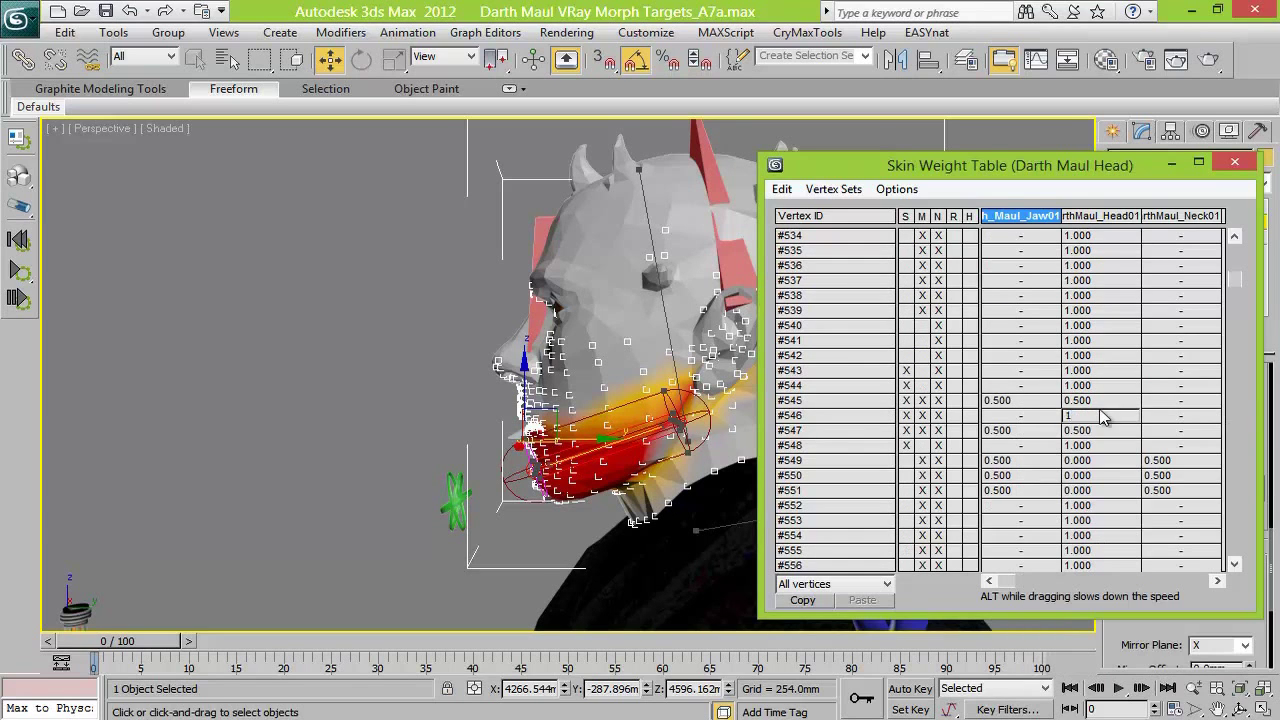
Examine the jaw, head and neck bone weights of vertices #557 to #1085 in the Skin Weight Table
left_click(1237, 541)
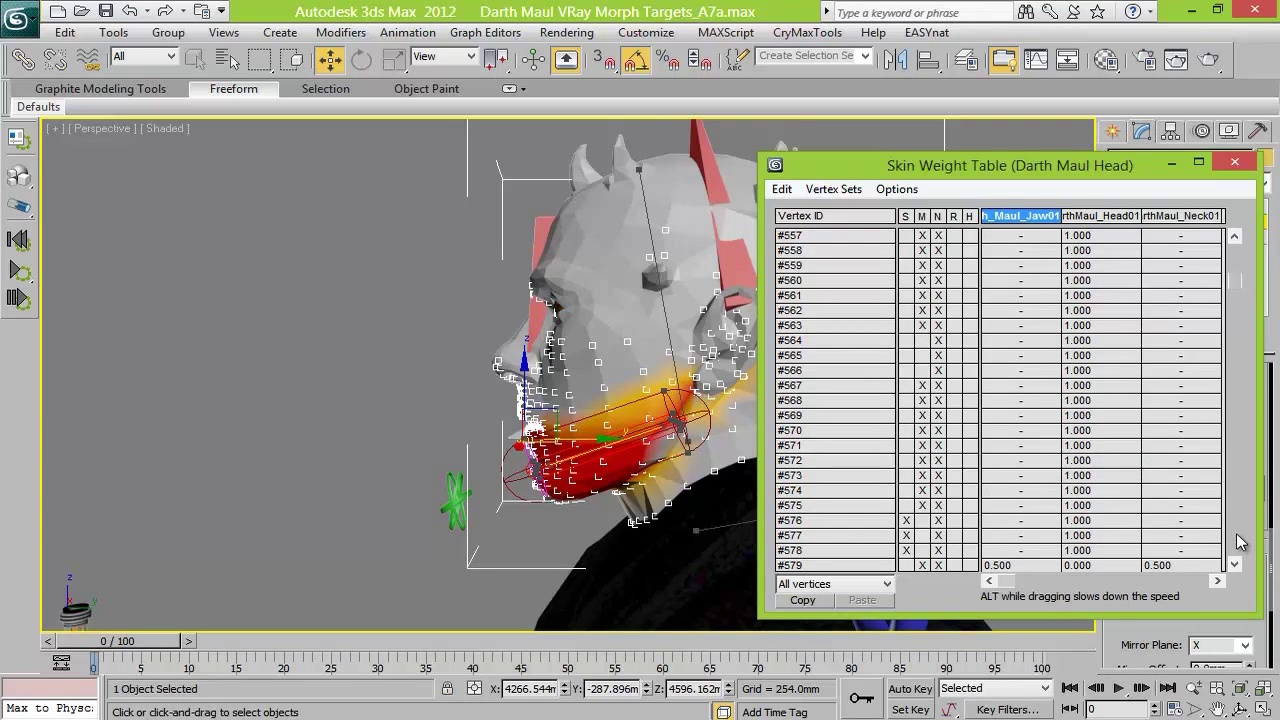
left_click(1237, 541)
left_click(1237, 541)
left_click(1237, 541)
left_click(1237, 541)
left_click(1241, 538)
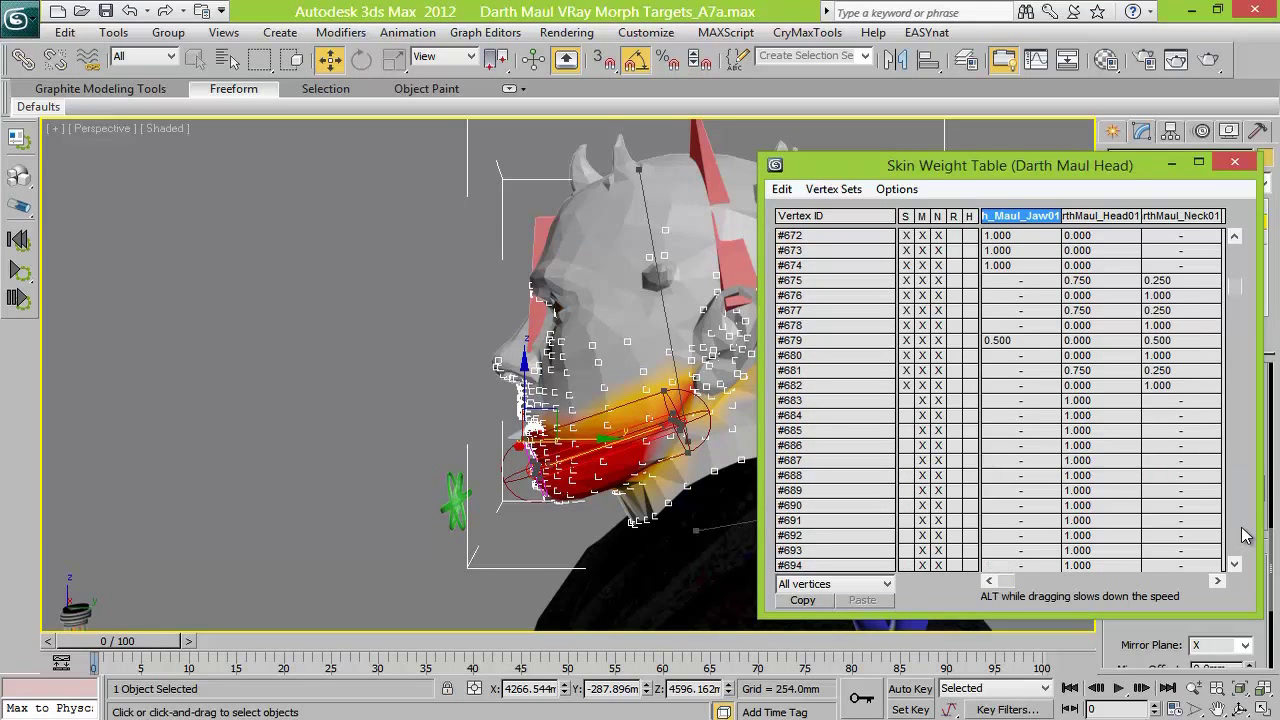
left_click(1241, 529)
right_click(1236, 527)
left_click(1121, 166)
left_click_drag(1075, 250, 1083, 257)
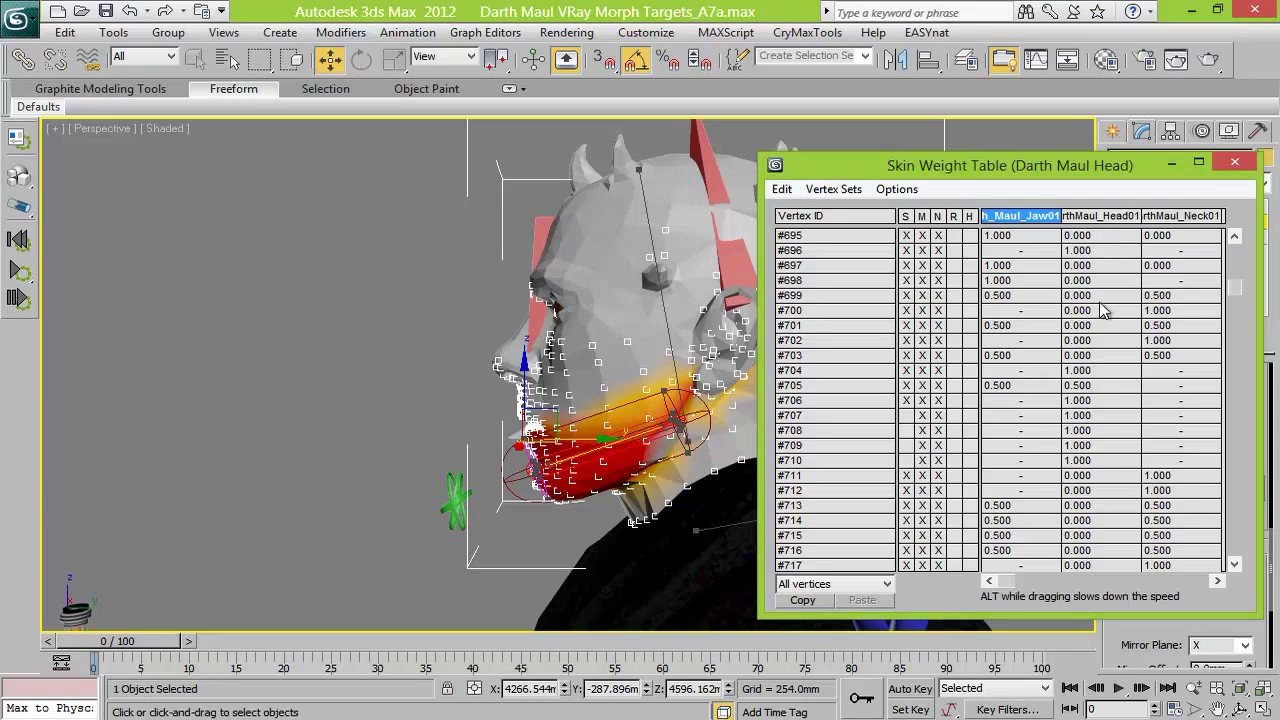
left_click(1238, 545)
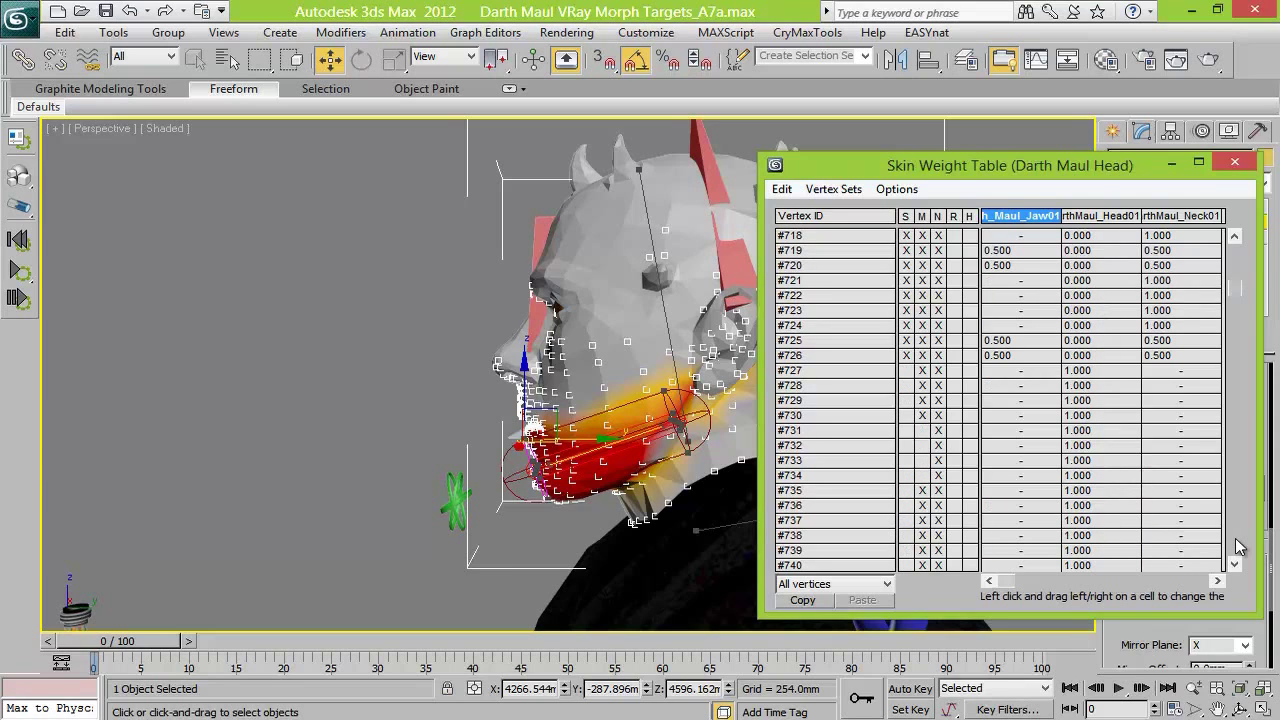
left_click(1238, 545)
left_click(1237, 541)
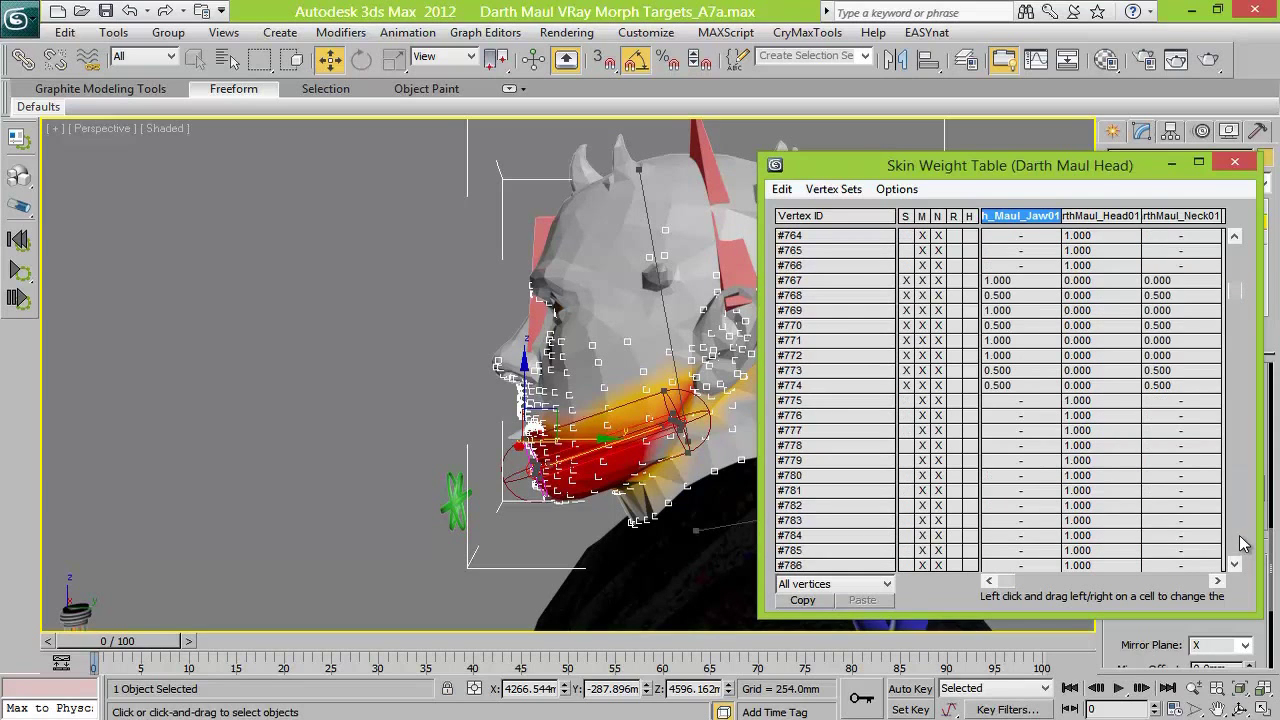
left_click(1243, 540)
left_click(1240, 545)
left_click(1238, 545)
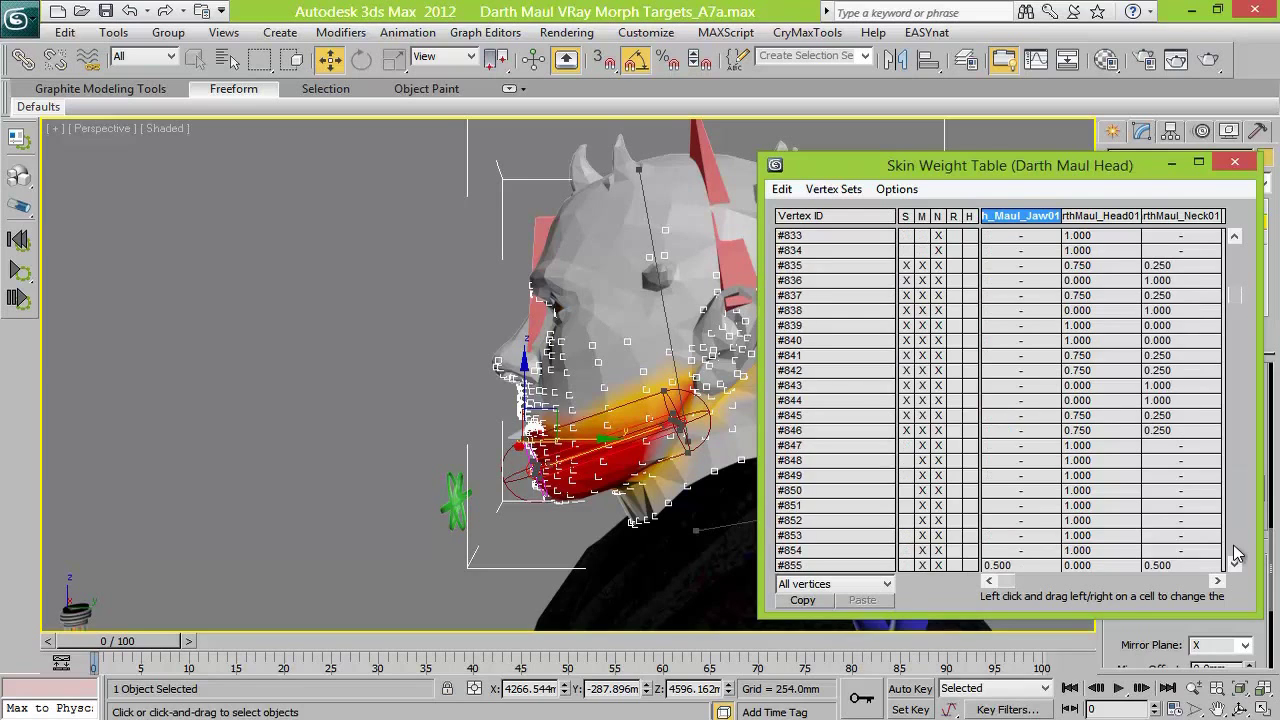
left_click(1238, 547)
left_click(1240, 545)
left_click(1240, 545)
left_click(1240, 545)
left_click(1240, 545)
left_click(1239, 540)
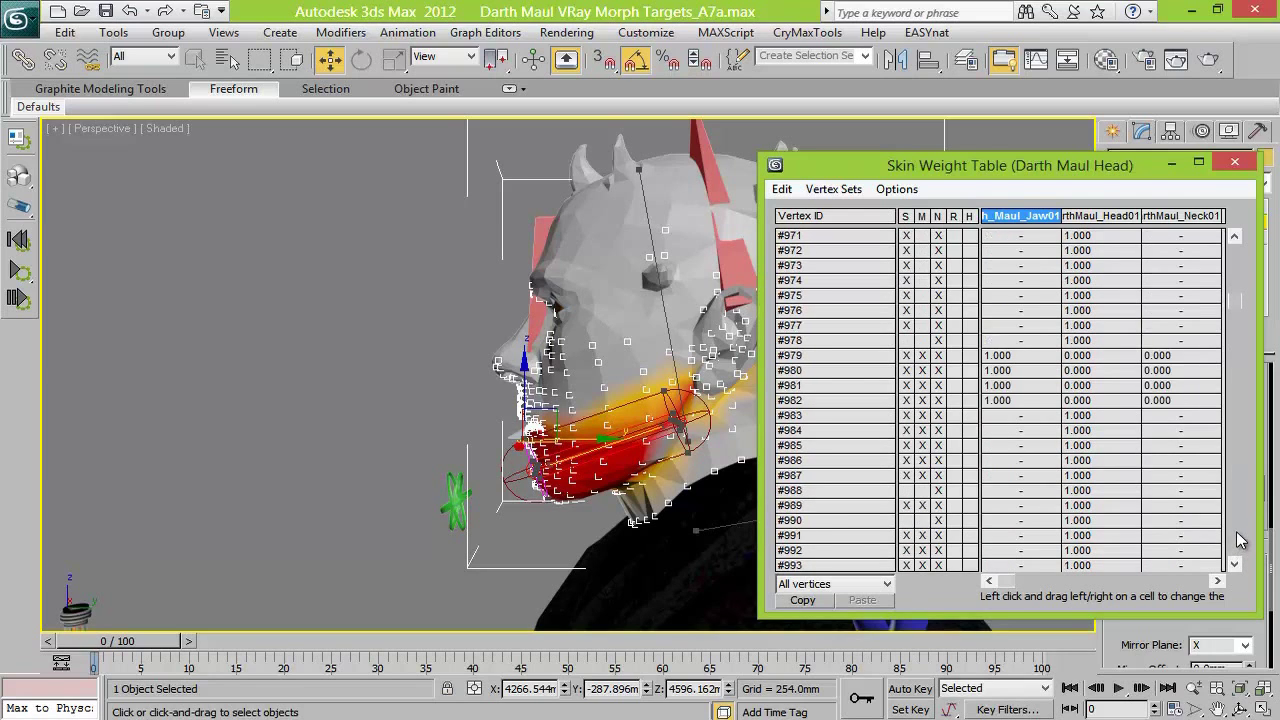
left_click(1238, 536)
left_click(1239, 540)
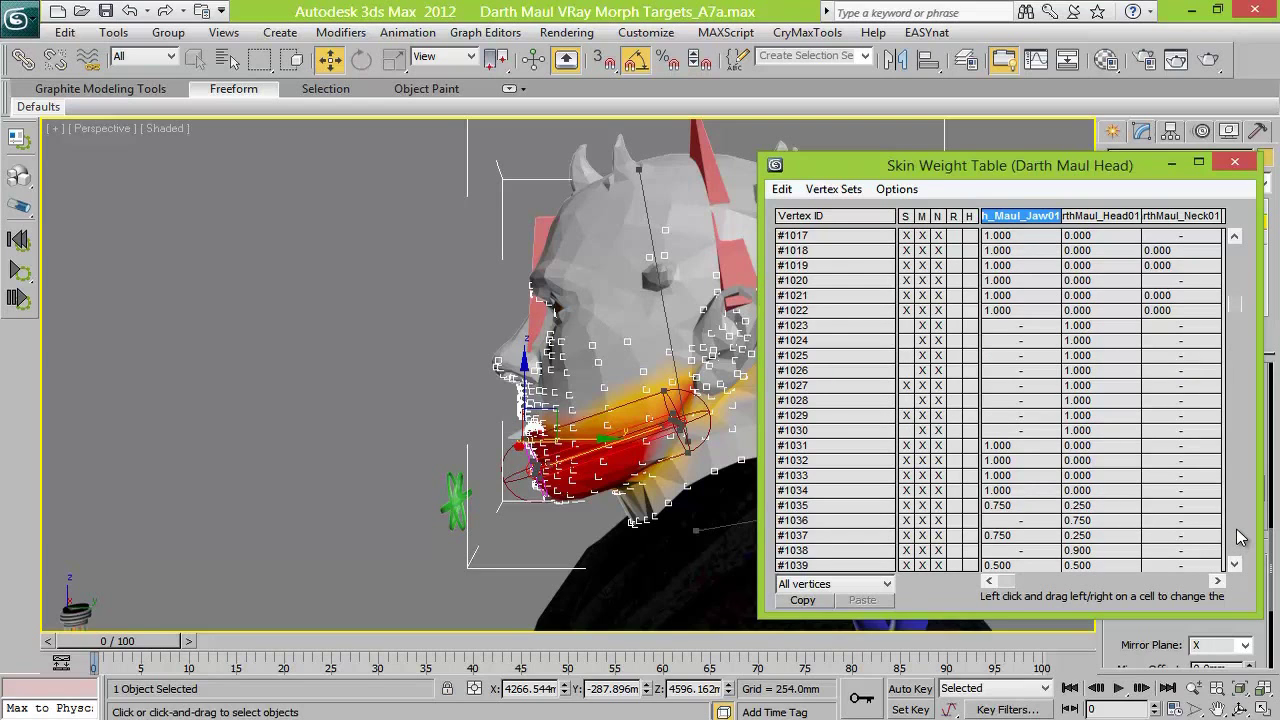
left_click(1238, 538)
left_click(1238, 531)
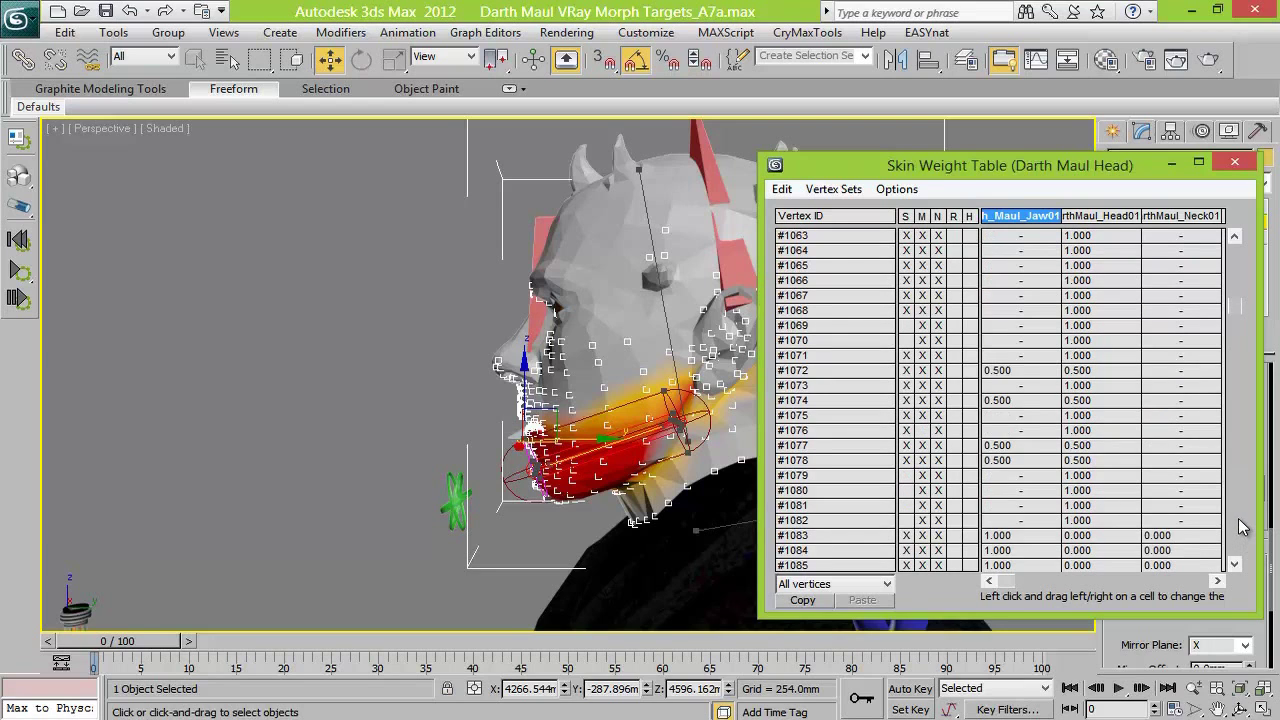
Set the Bn_DarthMaul_Head01 weight of vertices #1100, #1102 and #1119 to 1
left_click(1239, 522)
left_click(1110, 446)
type("1")
left_click(1095, 474)
type("1")
key("Return")
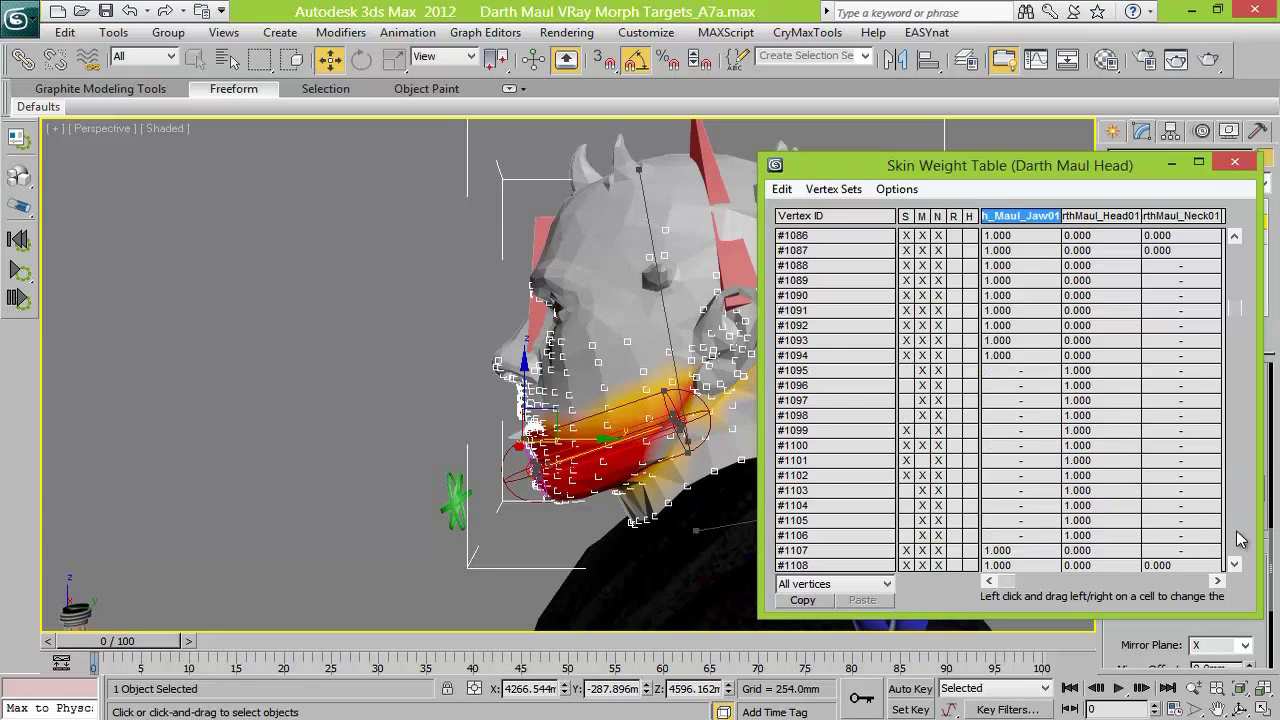
left_click(1239, 536)
left_click(1073, 387)
type("1")
key("Return")
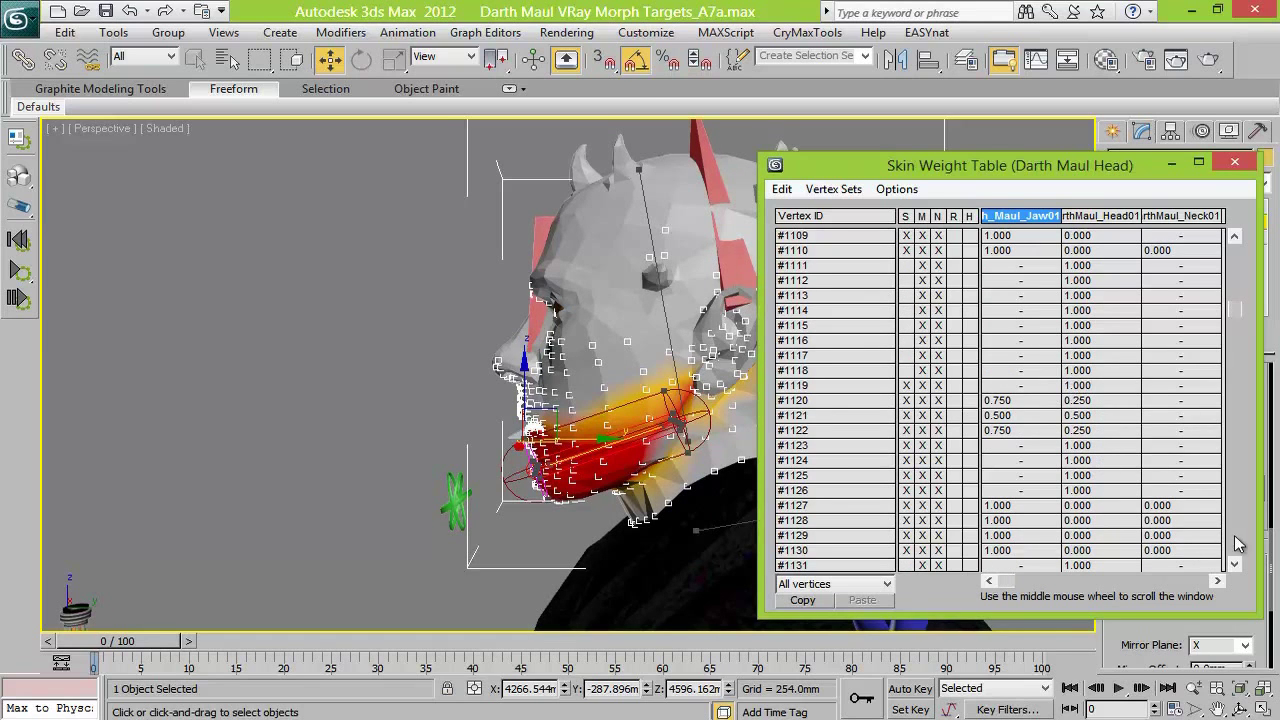
Set the Bn_DarthMaul_Head01 weight of vertices #1179, #1180, #1182, #1185 and #1186 to 1
left_click(1238, 545)
left_click(1238, 545)
left_click(1020, 565)
left_click(1240, 545)
left_click(1098, 251)
type("1")
left_click(1096, 266)
type("1")
left_click(1096, 296)
type("1")
left_click(1097, 343)
type("1")
key("Return")
left_click(1095, 354)
type("1")
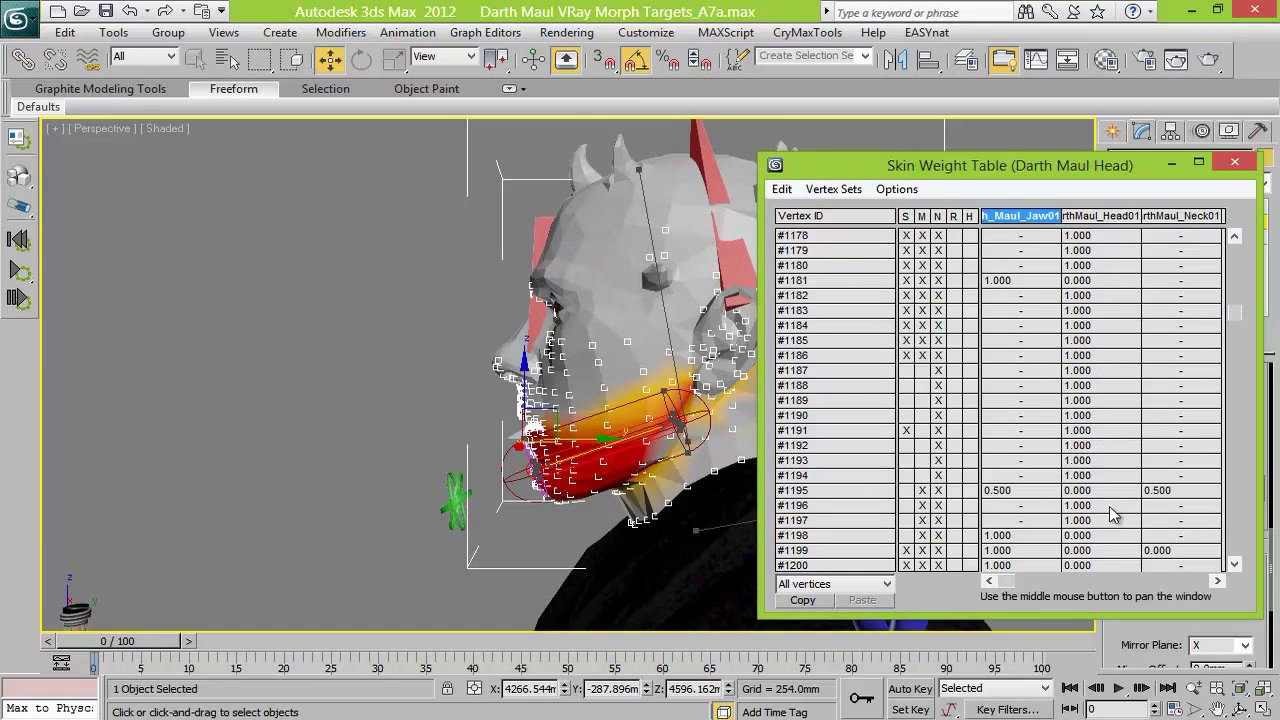
Set the Bn_DarthMaul_Head01 weight of vertex #1253 to 1 and of vertex #1282 to 0.5
left_click(1240, 550)
left_click(1240, 550)
left_click(1240, 550)
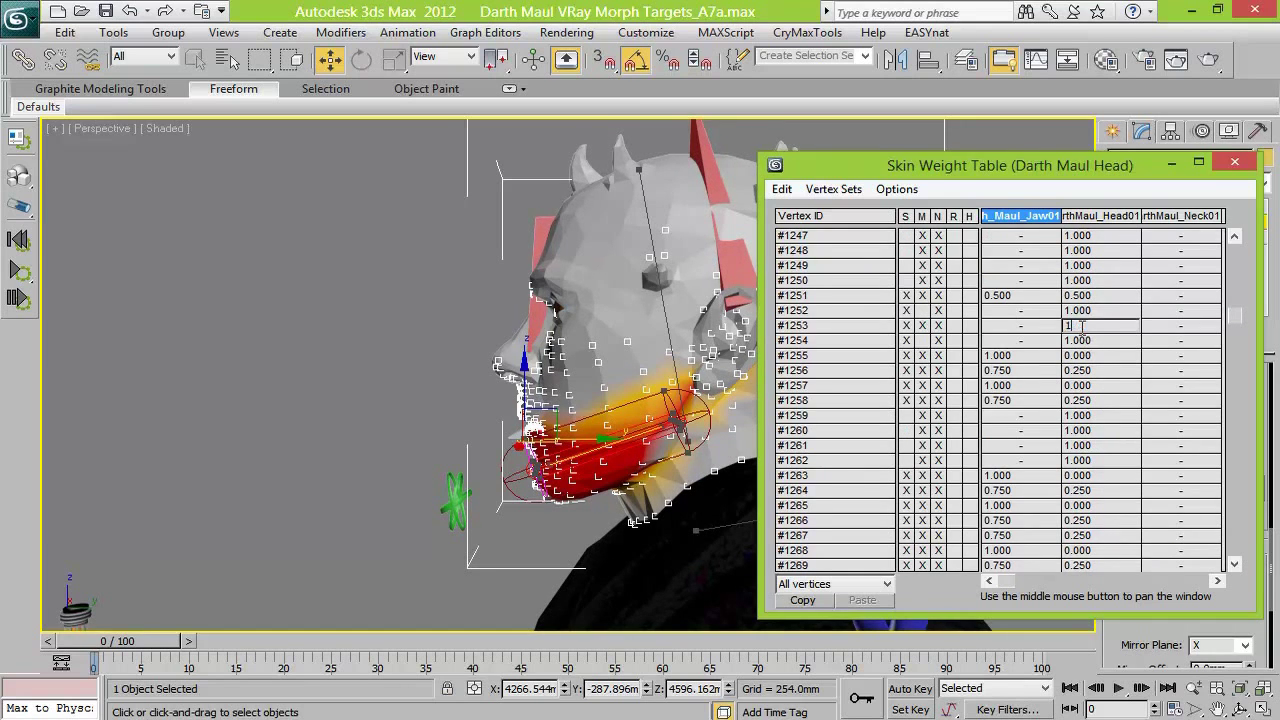
left_click(1240, 545)
left_click(1100, 415)
type("0.5")
key("Return")
left_click(1117, 535)
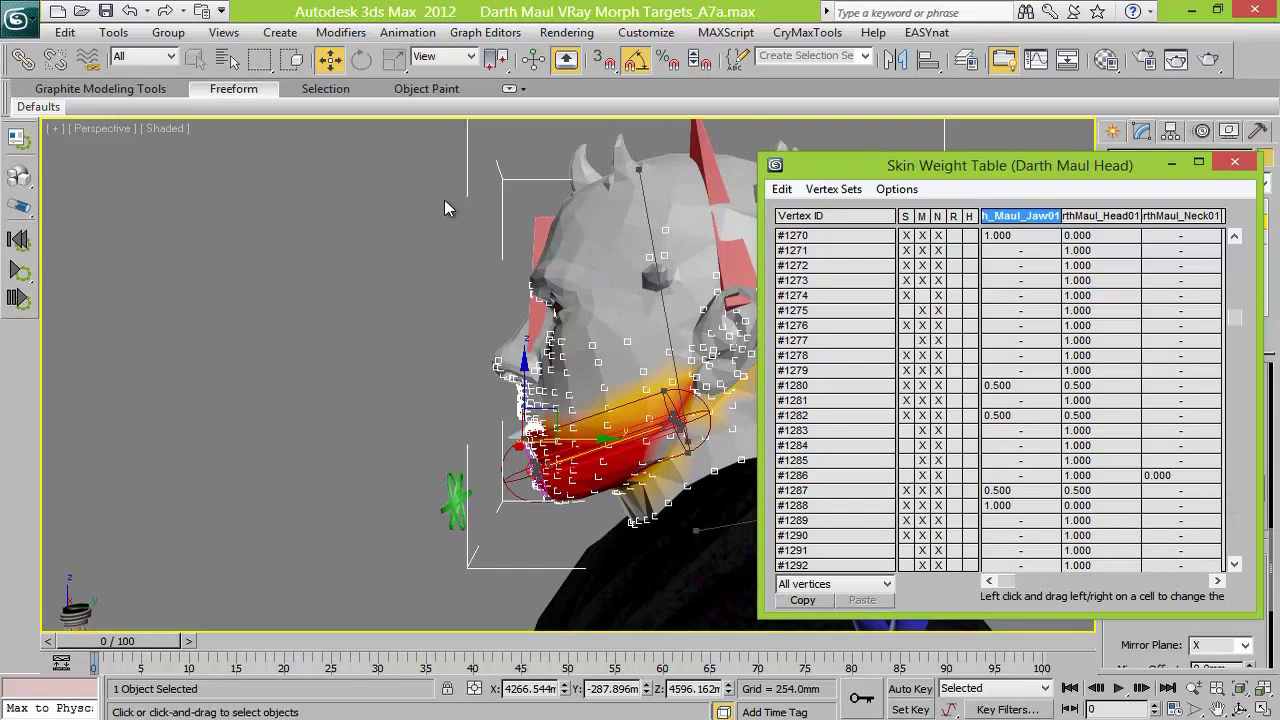
Go through the weights of vertices #1293 to #1683 and set the Bn_DarthMaul_Head01 weight of vertex #1679 to 1
left_click(1235, 540)
left_click(1235, 540)
left_click(1237, 547)
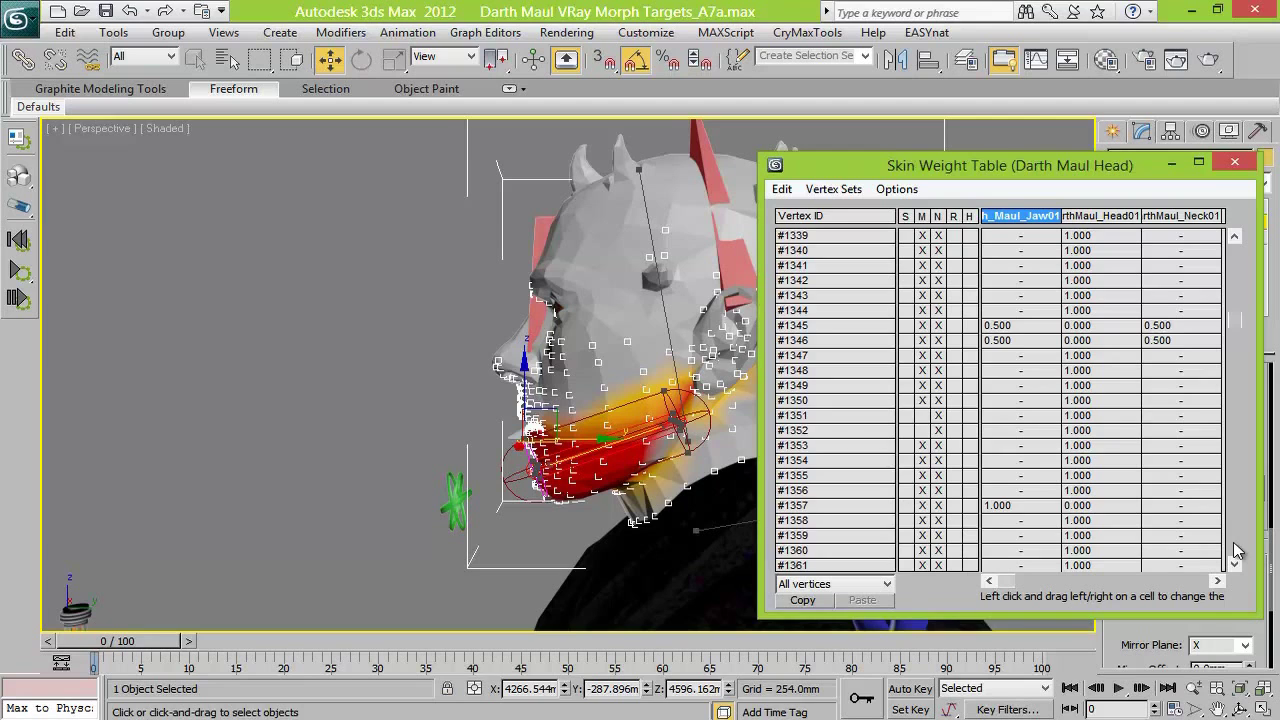
left_click(1237, 547)
left_click(1238, 548)
left_click(1239, 549)
left_click(1238, 549)
left_click(1238, 549)
left_click(1238, 549)
left_click(1238, 549)
left_click(1238, 549)
left_click(1238, 549)
left_click(1238, 549)
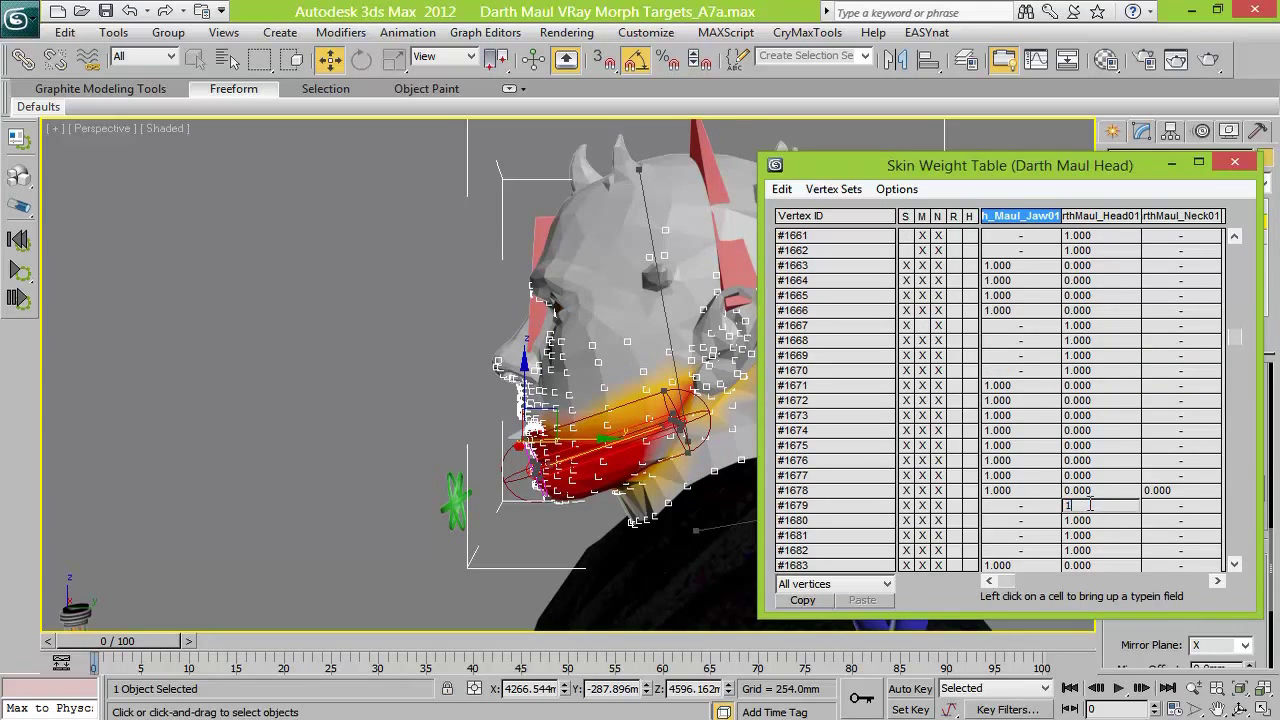
Examine the jaw, head and neck bone weights of vertices #1684 to #1844 in the Skin Weight Table
left_click(1238, 549)
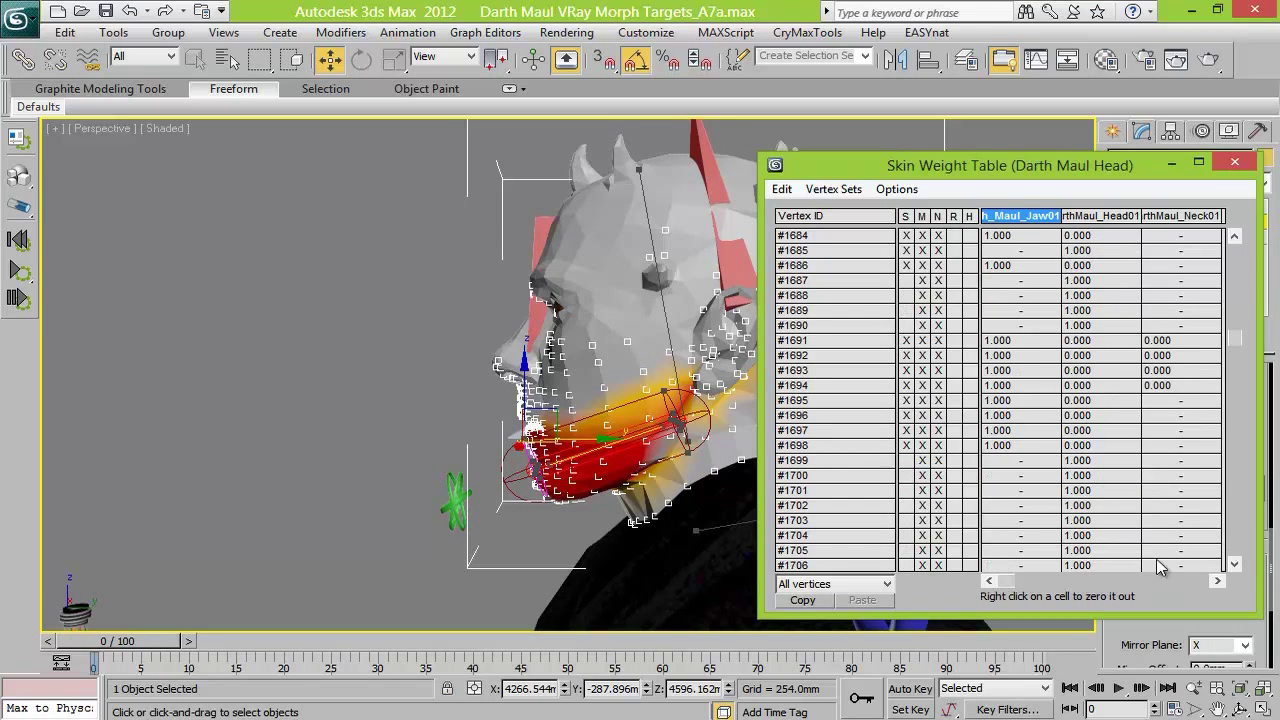
left_click(1238, 556)
left_click(1238, 556)
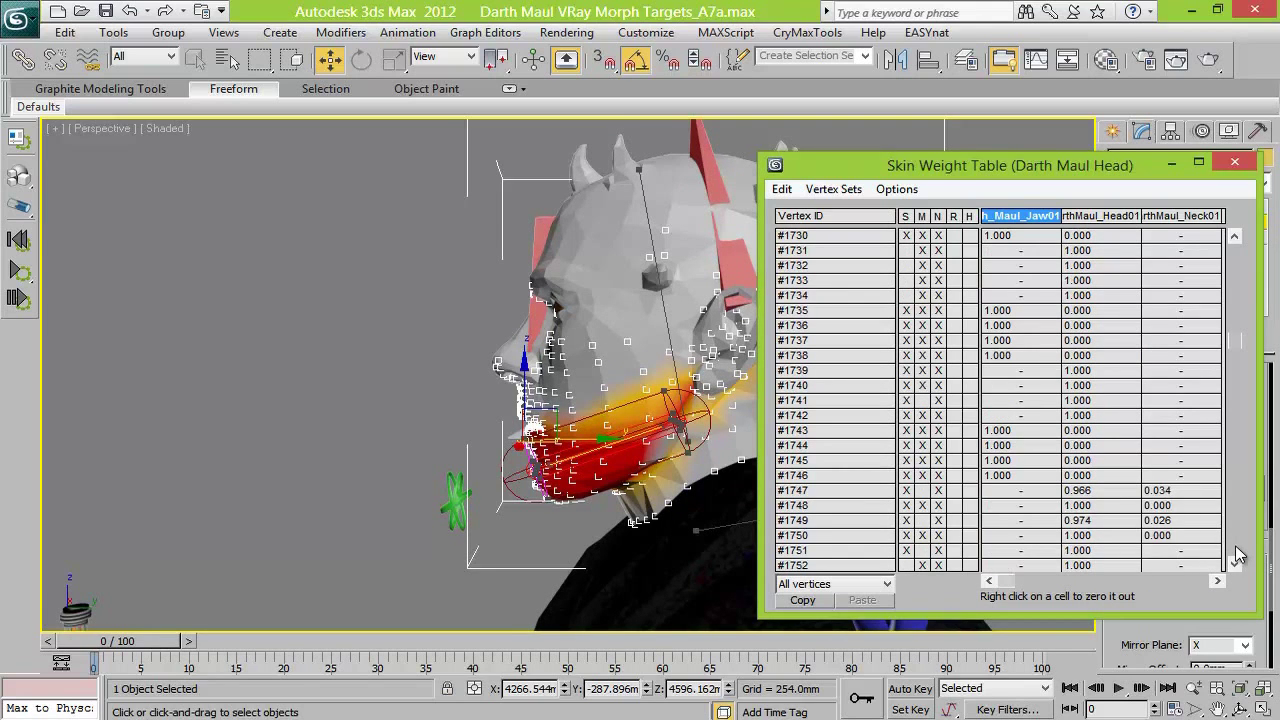
left_click(1238, 556)
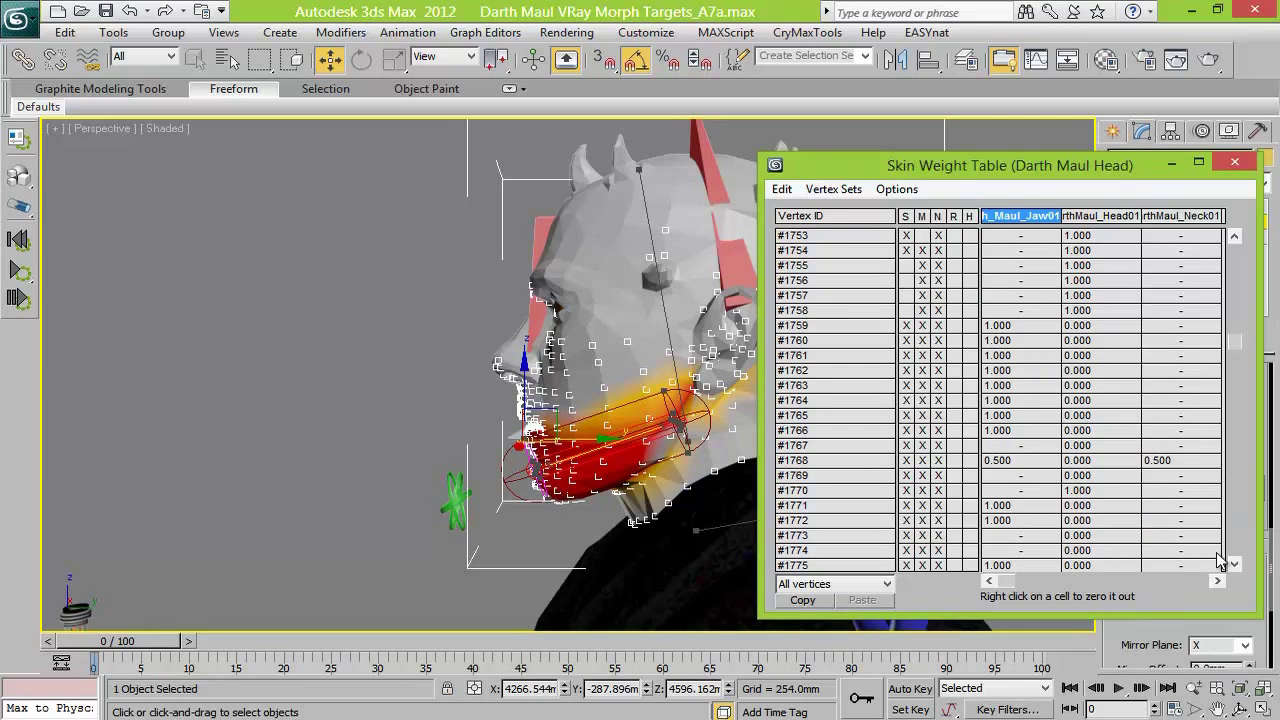
left_click(1238, 550)
left_click(1238, 552)
left_click(1238, 552)
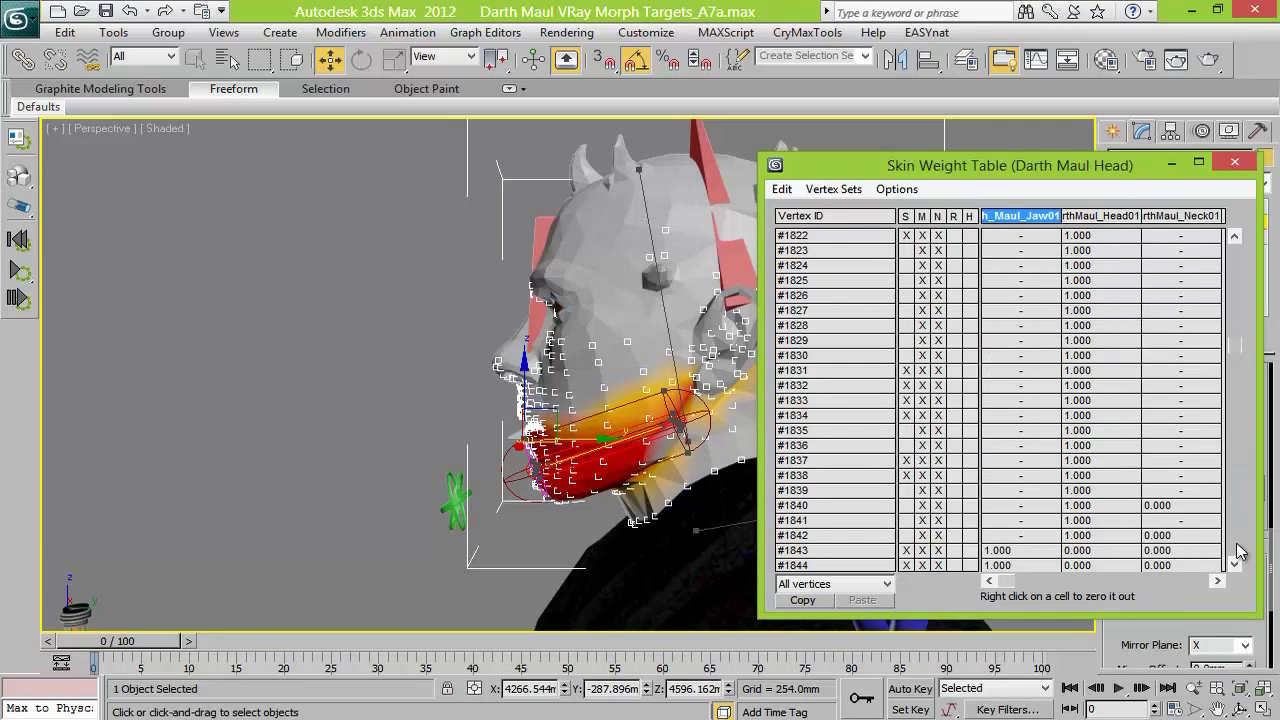
Limit the Skin Weight Table to the selected vertices and open the Bn_DarthMaul_Head01 weight of vertex #240 for editing
left_click(835, 583)
left_click(815, 608)
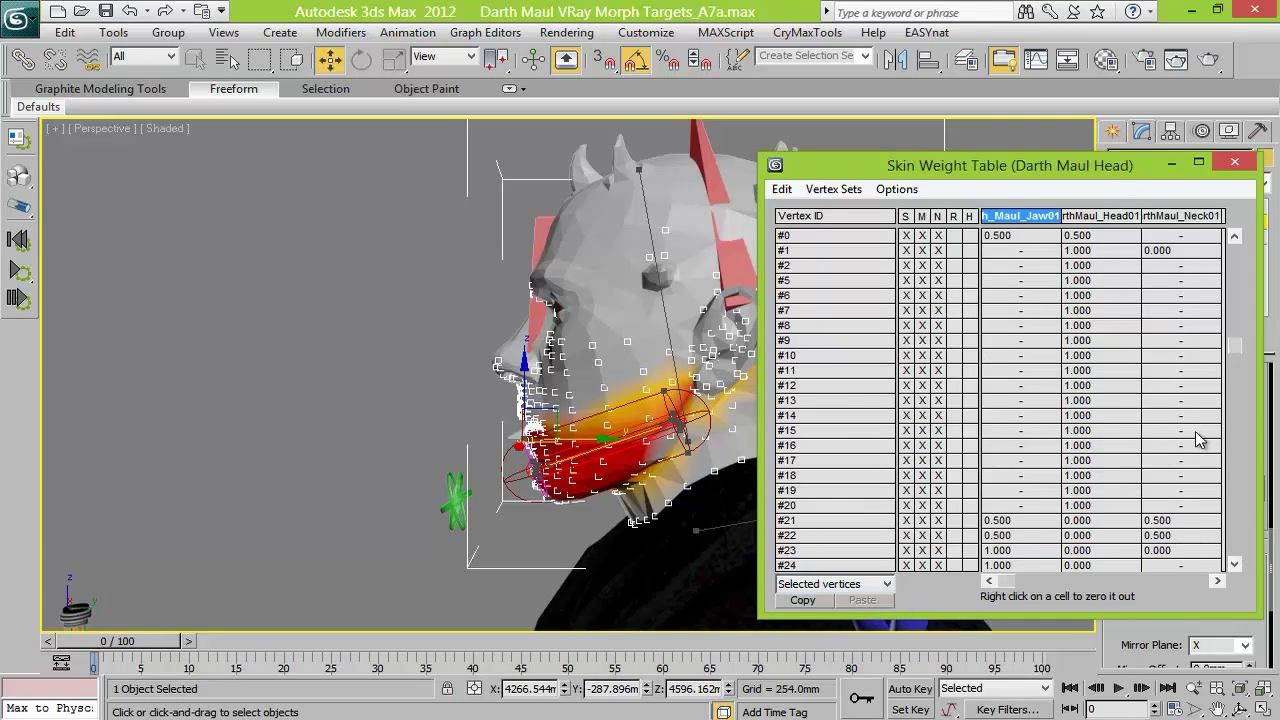
left_click(1238, 550)
left_click(1241, 556)
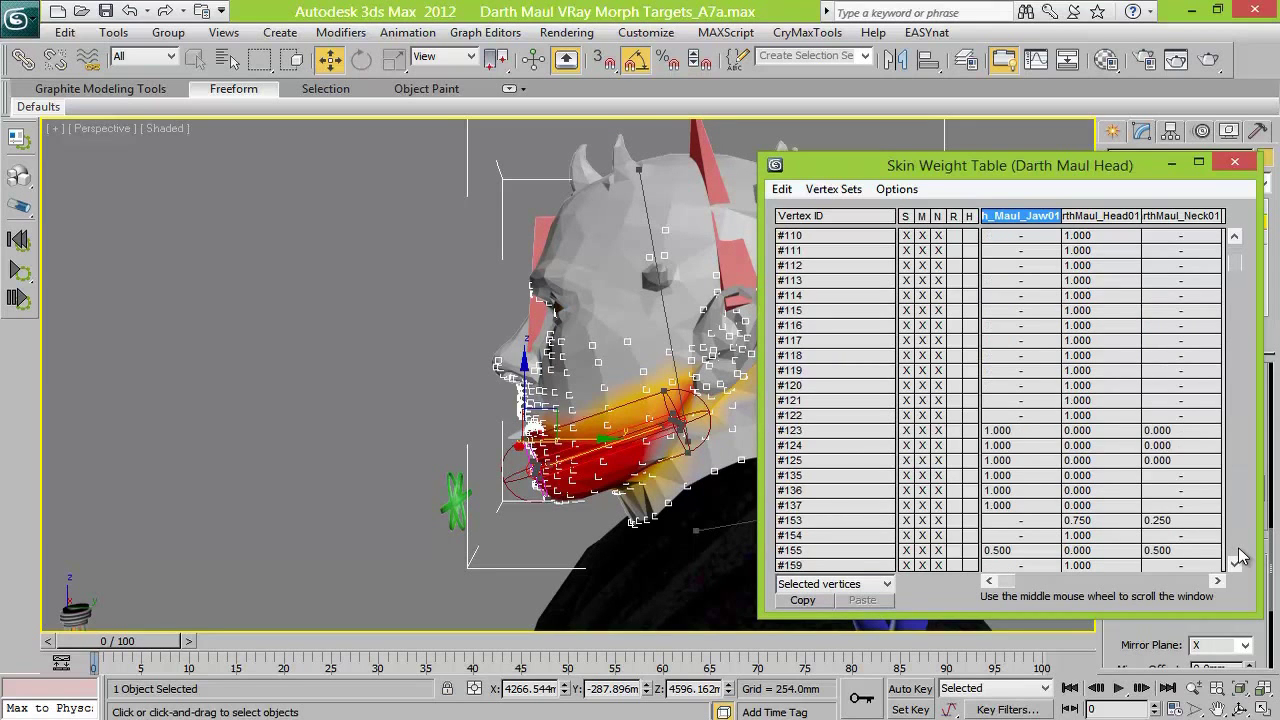
scroll(1190, 450, "down", 8)
left_click(1073, 506)
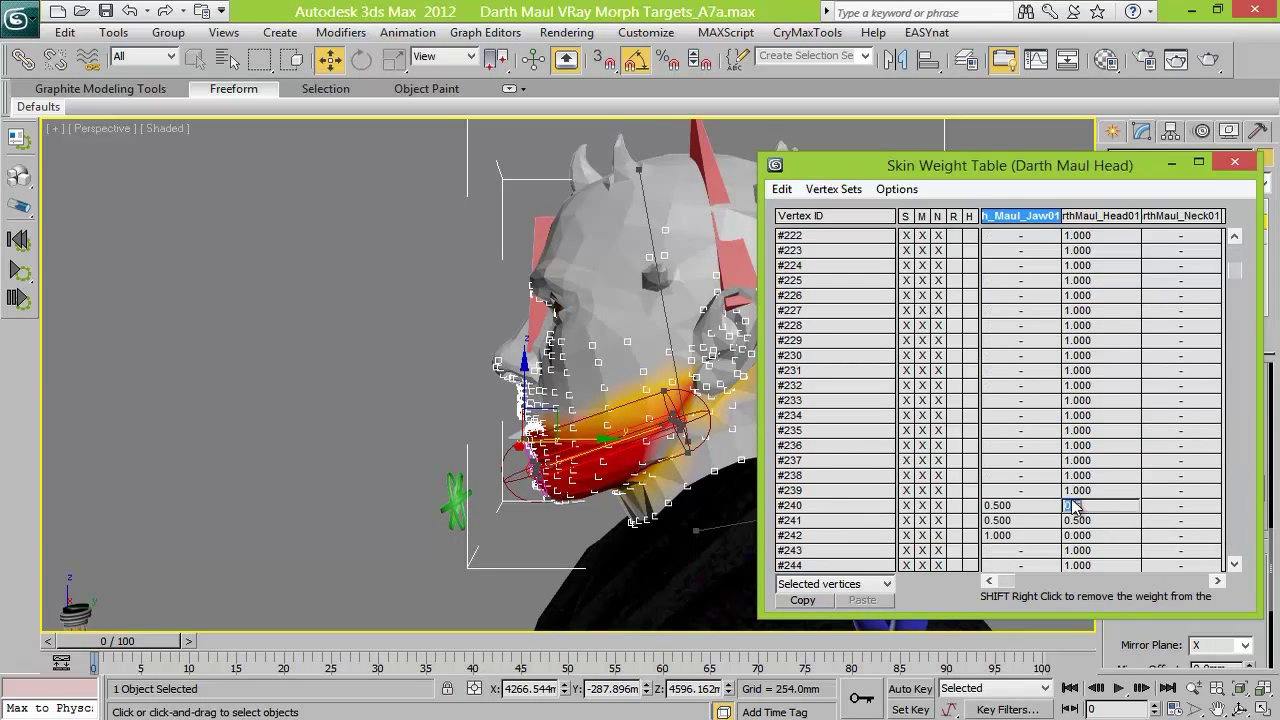
Examine the bone weights of the selected vertices from #245 to #494
left_click(1237, 552)
left_click(1234, 546)
left_click(1234, 546)
left_click(1234, 546)
left_click(1234, 549)
left_click(1238, 275)
left_click(1231, 518)
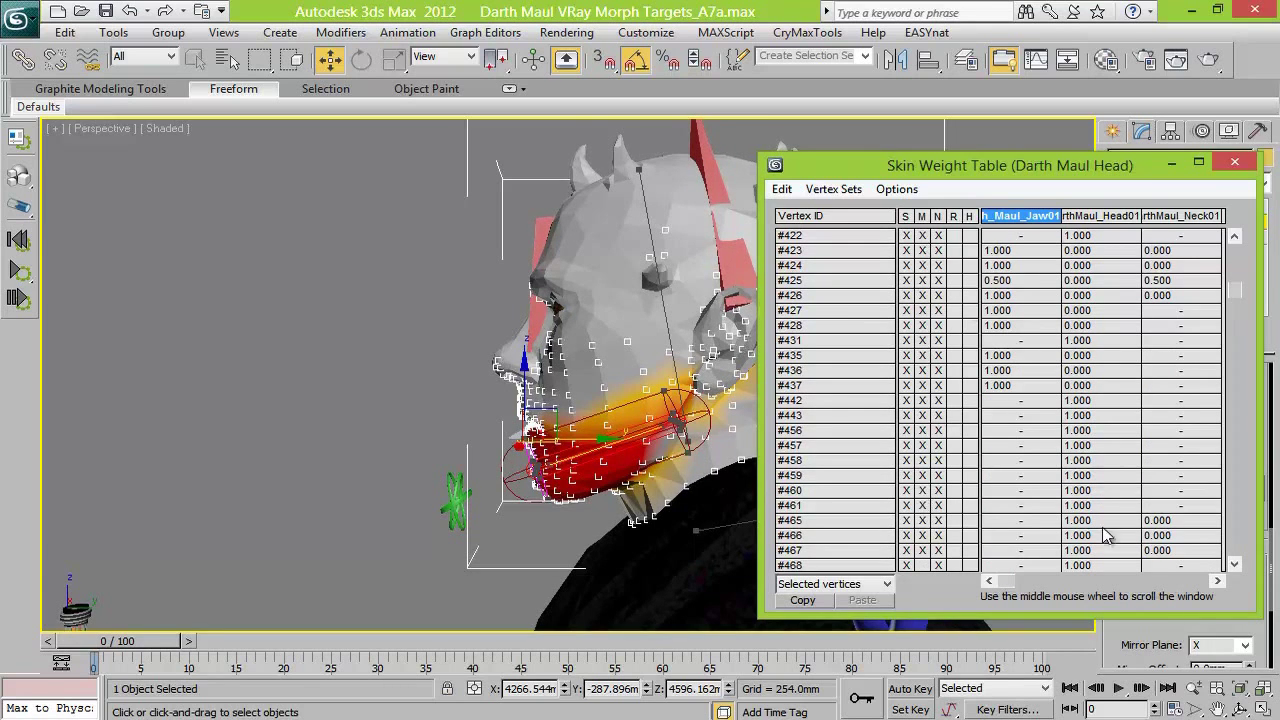
left_click(1236, 545)
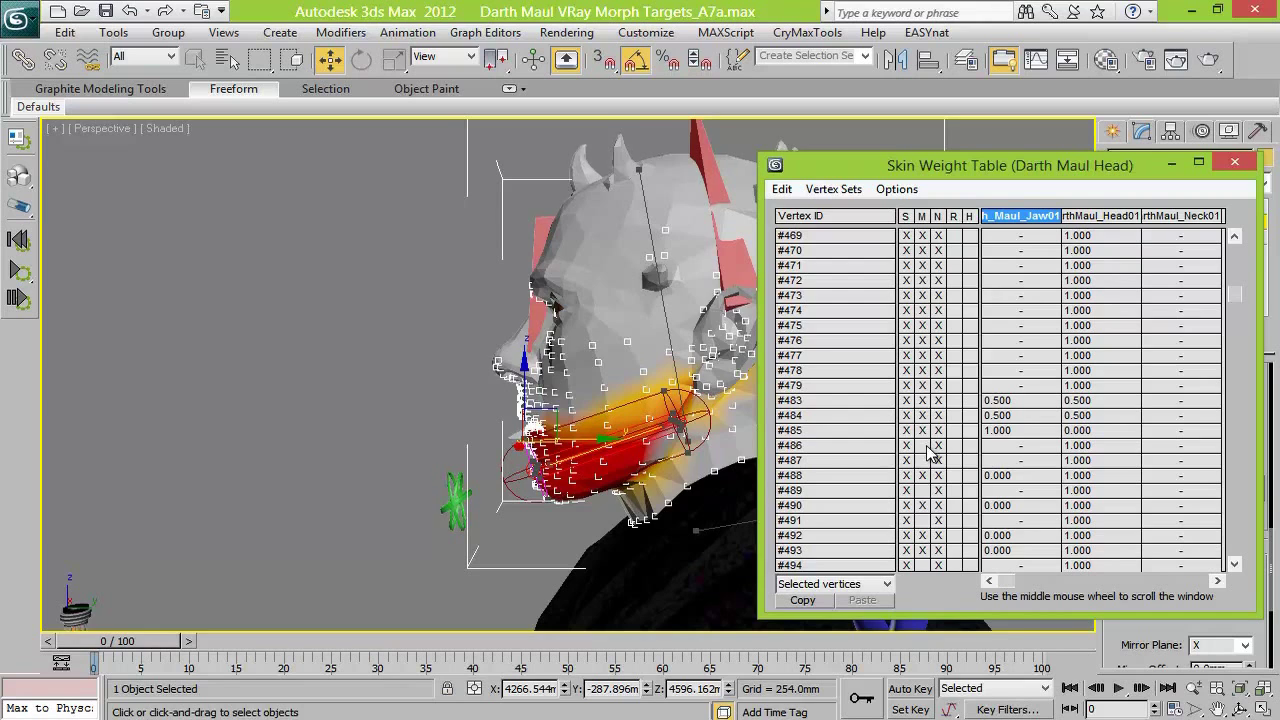
Set the Bn_DarthMaul_Head01 weight of vertex #531 to 0.75 and of vertex #532 to 1
left_click(1226, 535)
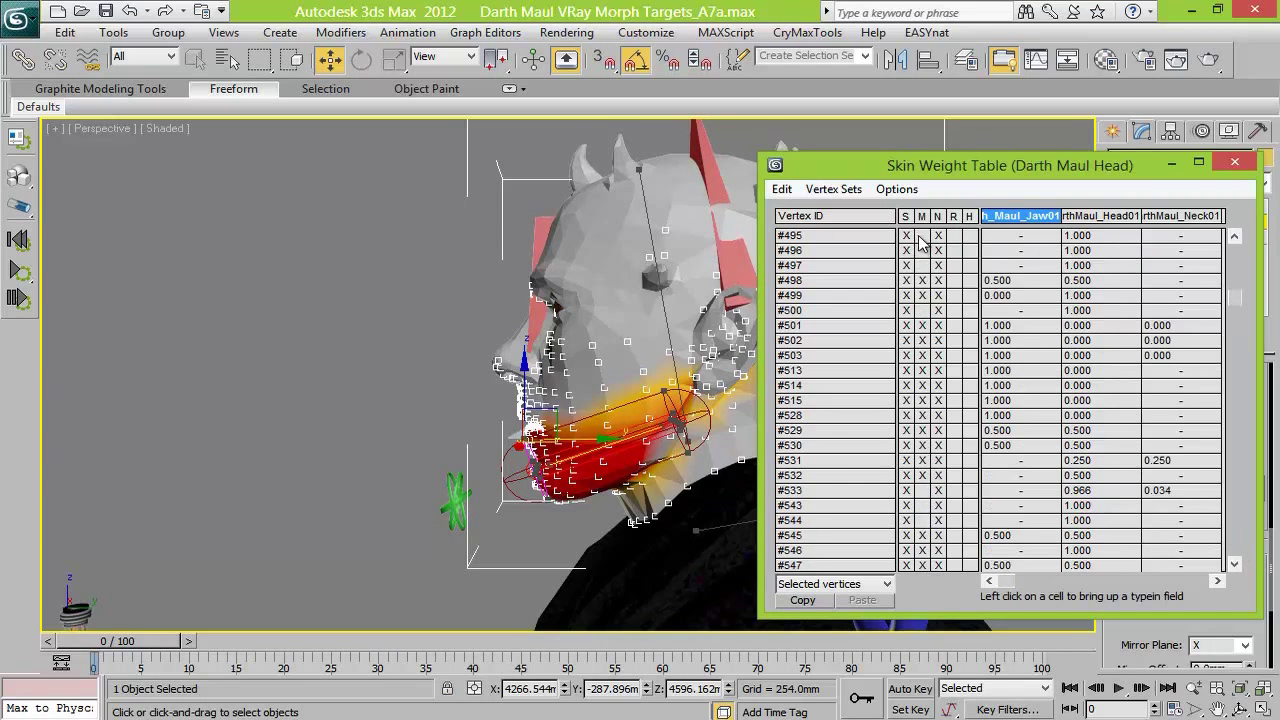
left_click(1083, 464)
type(".75")
key("Return")
left_click_drag(1094, 476, 1104, 528)
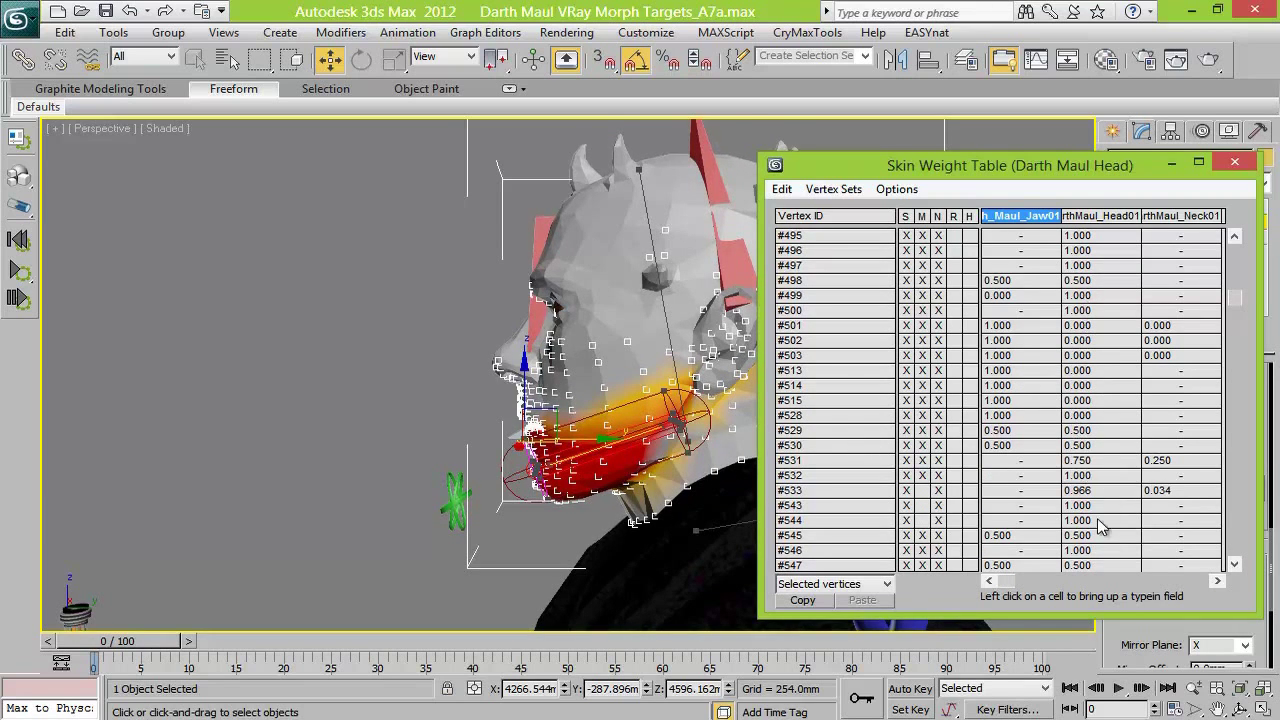
Examine the bone weights of the selected vertices from #548 to just before #1042
left_click(1238, 558)
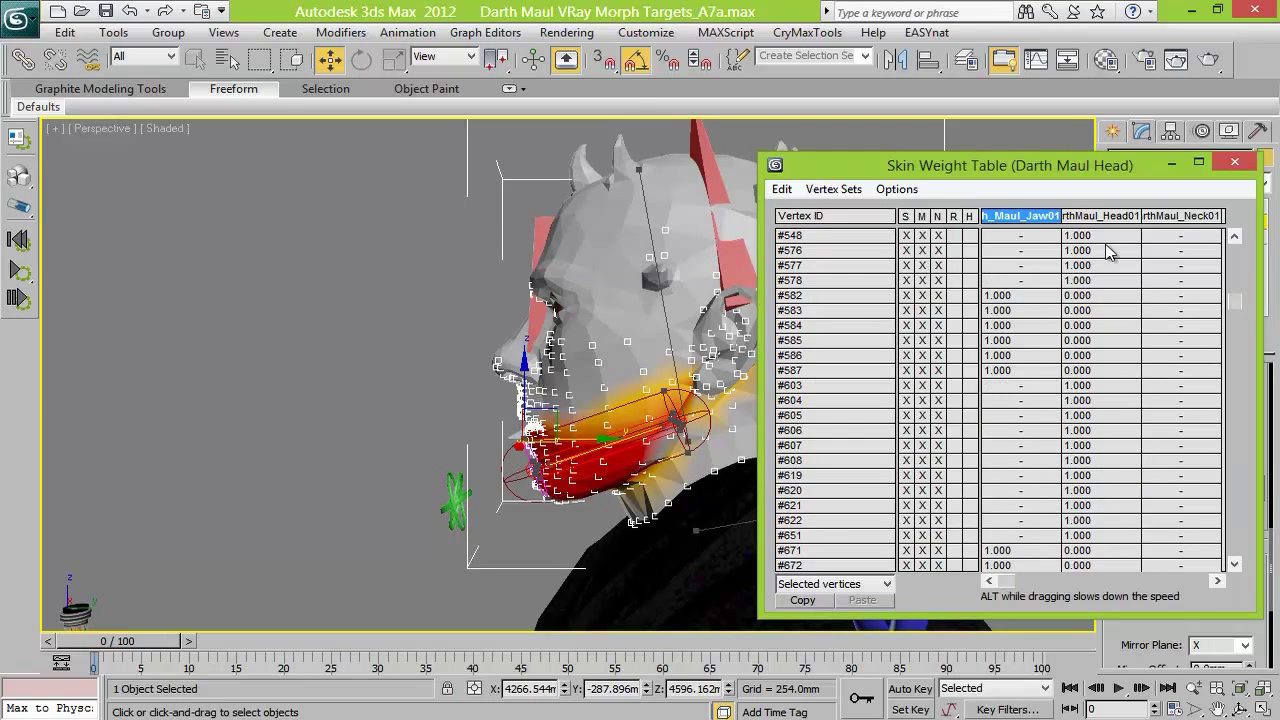
left_click(1232, 560)
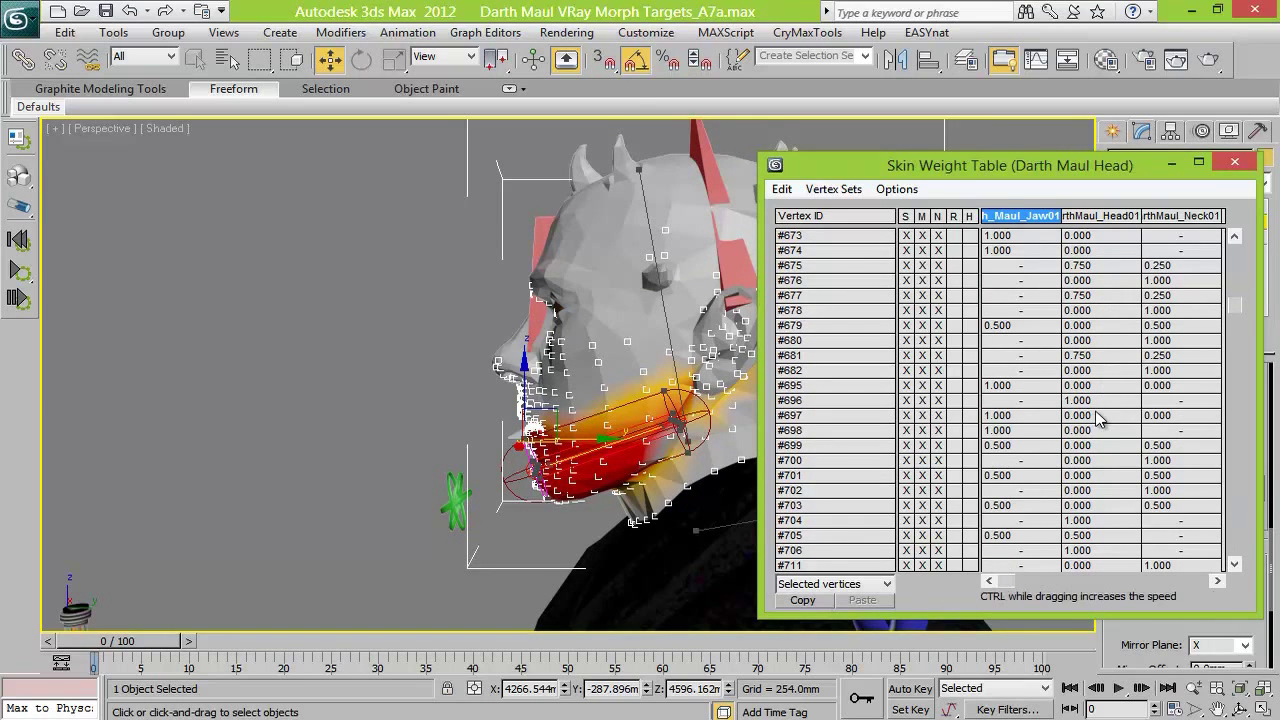
left_click(1240, 555)
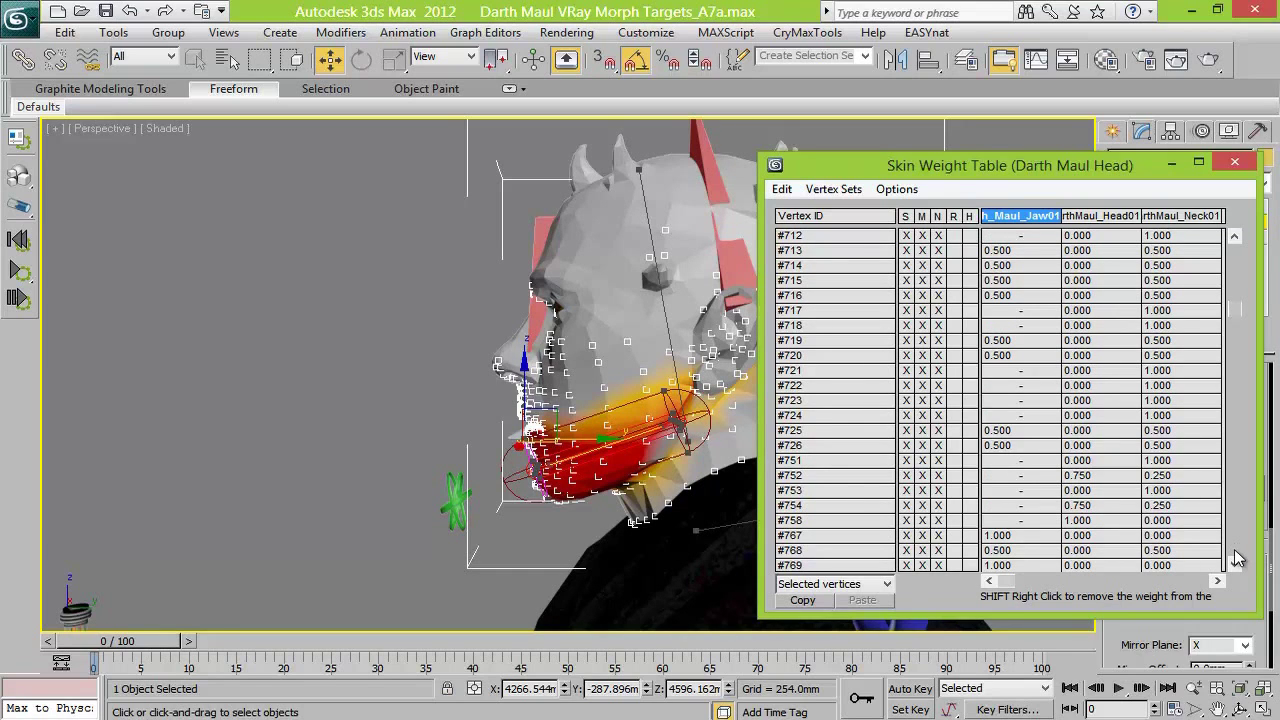
left_click(1237, 558)
left_click(1237, 558)
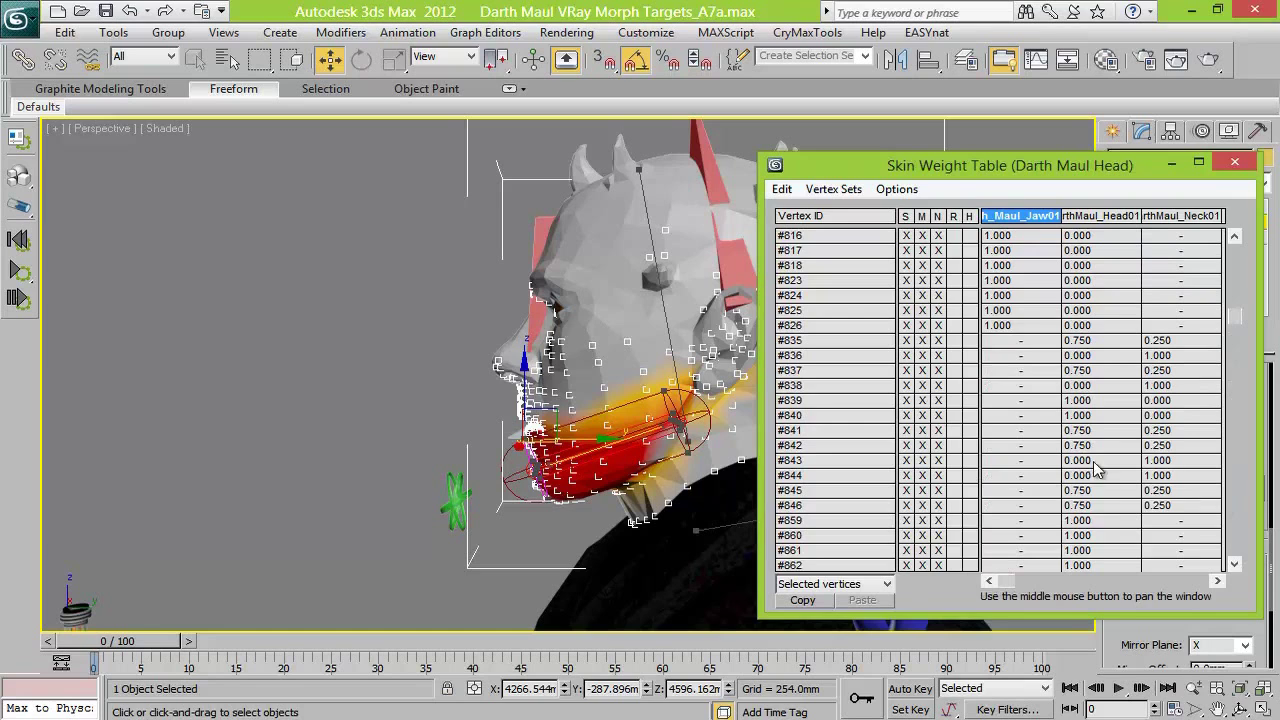
left_click(1240, 546)
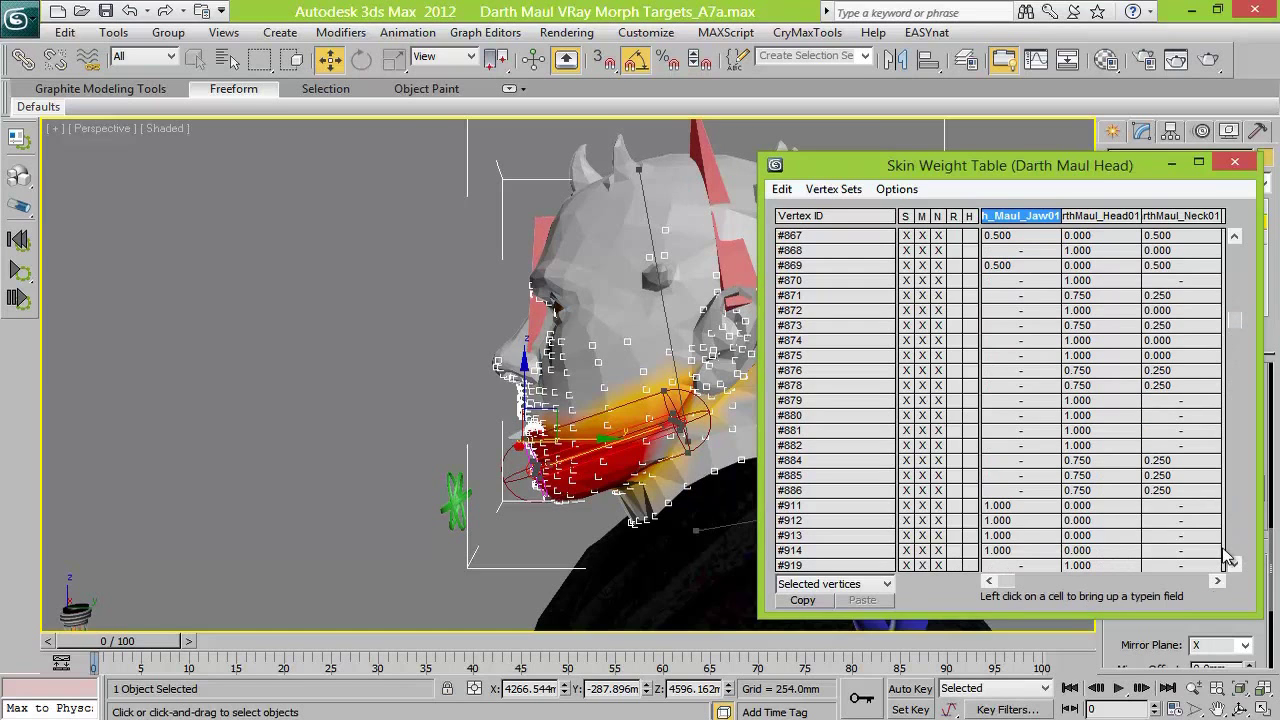
left_click(1237, 550)
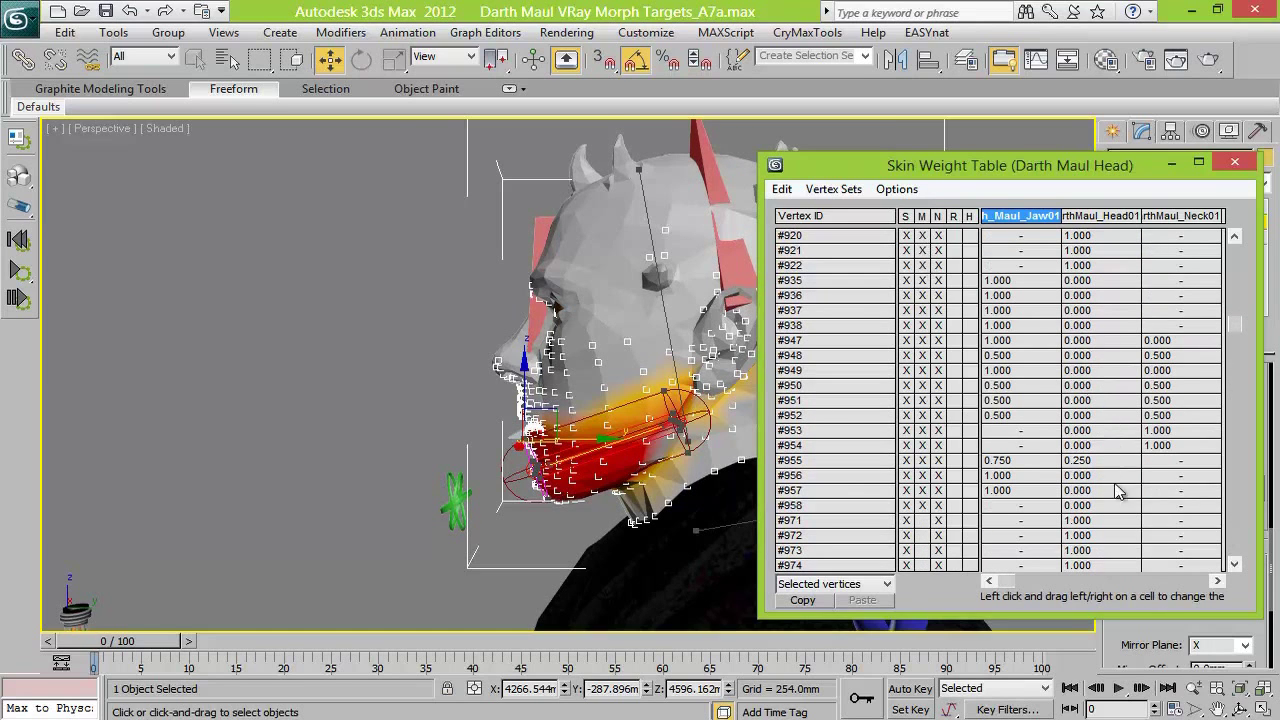
left_click(1237, 548)
left_click(1237, 548)
Set the Bn_DarthMaul_Head01 weight of vertices #1055 and #1057 to 1
left_click(1237, 548)
left_click(1080, 371)
type("1")
key("Return")
left_click(1090, 401)
type("1")
key("Return")
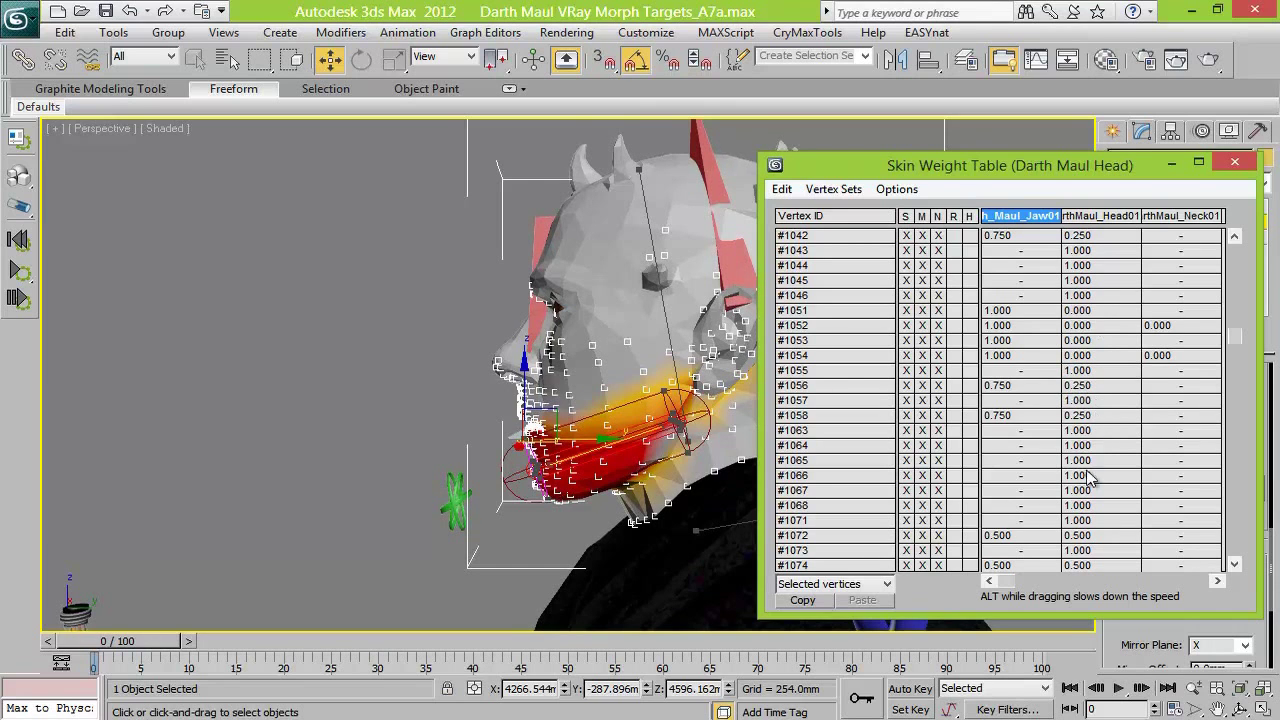
scroll(998, 270, "down", 3)
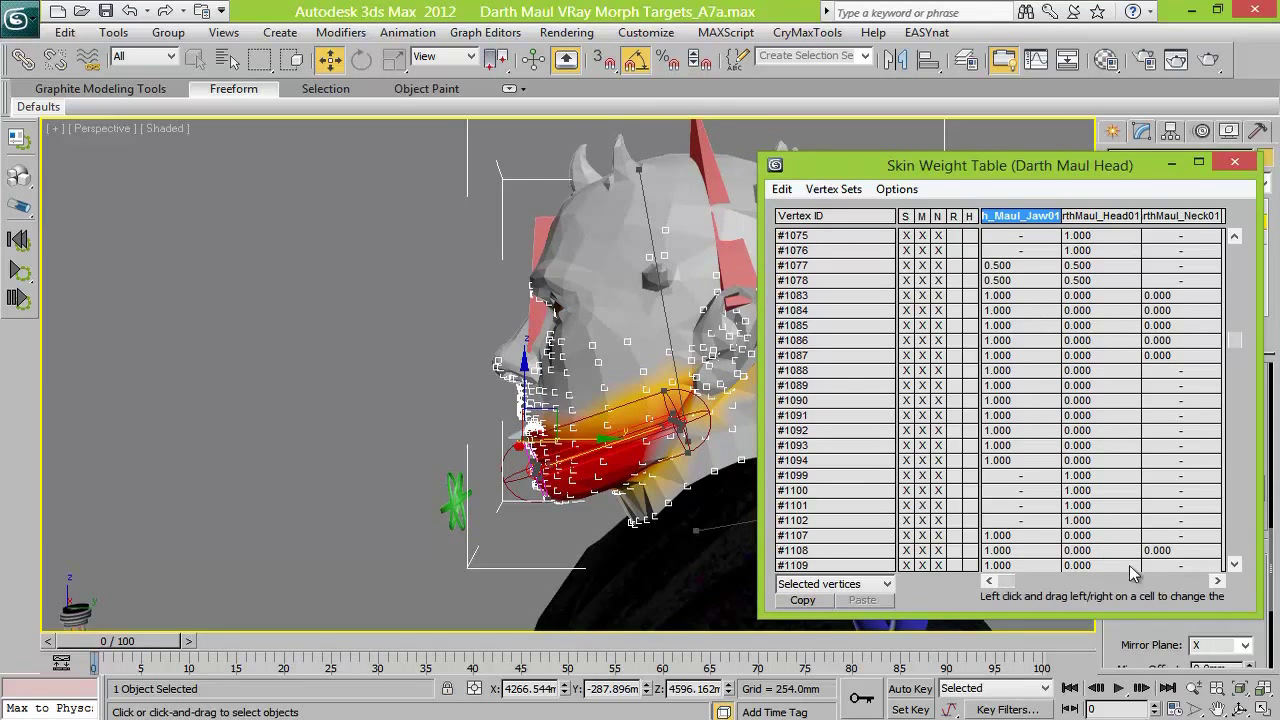
Examine the bone weights of the selected vertices from #1109 to #1726
scroll(1136, 570, "down", 3)
scroll(1066, 355, "down", 3)
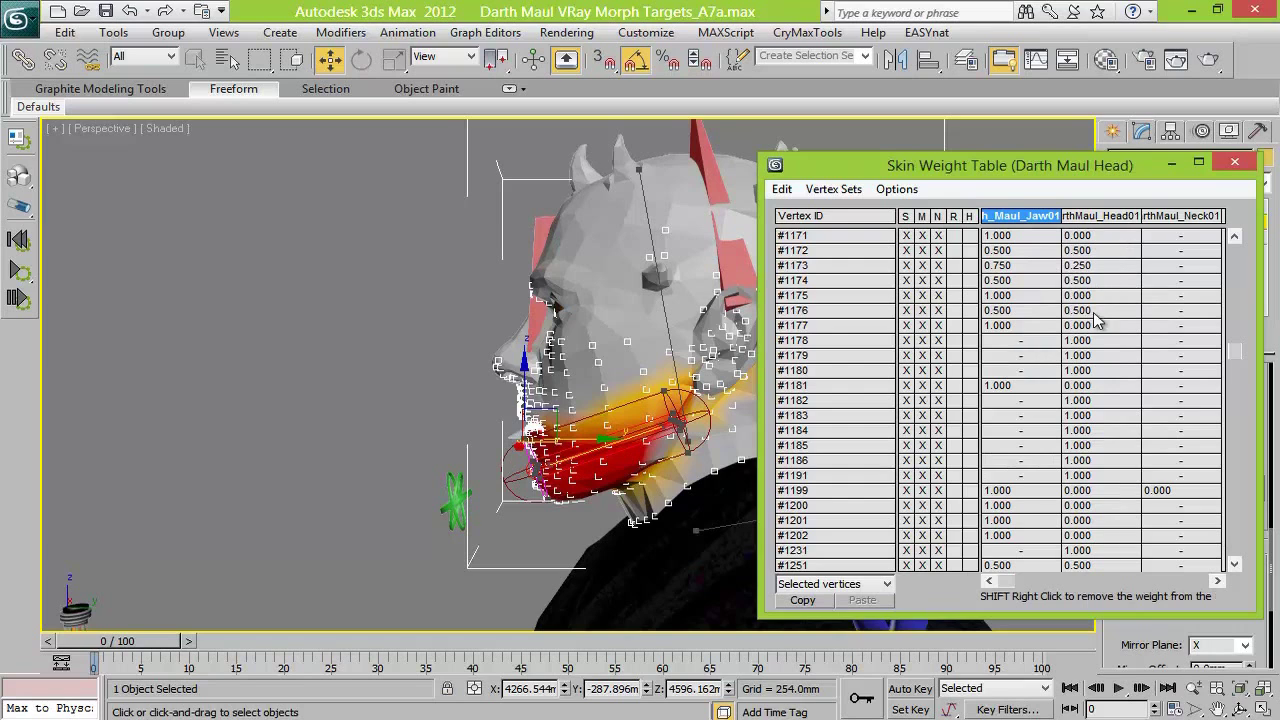
scroll(1110, 548, "down", 3)
left_click(922, 239)
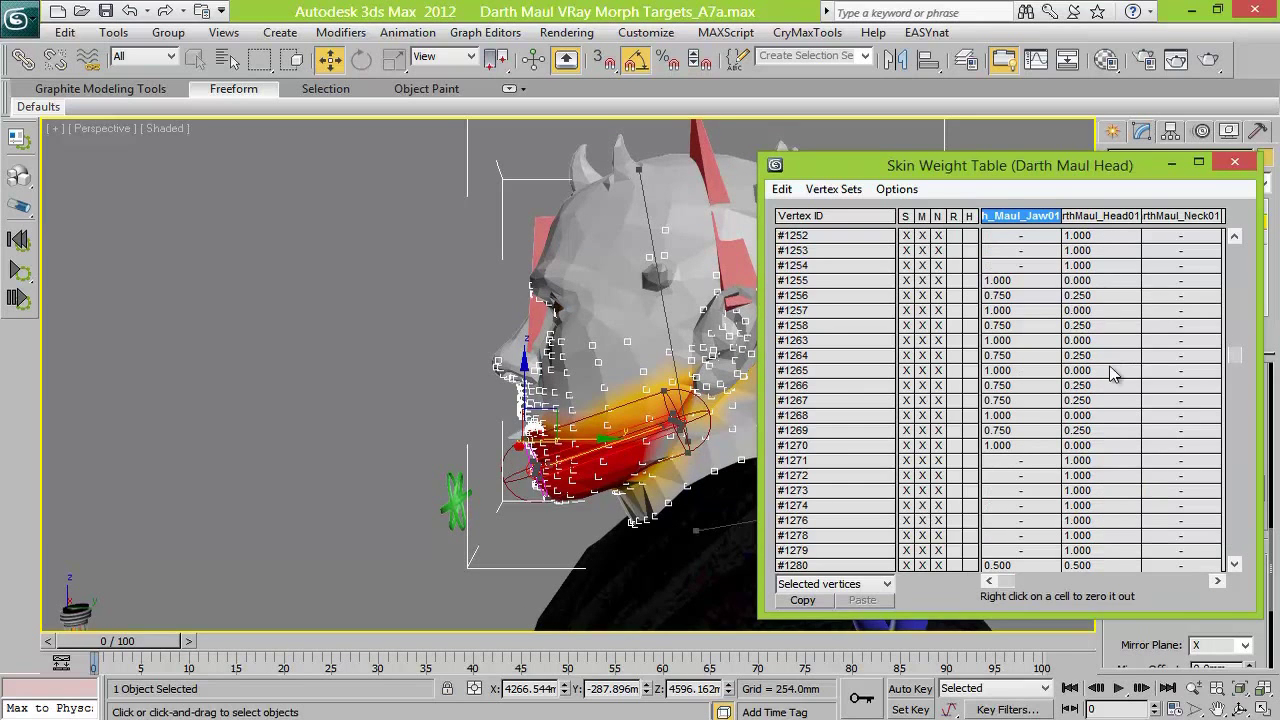
left_click(1237, 545)
left_click(1240, 553)
left_click(1240, 550)
left_click(1240, 543)
left_click(1240, 545)
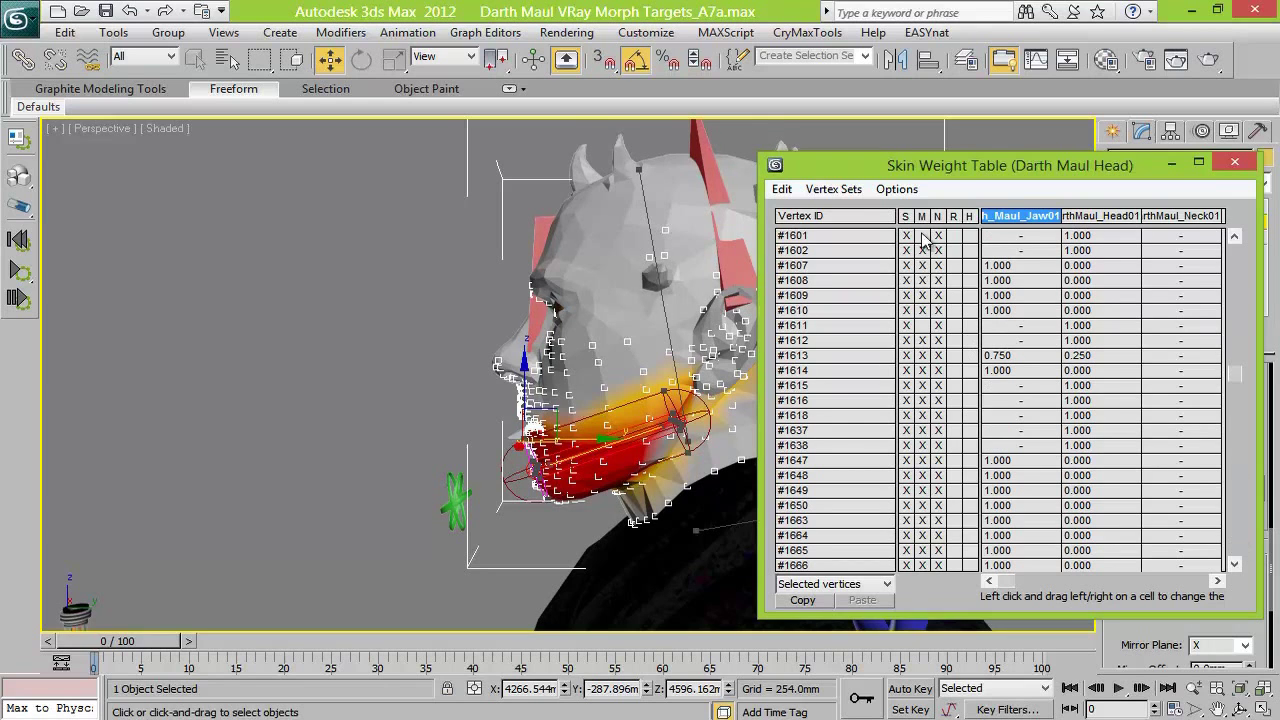
left_click(1238, 548)
left_click(1240, 552)
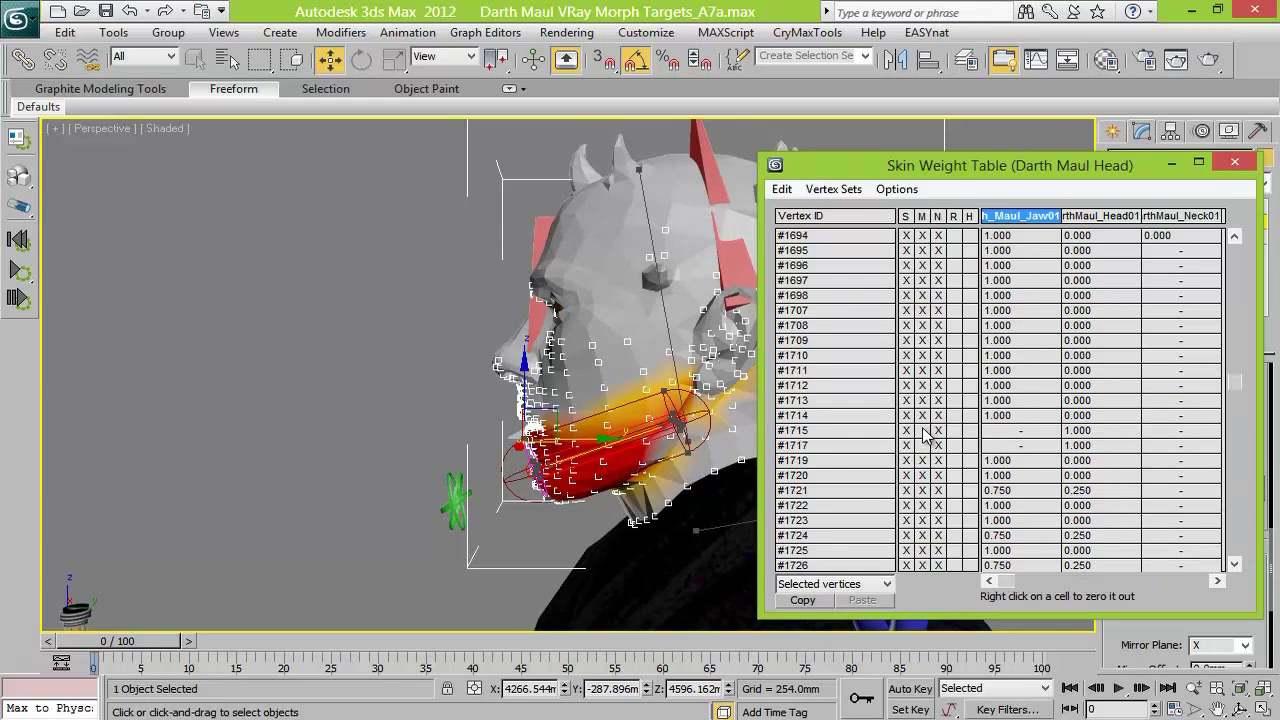
Examine the bone weights of the selected vertices from #1726 to #2223
left_click(1244, 556)
left_click(1236, 552)
left_click(1236, 552)
left_click(1236, 552)
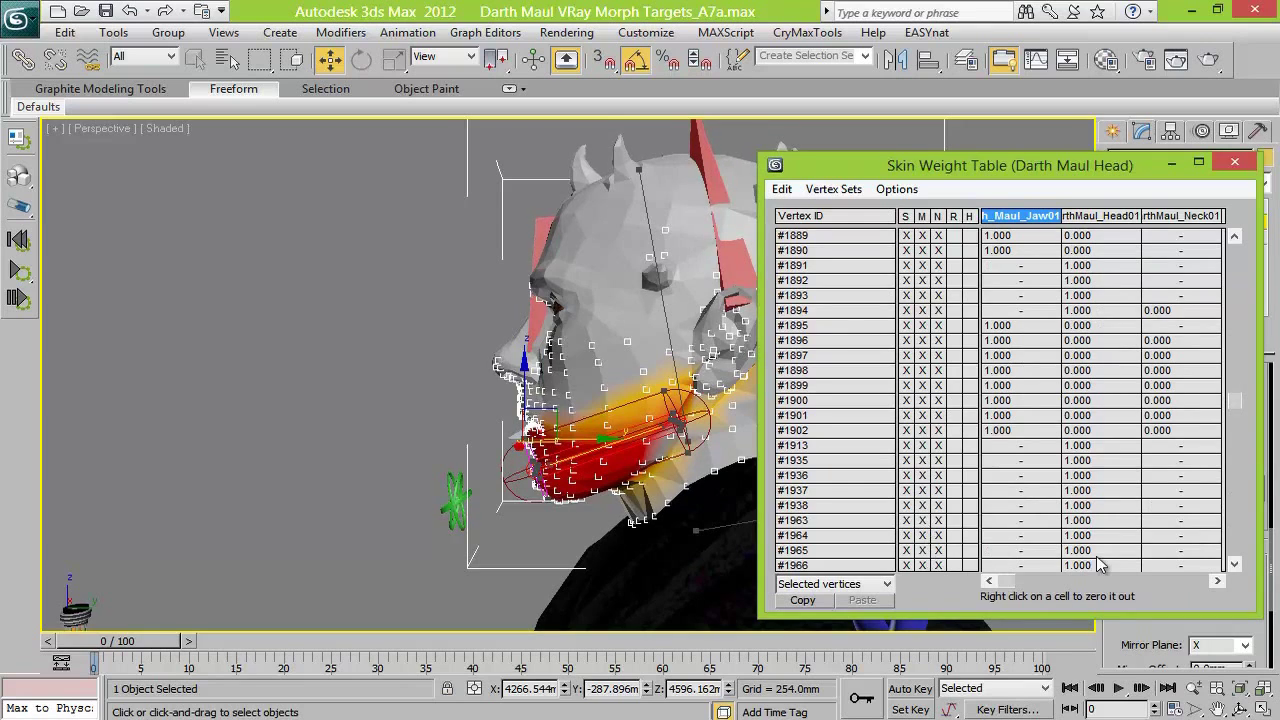
left_click(1232, 551)
left_click(1233, 555)
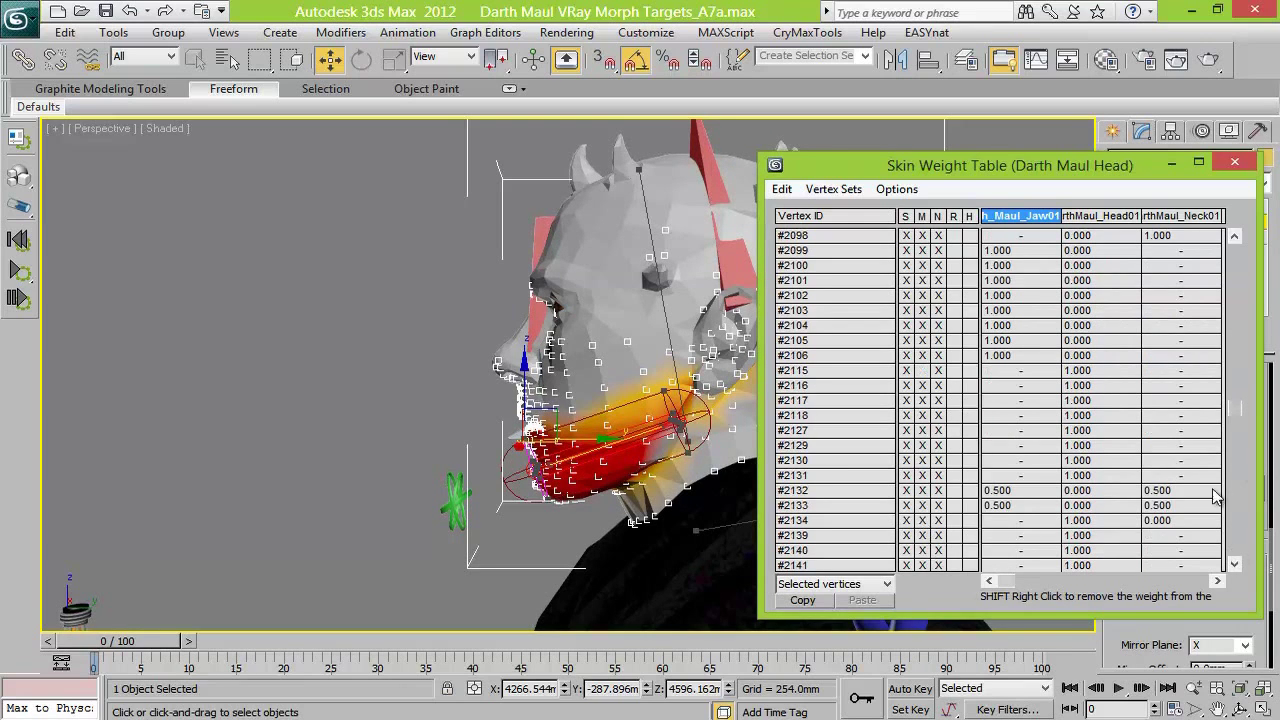
left_click(1235, 550)
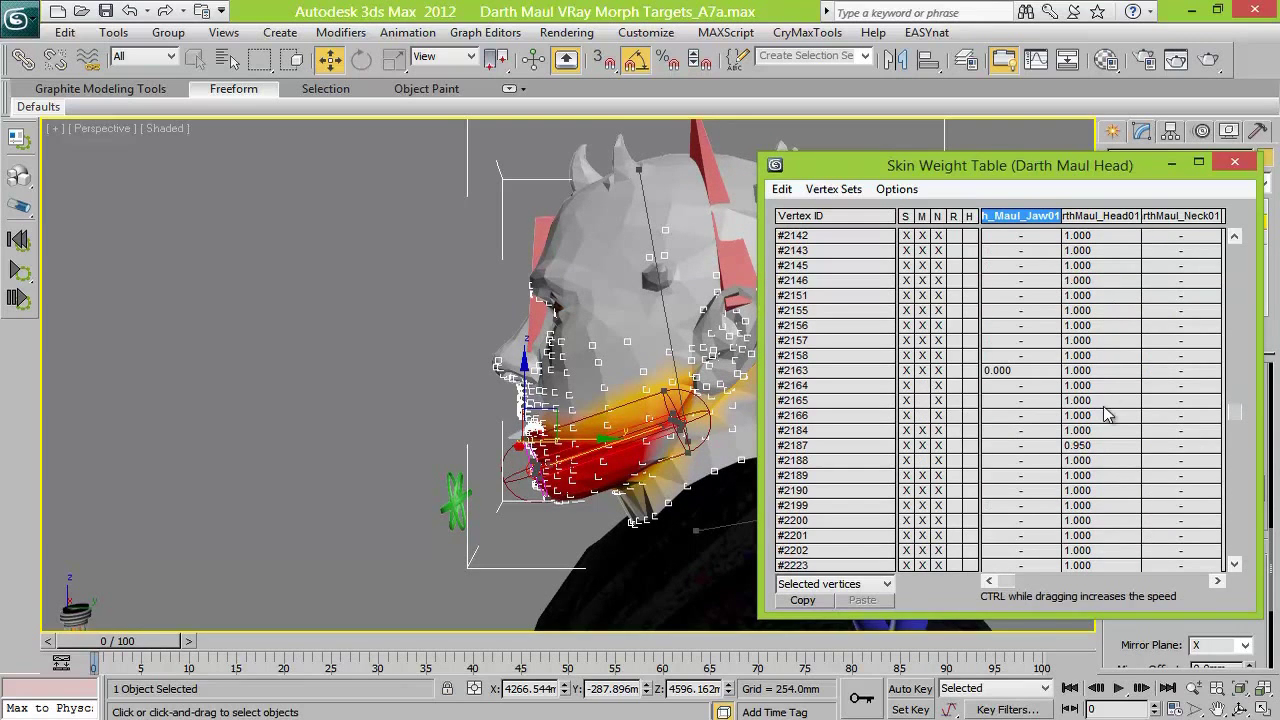
Set the Bn_DarthMaul_Head01 weight of vertices #2664 and #2666 to 1, and edit the same weight of vertex #2576
left_click(1238, 540)
left_click(1237, 552)
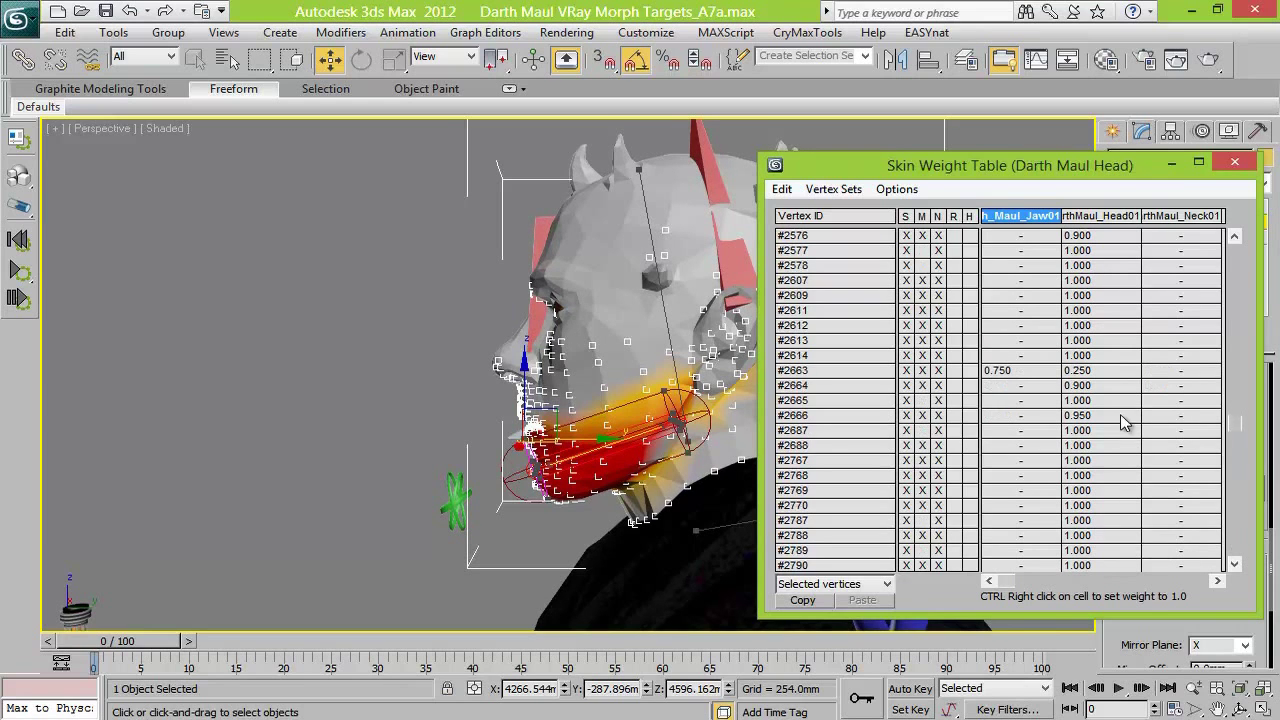
left_click_drag(927, 380, 924, 555)
left_click(1080, 385)
type("1")
key("Return")
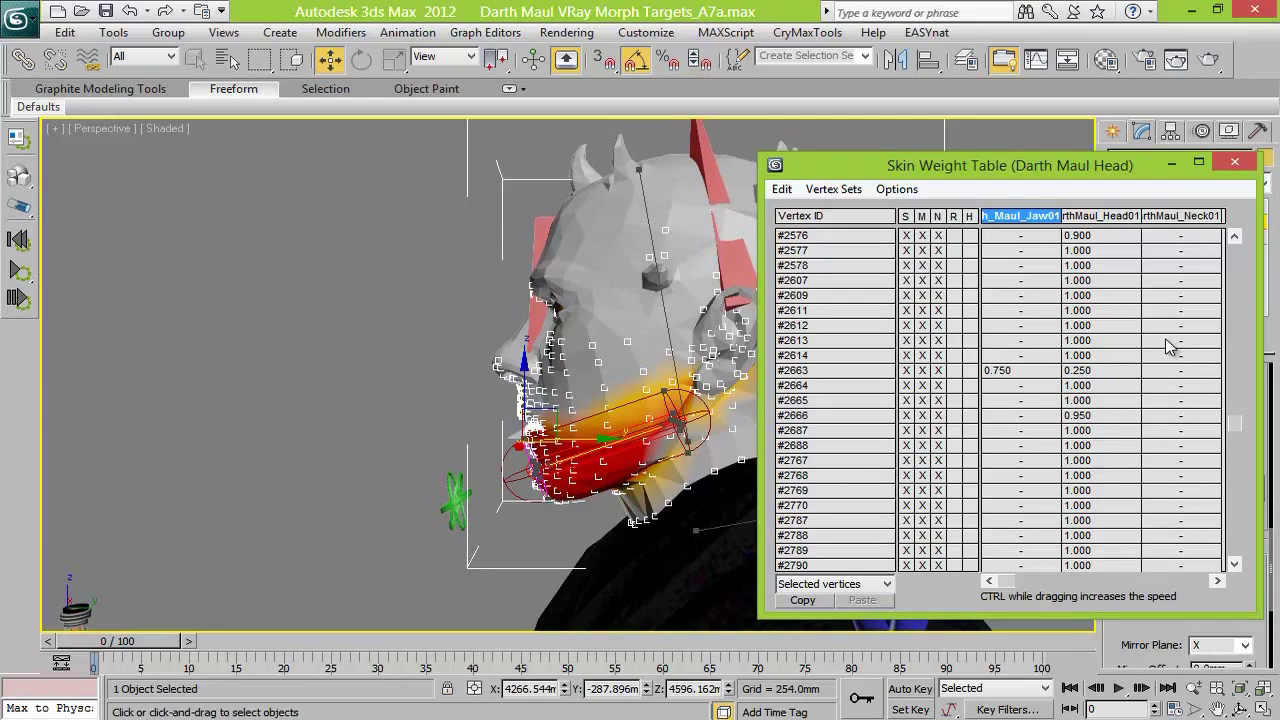
left_click(1086, 413)
type("1")
key("Return")
left_click(1097, 235)
type("2")
key("Return")
Examine the bone weights of the selected vertices from #2790 to #3525
left_click(1237, 552)
left_click(1237, 552)
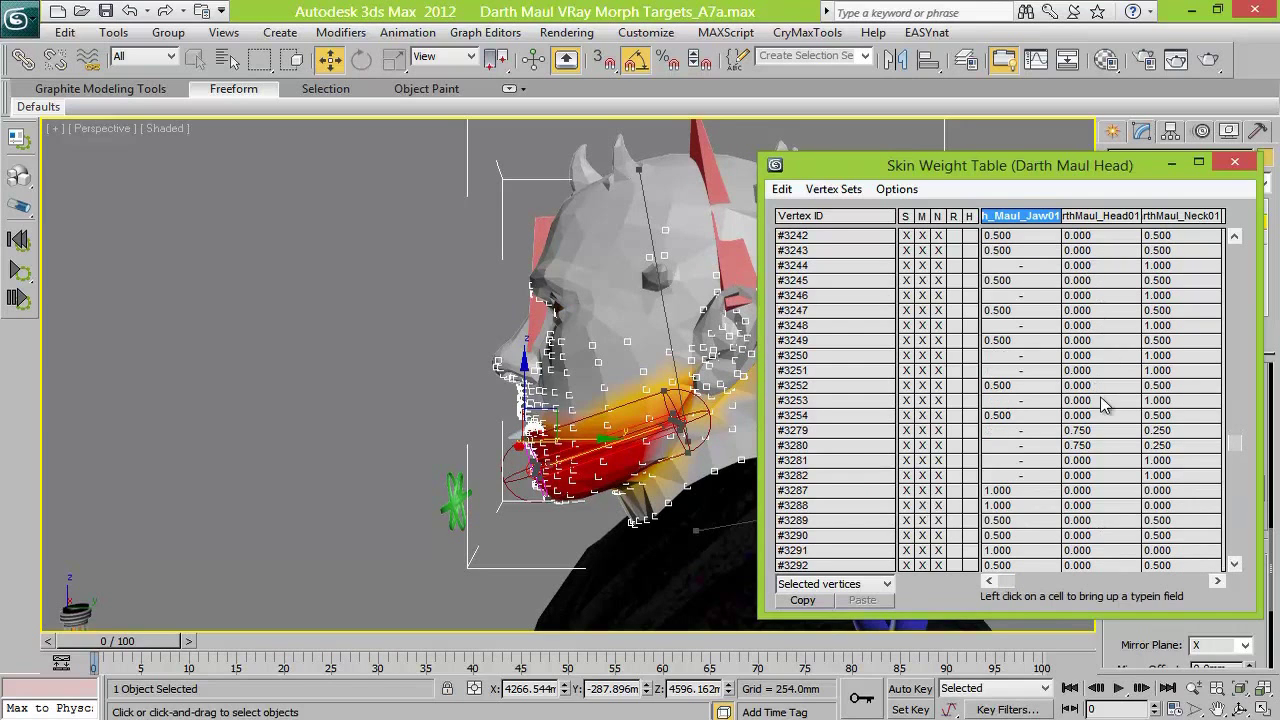
left_click(1237, 545)
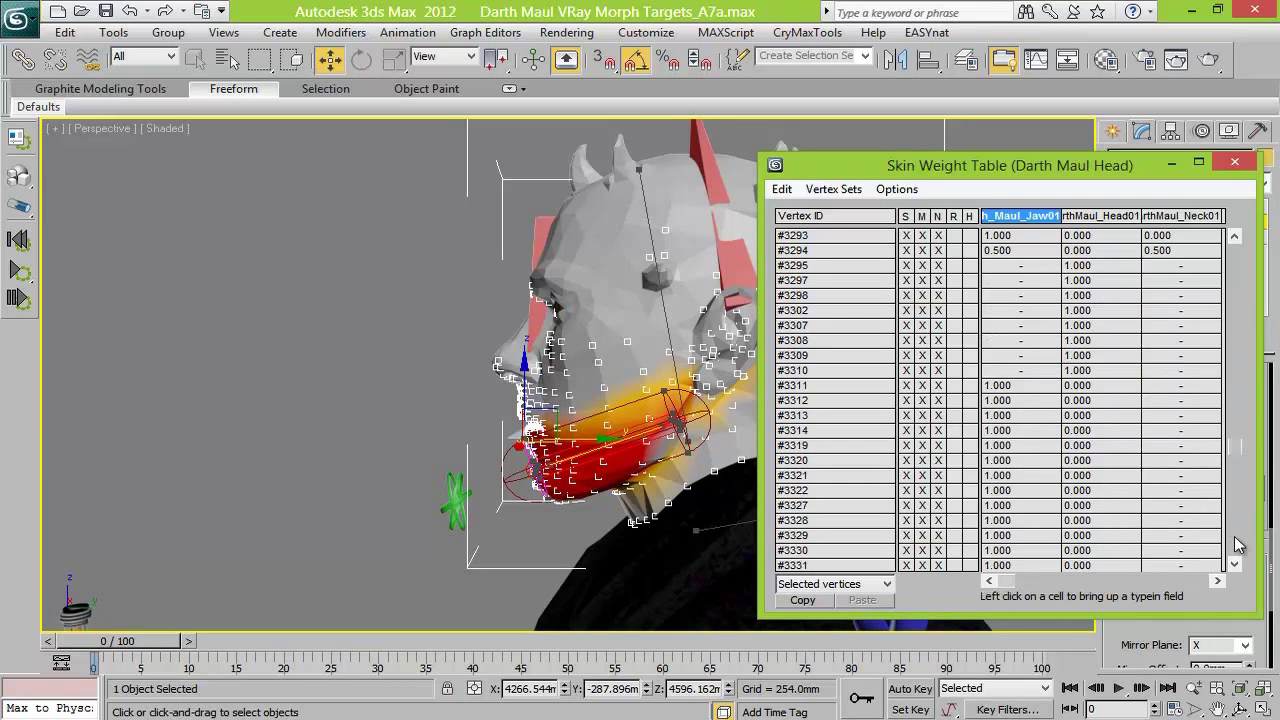
left_click(1237, 545)
left_click(1240, 545)
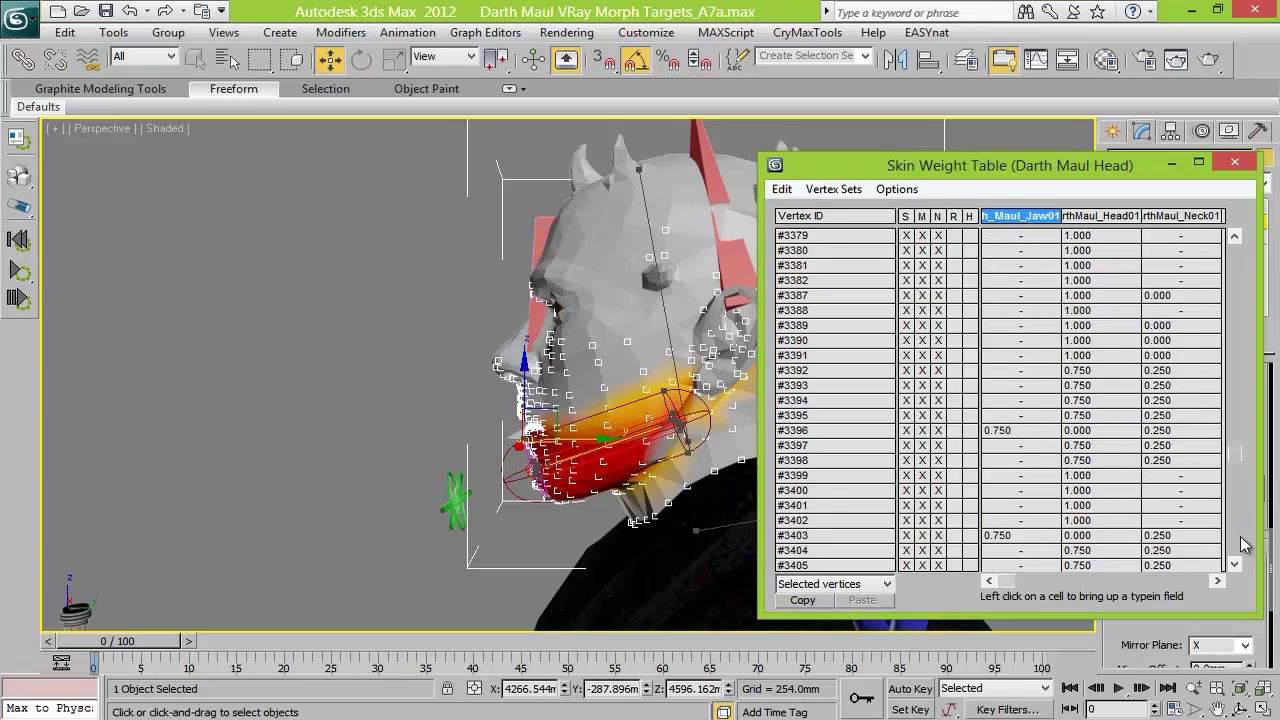
left_click(1243, 542)
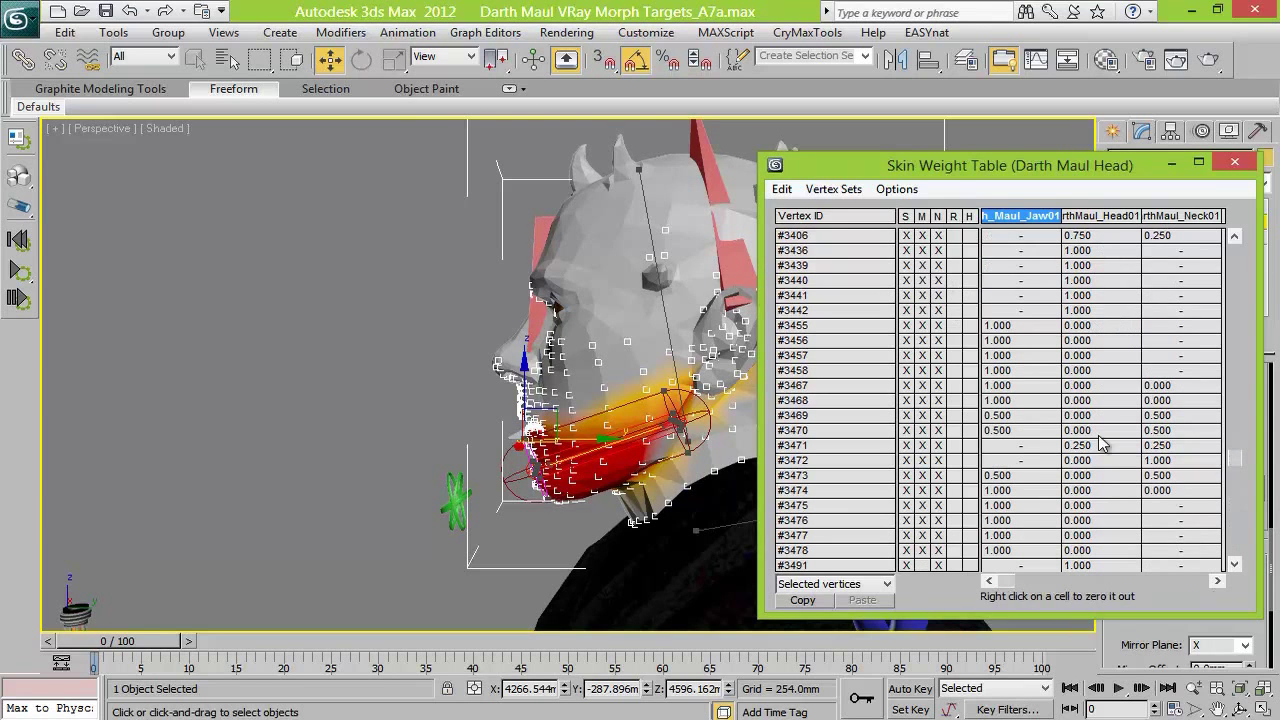
left_click(1239, 545)
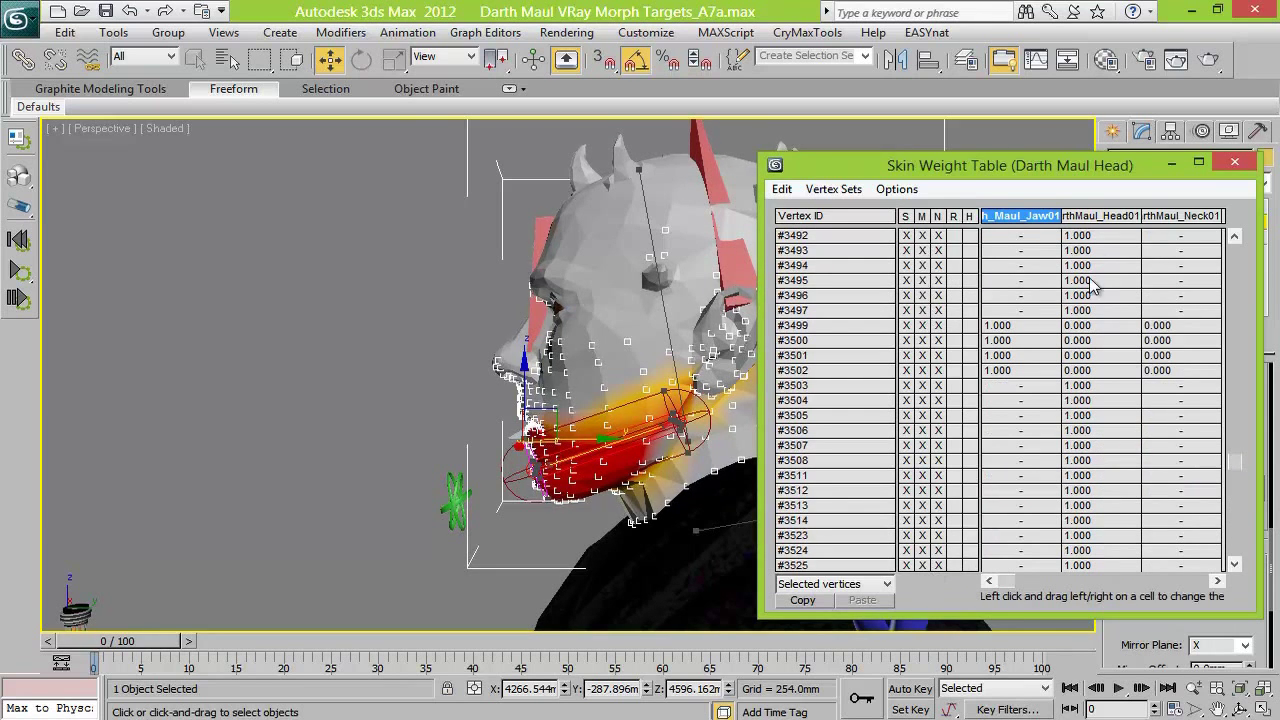
Examine the bone weights of the selected vertices from #3525 to #3684
left_click(1237, 541)
left_click(1236, 537)
left_click(922, 475)
left_click(922, 504)
left_click(927, 550)
left_click(1236, 546)
left_click(922, 240)
left_click(922, 251)
left_click(922, 295)
left_click(923, 325)
left_click(923, 536)
left_click(923, 550)
left_click_drag(1080, 564, 1106, 558)
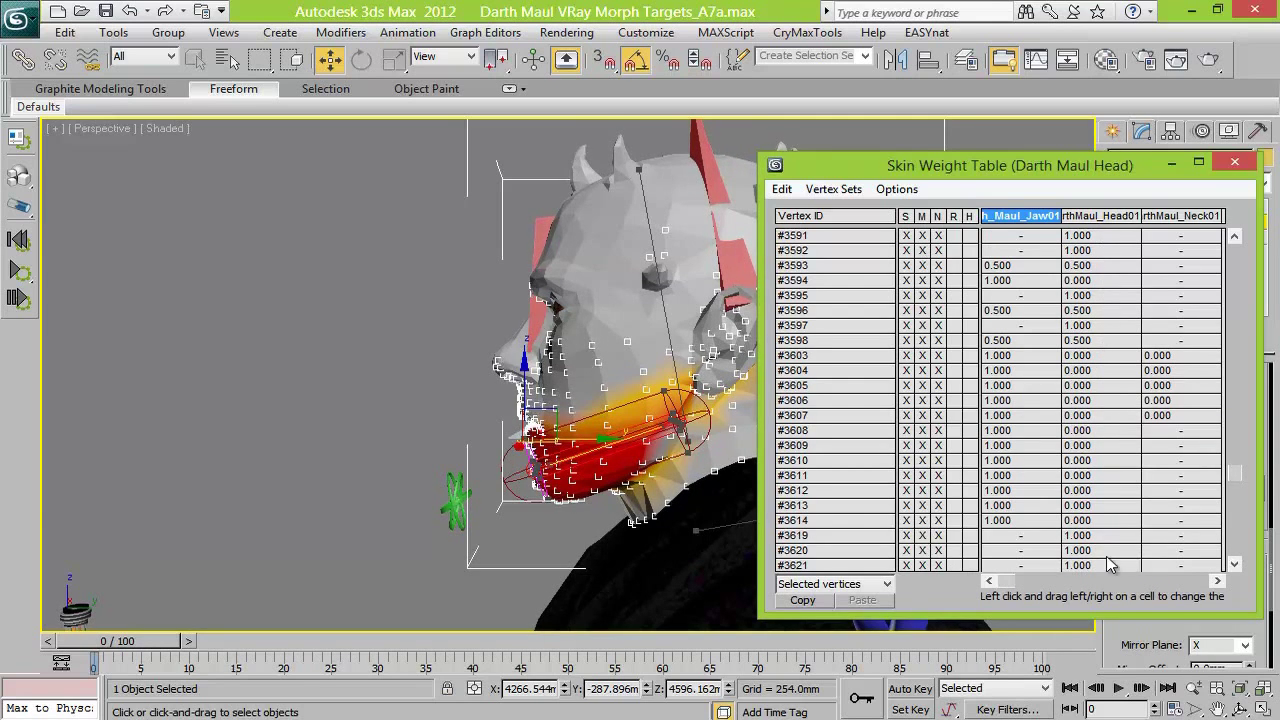
left_click(1236, 548)
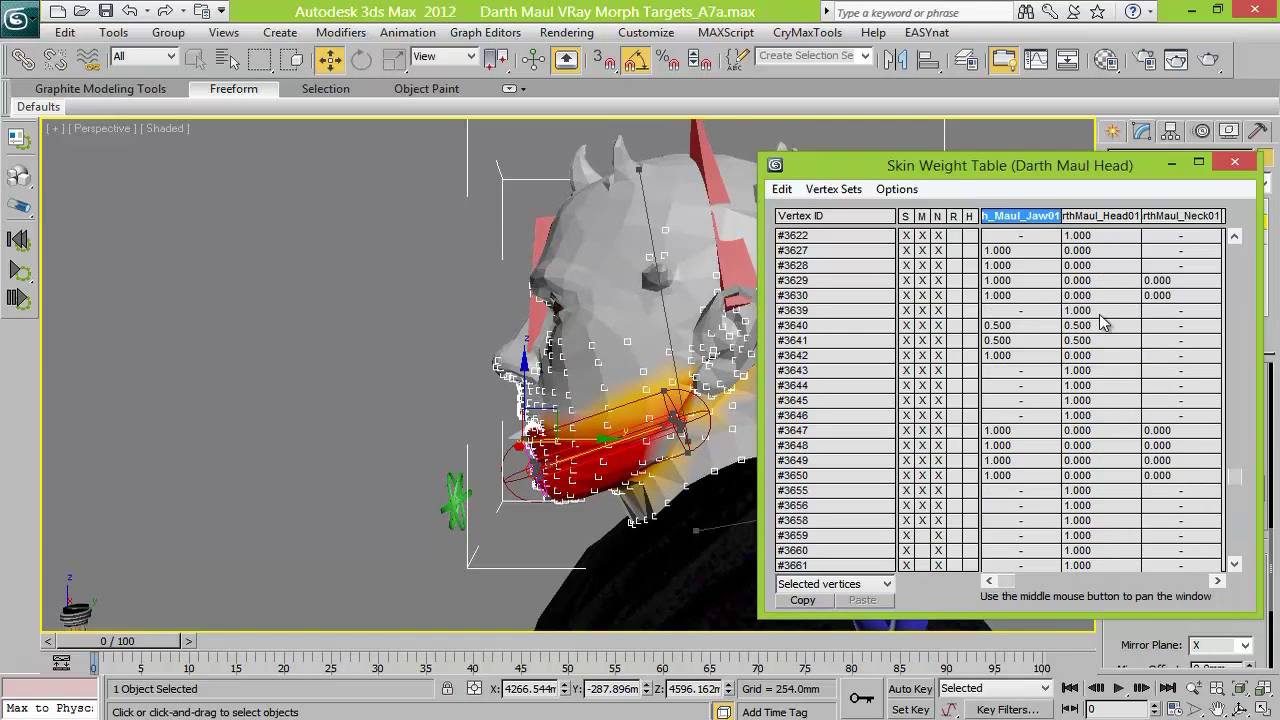
left_click(925, 537)
left_click(925, 551)
left_click(925, 565)
left_click(1236, 551)
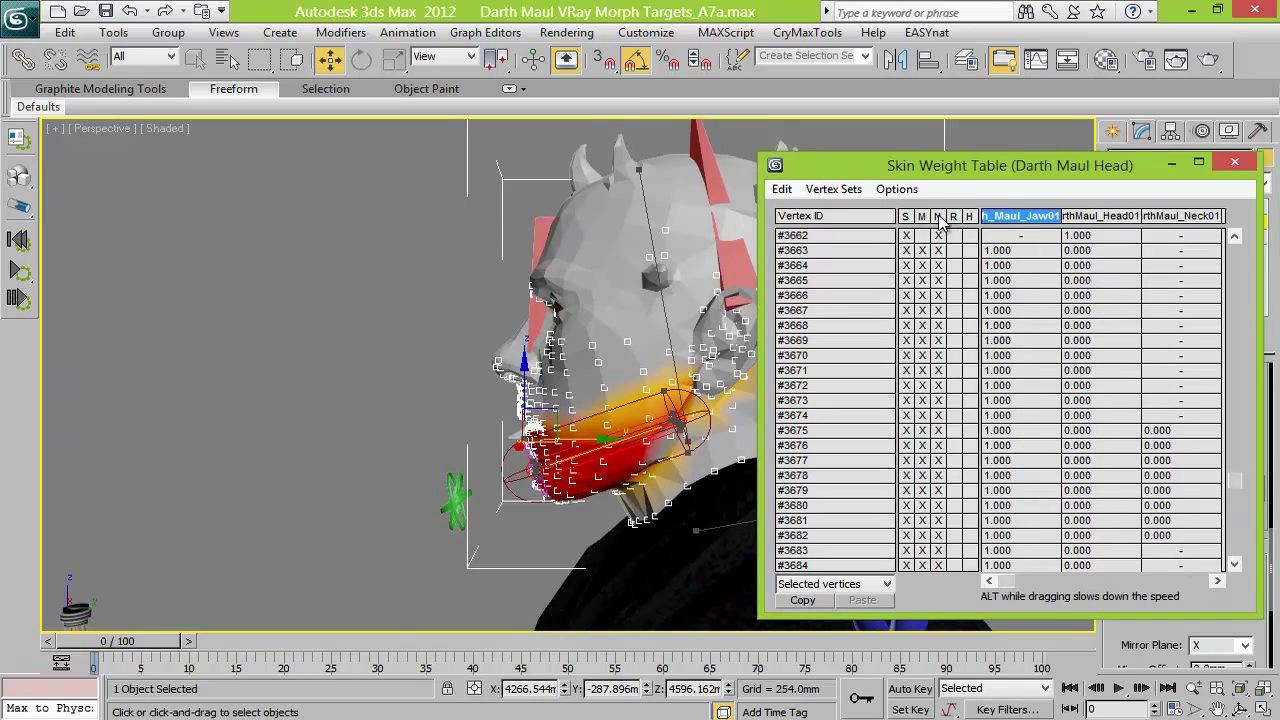
Set the Bn_DarthMaul_Head01 weight of vertices #3704 and #3699 to 1
left_click(1248, 550)
double_click(1078, 520)
type("1")
key("Return")
double_click(1099, 448)
type("1")
key("Return")
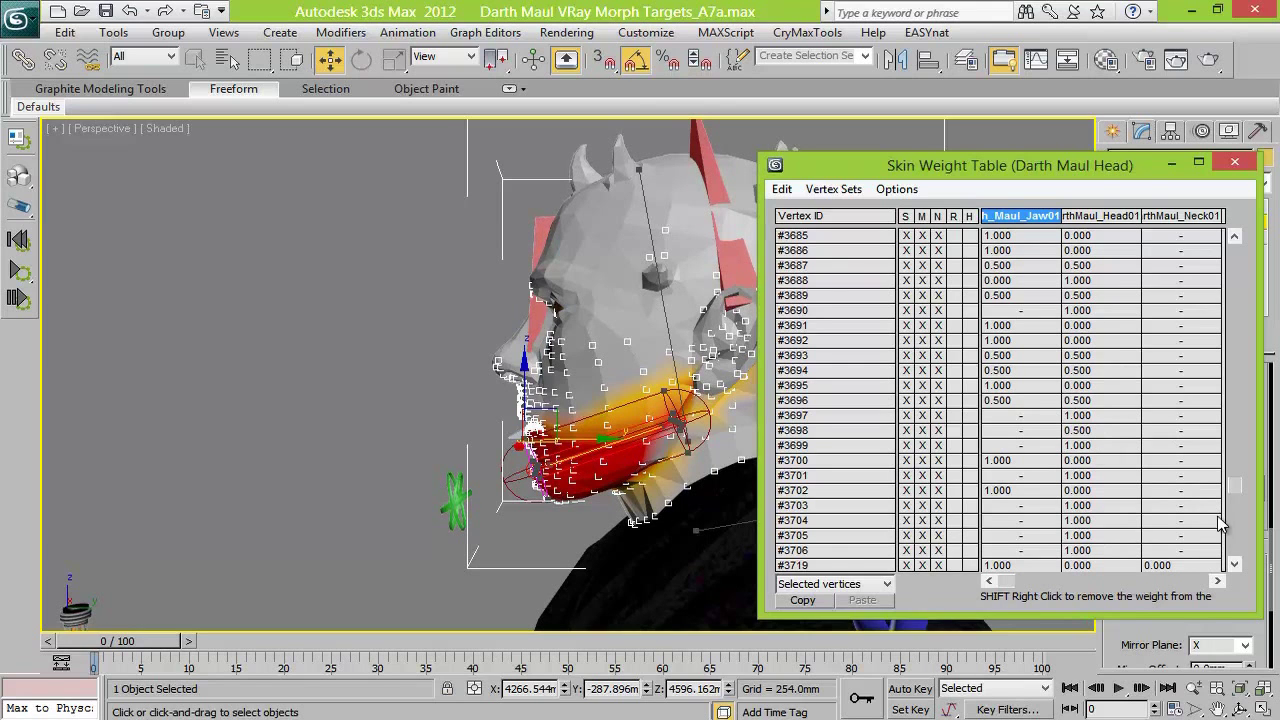
Examine the bone weights of the selected vertices from #3719 to #4125
left_click(1238, 552)
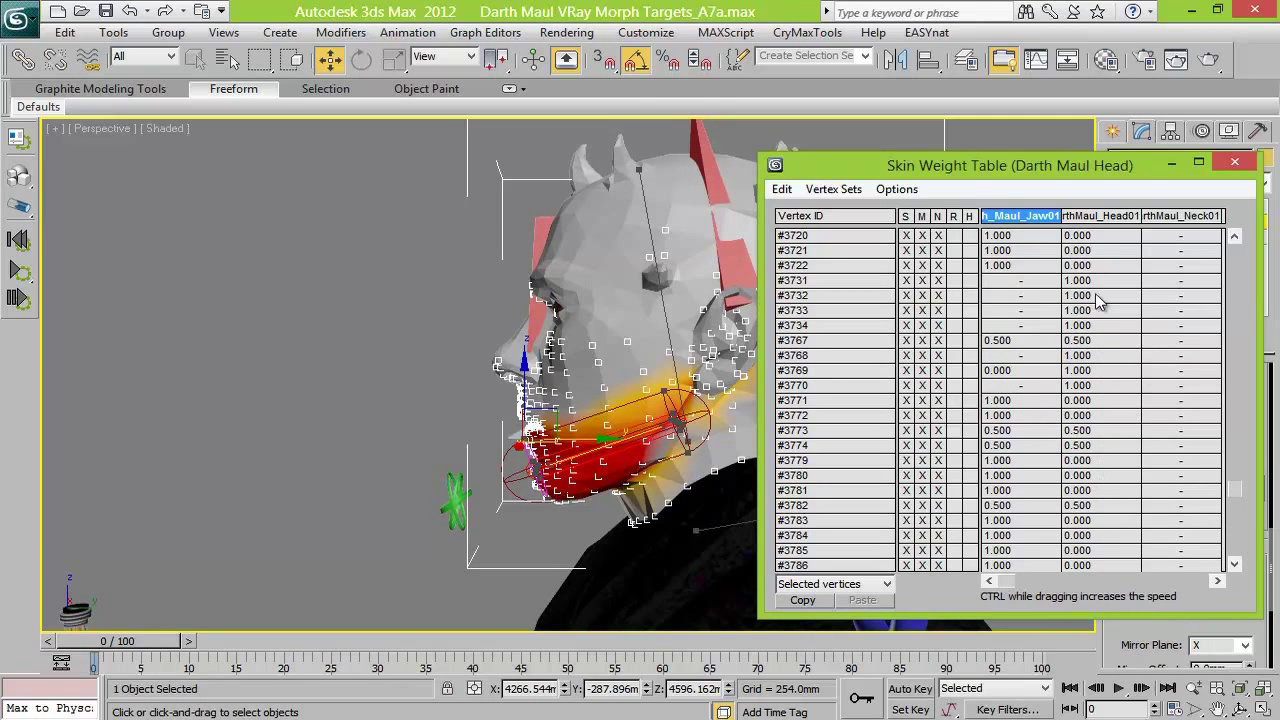
left_click(1234, 552)
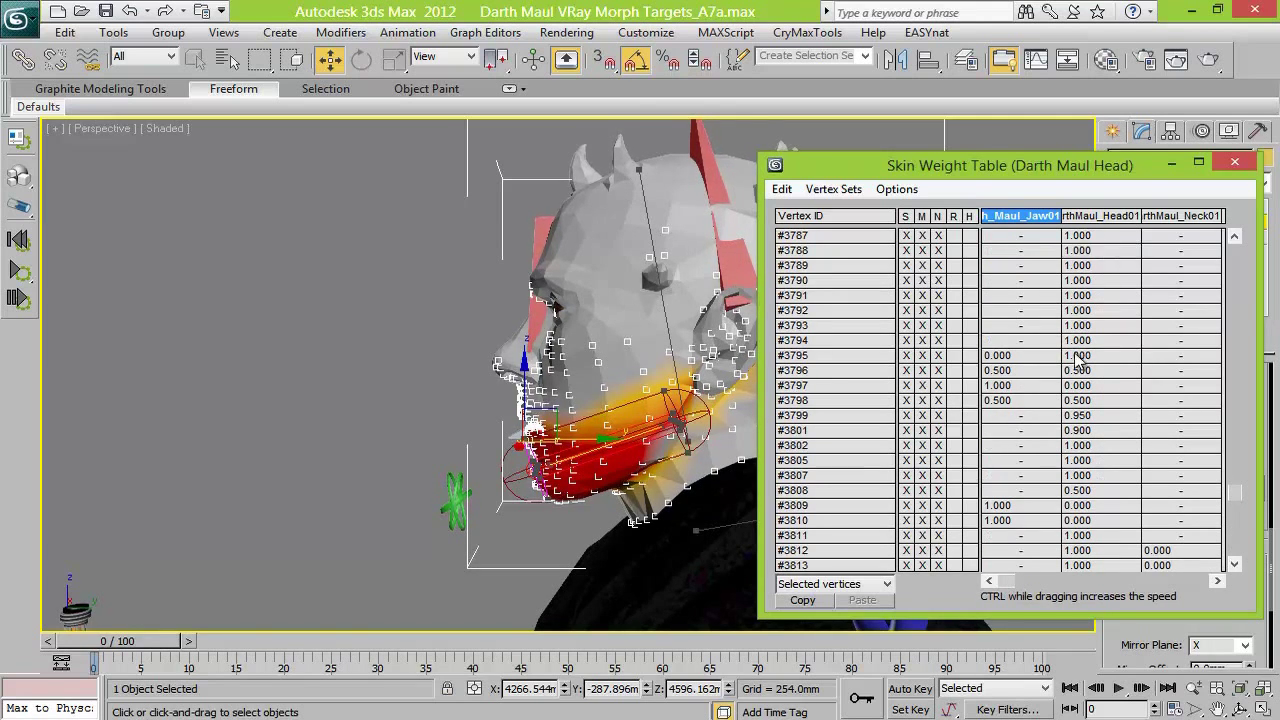
left_click(1236, 545)
left_click(1236, 545)
left_click(1236, 545)
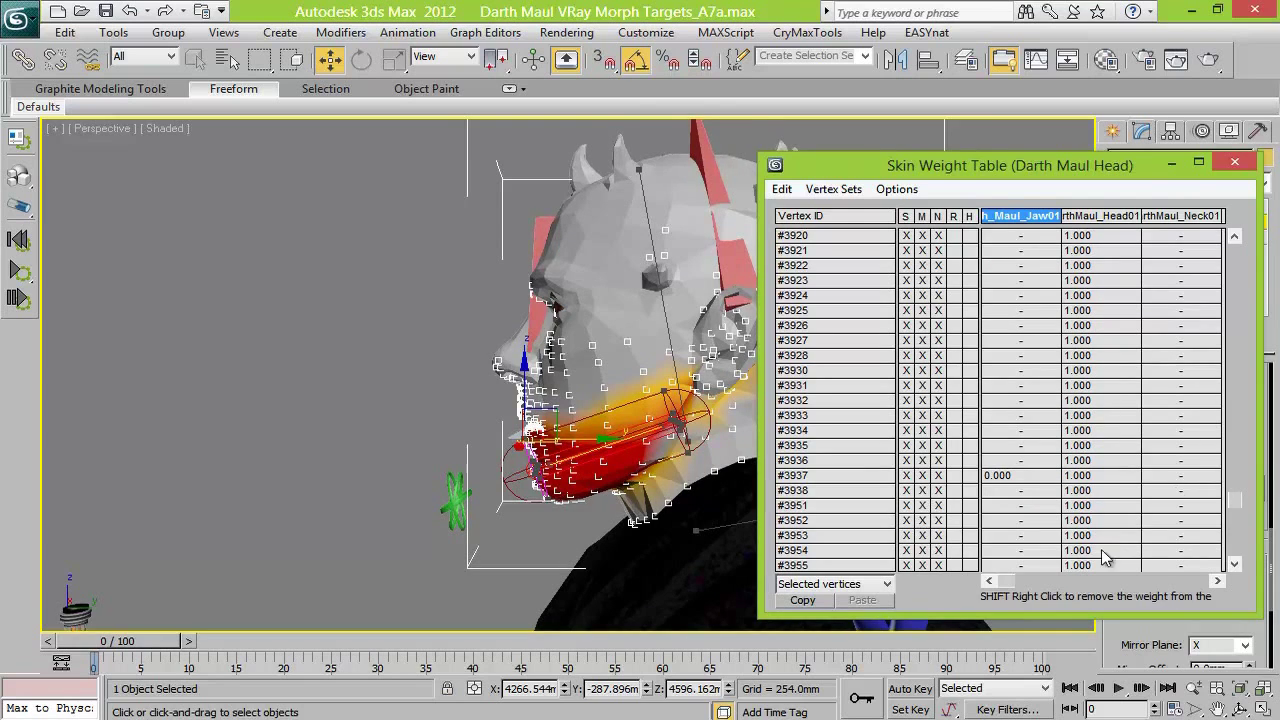
left_click(1237, 542)
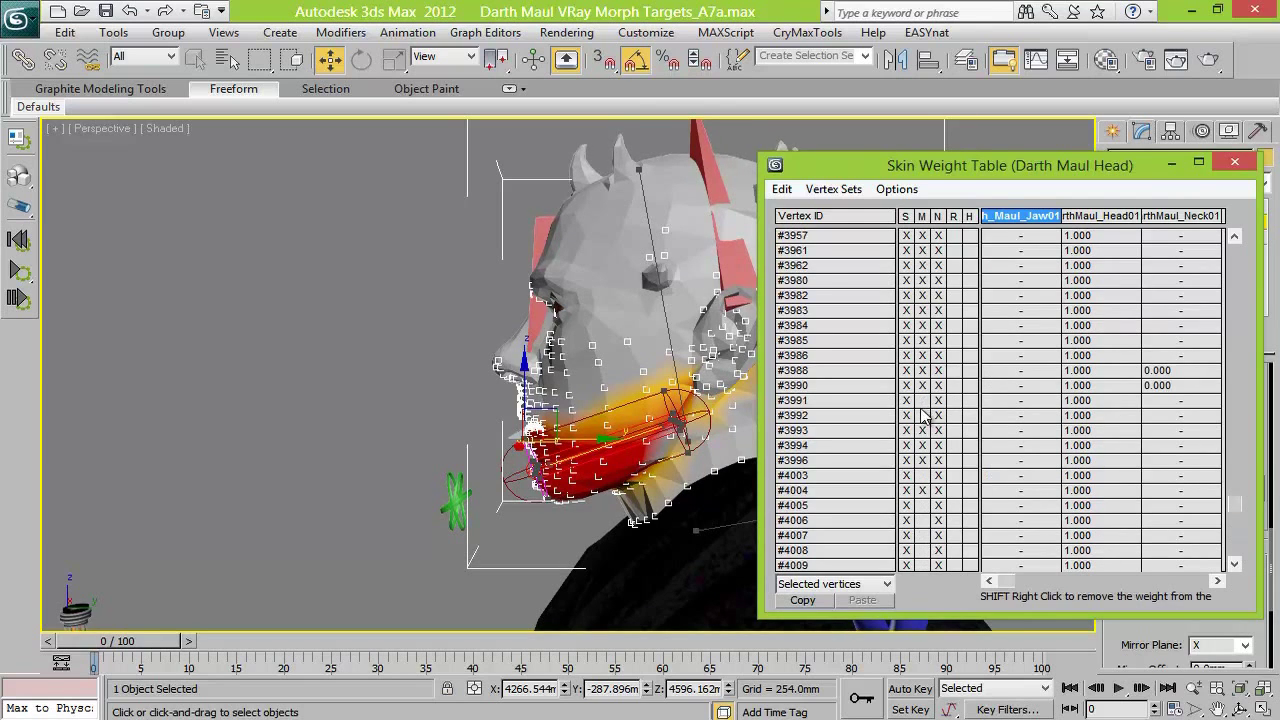
left_click(1236, 552)
left_click(1238, 555)
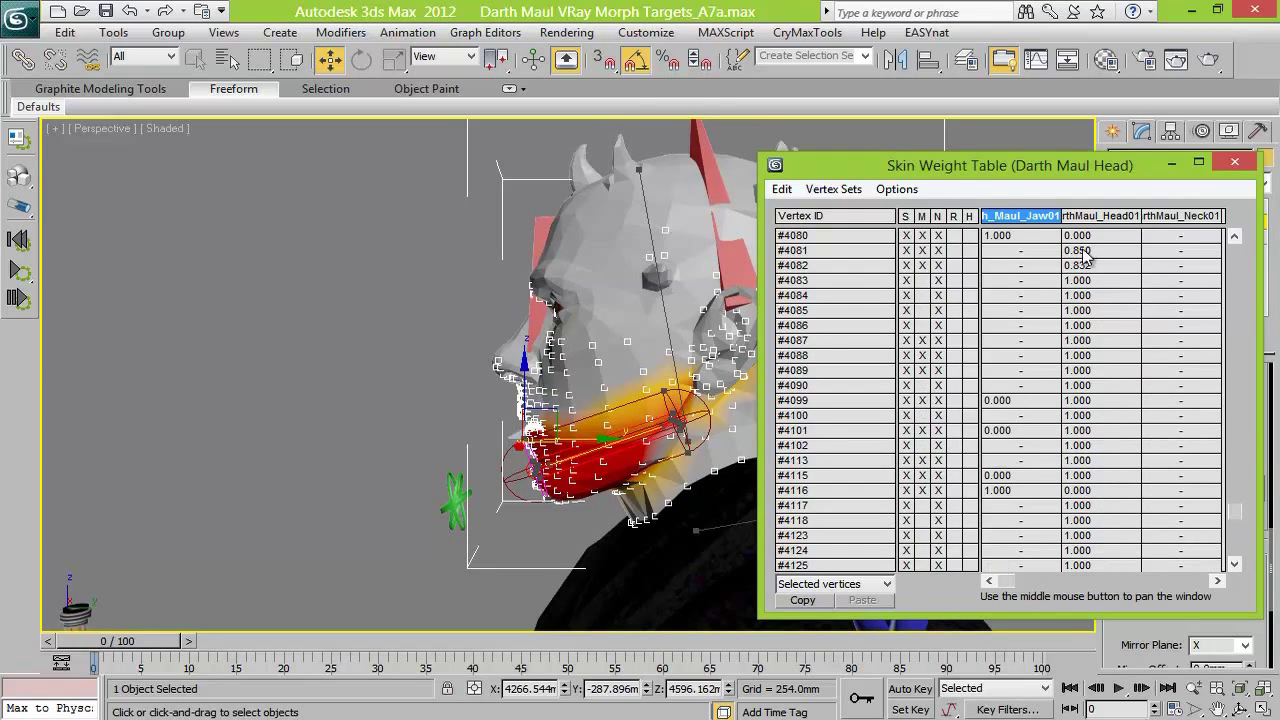
Set the Bn_DarthMaul_Head01 weight of vertex #4137 to 1
left_click_drag(926, 290, 926, 562)
left_click(1230, 552)
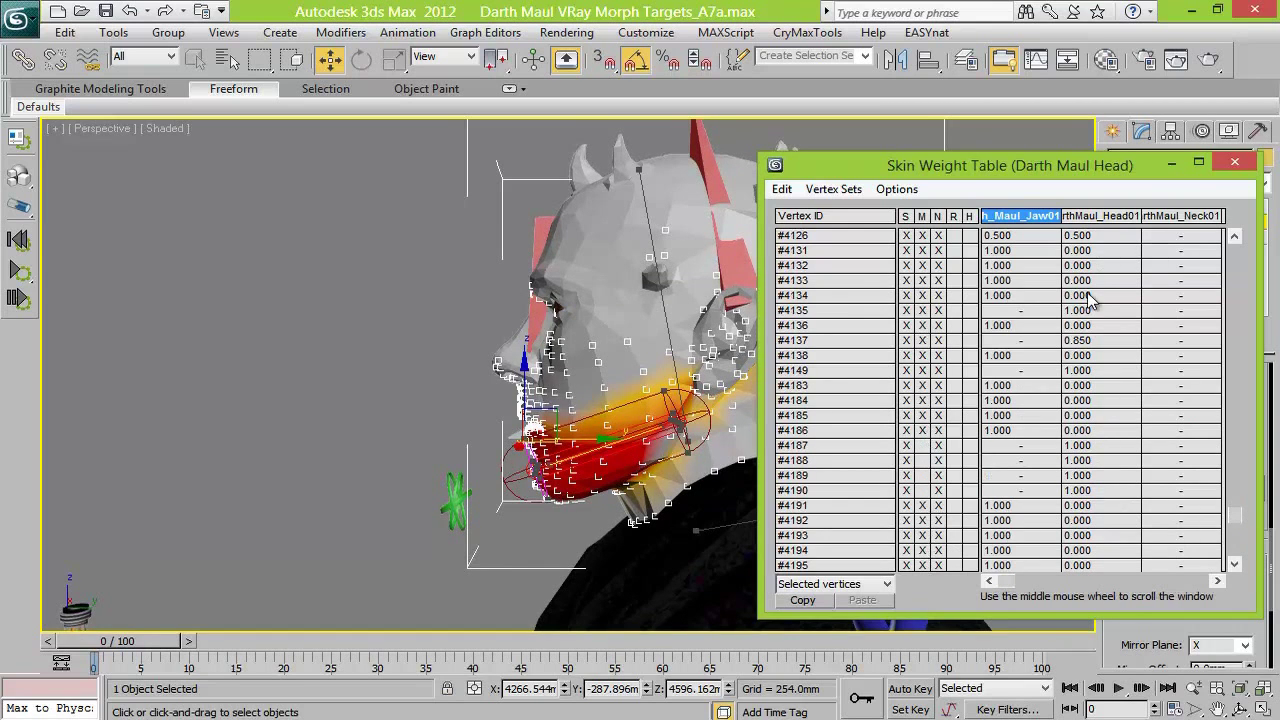
left_click_drag(922, 452, 928, 494)
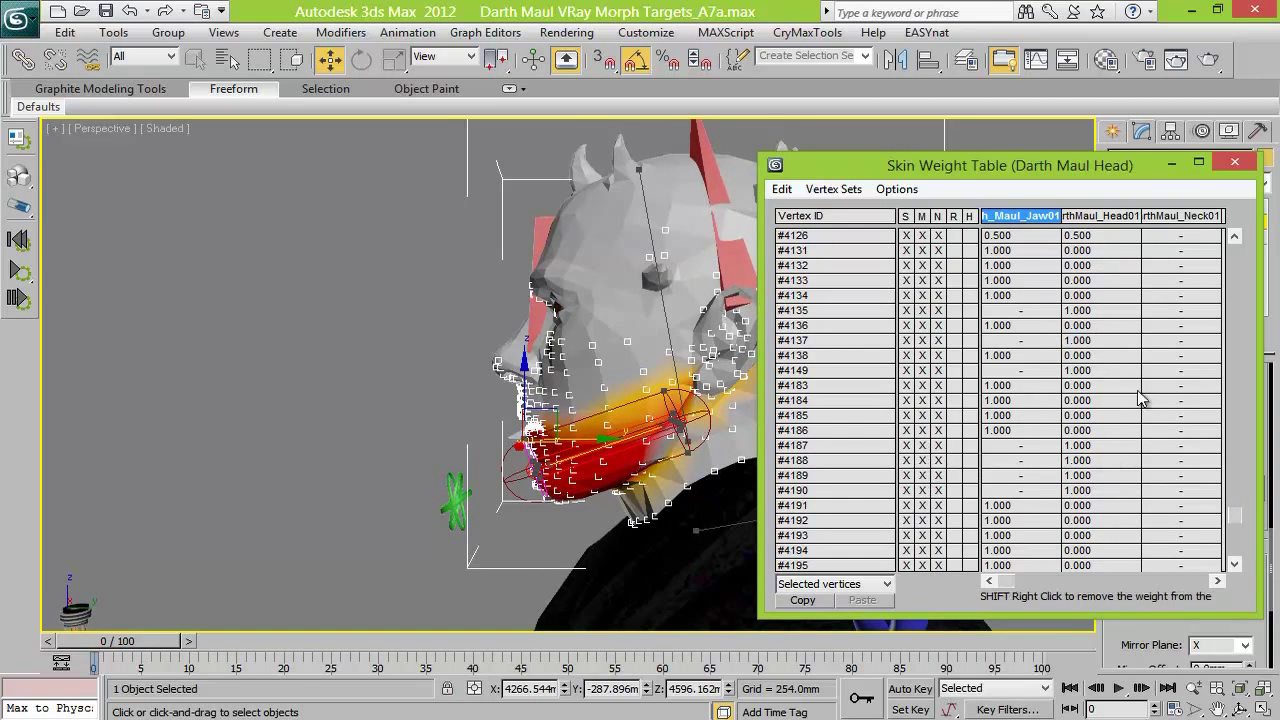
Open the Bn_DarthMaul_Head01 weights of vertices #4293, #4294 and #4320 for editing
left_click(1233, 552)
left_click(1233, 552)
left_click(1080, 537)
key("Return")
left_click(1079, 551)
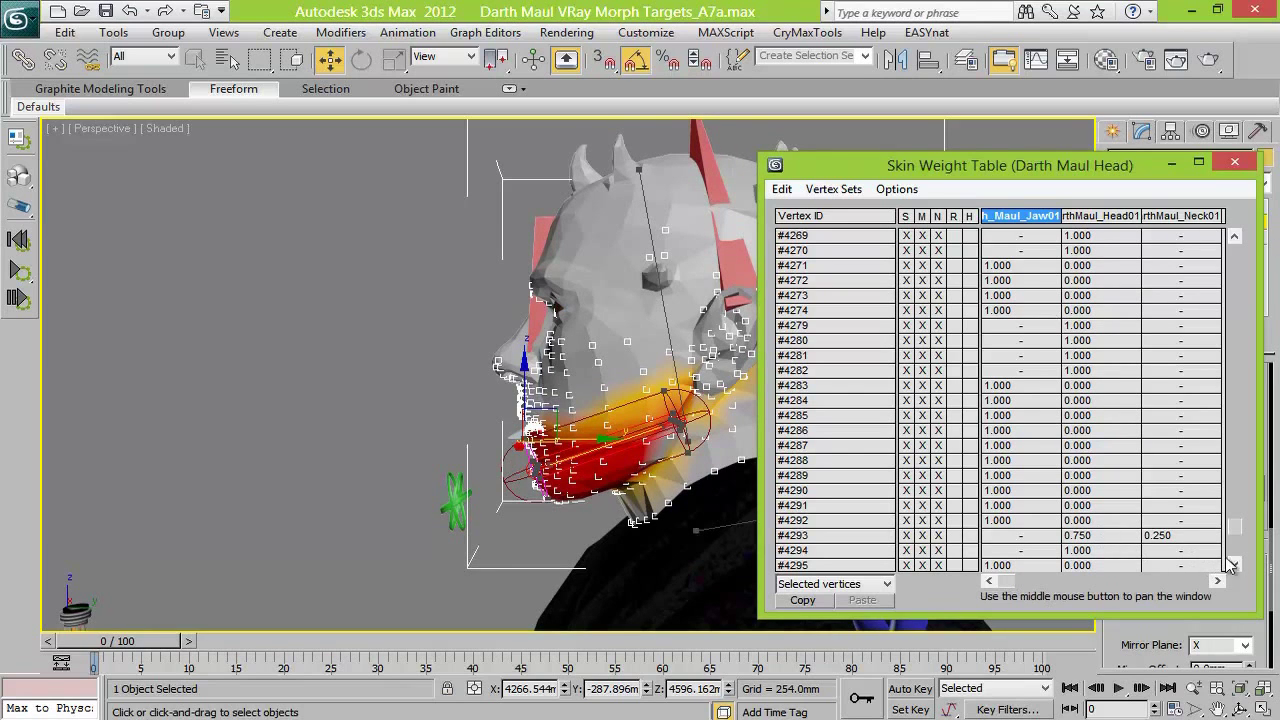
scroll(1080, 362, "down", 7)
left_click(1090, 356)
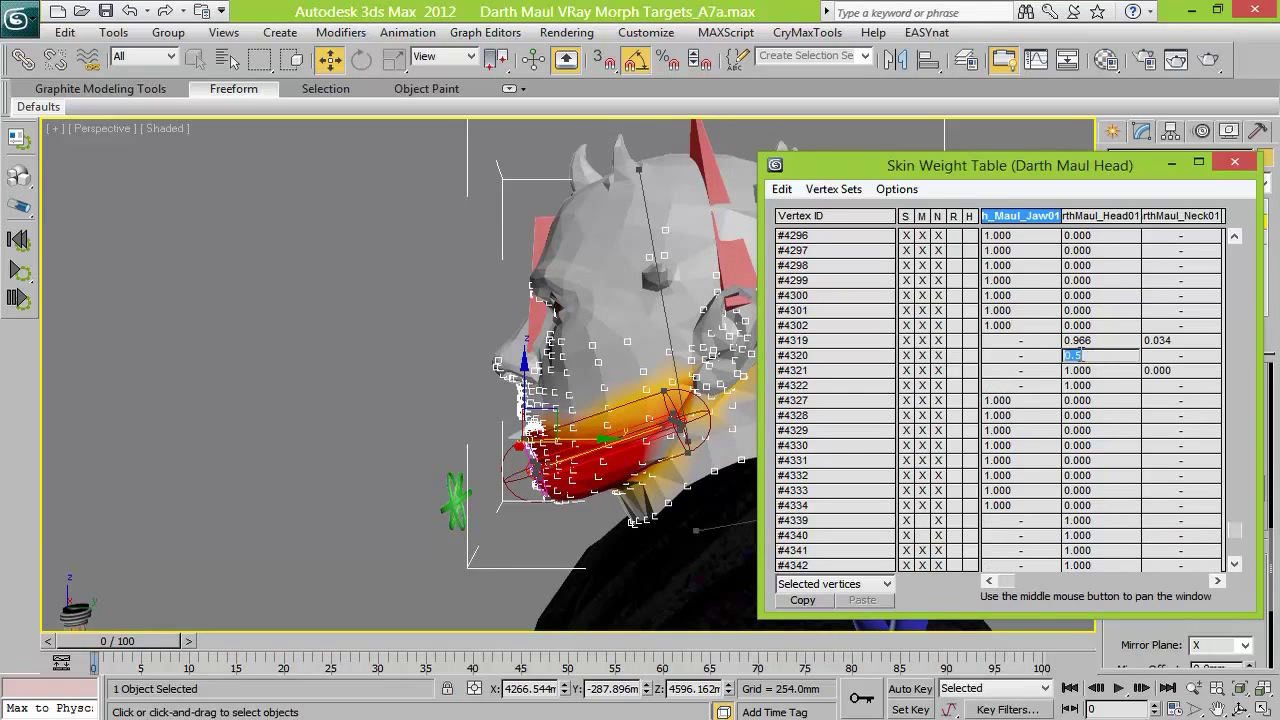
Examine the bone weights of the remaining selected vertices from #4342 onward, past #4576
left_click(1236, 556)
left_click(1237, 552)
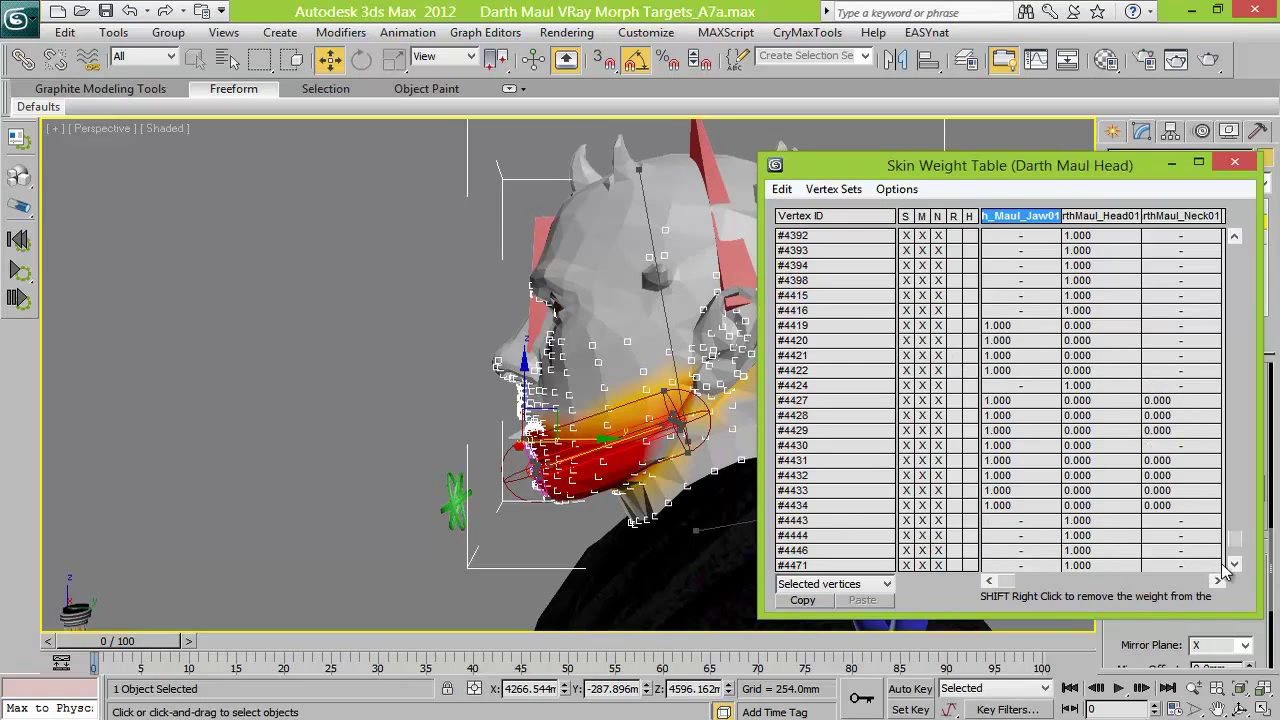
left_click(1235, 563)
left_click(1238, 563)
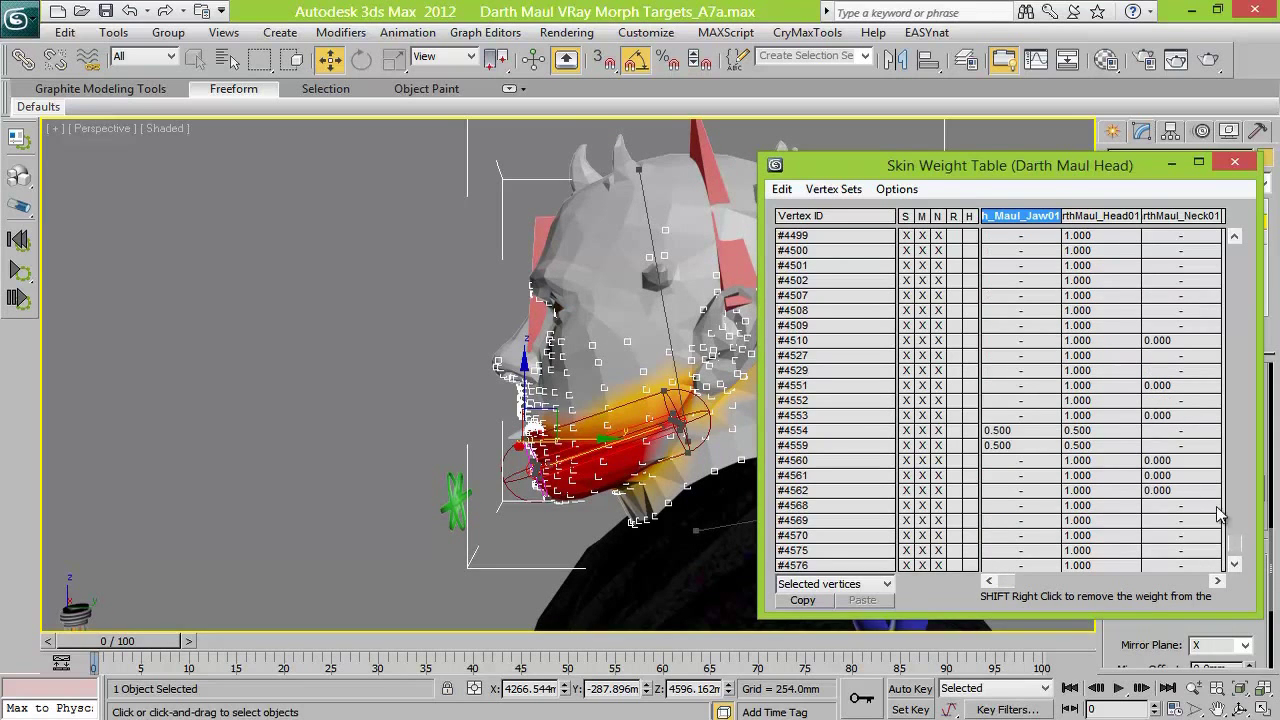
left_click(1234, 566)
left_click(1236, 564)
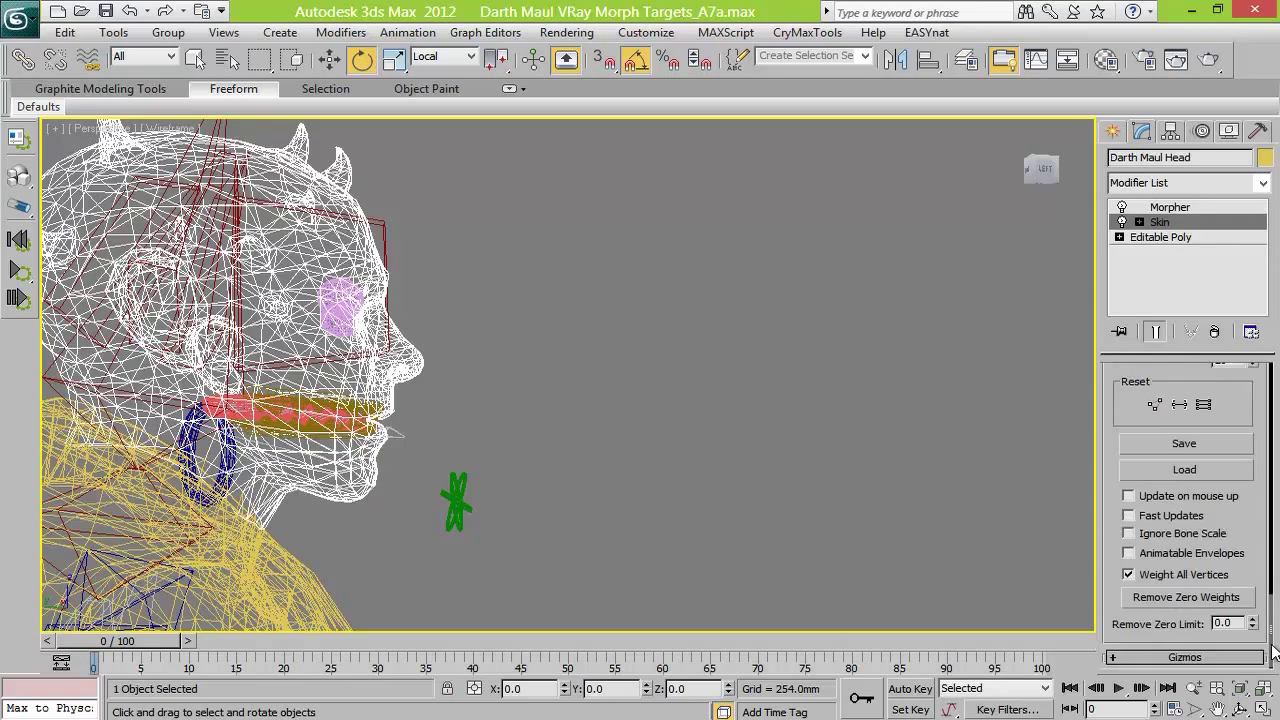
Save the scene as Darth Maul VRay Morph Targets_A7a.max, overwriting the existing file
left_click_drag(1273, 650, 1270, 390)
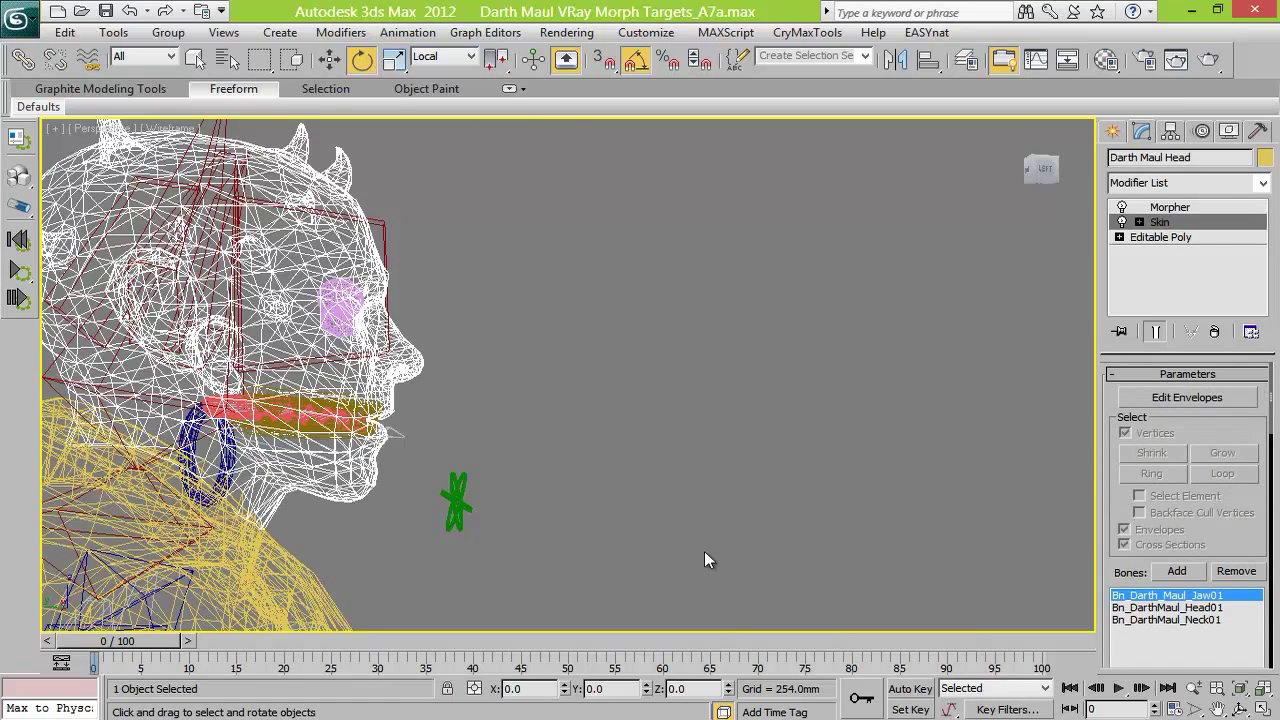
left_click(20, 20)
left_click(74, 233)
left_click(508, 498)
left_click(720, 449)
Save the head's Skin envelopes over the existing Darth Maul Head Envelopes.env file
scroll(1275, 652, "down", 5)
left_click(1184, 493)
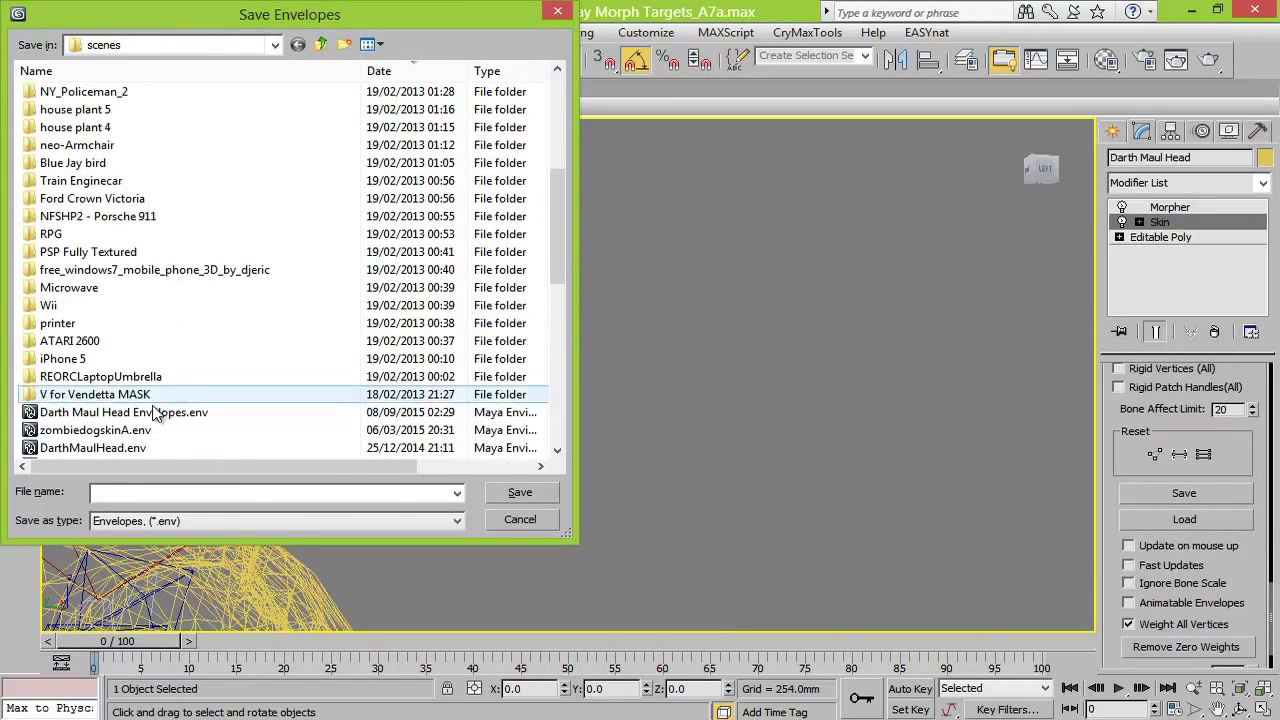
left_click(124, 412)
left_click(513, 488)
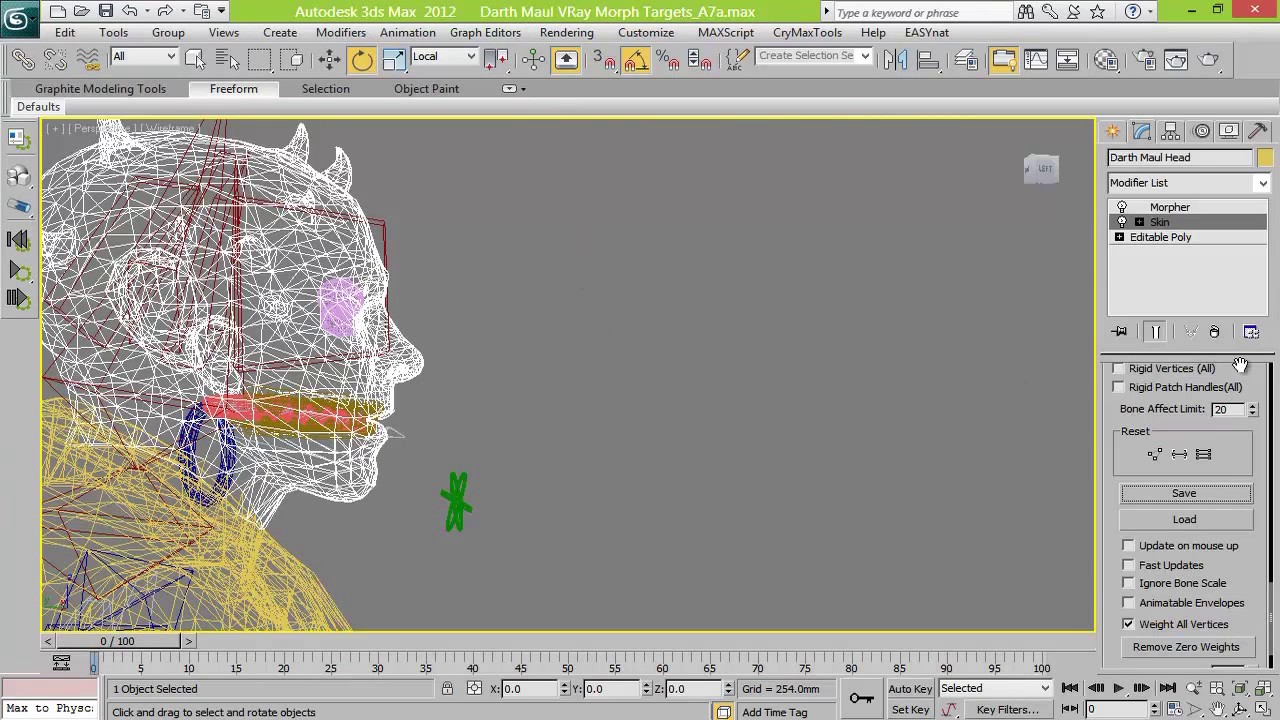
Check the Bn_Darth_Maul_Jaw01 influence on the head at Skin's Envelope level, and leave envelope editing
scroll(1200, 374, "up", 10)
left_click(1139, 222)
left_click(1180, 237)
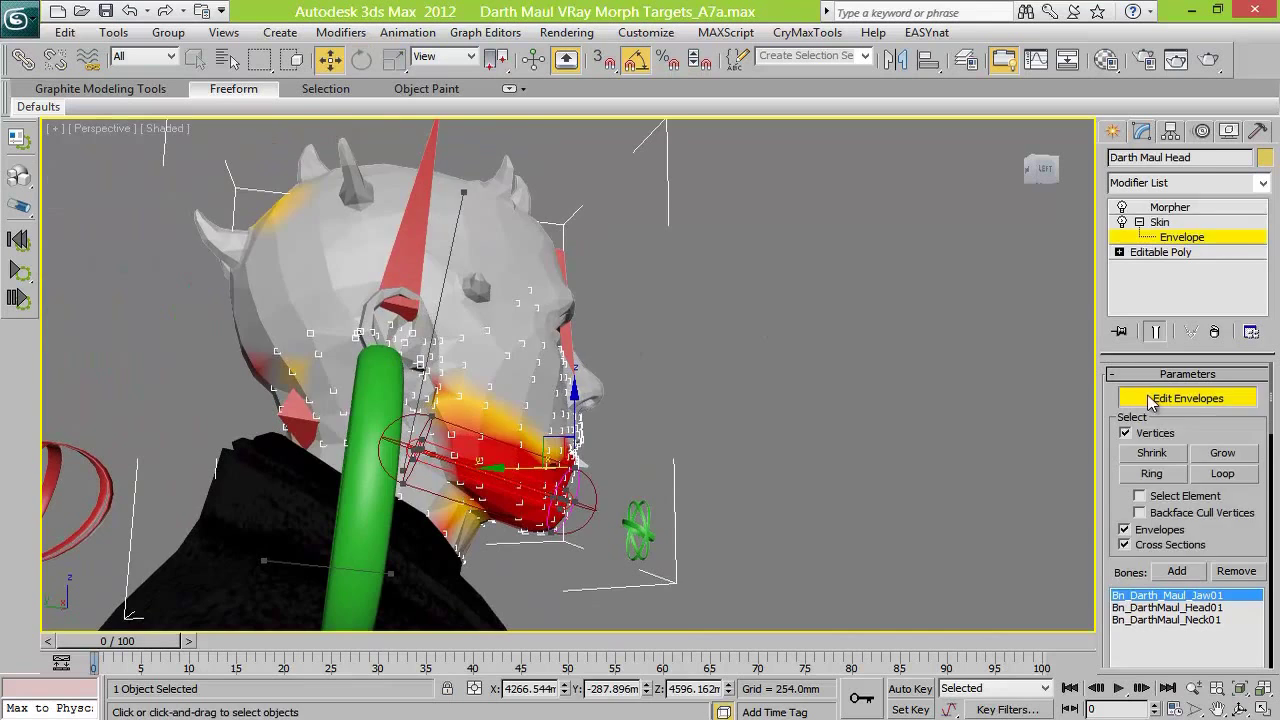
left_click(1150, 403)
Test the jaw by rotating the CC_DarthMaul_Jaw01 control in the View coordinate system, and undo the rotation
left_click(645, 529)
left_click(362, 60)
left_click(448, 58)
left_click(430, 73)
left_click_drag(473, 403, 492, 424)
key("ctrl+z")
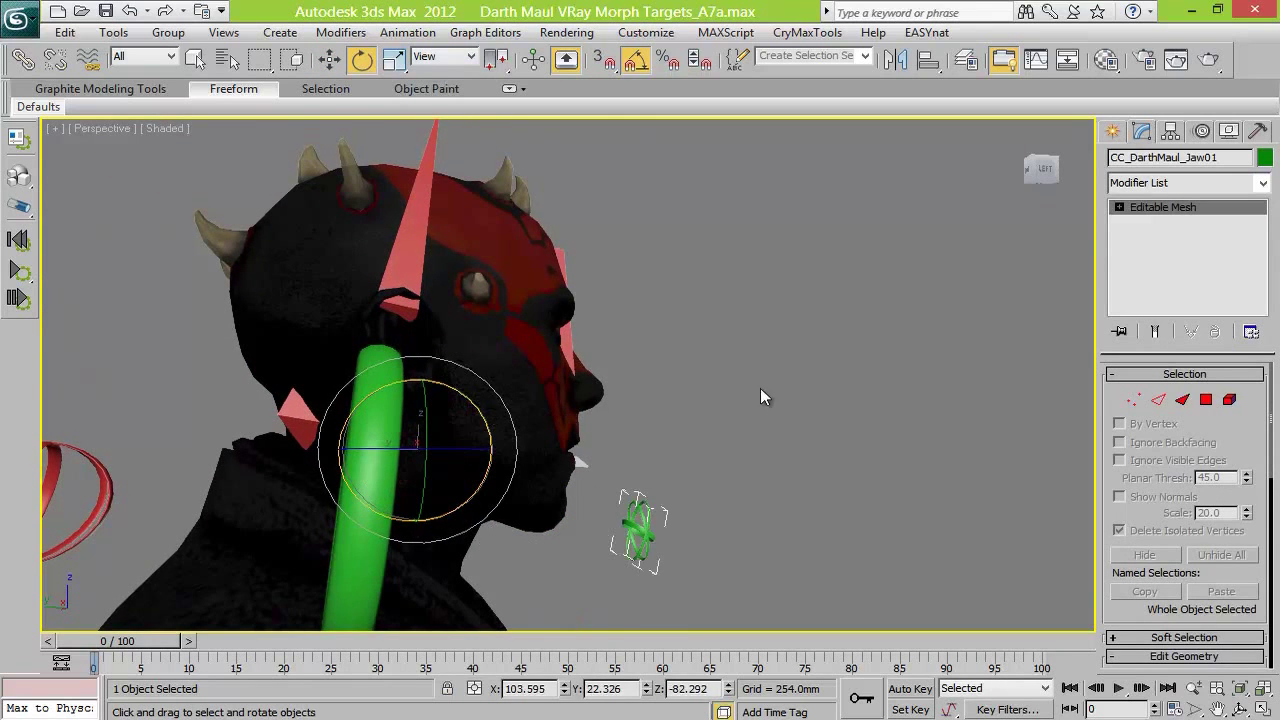
Remove Bn_Darth_Maul_Jaw01 from the bones of the head's Skin modifier, and add it again
key("ctrl+z")
left_click(1168, 222)
left_click(1236, 571)
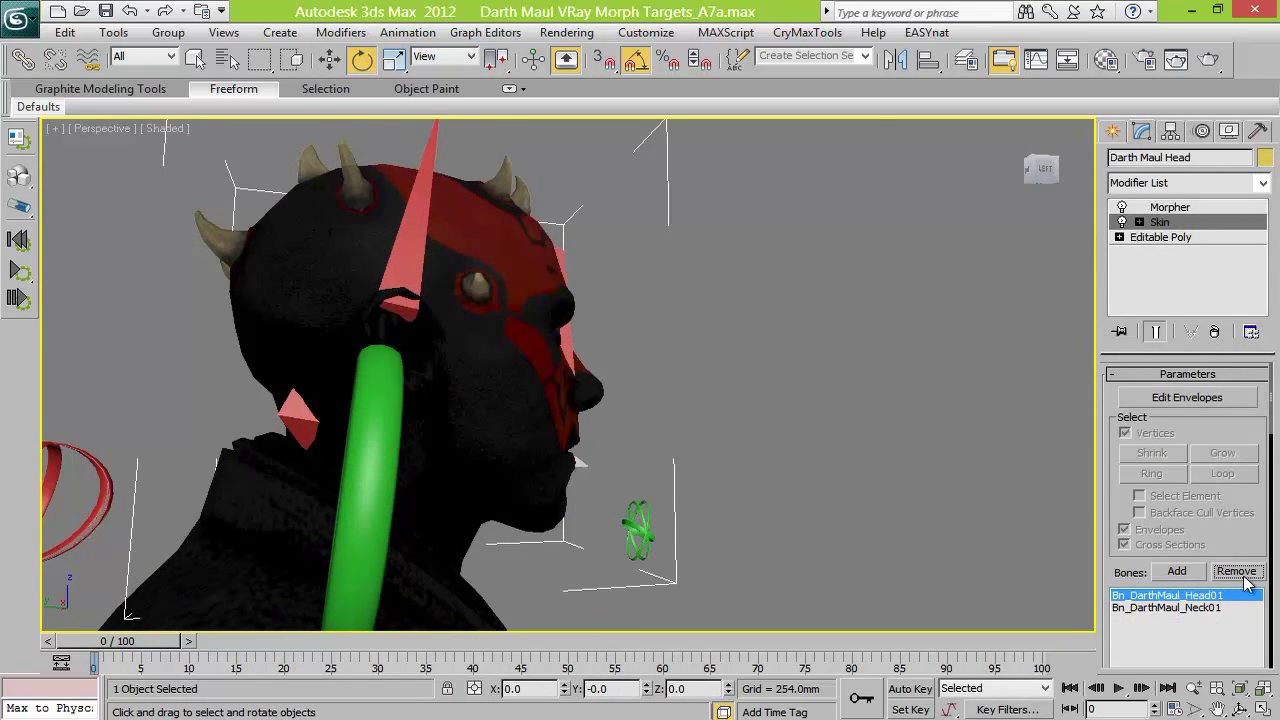
left_click(1198, 400)
left_click(1177, 571)
Set the left-side cheek and jawline vertices to weight 1 on Bn_Darth_Maul_Jaw01 using the Weight Tool
left_click(624, 415)
left_click(1143, 442)
left_click(165, 76)
left_click_drag(609, 398, 623, 416)
left_click(166, 79)
left_click_drag(527, 349, 584, 404)
left_click(165, 75)
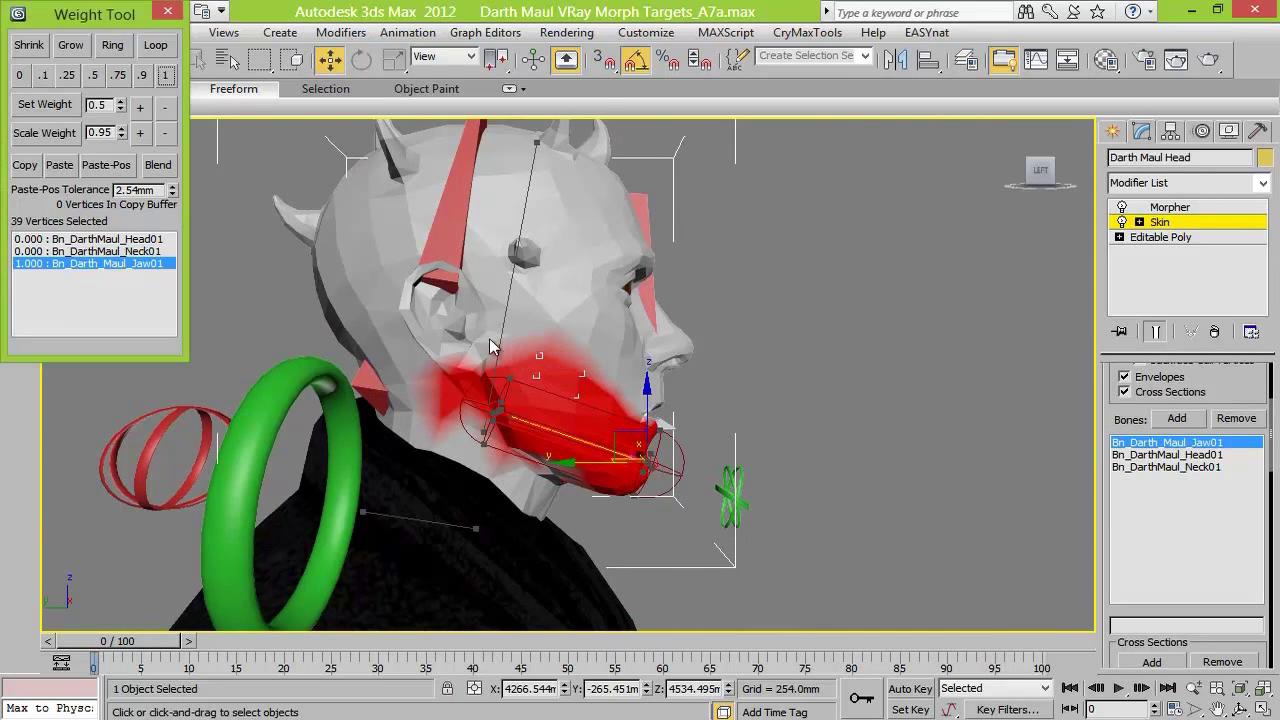
left_click_drag(450, 366, 516, 342)
left_click(164, 77)
Set the neck vertices below the left jawline and chin to weight 1 on Bn_DarthMaul_Neck01
left_click_drag(1040, 172, 700, 175)
left_click_drag(720, 286, 576, 362)
middle_click_drag(815, 379, 467, 423, "alt")
left_click_drag(415, 369, 470, 421)
left_click(120, 251)
left_click(164, 78)
left_click(166, 77)
left_click_drag(1041, 174, 923, 154)
left_click_drag(403, 413, 428, 453)
left_click_drag(405, 402, 424, 420, "ctrl")
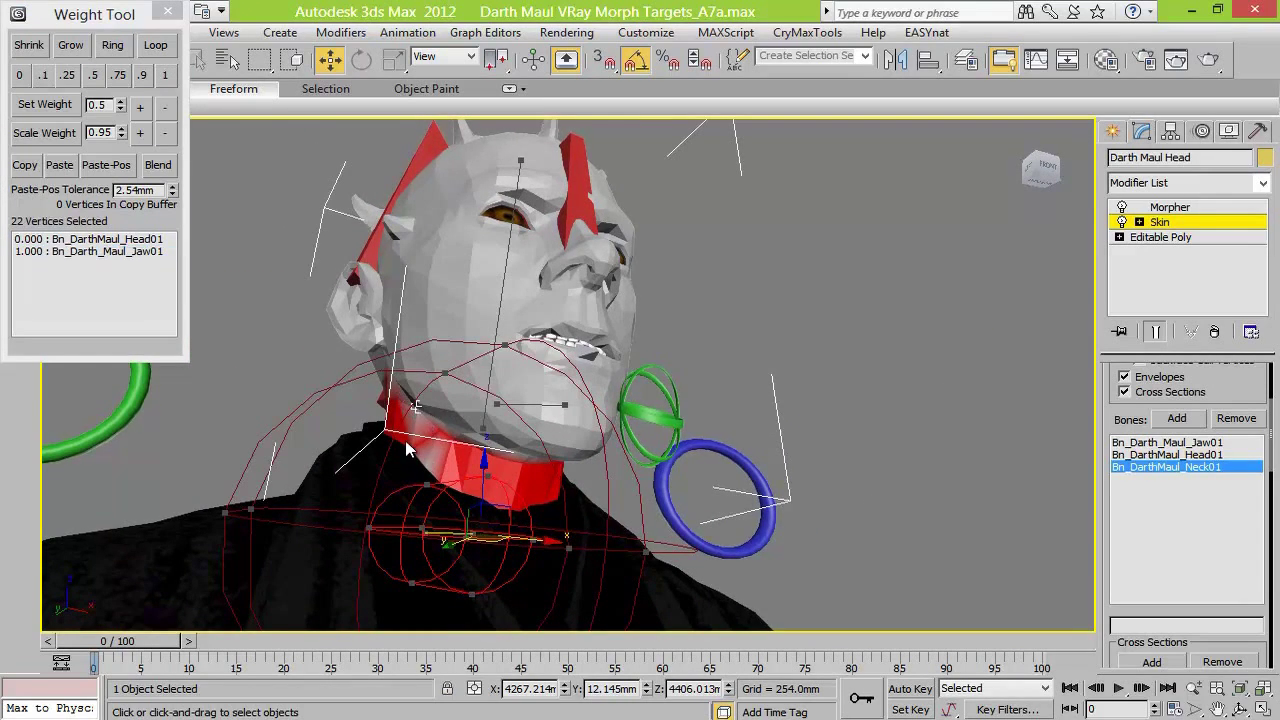
left_click(166, 77)
Set the remaining jaw vertices on the front of the lower face to weight 1 on Bn_Darth_Maul_Jaw01
left_click_drag(1041, 170, 1000, 90)
left_click(1167, 442)
left_click(166, 77)
left_click_drag(674, 308, 692, 325)
left_click(166, 77)
left_click(166, 77)
Set the right-side cheek and jawline vertices to weight 1 on Bn_Darth_Maul_Jaw01
left_click_drag(1041, 170, 940, 150)
left_click_drag(799, 239, 728, 278)
left_click(166, 77)
left_click(166, 78)
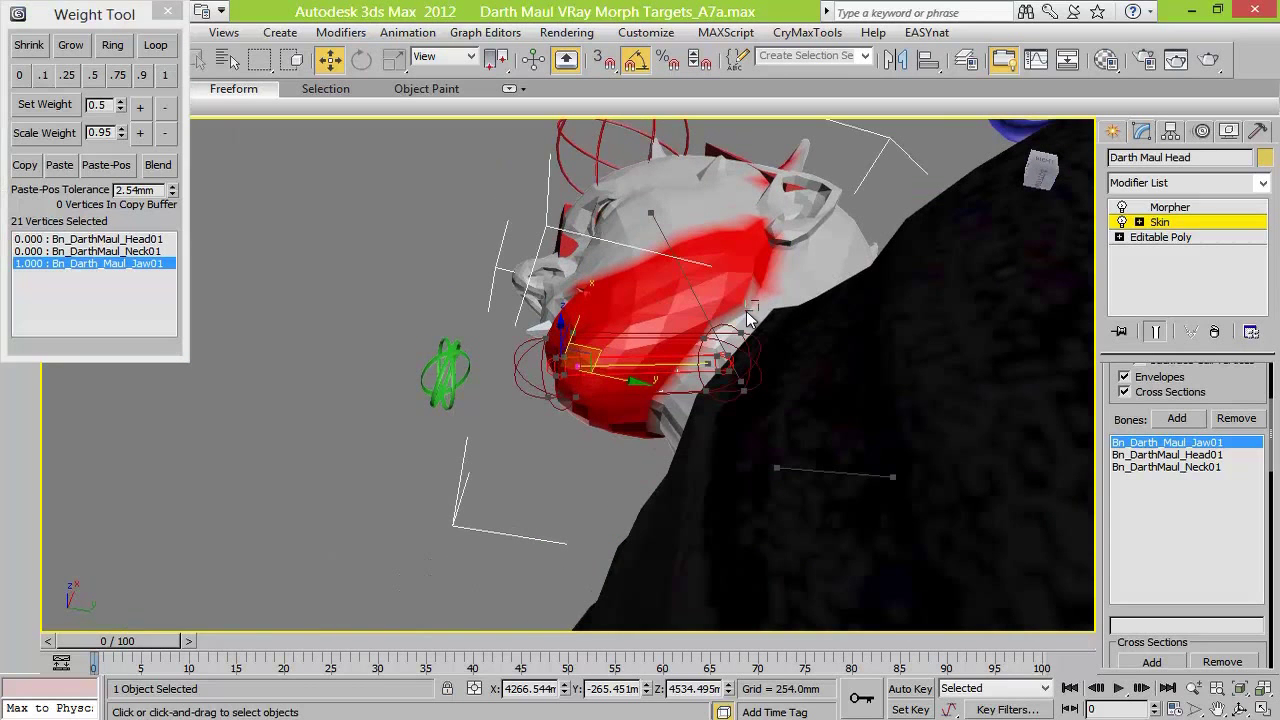
left_click(170, 79)
Set the right-side vertices just below the jawline to weight 1 on Bn_DarthMaul_Neck01
left_click_drag(699, 346, 721, 370)
left_click_drag(729, 321, 699, 350)
left_click(162, 77)
left_click(166, 77)
left_click(137, 252)
Blend the border vertices under the right jaw with weight 0.5 on Bn_DarthMaul_Neck01
left_click(1044, 163)
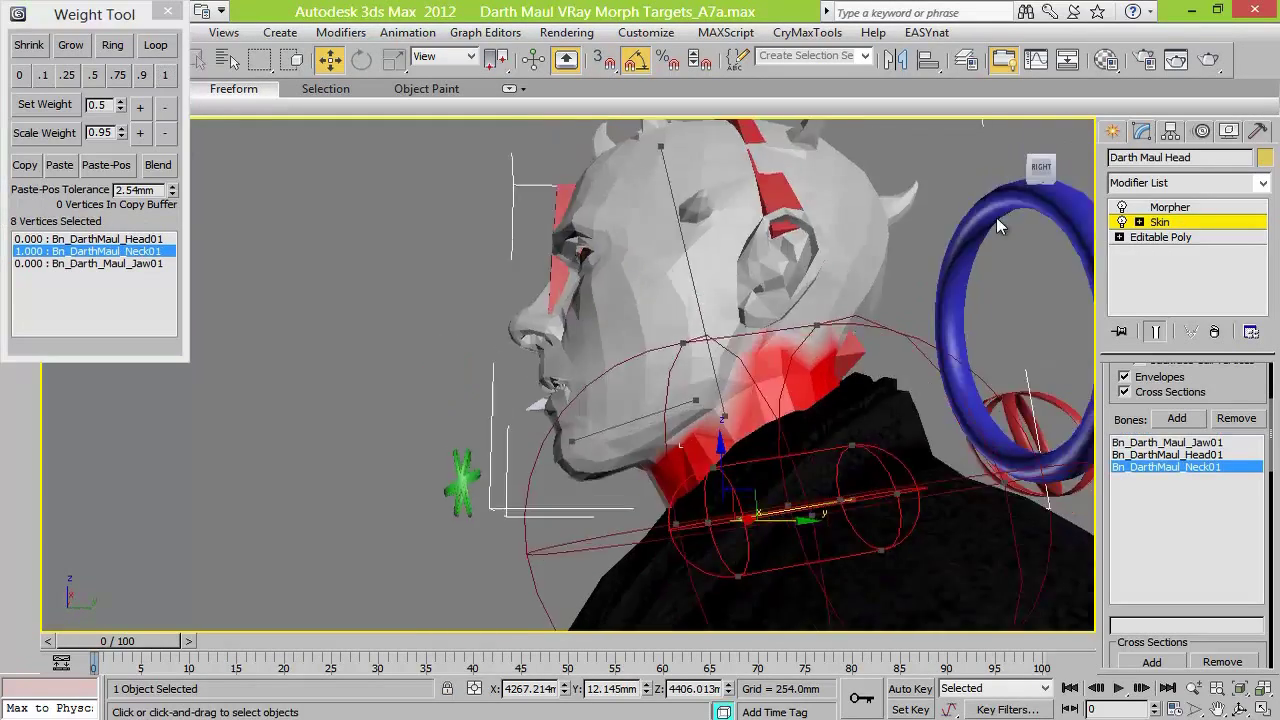
middle_click_drag(800, 375, 729, 404, "alt")
left_click_drag(750, 397, 738, 412, "ctrl")
left_click(93, 76)
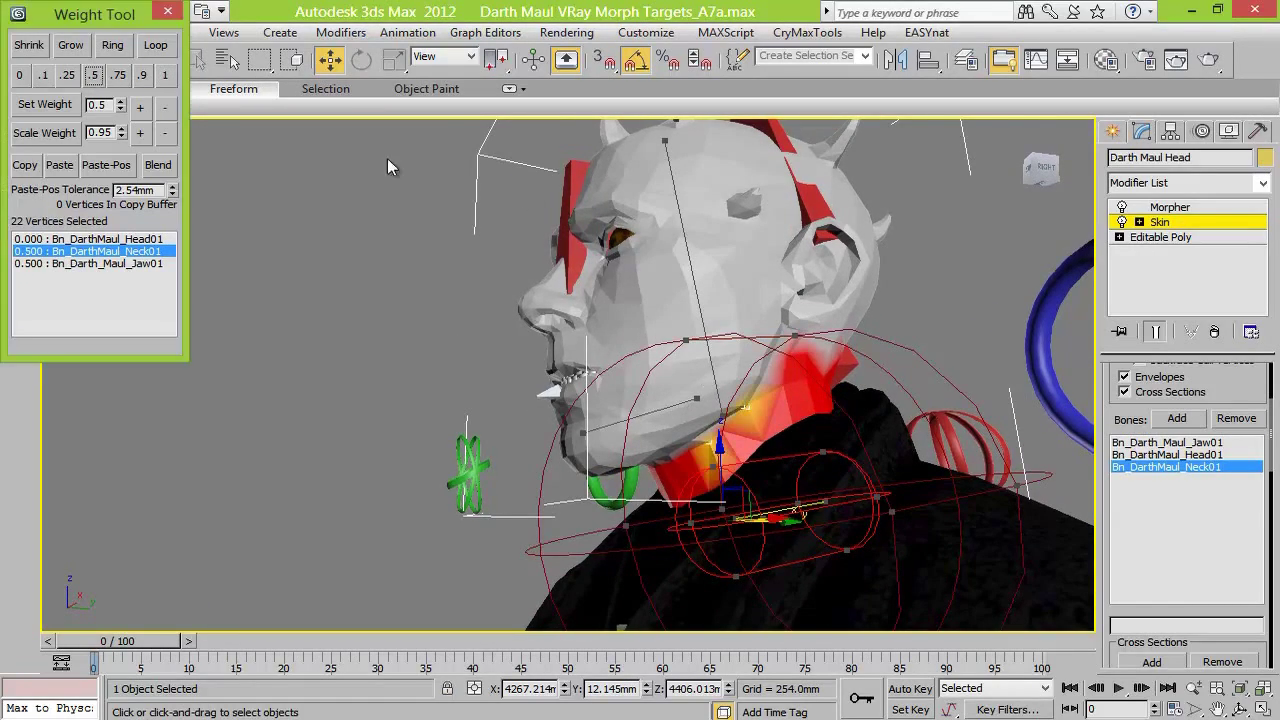
Give the left jaw-neck border vertices weight 0.5 on Bn_DarthMaul_Neck01, and the ones below the ear 0.25
left_click_drag(1043, 182, 1110, 168)
middle_click_drag(660, 200, 900, 240, "alt")
mouse_move(716, 412)
left_mouse_down()
mouse_move(702, 398)
mouse_move(733, 412)
left_mouse_up()
left_click(697, 393)
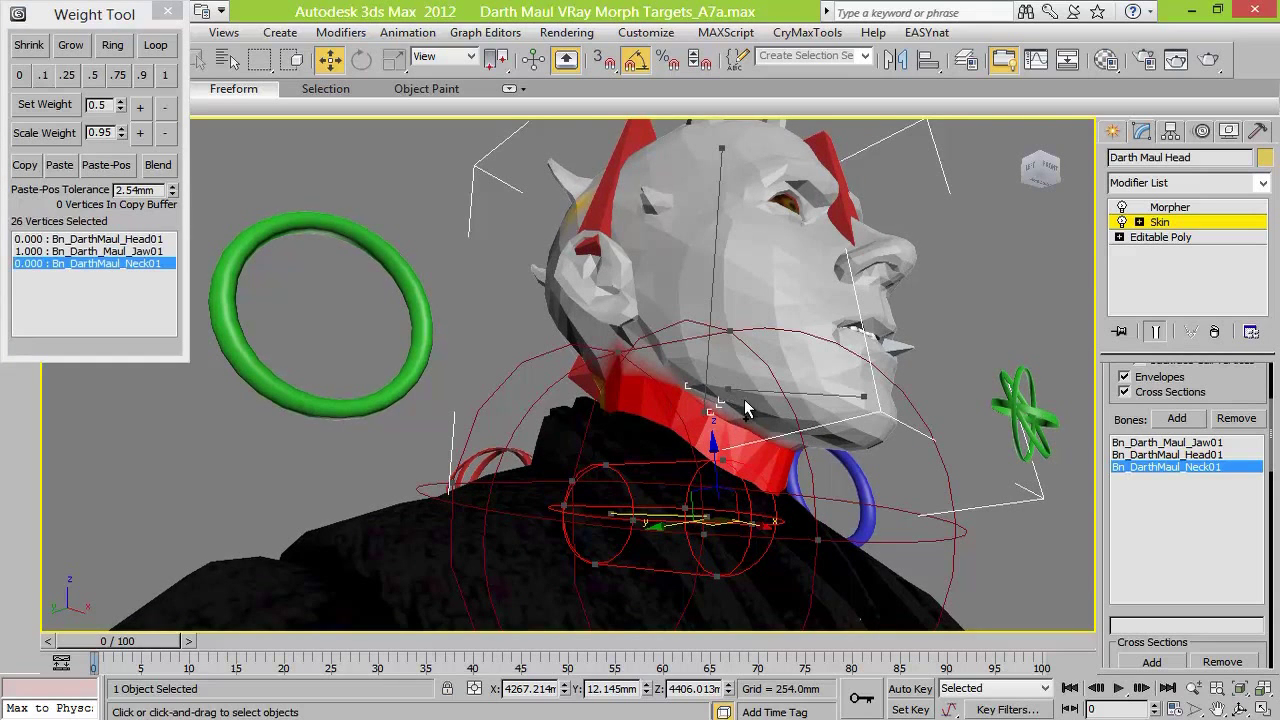
left_click(92, 75)
left_click(660, 369)
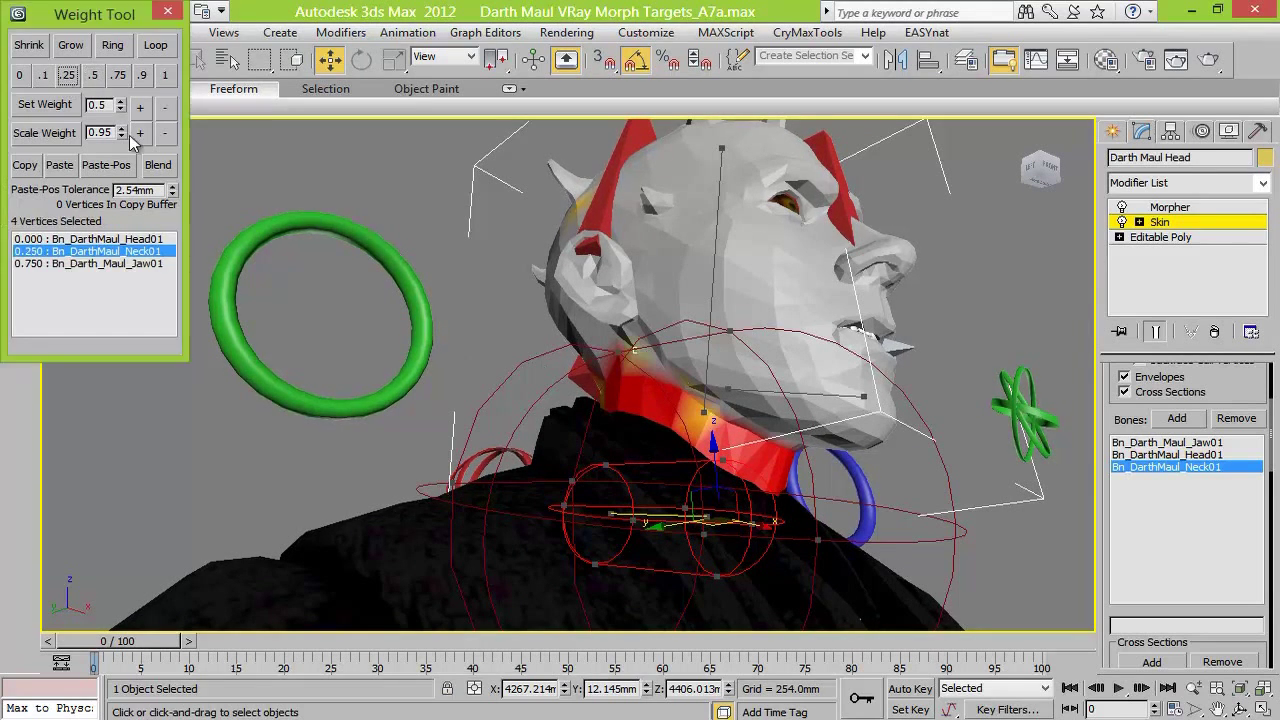
Blend the remaining border vertices along the left jaw and under the chin with weight 0.5 on Bn_DarthMaul_Neck01
middle_click_drag(664, 371, 756, 330, "alt")
left_click_drag(768, 386, 821, 453)
left_click(93, 74)
left_click(91, 75)
left_click(97, 79)
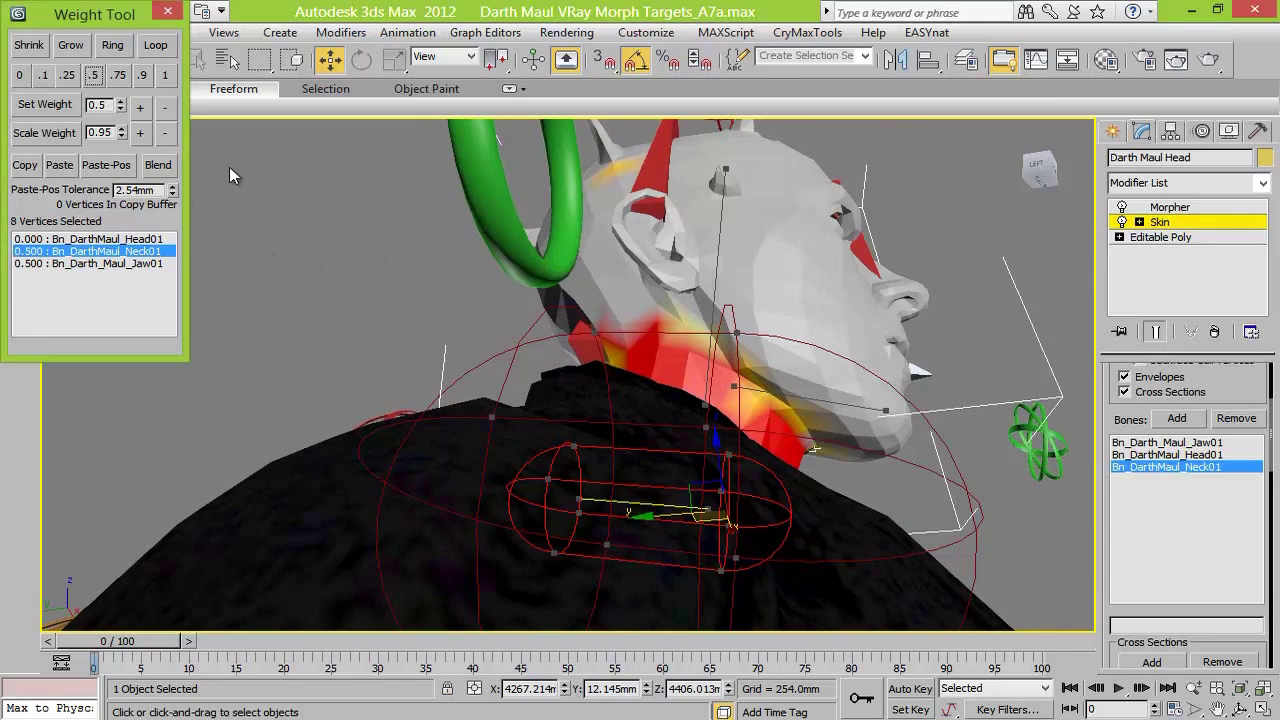
left_click(816, 432)
left_click_drag(818, 428, 836, 452)
left_click(92, 79)
Set the stray vertices around the jaw and upper neck to weight 0 on Bn_DarthMaul_Head01
left_click(1022, 164)
left_click_drag(487, 143, 706, 250)
left_click(122, 240)
mouse_move(964, 303)
middle_mouse_down("alt")
mouse_move(723, 176)
mouse_move(823, 230)
middle_mouse_up("alt")
middle_click_drag(230, 140, 665, 374, "alt")
left_click_drag(665, 374, 712, 430)
left_click(23, 73)
left_click_drag(1041, 170, 930, 180)
left_click_drag(729, 366, 707, 392)
left_click(19, 75)
Set the missed vertices to weight 1, and blend the head-neck border at the back with weight 0.5 on Bn_DarthMaul_Neck01
middle_click_drag(300, 270, 853, 277, "alt")
left_click_drag(853, 270, 855, 272)
left_click(165, 75)
middle_click_drag(990, 180, 945, 420, "alt")
left_click_drag(749, 410, 729, 431)
left_click(1199, 468)
left_click(93, 75)
middle_click_drag(900, 172, 754, 439, "alt")
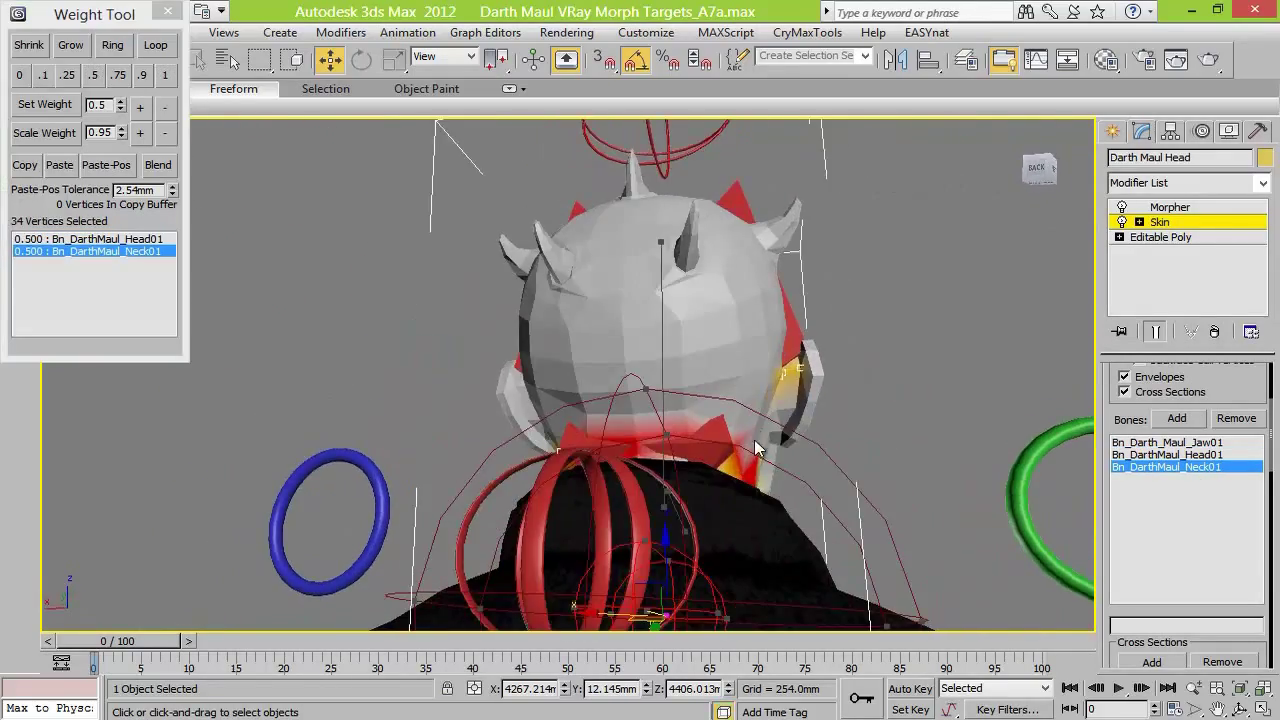
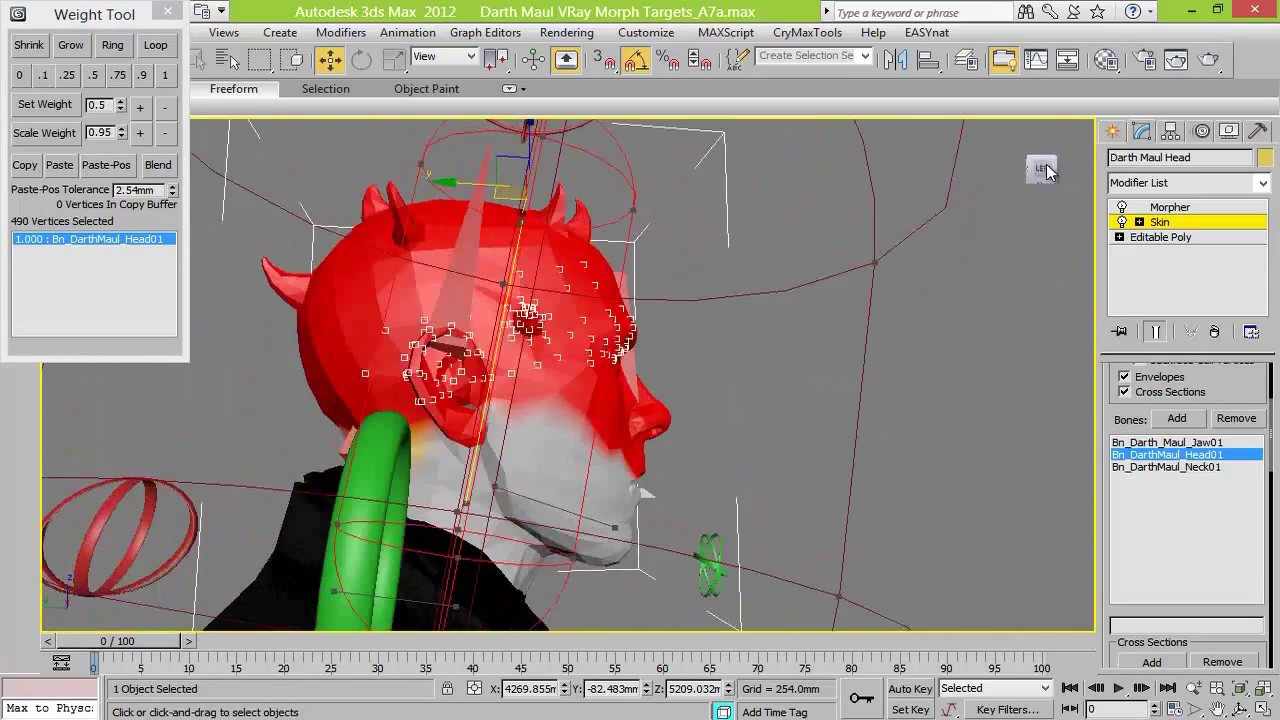
Leave envelope editing and test the jaw by rotating the CC_DarthMaul_Jaw01 control, cancelling the rotation
left_click(1160, 222)
left_click(711, 563)
key("e")
left_click_drag(552, 503, 563, 553)
right_click(563, 553)
Save the head's Skin envelopes as Darth Maul Head Envelopes A.env
left_click(566, 545)
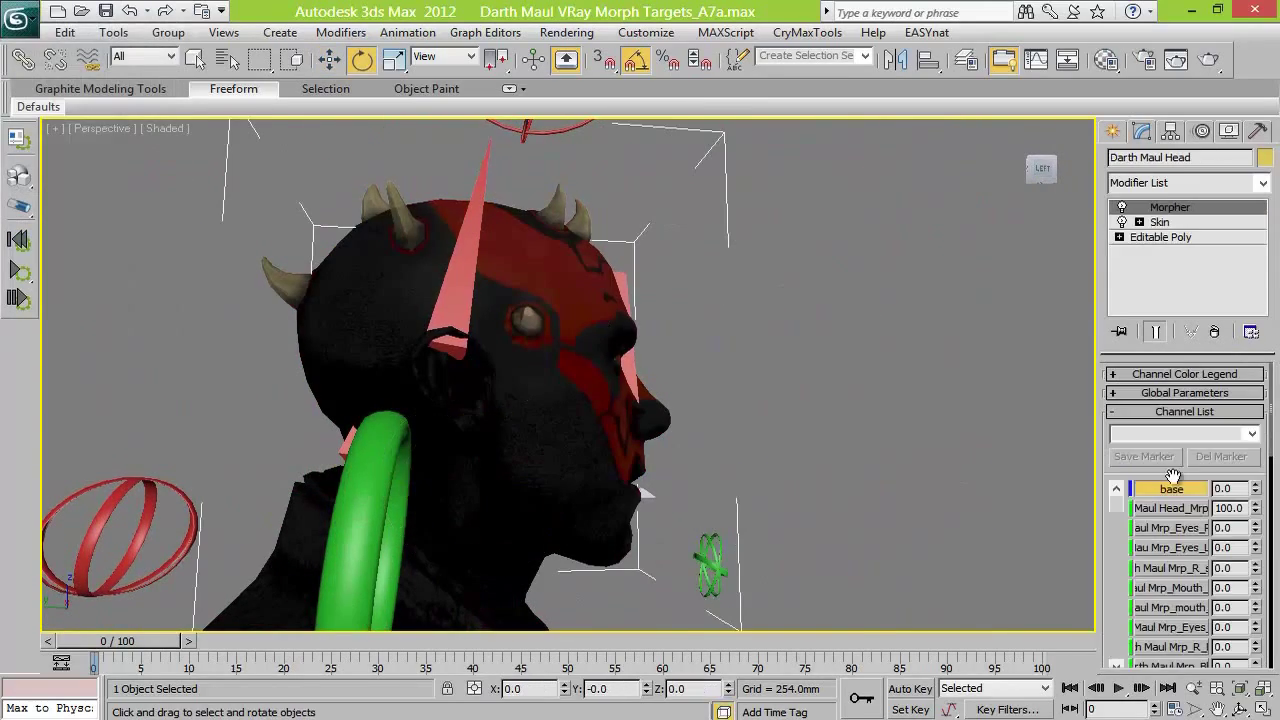
left_click(1192, 223)
scroll(1215, 466, "down", 5)
left_click(1176, 492)
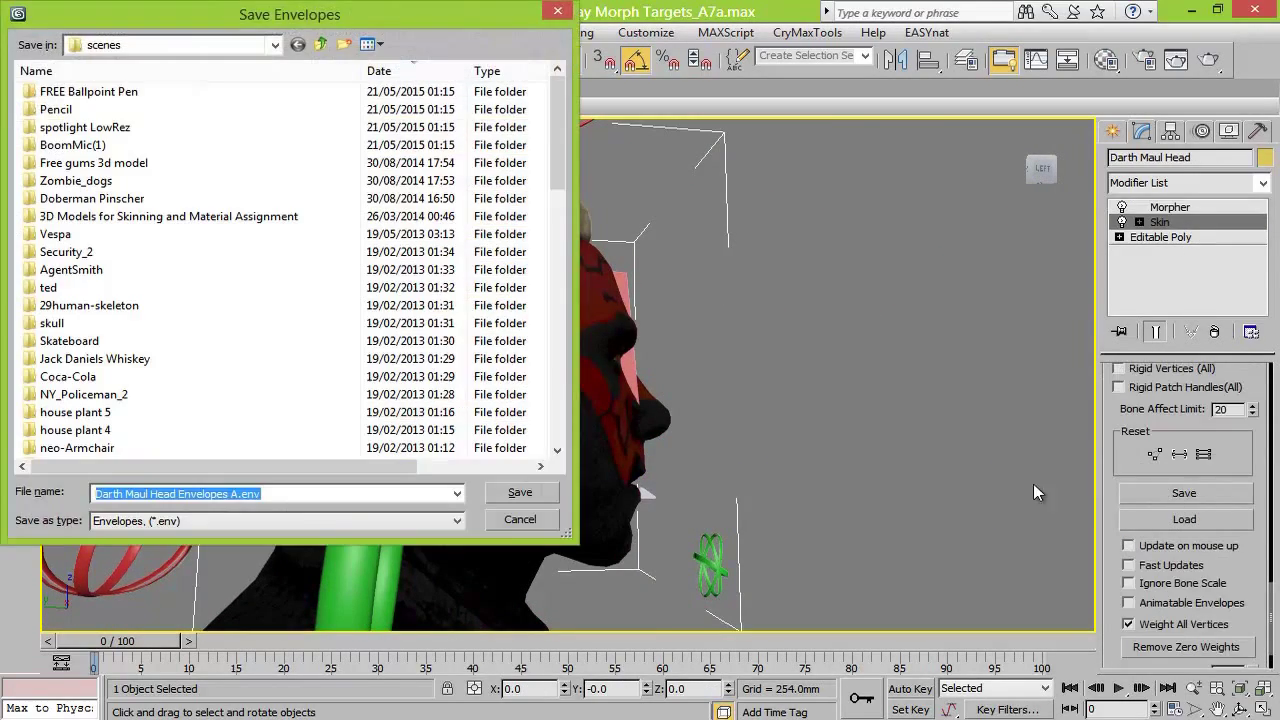
key("Return")
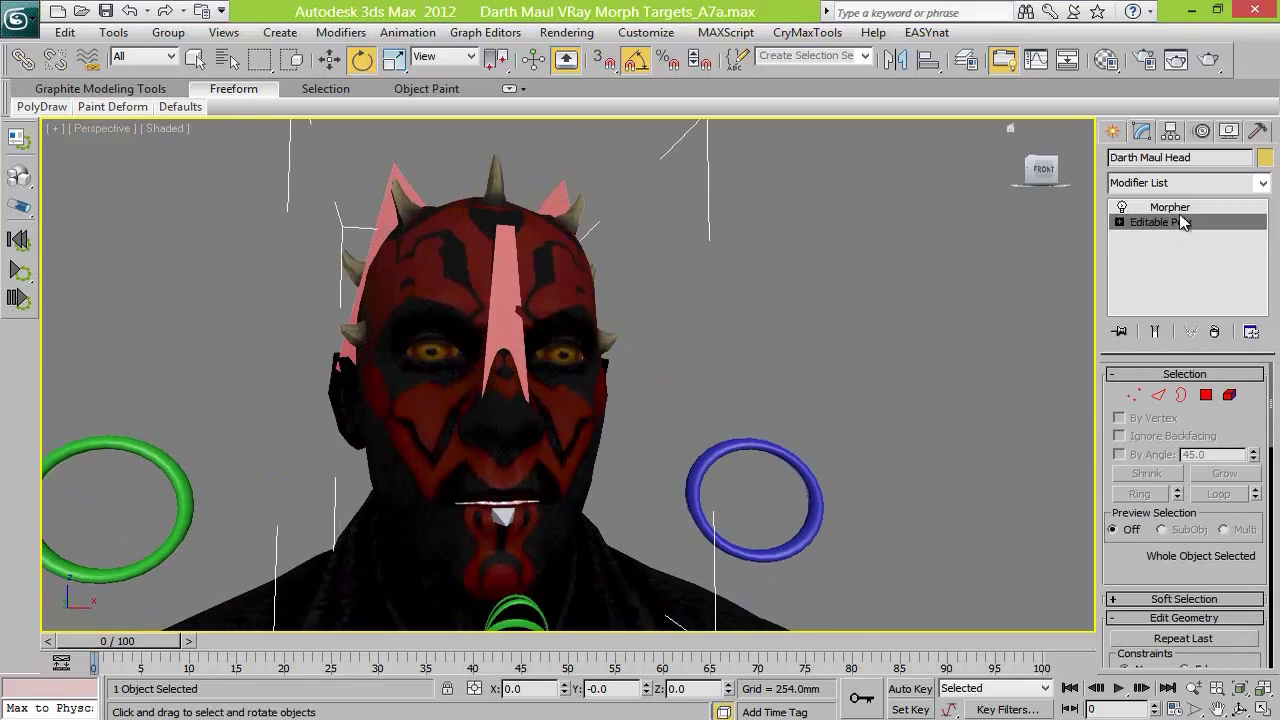
Add a new Skin modifier to the head between Editable Poly and Morpher
left_click(1183, 208)
mouse_move(1256, 508)
left_mouse_down()
mouse_move(1256, 412)
mouse_move(1256, 508)
left_mouse_up()
scroll(1272, 652, "down", 3)
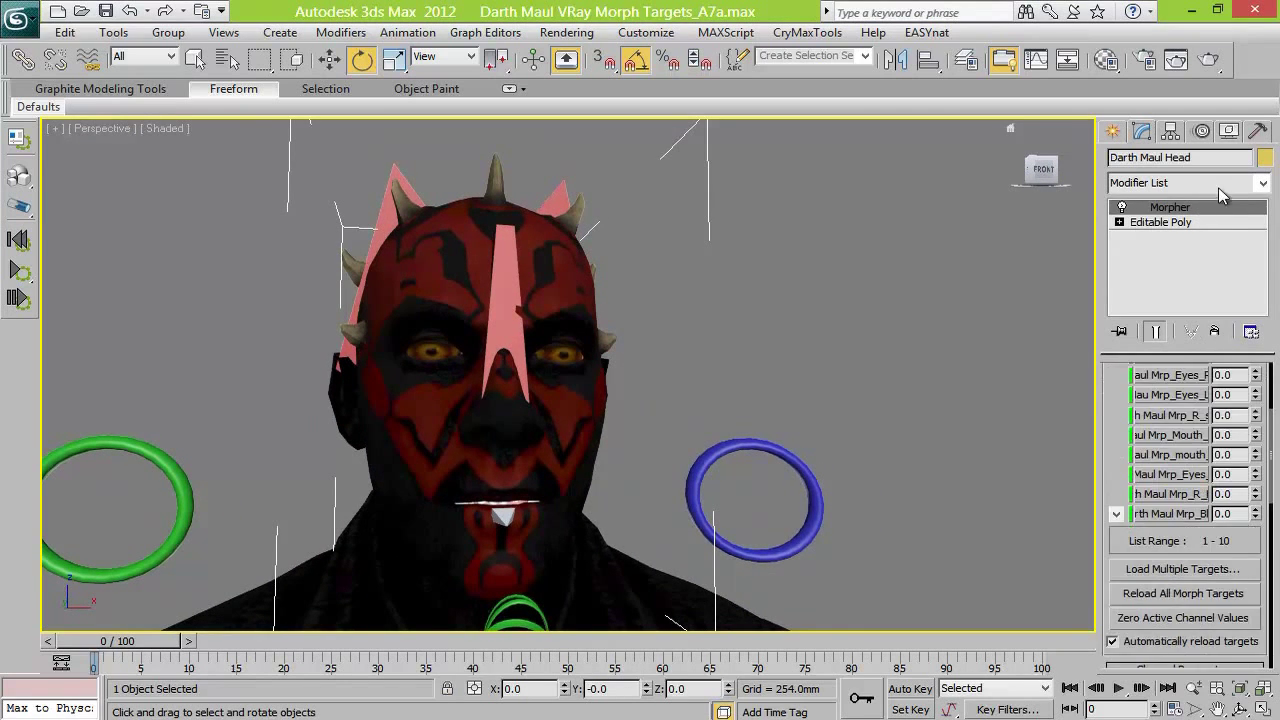
left_click(1219, 184)
scroll(1220, 300, "down", 5)
left_click(1220, 257)
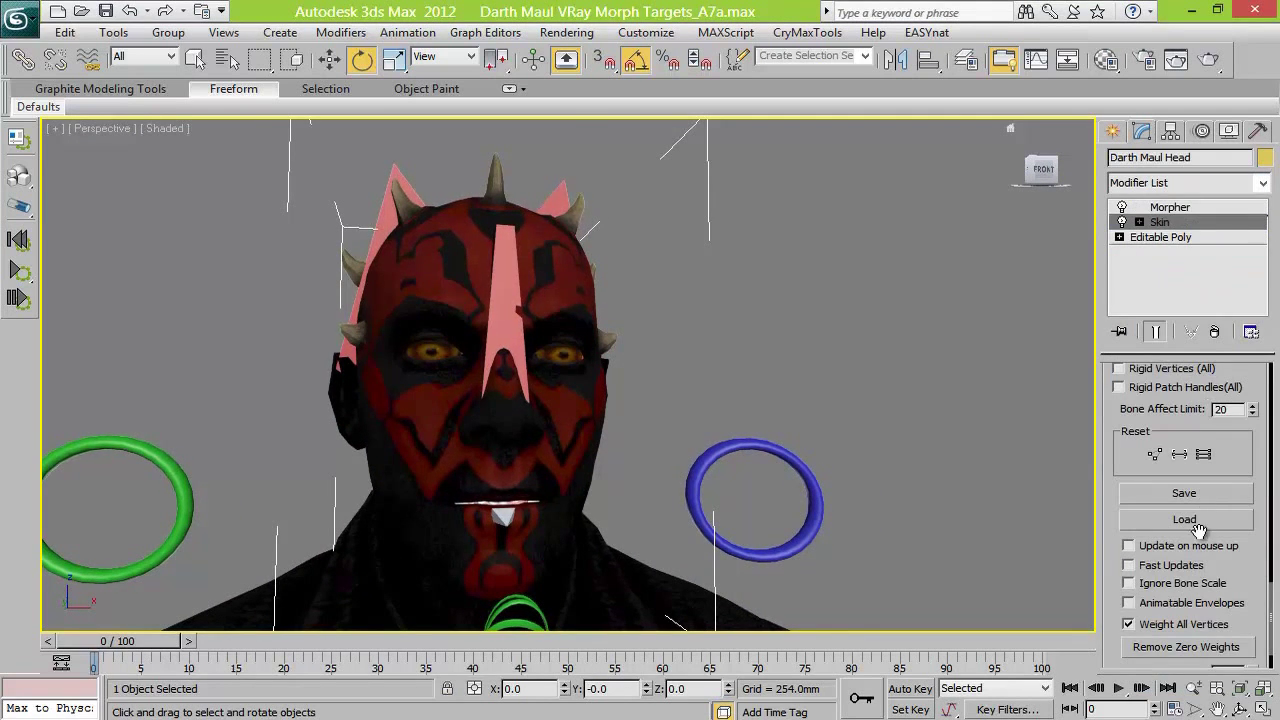
Load the saved head envelopes into the new Skin modifier
left_click(1185, 520)
left_click(176, 418)
double_click(176, 412)
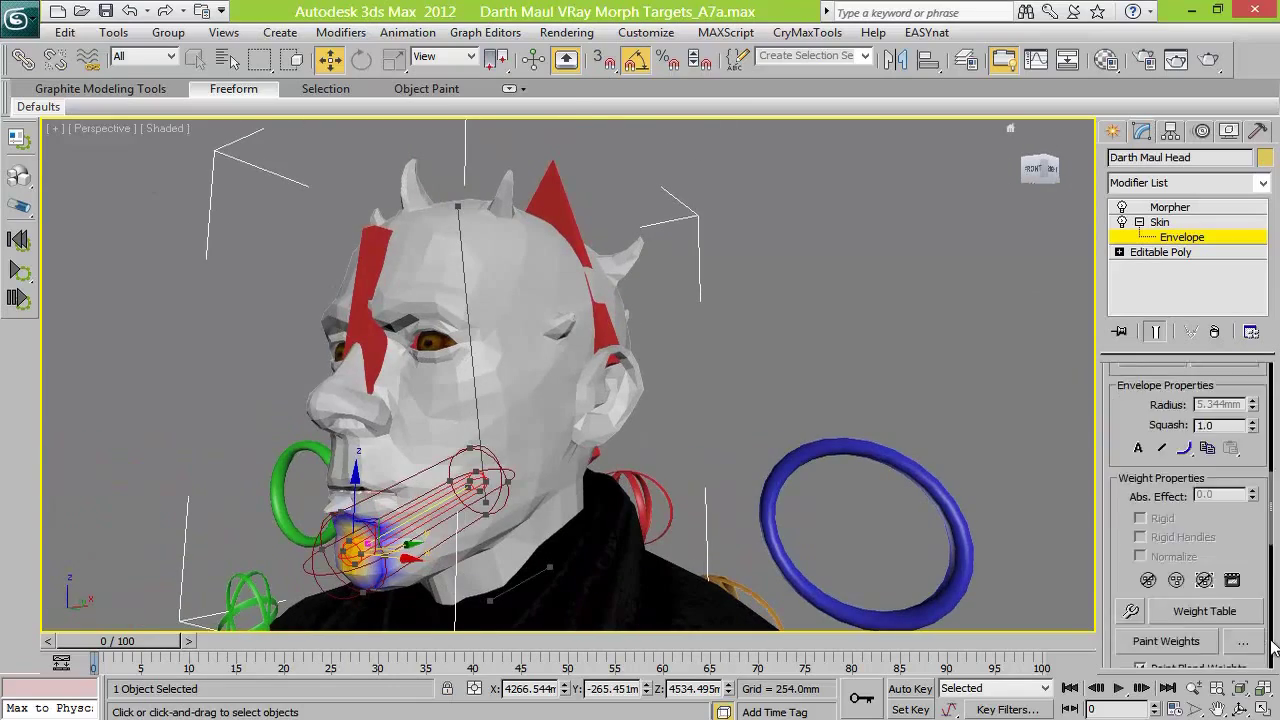
left_click(1186, 520)
middle_click_drag(56, 172, 240, 185, "alt")
Leave the Envelope level and test the reloaded weights by rotating the CC_DarthMaul_Jaw01 control
left_click(1182, 239)
left_click(710, 573)
left_click(363, 60)
left_click_drag(547, 452, 557, 474)
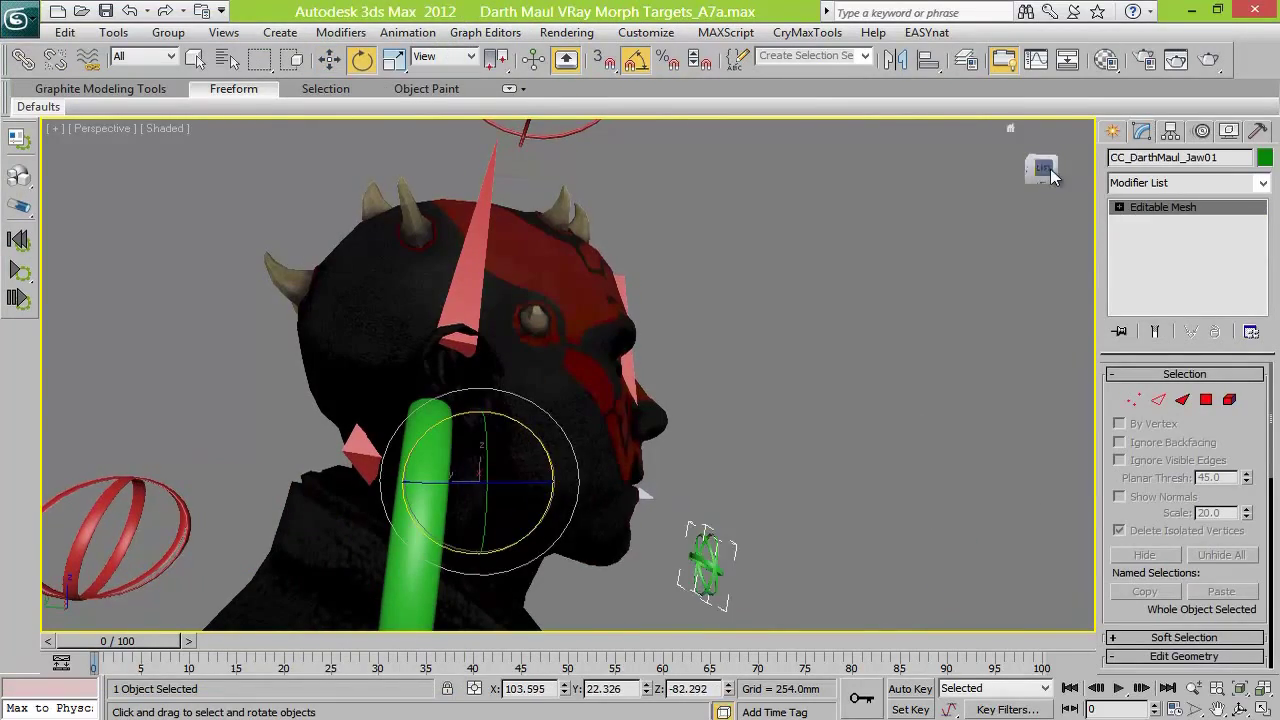
Link the Dobaman_Upper_Jaw teeth to Darth Maul's red head bone
left_click(1048, 175)
middle_click_drag(700, 400, 869, 390, "alt")
left_click(330, 60)
left_click(851, 400)
scroll(869, 386, "down", 5)
left_click(95, 131)
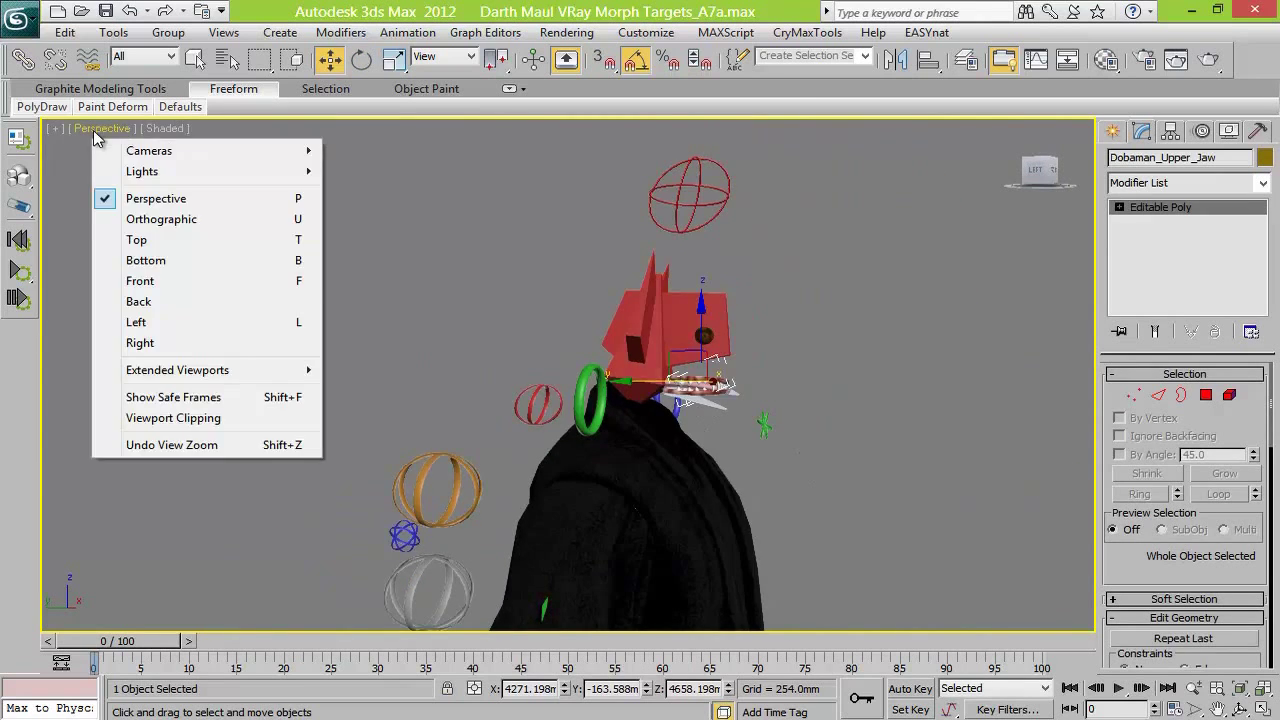
left_click(148, 219)
left_click(1052, 170)
key("p")
key("z")
left_click_drag(1045, 172, 1077, 175)
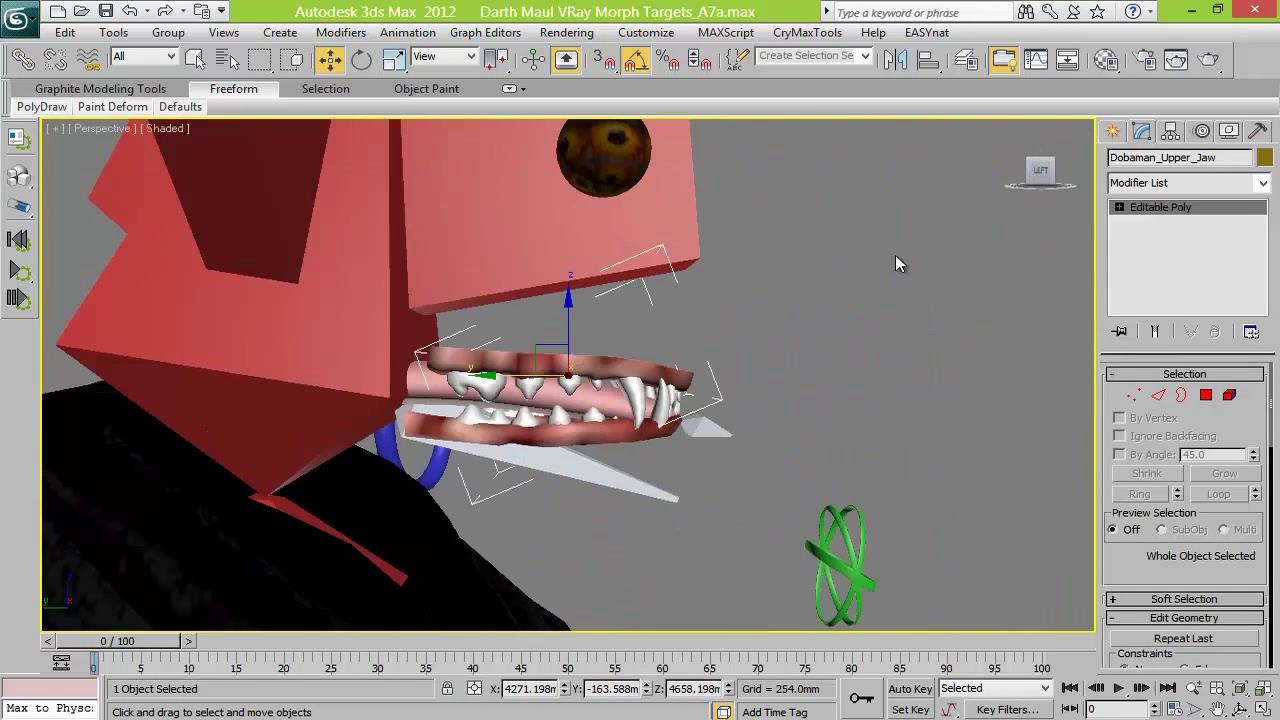
left_click(22, 59)
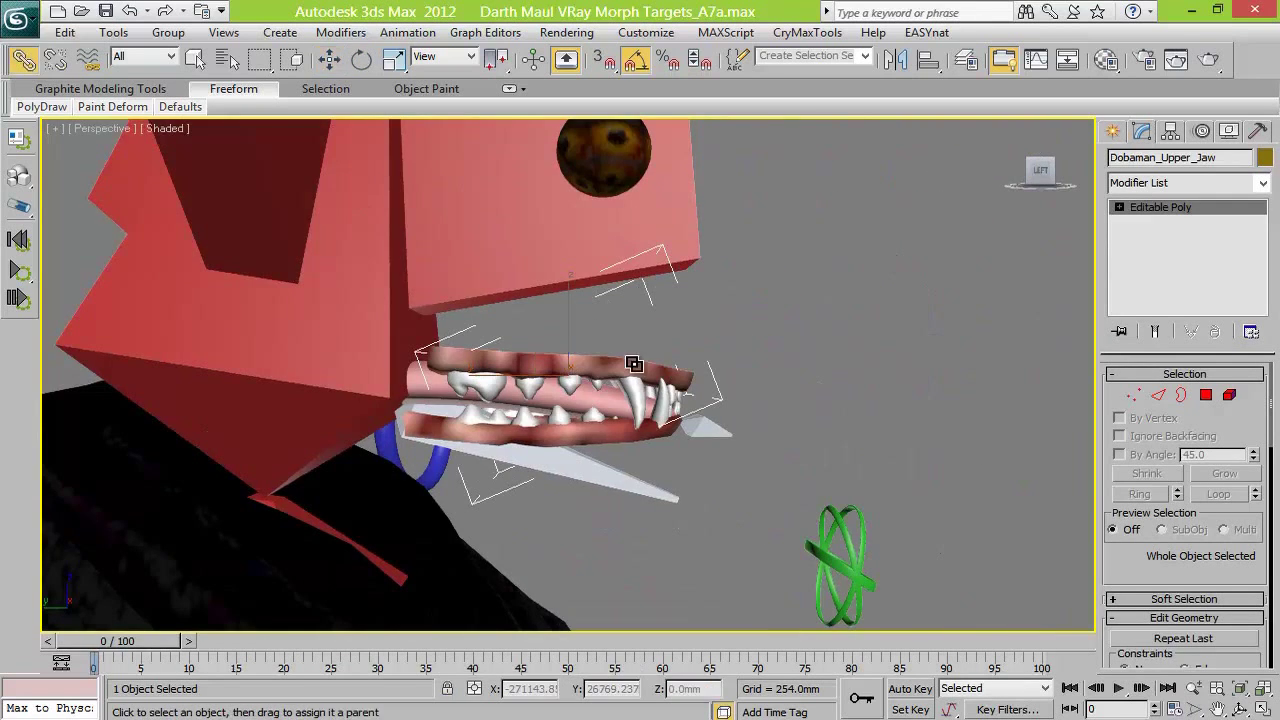
left_click_drag(490, 244, 490, 244)
Move the bones from Be_DMTongue_End to Bn_DMTongue_Root into Darth Maul Bones Layer, and hide the Darth Maul Light Staff layer
left_click(966, 60)
left_click(913, 338)
left_click(913, 338)
left_click(980, 357)
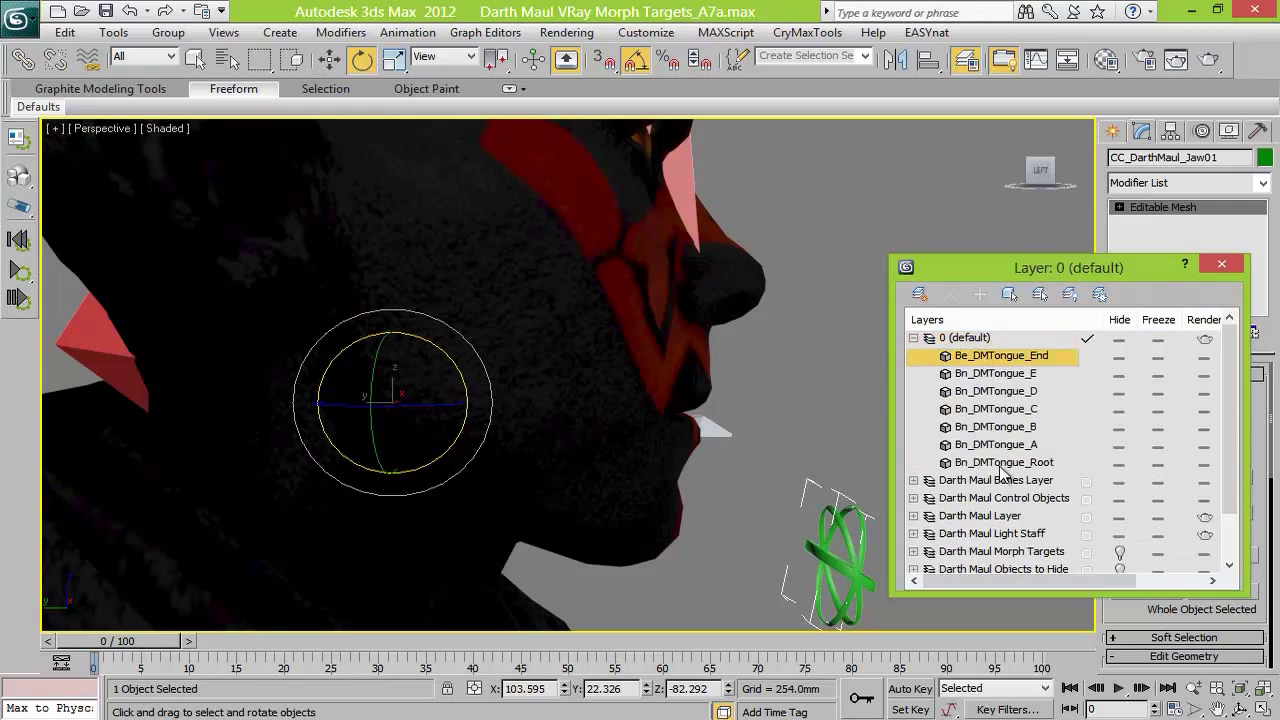
left_click(1003, 464, "shift")
right_click(1003, 464)
left_click(1045, 420)
left_click(995, 480)
left_click(979, 294)
left_click(1119, 410)
left_click(985, 409)
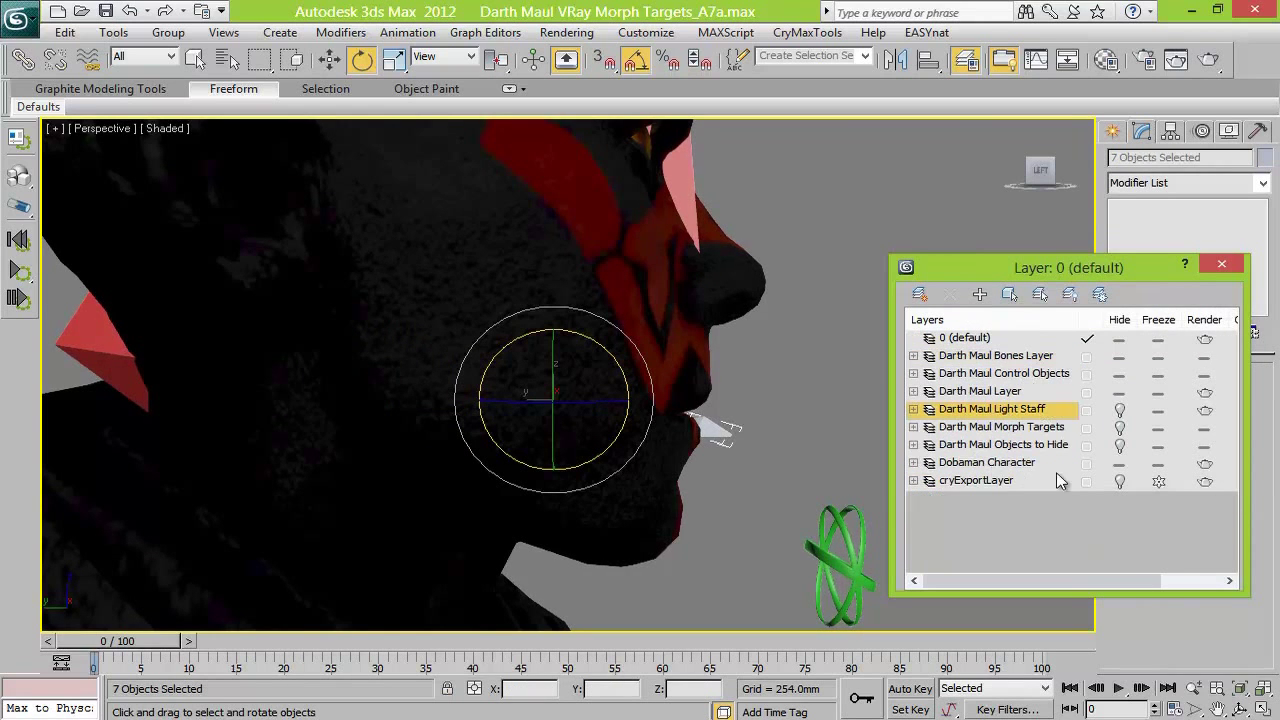
Move Dobaman_Lower_Jaw and Dobaman_Upper_Jaw from the Dobaman Character layer into Darth Maul Layer
left_click(914, 463)
left_click(968, 481)
left_click(992, 498, "shift")
right_click(992, 498)
left_click(975, 389)
left_click(915, 392)
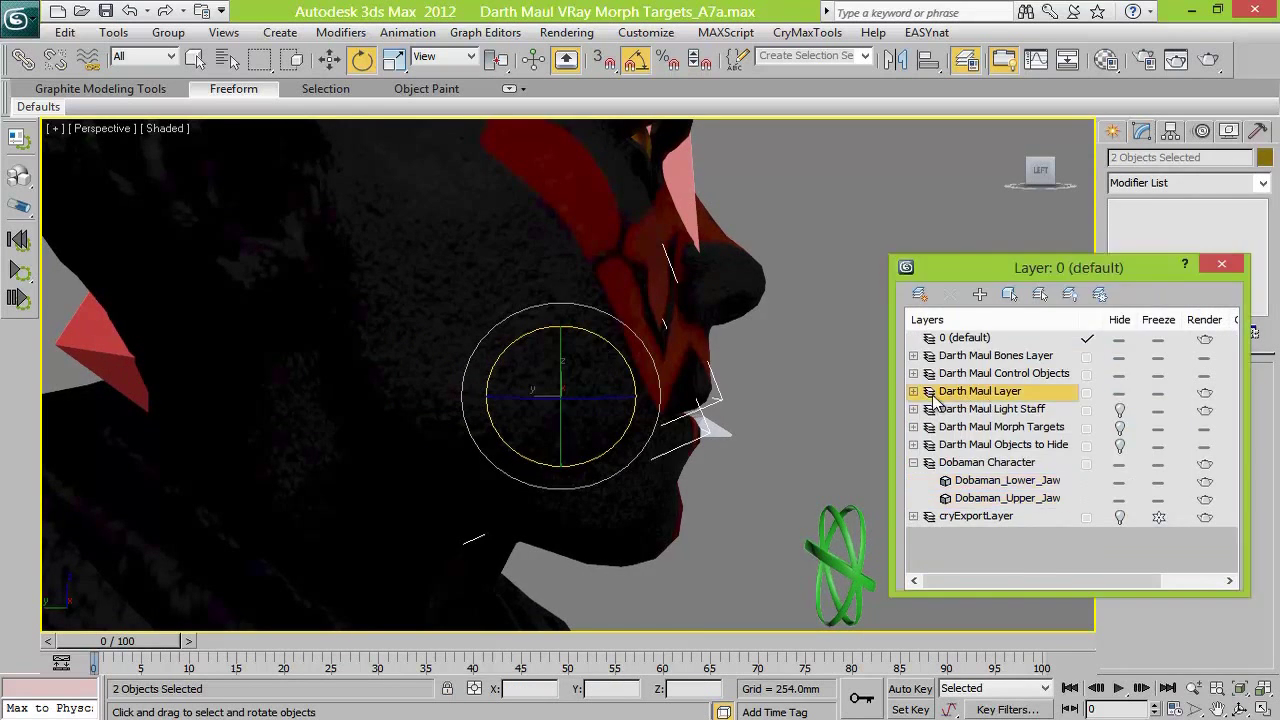
Rename Dobaman_Upper_Jaw as Darth Maul_Upper_Jaw
right_click(981, 410)
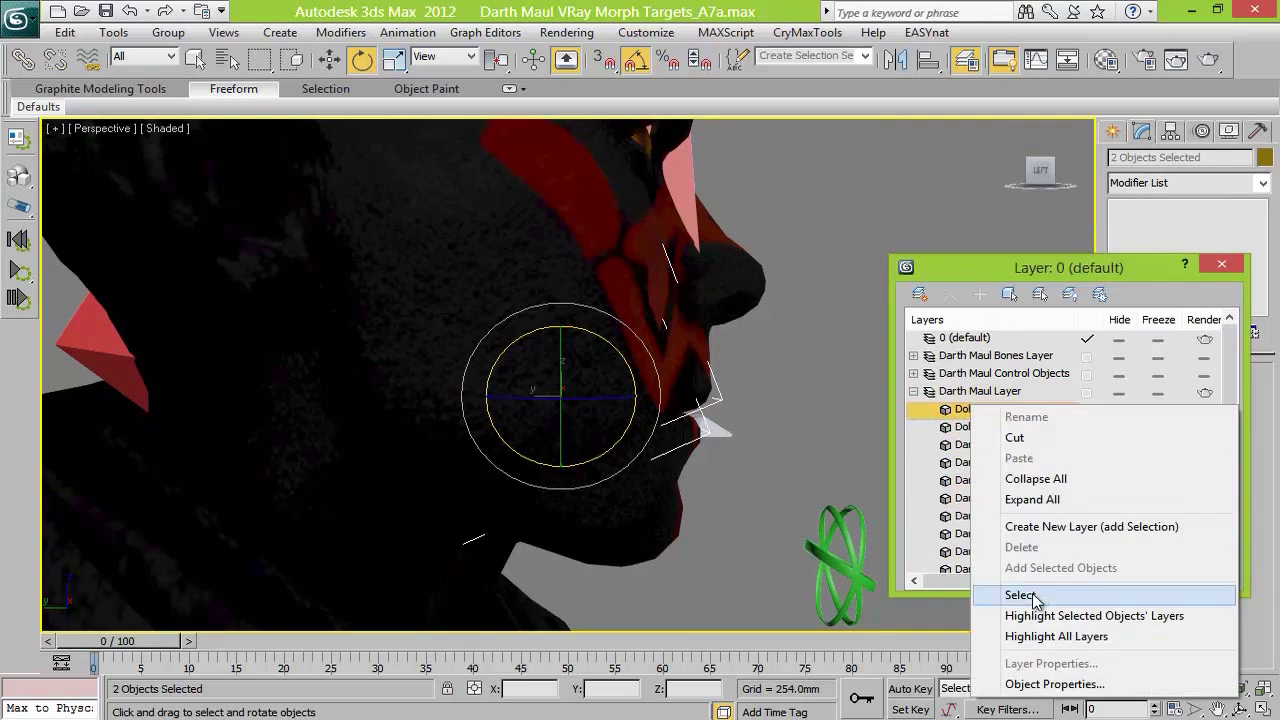
left_click(1010, 599)
left_click_drag(1112, 157, 1160, 157)
type("Darth Maul_Upper_Jaw")
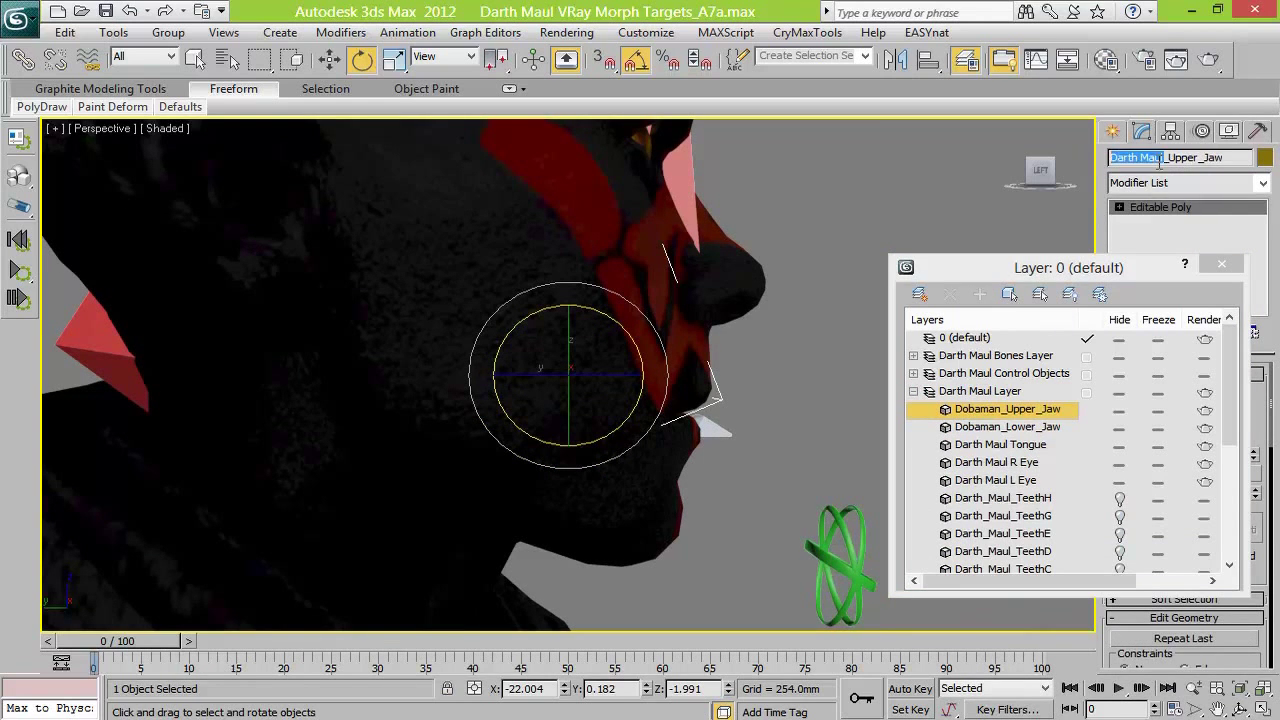
Rename Dobaman_Lower_Jaw as Darth Maul_Lower_Jaw
left_click(1047, 427)
right_click(1044, 424)
left_click(1093, 606)
left_click_drag(1157, 157, 1111, 147)
type("Darth Maul")
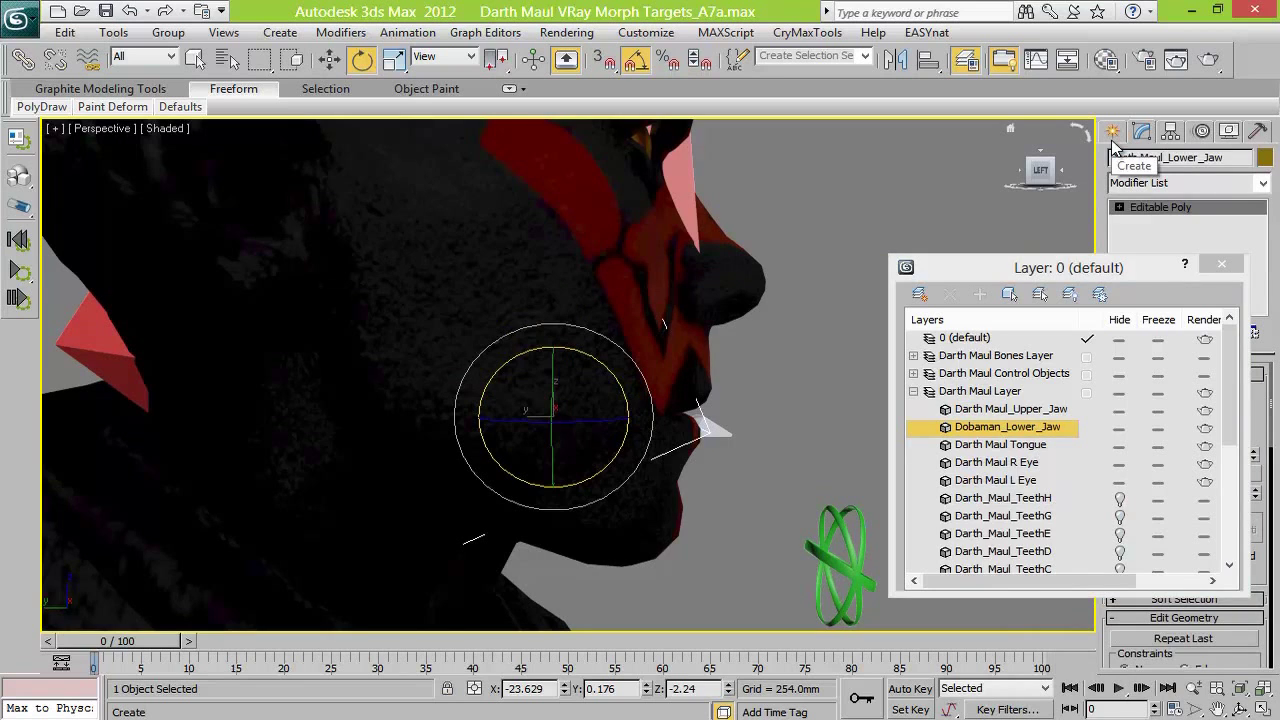
Move the hidden Darth_Maul_Teeth objects out of Darth Maul Layer
left_click(1038, 493)
left_click_drag(1232, 399, 1233, 475)
left_click(1022, 517, "shift")
right_click(922, 511)
left_click(991, 404)
left_click(1003, 516)
left_click(981, 295)
Deselect all objects and delete the empty Dobaman Character layer
left_click(929, 568)
left_click(824, 133)
left_click(950, 295)
left_click(914, 339)
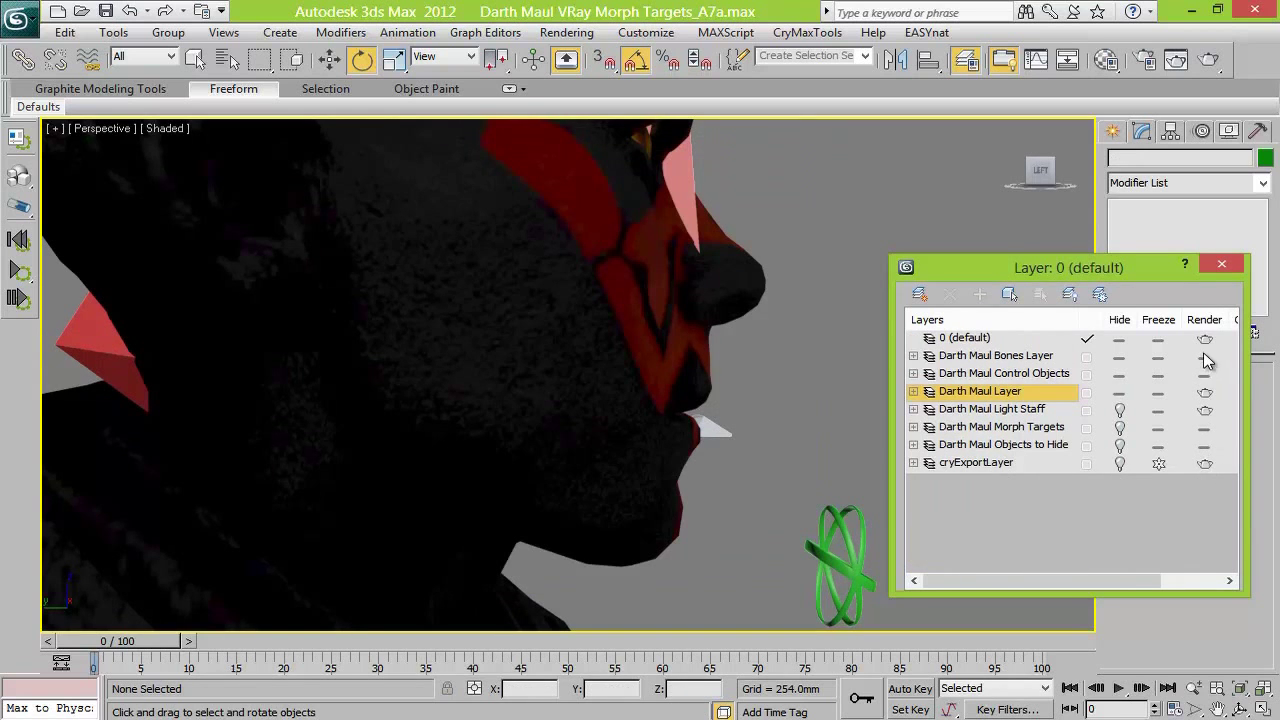
Hide the Darth Maul Head and Darth Maul_Upper_Jaw objects in Darth Maul Layer
left_click(1118, 358)
left_click(1118, 358)
middle_click_drag(988, 169, 690, 205, "alt")
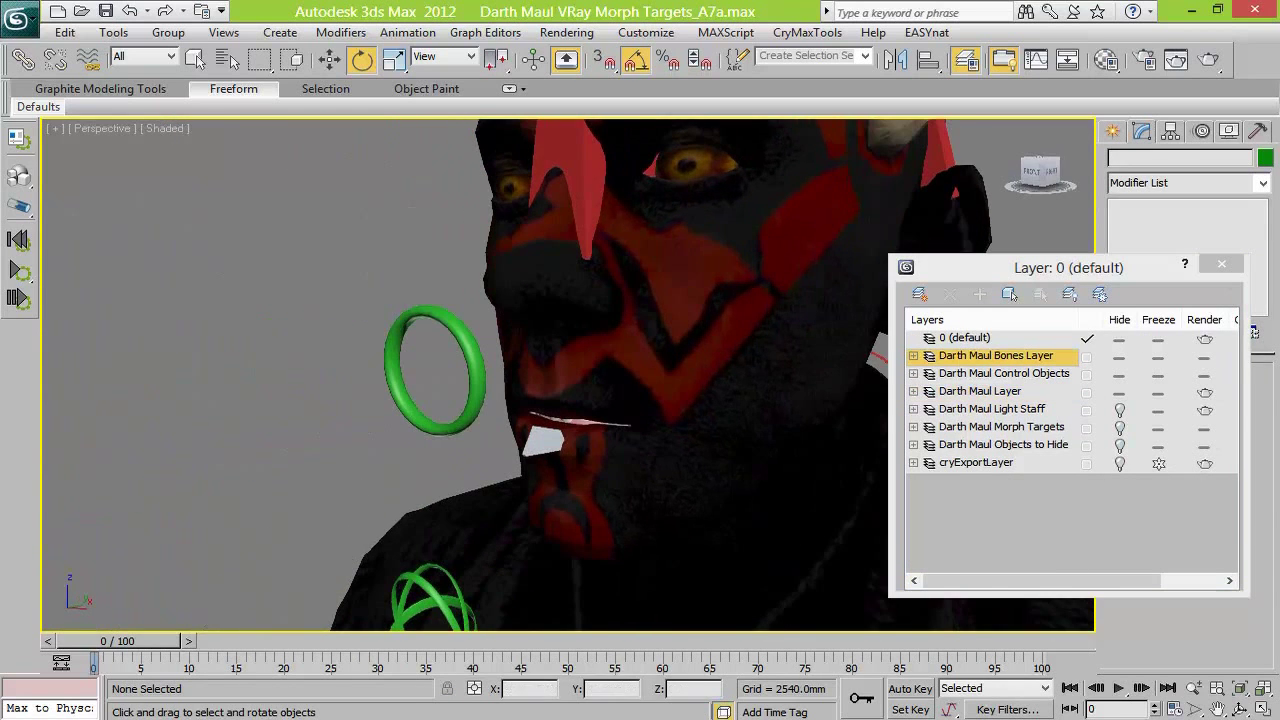
left_click(914, 391)
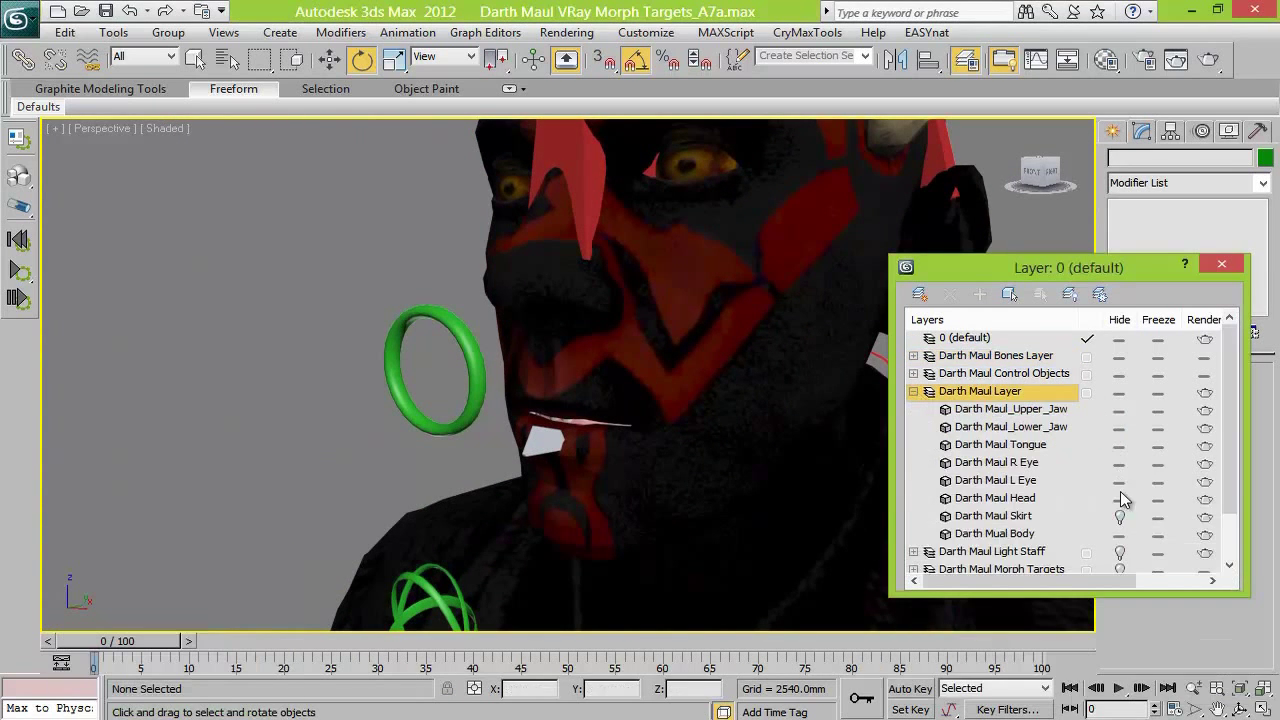
left_click(1120, 498)
left_click(1120, 410)
Test the jaw rig by rotating the jaw control object, and undo the rotation
left_click(552, 494)
left_click_drag(683, 330, 676, 358)
key("ctrl+z")
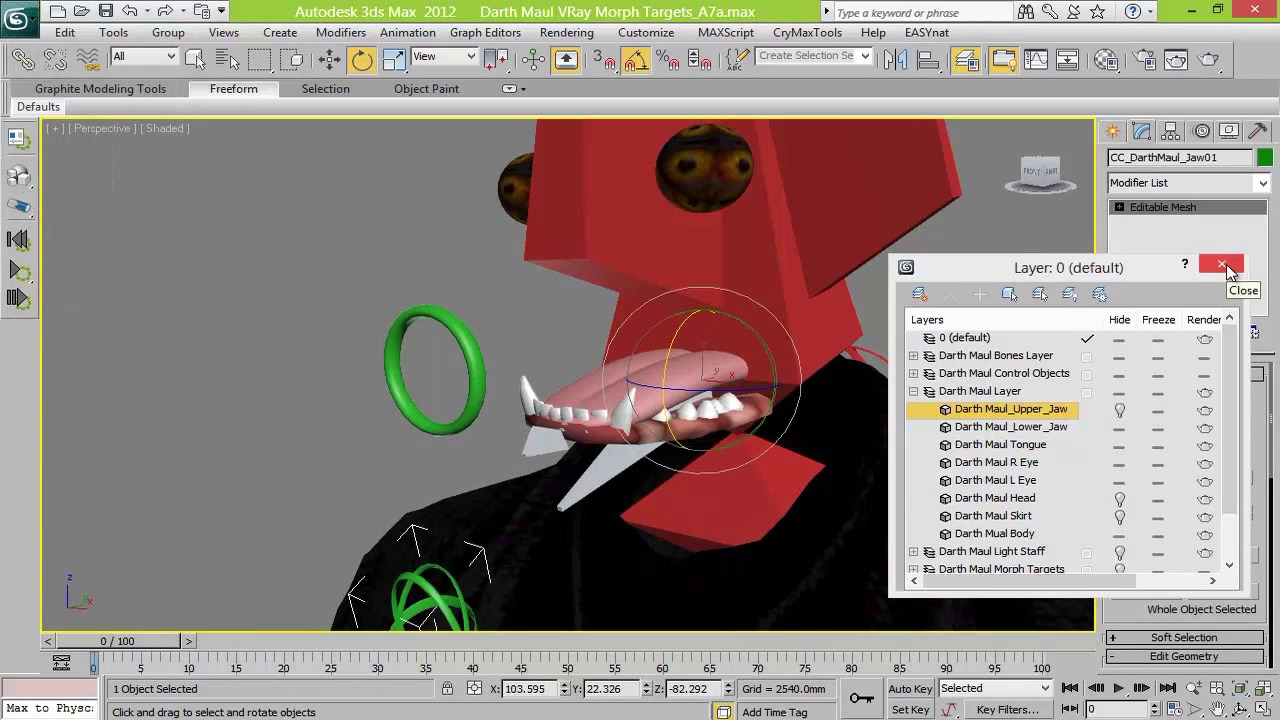
Enable side fins on the tongue bones, working up the chain from the end bone to Bn_DMTongue_D
left_click(914, 392)
left_click(1235, 263)
left_click(1031, 173)
scroll(1024, 328, "down", 3)
left_click_drag(1041, 173, 934, 189)
left_click(720, 408)
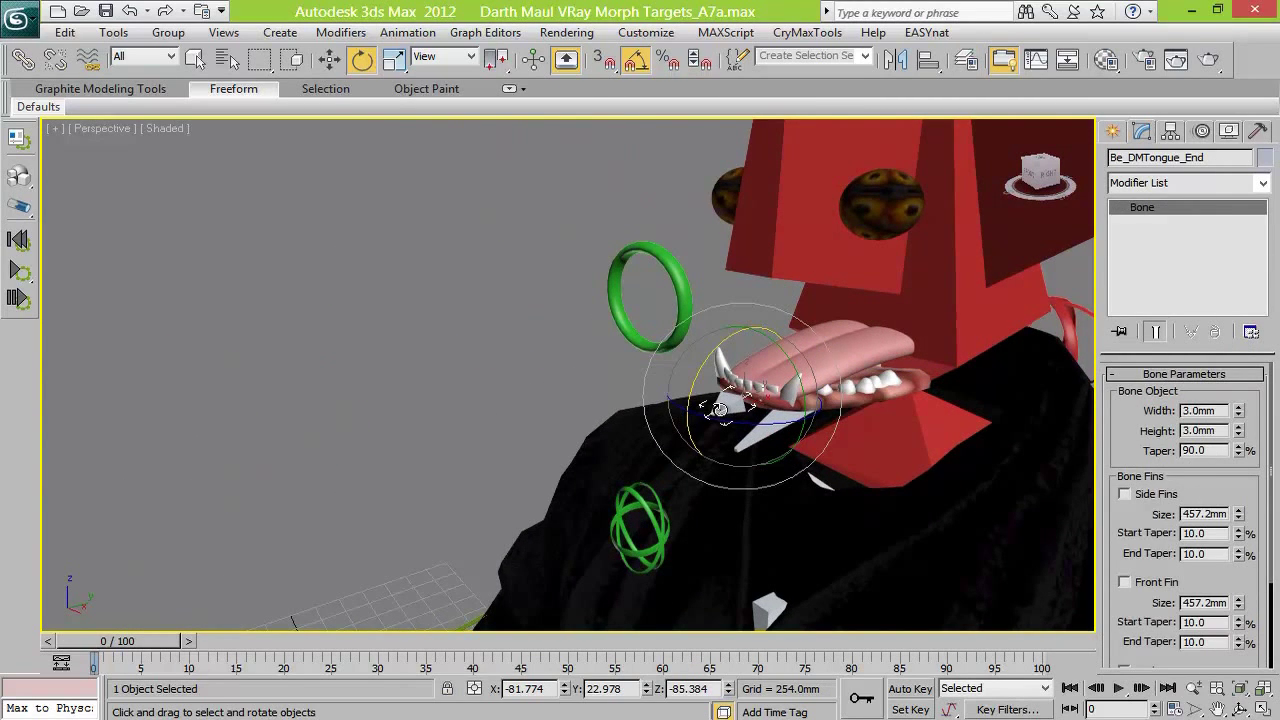
left_click(407, 32)
left_click(430, 395)
key("Page_Up")
left_click(1071, 625)
key("Page_Up")
left_click(1071, 625)
left_click(1252, 204)
Examine the control object names in the Darth Maul Control Objects layer
left_click(1031, 173)
middle_click_drag(906, 469, 793, 518)
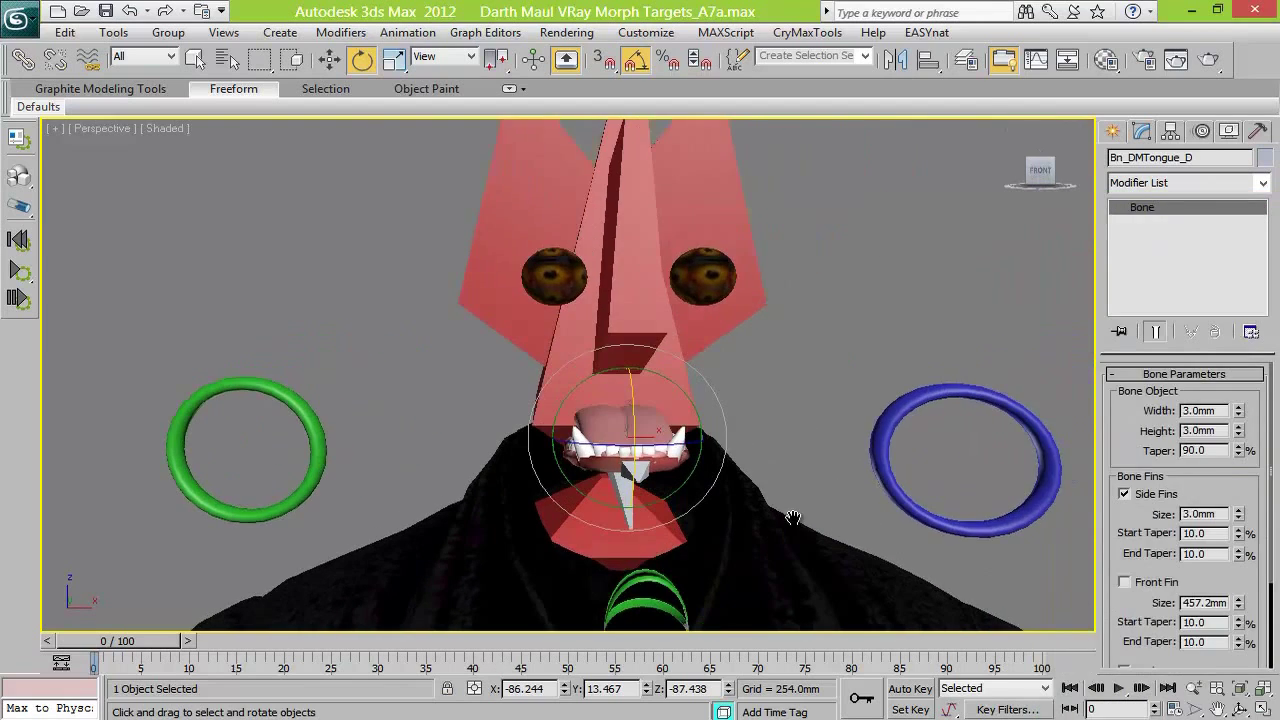
left_click(966, 61)
left_click(912, 375)
left_click(1229, 546)
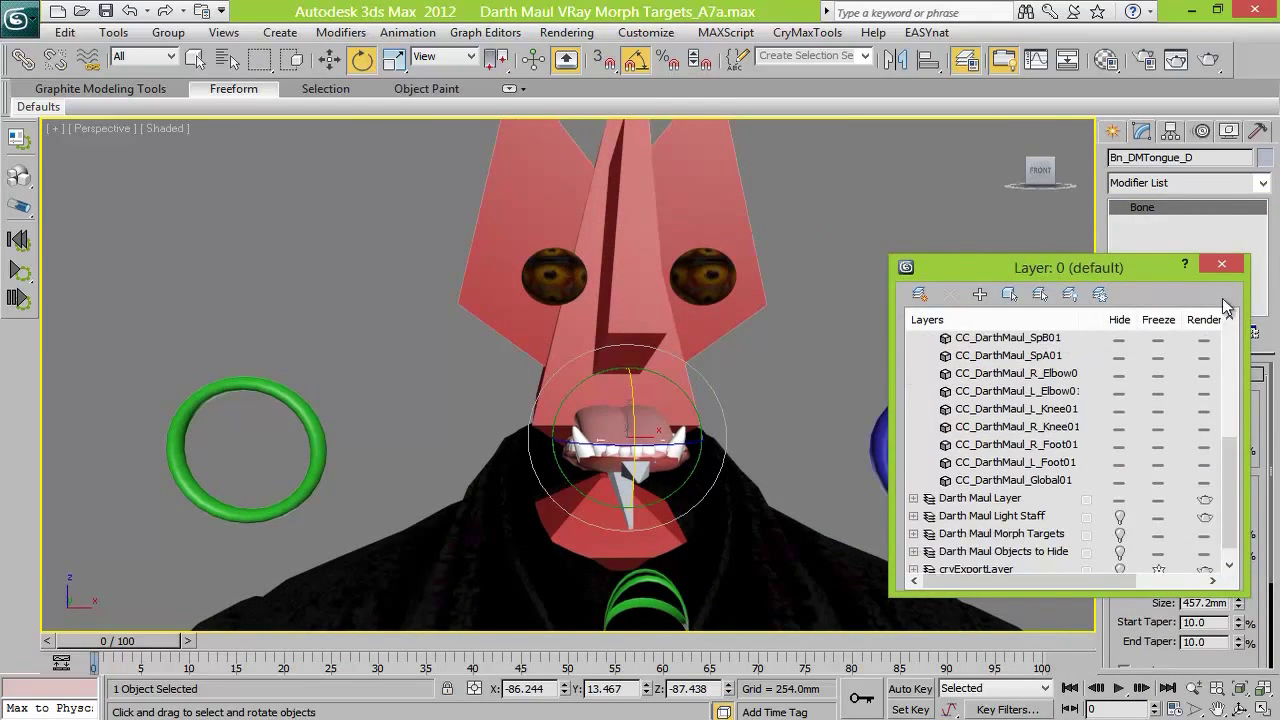
left_click(1222, 265)
Draw a rectangle spline on the grid near the character's feet and enable its thickness in the viewport
scroll(774, 461, "down", 12)
left_click_drag(1042, 175, 1078, 208)
scroll(640, 498, "up", 5)
scroll(642, 499, "up", 3)
middle_click_drag(690, 520, 664, 392)
left_click(1114, 133)
left_click(1143, 162)
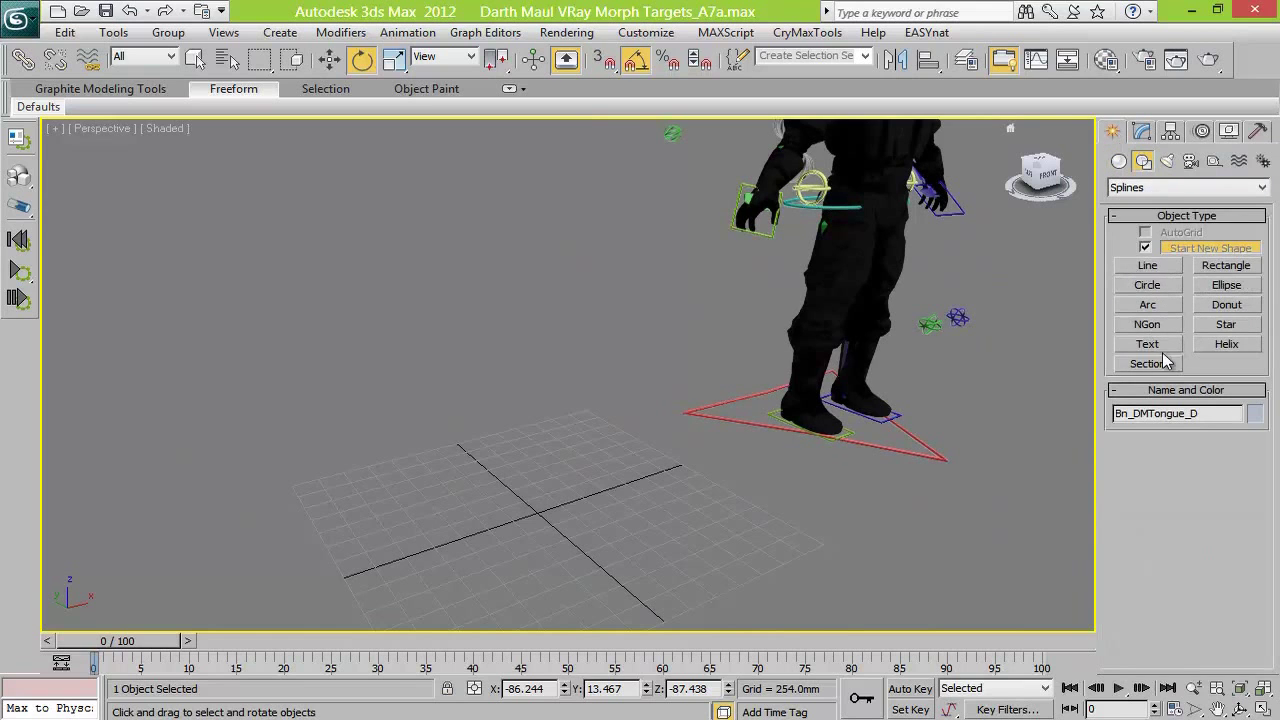
left_click(1226, 265)
left_click_drag(440, 507, 556, 530)
right_click(650, 571)
left_click(1141, 132)
left_click(1172, 372)
left_click(1117, 402)
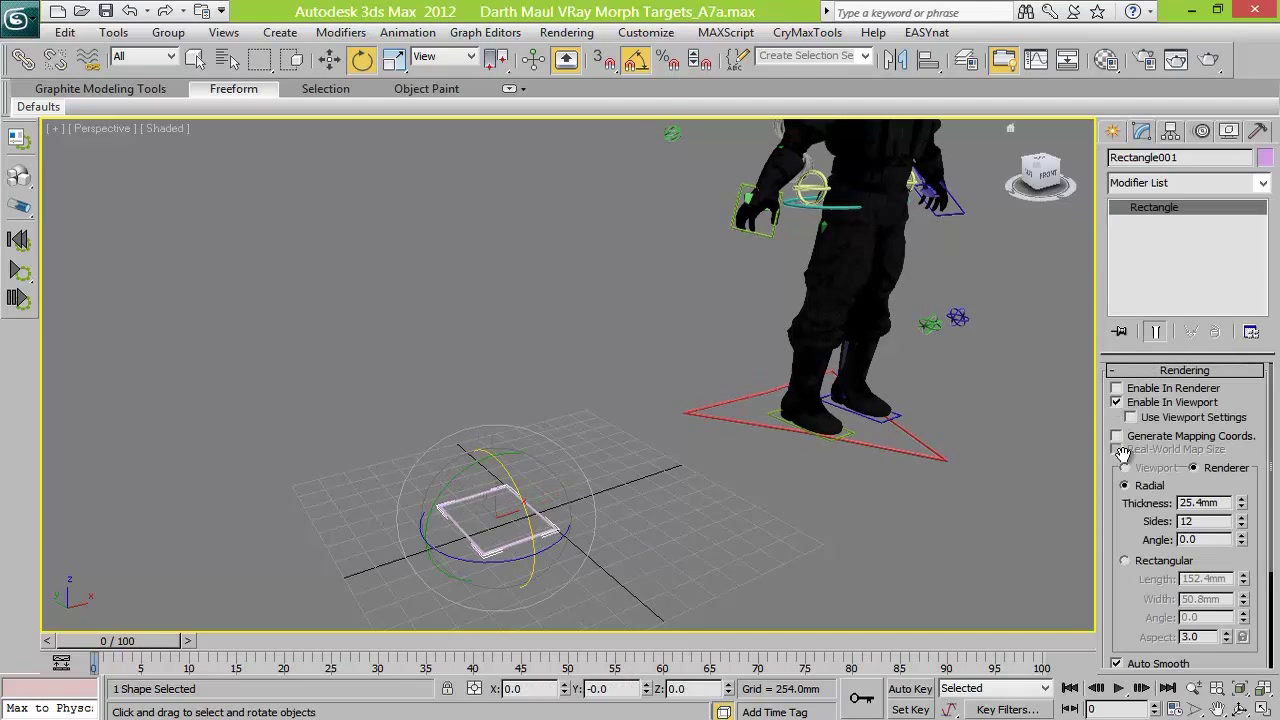
Colour the rectangle red and name it CC_Darth Maul_Eyez
left_click(1267, 158)
left_click(481, 361)
key("Return")
left_click(1190, 157)
type("CC_Darth Maul_Eyez")
key("Return")
Draw a small circle spline inside the rectangle and clone it beside the original for the second eye
left_click(1112, 132)
left_click(1147, 285)
left_click_drag(473, 513, 482, 516)
key("w")
left_click_drag(508, 503, 535, 495, "shift")
left_click(650, 450)
Colour the original circle green and its clone blue
left_click(1254, 414)
left_click(577, 361)
left_click(738, 469)
left_click(1254, 414)
left_click(721, 338)
left_click(740, 471)
left_click(473, 513)
left_click(1254, 414)
left_click(576, 360)
left_click(728, 471)
Link both circles to the rectangle and move the rectangle up beside Darth Maul's head
left_click(498, 504, "ctrl")
key("l")
left_click_drag(503, 505, 490, 186)
key("w")
left_click(546, 522)
middle_click_drag(616, 382, 510, 530)
left_click_drag(385, 404, 817, 386)
left_click_drag(708, 327, 744, 344)
Rotate the CC_Darth Maul_Eyez rectangle upright and position it in front of the face at head height
left_click(1041, 174)
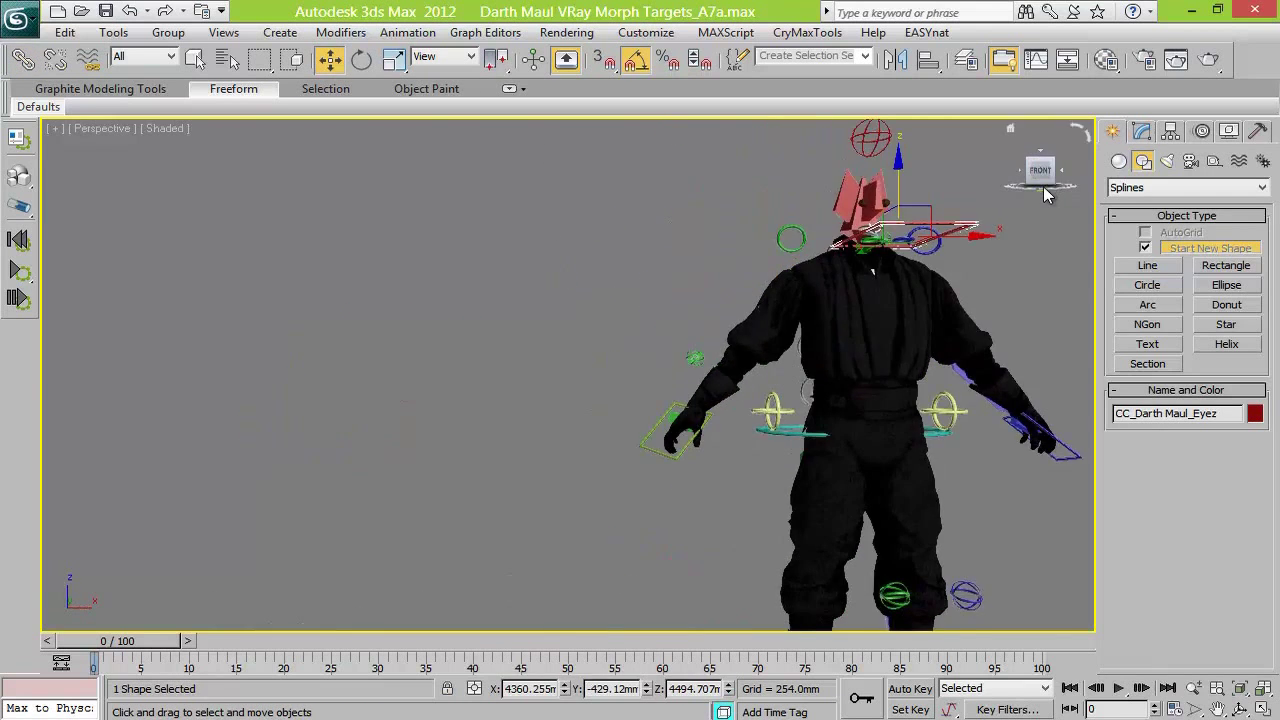
key("z")
key("e")
left_click_drag(570, 337, 570, 430)
left_click(1065, 171)
key("w")
left_click_drag(640, 372, 372, 372)
left_click_drag(303, 300, 303, 283)
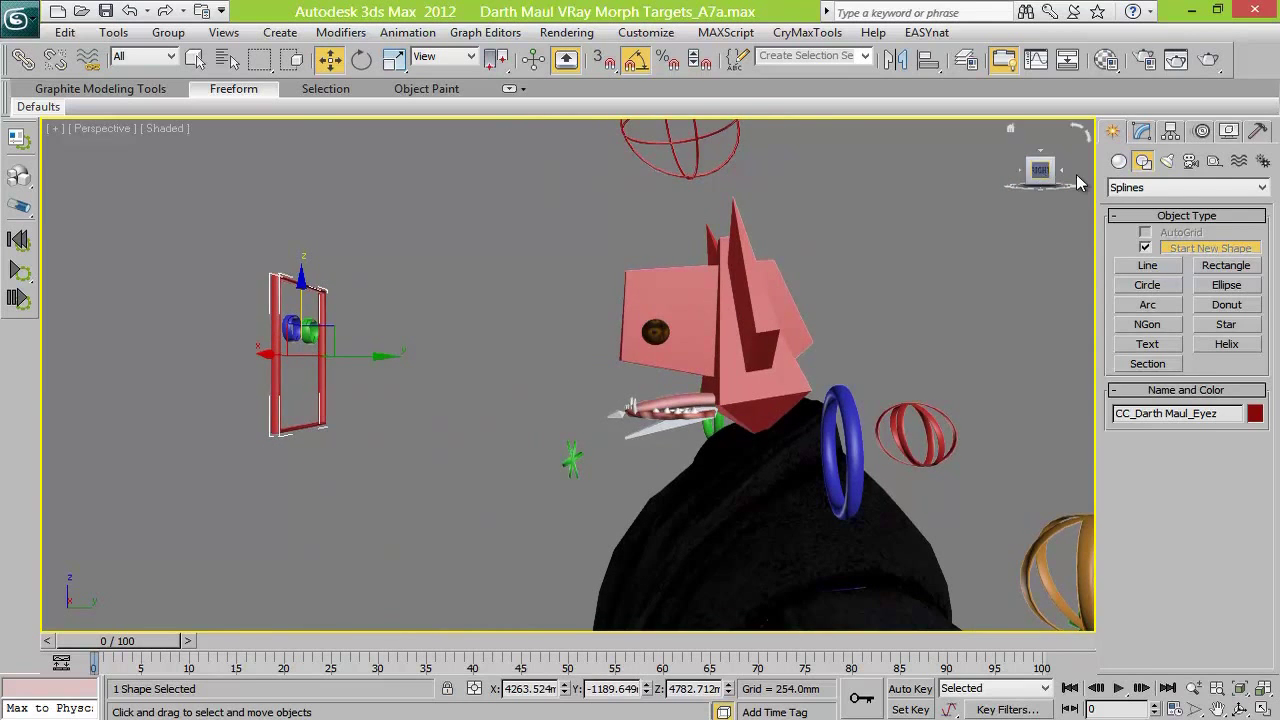
Rename the green circle as CC_Darth Maul_R_Eye and give the blue circle the matching left-eye name
left_click(1027, 171)
key("z")
left_click(1031, 172)
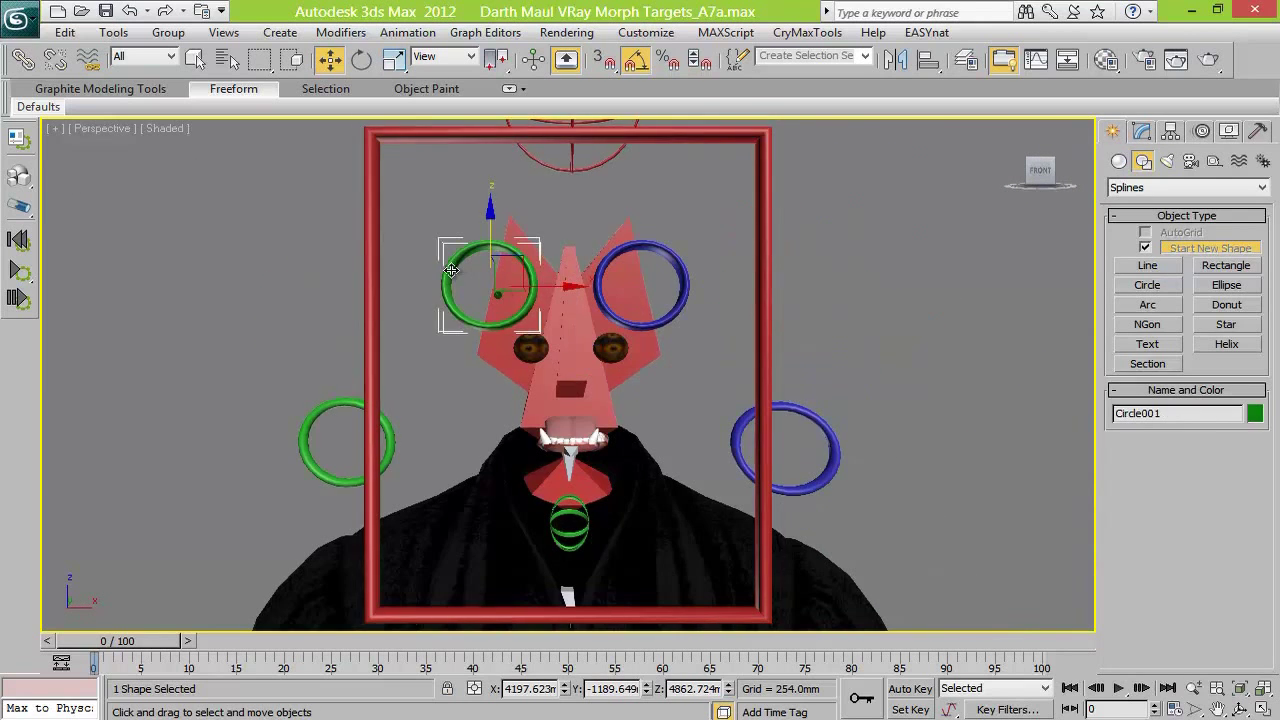
left_click(1142, 131)
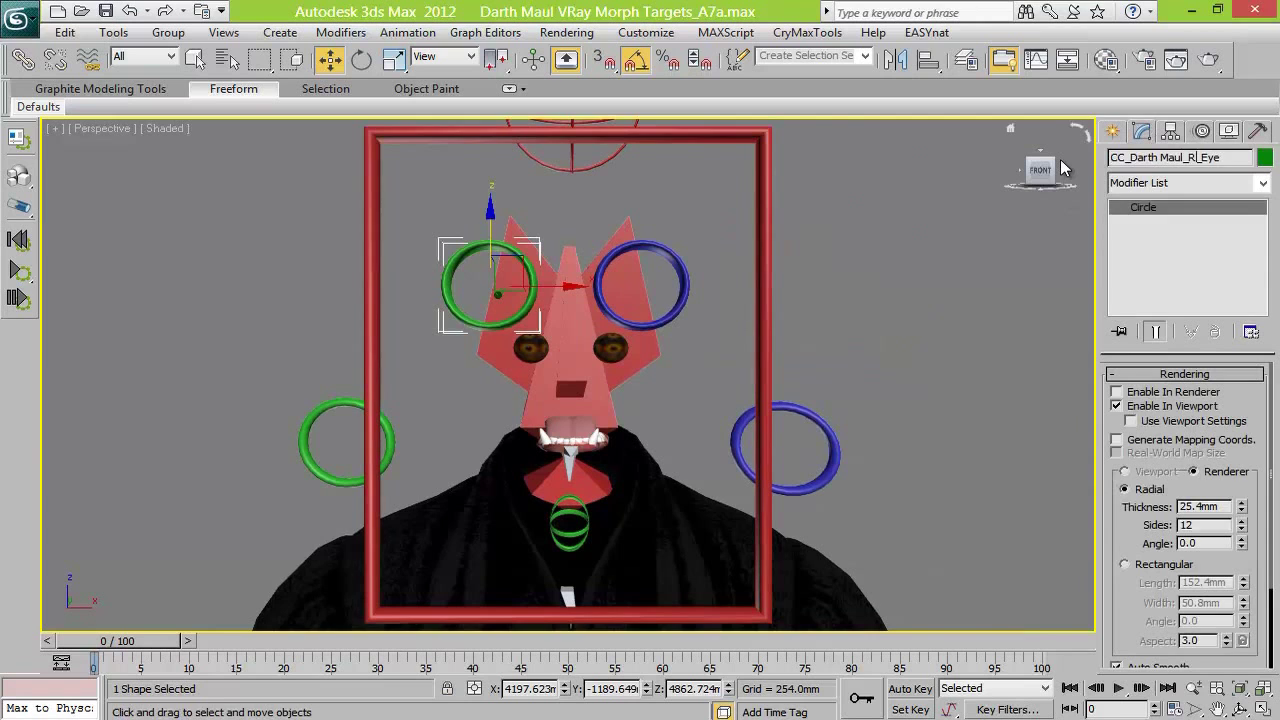
left_click(687, 290)
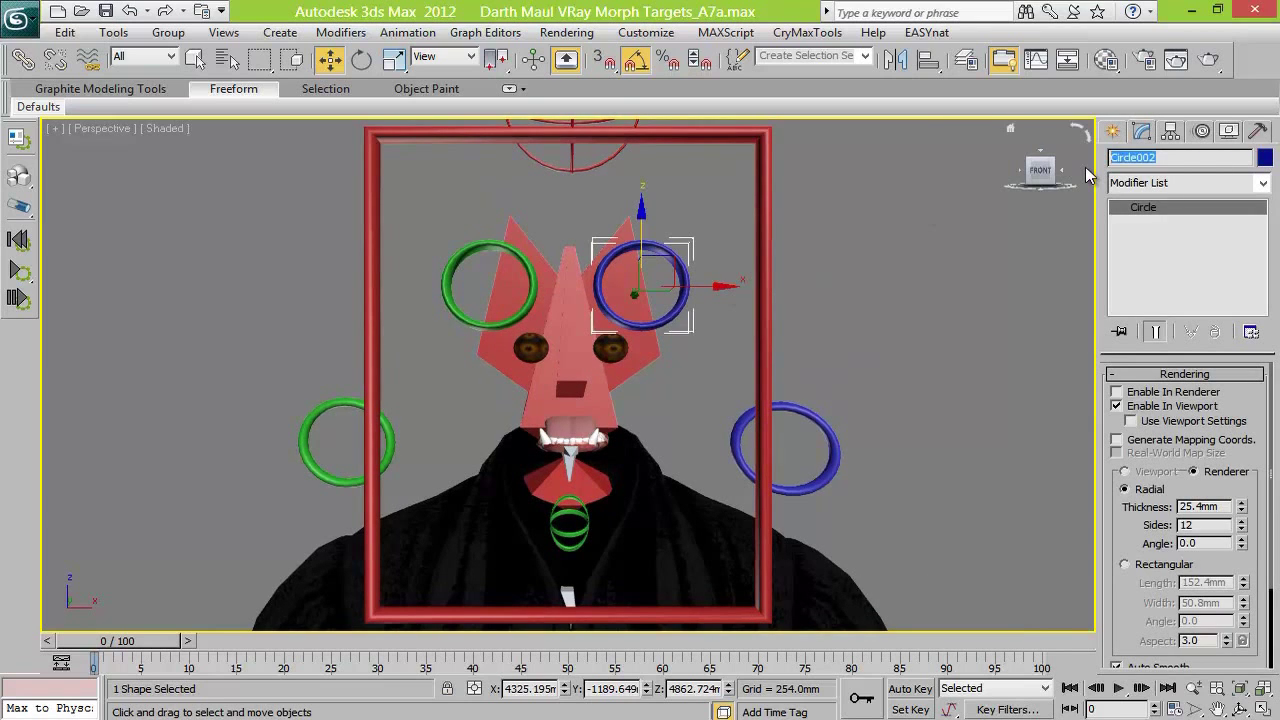
Lower the CC_Darth Maul_Eyez rectangle so its circles line up with the eyeballs
left_click(762, 220)
left_click_drag(566, 305, 573, 360)
Rename the point helper near the left eye as Ptctrl_Darth Maul_L_Eye and align it to the left eyeball
middle_click_drag(528, 361, 365, 350, "alt")
left_click(524, 352)
left_click(958, 305)
left_click(1166, 158)
type("Ptctrl_Darth Maul")
key("Return")
key("alt+a")
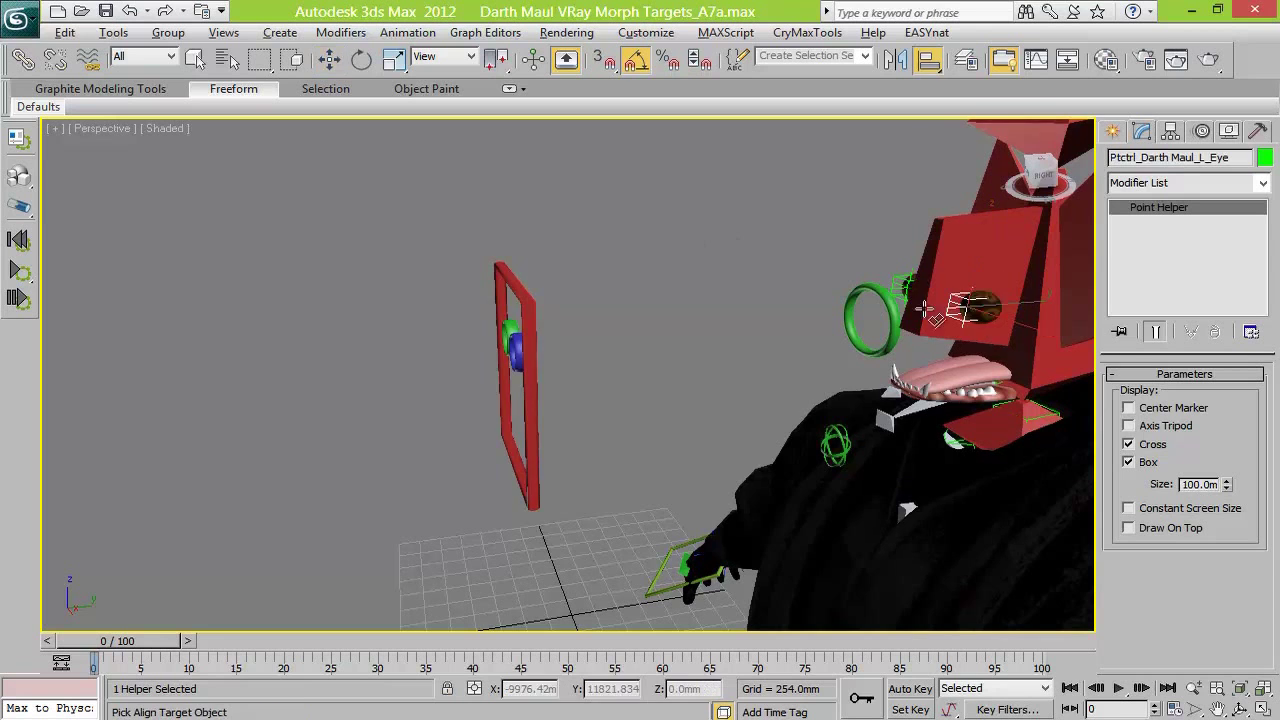
left_click(980, 306)
left_click(570, 423)
left_click(644, 522)
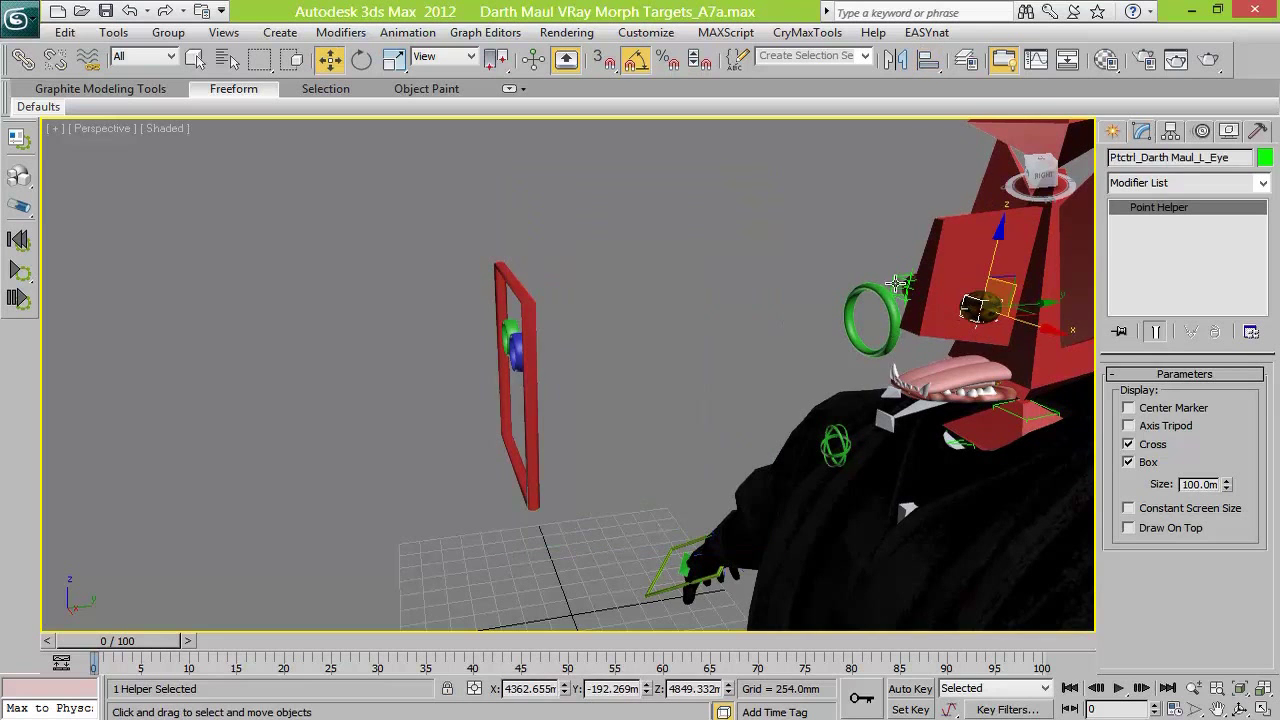
Give the other point helper the right-eye version of the Ptctrl_Darth Maul_L_Eye name and align it to the right eyeball
left_click(896, 284)
left_click(1138, 158)
type("Ptctrl_Darth Maul_L_Eye")
key("Left")
key("Left")
key("Left")
key("Left")
key("shift+Left")
middle_click_drag(870, 165, 450, 190, "alt")
key("alt+a")
left_click(897, 288)
left_click(644, 522)
Clone the CC_Darth Maul_Eyez rectangle at a reduced scale and name the copy CC_Darth Maul_TongueGUI
left_click(1051, 174)
left_click(480, 302)
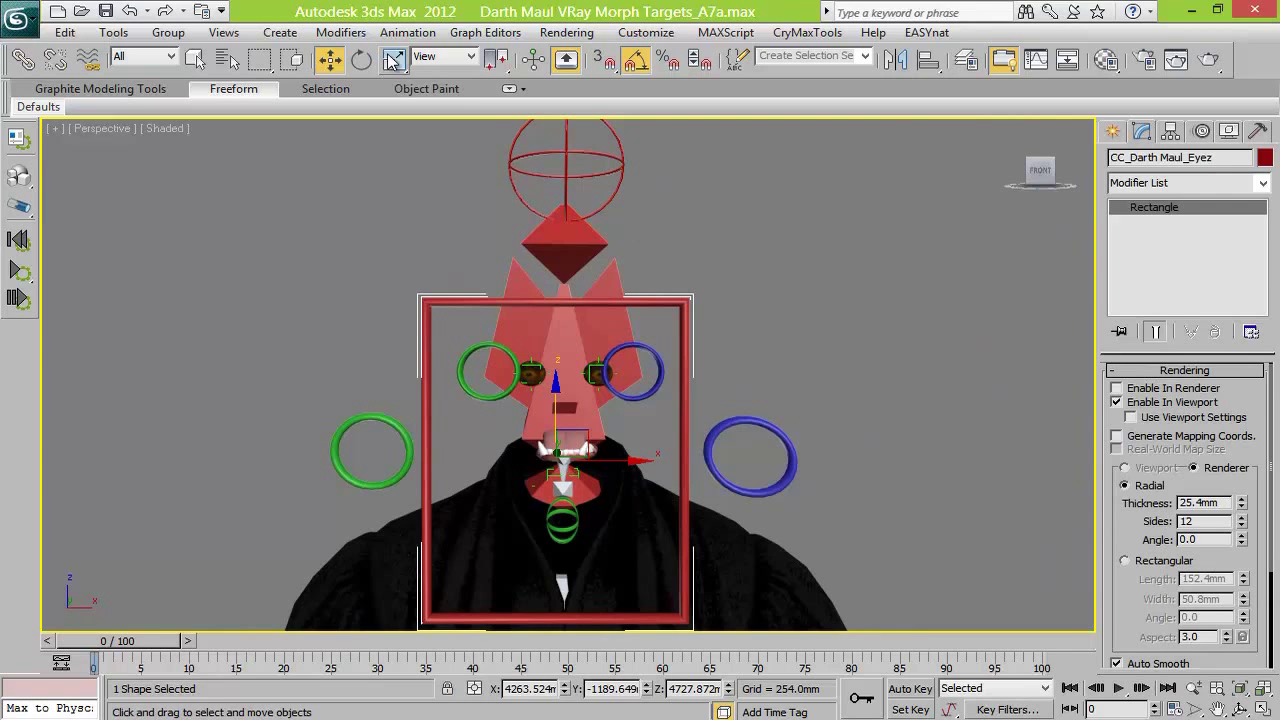
left_click(394, 59)
mouse_move(585, 412)
left_mouse_down("shift")
mouse_move(447, 683)
mouse_move(452, 697)
mouse_move(650, 420)
left_mouse_up("shift")
type("Tongue")
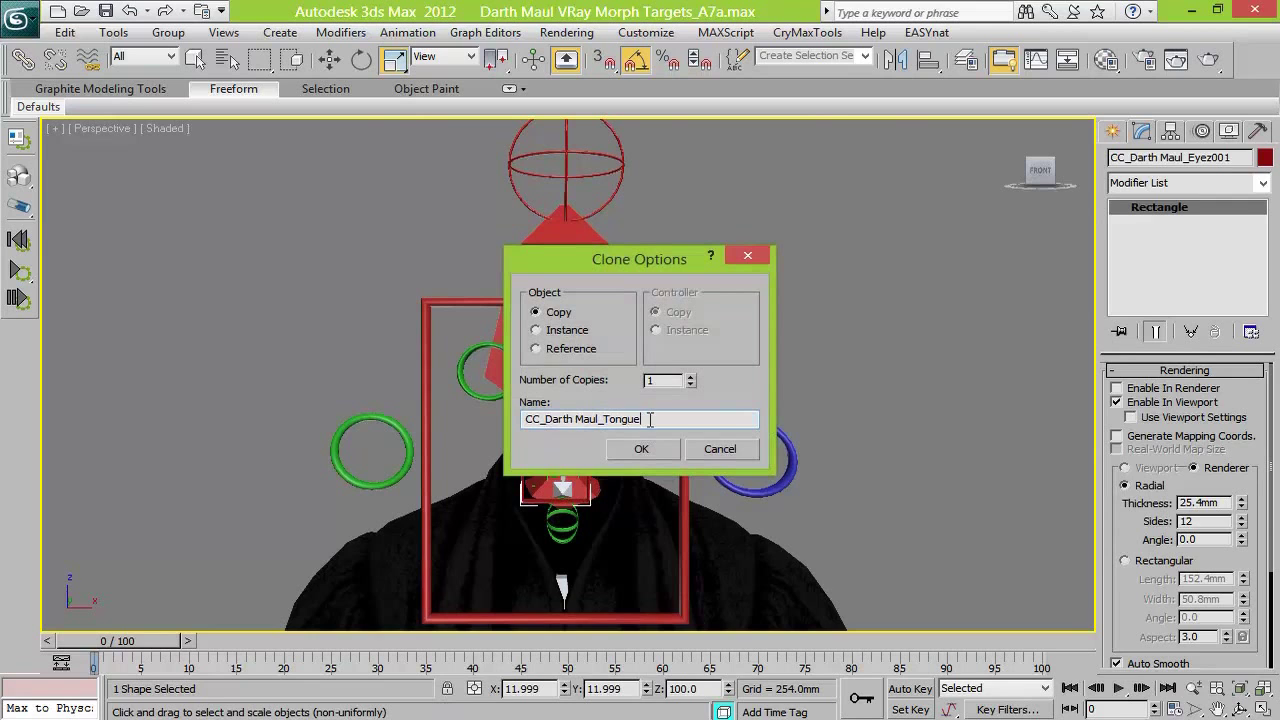
type("GUI")
left_click(643, 449)
Place the tongue rectangle within the large frame and clone it alongside as CC_Darth Maul_SmileGUI
key("w")
mouse_move(582, 428)
left_mouse_down()
mouse_move(632, 486)
mouse_move(643, 448)
mouse_move(578, 507)
left_mouse_up()
left_click_drag(603, 419, 640, 419)
type("Smi")
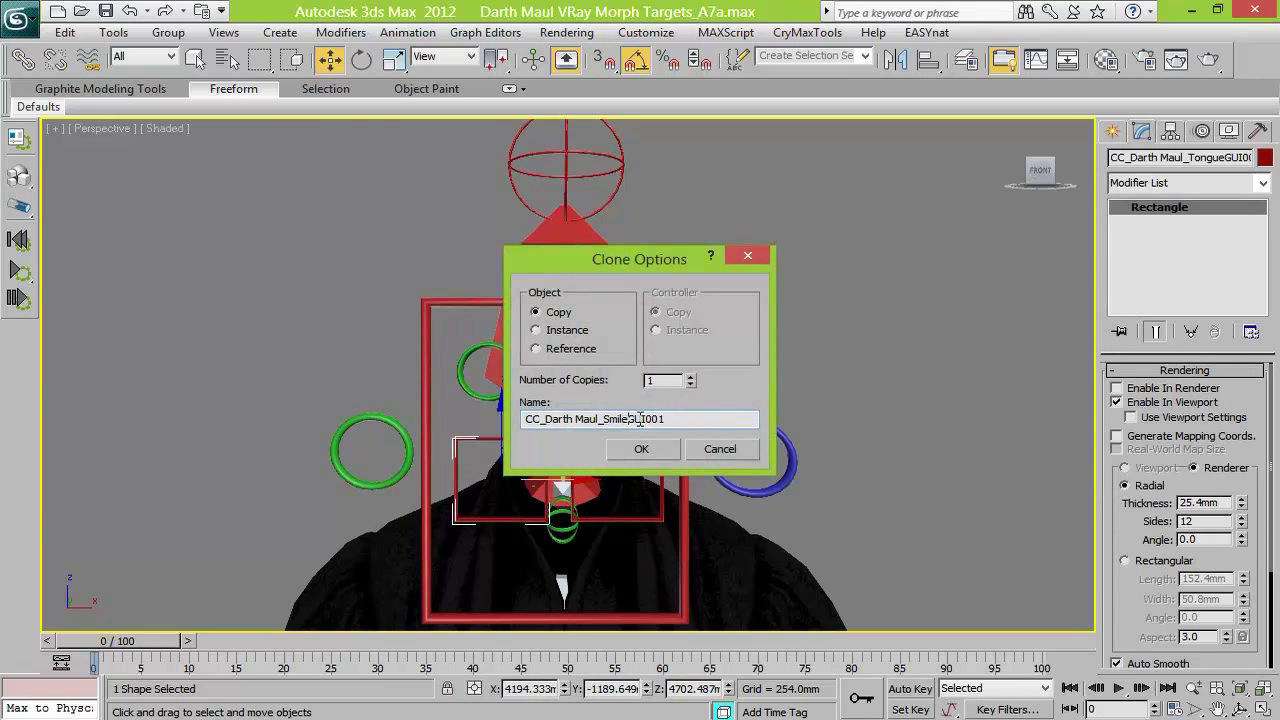
type("leGUI")
left_click(641, 449)
Narrow the SmileGUI rectangle to about 31% width and make a rotated horizontal copy, arranging both in the frame's lower part
left_click(395, 59)
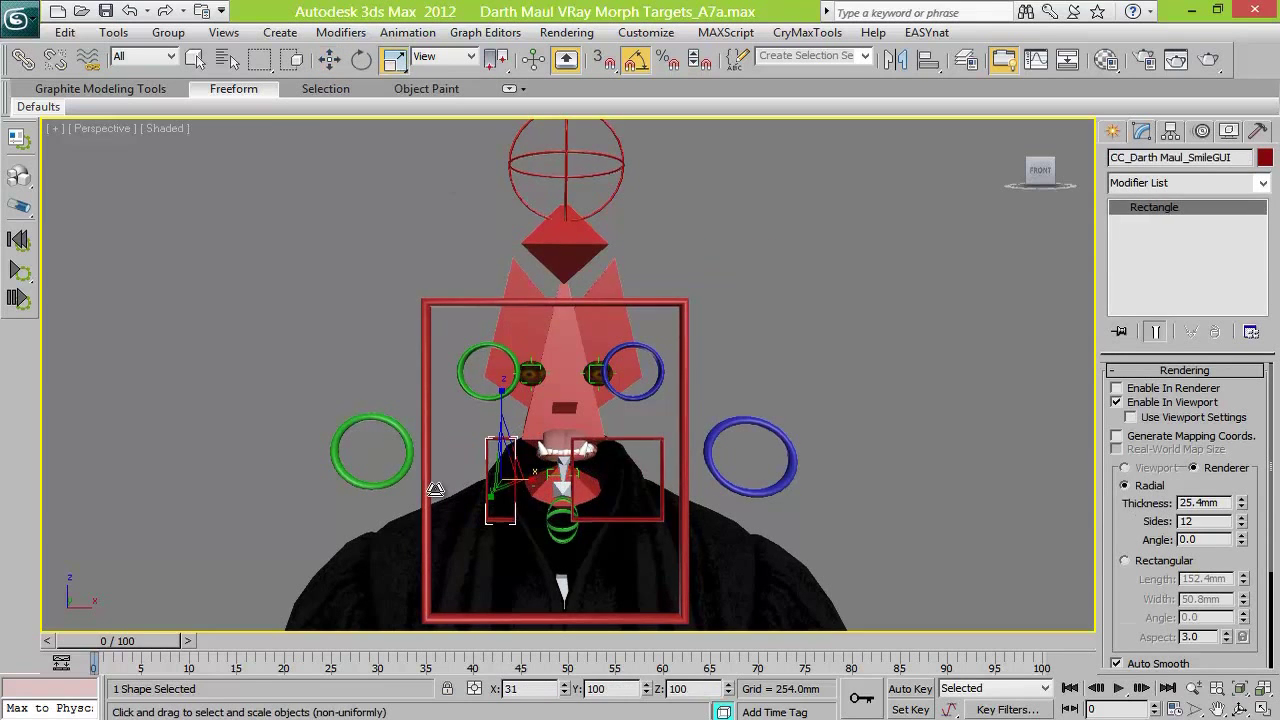
left_click(366, 59)
left_click_drag(555, 434, 596, 505, "shift")
left_click(649, 450)
left_click(330, 60)
left_click_drag(505, 407, 502, 476)
left_click(487, 453, "ctrl")
Clone the green eye circle into the tongue rectangle as CC_Darth Maul_TongueGUI_Control and scale it down to fit
left_click(486, 343)
mouse_move(486, 343)
left_mouse_down("shift")
mouse_move(598, 413)
mouse_move(613, 461)
mouse_move(666, 418)
left_mouse_up("shift")
type("GUI")
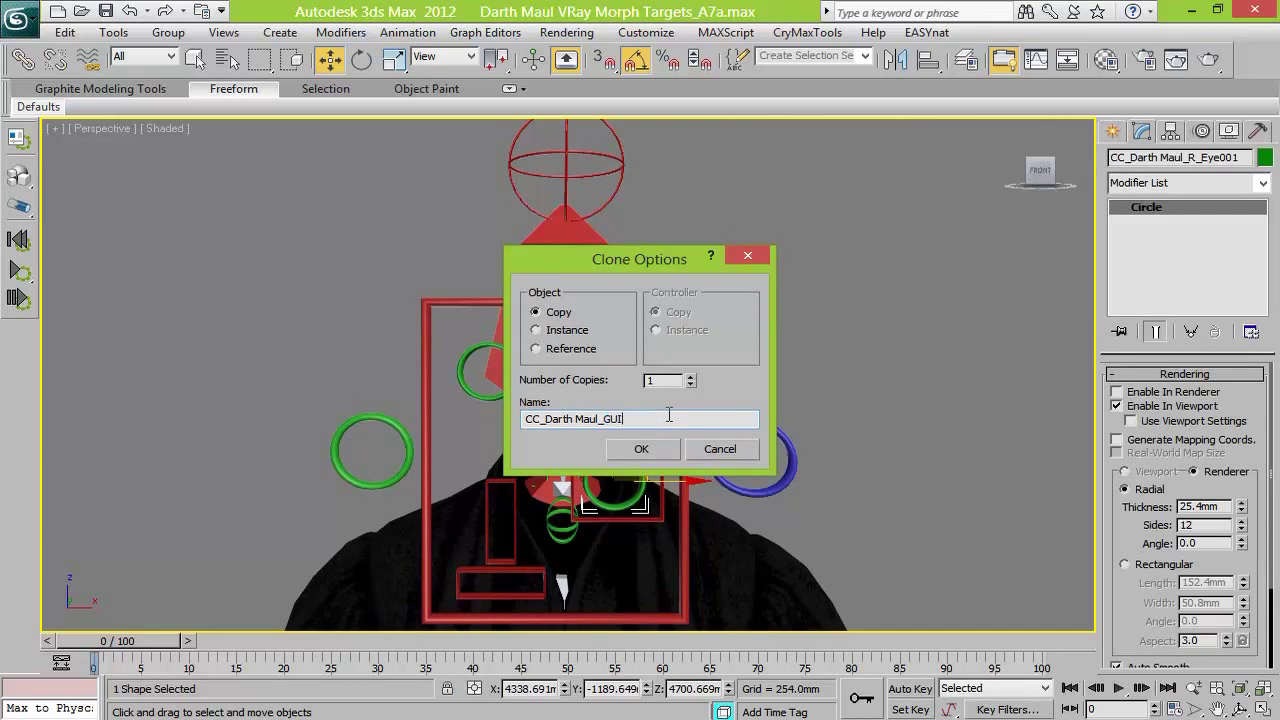
key("Return")
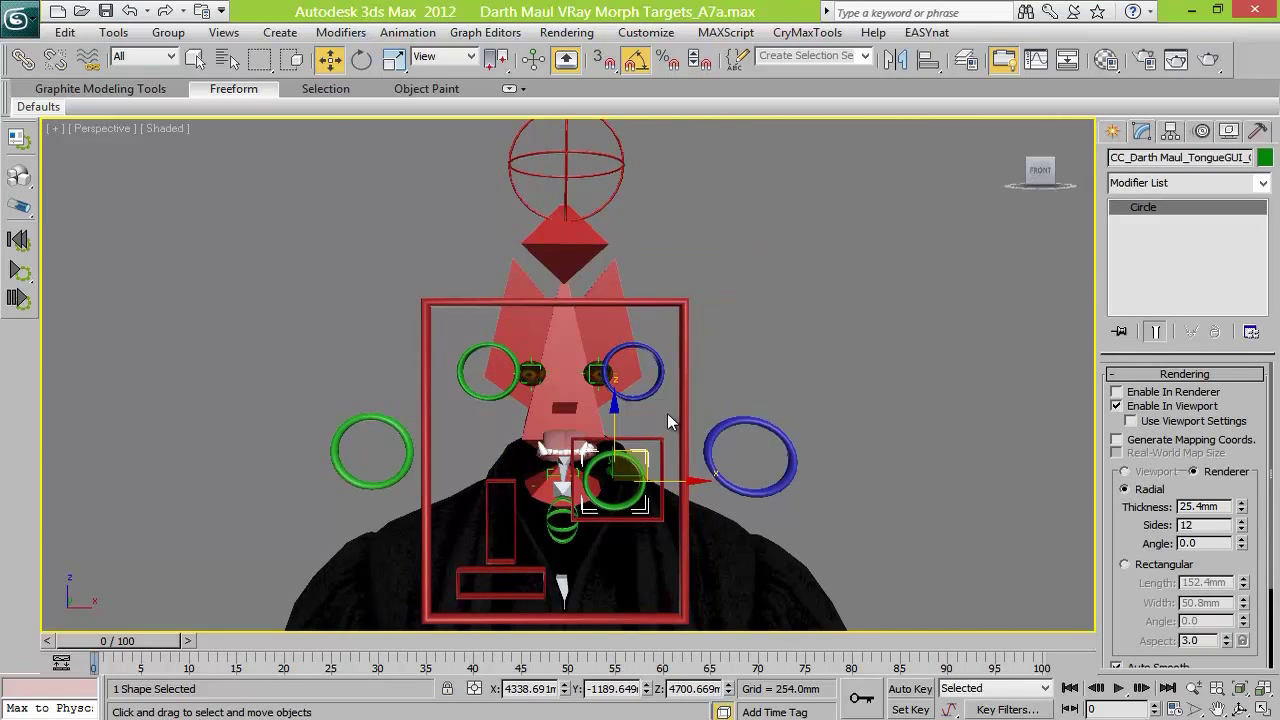
key("r")
mouse_move(642, 455)
left_mouse_down()
mouse_move(459, 605)
mouse_move(490, 578)
left_mouse_up()
key("w")
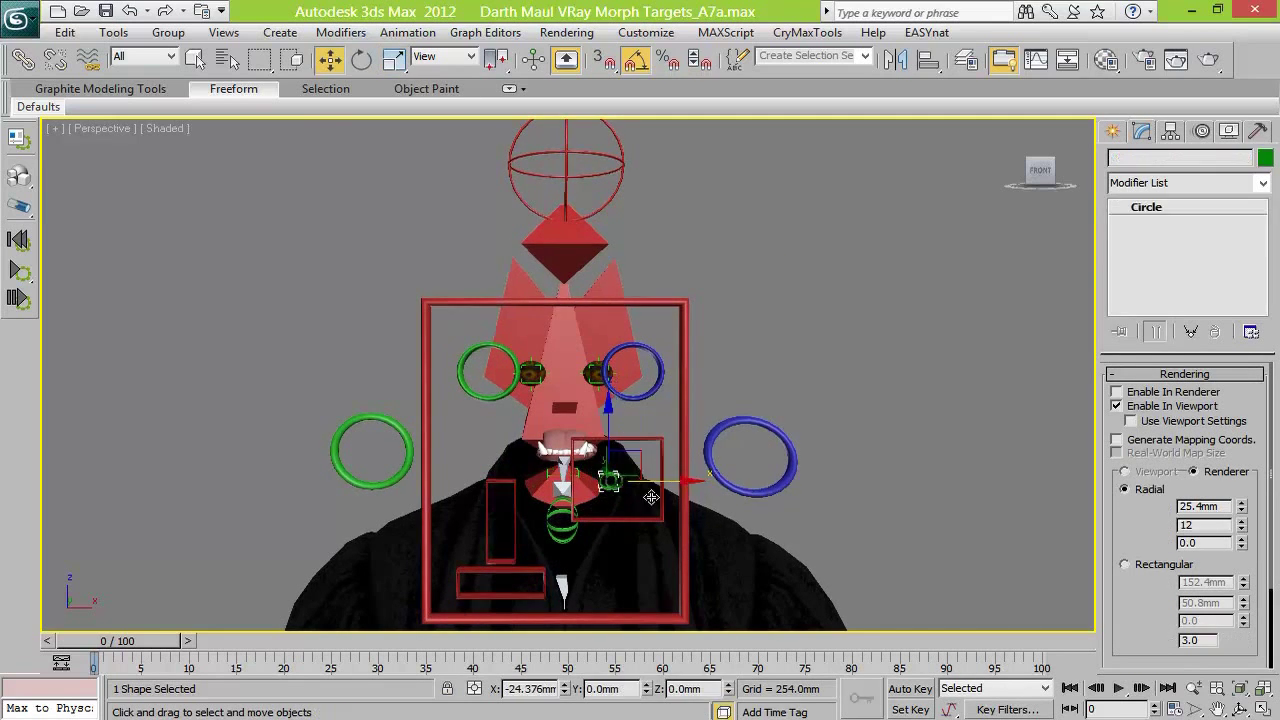
Clone the small tongue circle onto the vertical smile rectangle as CC_Darth Maul_SmileGUI_Control
left_click_drag(616, 482, 499, 486, "shift")
left_click_drag(603, 420, 641, 420)
type("SmileGUI_Control001")
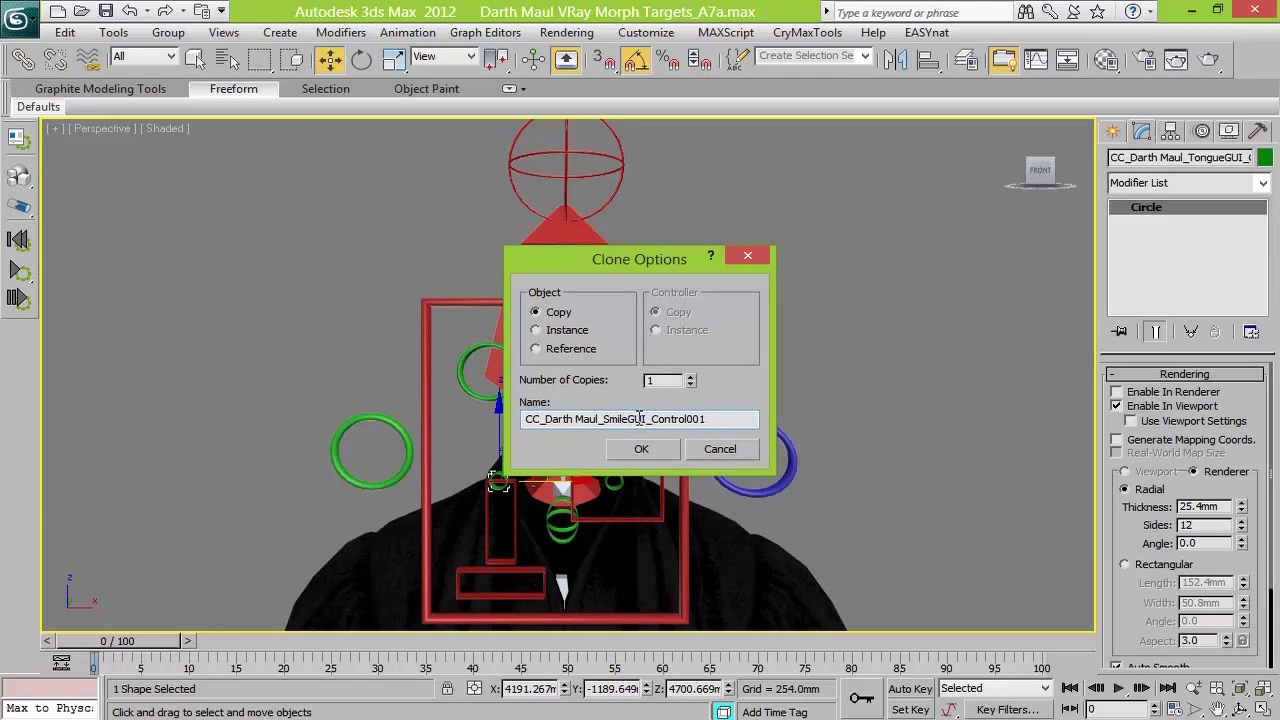
key("Return")
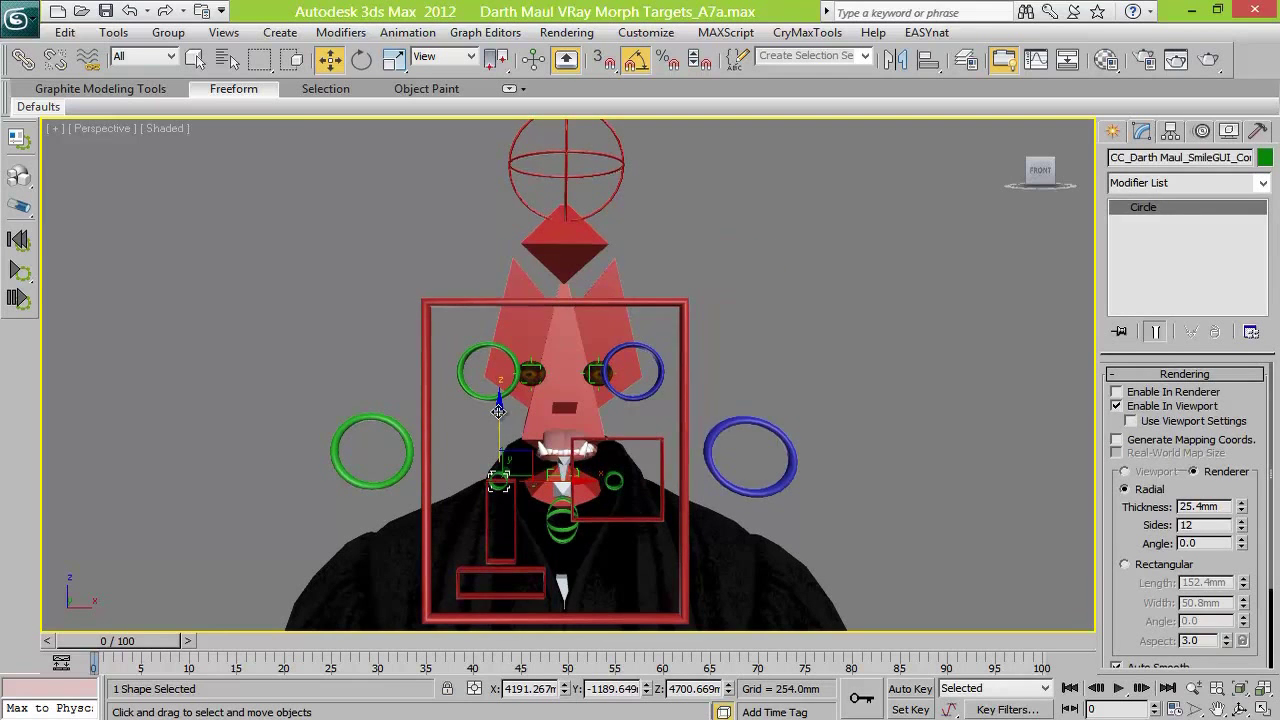
Clone the smile control circle downwards, adding LR to the copy's name and removing its trailing number
left_click_drag(499, 414, 499, 511, "shift")
left_click(630, 419)
type("LR")
key("BackSpace")
key("BackSpace")
key("Right")
key("Right")
key("Right")
key("Right")
type("LR")
key("End")
key("BackSpace")
key("BackSpace")
key("BackSpace")
key("Return")
Align the LR smile control circle to the centre of the horizontal rectangle
middle_click_drag(885, 432, 820, 360)
key("alt+a")
left_click(356, 453)
left_click_drag(440, 149, 820, 177)
left_click(848, 512)
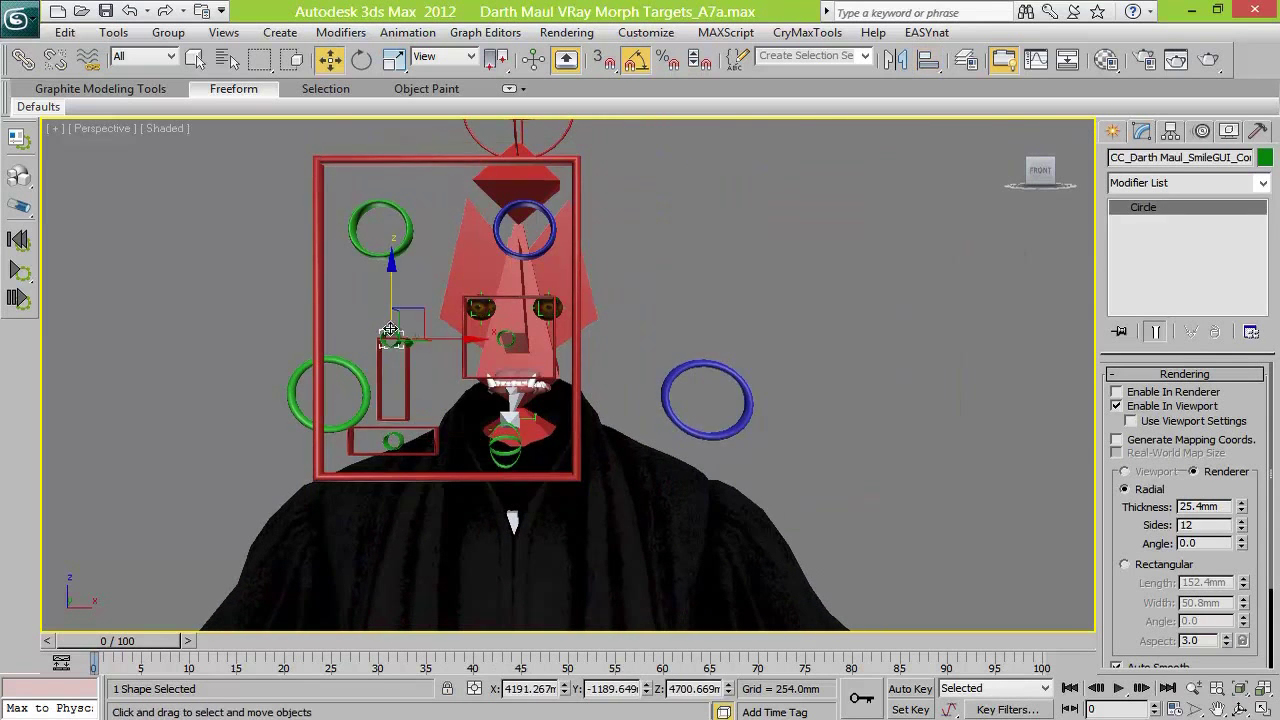
Align the CC_Darth Maul_TongueGUI_Control circle to the centre of the tongue rectangle
left_click(506, 339)
key("alt+a")
left_click(467, 338)
left_click(847, 512)
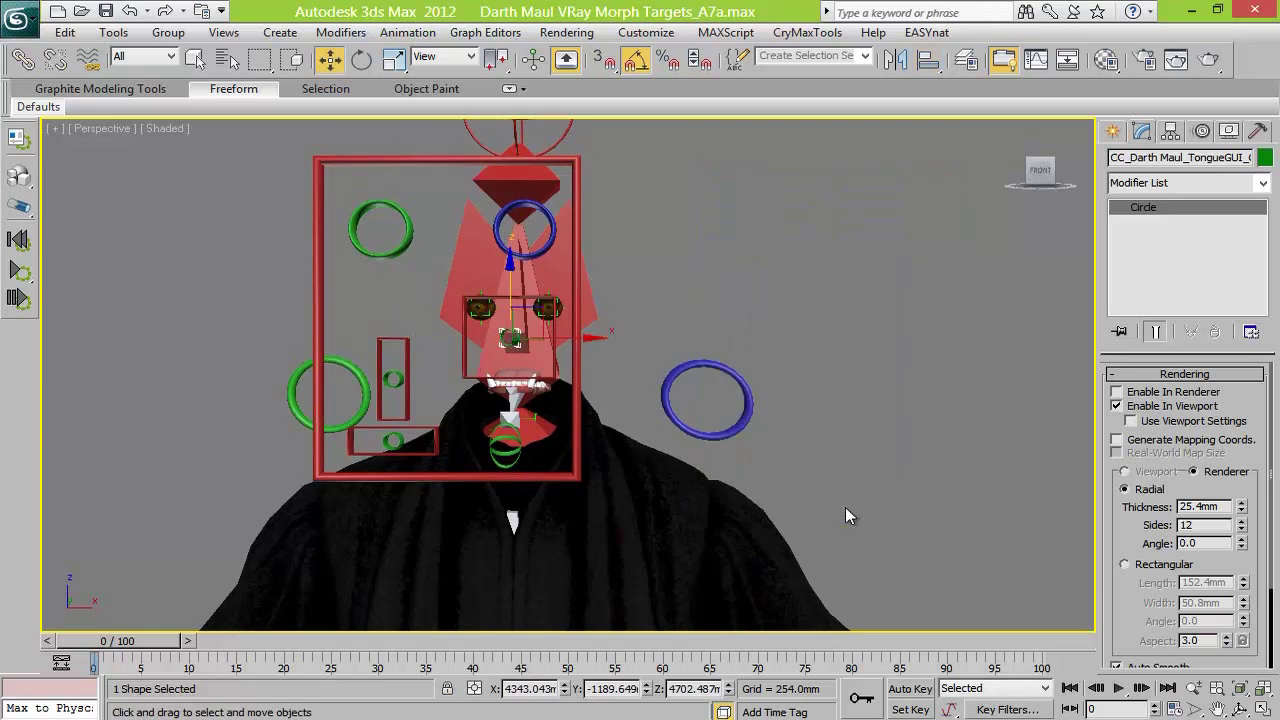
Link the tongue and smile control shapes and both eye circles to the large outer frame CC_Darth Maul_Eyez
left_click(1028, 171)
left_click(22, 60)
left_click_drag(509, 338, 391, 377)
left_click_drag(401, 445, 468, 483)
left_click_drag(520, 379, 563, 428)
left_click_drag(389, 342, 320, 258)
left_click_drag(412, 233, 471, 153)
left_click_drag(508, 212, 498, 157)
left_click(331, 60)
Freeze the transform of the outer frame CC_Darth Maul_Eyez
left_click(1048, 170)
left_click(576, 288)
right_click(714, 366)
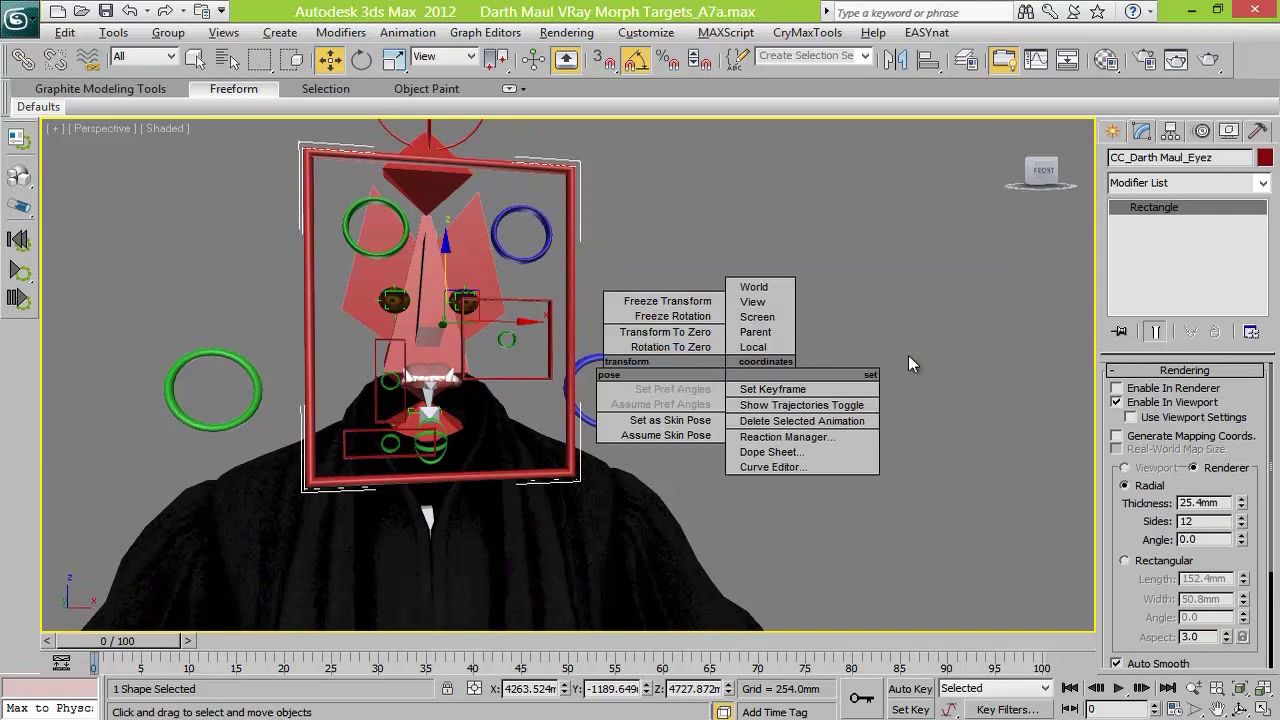
left_click(670, 298)
left_click(768, 479)
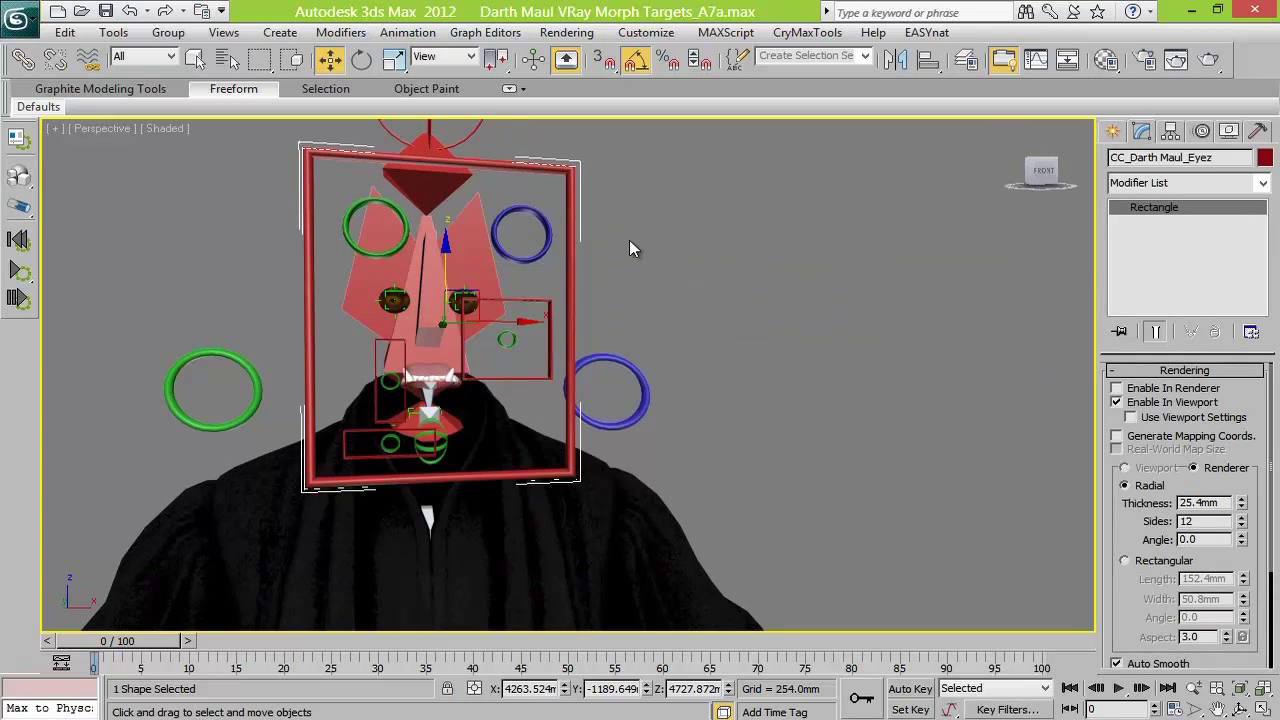
Add both eye circles and the tongue, smile and LR smile control circles to the selection and freeze their transforms
left_click(551, 236, "ctrl")
left_click(408, 230, "ctrl")
left_click(512, 337, "ctrl")
left_click(397, 381, "ctrl")
left_click(397, 443, "ctrl")
right_click(772, 419, "alt")
left_click(728, 351)
left_click(726, 475)
left_click(690, 345)
Test the outer frame by moving it sideways and return it to its zero transform
left_click(572, 237)
left_click_drag(508, 322, 896, 322)
right_click(863, 539, "alt")
left_click(804, 502)
Test-move the smile control circle and the green eye circle, resetting with Transform To Zero
left_click(391, 378)
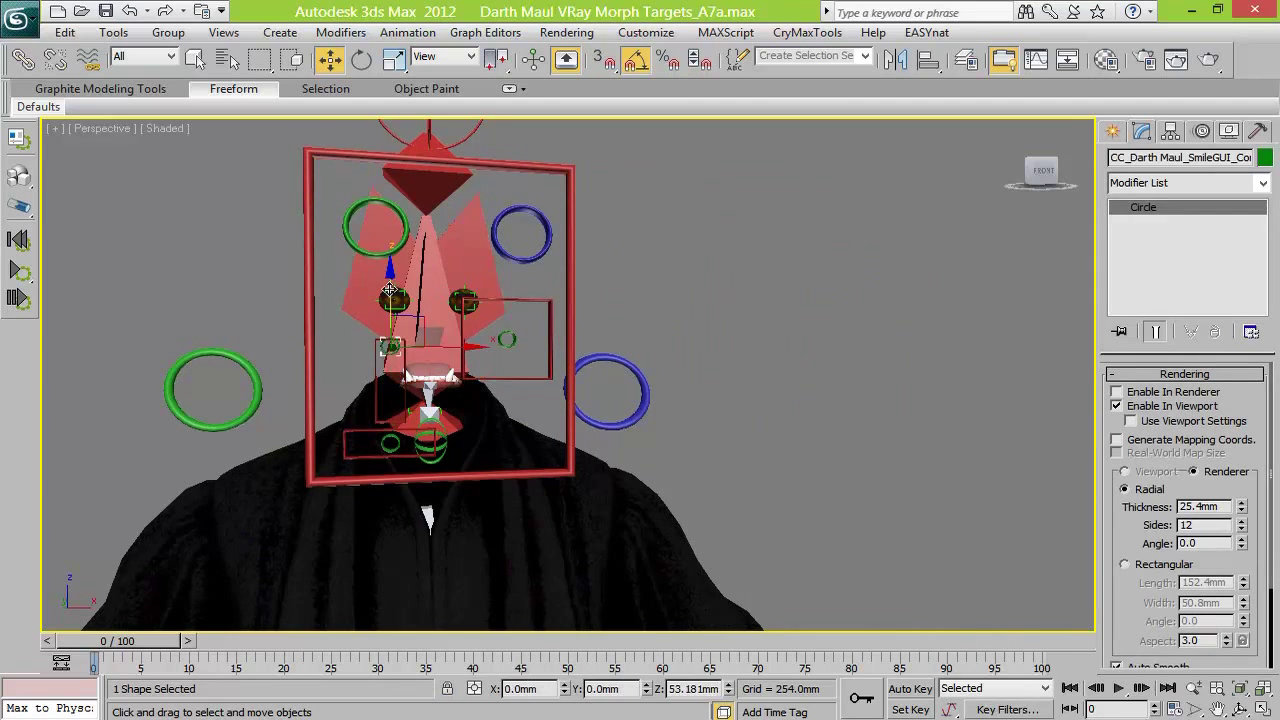
left_click(399, 246)
left_click_drag(396, 214, 456, 242)
right_click(822, 366, "alt")
left_click(764, 329)
Apply a LookAt Constraint to the point helper Ptctrl_Darth Maul_R_Eye and link the right eyeball to its helper
left_click_drag(1042, 172, 970, 188)
left_click(709, 184)
left_click(708, 185)
left_click(407, 32)
mouse_move(470, 123)
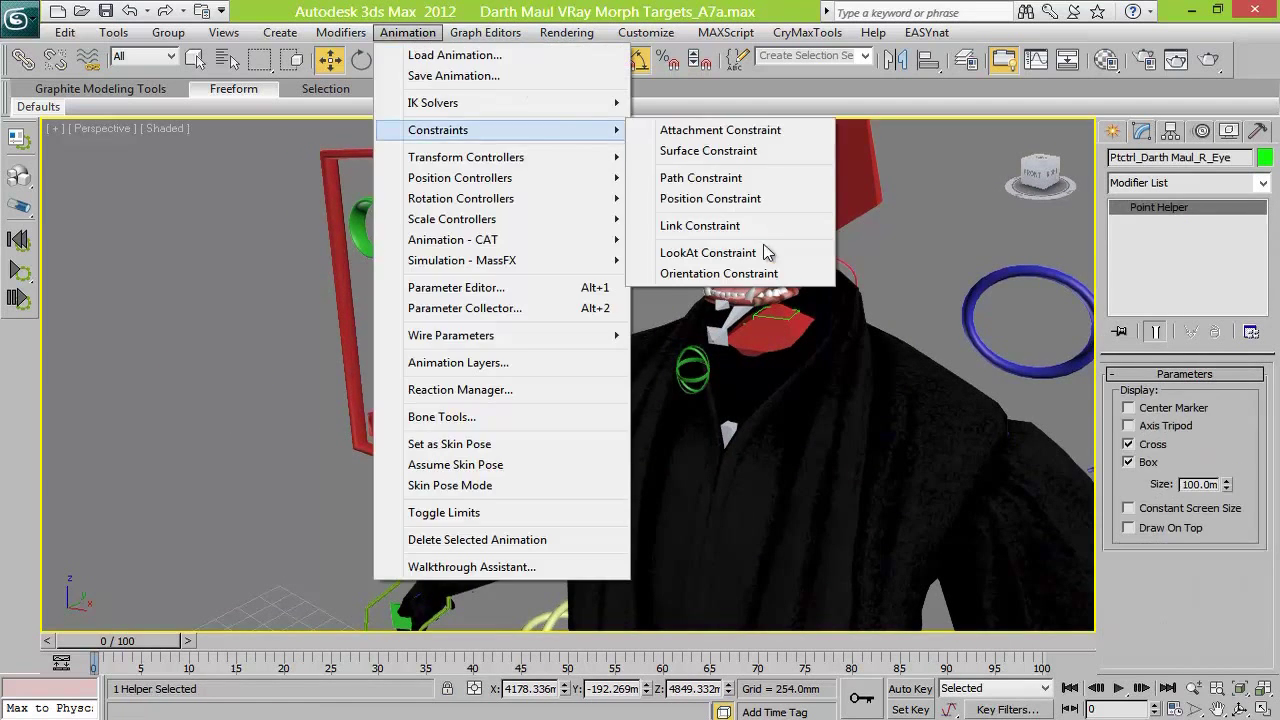
left_click(729, 249)
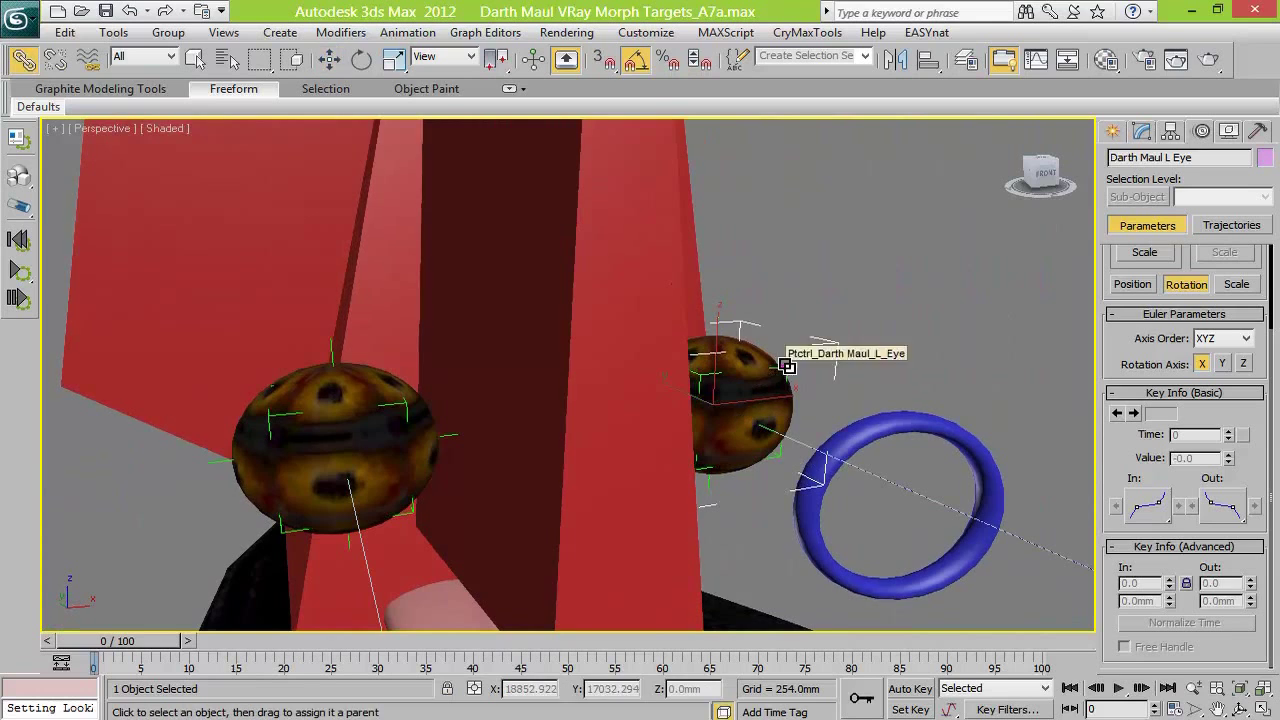
left_click(390, 411)
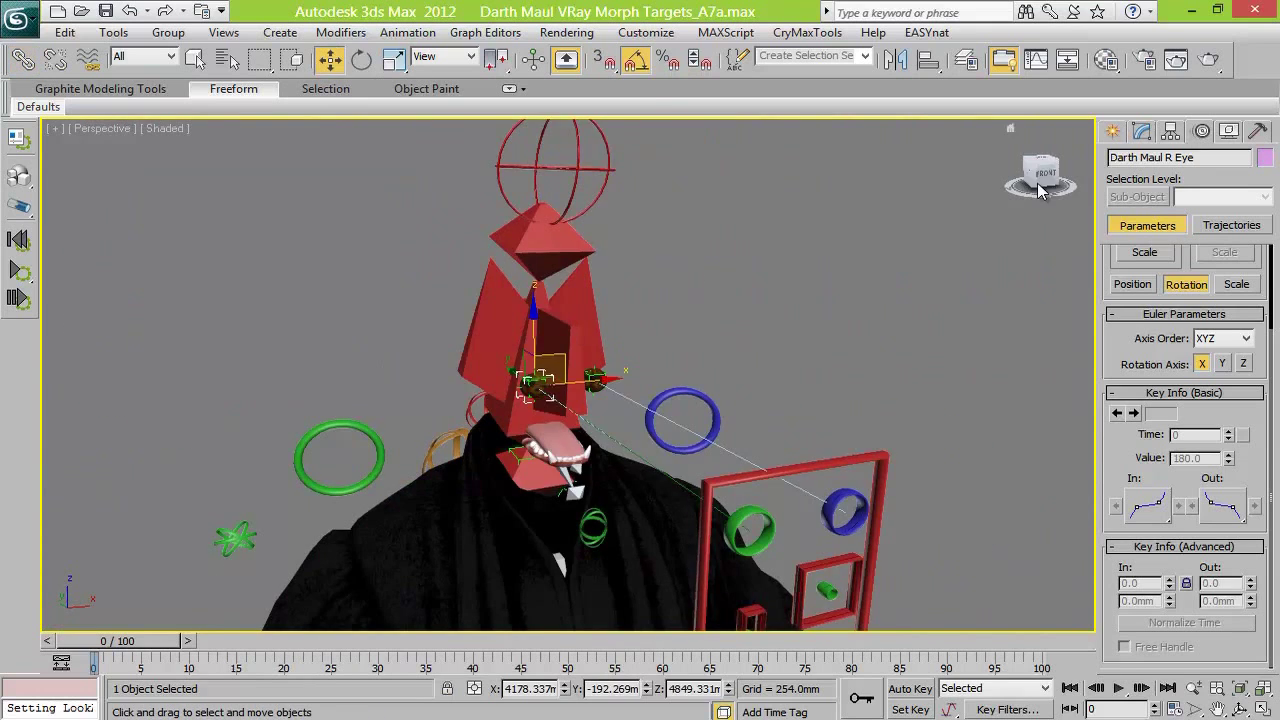
Move the CC_Darth Maul_Eyez frame around in front of the head to test that the eyes follow it
left_click(1037, 172)
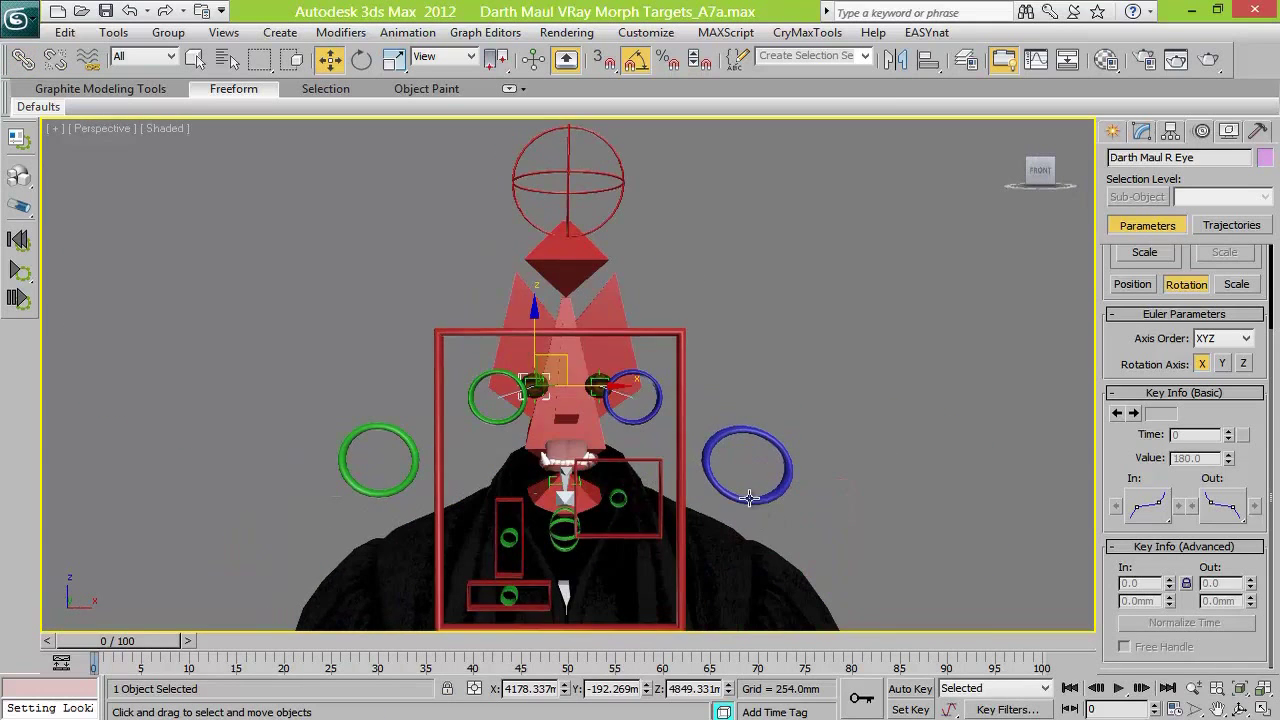
left_click(680, 480)
left_click_drag(592, 448, 704, 338)
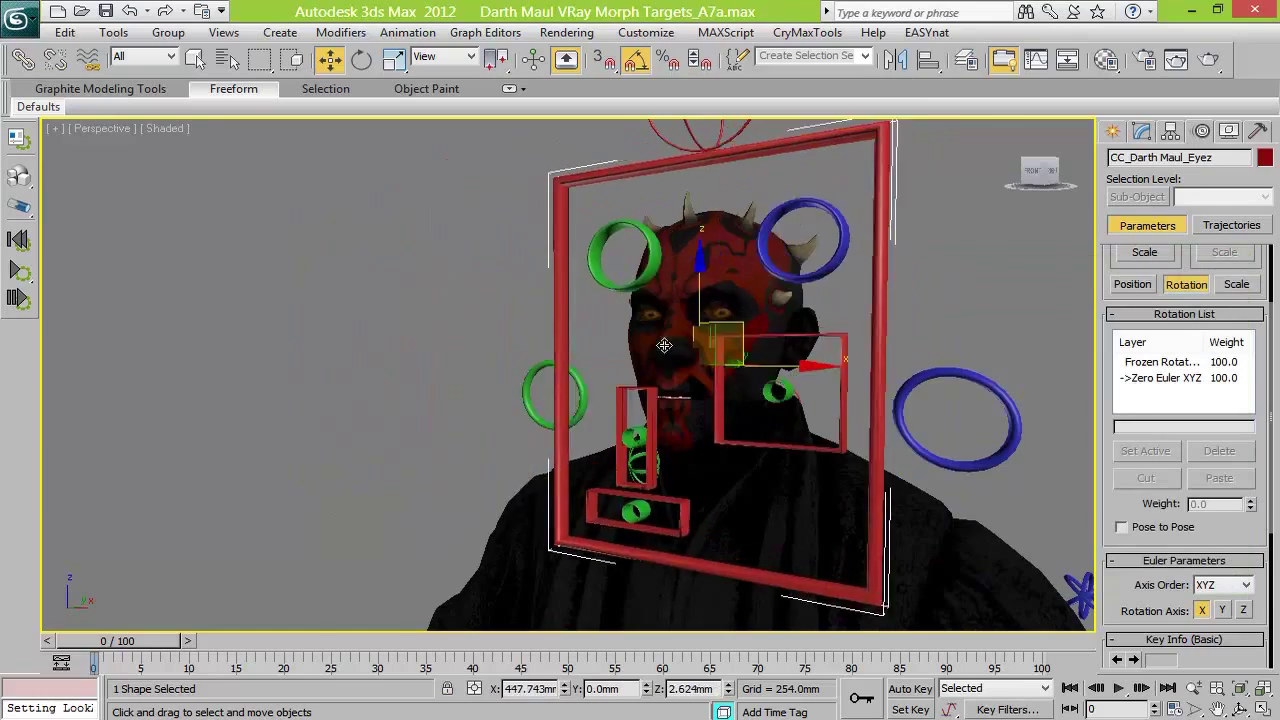
left_click_drag(723, 337, 486, 473)
left_click(1035, 171)
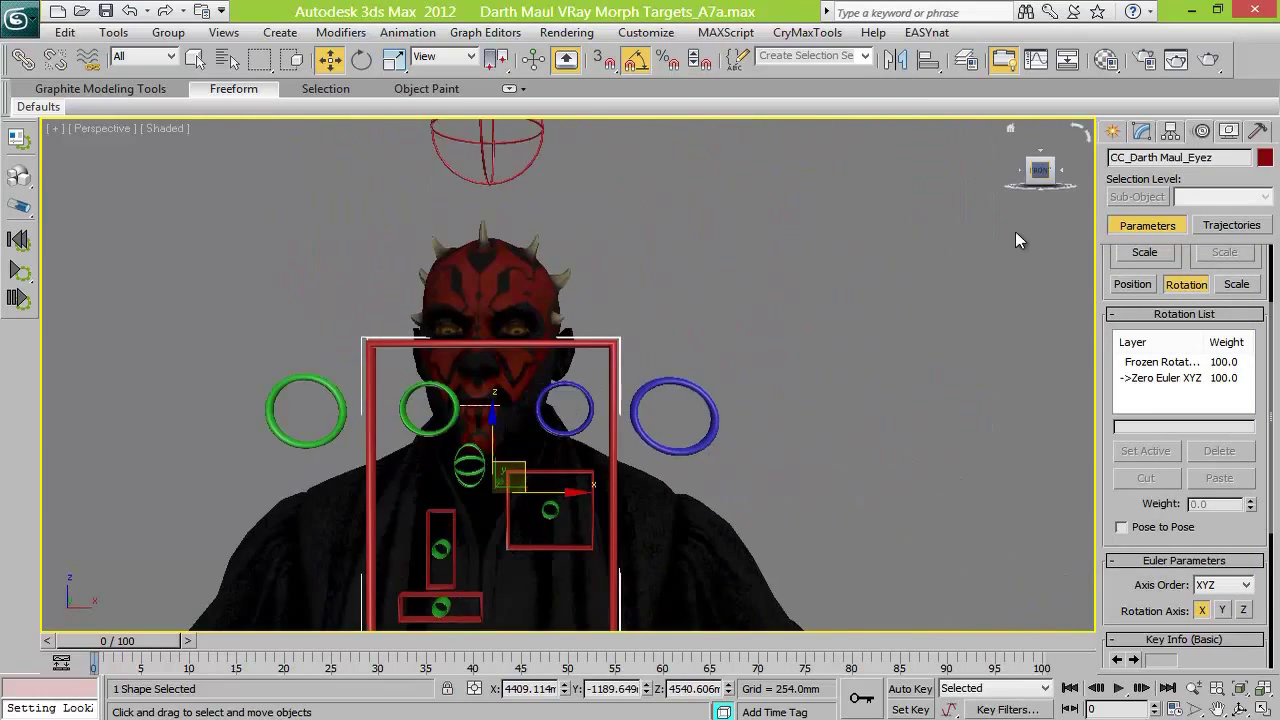
Select Darth Maul Head and try raising the Maul Head_Mrp channel in its Morpher modifier
middle_click_drag(885, 358, 945, 355)
scroll(945, 358, "up", 5)
left_click(607, 193)
left_click(1142, 131)
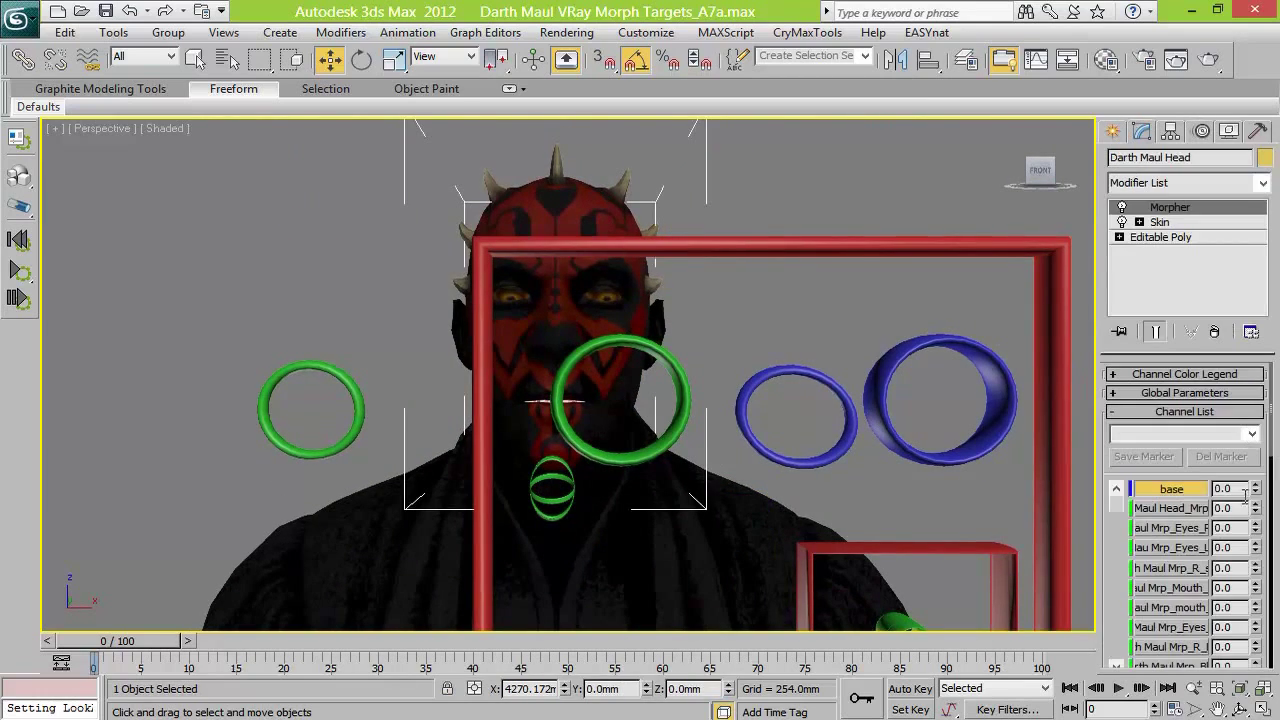
middle_click_drag(566, 505, 600, 465, "alt")
key("e")
mouse_move(1255, 508)
left_mouse_down()
mouse_move(1255, 612)
mouse_move(1262, 510)
mouse_move(1275, 613)
mouse_move(1276, 499)
left_mouse_up()
Move the eye control frame upwards in the front view to redirect the eyes
left_click_drag(1041, 168, 1010, 181)
scroll(826, 411, "down", 3)
left_click(826, 411)
key("w")
left_click_drag(727, 437, 729, 373)
Render a close-up of Darth Maul's head in the perspective view and close the rendered frame
scroll(530, 341, "up", 3)
scroll(530, 341, "up", 4)
left_click(530, 341)
left_click(1208, 60)
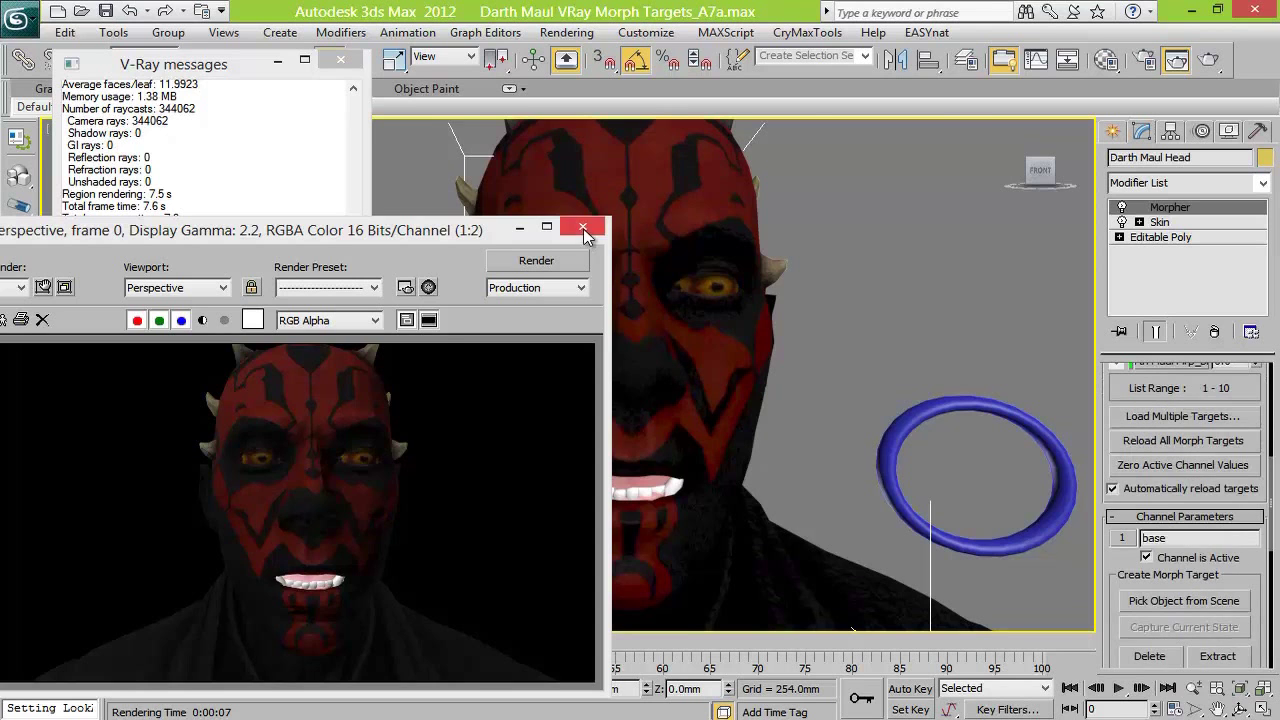
left_click(585, 230)
Return the jaw control CC_DarthMaul_Jaw01 to its zero transform
scroll(610, 420, "down", 3)
left_click(642, 585)
right_click(766, 446, "alt")
left_click(710, 406)
Save the scene as a new version named Darth Maul VRay Morph Targets_A8.max
left_click(18, 18)
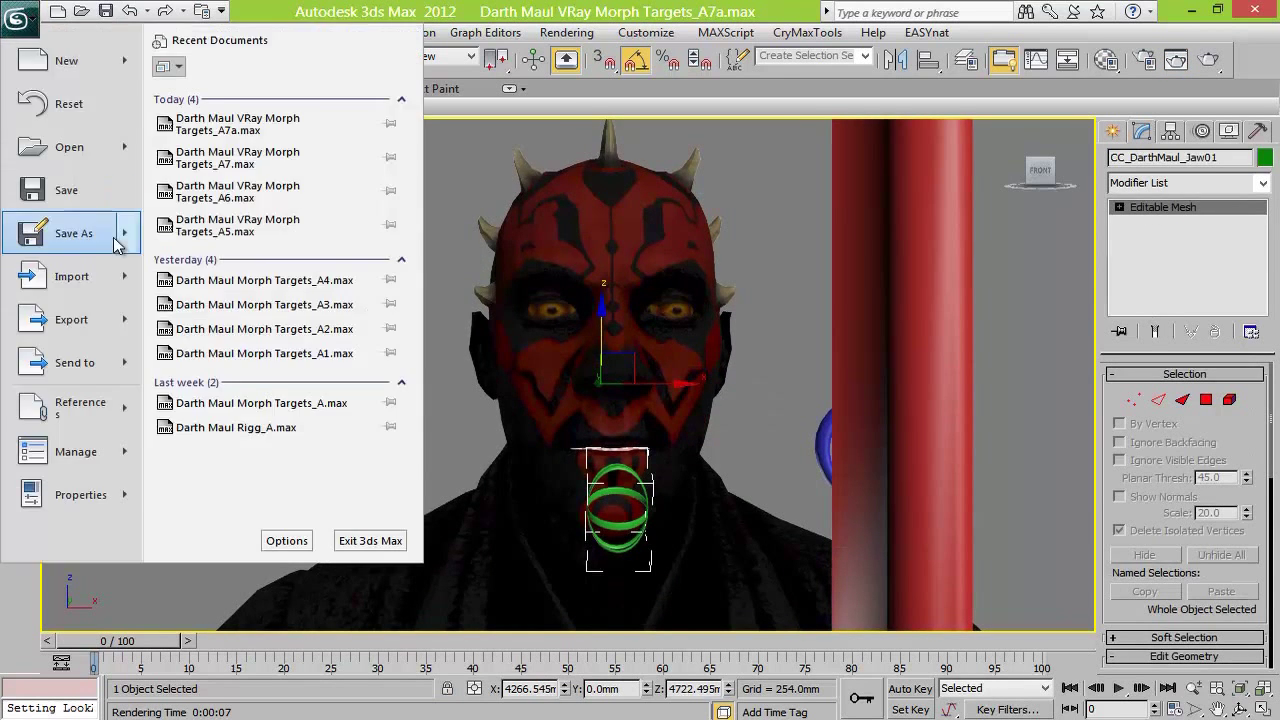
left_click(63, 229)
left_click(519, 489)
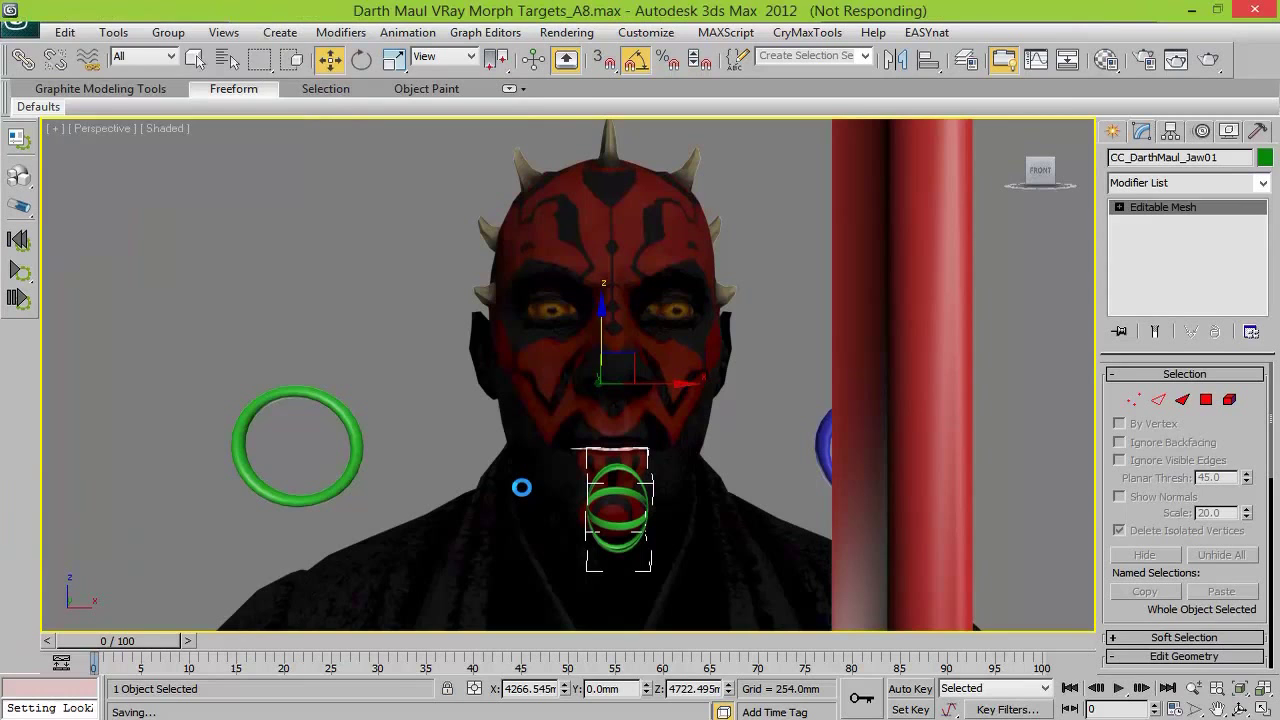
Examine the Morpher channel list and parameter settings of Darth Maul Head
left_click(699, 350)
left_click_drag(1269, 433, 1269, 476)
left_click(1170, 524)
scroll(1170, 523, "up", 5)
scroll(1170, 523, "down", 8)
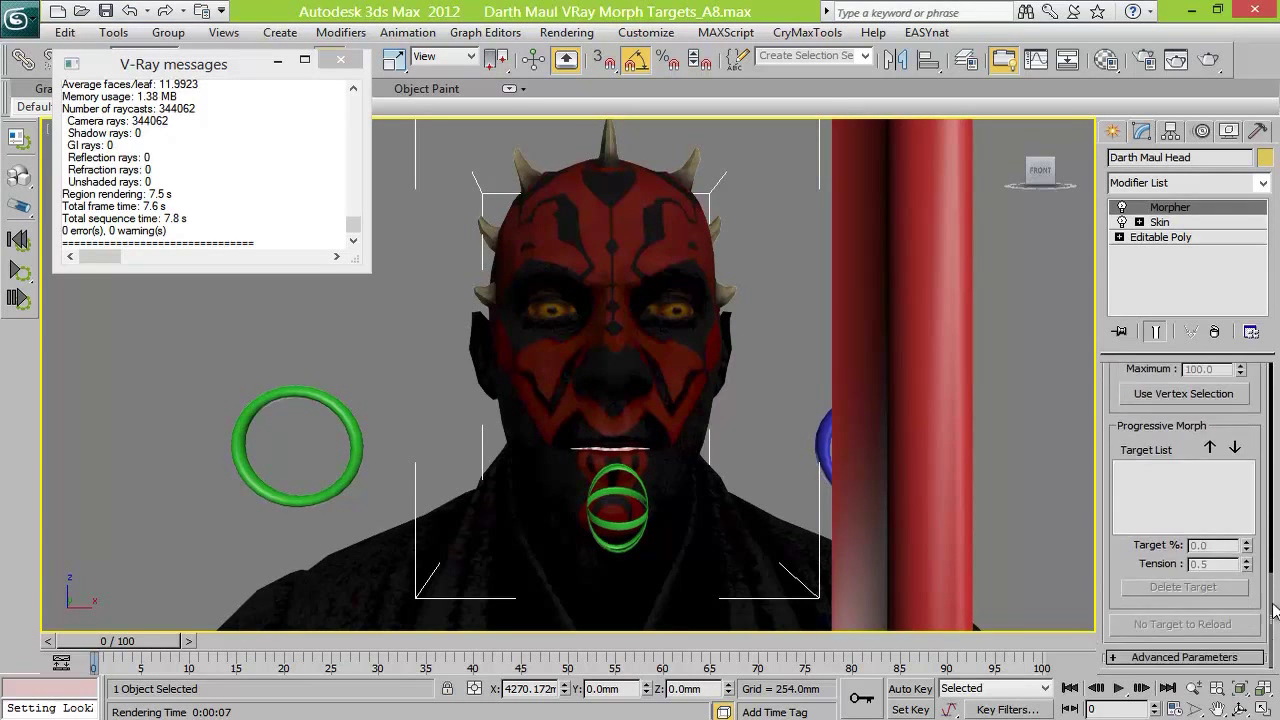
scroll(1172, 560, "up", 5)
left_click(1175, 609)
left_click(600, 382)
scroll(1260, 468, "up", 5)
left_click_drag(1262, 467, 1250, 500)
Rotate the jaw control downwards to open Darth Maul's mouth
left_click(625, 521)
key("e")
left_click_drag(604, 395, 606, 411)
Set the fifth Morpher channel of Darth Maul Head, the Maul Mrp_R_s target, to 100
left_click(692, 280)
left_click_drag(1256, 494, 1254, 645)
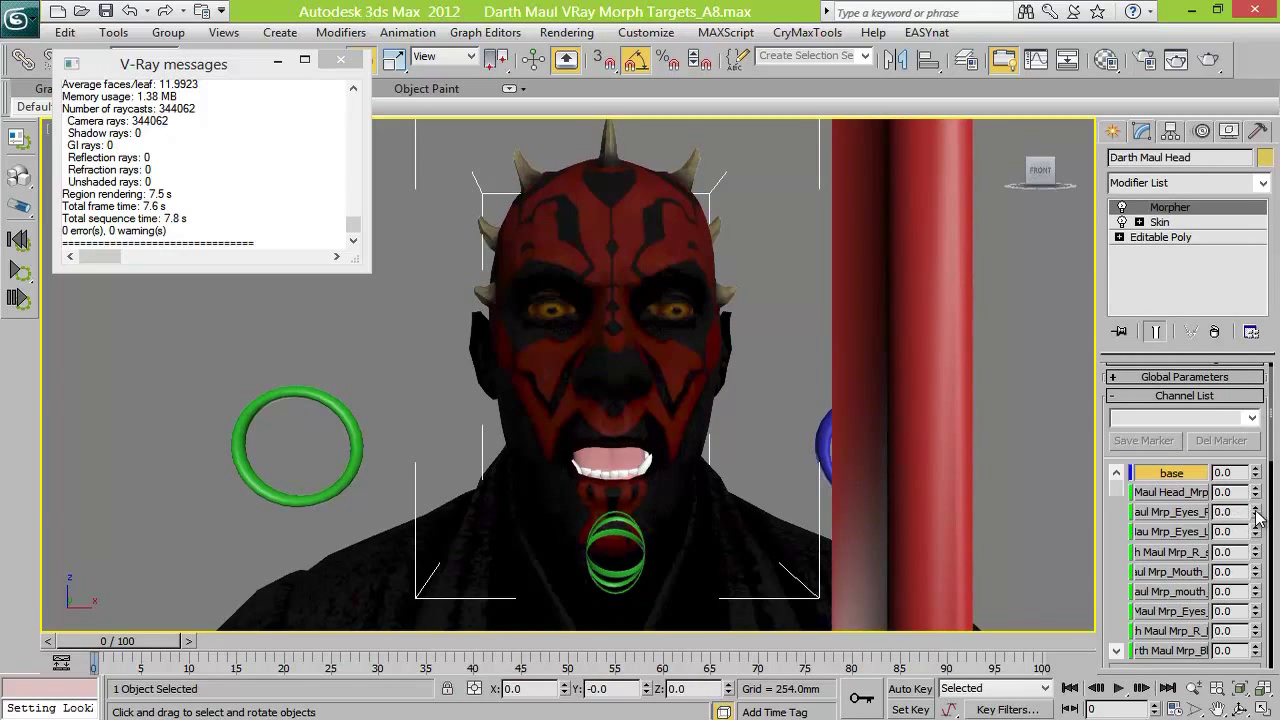
left_click_drag(1256, 551, 1242, 406)
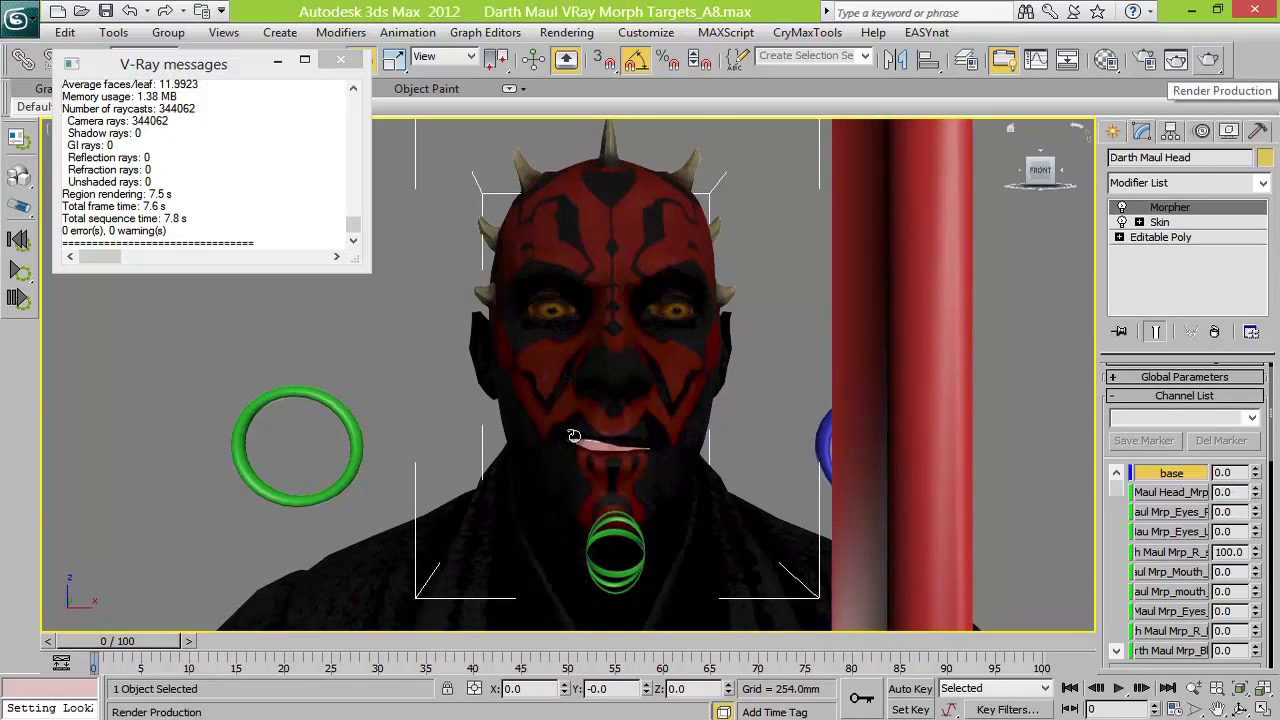
Render the perspective view of the head from the front to check the morphed mouth
scroll(634, 412, "up", 2)
left_click(1209, 59)
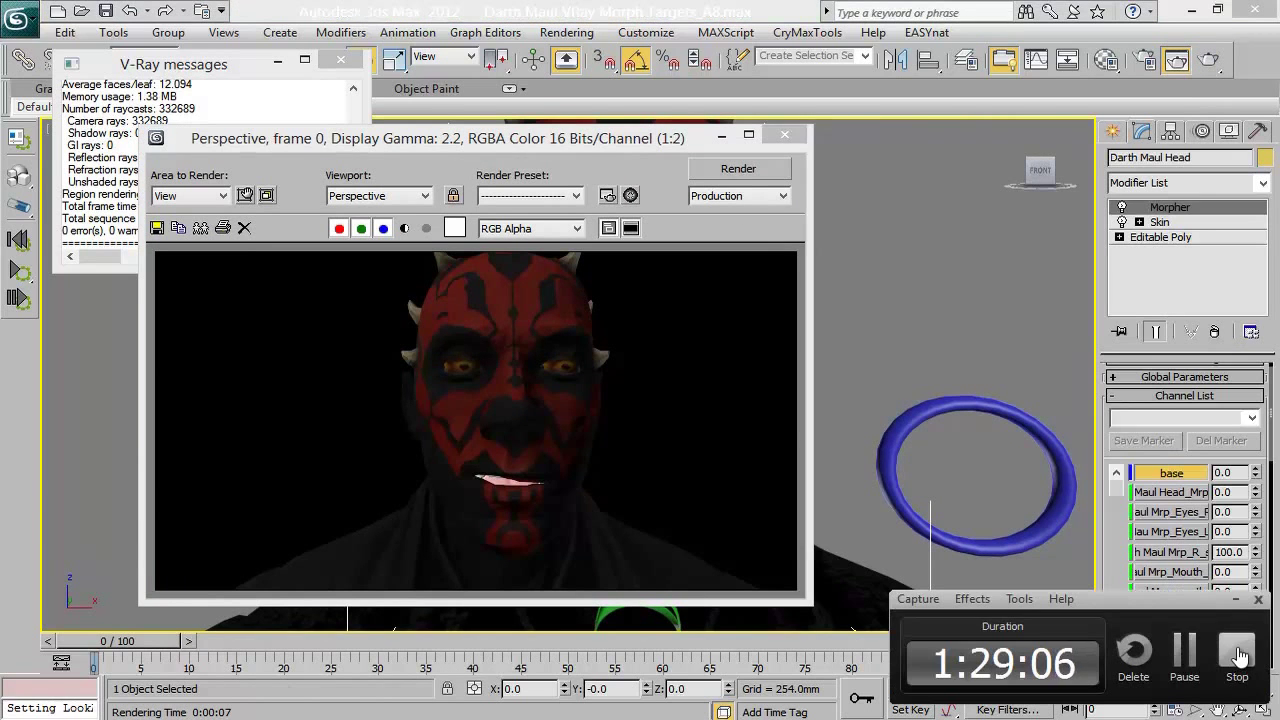
left_click(738, 166)
Render the head again from a side angle, from closer up and from the front
mouse_move(1040, 171)
left_mouse_down()
mouse_move(1080, 172)
mouse_move(1015, 168)
left_mouse_up()
left_click(740, 160)
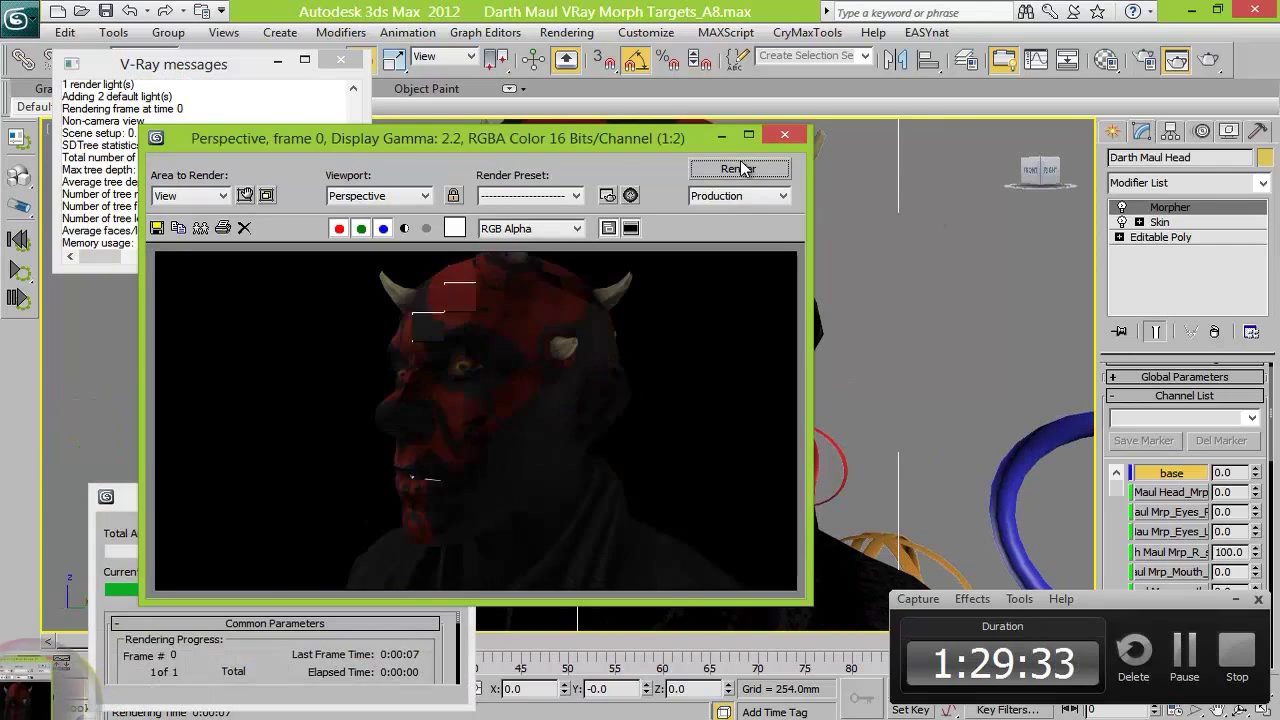
scroll(860, 362, "up", 3)
left_click(738, 168)
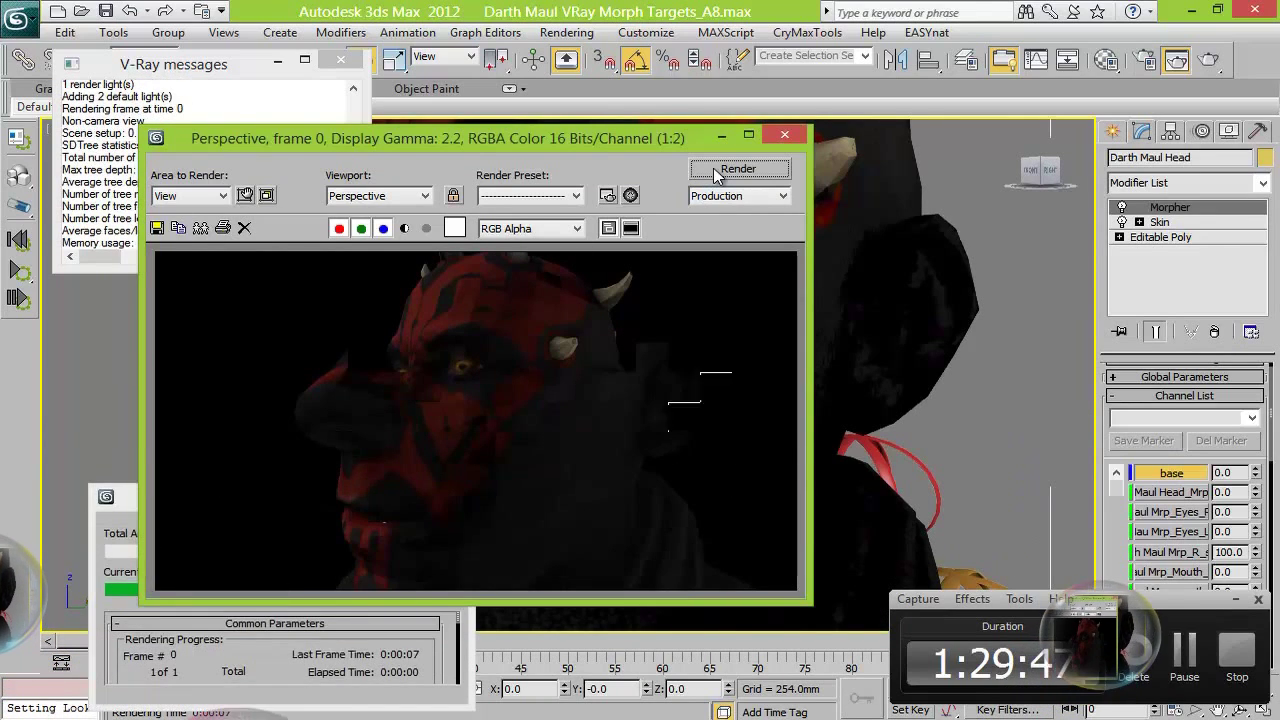
middle_click_drag(949, 158, 793, 172, "alt")
left_click(746, 172)
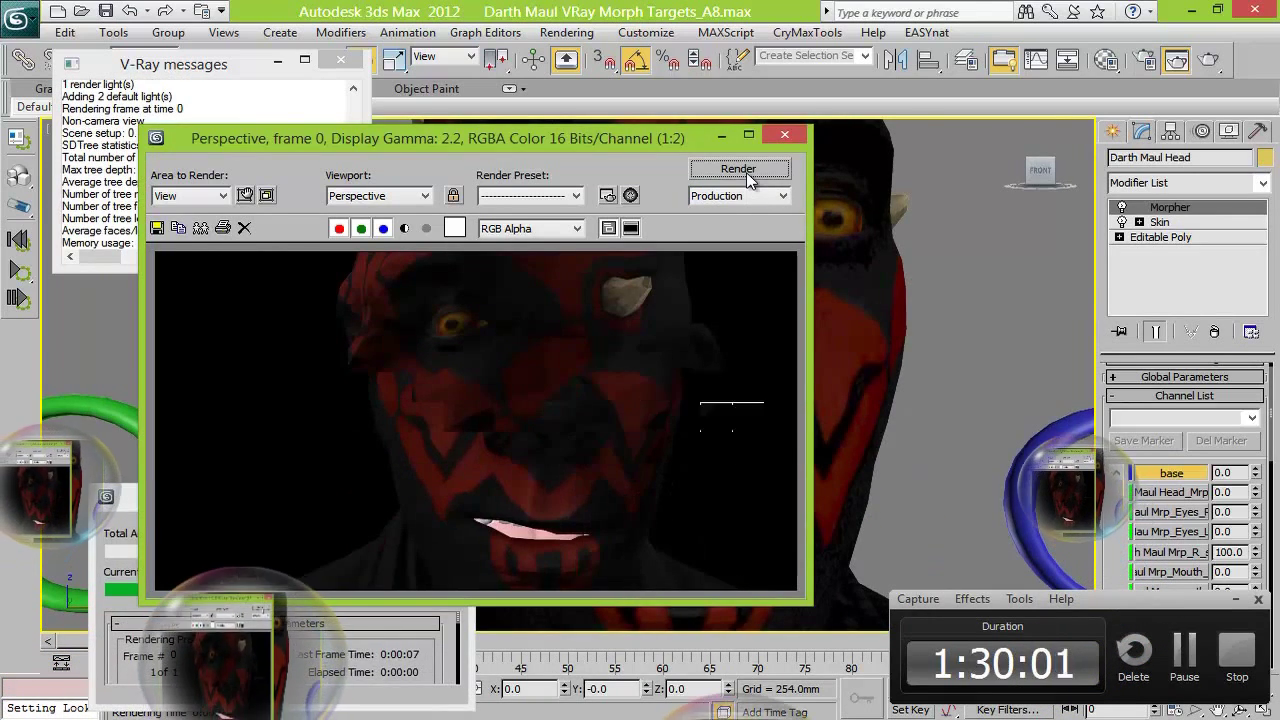